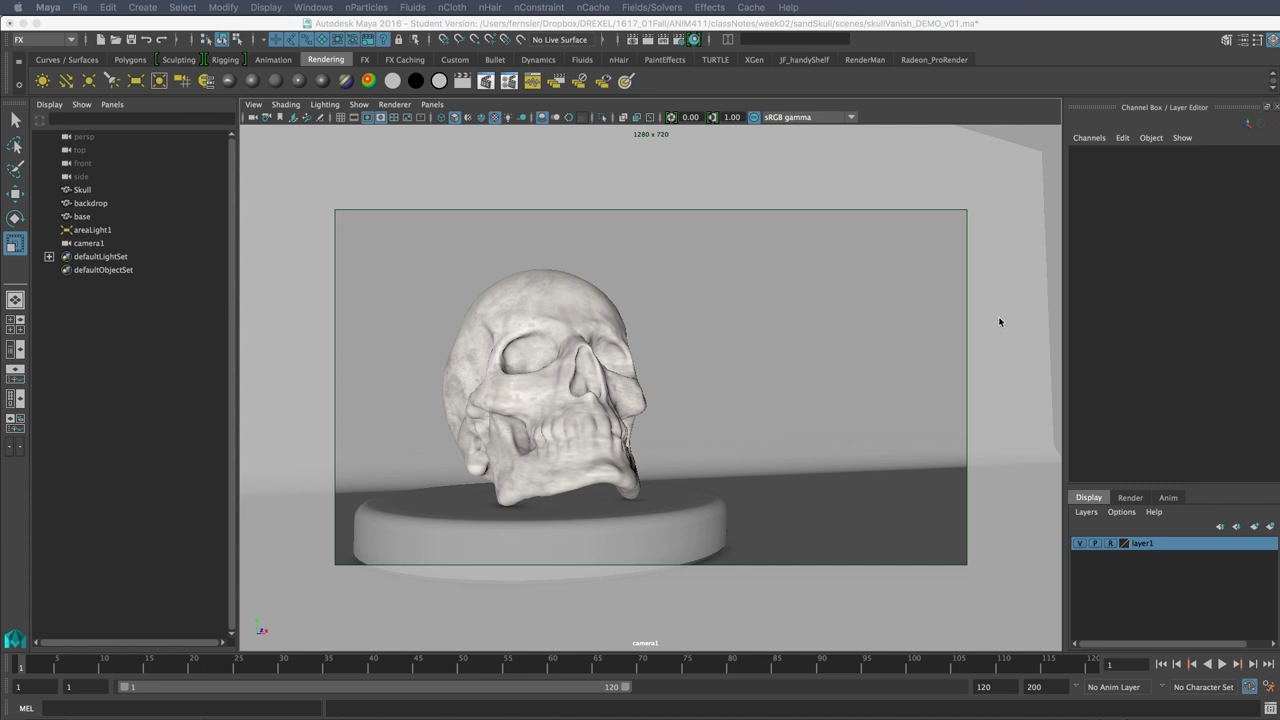
Scrub through the shot's timeline to review the camera move around the skull, stopping at frame 3.
{"action": "left_click", "coordinate": [45, 668]}
{"action": "key", "text": "alt+v"}
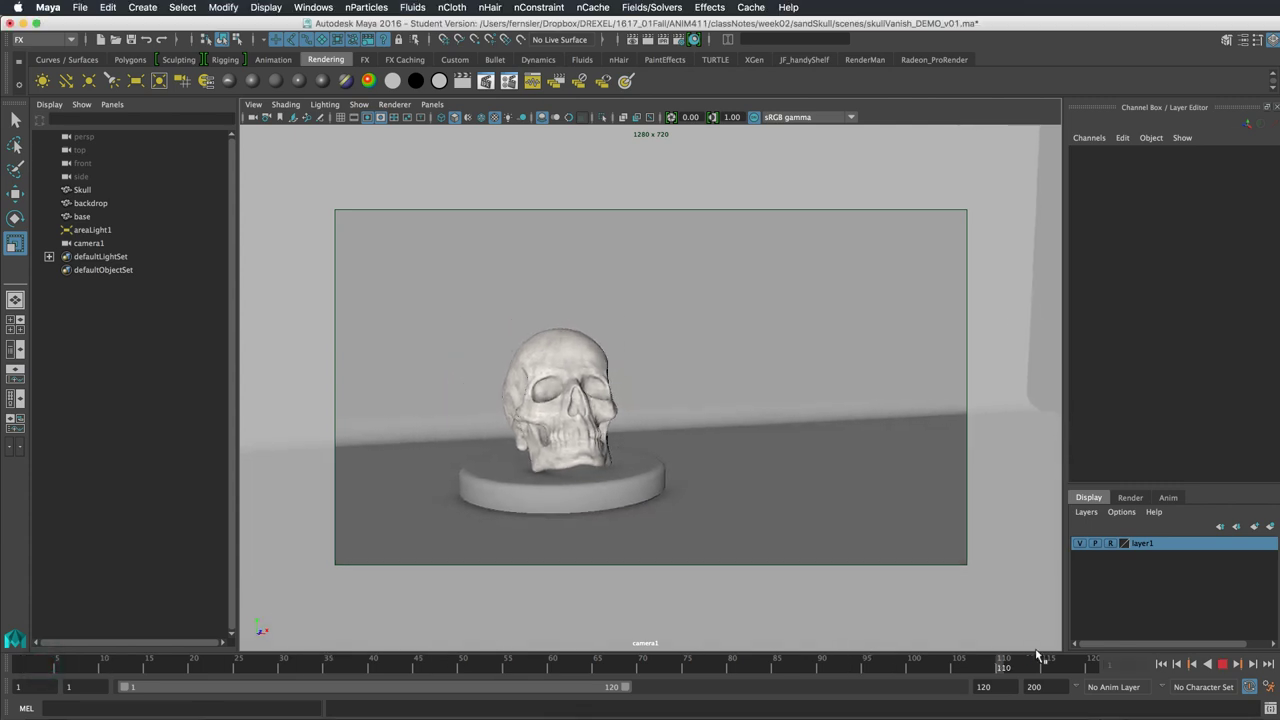
{"action": "left_click", "coordinate": [12, 662]}
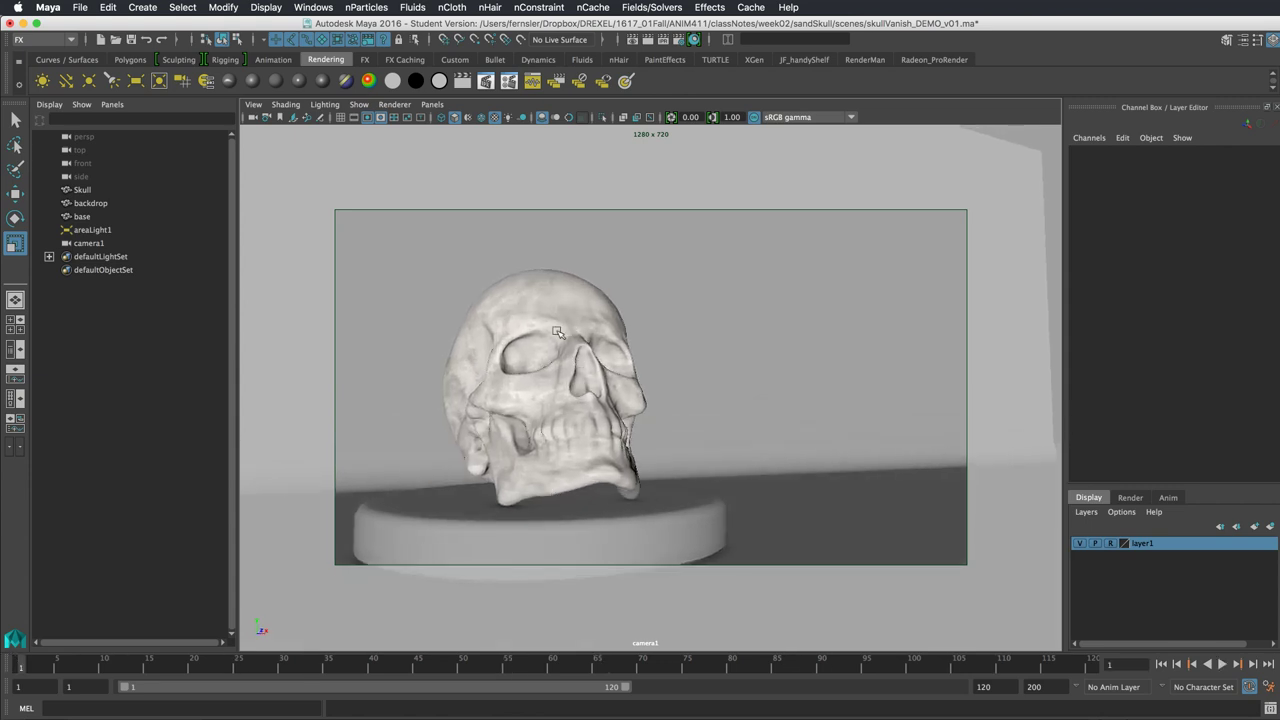
{"action": "mouse_move", "coordinate": [96, 666]}
{"action": "left_mouse_down"}
{"action": "mouse_move", "coordinate": [877, 668]}
{"action": "mouse_move", "coordinate": [237, 664]}
{"action": "left_mouse_up"}
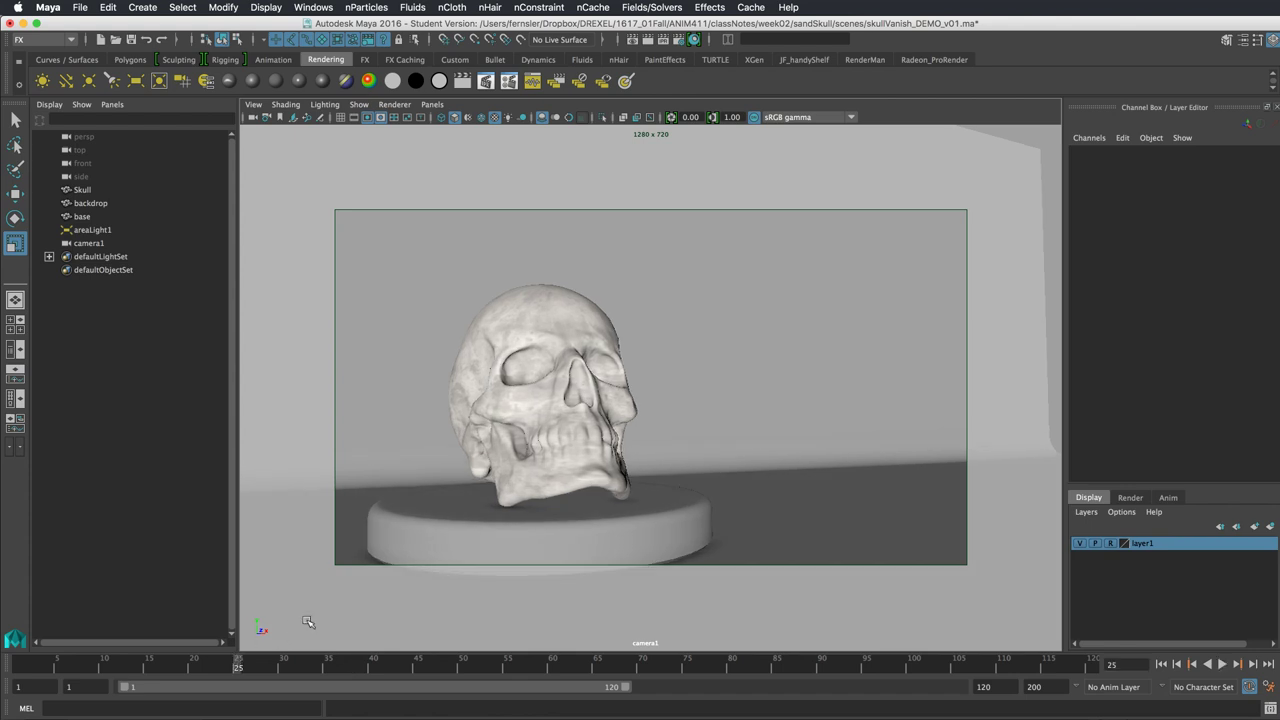
{"action": "left_click", "coordinate": [48, 662]}
{"action": "key", "text": "alt+v"}
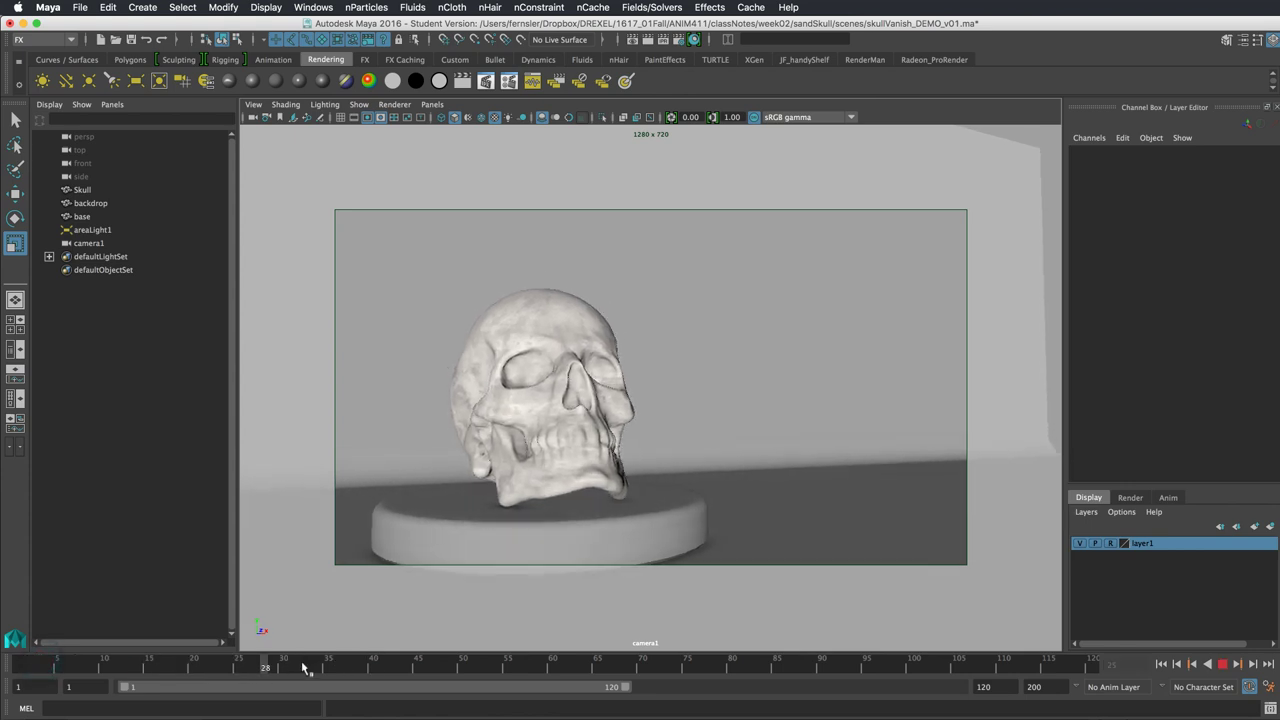
{"action": "left_click", "coordinate": [38, 665]}
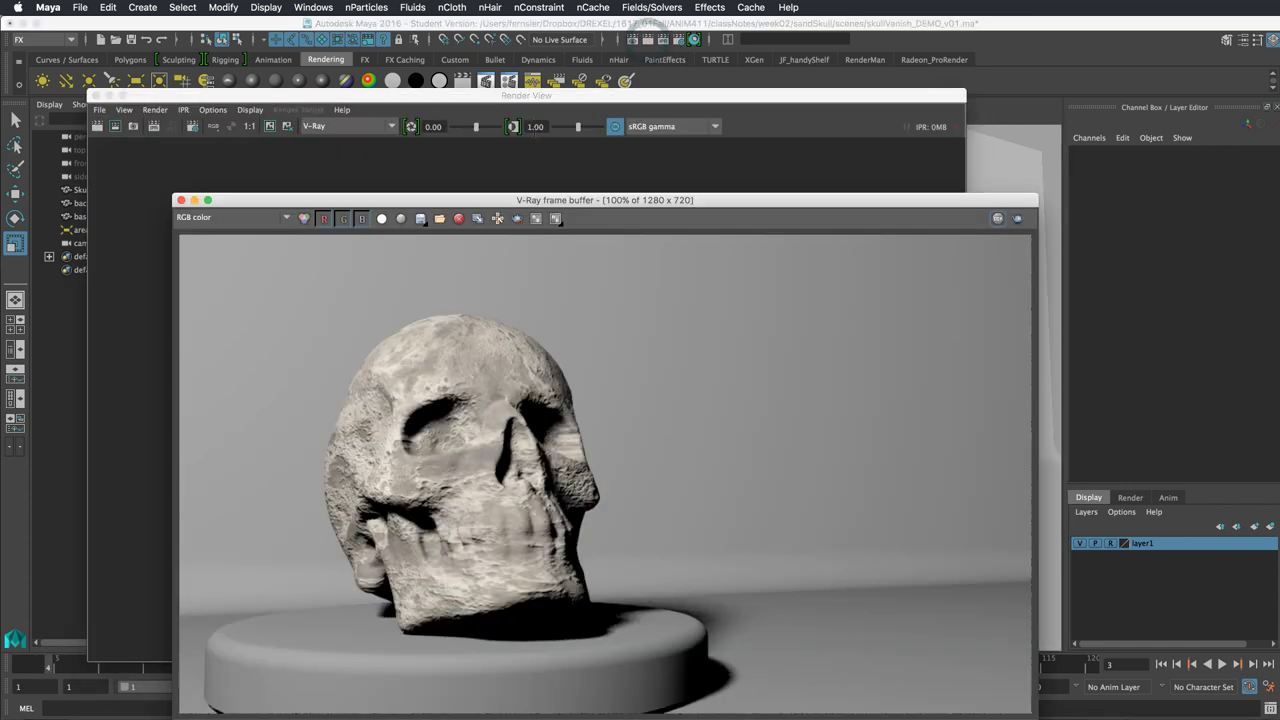
Examine the rendered skull in the V-Ray frame buffer, then close the frame buffer.
{"action": "left_click_drag", "start_coordinate": [559, 177], "coordinate": [608, 80]}
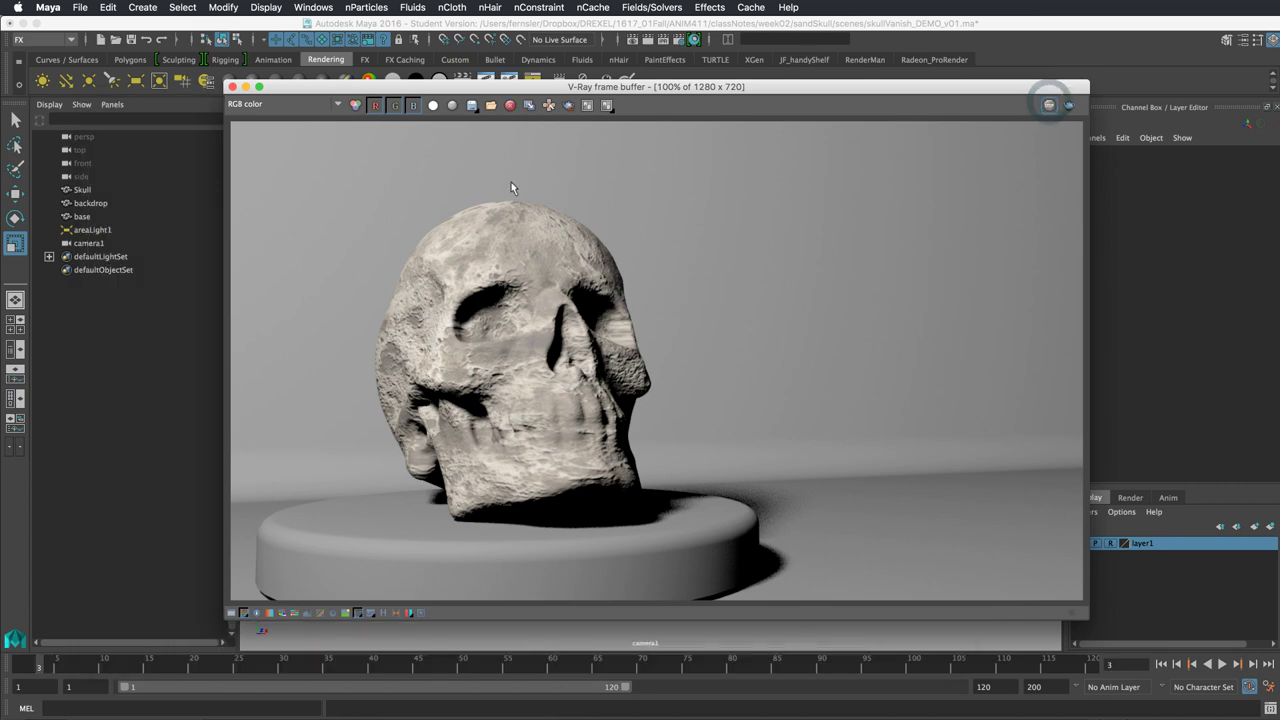
{"action": "left_click_drag", "start_coordinate": [307, 96], "coordinate": [441, 109]}
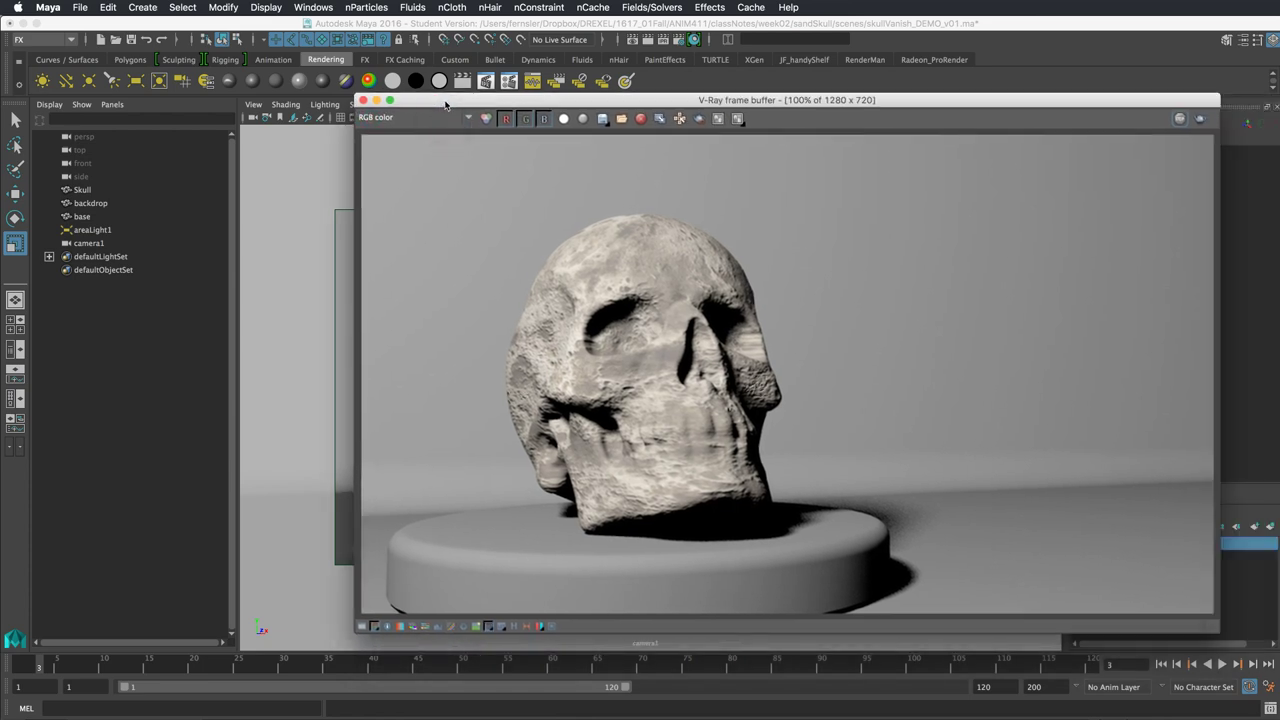
{"action": "left_click_drag", "start_coordinate": [455, 106], "coordinate": [375, 81]}
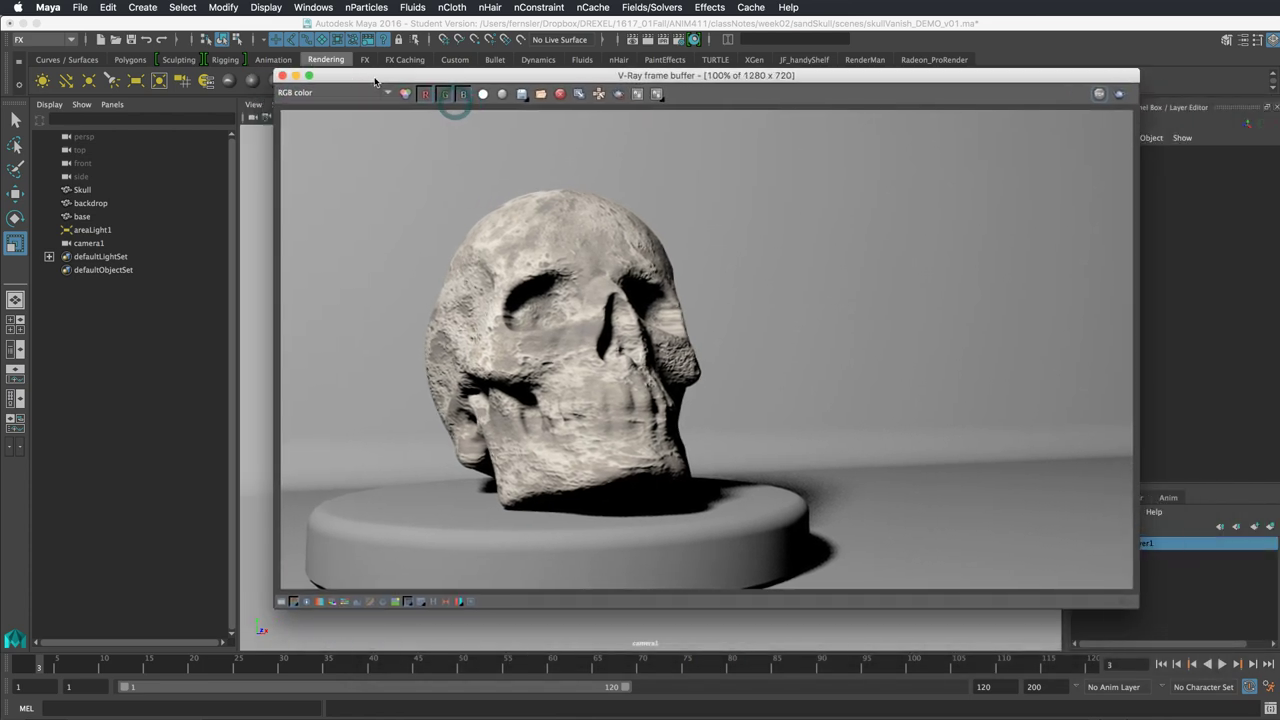
{"action": "left_click", "coordinate": [282, 76]}
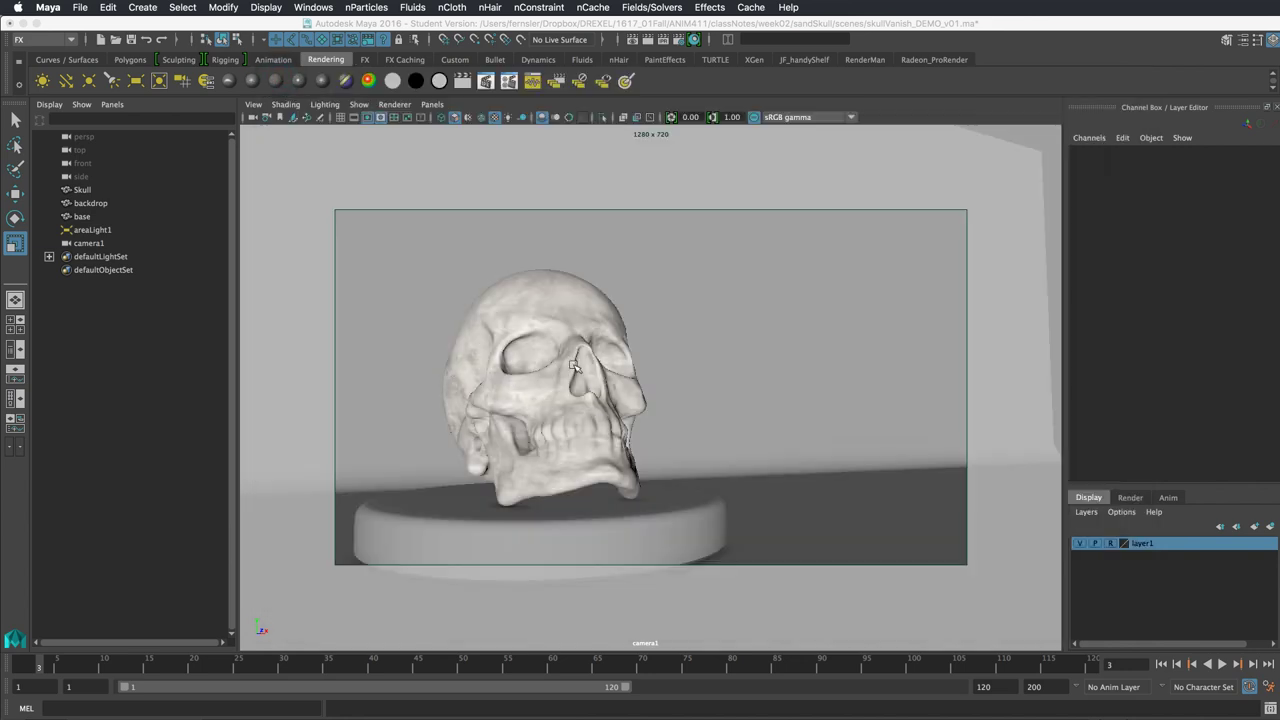
Select the skull to inspect its mesh, deselect it, and scrub through the animation to frame 14.
{"action": "left_click", "coordinate": [565, 323]}
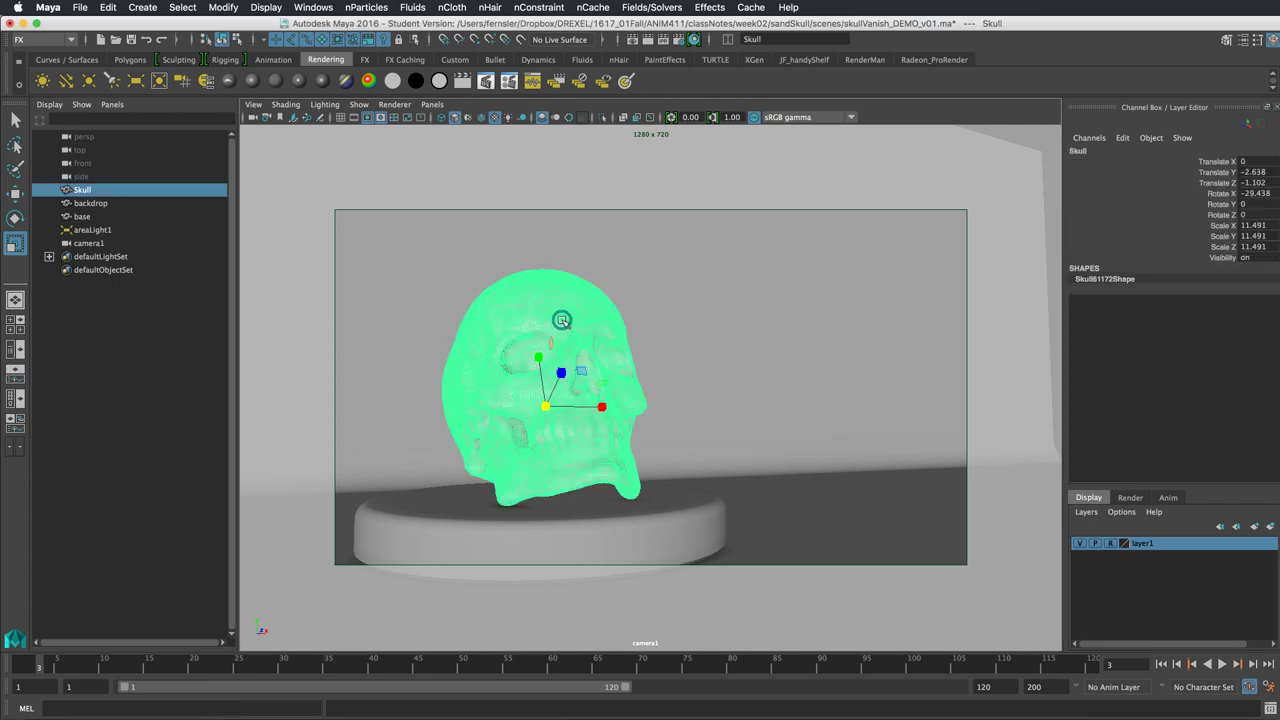
{"action": "left_click", "coordinate": [684, 500]}
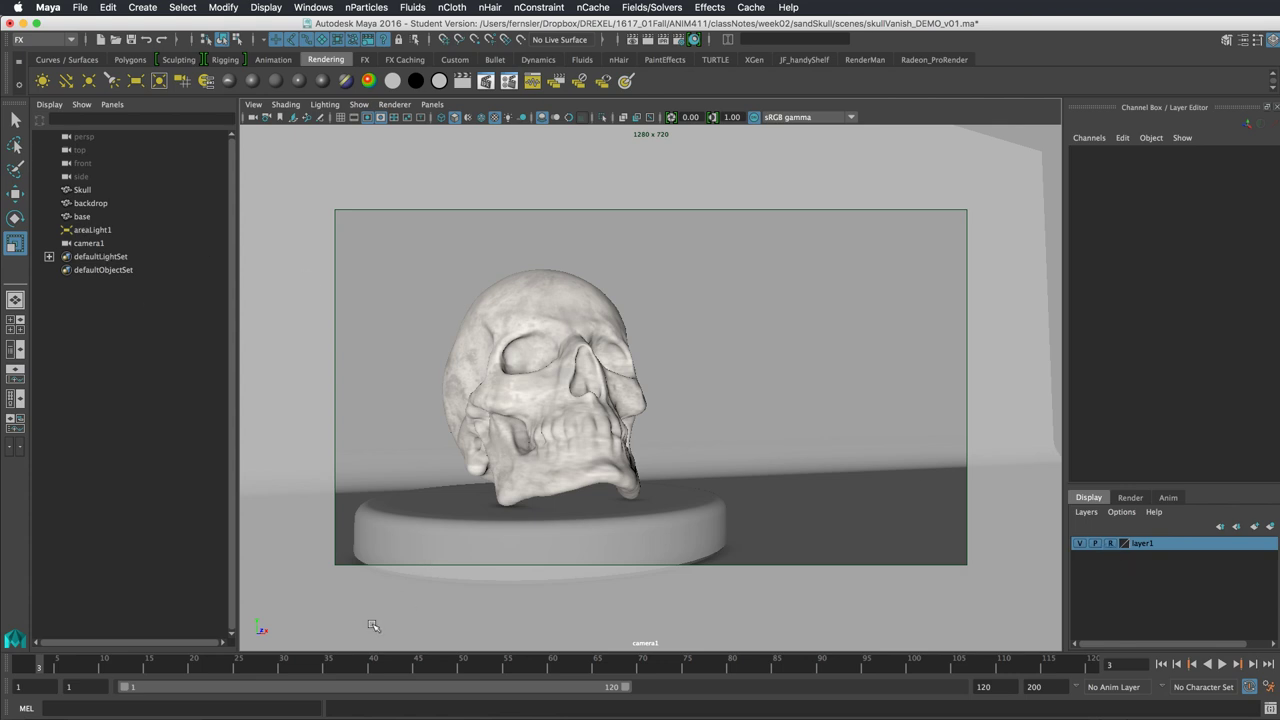
{"action": "left_click", "coordinate": [286, 666]}
{"action": "key", "text": "alt+v"}
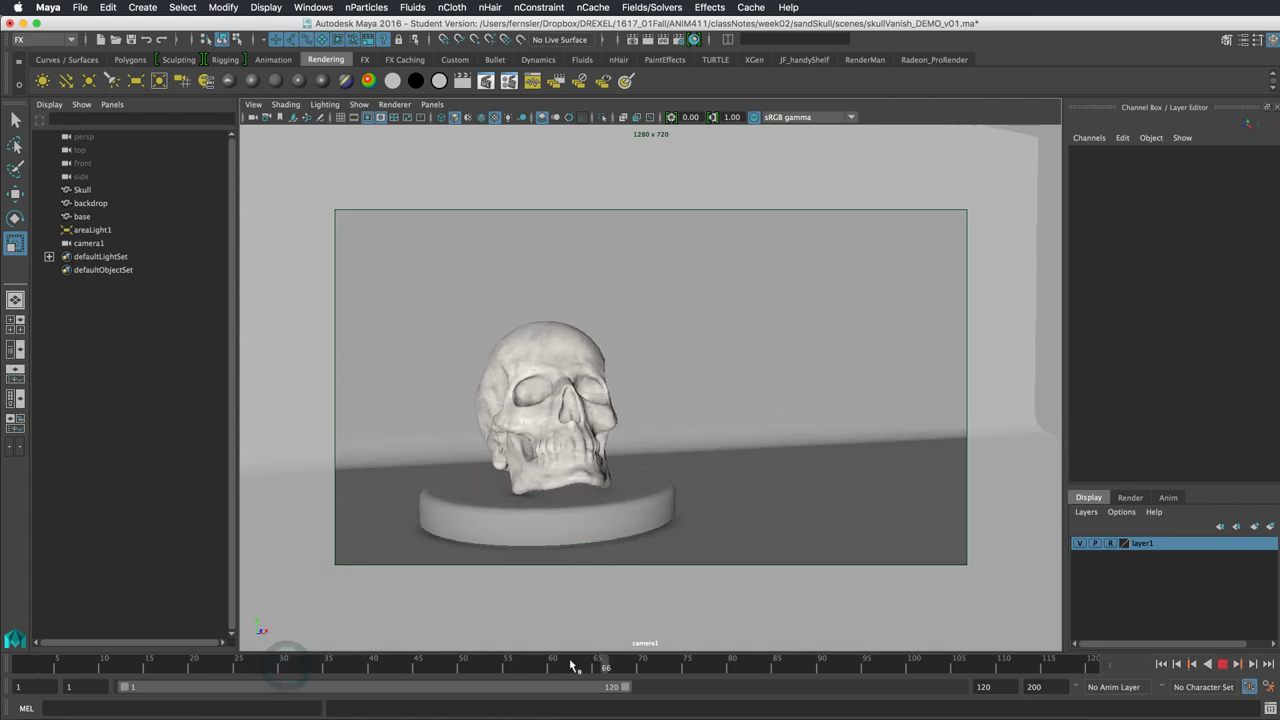
{"action": "left_click", "coordinate": [141, 664]}
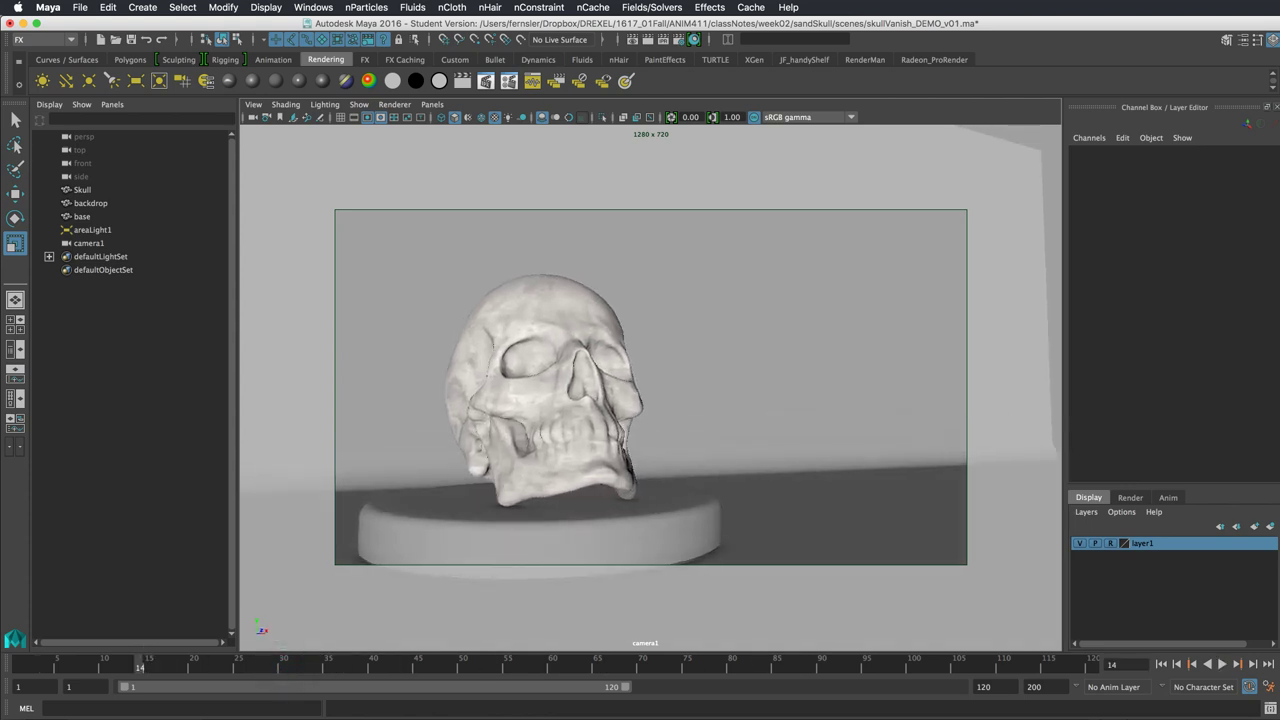
Place the Hypershade window beside the skull, widen its node creation list, and show the scene's materials.
{"action": "left_click_drag", "start_coordinate": [910, 606], "coordinate": [1006, 169]}
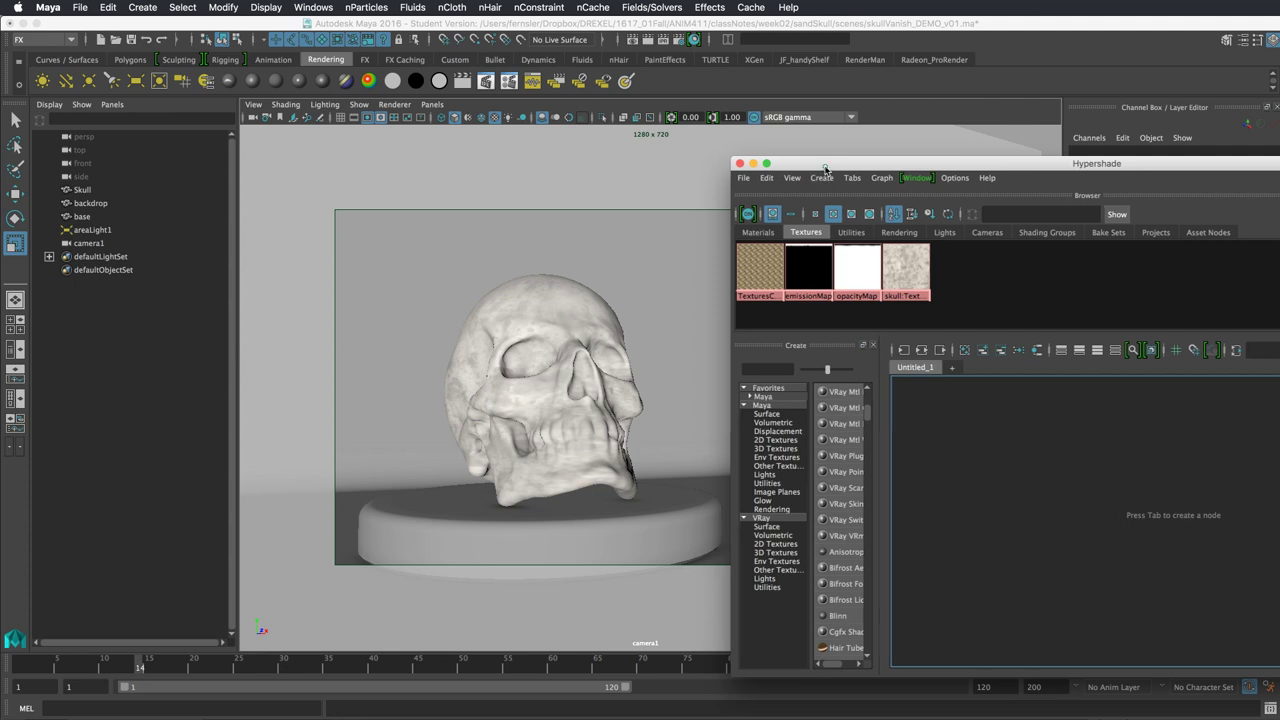
{"action": "left_click_drag", "start_coordinate": [825, 170], "coordinate": [868, 107]}
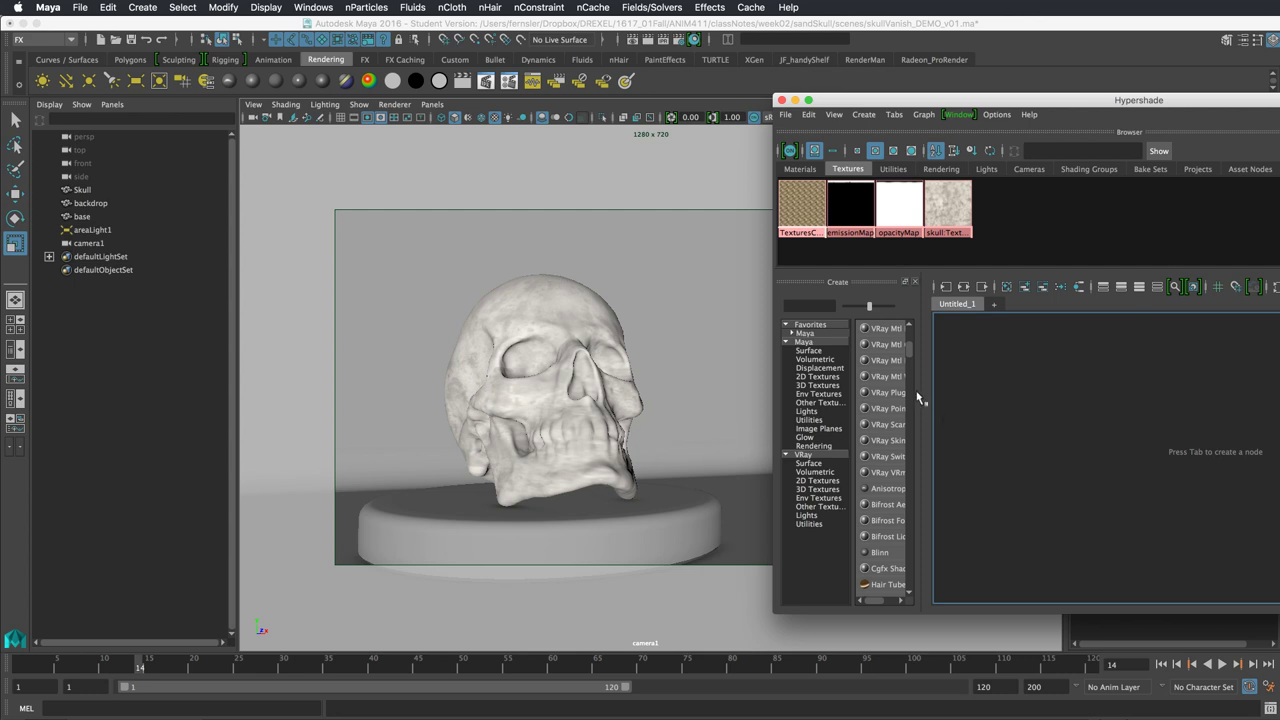
{"action": "left_click_drag", "start_coordinate": [920, 391], "coordinate": [958, 391]}
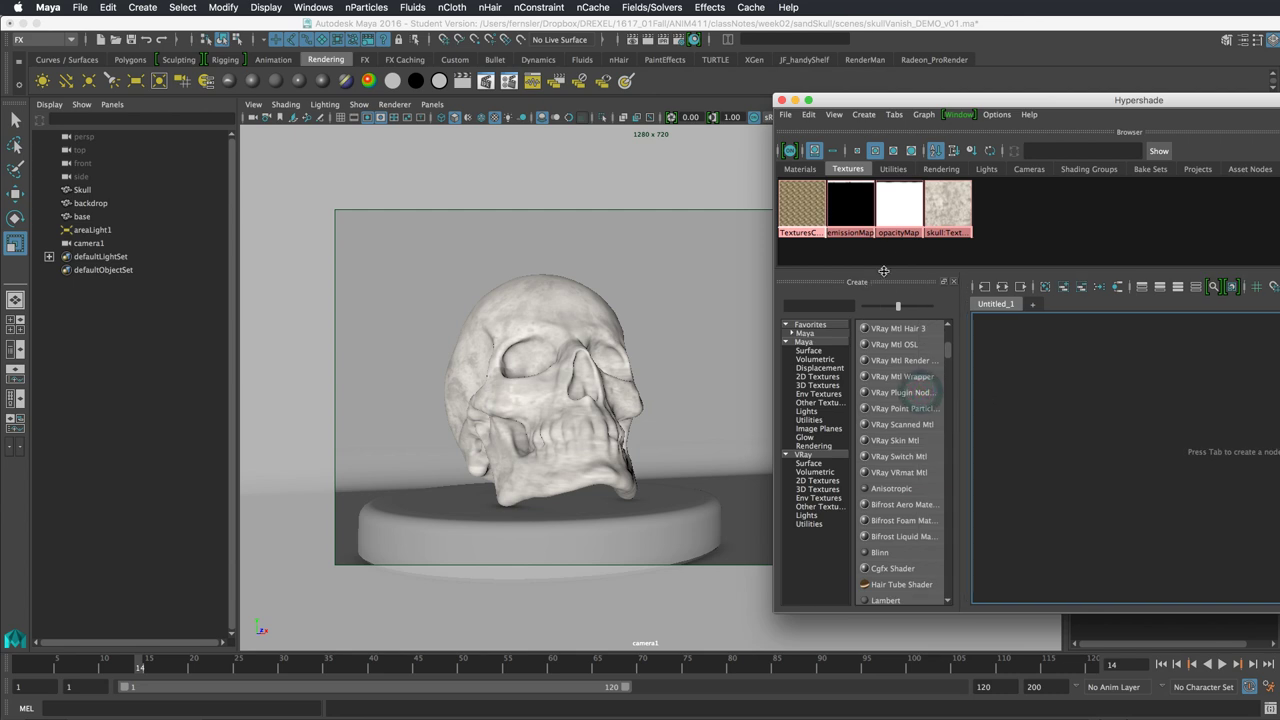
{"action": "left_click", "coordinate": [797, 168]}
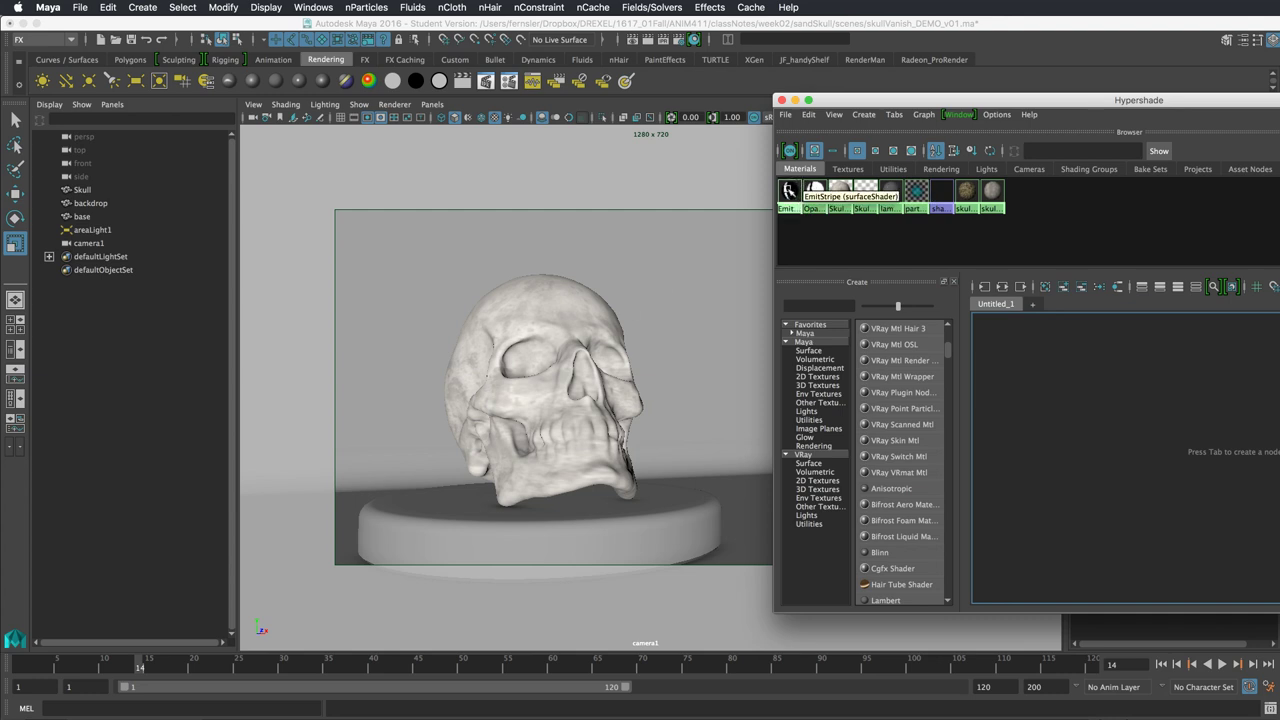
Assign the EmitStripe surface shader to the skull and scrub the timeline to review the moving stripe, stopping at frame 34.
{"action": "middle_click_drag", "start_coordinate": [790, 192], "coordinate": [541, 346]}
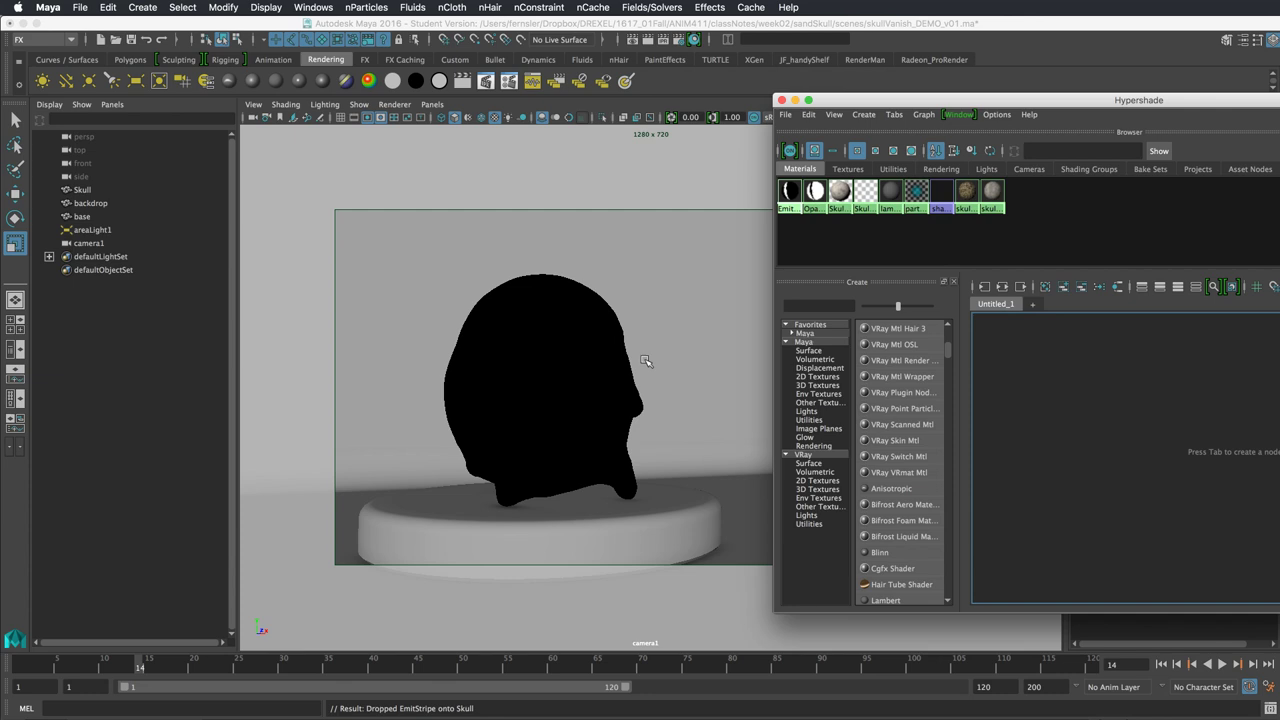
{"action": "left_click_drag", "start_coordinate": [136, 660], "coordinate": [475, 649]}
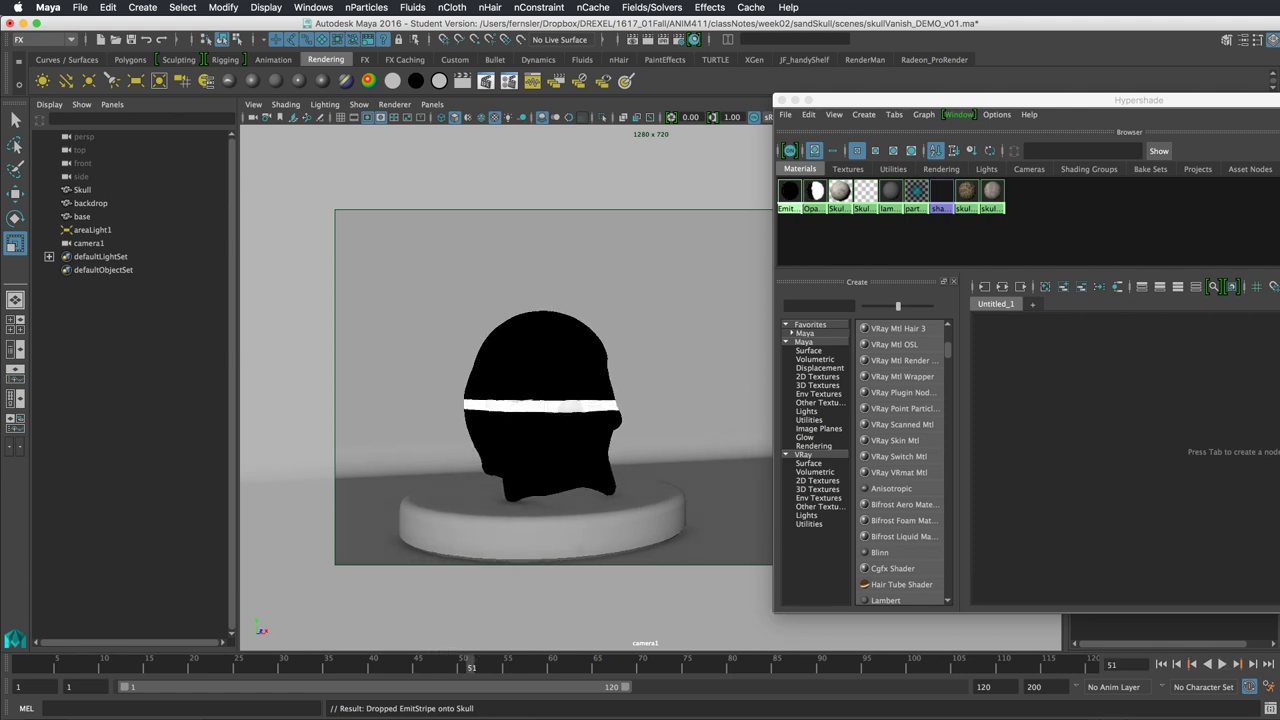
{"action": "key", "text": "alt+v"}
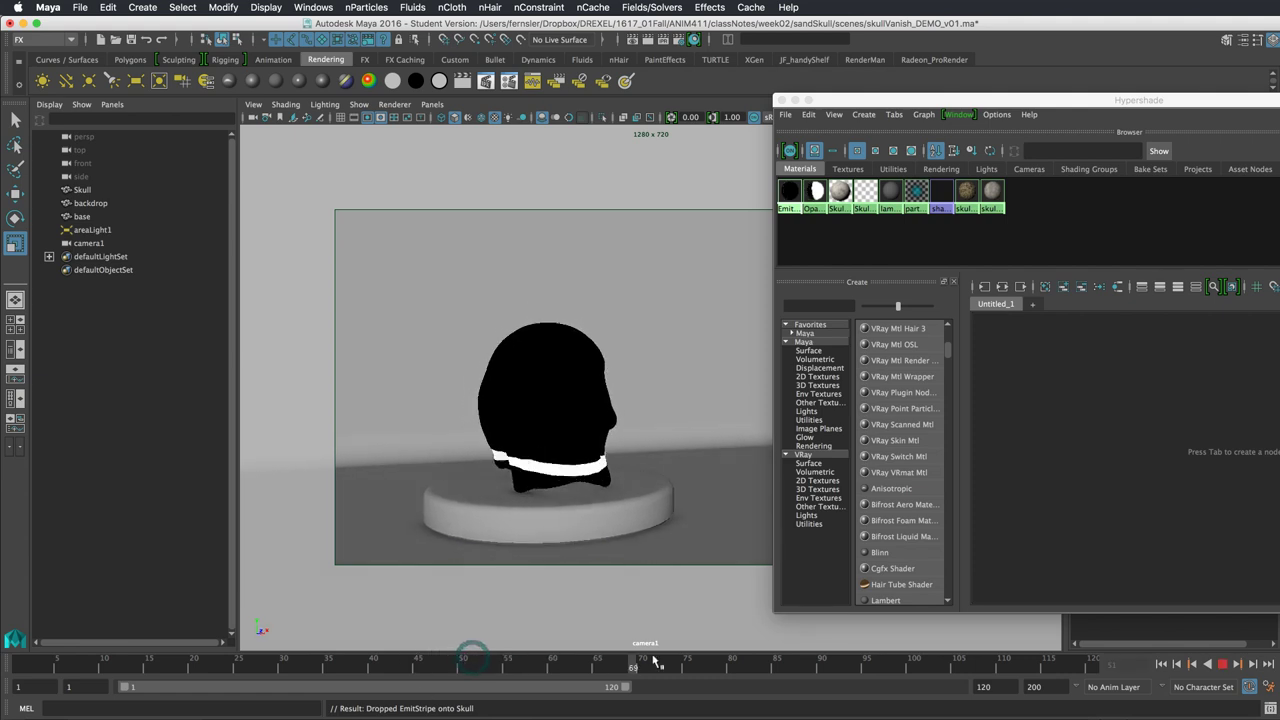
{"action": "left_click", "coordinate": [320, 664]}
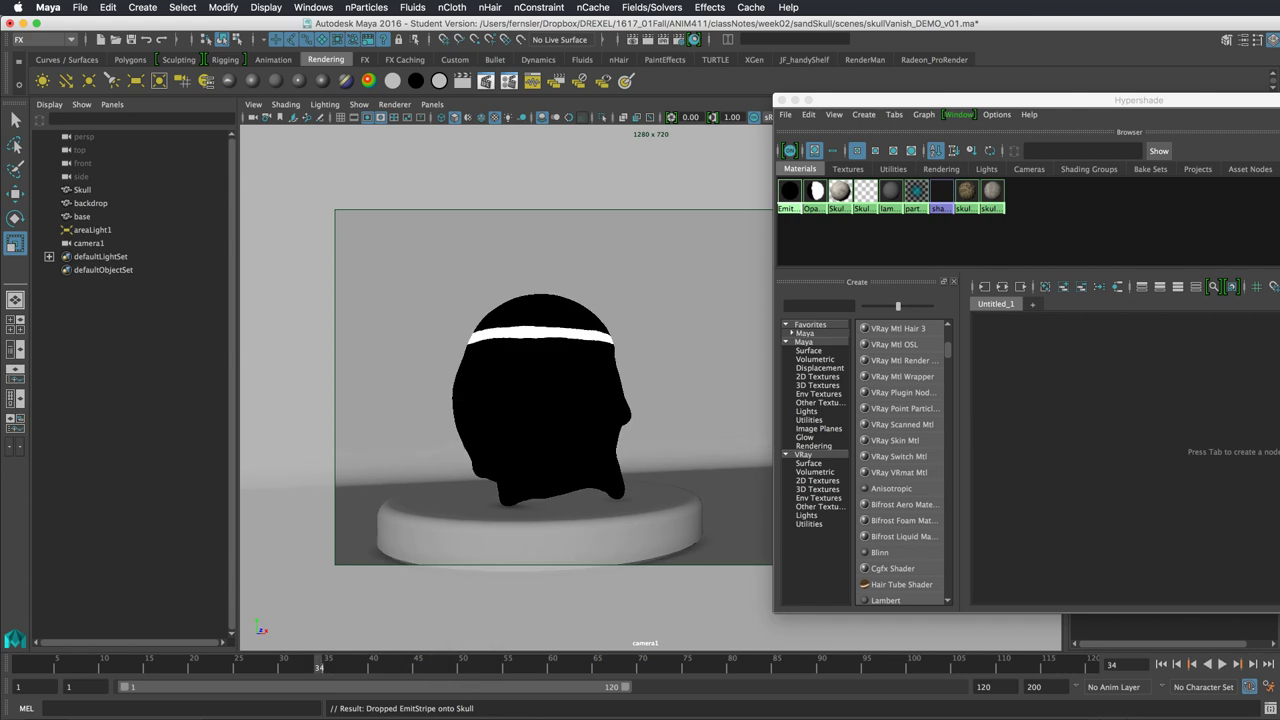
Switch to After Effects, show the Comp 1 timeline, and scrub to frame 41 to review the white stripe animation.
{"action": "key", "text": "super+Tab"}
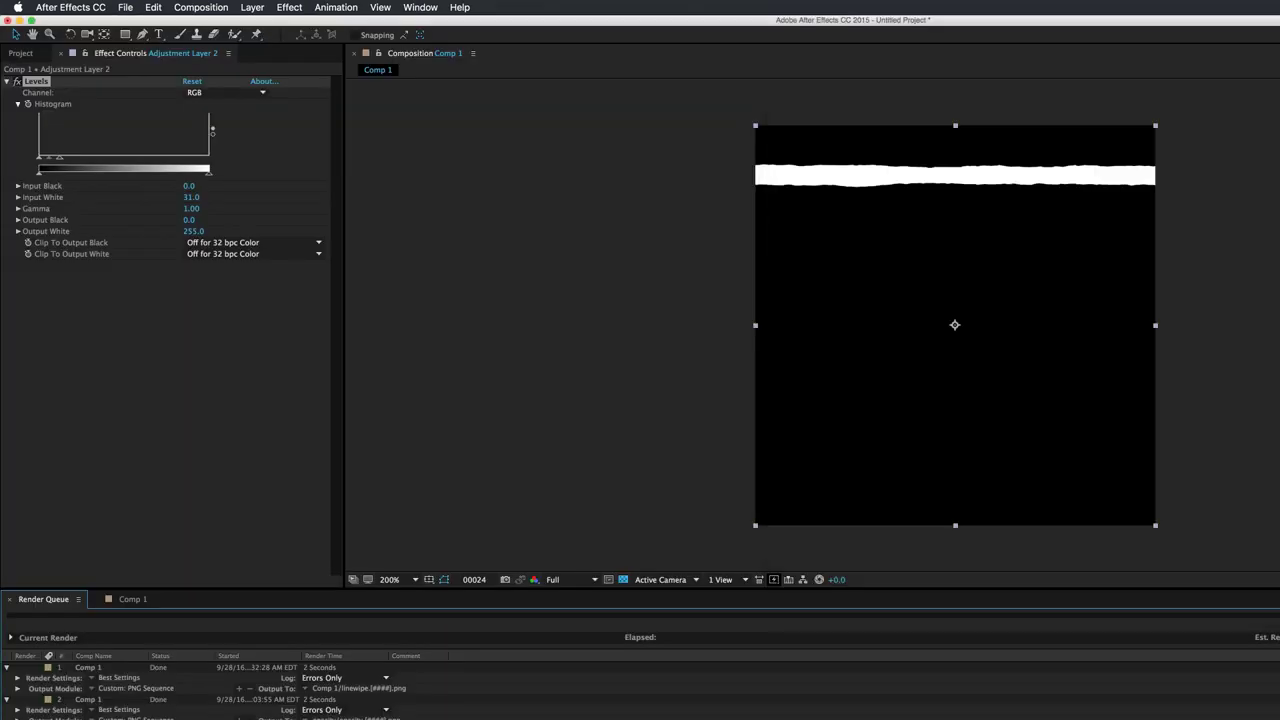
{"action": "mouse_move", "coordinate": [1278, 718]}
{"action": "left_mouse_down"}
{"action": "mouse_move", "coordinate": [1228, 693]}
{"action": "mouse_move", "coordinate": [1279, 719]}
{"action": "left_mouse_up"}
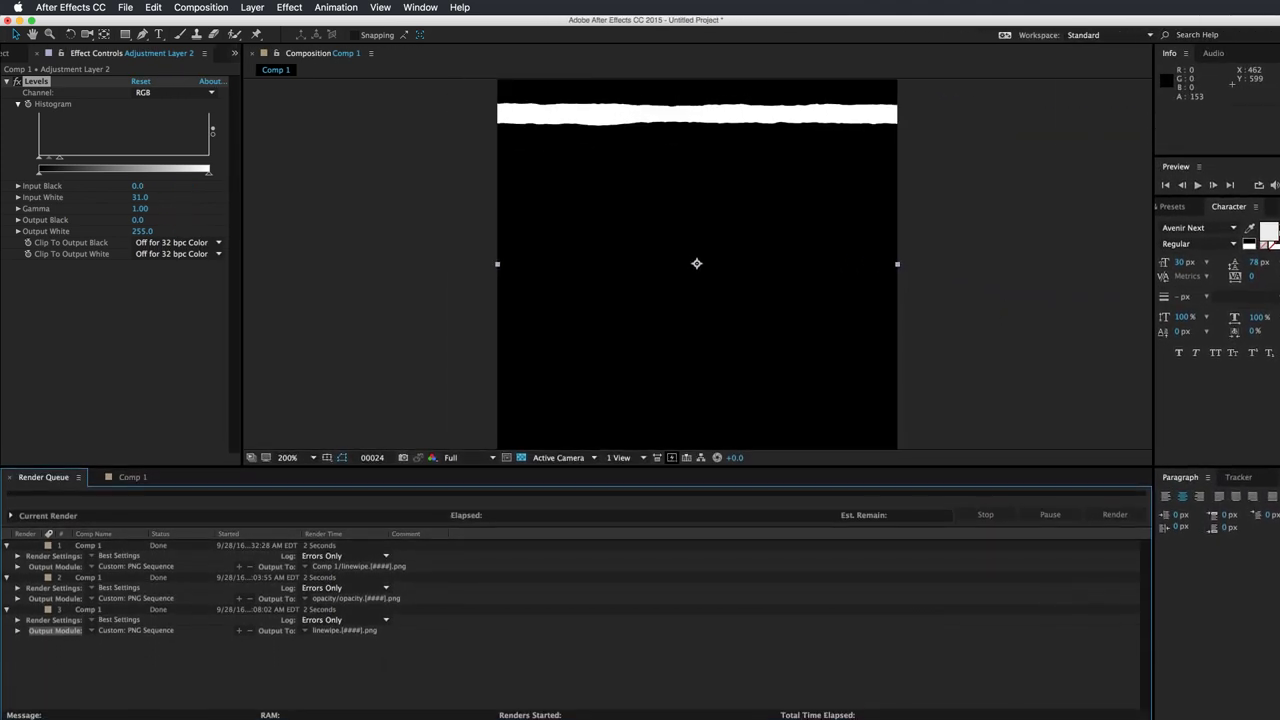
{"action": "left_click", "coordinate": [119, 474]}
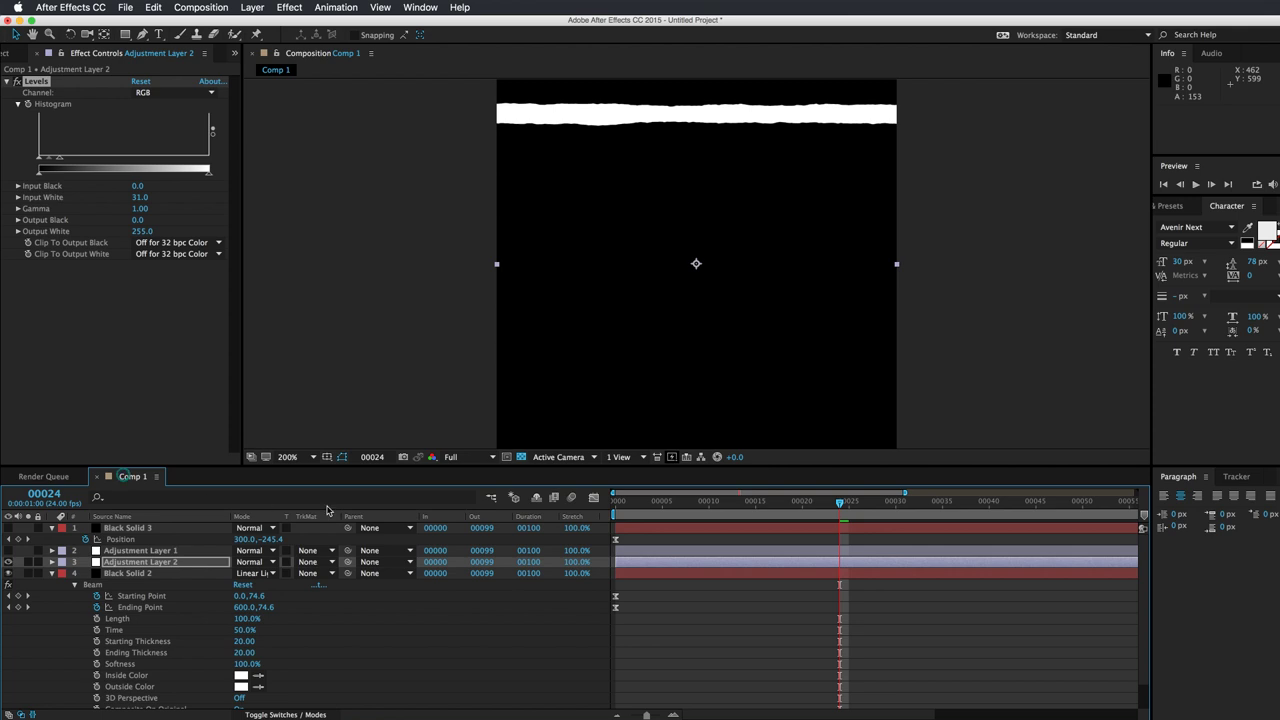
{"action": "left_click_drag", "start_coordinate": [823, 503], "coordinate": [998, 514]}
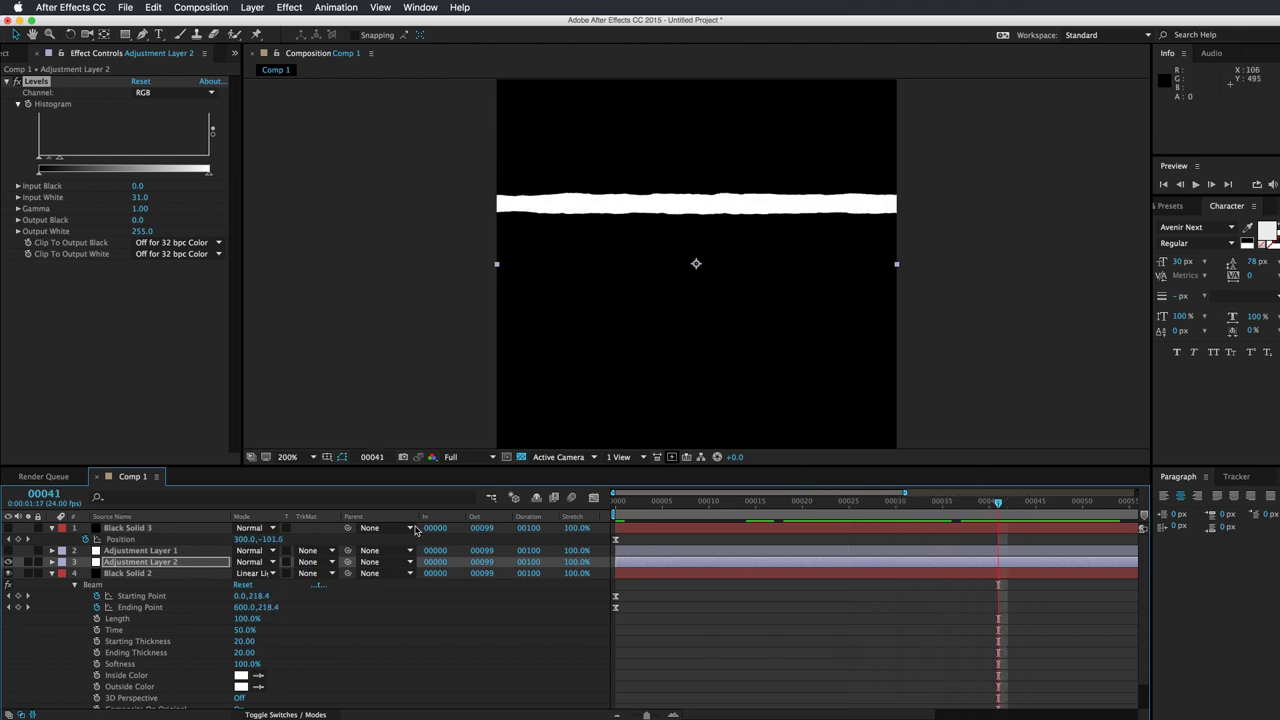
Hide Adjustment Layer 2, show Adjustment Layer 1 and Black Solid 3, and scrub the opacity wipe to frame 40.
{"action": "left_click", "coordinate": [10, 563]}
{"action": "left_click", "coordinate": [8, 550]}
{"action": "left_click_drag", "start_coordinate": [727, 500], "coordinate": [988, 501]}
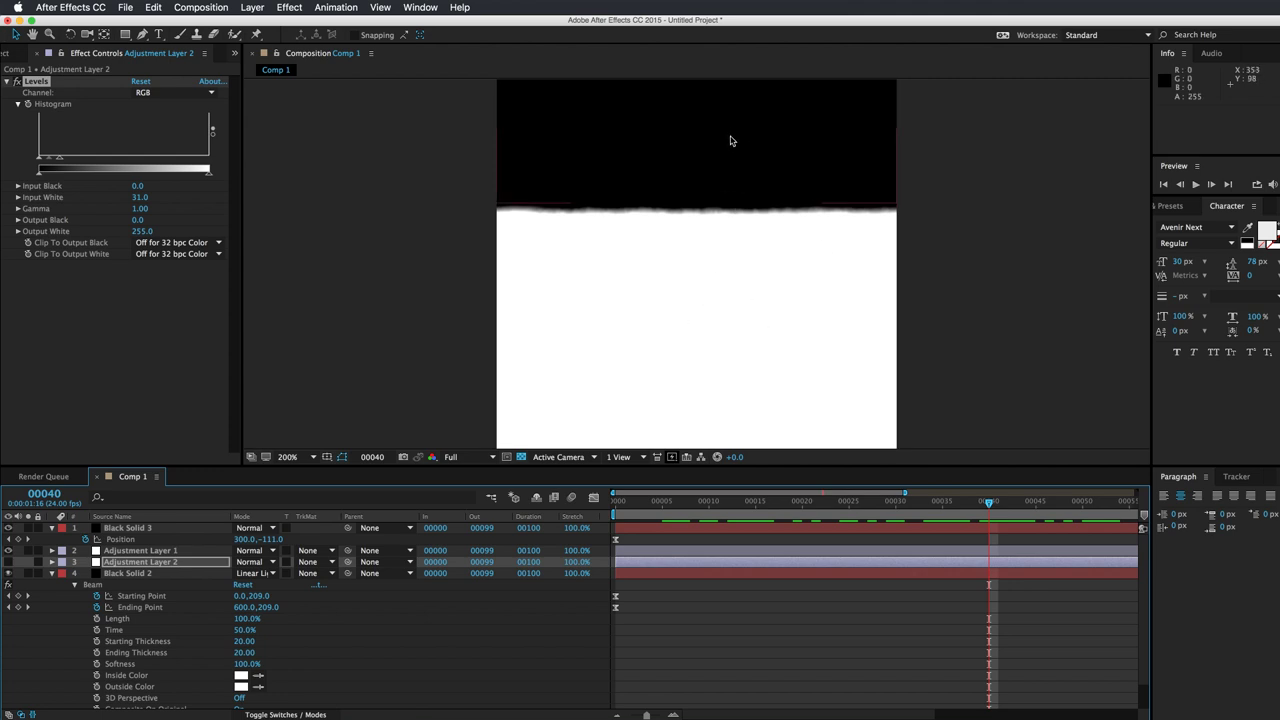
Switch back to Maya and scrub the timeline to review the stripe on the skull, stopping at frame 32.
{"action": "mouse_move", "coordinate": [158, 472]}
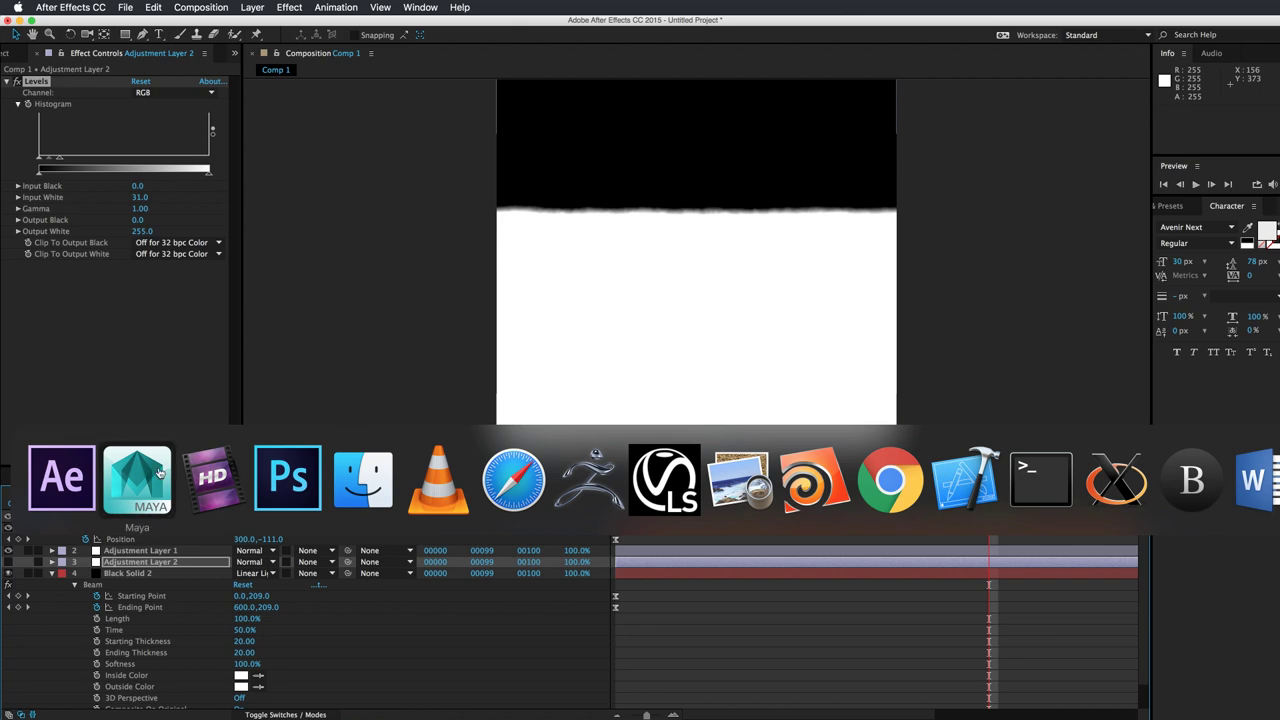
{"action": "left_click", "coordinate": [122, 474]}
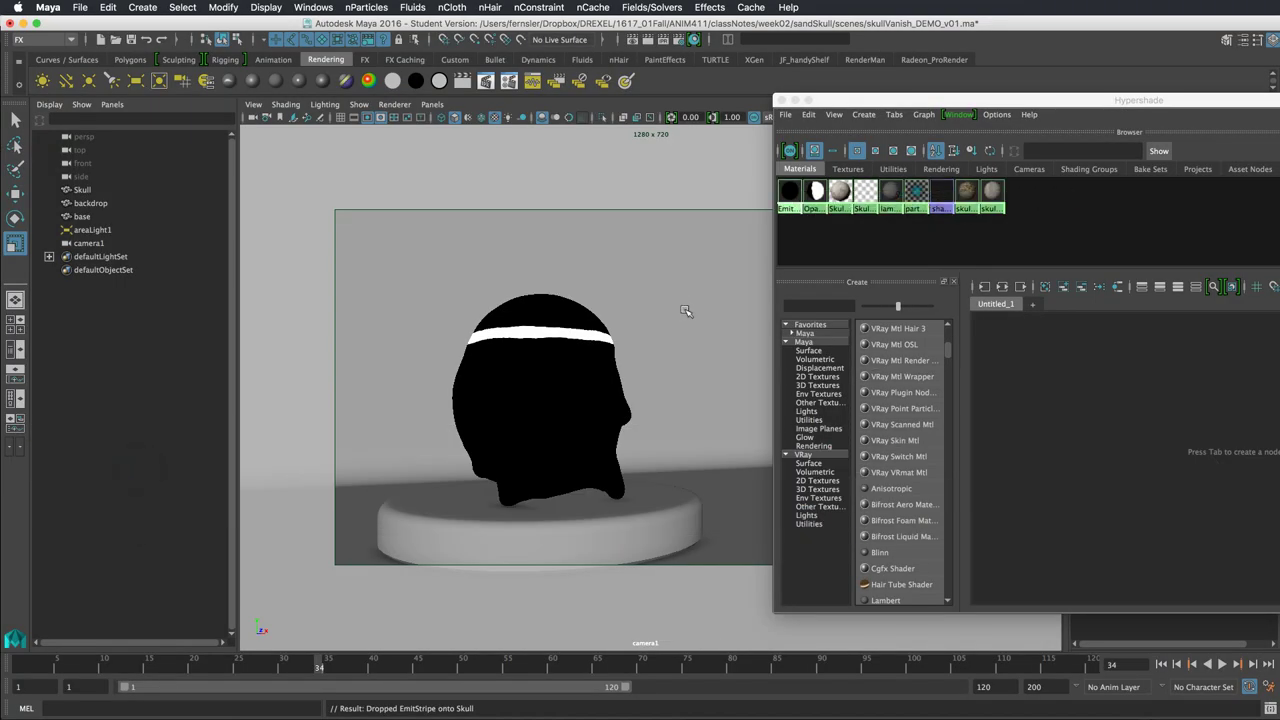
{"action": "key", "text": "alt+v"}
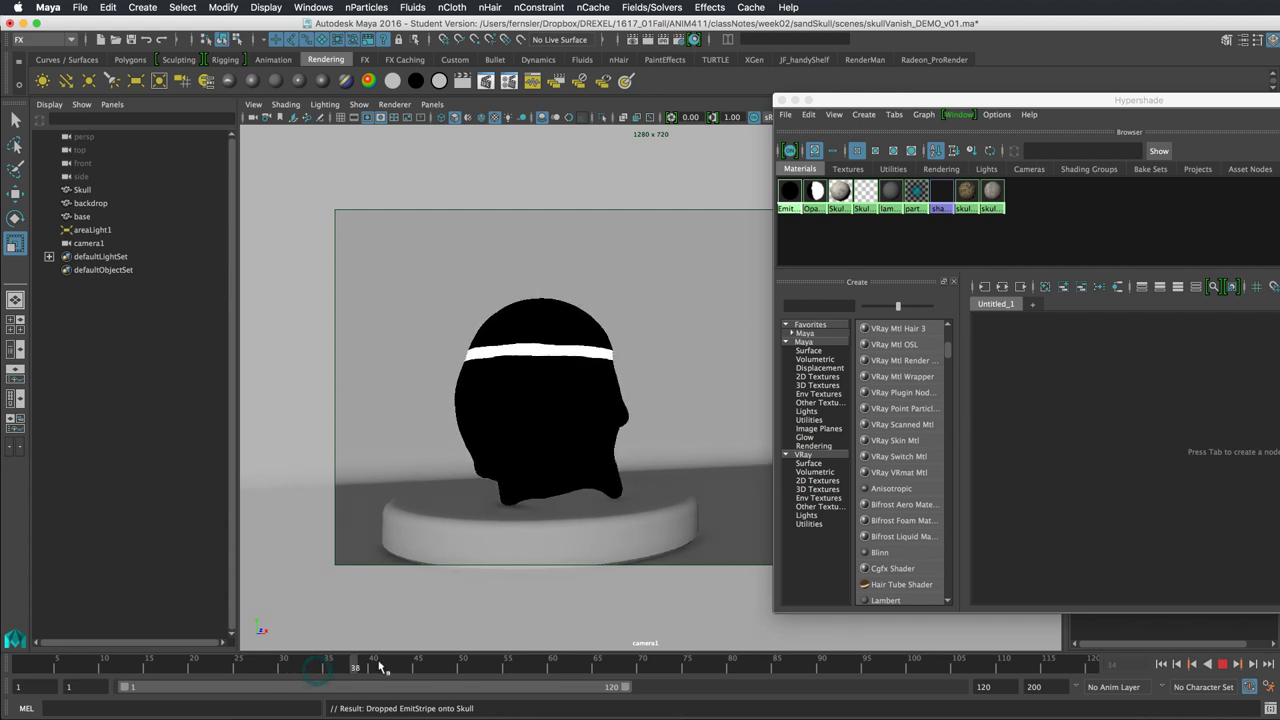
{"action": "left_click_drag", "start_coordinate": [663, 652], "coordinate": [300, 660]}
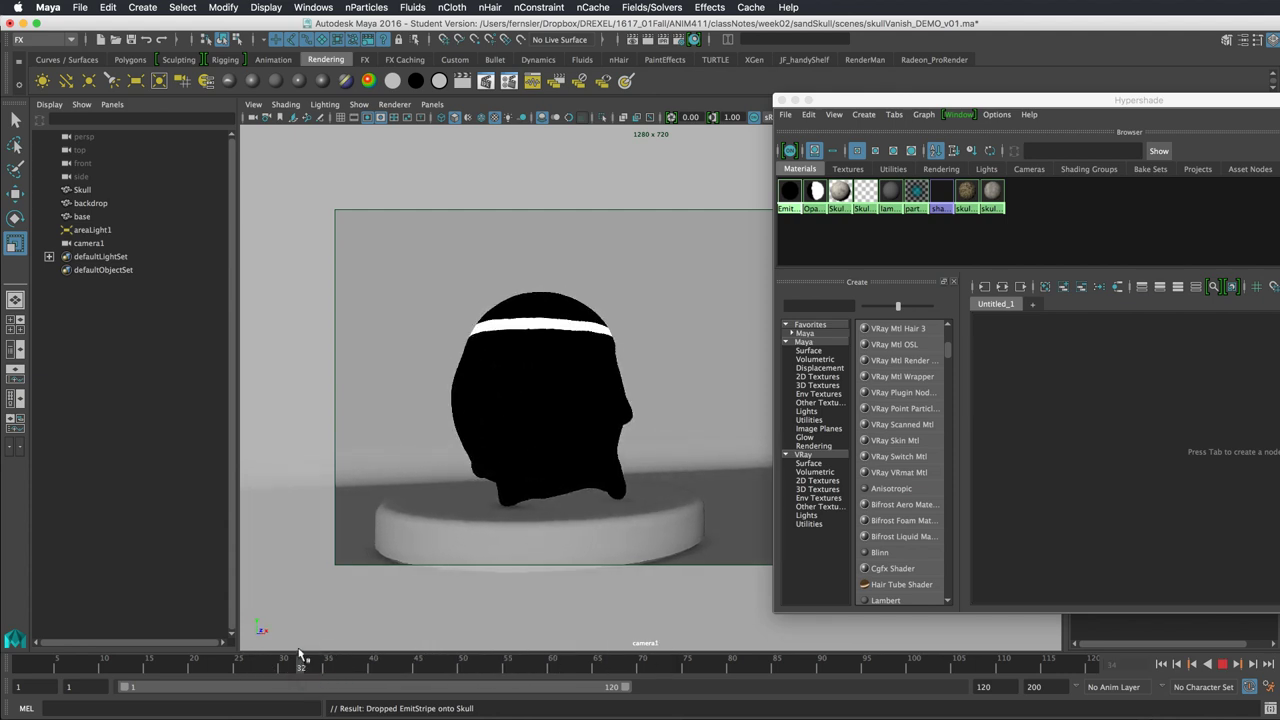
Assign the OpacityWipe material to the skull and scrub the timeline to review the wipe, stopping at frame 30.
{"action": "left_click", "coordinate": [816, 190]}
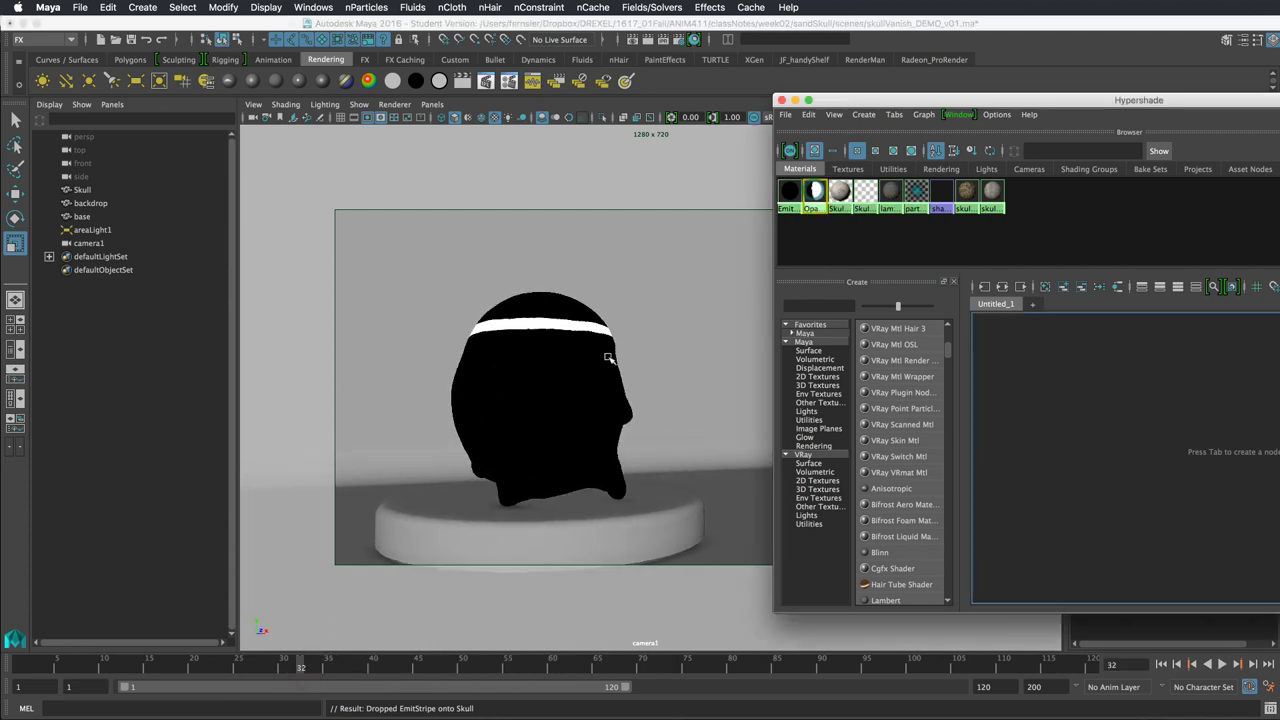
{"action": "left_click", "coordinate": [816, 191]}
{"action": "middle_click_drag", "start_coordinate": [816, 190], "coordinate": [567, 370]}
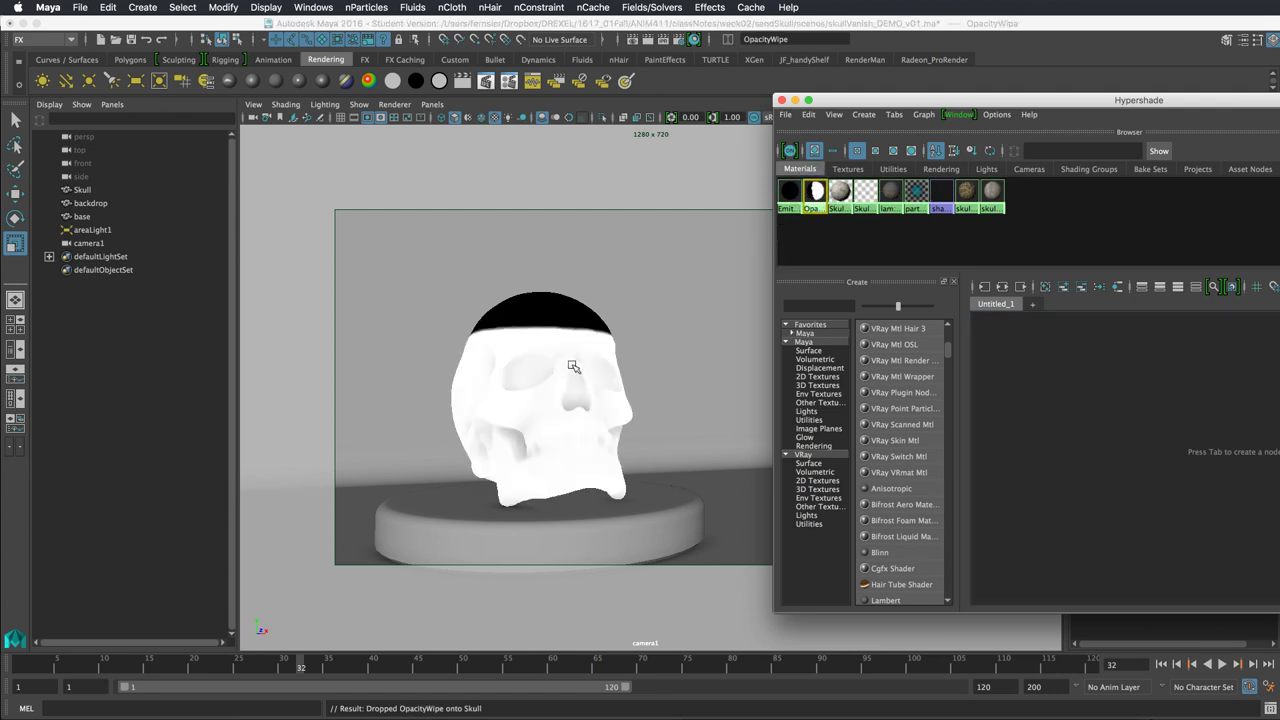
{"action": "left_click", "coordinate": [300, 668]}
{"action": "key", "text": "alt+v"}
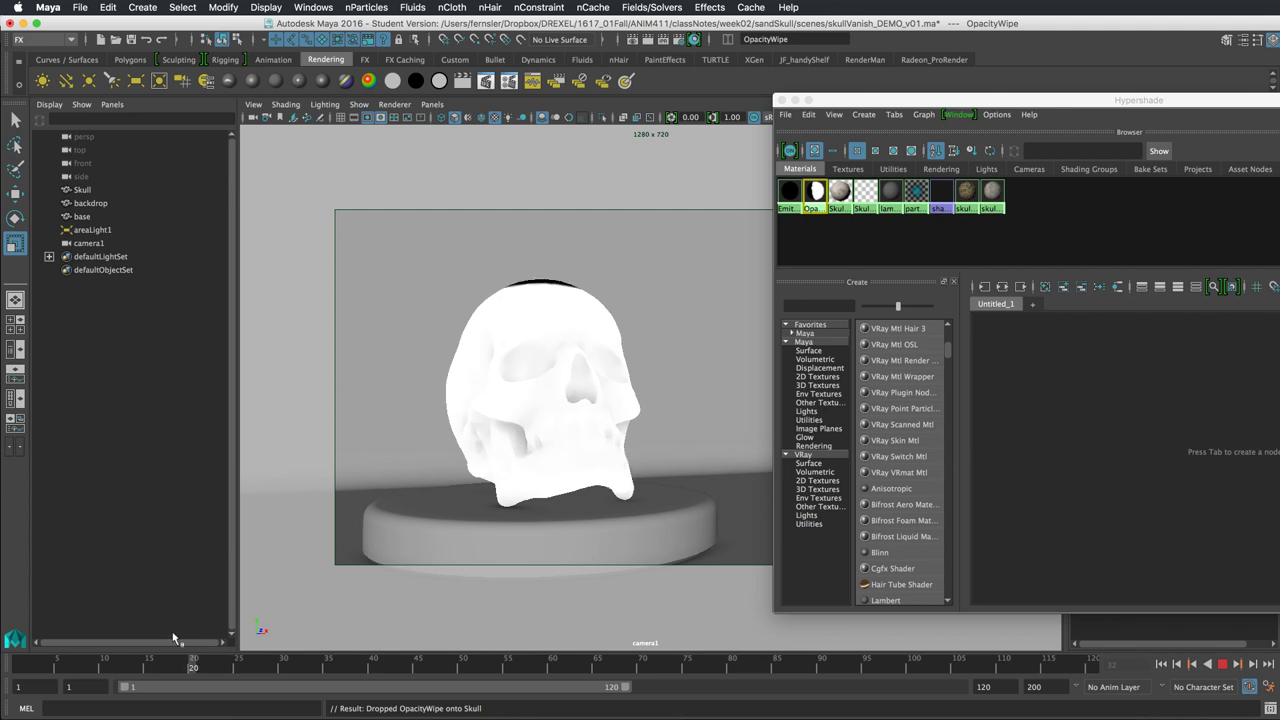
{"action": "left_click", "coordinate": [283, 662]}
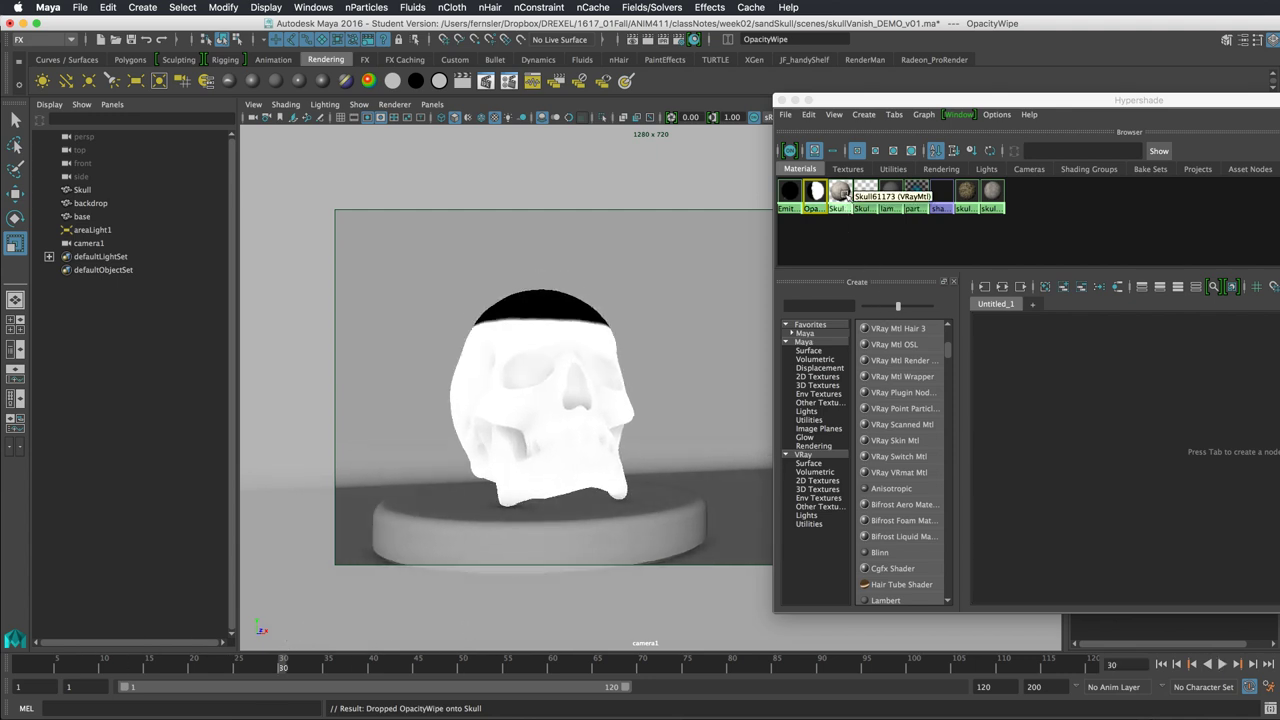
Assign the Skull61173 VRay material to the skull.
{"action": "left_click_drag", "start_coordinate": [840, 192], "coordinate": [810, 254]}
{"action": "middle_click_drag", "start_coordinate": [556, 363], "coordinate": [556, 363]}
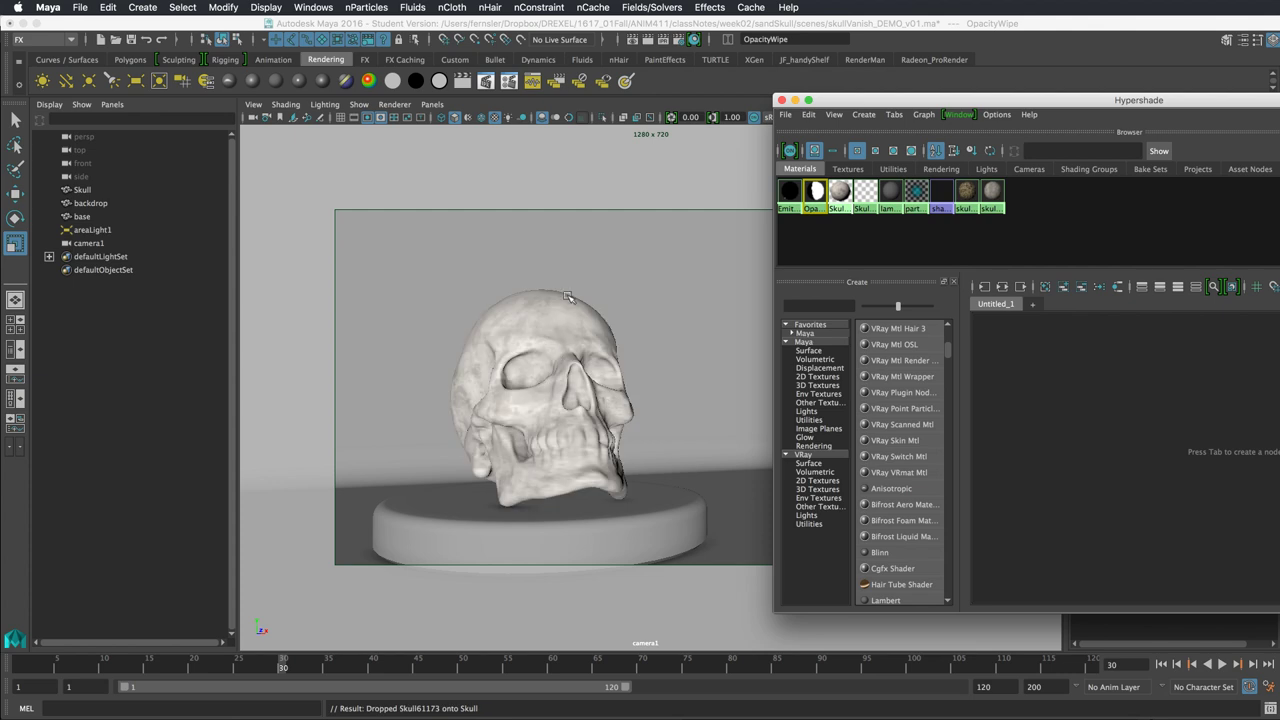
Graph the node networks of the skull:skullShader and Skull61173 materials in the Hypershade to compare their connections.
{"action": "left_click", "coordinate": [993, 192]}
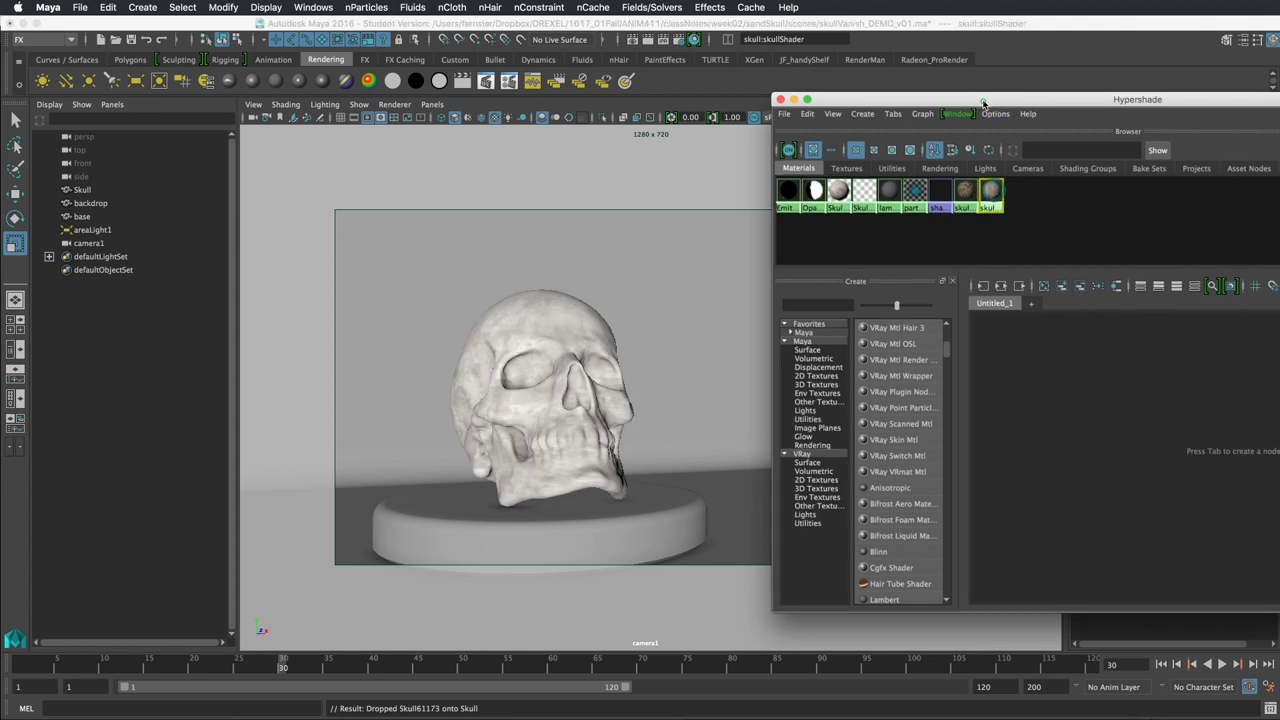
{"action": "left_click_drag", "start_coordinate": [958, 100], "coordinate": [841, 63]}
{"action": "left_click", "coordinate": [885, 250]}
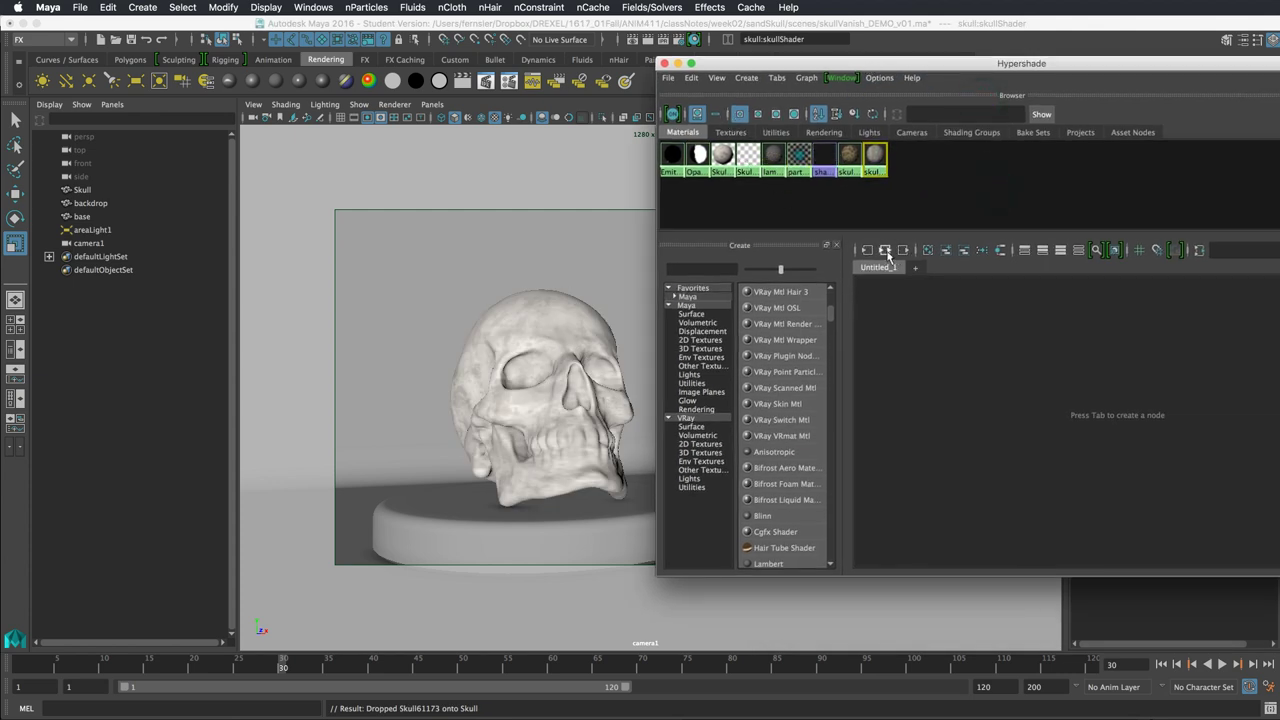
{"action": "left_click", "coordinate": [722, 155]}
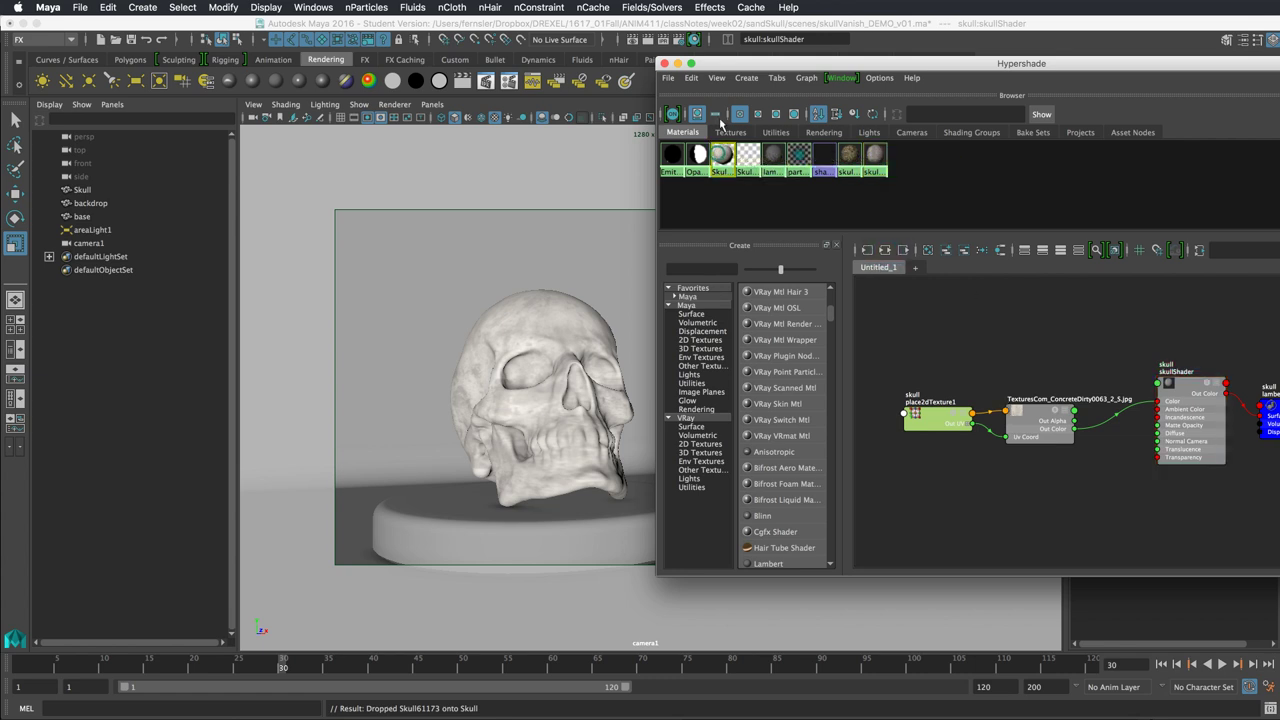
{"action": "left_click", "coordinate": [885, 250]}
{"action": "left_click_drag", "start_coordinate": [955, 421], "coordinate": [948, 384]}
{"action": "left_click", "coordinate": [876, 156]}
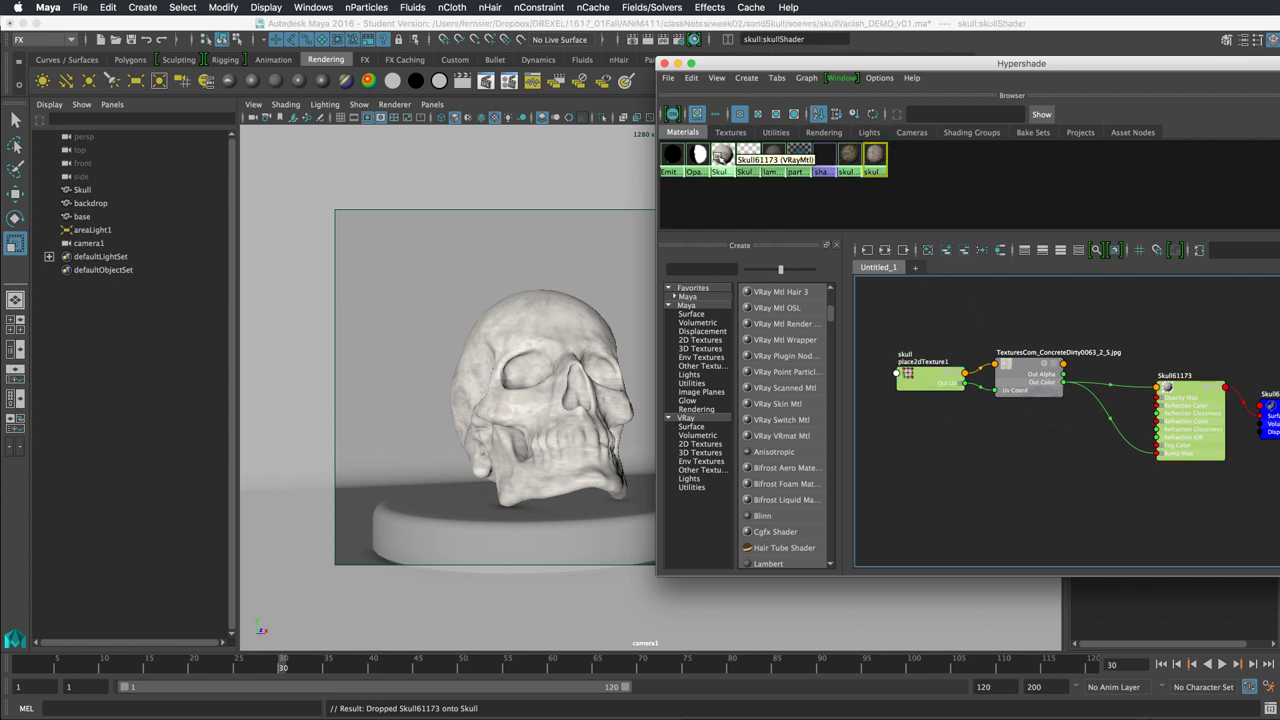
Graph the SkullVanish material's network in the Hypershade and scrub the timeline back to frame 3.
{"action": "left_click", "coordinate": [750, 156]}
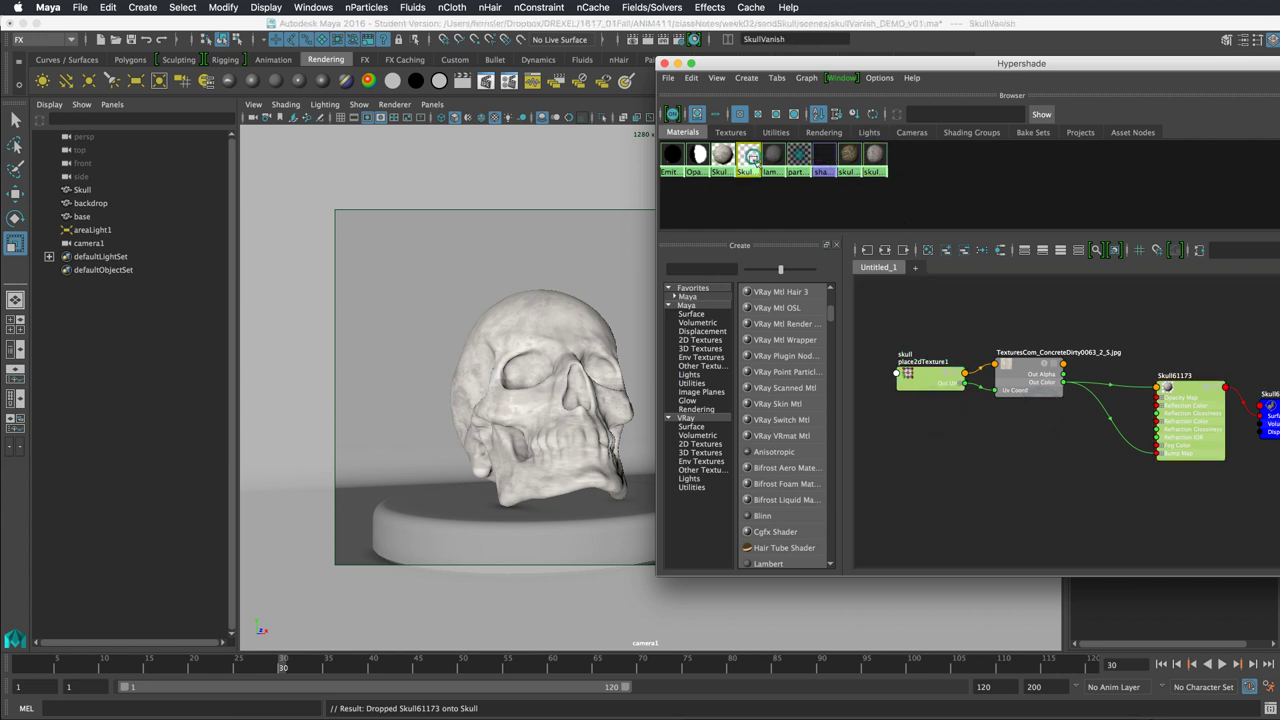
{"action": "left_click", "coordinate": [882, 251]}
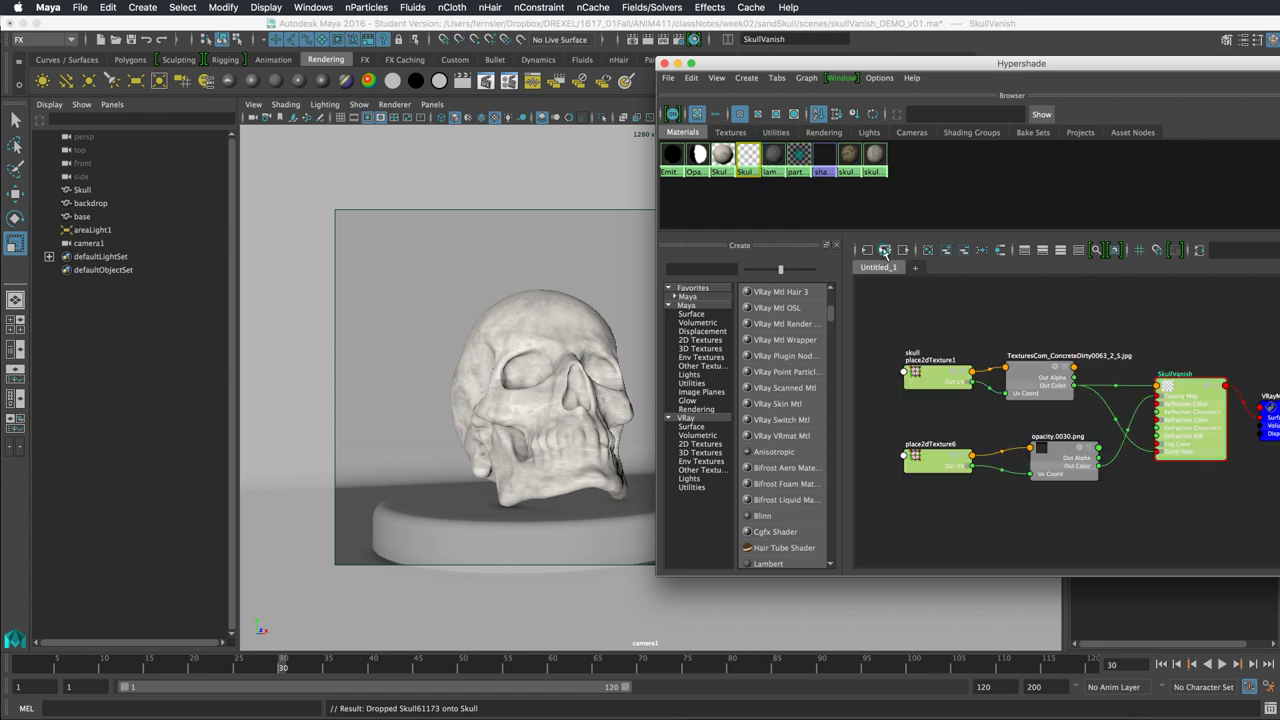
{"action": "left_click", "coordinate": [1180, 388]}
{"action": "left_click_drag", "start_coordinate": [272, 668], "coordinate": [40, 667]}
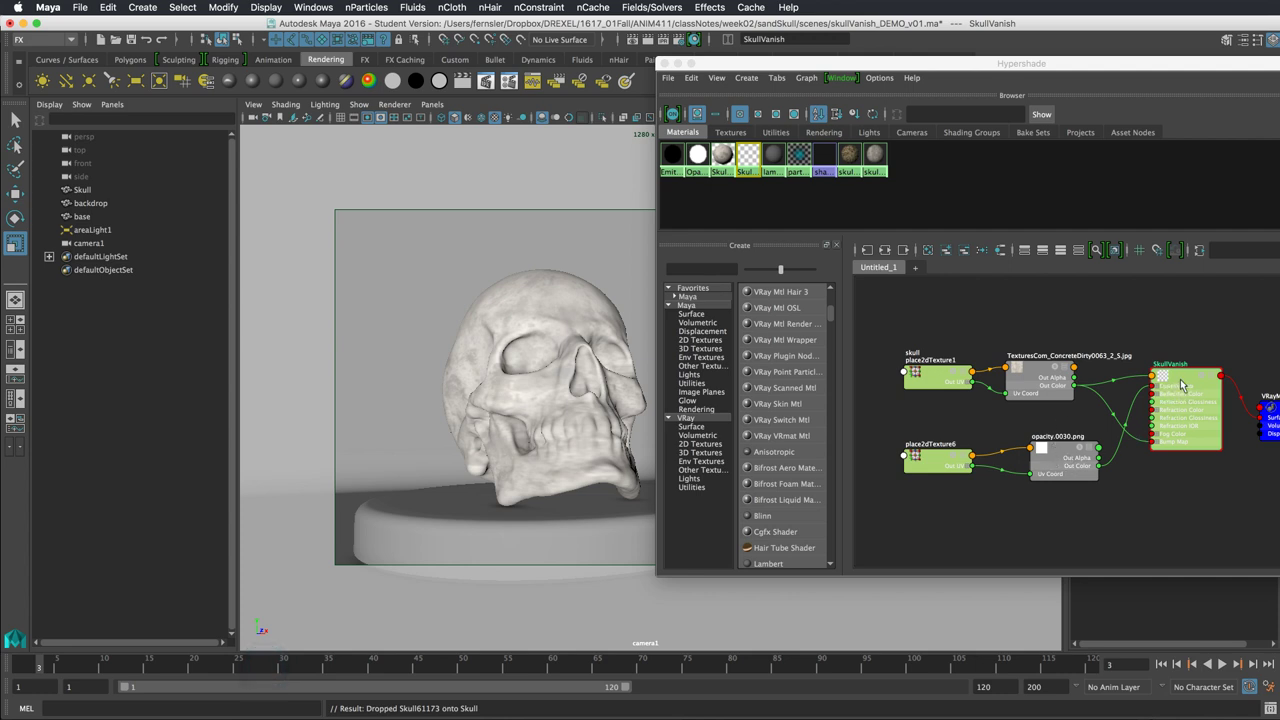
Assign the SkullVanish material to the skull, move the Hypershade out of the way, and scrub the timeline to frame 47.
{"action": "middle_click_drag", "start_coordinate": [1176, 392], "coordinate": [526, 368]}
{"action": "left_click_drag", "start_coordinate": [777, 66], "coordinate": [695, 718]}
{"action": "left_click_drag", "start_coordinate": [45, 670], "coordinate": [435, 660]}
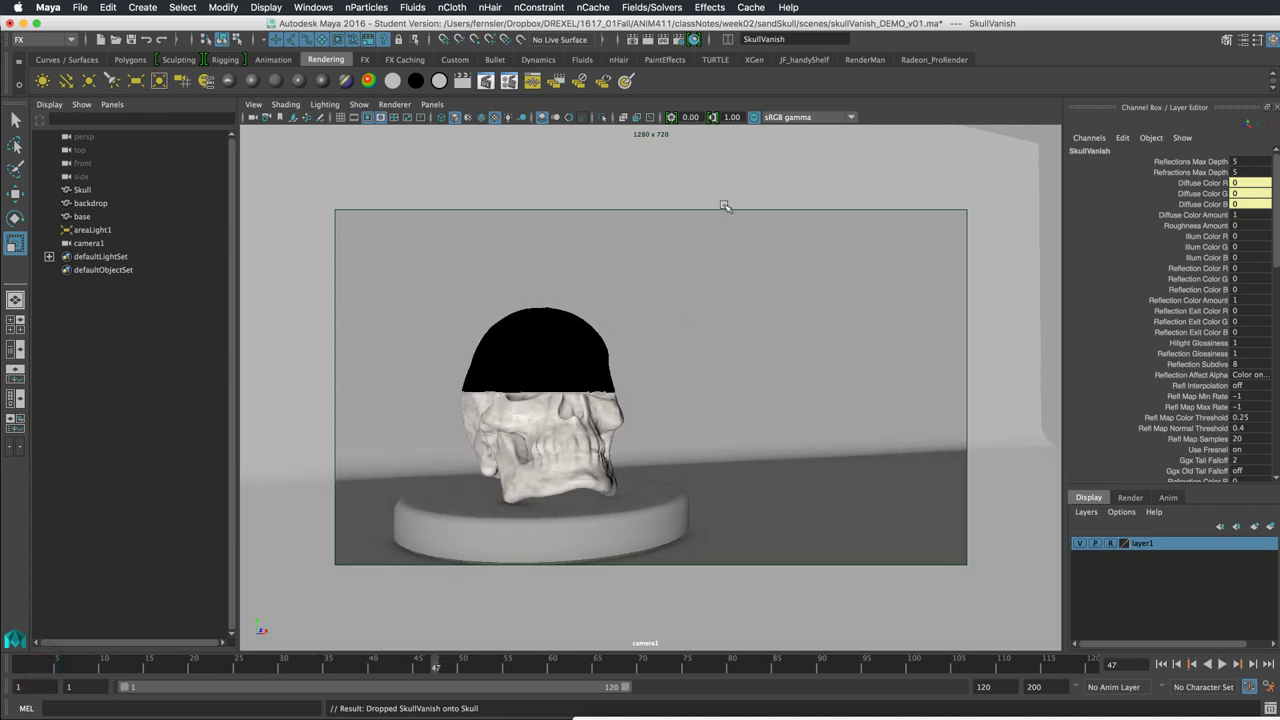
Render the current frame with V-Ray to check the skull's opacity cut, and close the frame buffer.
{"action": "left_click", "coordinate": [648, 39]}
{"action": "key", "text": "alt+period"}
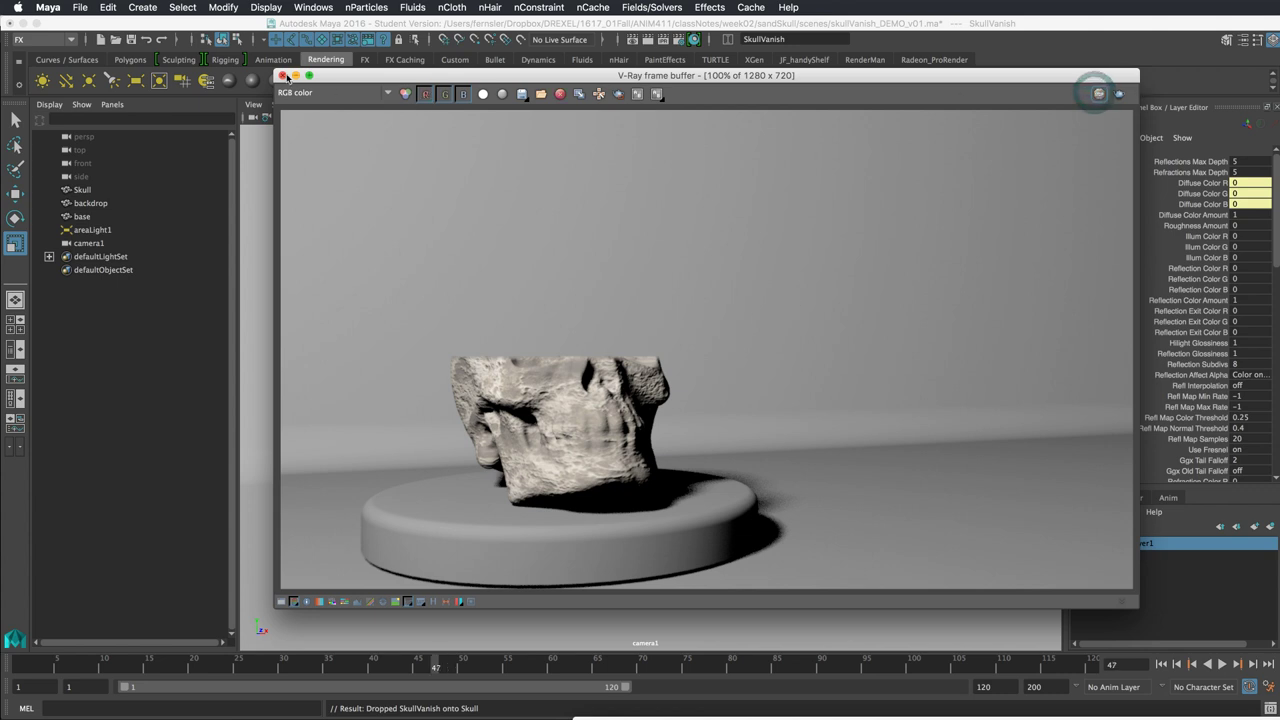
{"action": "left_click", "coordinate": [282, 75]}
Open the skull's UV layout in the UV Editor and frame the full 0-to-1 texture area.
{"action": "left_click", "coordinate": [547, 386]}
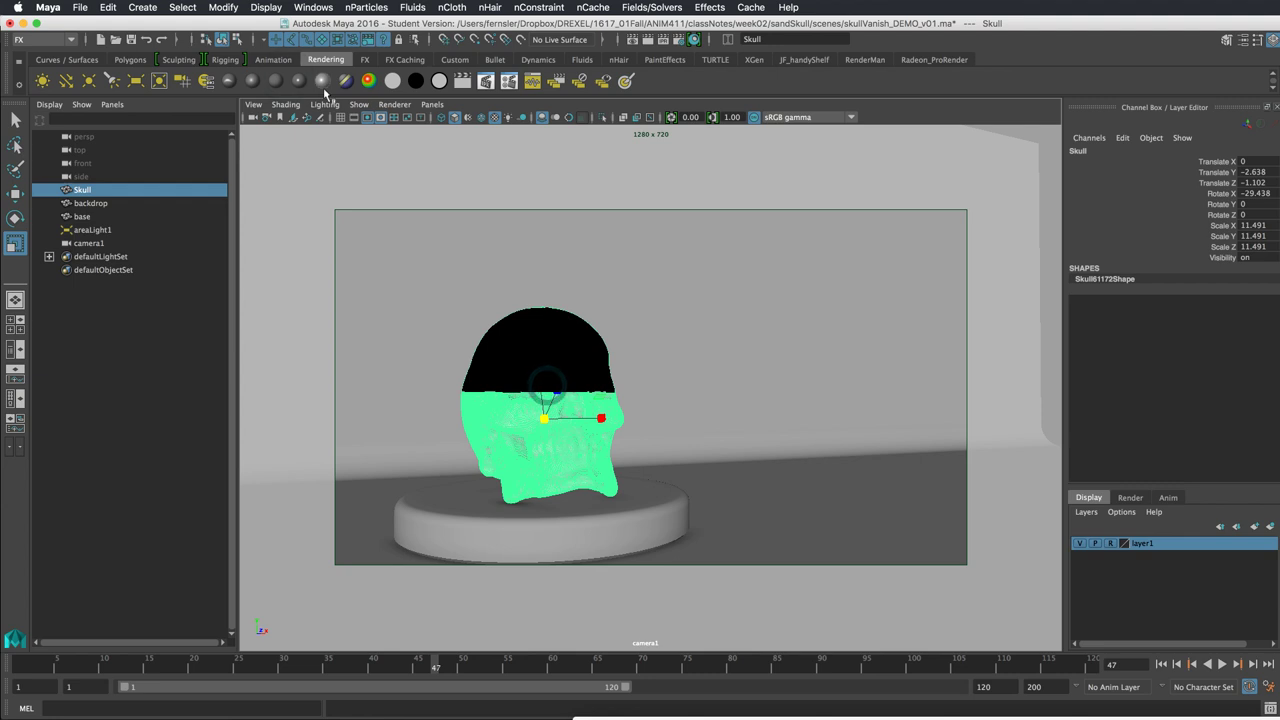
{"action": "left_click", "coordinate": [220, 7]}
{"action": "mouse_move", "coordinate": [313, 8]}
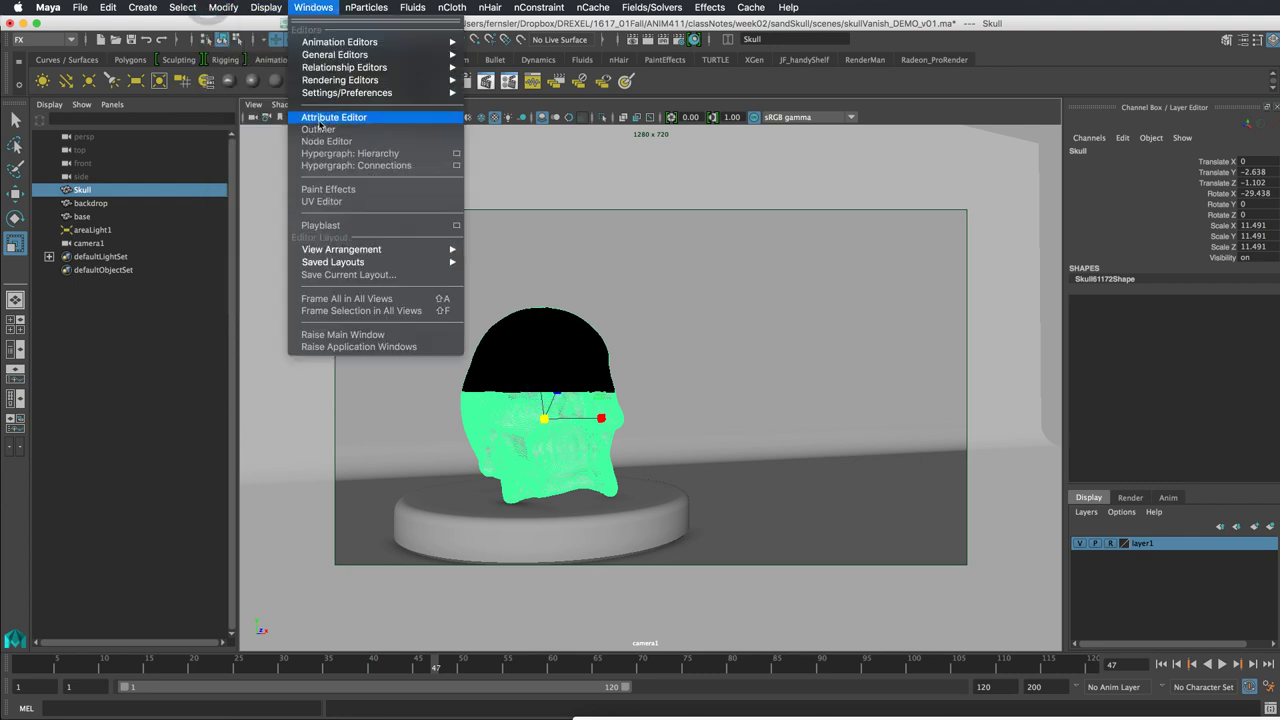
{"action": "left_click", "coordinate": [326, 202]}
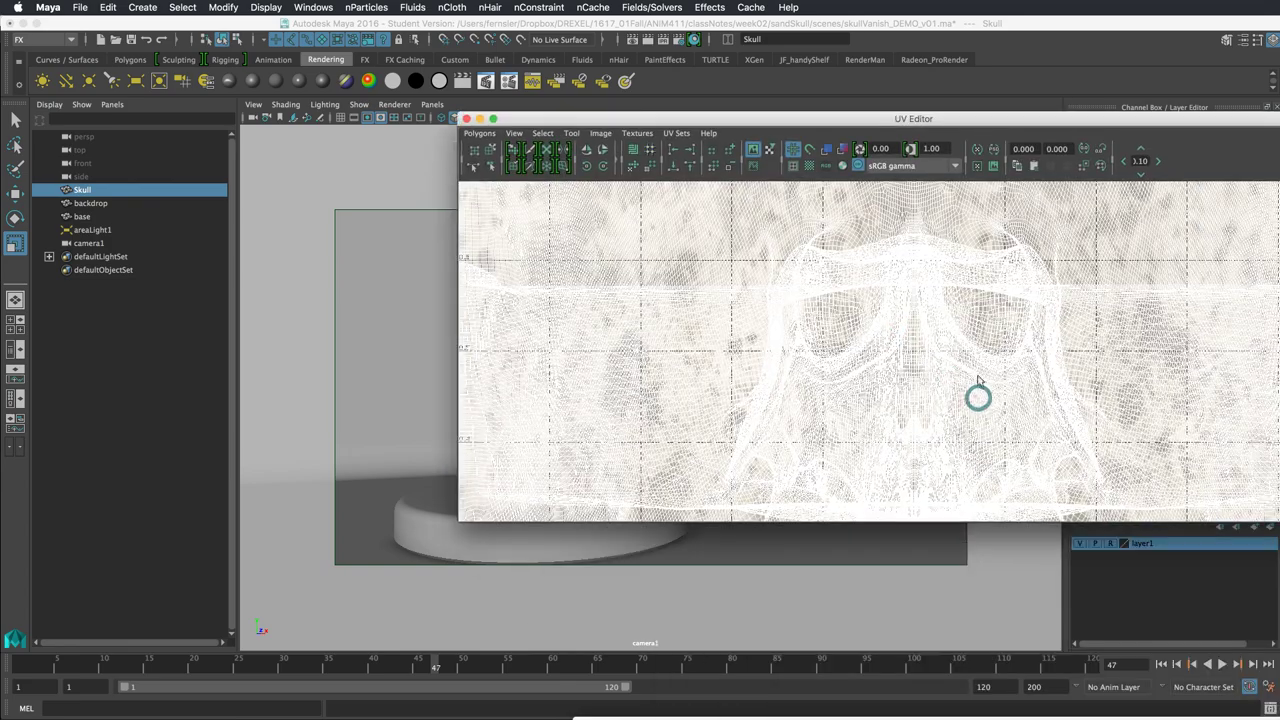
{"action": "right_click_drag", "start_coordinate": [977, 397], "coordinate": [574, 314], "text": "alt"}
{"action": "middle_click_drag", "start_coordinate": [574, 314], "coordinate": [688, 317], "text": "alt"}
{"action": "right_click_drag", "start_coordinate": [688, 317], "coordinate": [729, 314], "text": "alt"}
{"action": "middle_click_drag", "start_coordinate": [729, 314], "coordinate": [797, 332], "text": "alt"}
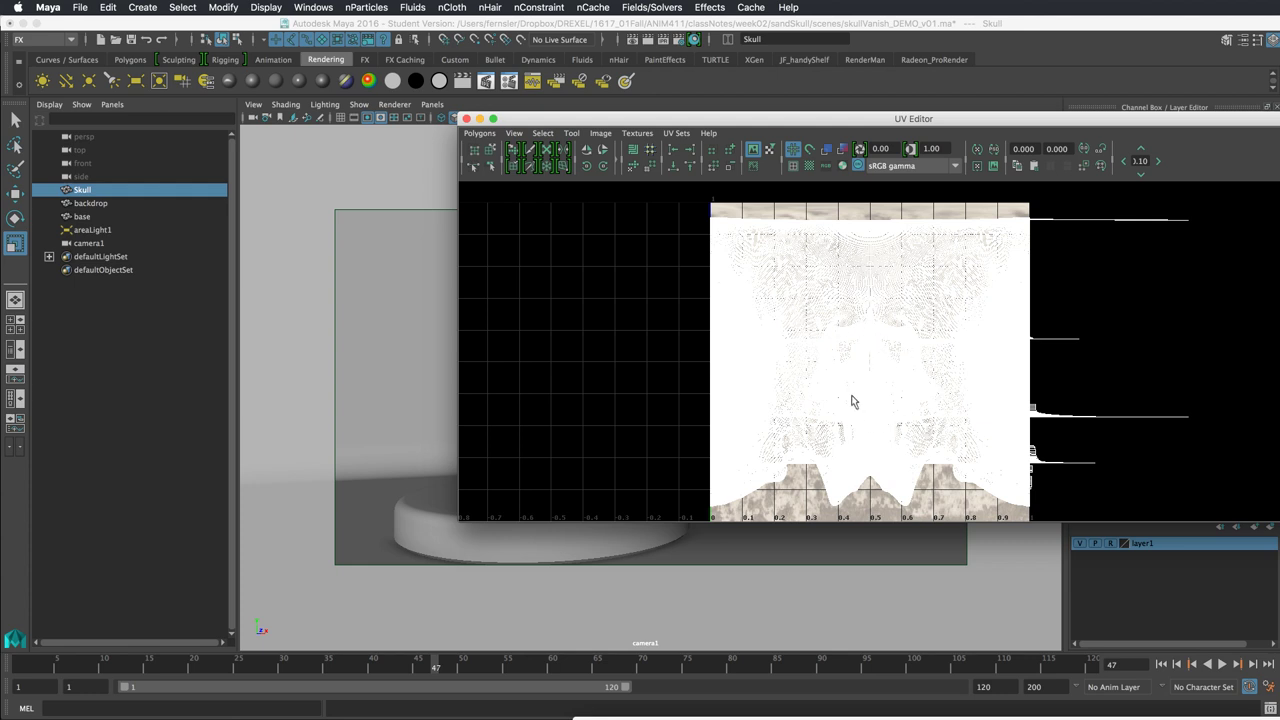
Review the skull's full UV layout and close the UV Editor.
{"action": "left_click", "coordinate": [708, 133]}
{"action": "left_click", "coordinate": [674, 133]}
{"action": "left_click", "coordinate": [708, 133]}
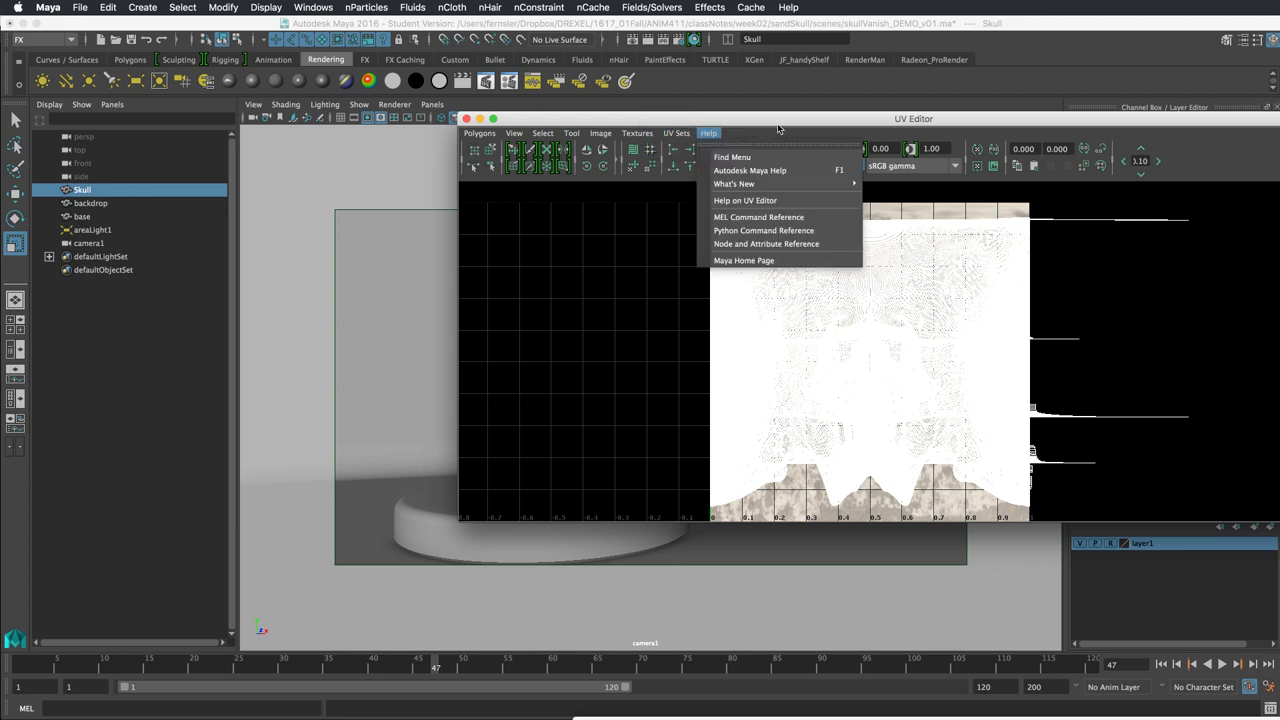
{"action": "left_click", "coordinate": [778, 125]}
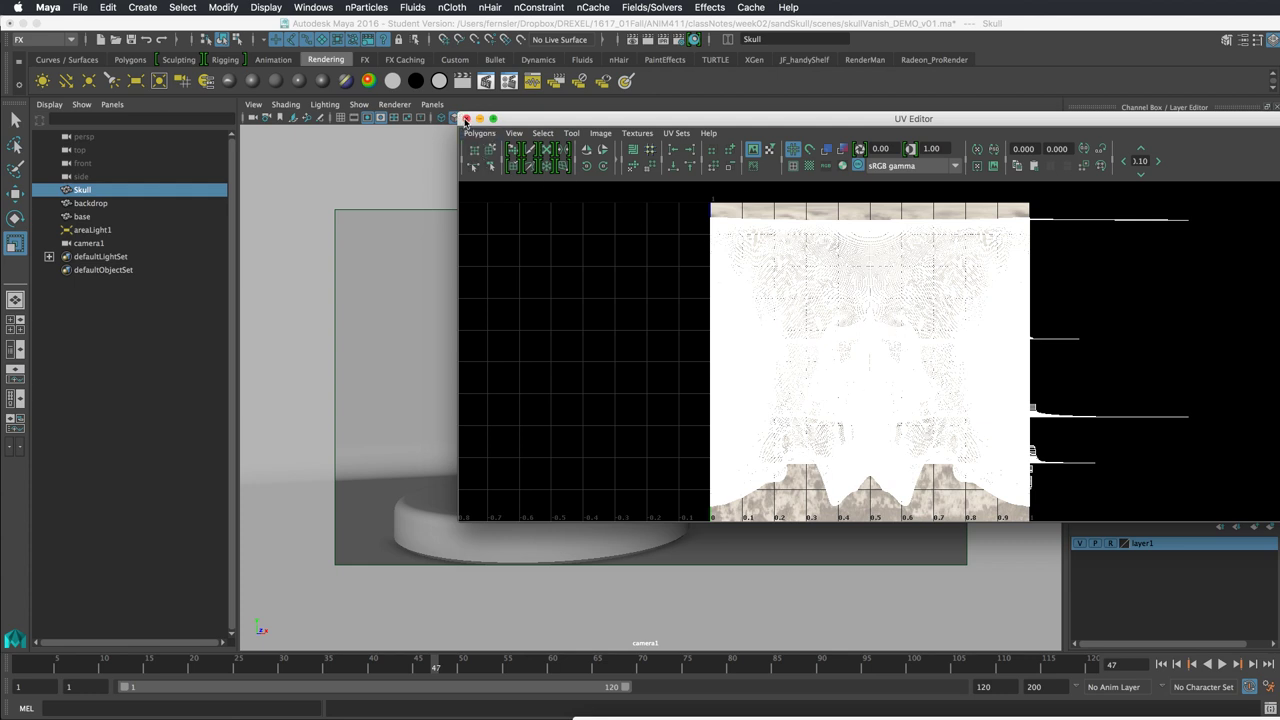
{"action": "left_click", "coordinate": [466, 119]}
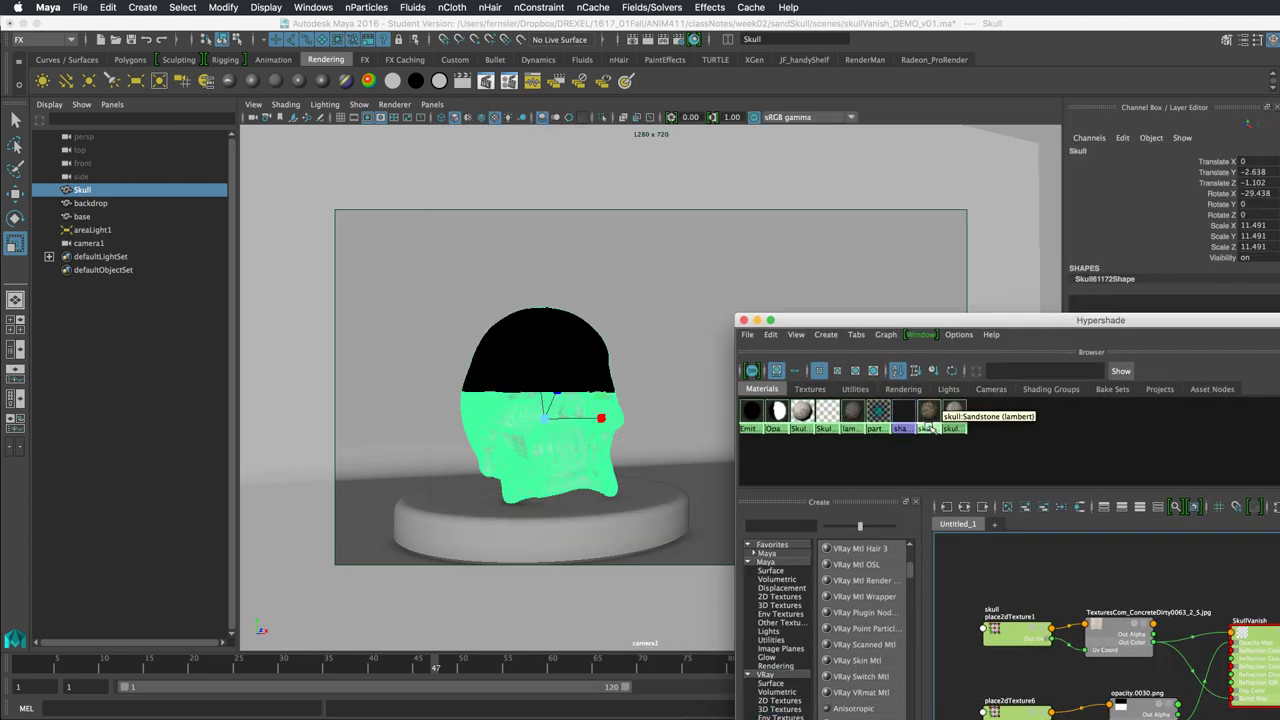
Clear the Hypershade from the view, play back the animation, stop at frame 13, and deselect the skull.
{"action": "double_click", "coordinate": [822, 319]}
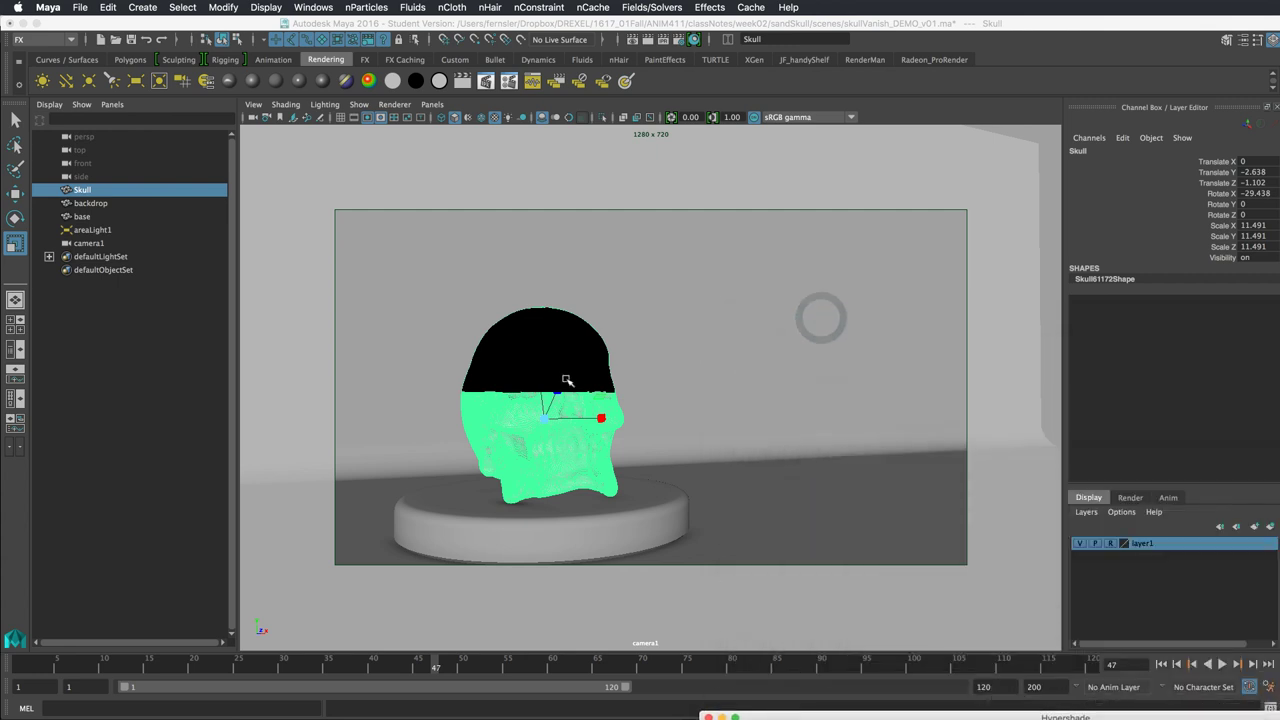
{"action": "key", "text": "alt+v"}
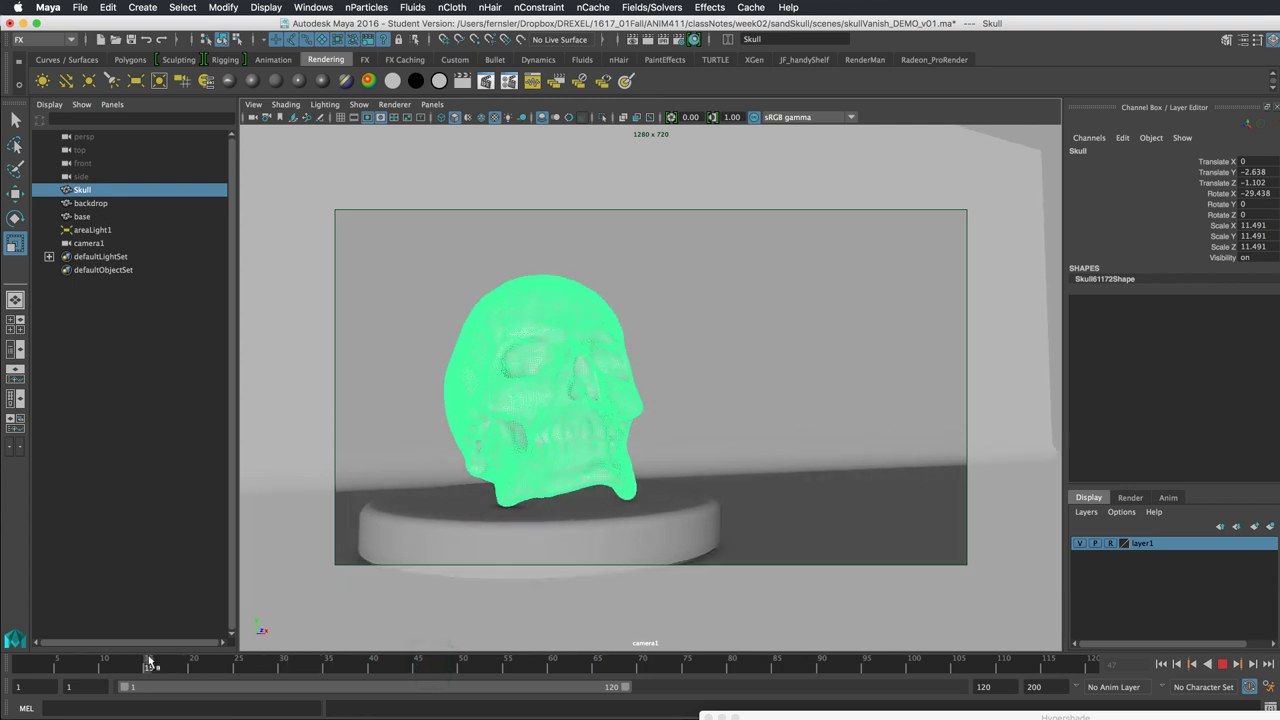
{"action": "key", "text": "alt+v"}
{"action": "left_click", "coordinate": [700, 372]}
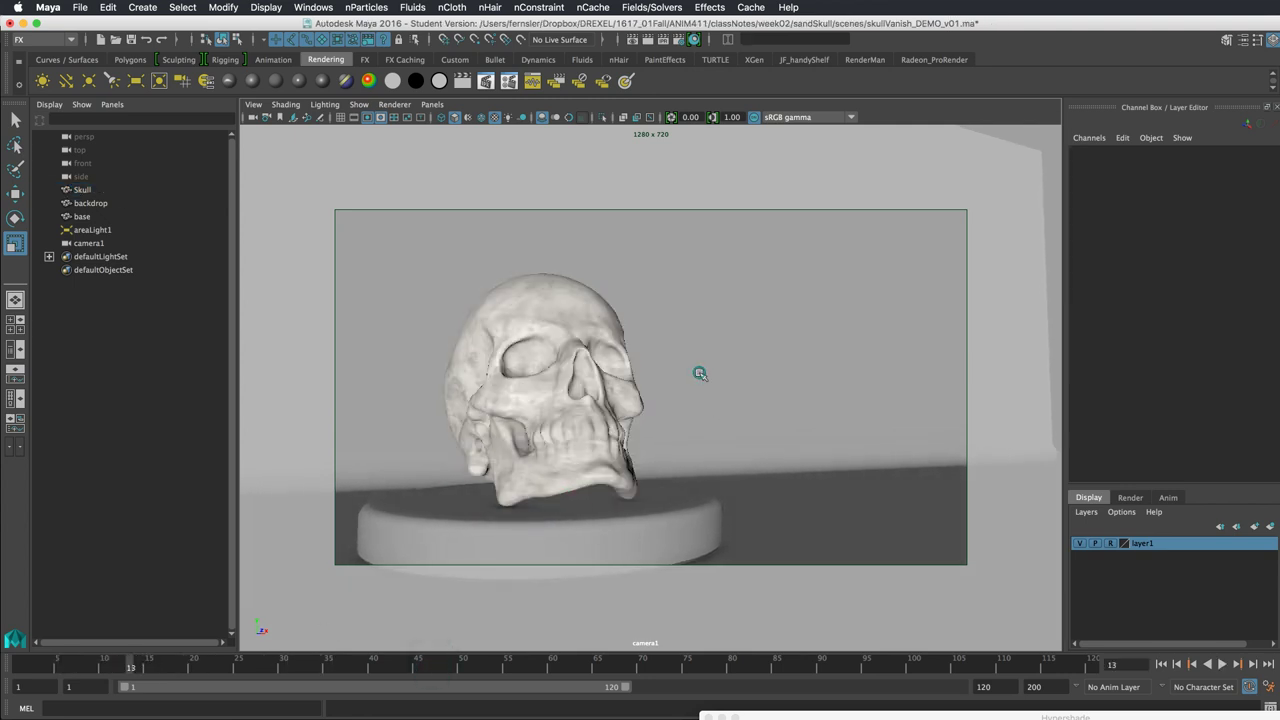
Select the skull, open the nParticle Emit from Object options, and reset them to their defaults.
{"action": "left_click", "coordinate": [561, 338]}
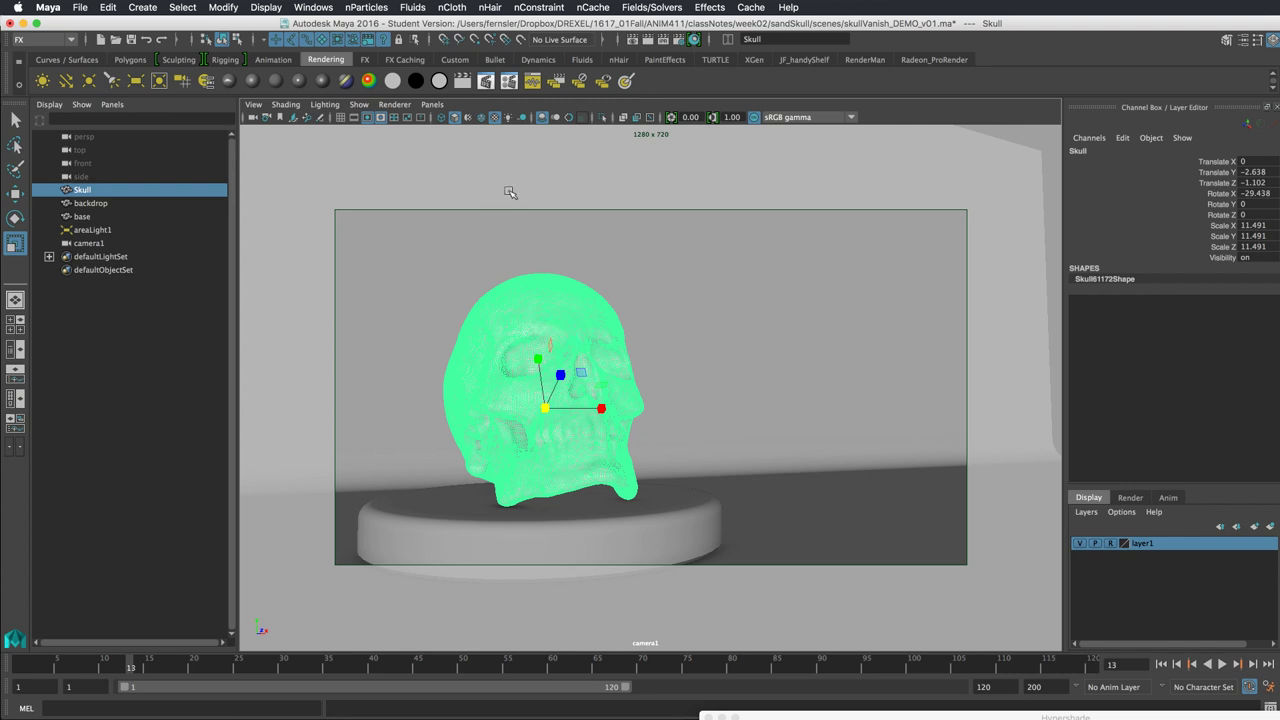
{"action": "left_click", "coordinate": [58, 40]}
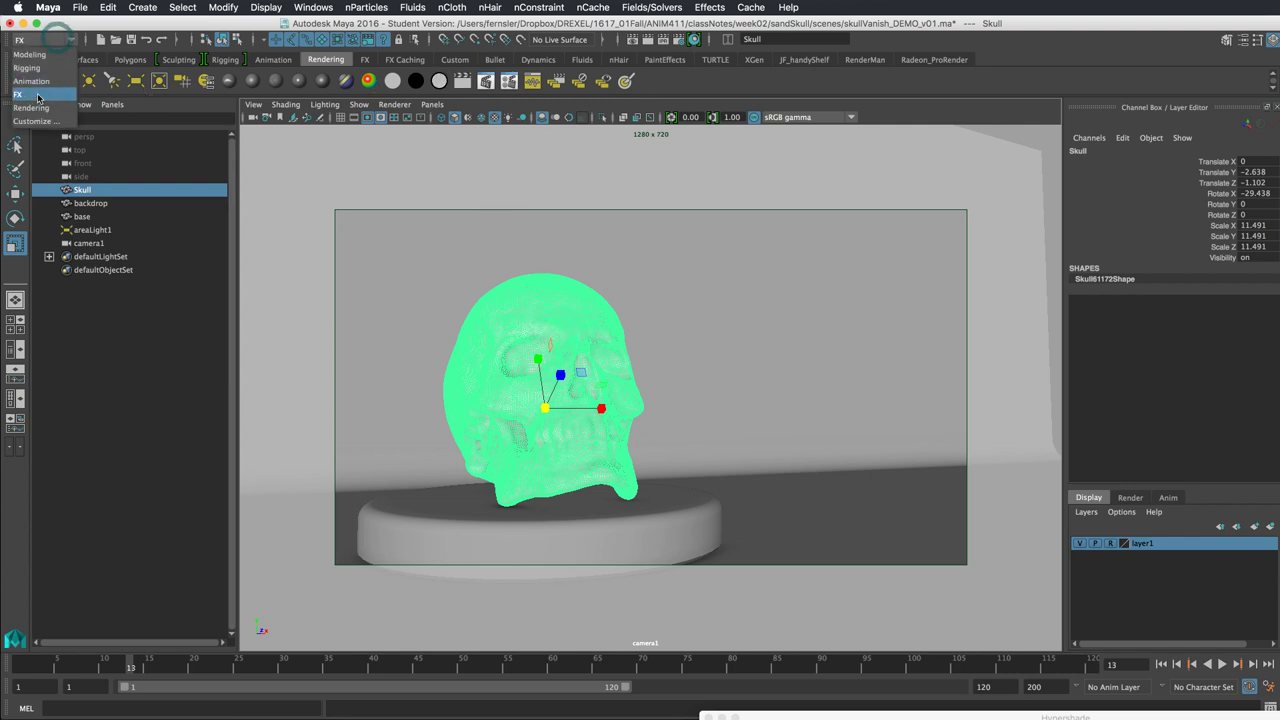
{"action": "left_click", "coordinate": [400, 5]}
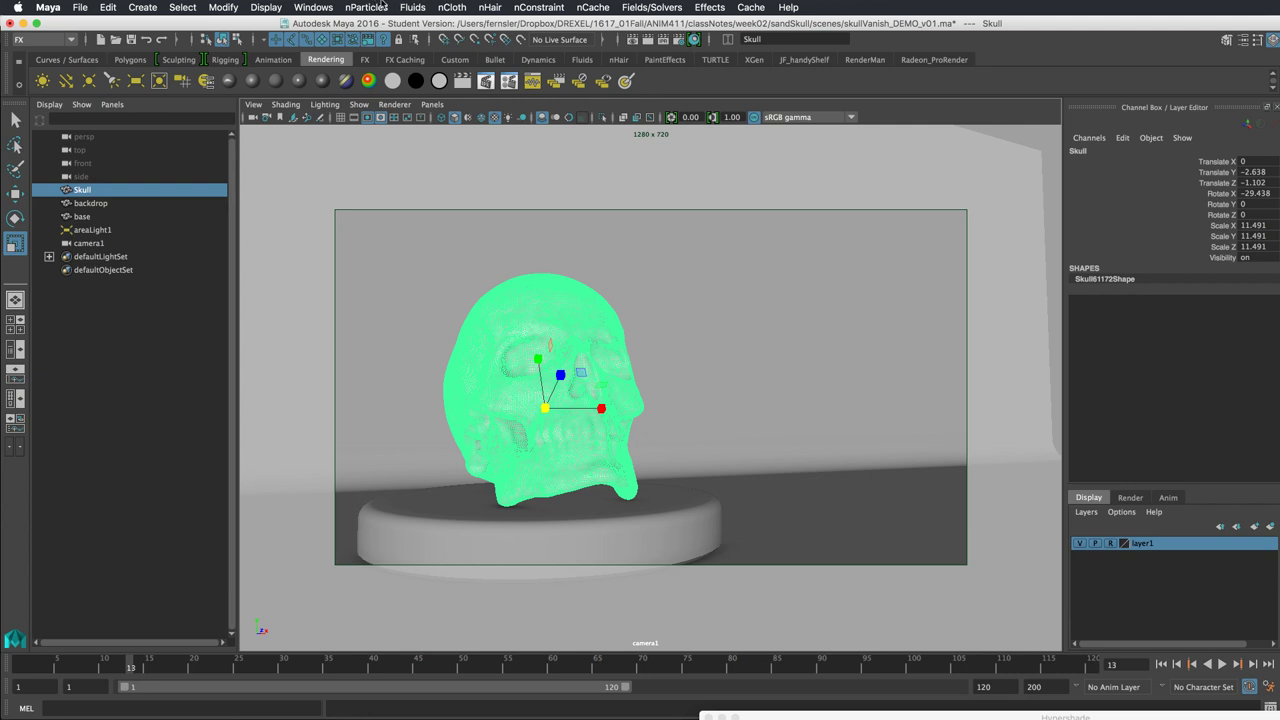
{"action": "left_click", "coordinate": [383, 6]}
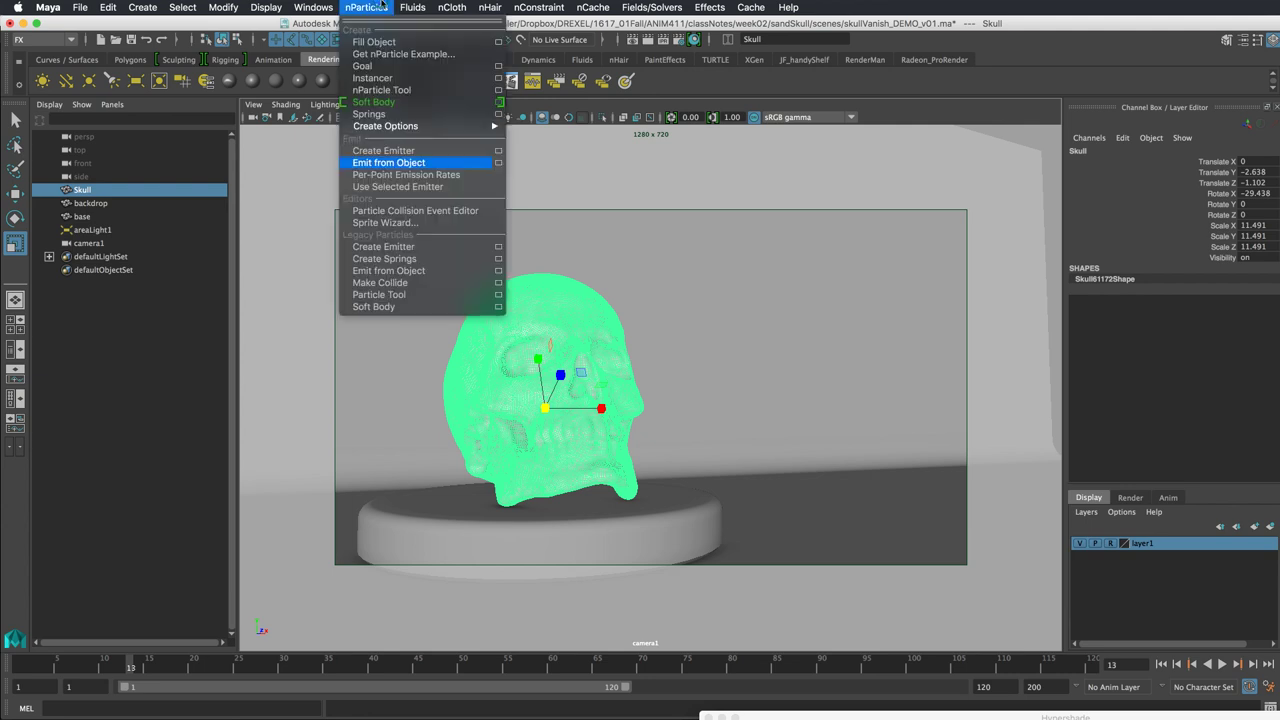
{"action": "left_click", "coordinate": [500, 165]}
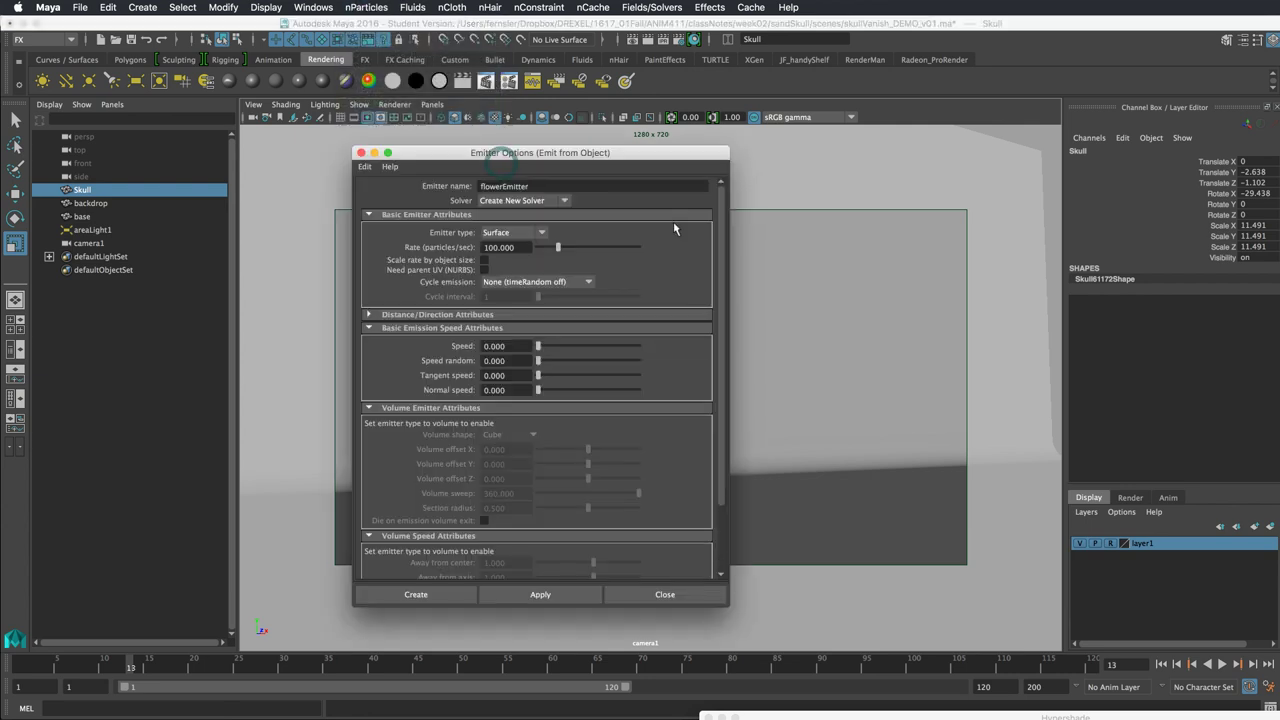
{"action": "left_click_drag", "start_coordinate": [475, 156], "coordinate": [750, 138]}
{"action": "left_click", "coordinate": [640, 147]}
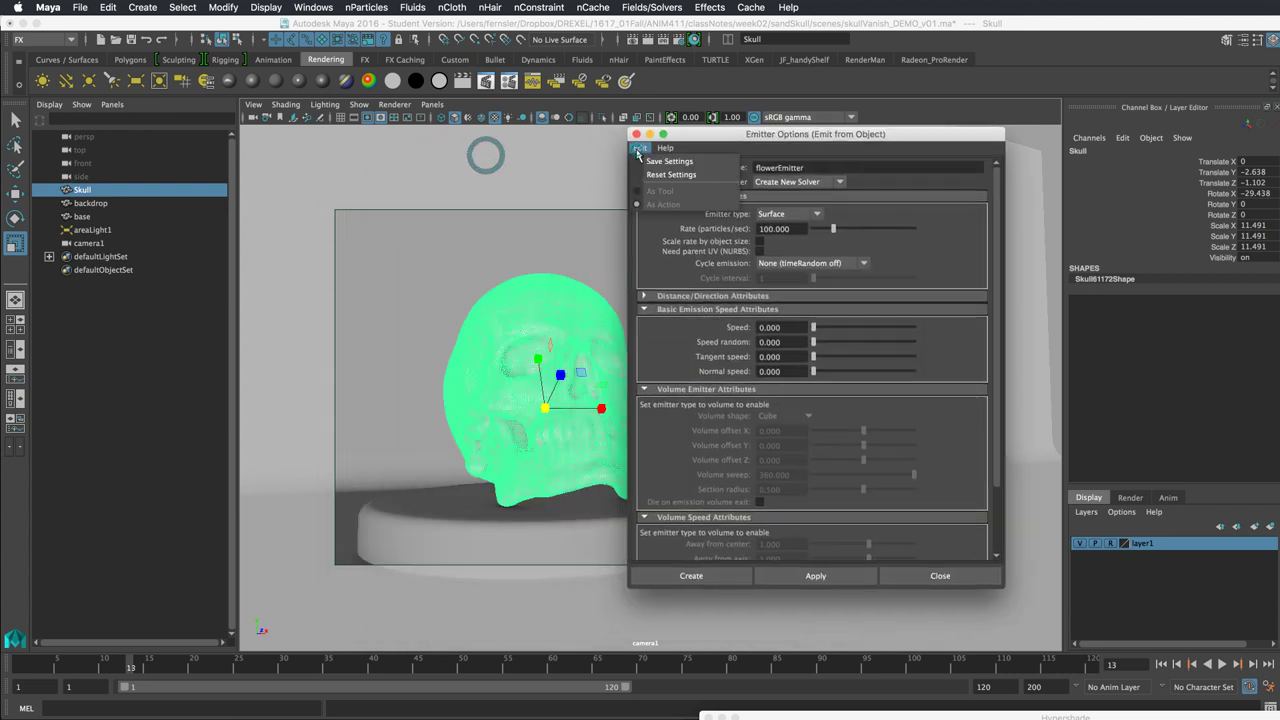
{"action": "left_click", "coordinate": [660, 172]}
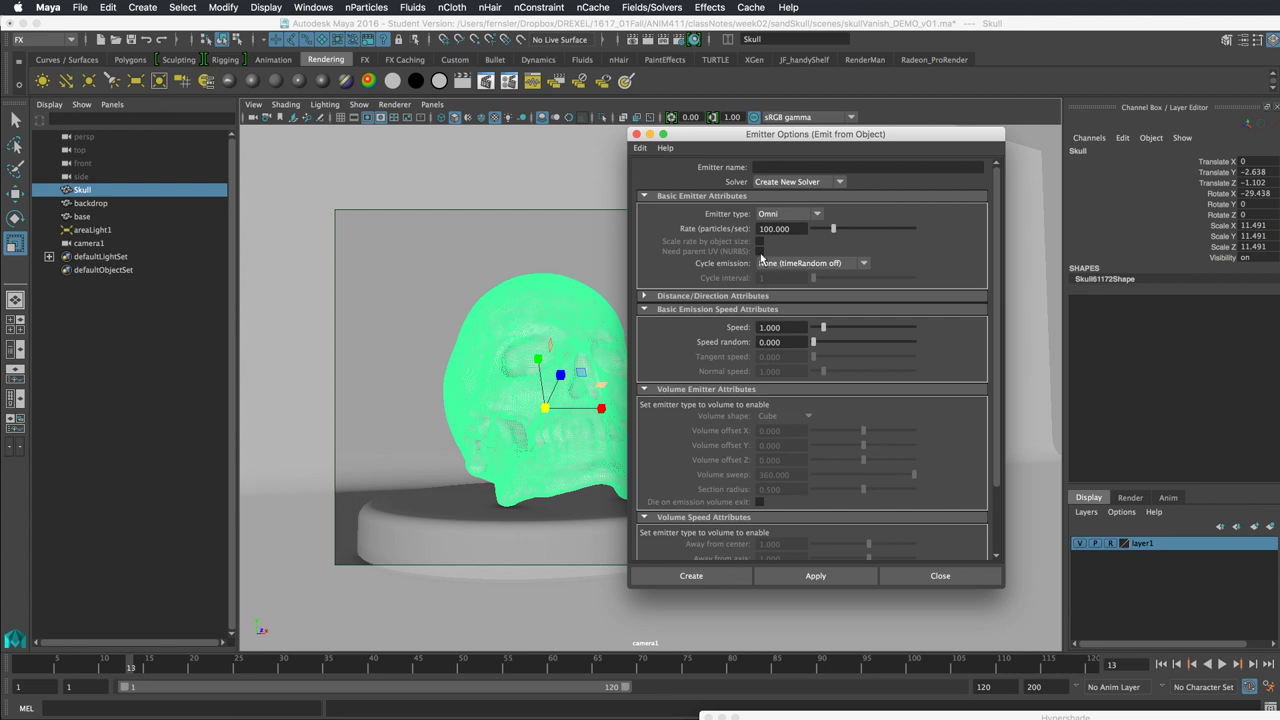
Set the emitter type to Surface and move the emitter options dialog clear of the skull.
{"action": "left_click", "coordinate": [812, 214]}
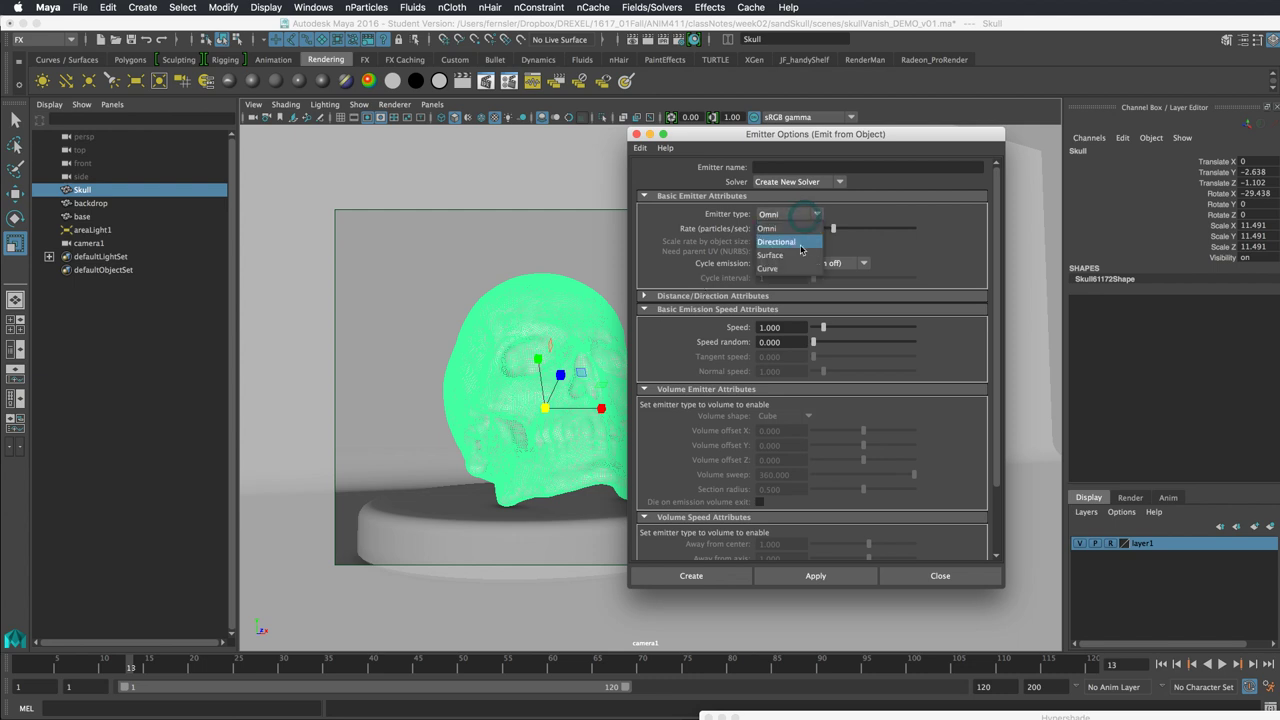
{"action": "left_click", "coordinate": [799, 256]}
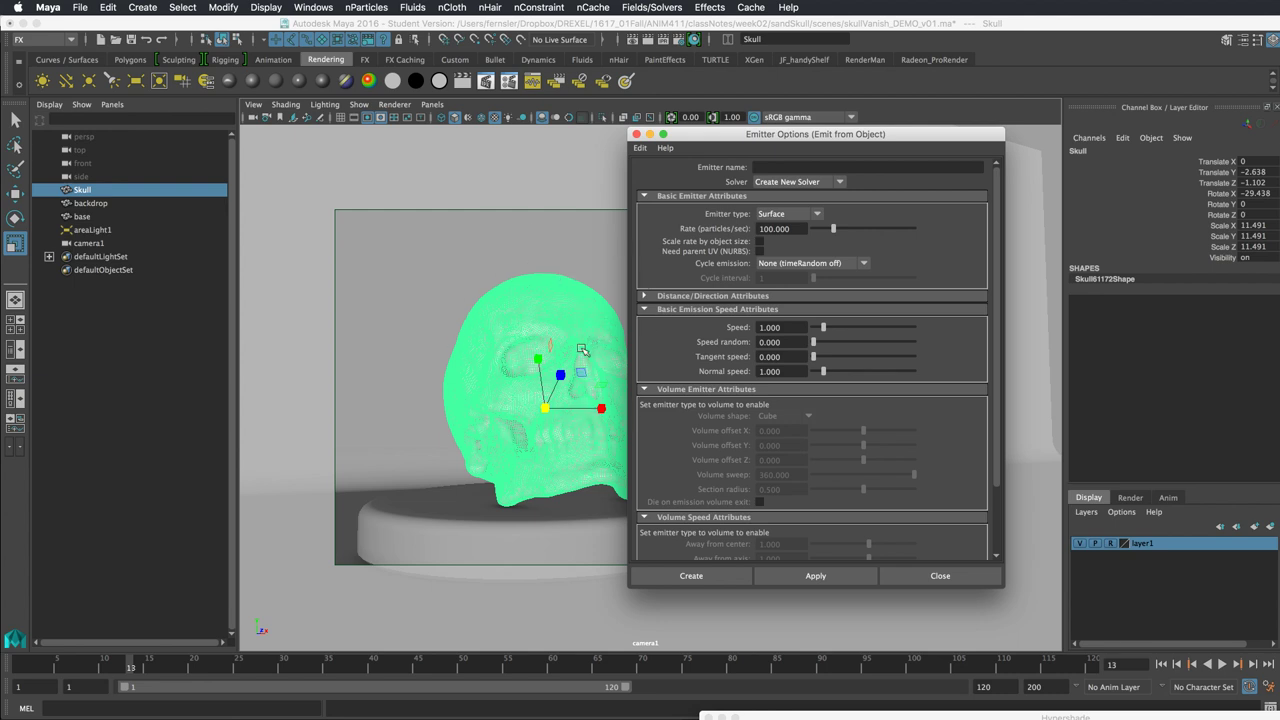
{"action": "left_click_drag", "start_coordinate": [745, 136], "coordinate": [845, 117]}
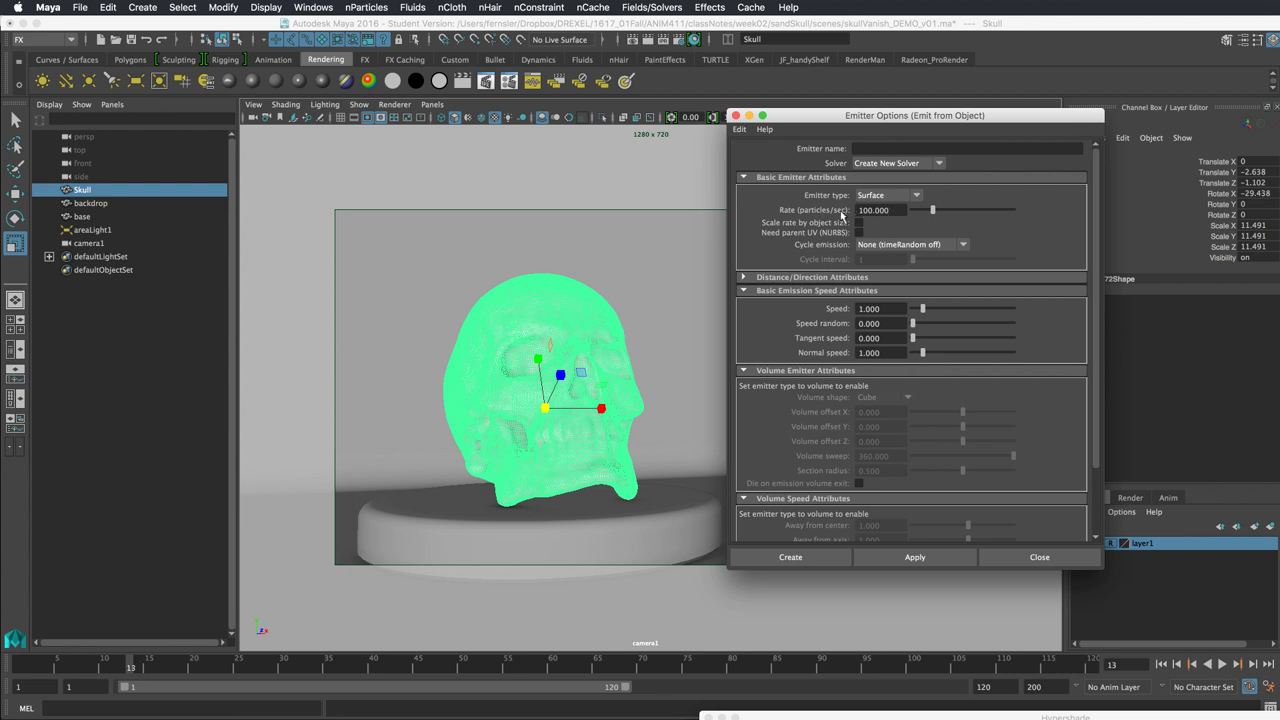
Set the emitter's speed and normal speed to 0 and create the surface emitter on the skull.
{"action": "double_click", "coordinate": [886, 309]}
{"action": "key", "text": "Return"}
{"action": "double_click", "coordinate": [872, 353]}
{"action": "type", "text": "0"}
{"action": "key", "text": "Return"}
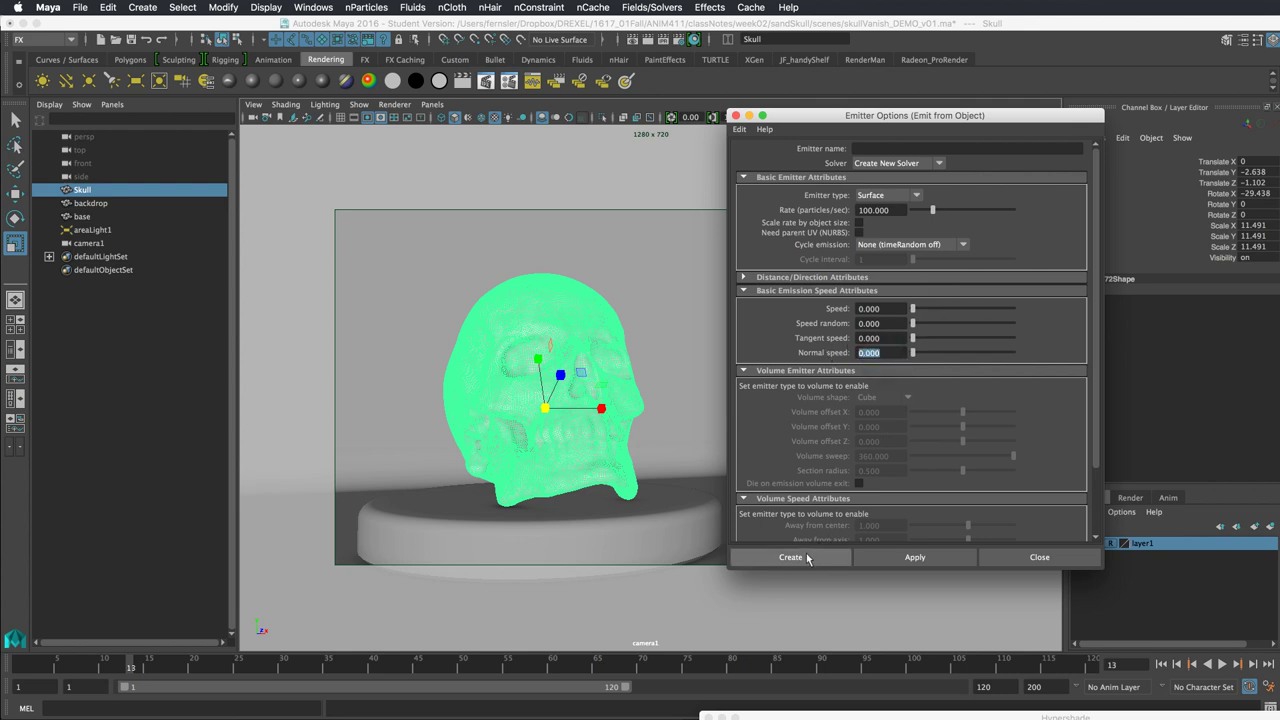
{"action": "left_click", "coordinate": [790, 557]}
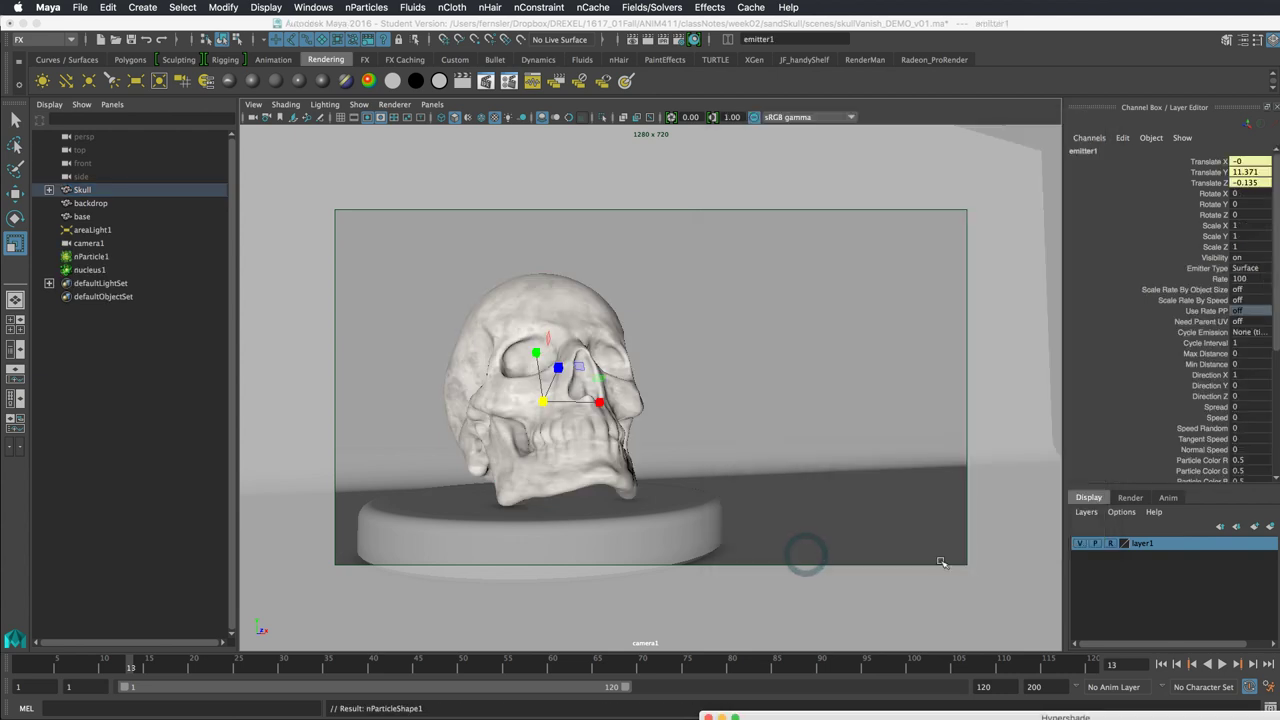
Play the particle simulation, stop at frame 57, and hide the skull.
{"action": "left_click", "coordinate": [1222, 664]}
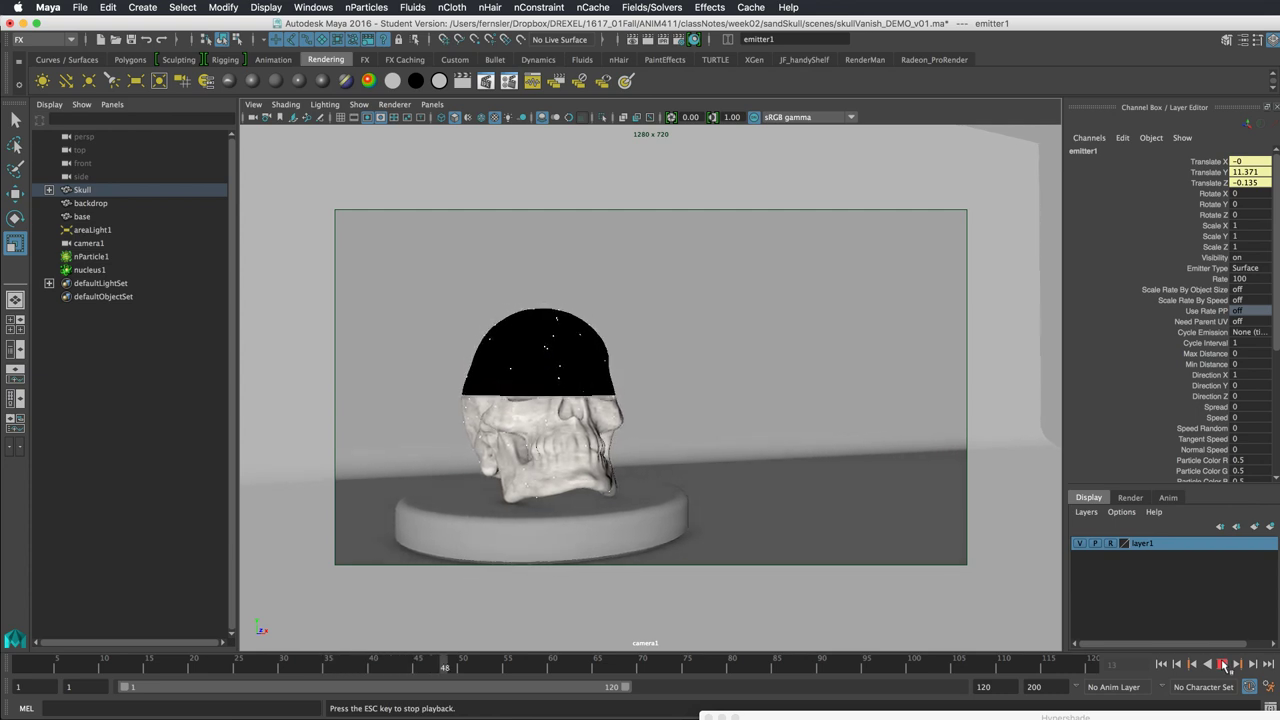
{"action": "left_click", "coordinate": [1222, 664]}
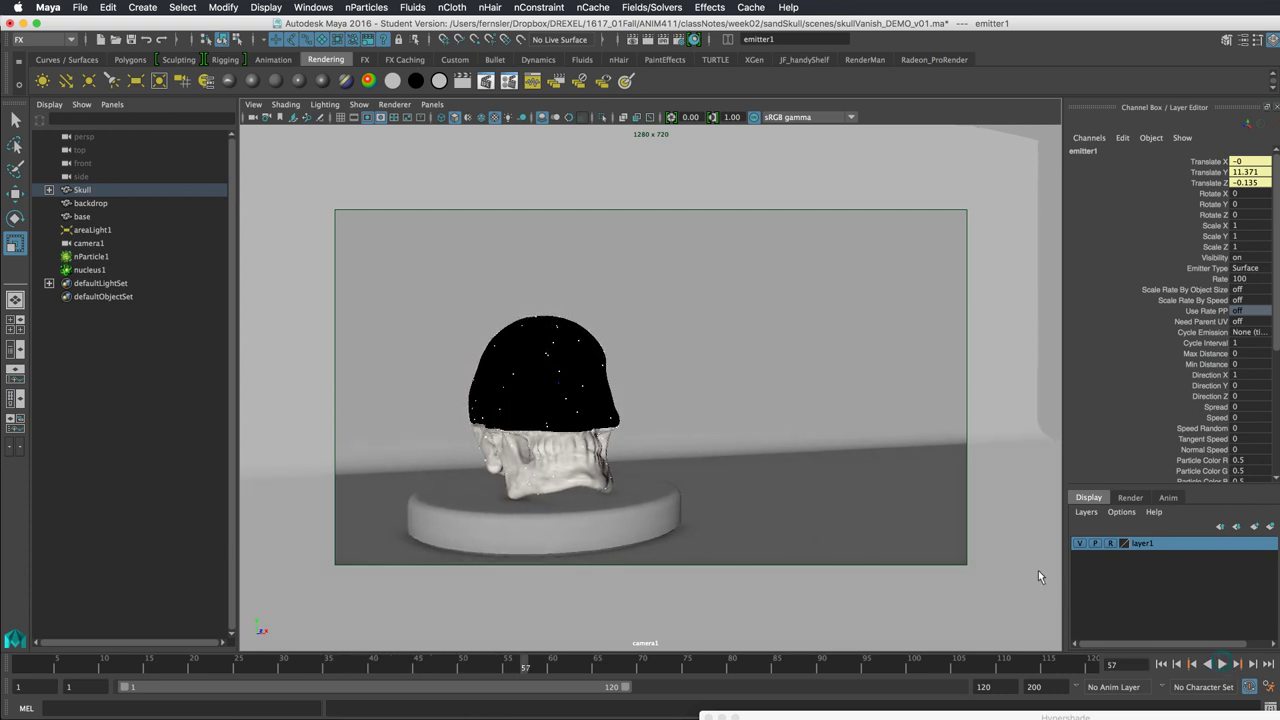
{"action": "left_click", "coordinate": [607, 399]}
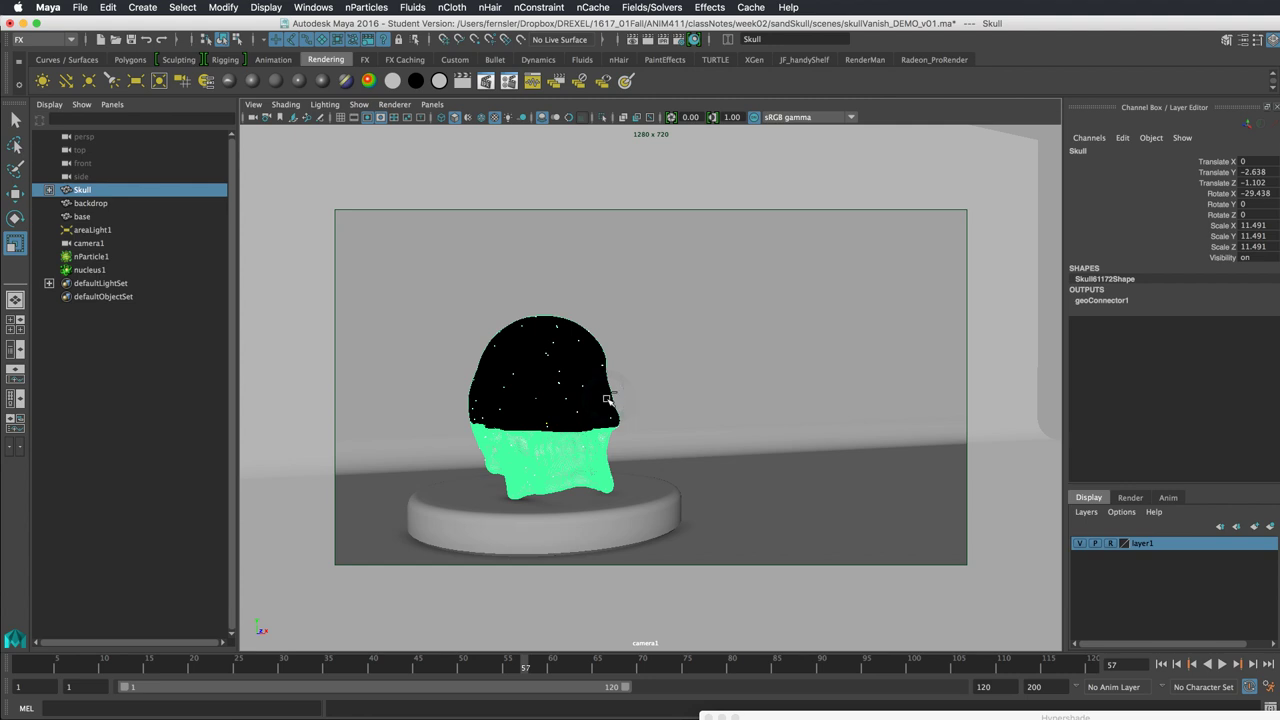
{"action": "key", "text": "ctrl+h"}
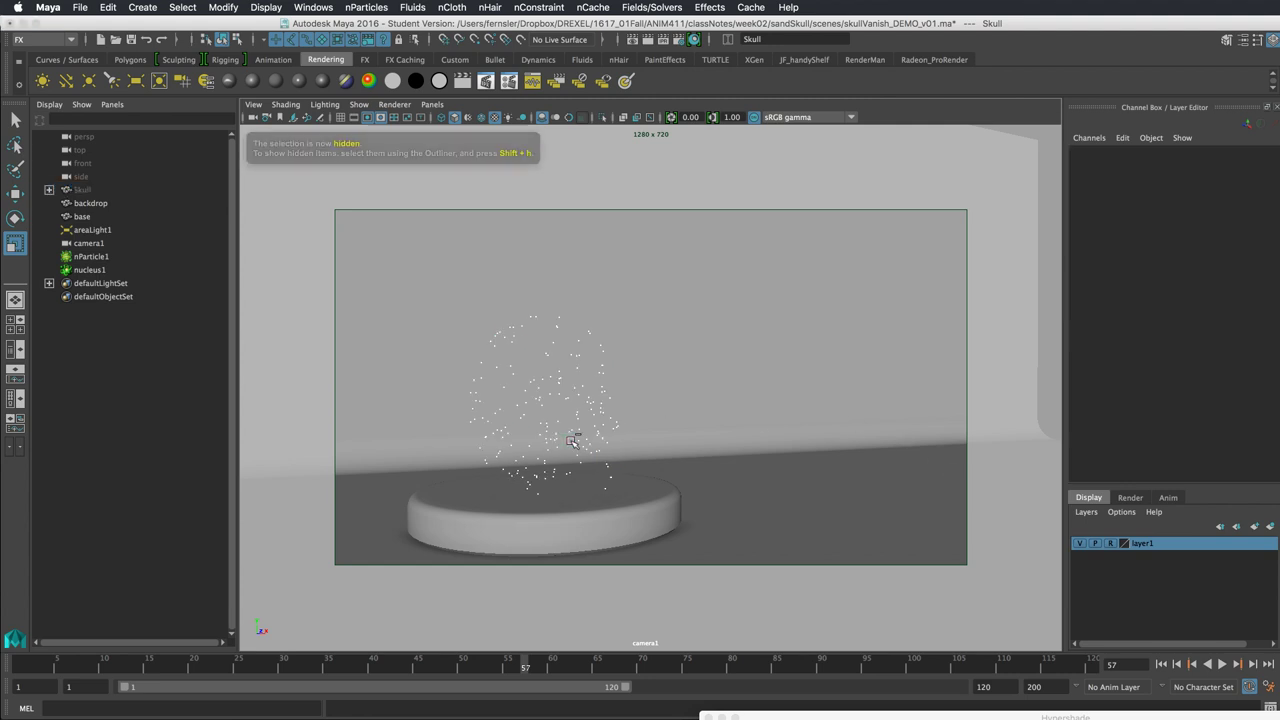
Replay the particle simulation from frame 1 twice with the skull hidden, stopping at frames 65 and 93.
{"action": "left_click", "coordinate": [1160, 664]}
{"action": "left_click", "coordinate": [1222, 664]}
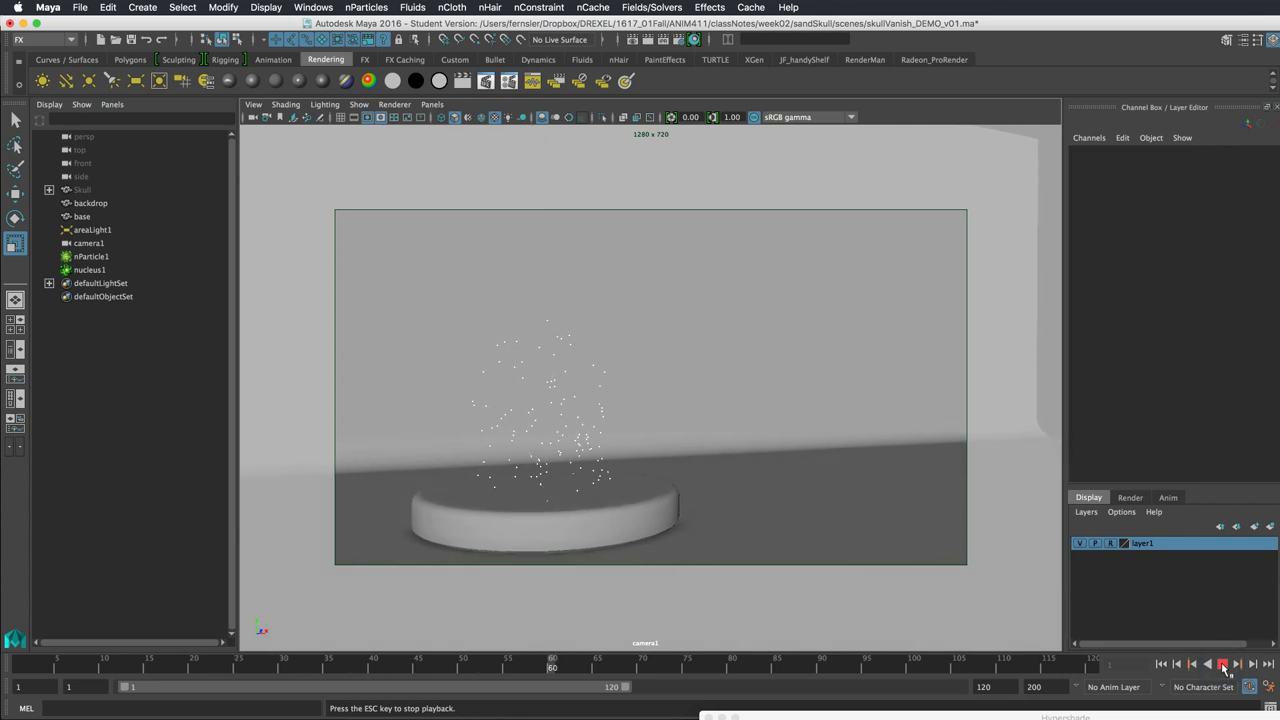
{"action": "left_click", "coordinate": [1222, 664]}
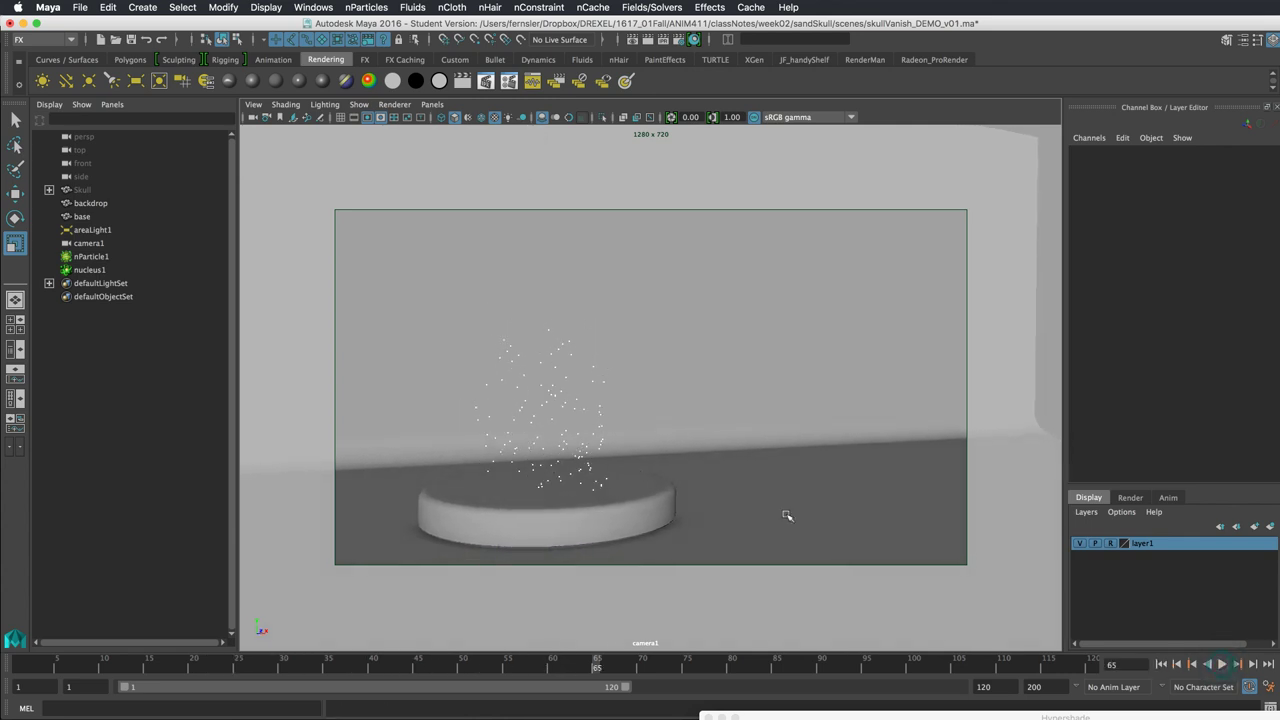
{"action": "left_click", "coordinate": [1160, 664]}
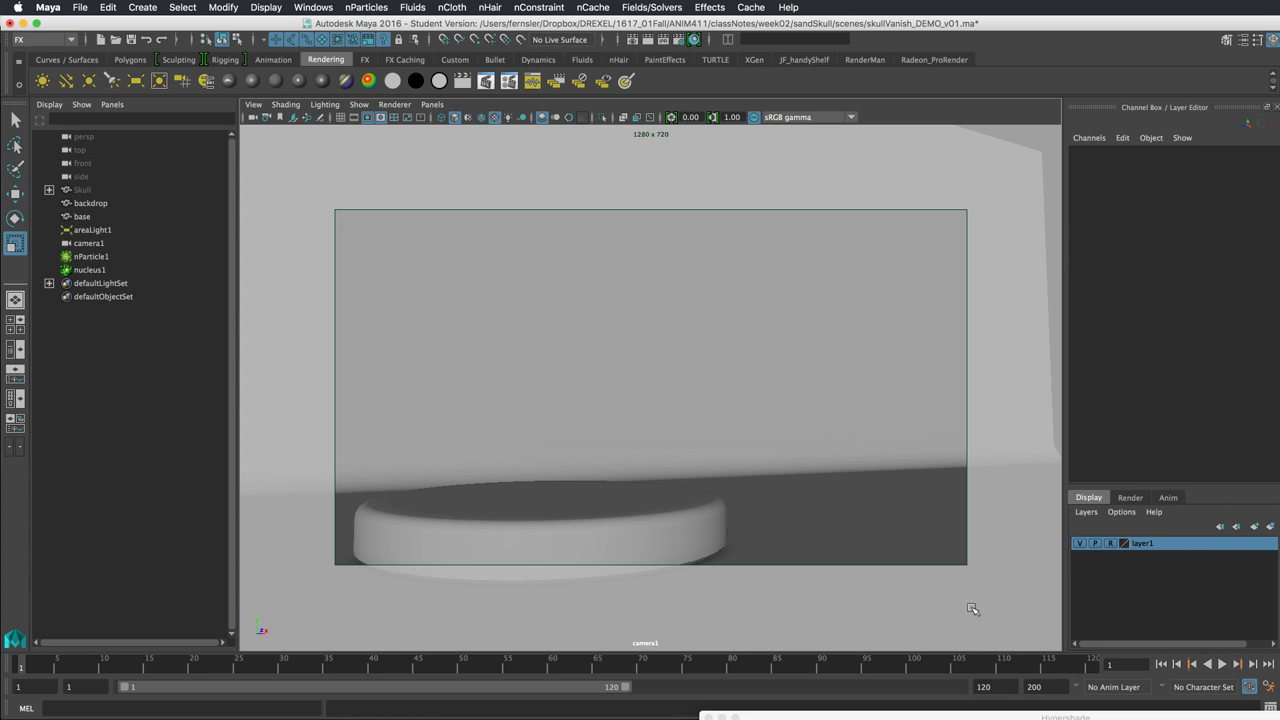
{"action": "left_click", "coordinate": [1222, 664]}
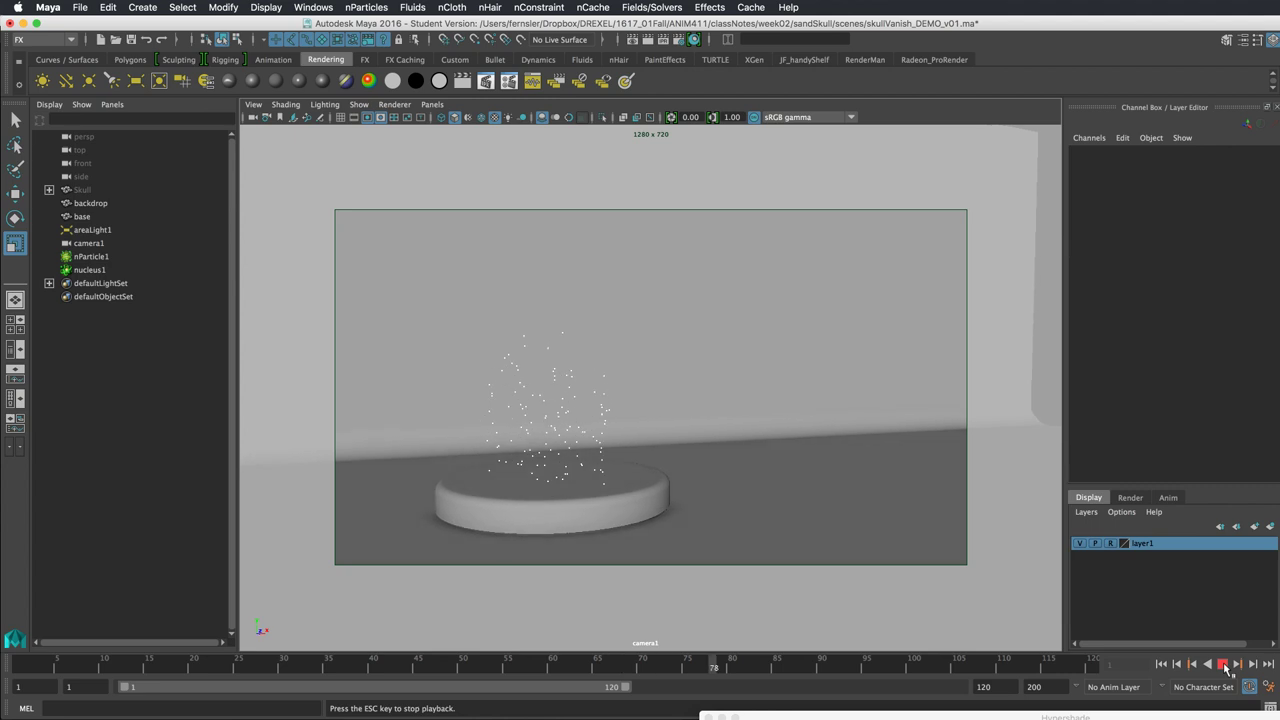
{"action": "left_click", "coordinate": [1224, 665]}
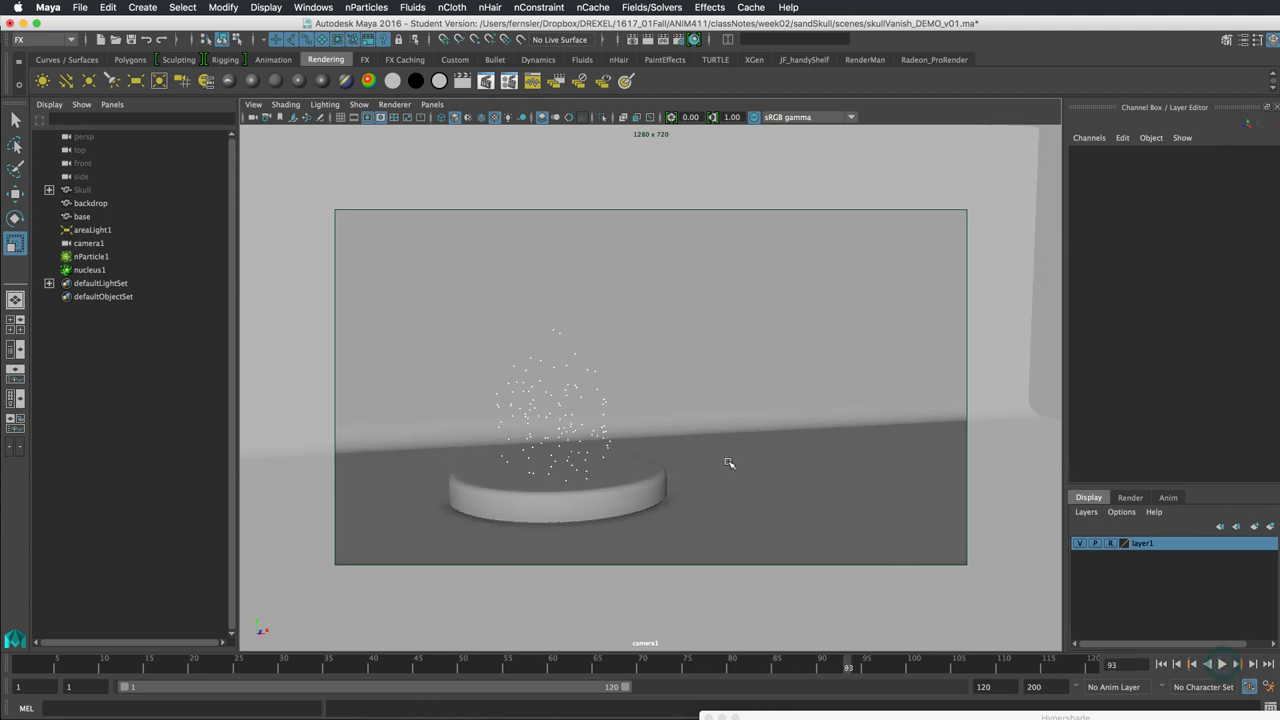
Select the emitted particles and replay the simulation from frame 1 twice, stopping at frames 56 and 26.
{"action": "left_click", "coordinate": [605, 404]}
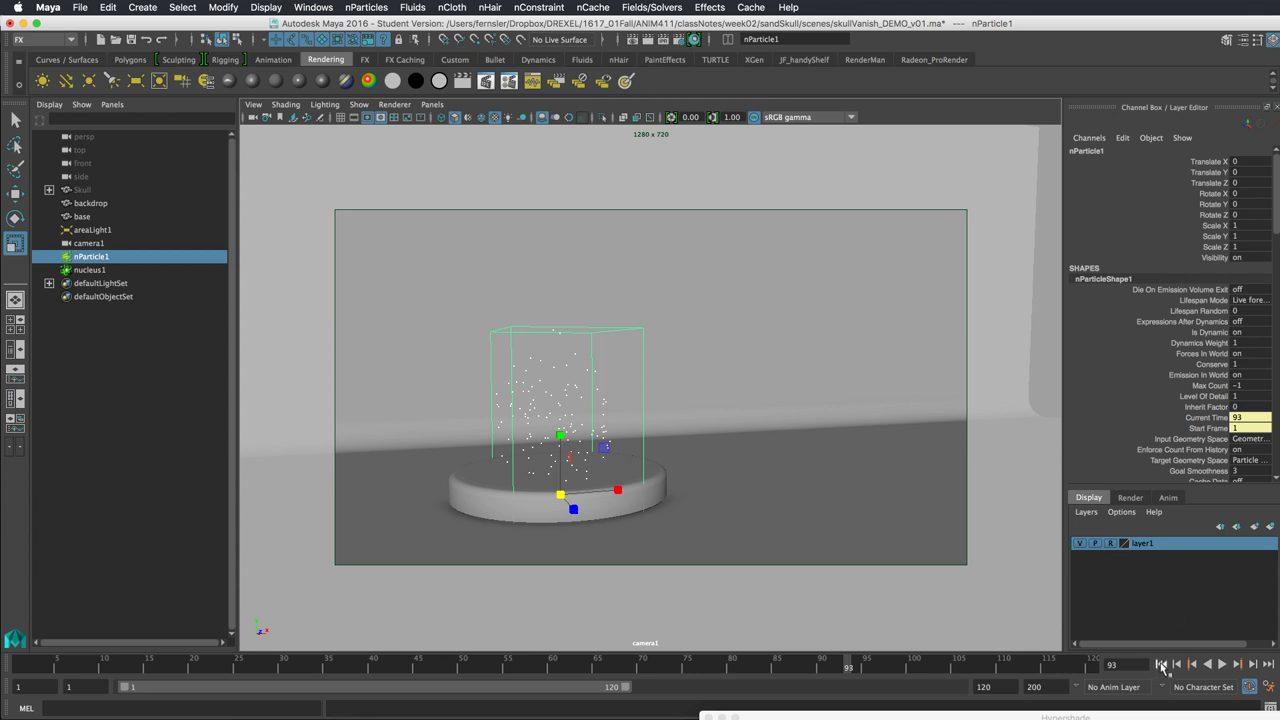
{"action": "left_click", "coordinate": [1162, 665]}
{"action": "left_click", "coordinate": [1222, 664]}
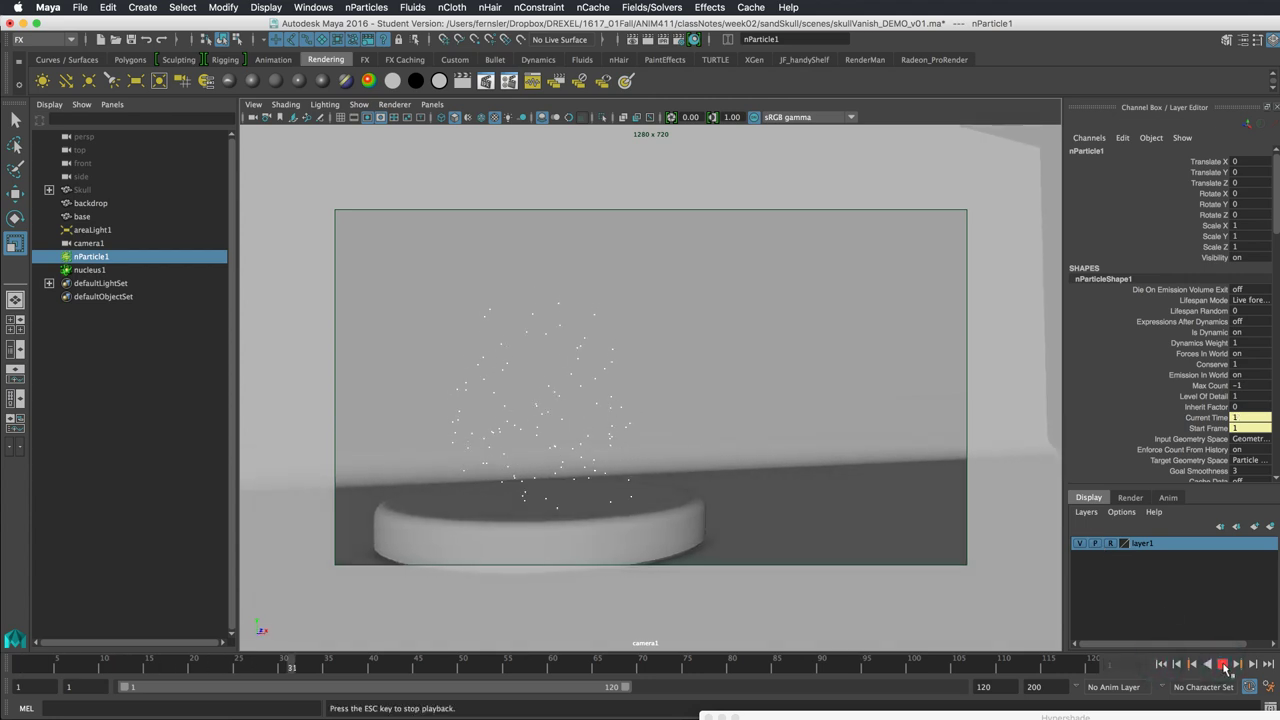
{"action": "left_click", "coordinate": [1222, 664]}
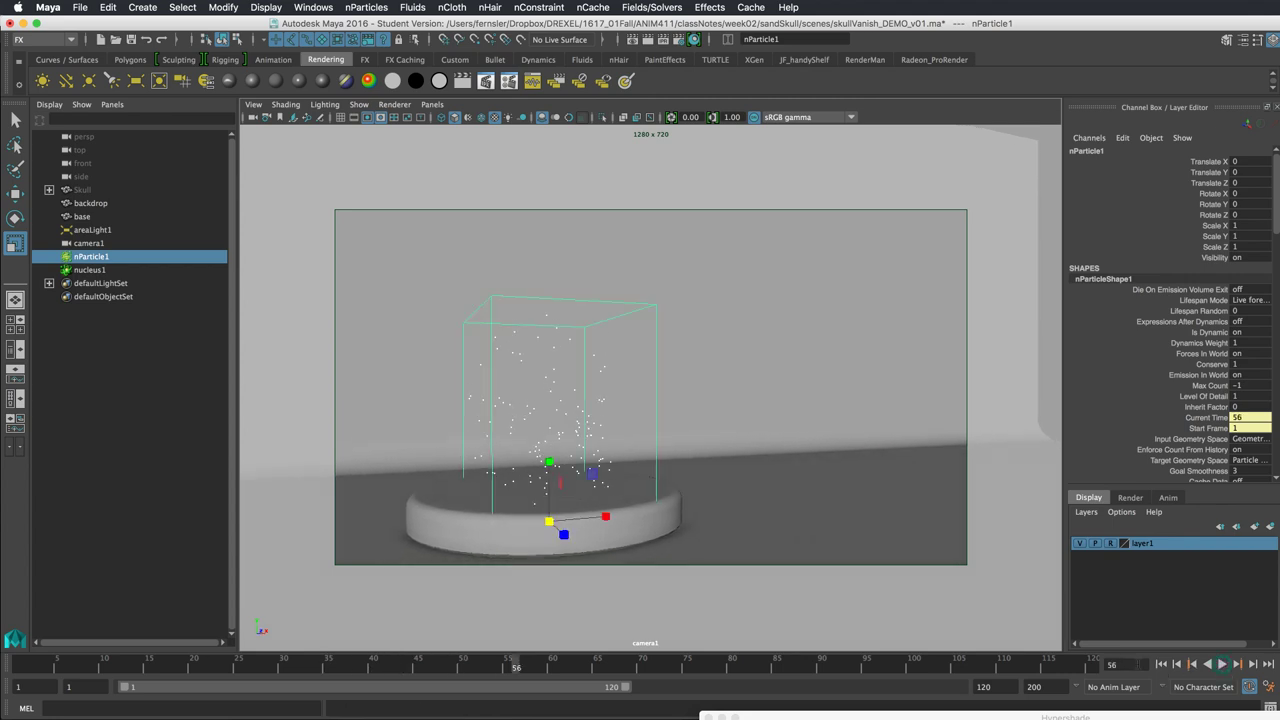
{"action": "left_click", "coordinate": [1162, 665]}
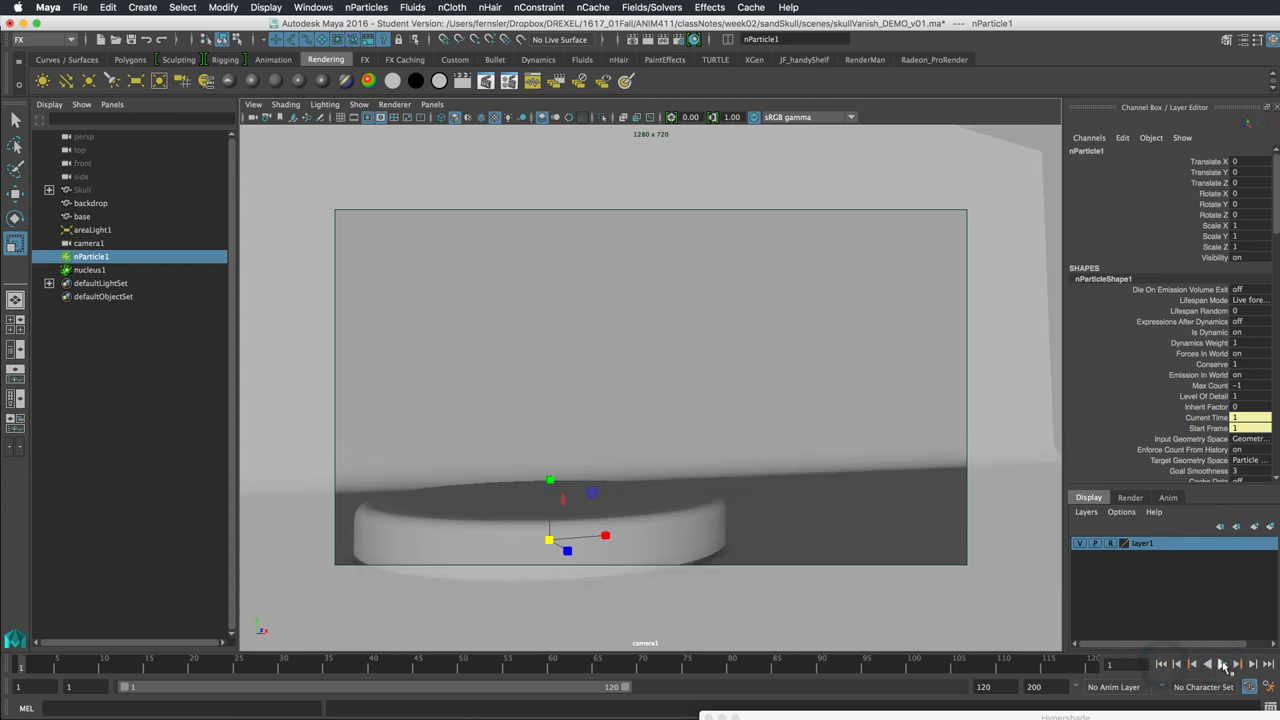
{"action": "left_click", "coordinate": [1222, 664]}
{"action": "key", "text": "Escape"}
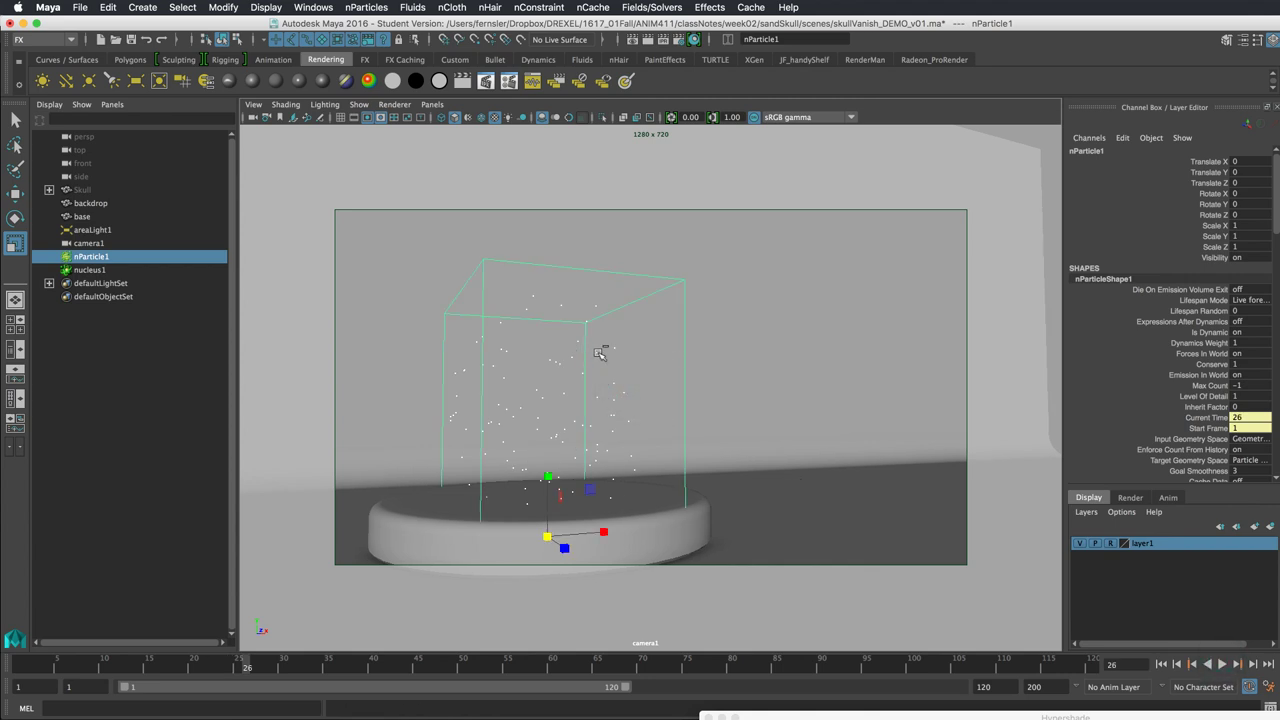
Show the particle shape's attributes and collapse all of its expanded attribute sections.
{"action": "key", "text": "ctrl+a"}
{"action": "left_click_drag", "start_coordinate": [1230, 210], "coordinate": [947, 93]}
{"action": "left_click", "coordinate": [610, 347]}
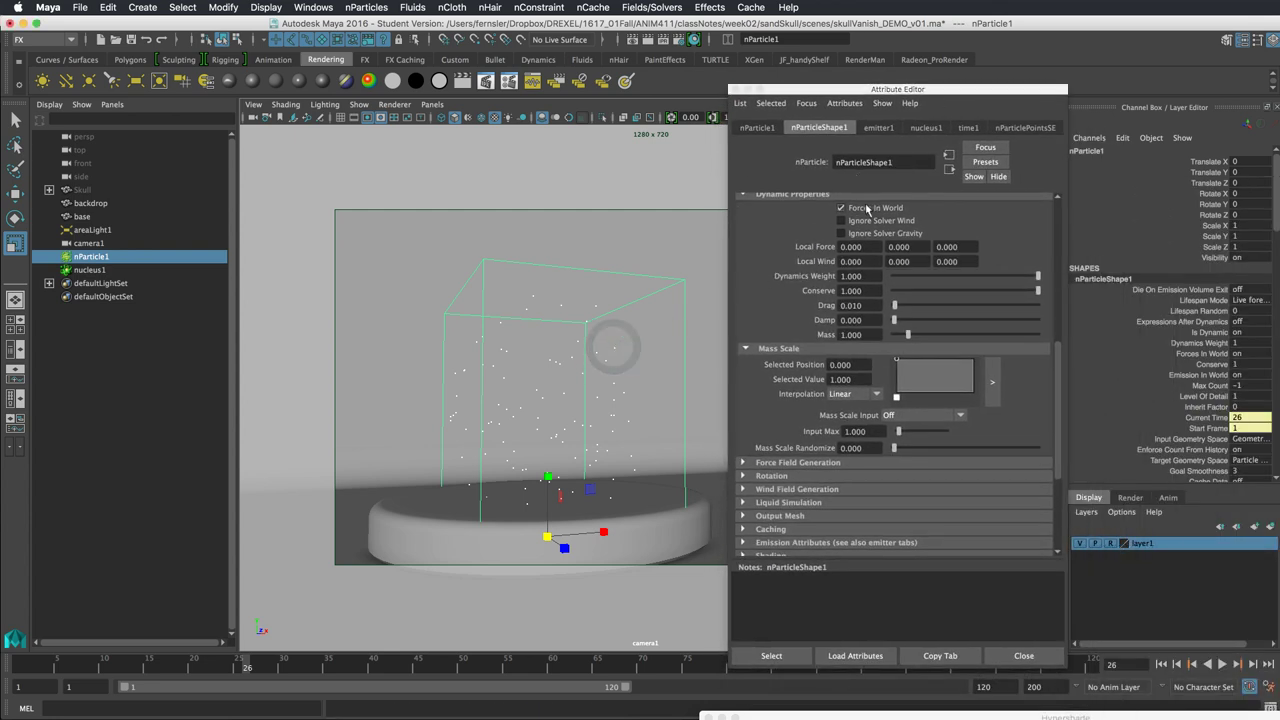
{"action": "left_click", "coordinate": [1056, 274]}
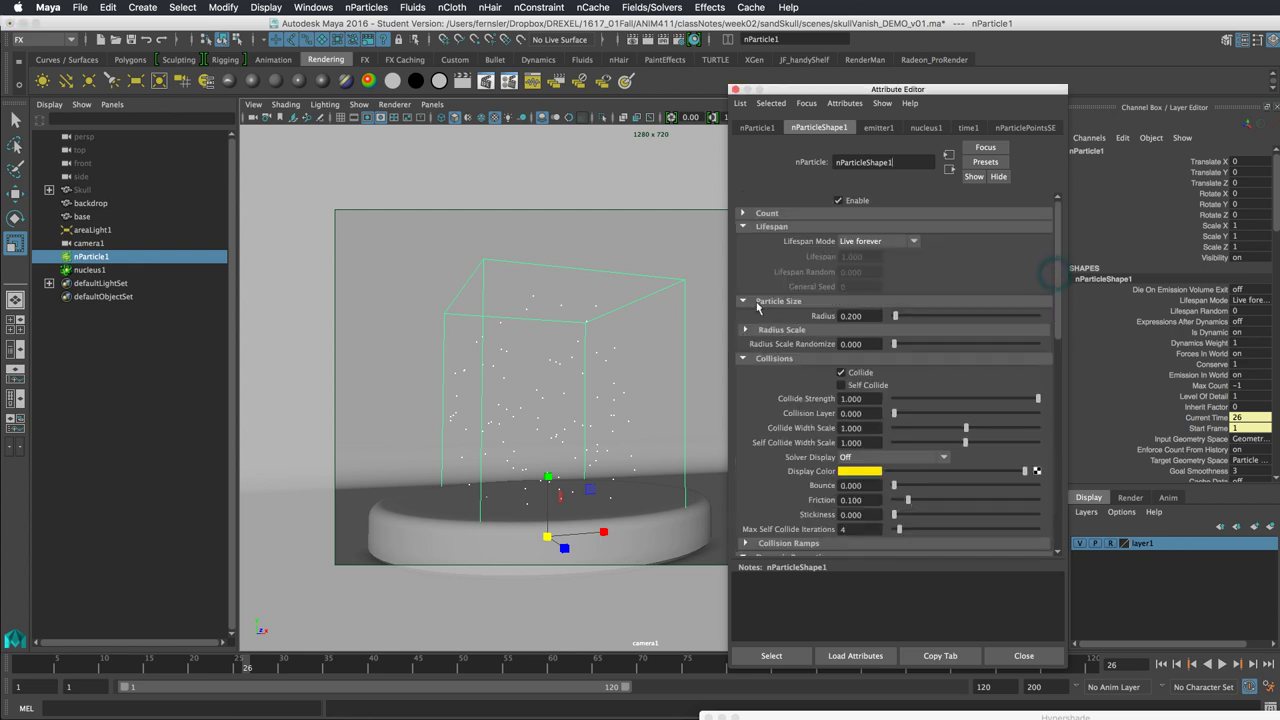
{"action": "left_click", "coordinate": [757, 227]}
{"action": "left_click", "coordinate": [760, 241]}
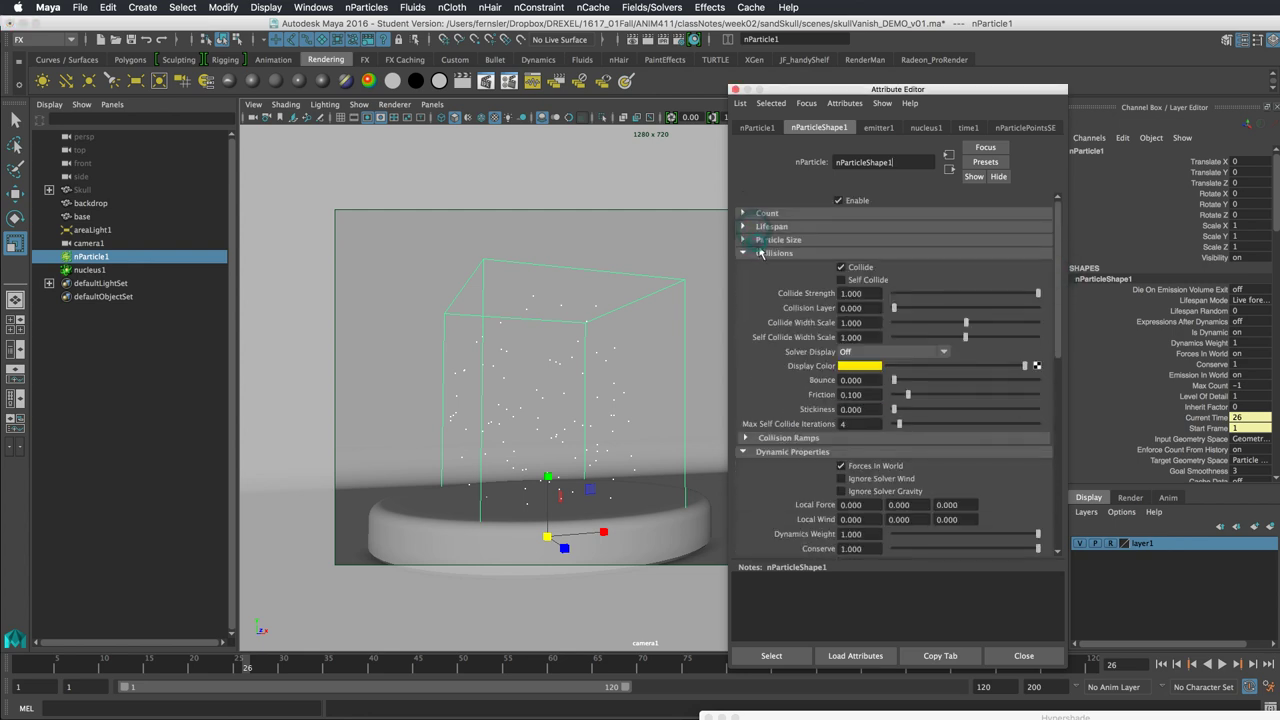
{"action": "left_click", "coordinate": [760, 253]}
{"action": "left_click", "coordinate": [766, 267]}
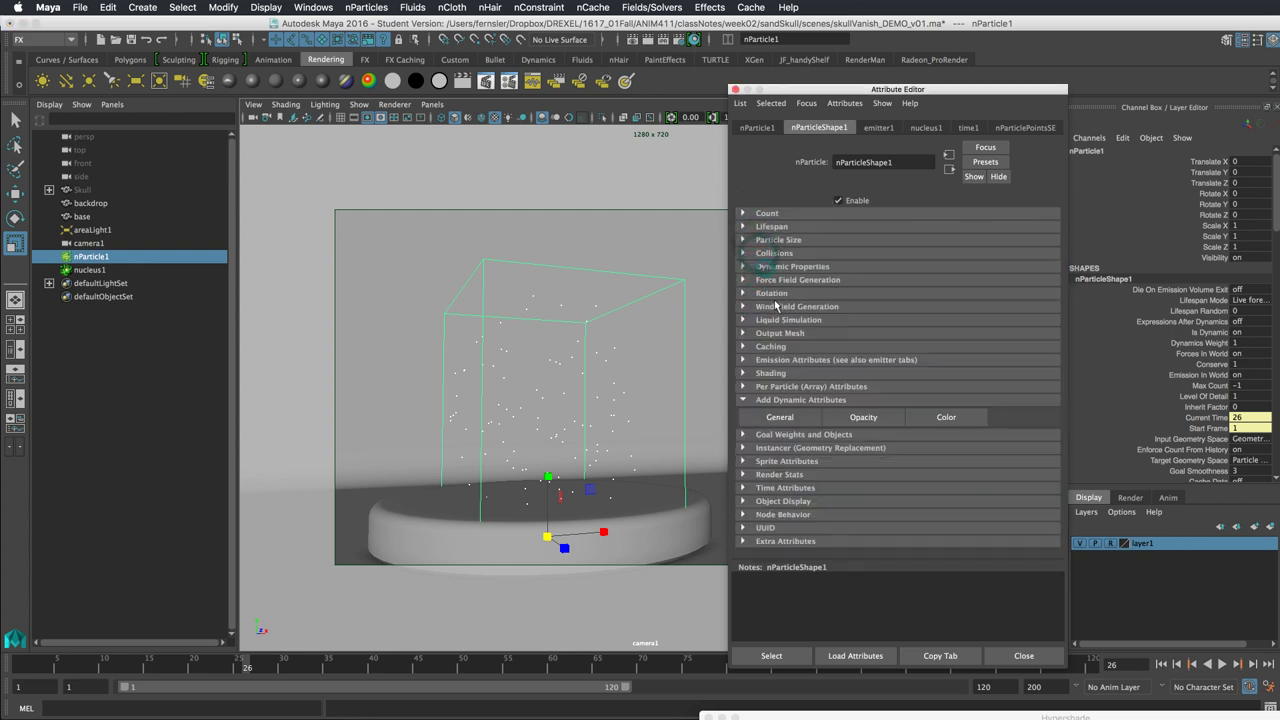
{"action": "left_click", "coordinate": [777, 373]}
{"action": "left_click", "coordinate": [777, 373]}
{"action": "left_click", "coordinate": [785, 399]}
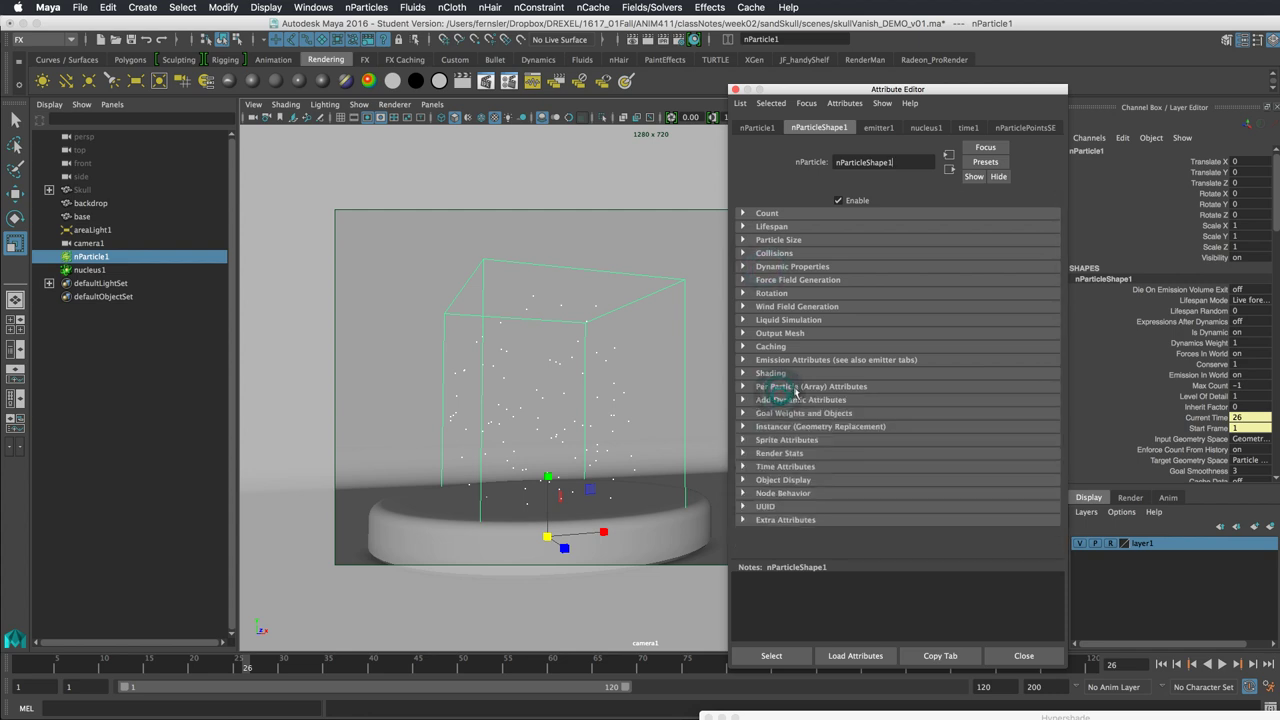
Turn on Ignore Solver Gravity in the particle shape's Dynamic Properties and play the simulation to frame 80.
{"action": "left_click", "coordinate": [776, 267]}
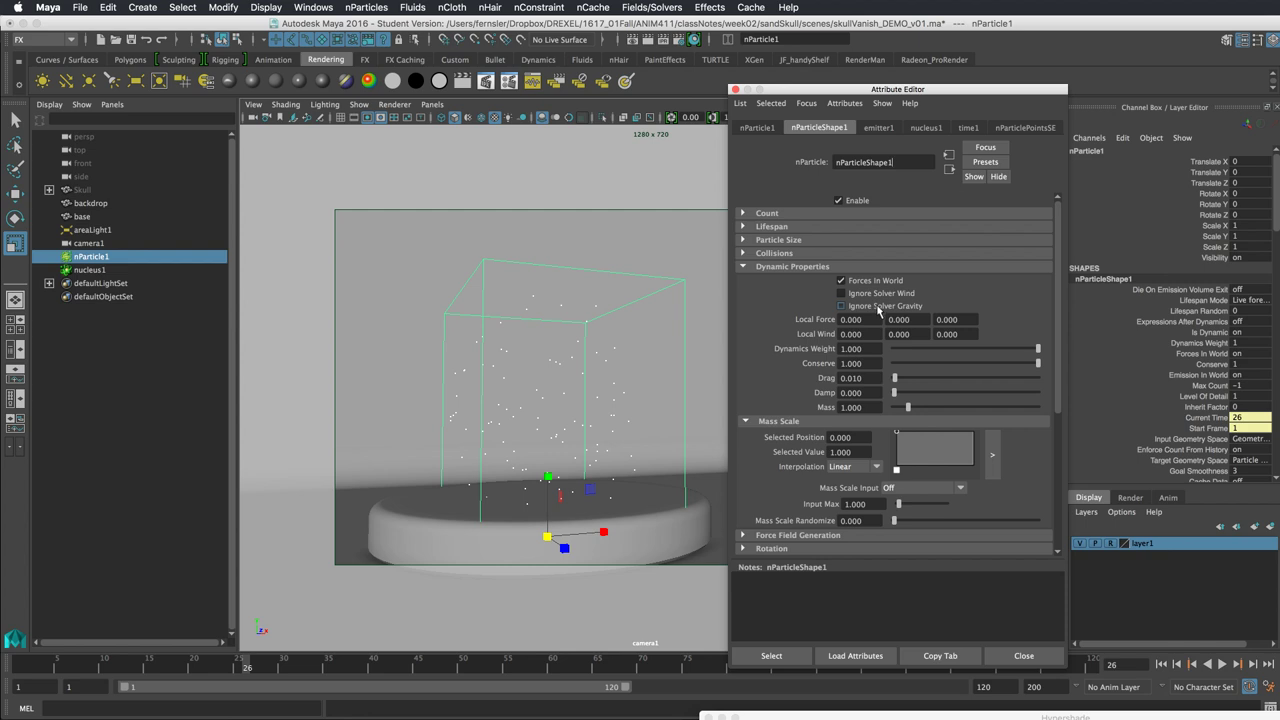
{"action": "left_click_drag", "start_coordinate": [850, 94], "coordinate": [1014, 64]}
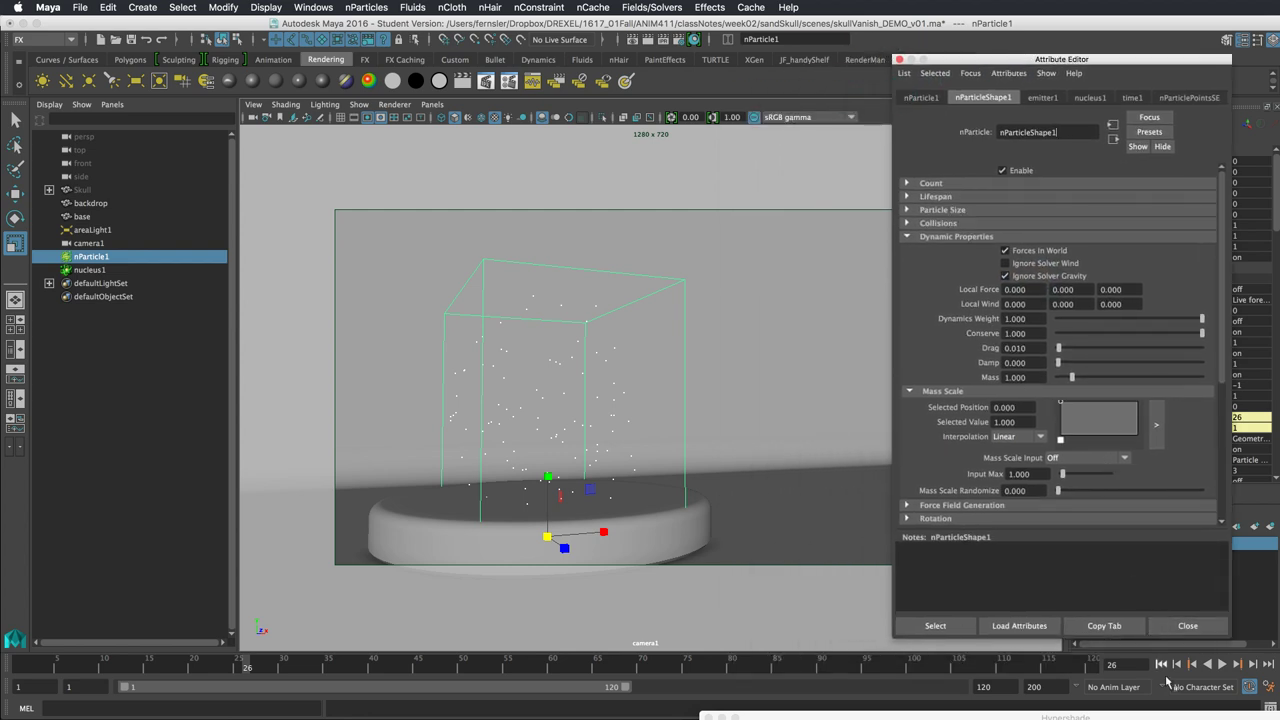
{"action": "left_click", "coordinate": [1221, 664]}
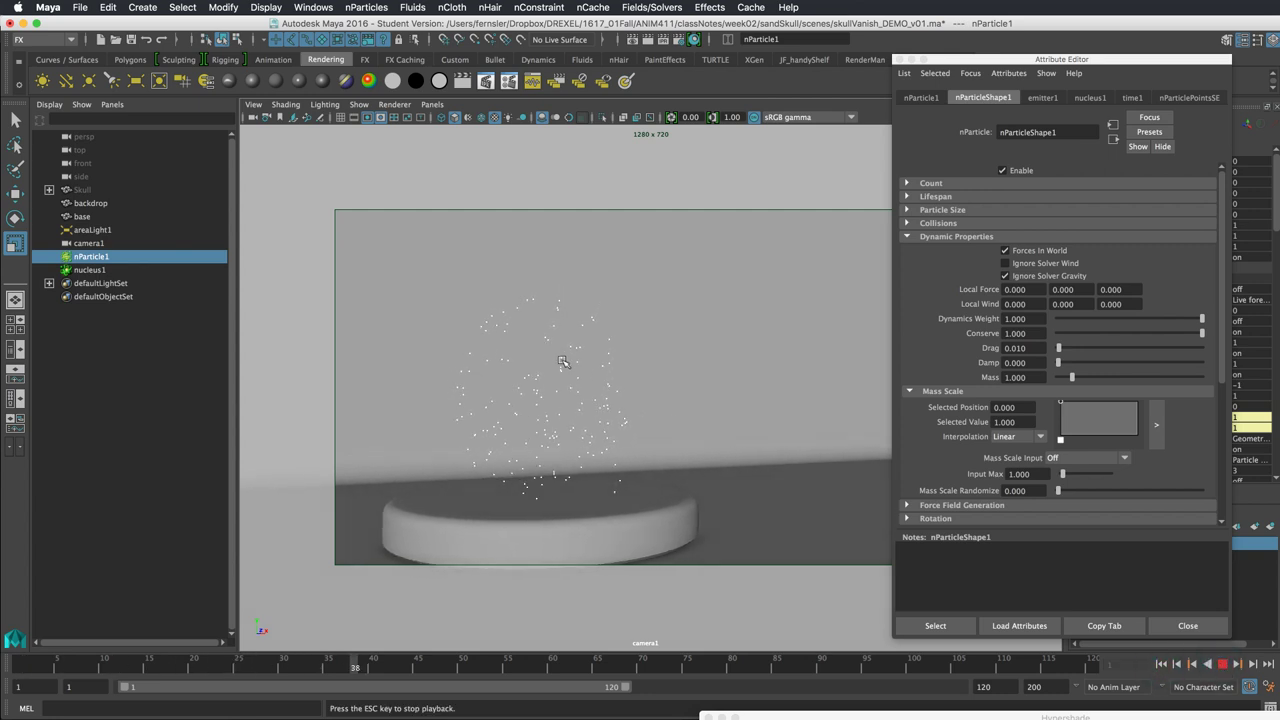
{"action": "left_click", "coordinate": [1222, 665]}
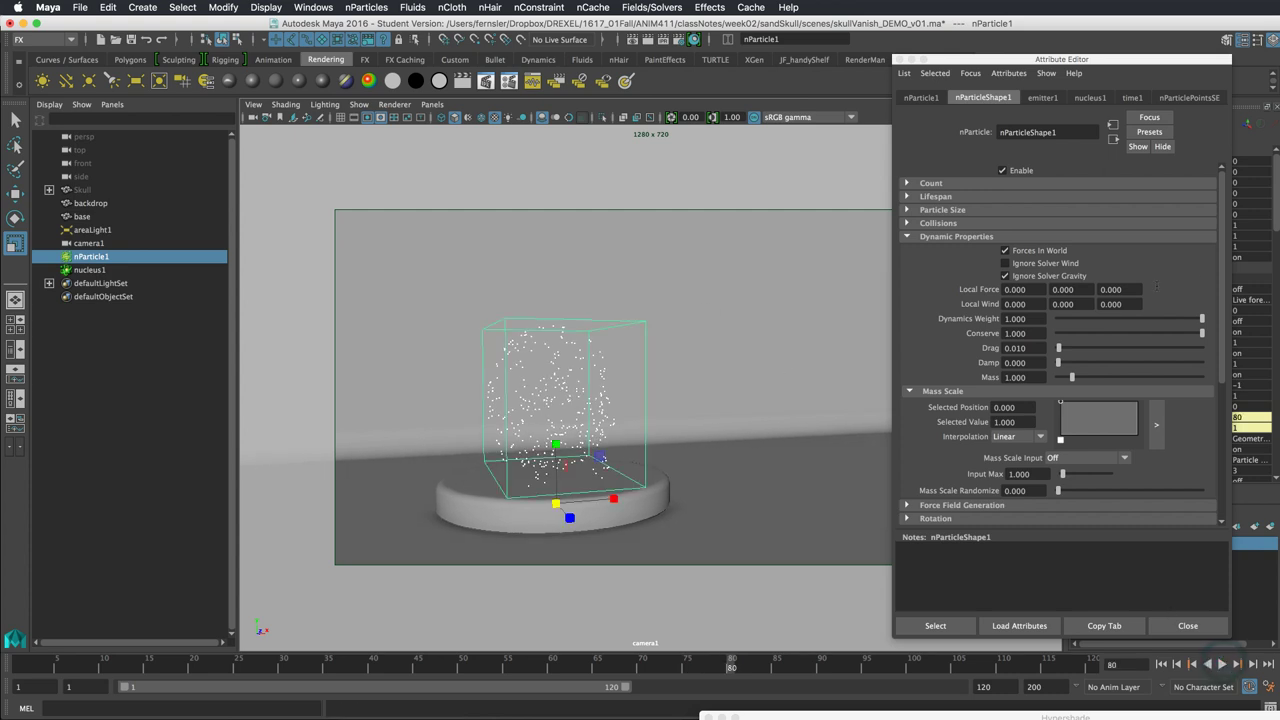
Set the emission rate of emitter1 to 5000 particles per second.
{"action": "left_click", "coordinate": [944, 186]}
{"action": "left_click", "coordinate": [944, 186]}
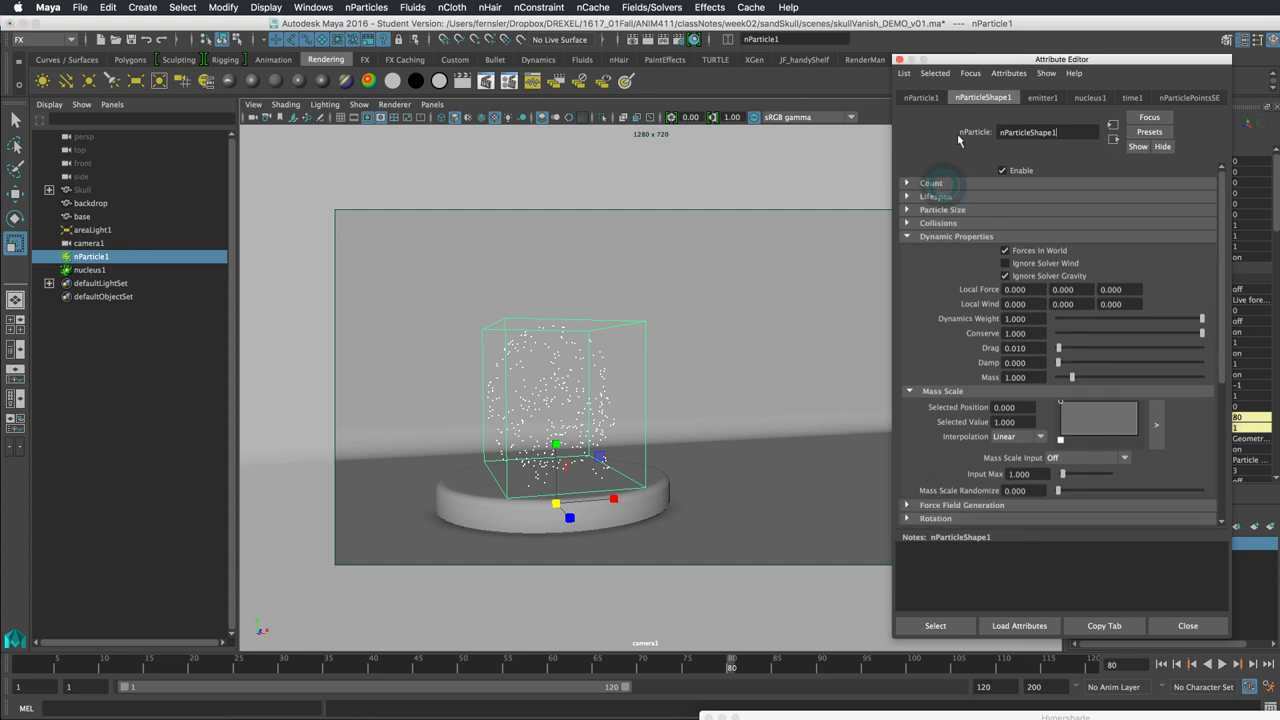
{"action": "left_click", "coordinate": [1048, 100]}
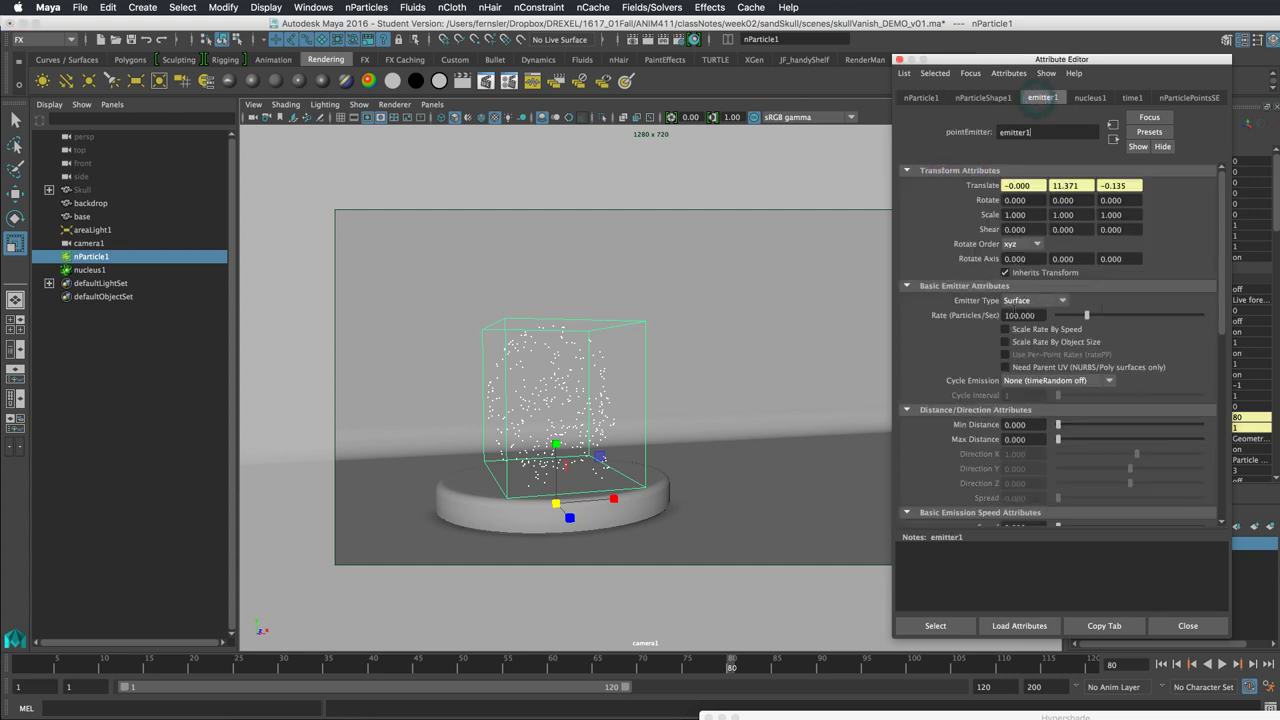
{"action": "type", "text": "50"}
{"action": "key", "text": "Return"}
Play the denser particle simulation from frame 1 to check the skull's coverage, and return to frame 1.
{"action": "left_click", "coordinate": [1161, 663]}
{"action": "left_click", "coordinate": [1222, 663]}
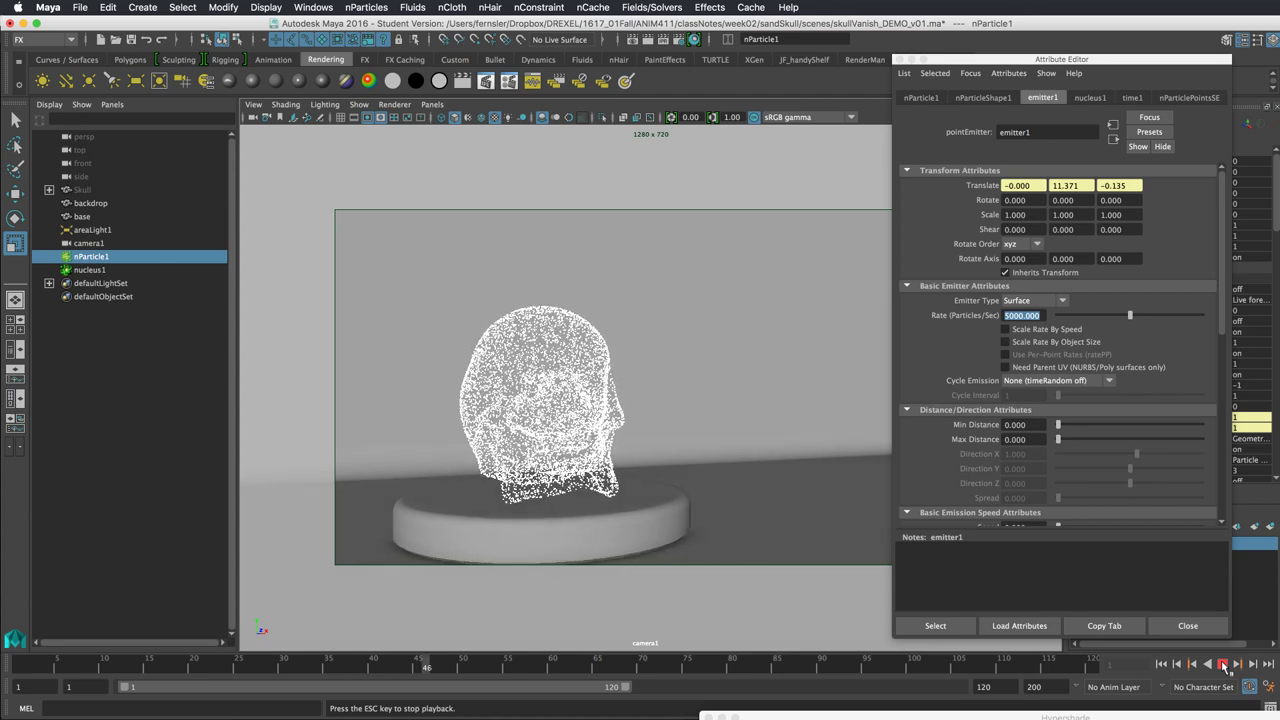
{"action": "left_click", "coordinate": [1229, 665]}
{"action": "left_click", "coordinate": [638, 668]}
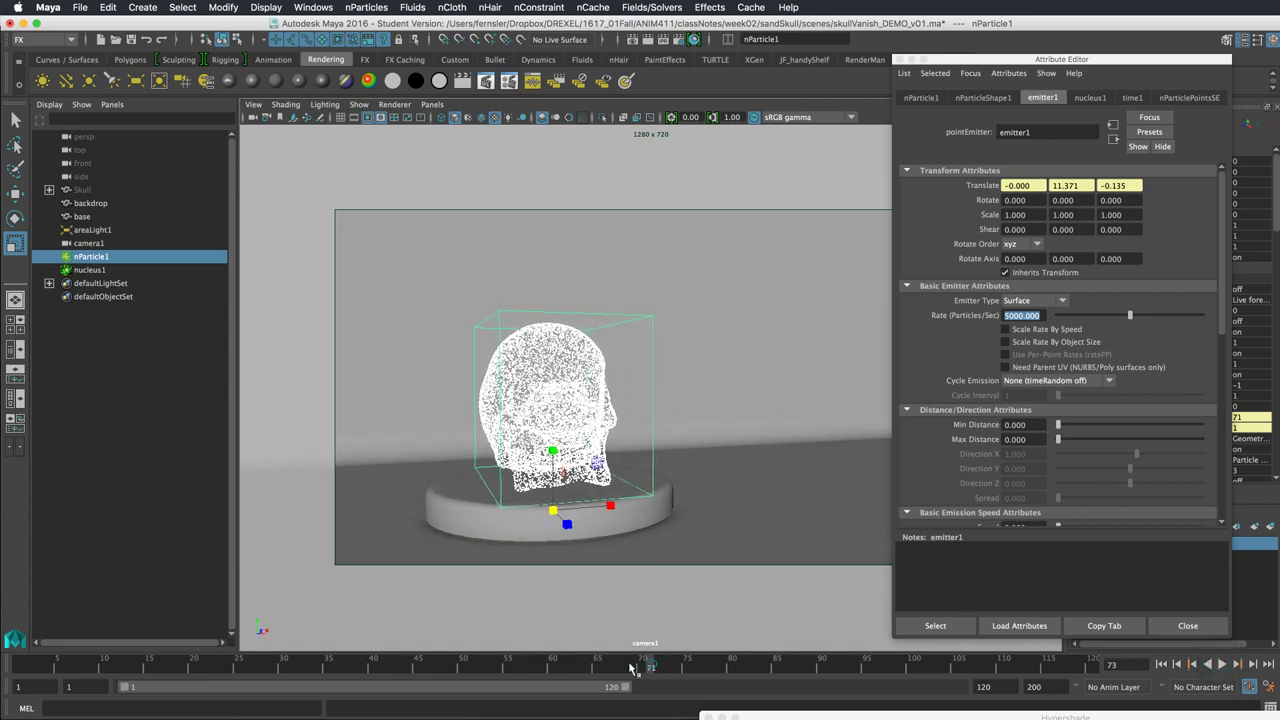
{"action": "key", "text": "alt+v"}
{"action": "key", "text": "alt+v"}
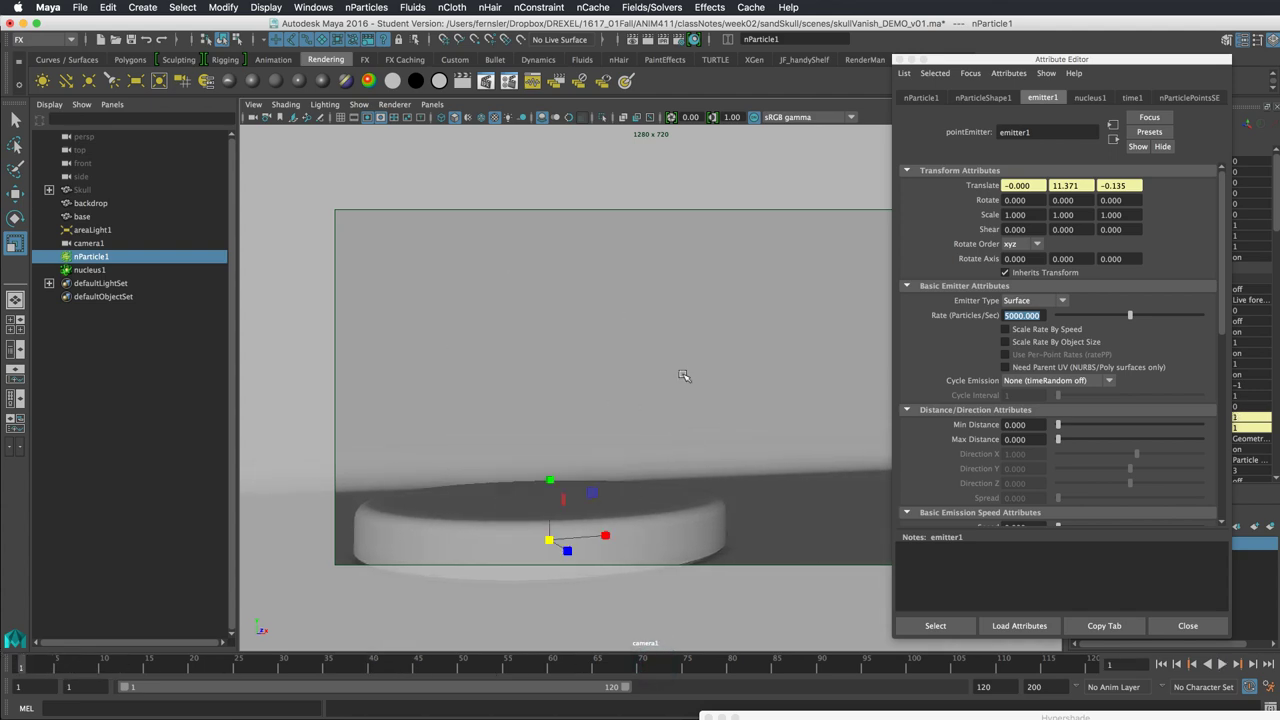
Bring up the Hypershade and arrange the concrete and opacity texture nodes of the SkullVanish material with the concrete node enlarged.
{"action": "left_click_drag", "start_coordinate": [861, 716], "coordinate": [684, 176]}
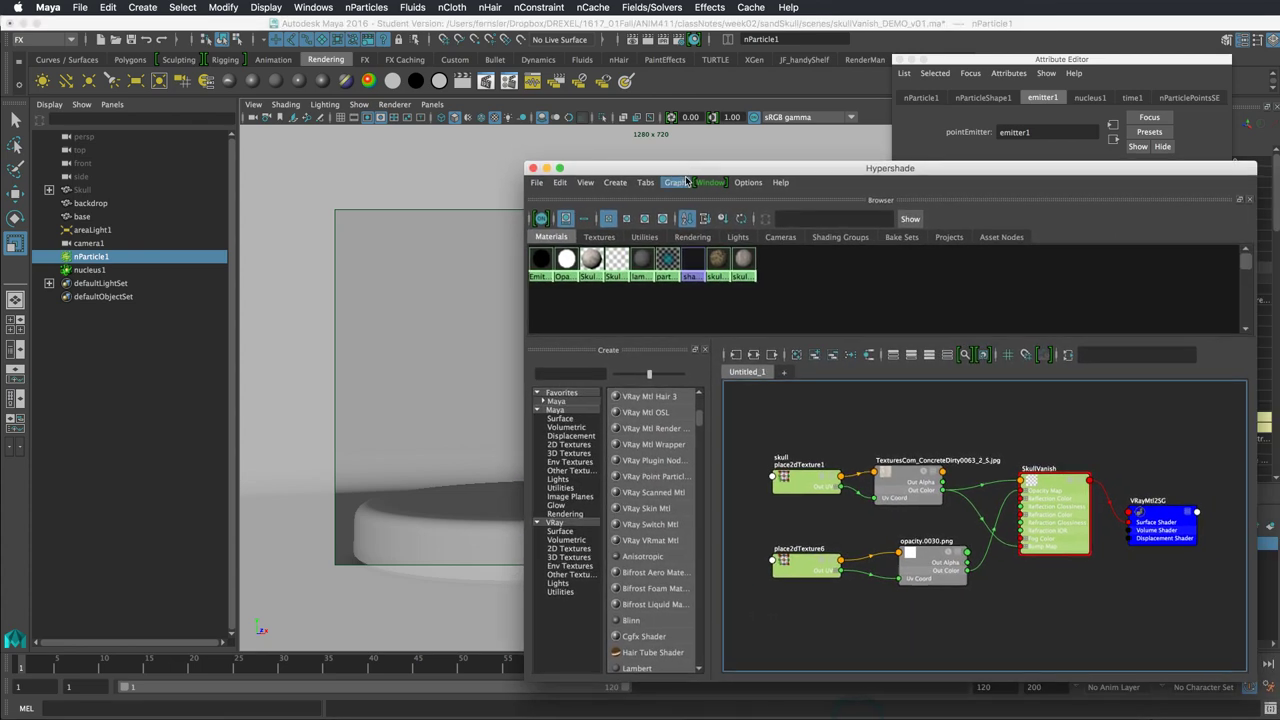
{"action": "left_click_drag", "start_coordinate": [894, 480], "coordinate": [912, 478]}
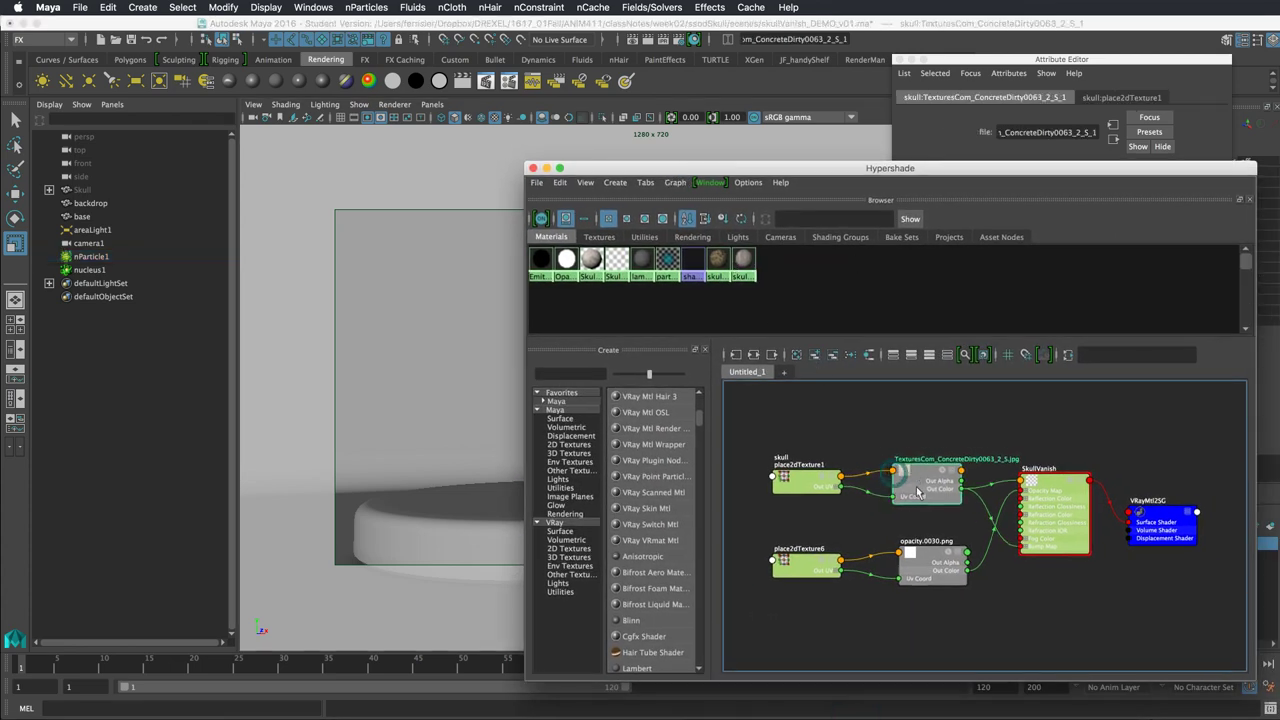
{"action": "left_click_drag", "start_coordinate": [928, 546], "coordinate": [942, 553]}
{"action": "right_click_drag", "start_coordinate": [876, 479], "coordinate": [1176, 487], "text": "alt"}
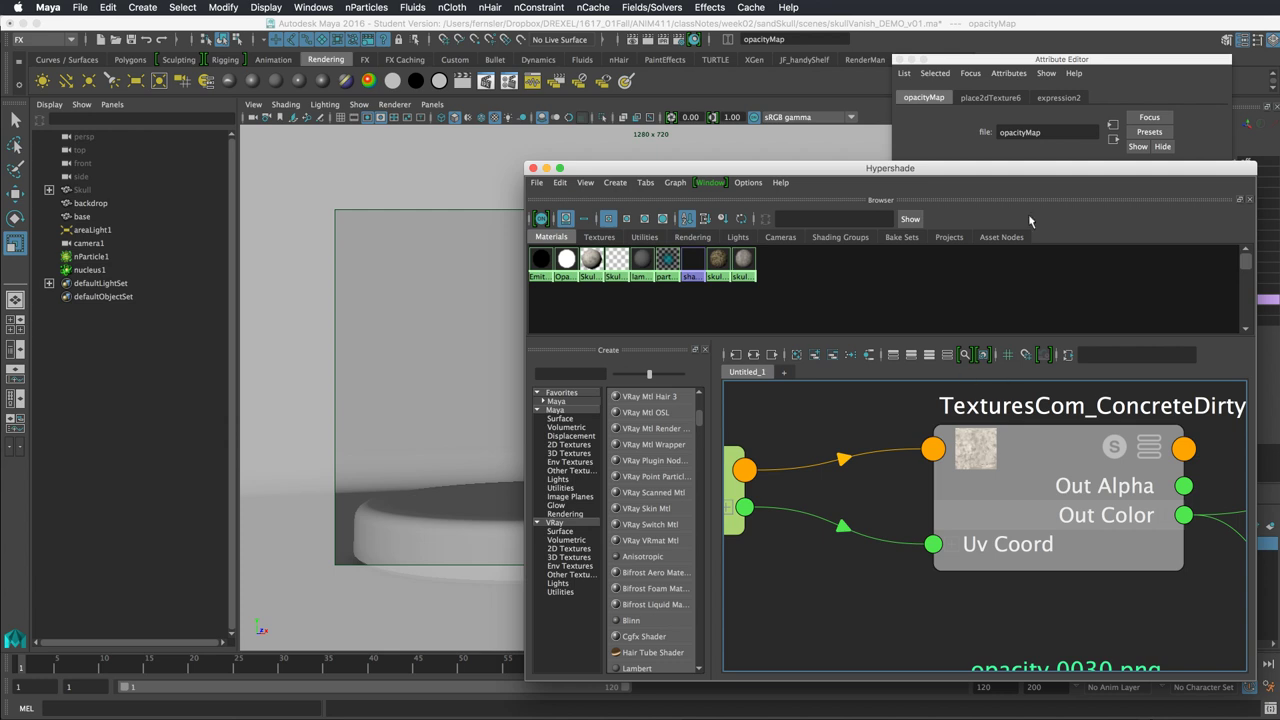
{"action": "left_click_drag", "start_coordinate": [1055, 175], "coordinate": [748, 608]}
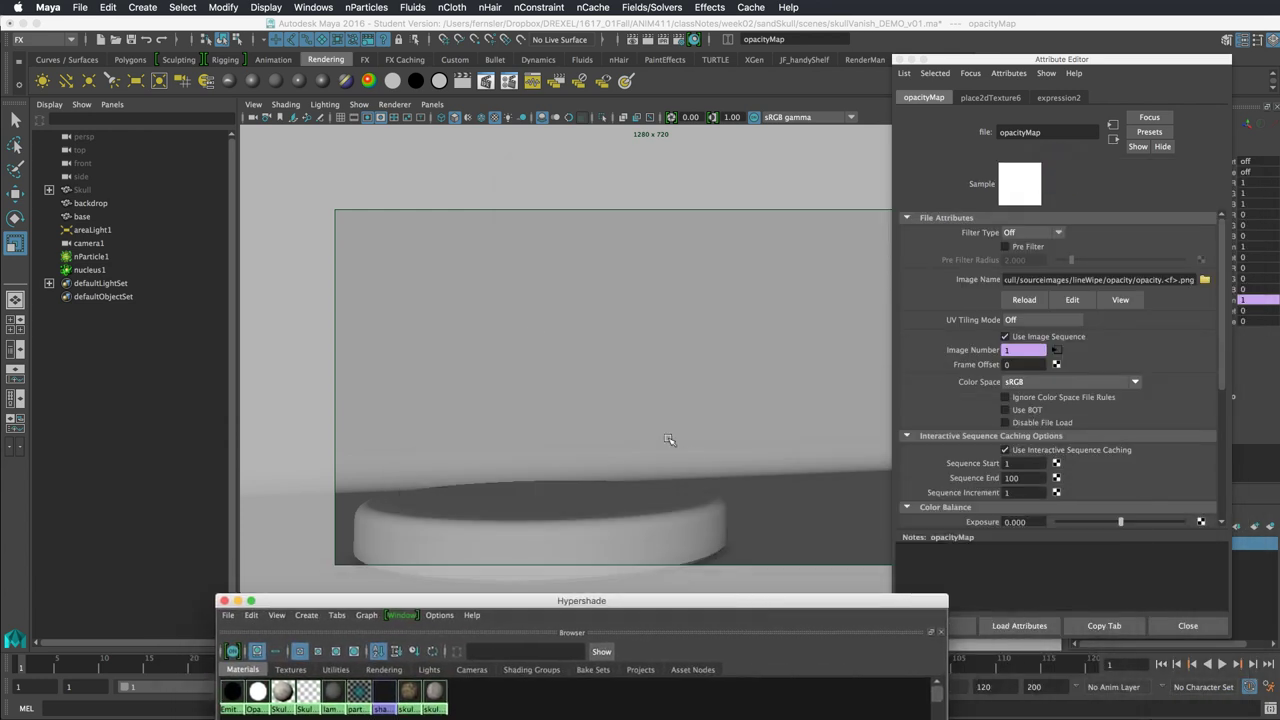
Select emitter1 under Skull and connect the concrete texture to its Particle Color in the Texture Emission Attributes.
{"action": "left_click", "coordinate": [48, 189]}
{"action": "left_click", "coordinate": [48, 189]}
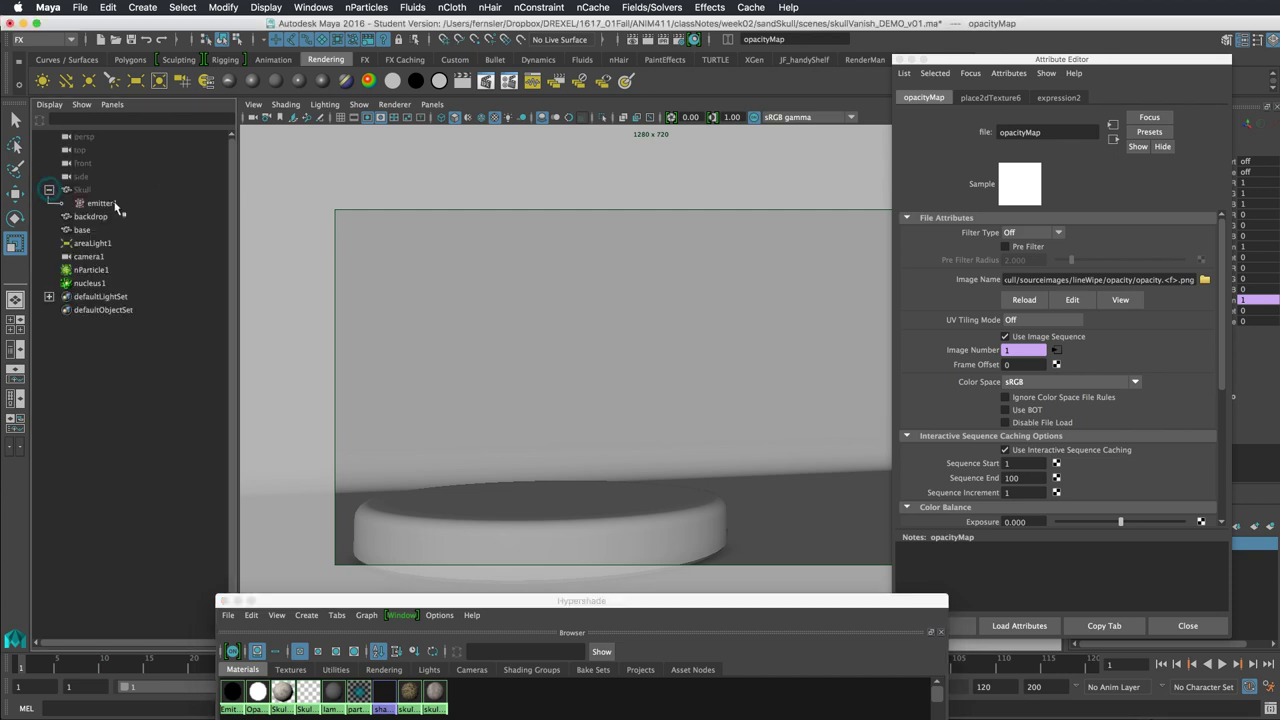
{"action": "left_click", "coordinate": [100, 203]}
{"action": "left_click_drag", "start_coordinate": [1225, 188], "coordinate": [1221, 393]}
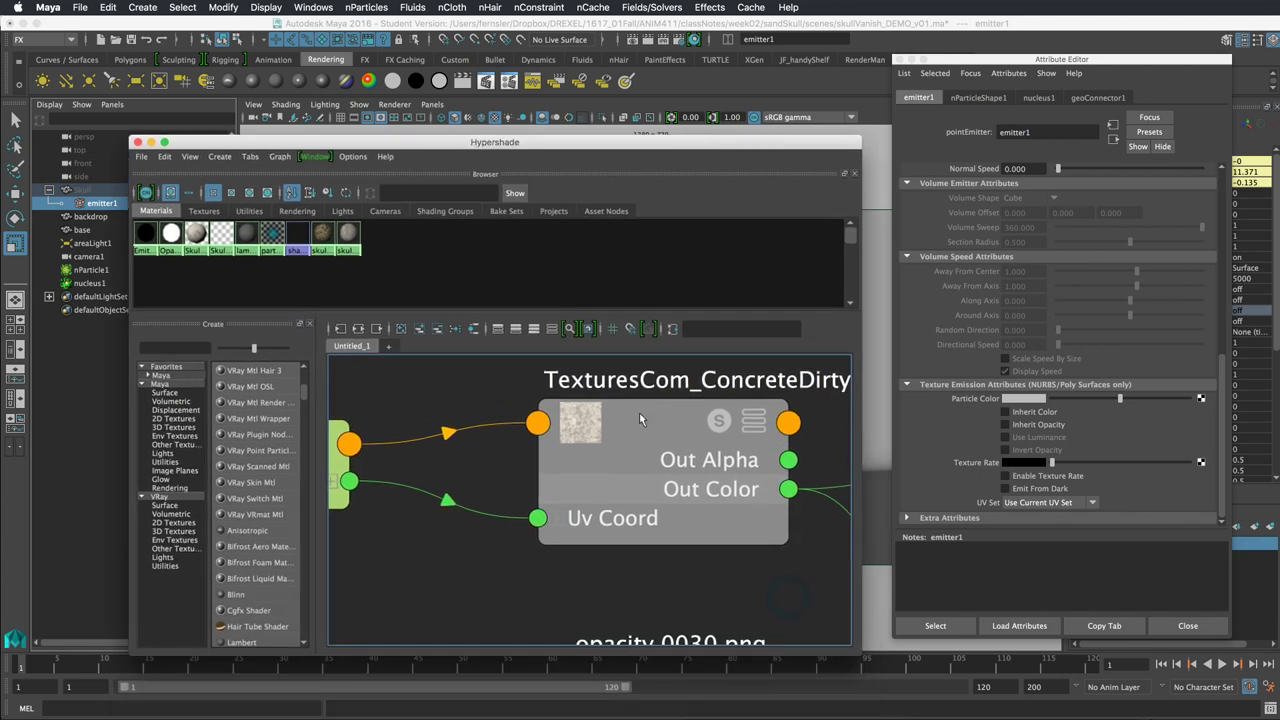
{"action": "middle_click_drag", "start_coordinate": [636, 416], "coordinate": [978, 401]}
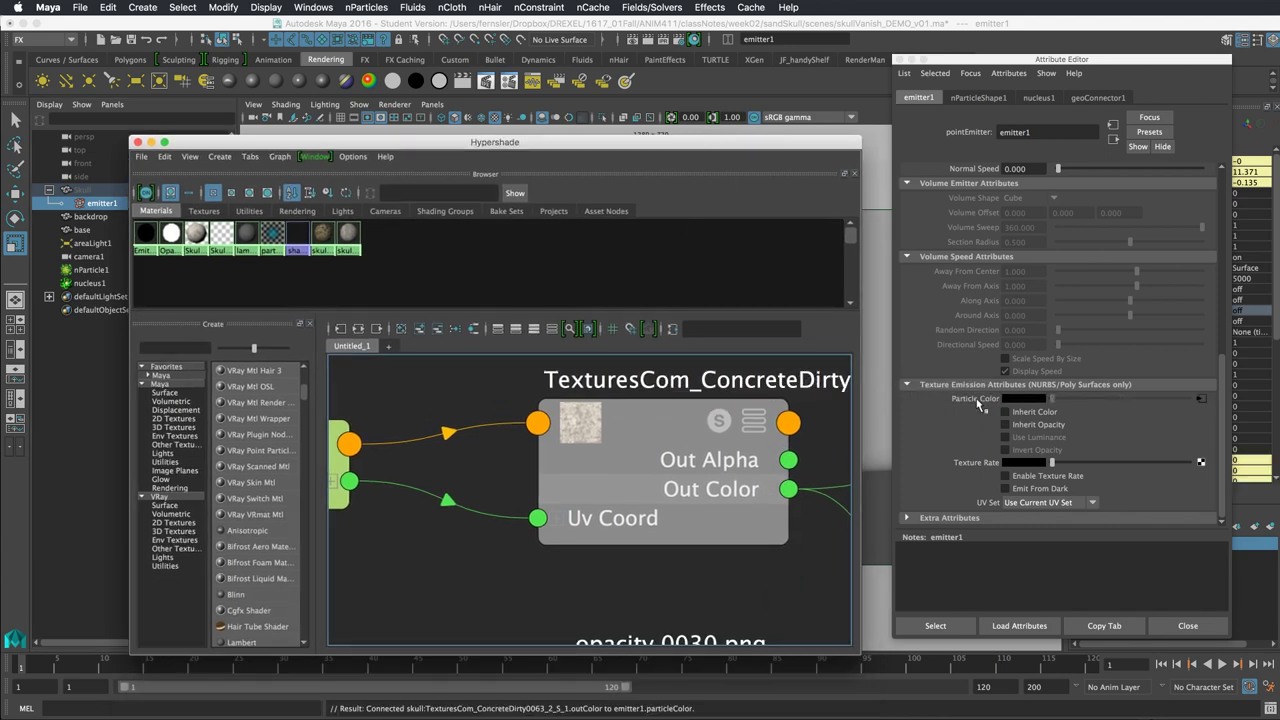
{"action": "double_click", "coordinate": [590, 148]}
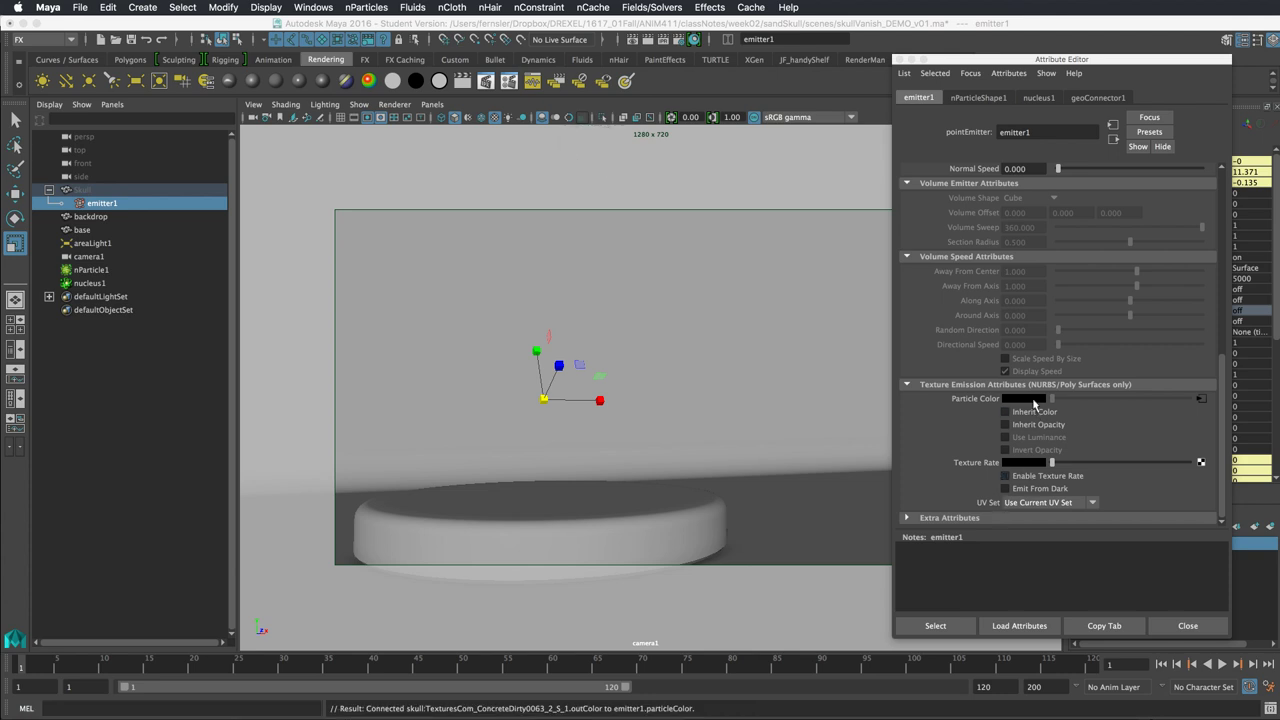
Turn on Inherit Color for the emitter and play the simulation to frame 23.
{"action": "left_click", "coordinate": [1006, 412]}
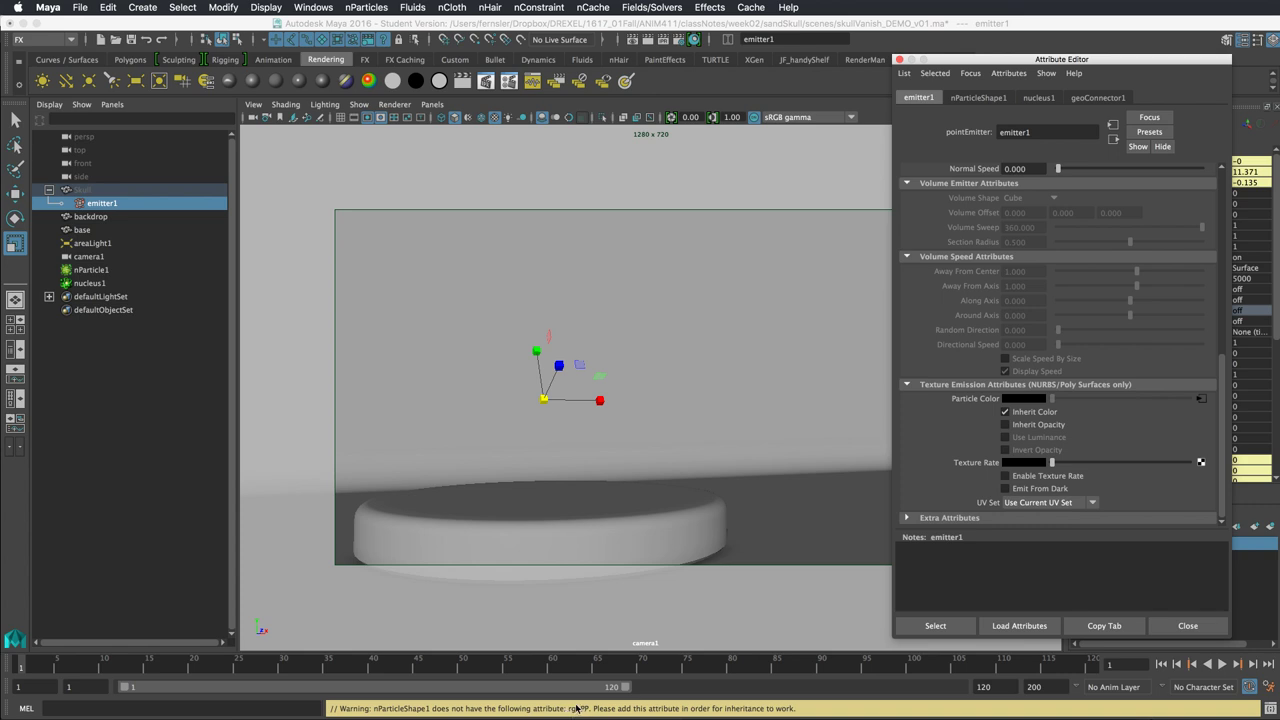
{"action": "left_click", "coordinate": [1224, 665]}
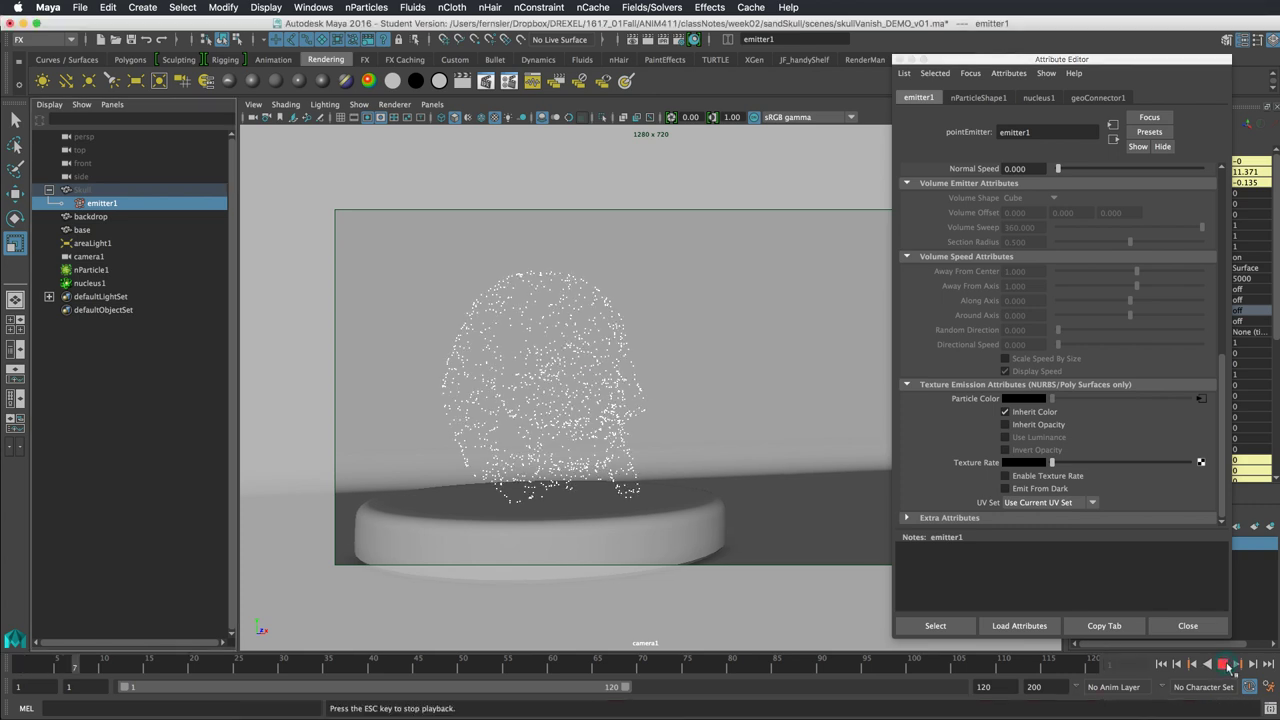
{"action": "left_click", "coordinate": [1224, 665]}
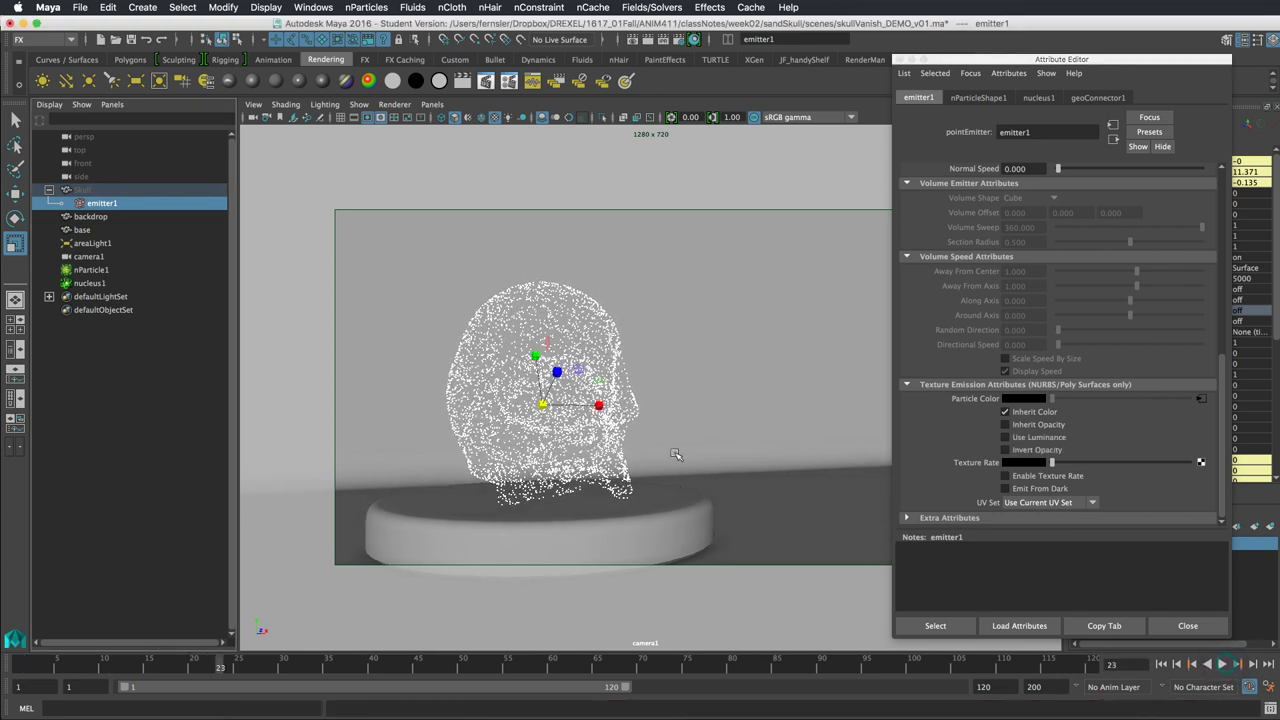
Select nParticle1 and add a per-particle color attribute to nParticleShape1 through its Add Dynamic Attributes.
{"action": "left_click", "coordinate": [614, 347]}
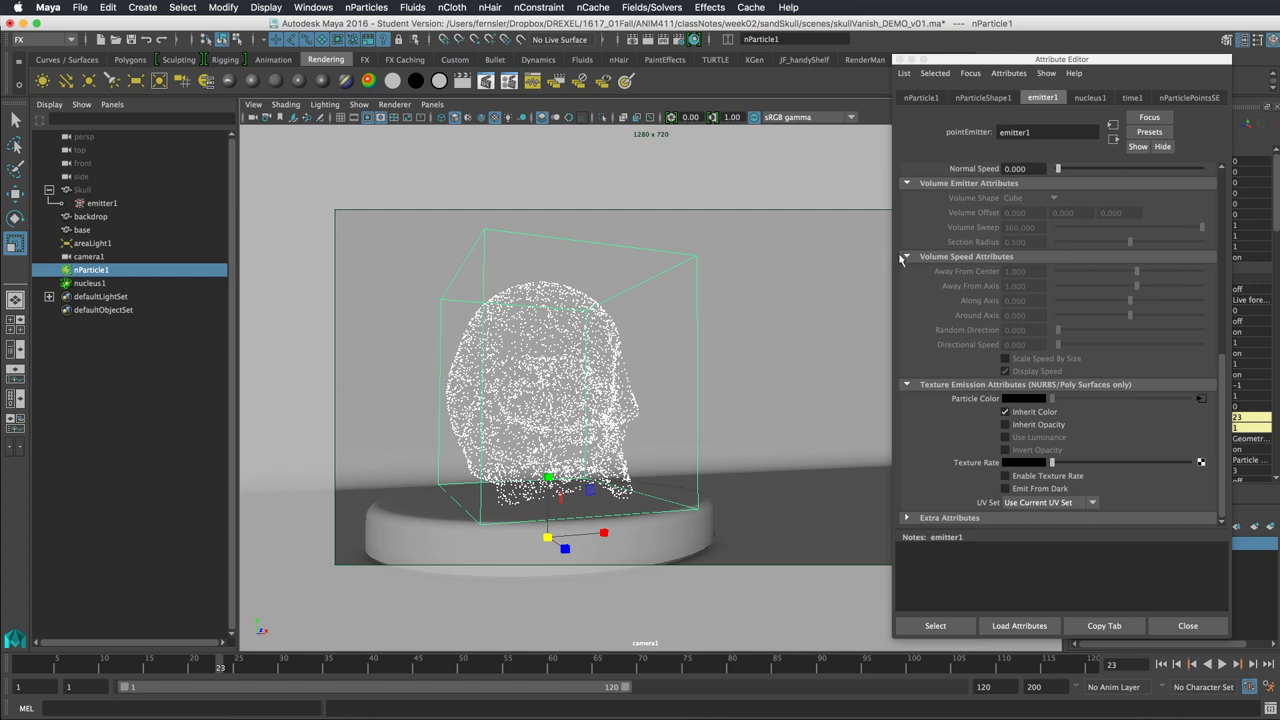
{"action": "left_click", "coordinate": [990, 98]}
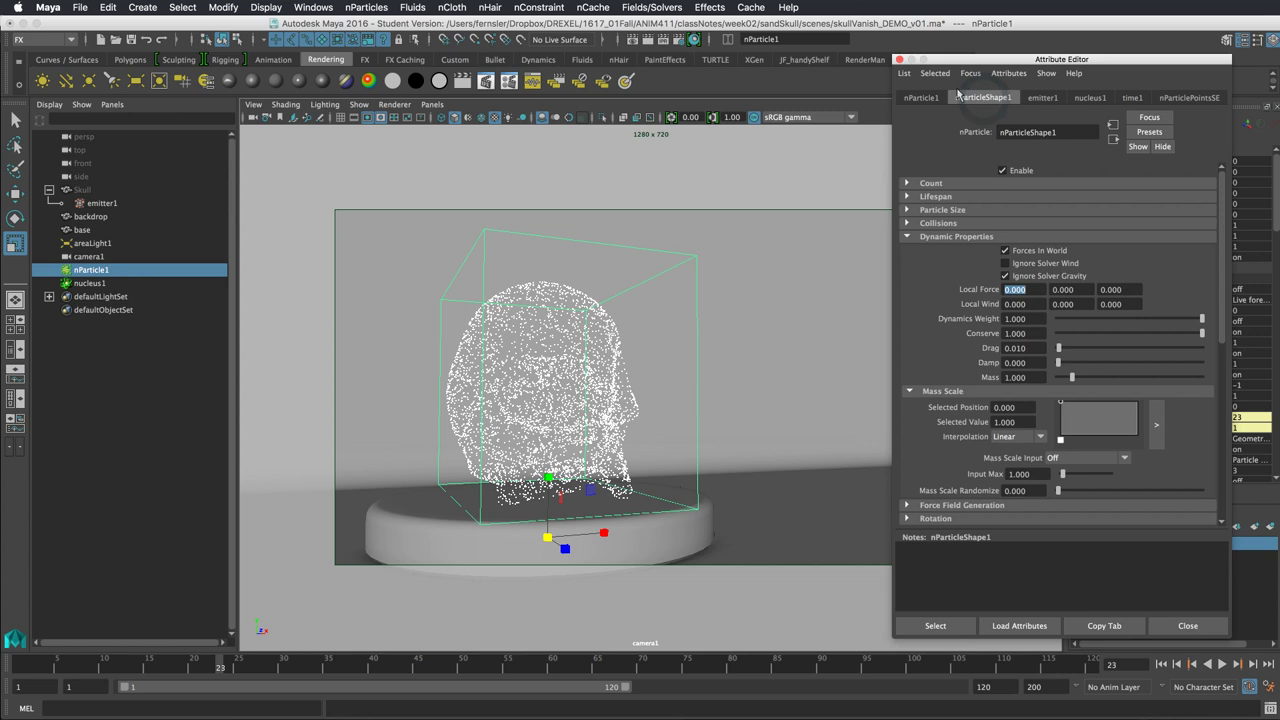
{"action": "left_click_drag", "start_coordinate": [1226, 187], "coordinate": [1210, 368]}
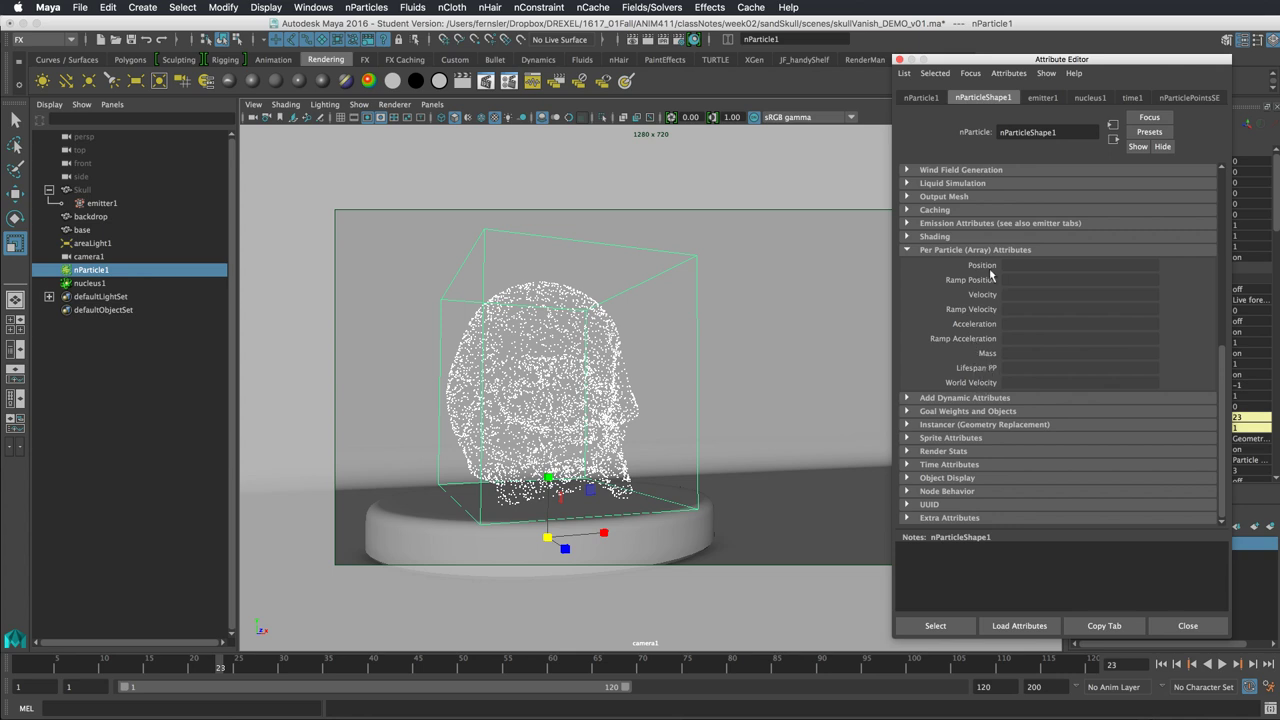
{"action": "left_click", "coordinate": [907, 398]}
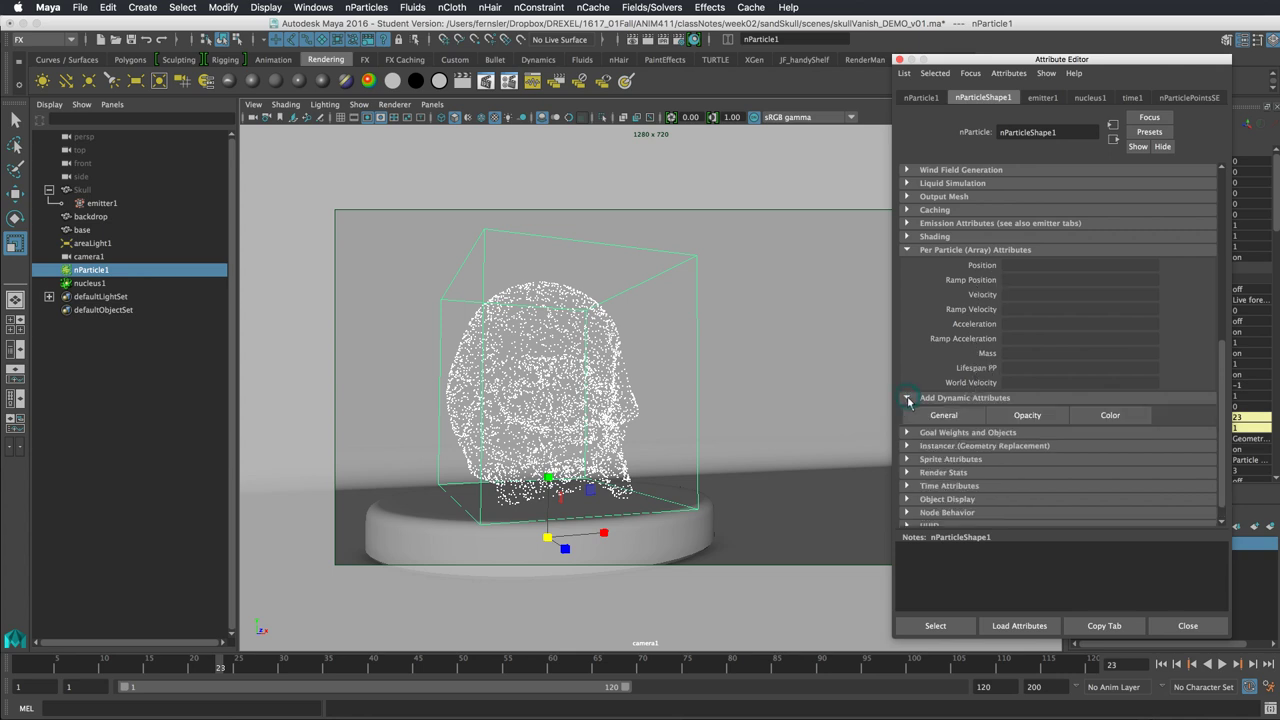
{"action": "left_click", "coordinate": [1120, 417]}
{"action": "left_click", "coordinate": [1120, 415]}
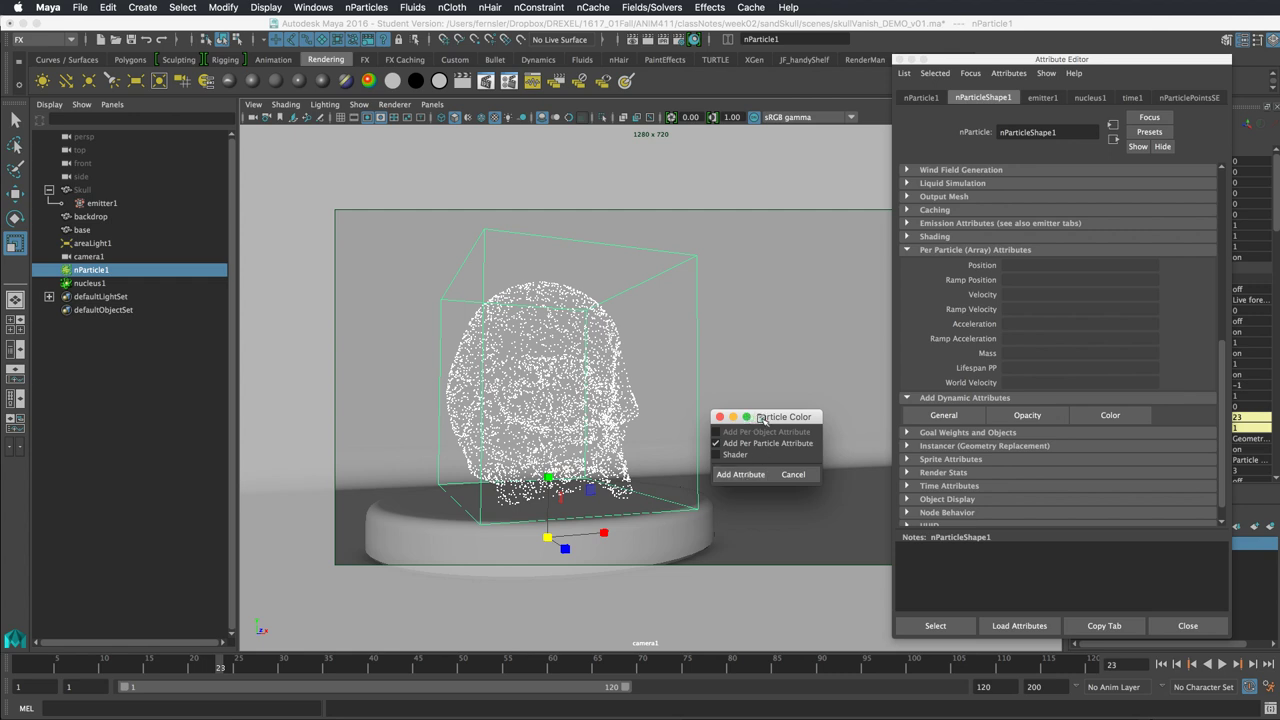
{"action": "left_click_drag", "start_coordinate": [762, 420], "coordinate": [851, 285]}
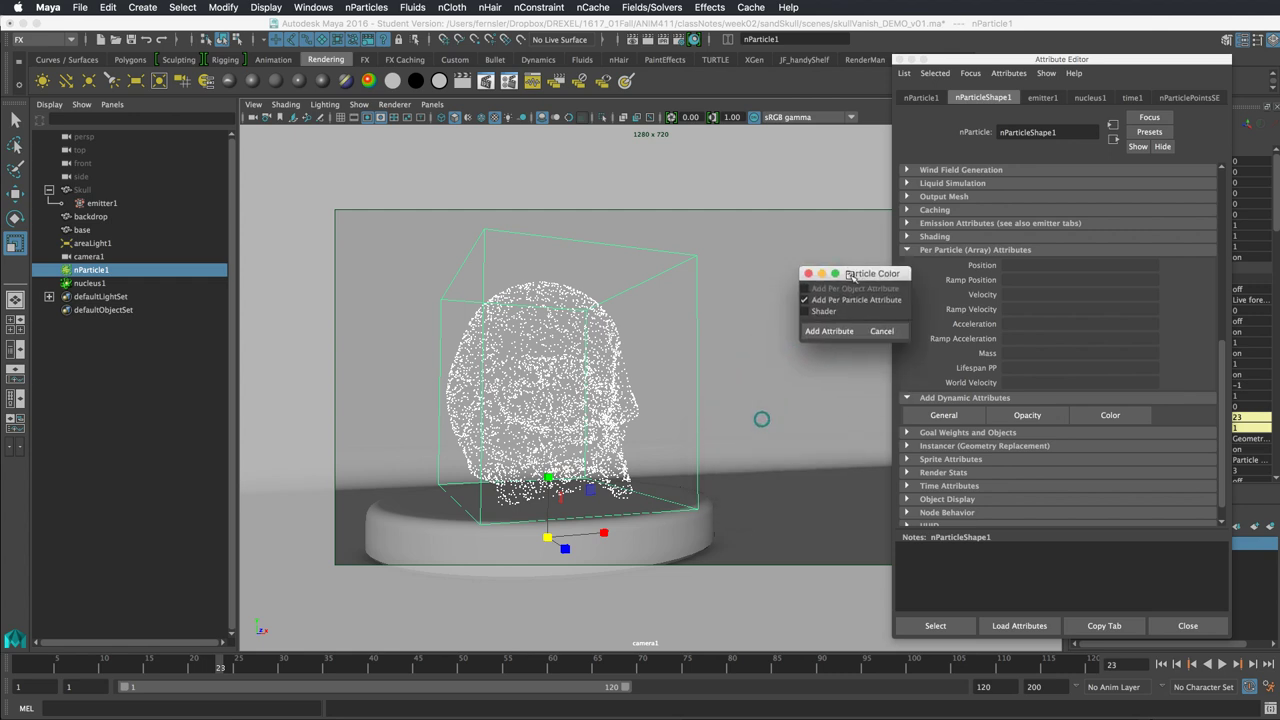
{"action": "left_click", "coordinate": [830, 340]}
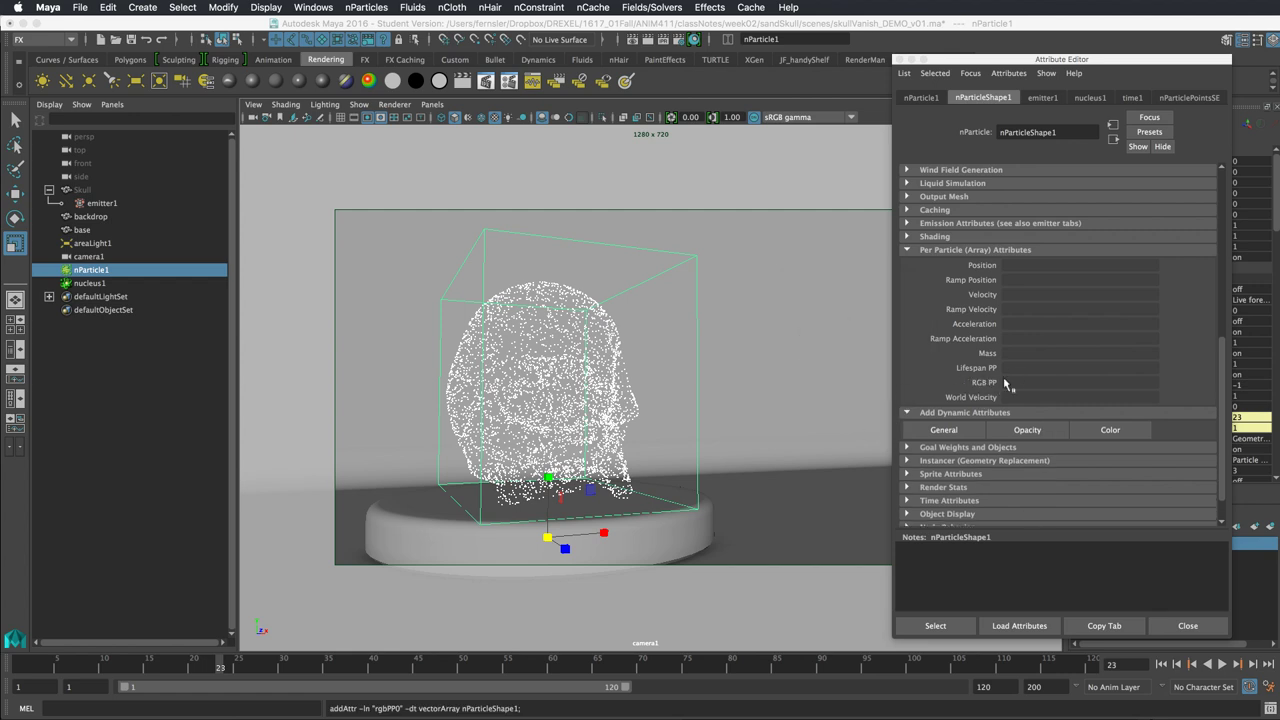
Return to emitter1's attributes with Inherit Color on and play the simulation from frame 1 to frame 106.
{"action": "left_click", "coordinate": [1041, 98]}
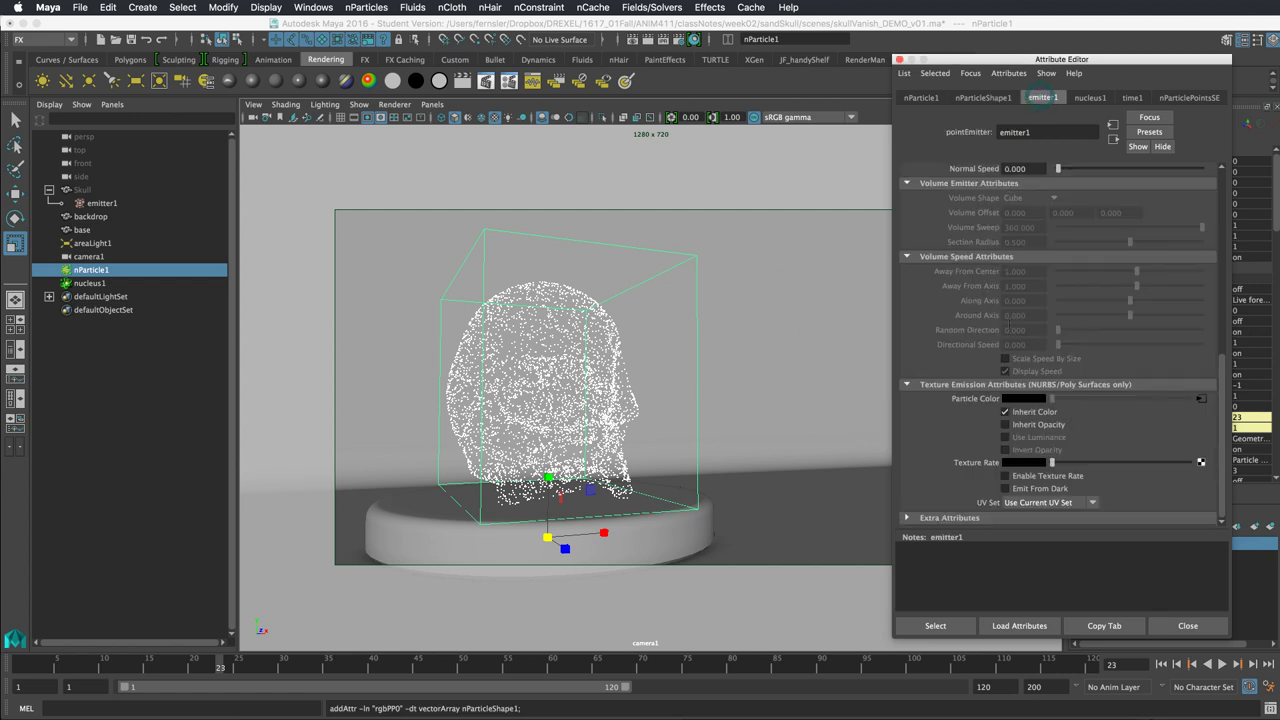
{"action": "left_click", "coordinate": [1006, 412]}
{"action": "left_click", "coordinate": [1178, 664]}
{"action": "left_click", "coordinate": [1222, 664]}
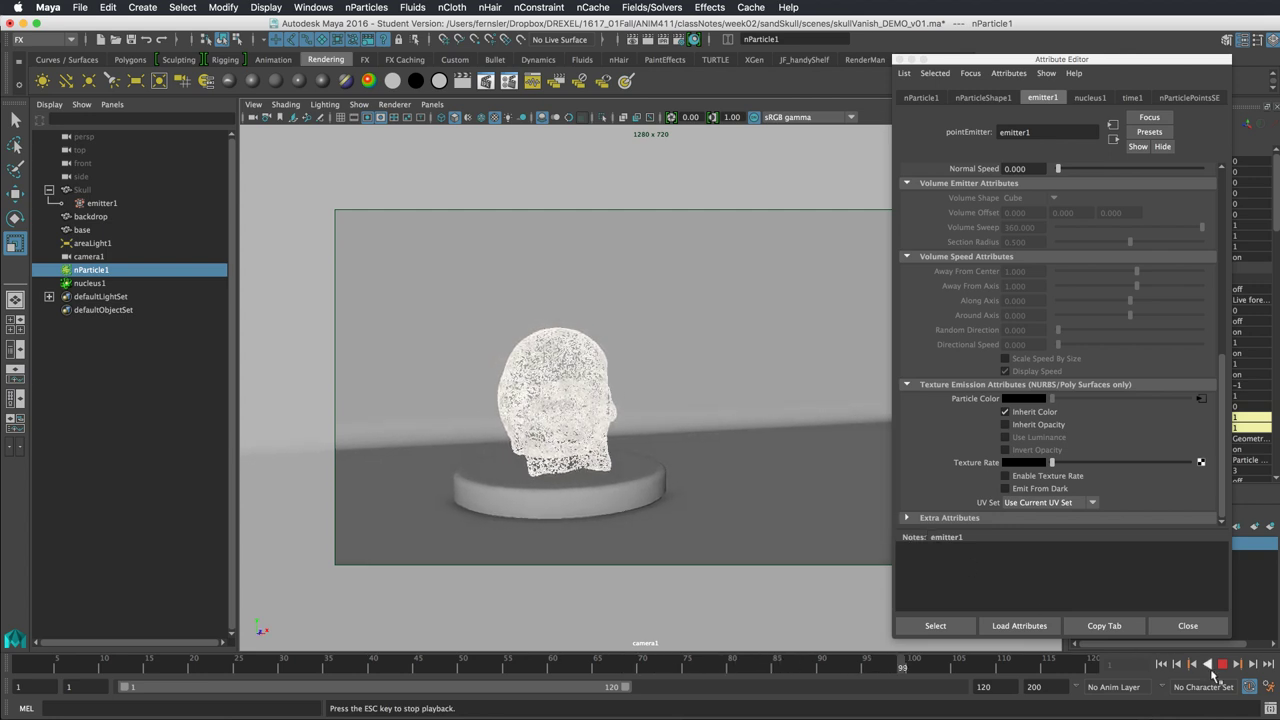
{"action": "key", "text": "Escape"}
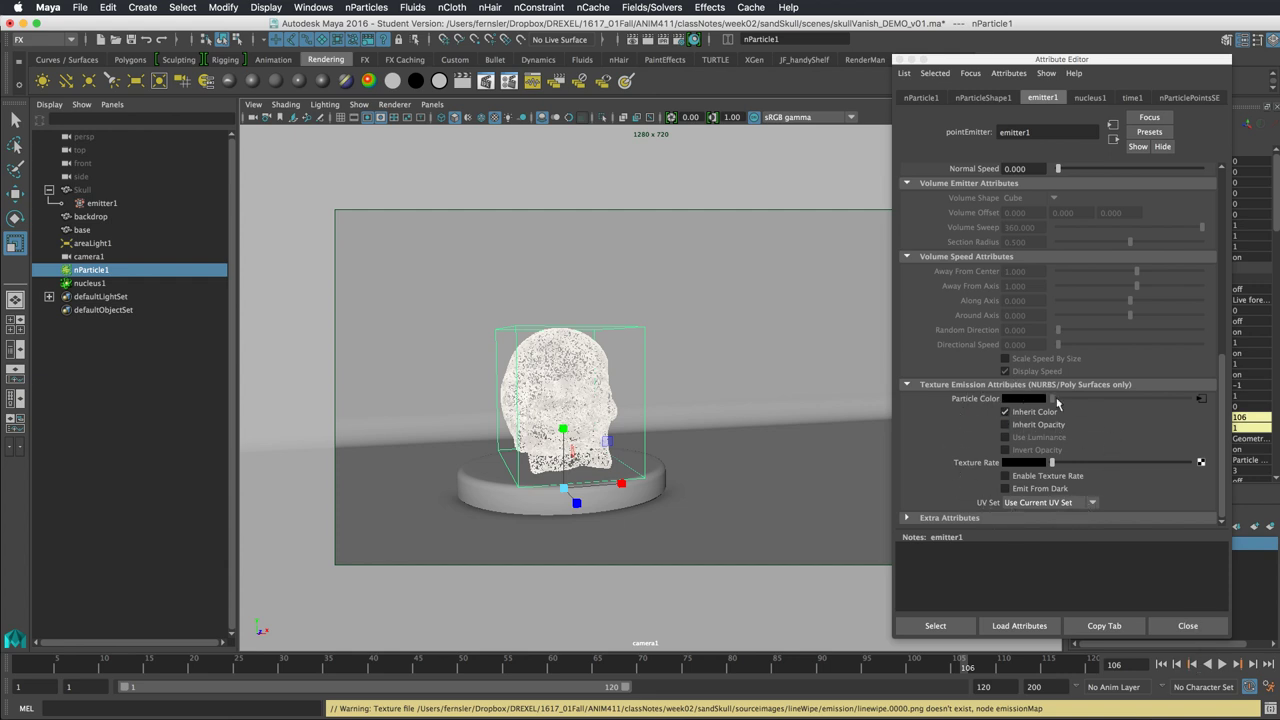
Examine the UV Set choices in emitter1's Texture Emission Attributes, keeping Use Current UV Set.
{"action": "left_click", "coordinate": [1092, 507]}
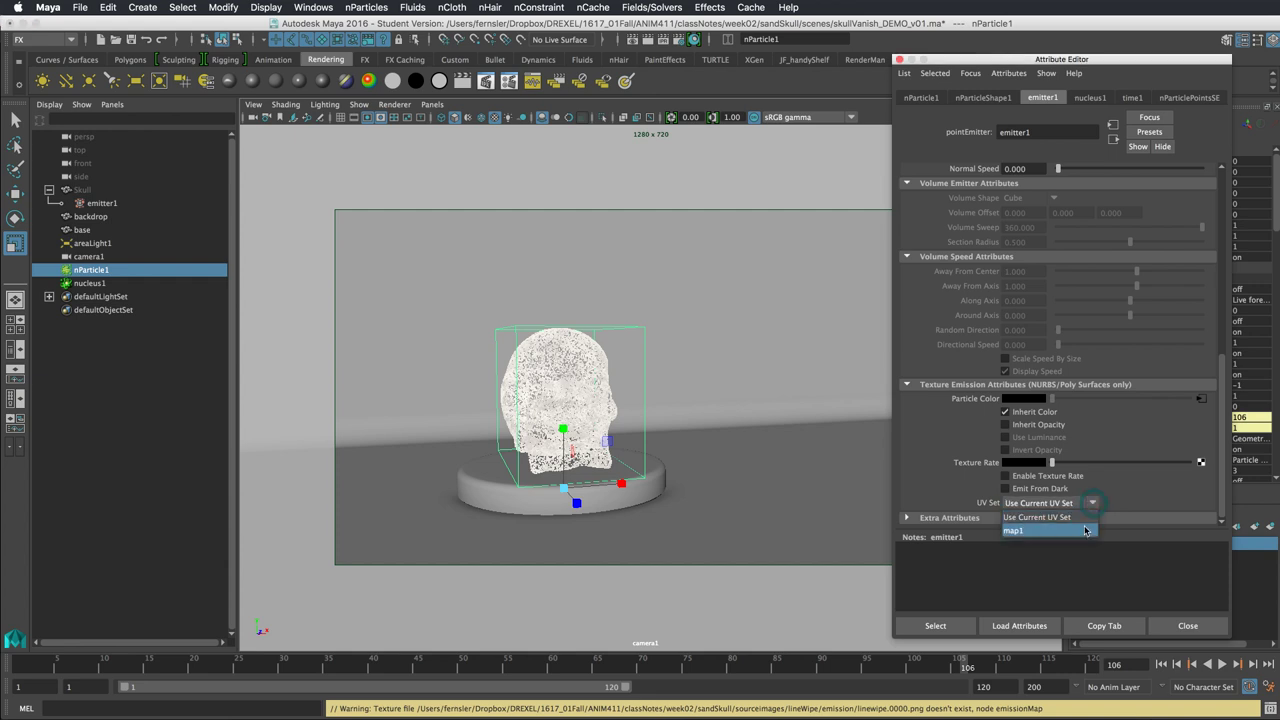
{"action": "left_click", "coordinate": [1090, 515]}
{"action": "left_click", "coordinate": [1005, 411]}
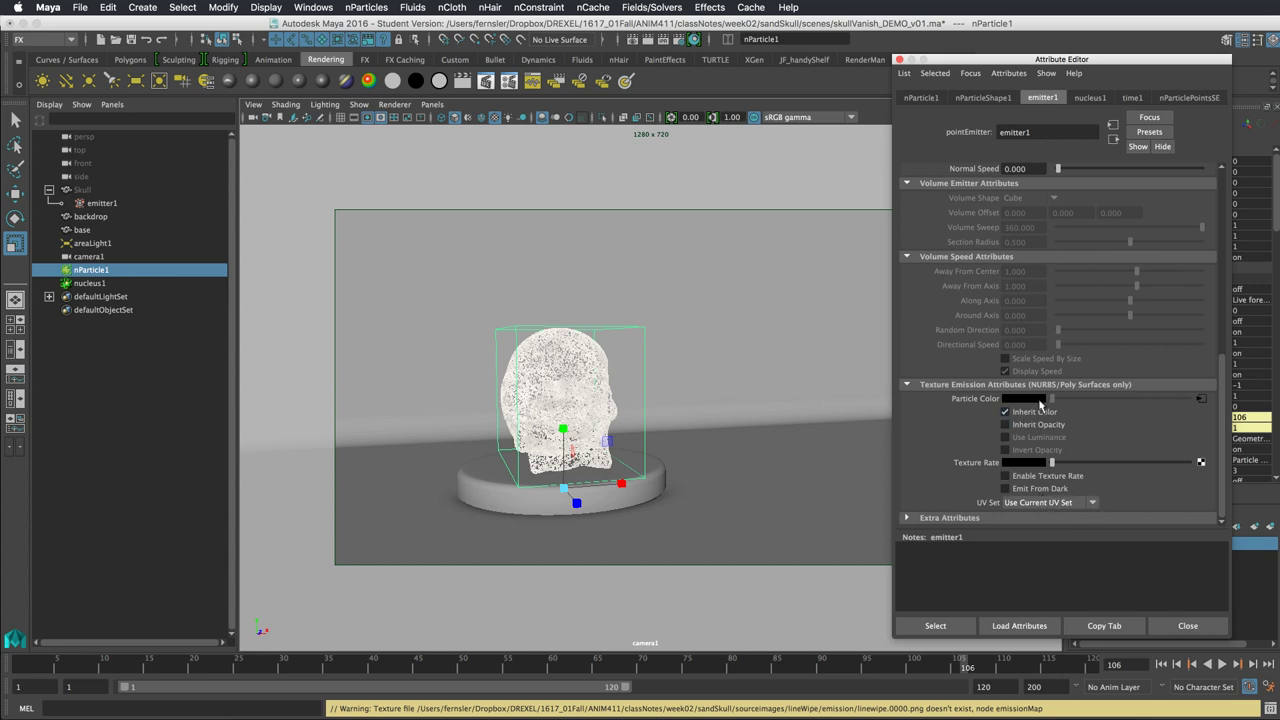
{"action": "left_click", "coordinate": [1080, 503]}
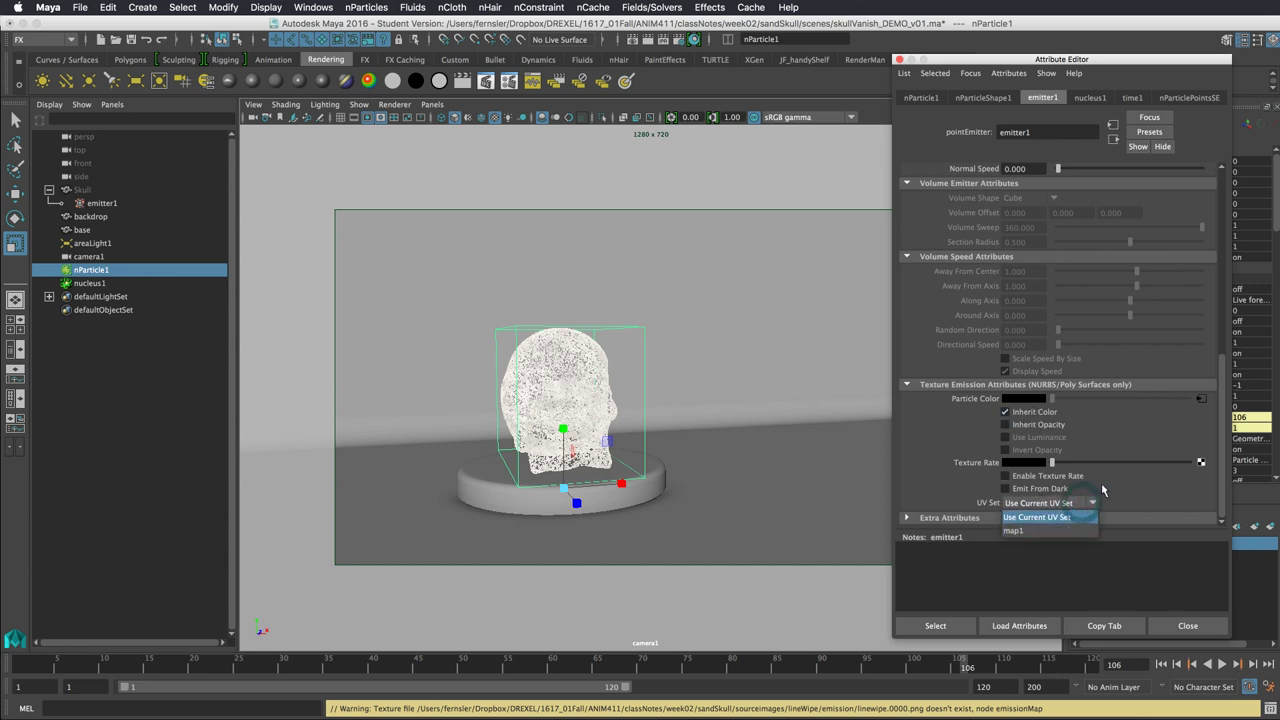
{"action": "left_click", "coordinate": [1103, 490]}
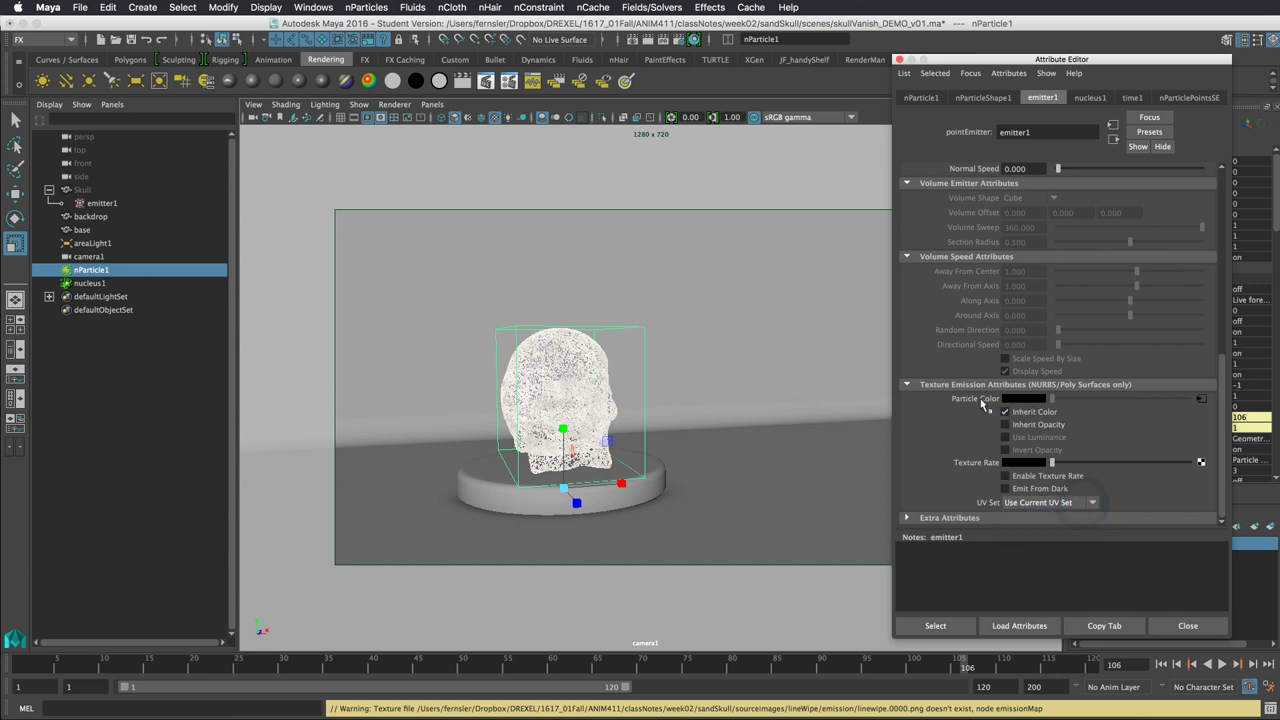
{"action": "left_click", "coordinate": [1091, 504]}
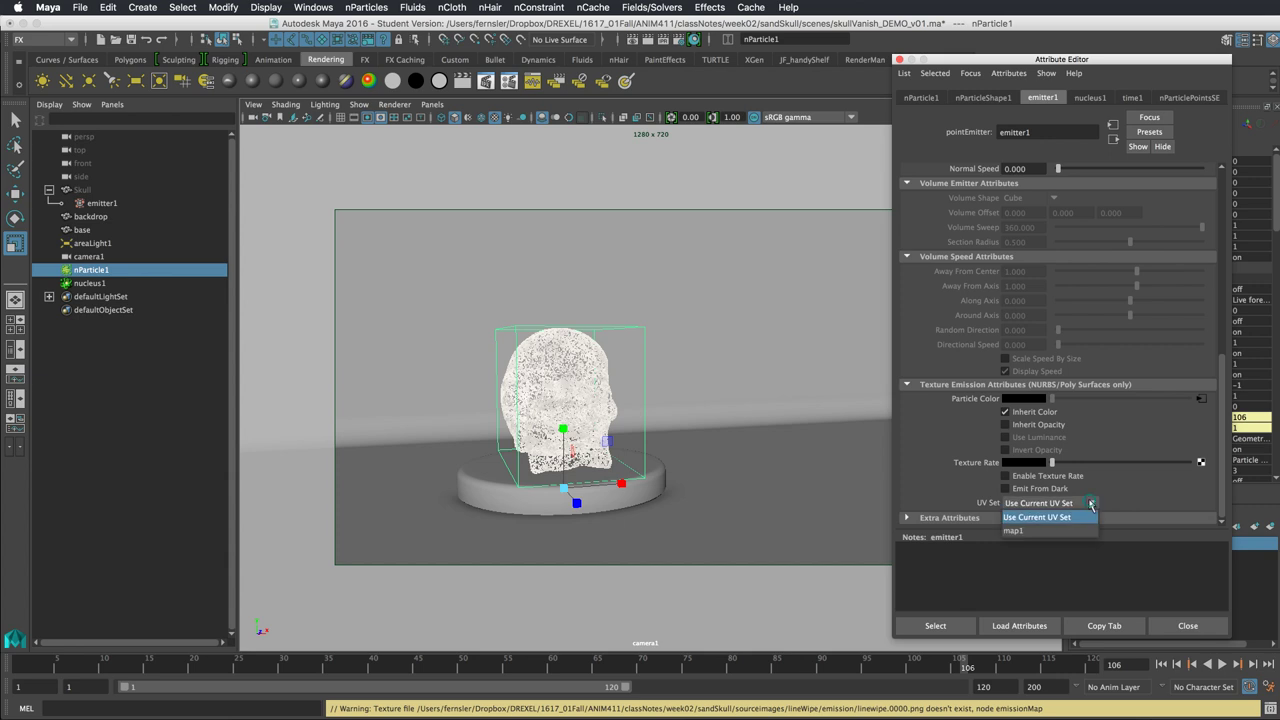
{"action": "left_click", "coordinate": [1040, 517]}
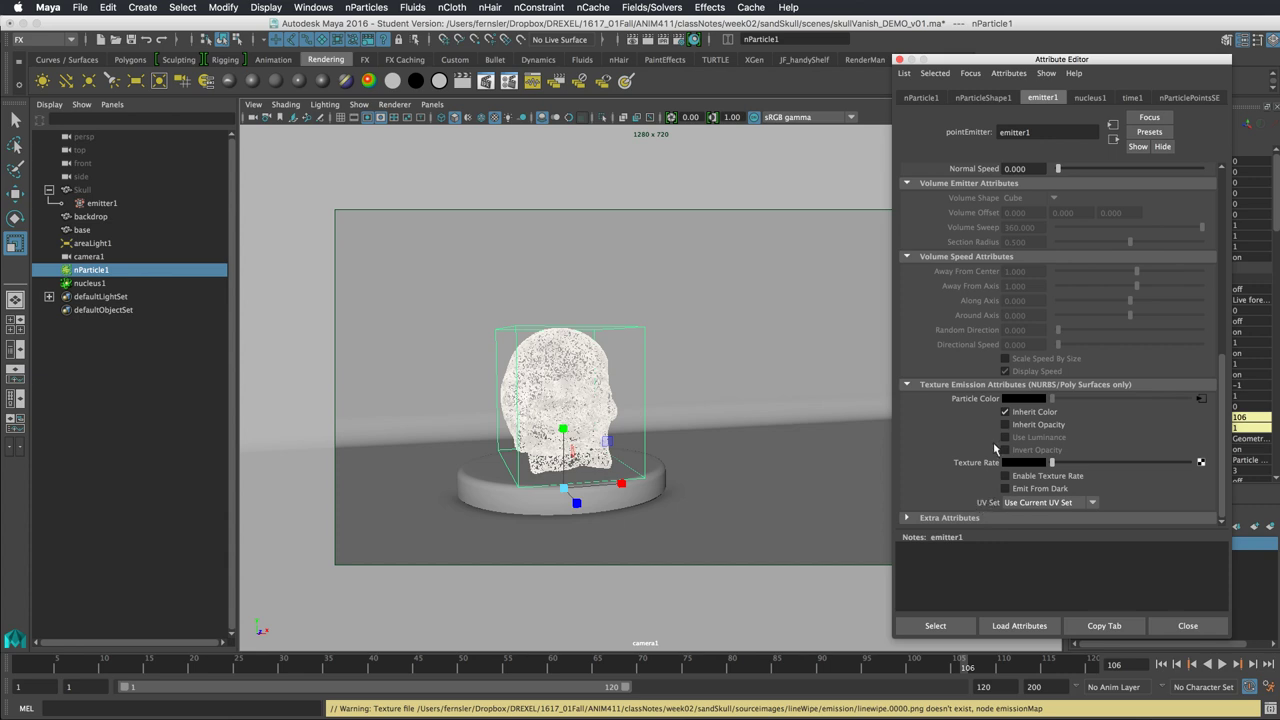
{"action": "left_click", "coordinate": [1066, 503]}
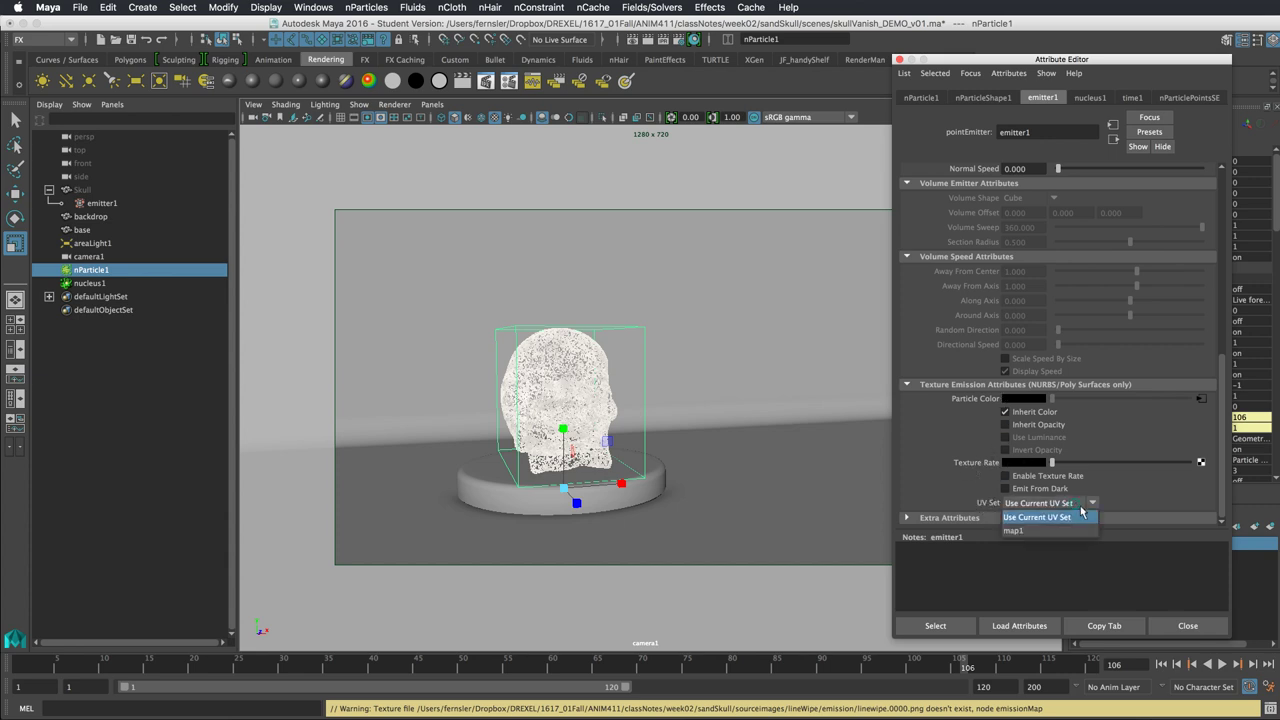
{"action": "left_click", "coordinate": [1048, 532]}
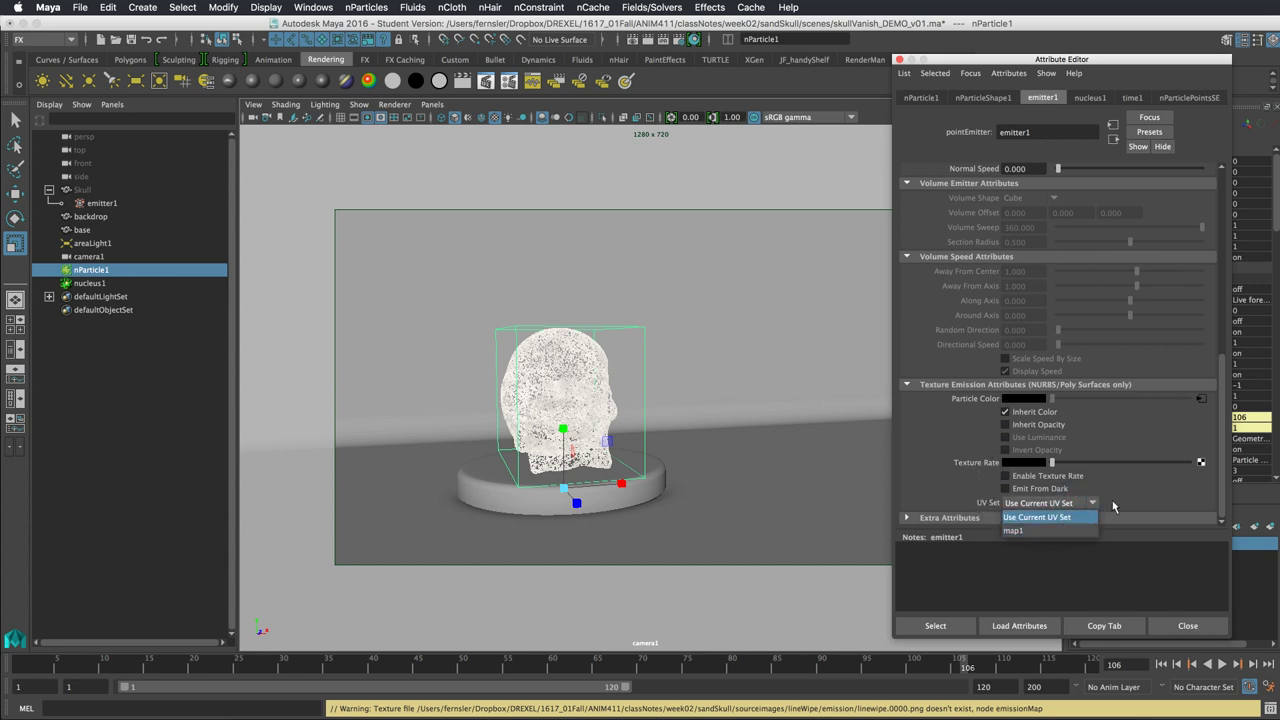
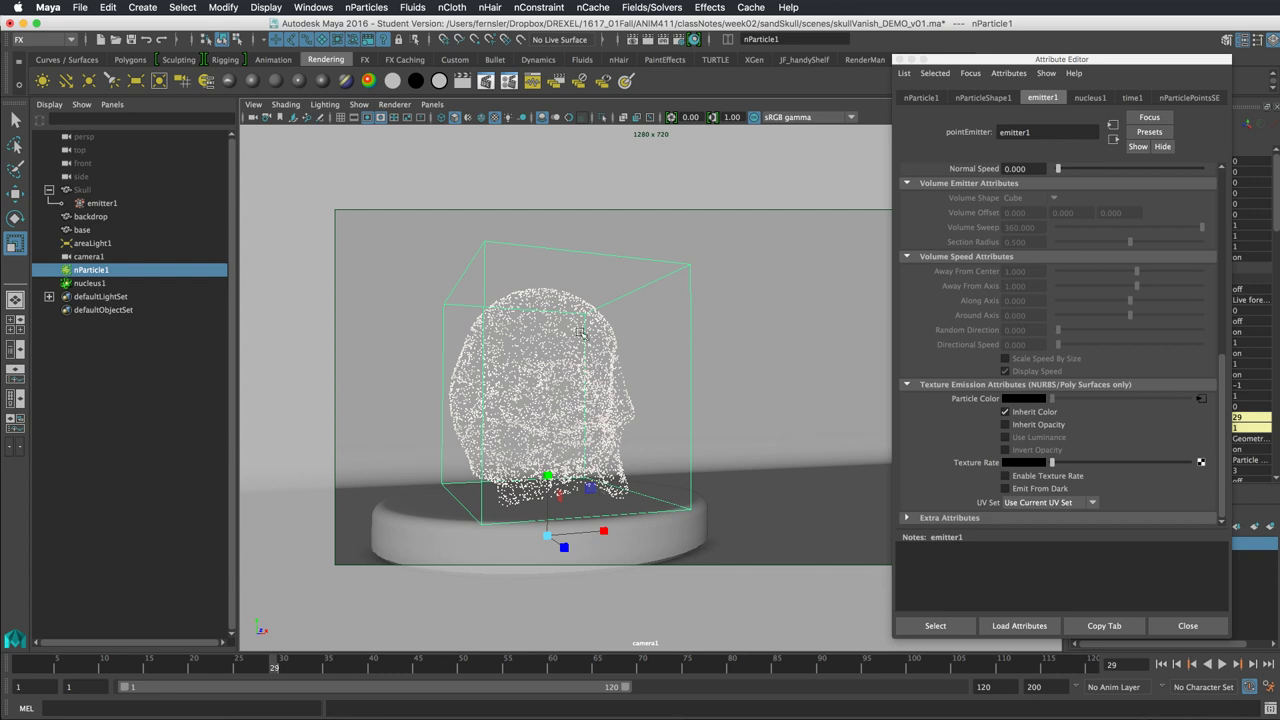
Return to frame 1, graph the emissionMap texture's connections in the Hypershade and review its image sequence attributes.
{"action": "left_click", "coordinate": [1162, 664]}
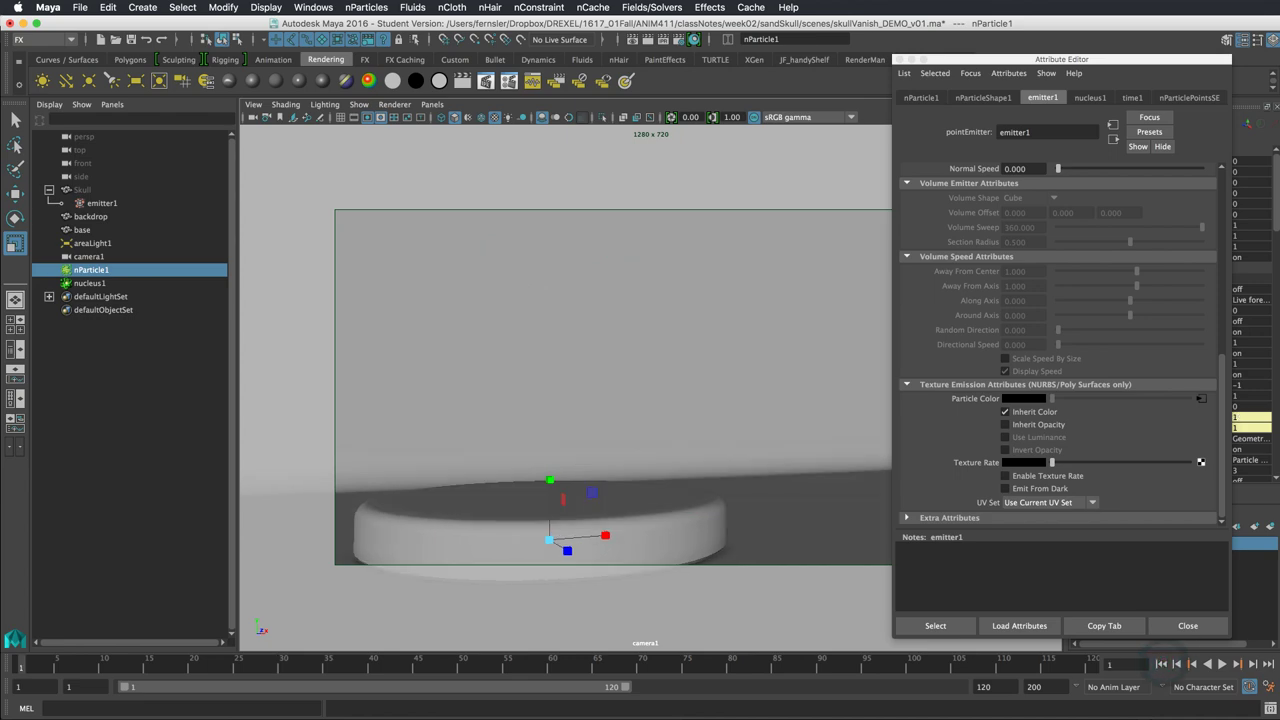
{"action": "left_click", "coordinate": [725, 700]}
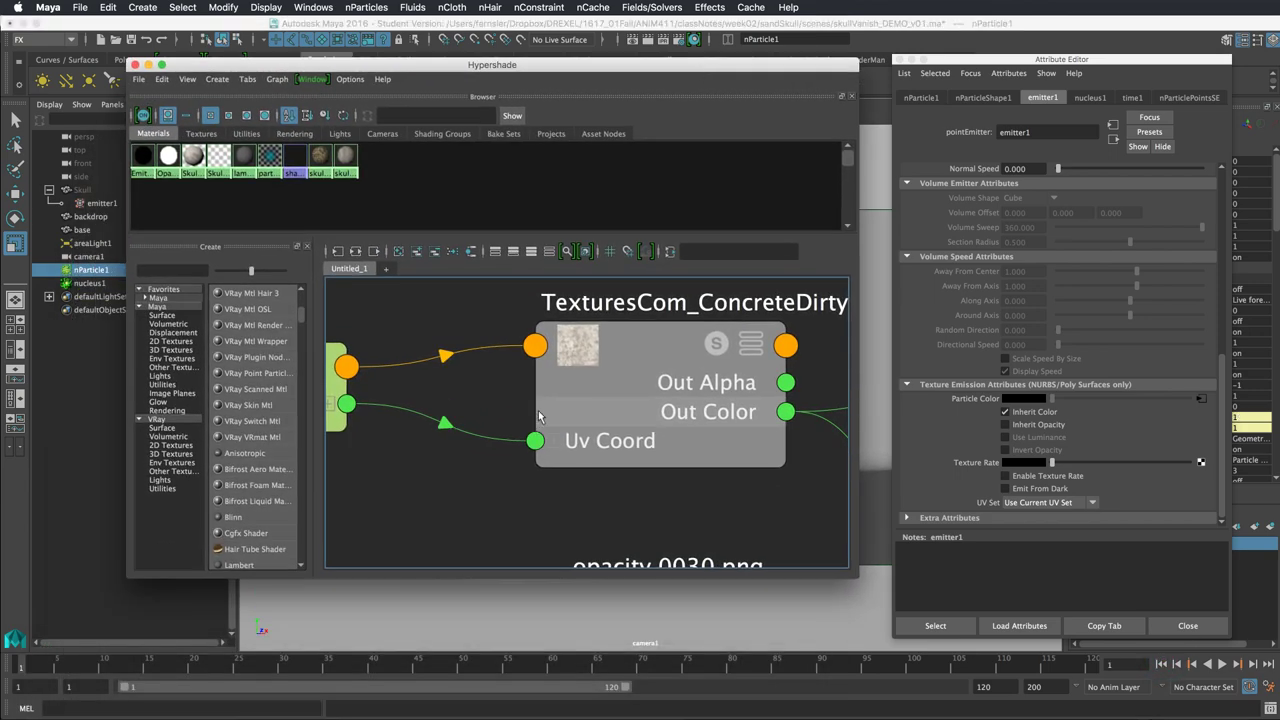
{"action": "left_click", "coordinate": [206, 133]}
{"action": "left_click", "coordinate": [215, 183]}
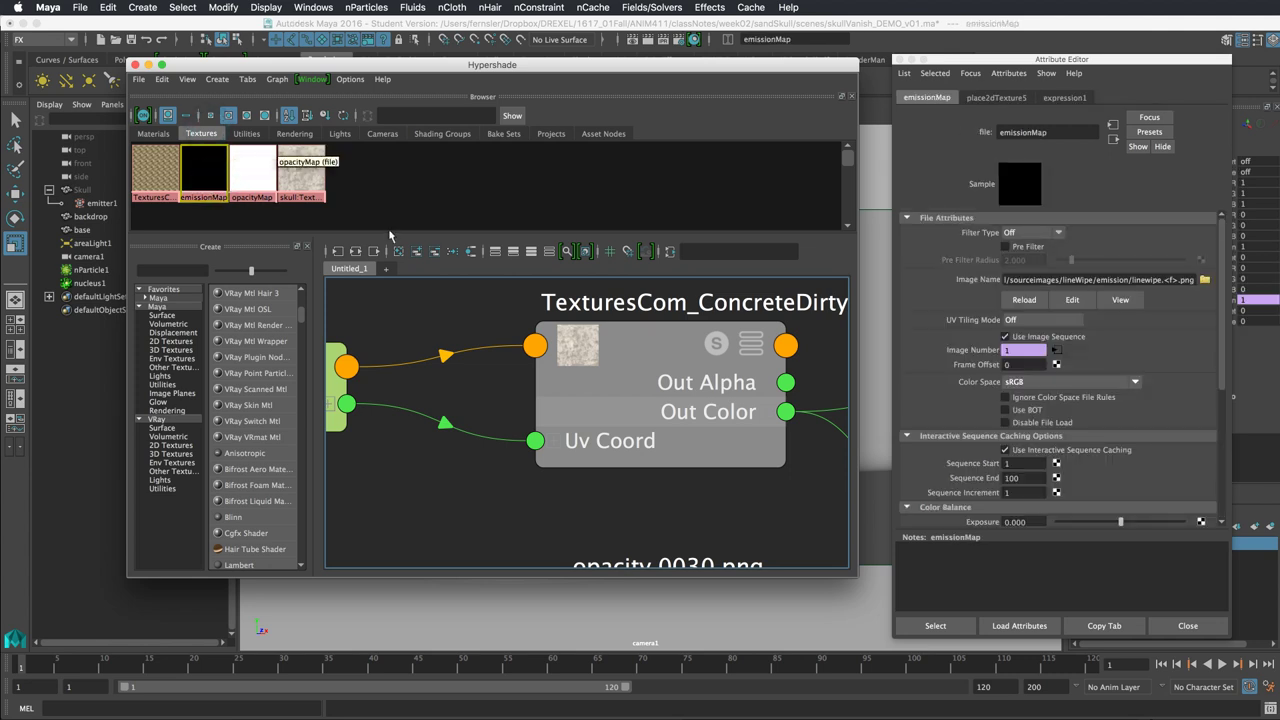
{"action": "left_click", "coordinate": [355, 251]}
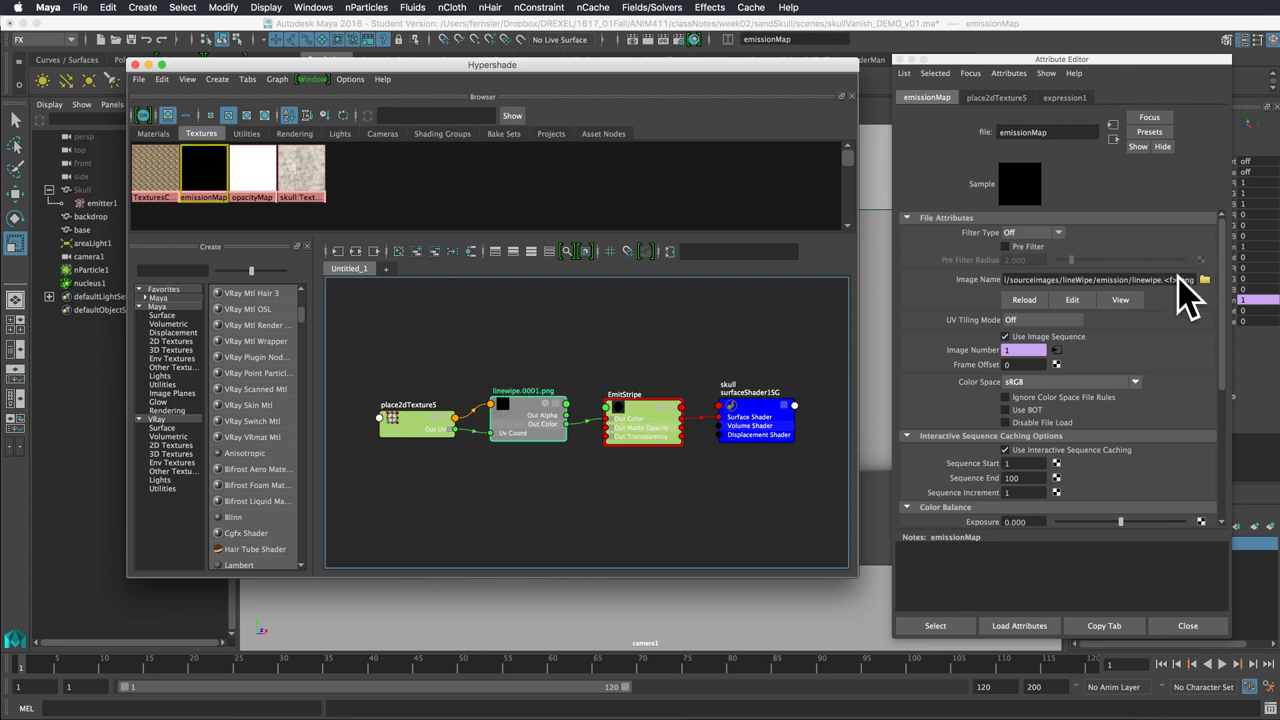
{"action": "left_click_drag", "start_coordinate": [1226, 268], "coordinate": [1228, 318]}
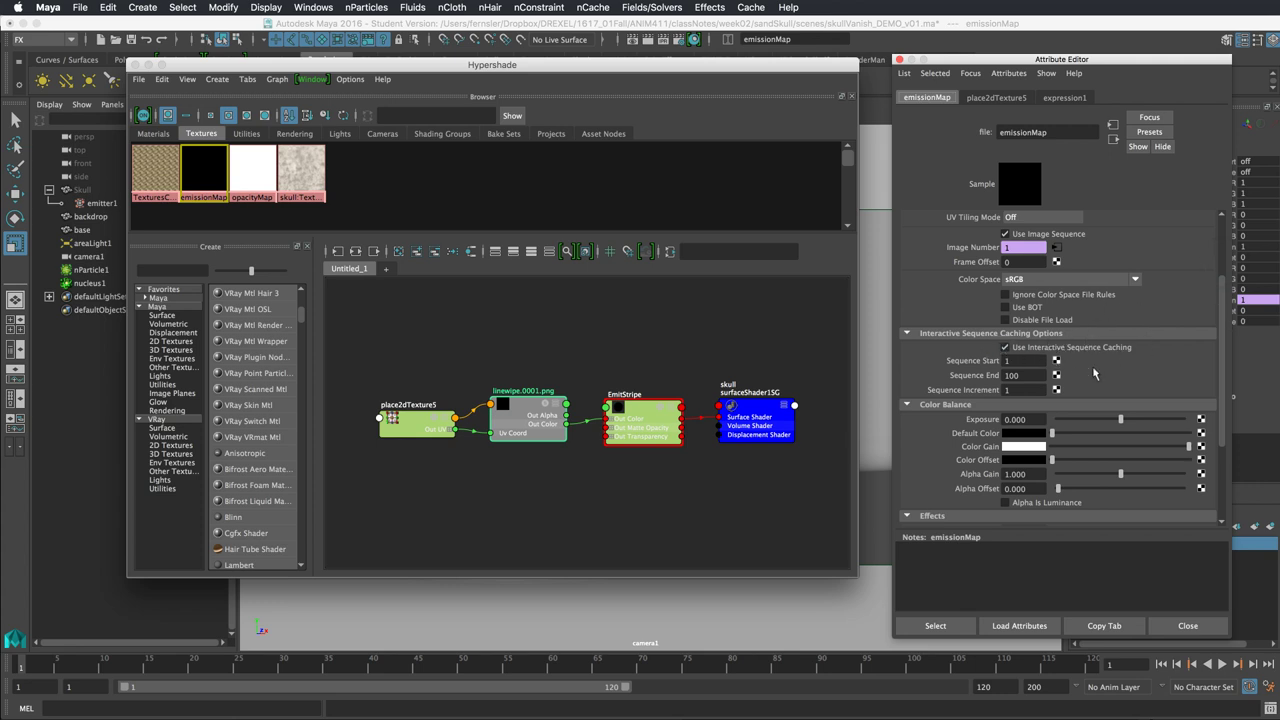
{"action": "scroll", "coordinate": [1221, 281], "scroll_direction": "up", "scroll_amount": 5}
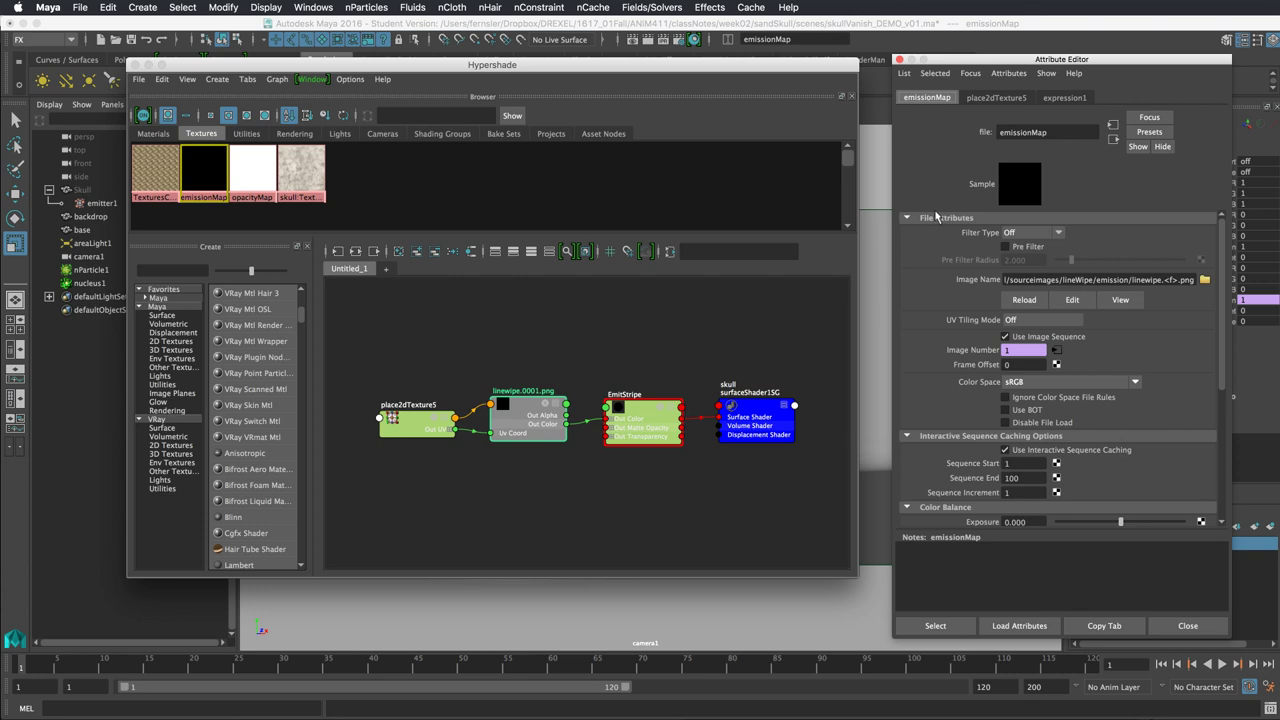
Connect the emissionMap texture to emitter1's Texture Rate, hide the Hypershade and briefly test-play the simulation, returning to frame 1.
{"action": "left_click_drag", "start_coordinate": [814, 76], "coordinate": [886, 79]}
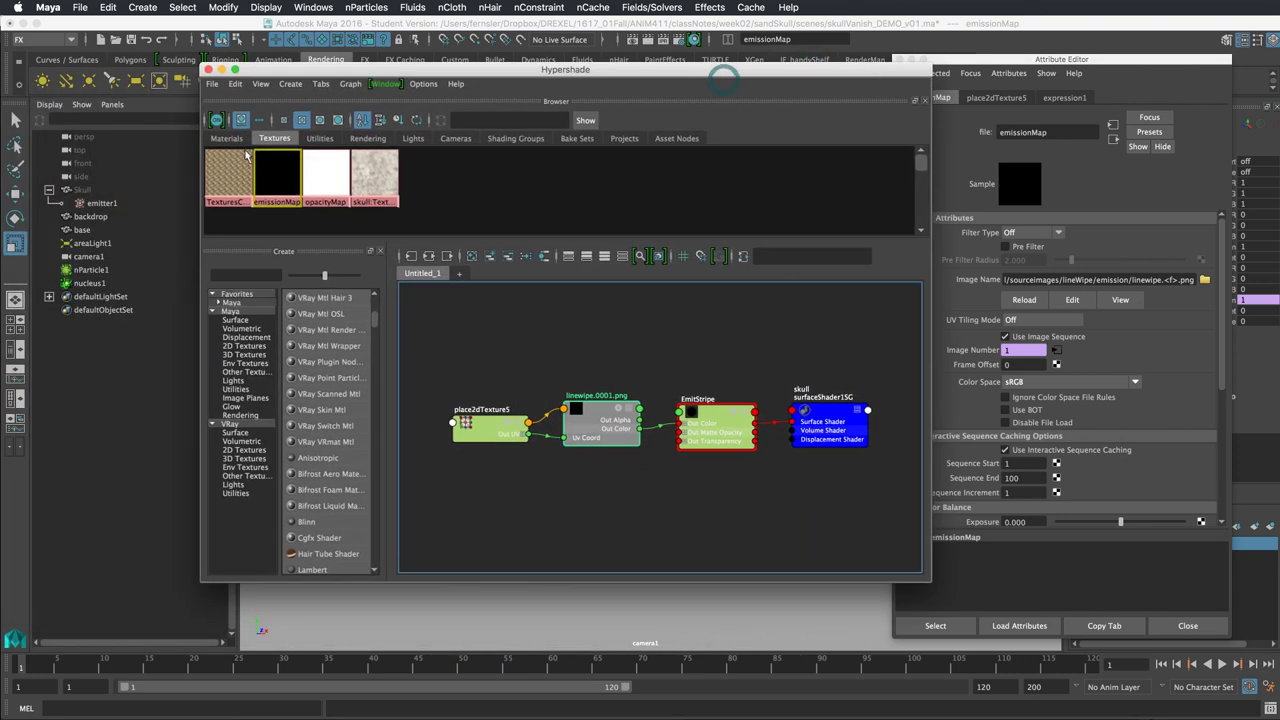
{"action": "left_click", "coordinate": [108, 200]}
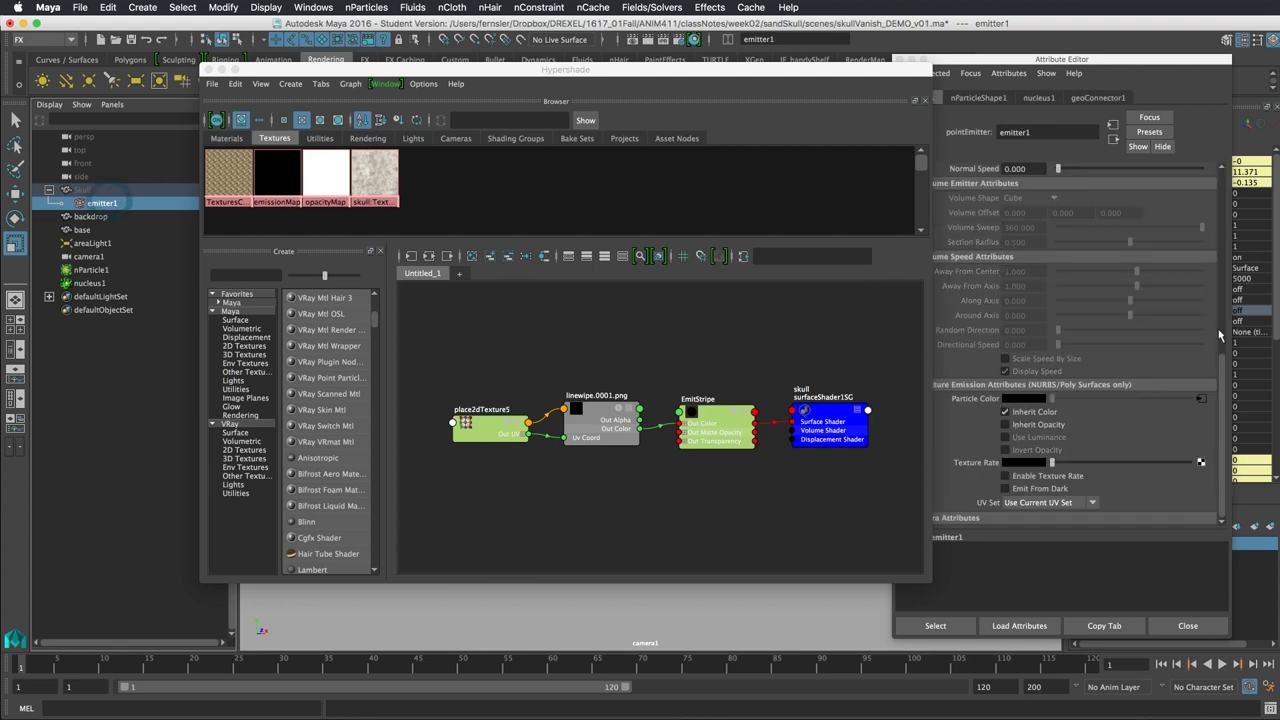
{"action": "left_click", "coordinate": [1222, 364]}
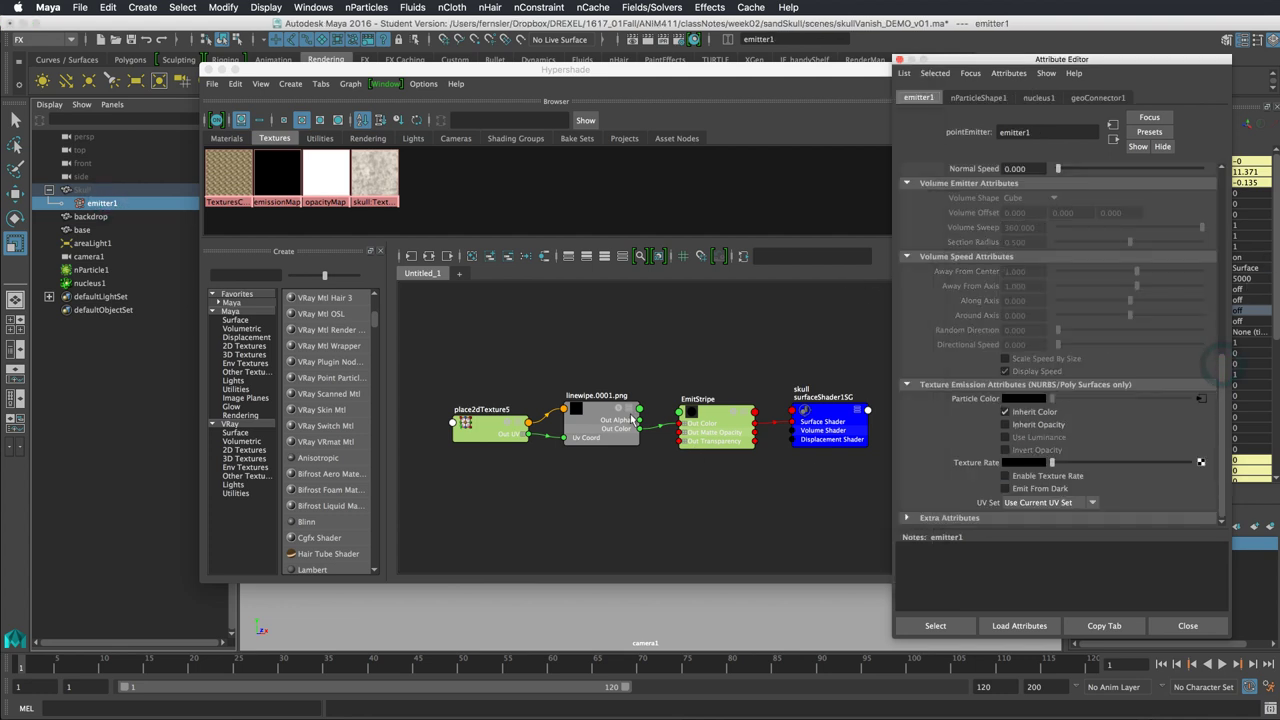
{"action": "middle_click_drag", "start_coordinate": [600, 414], "coordinate": [990, 462]}
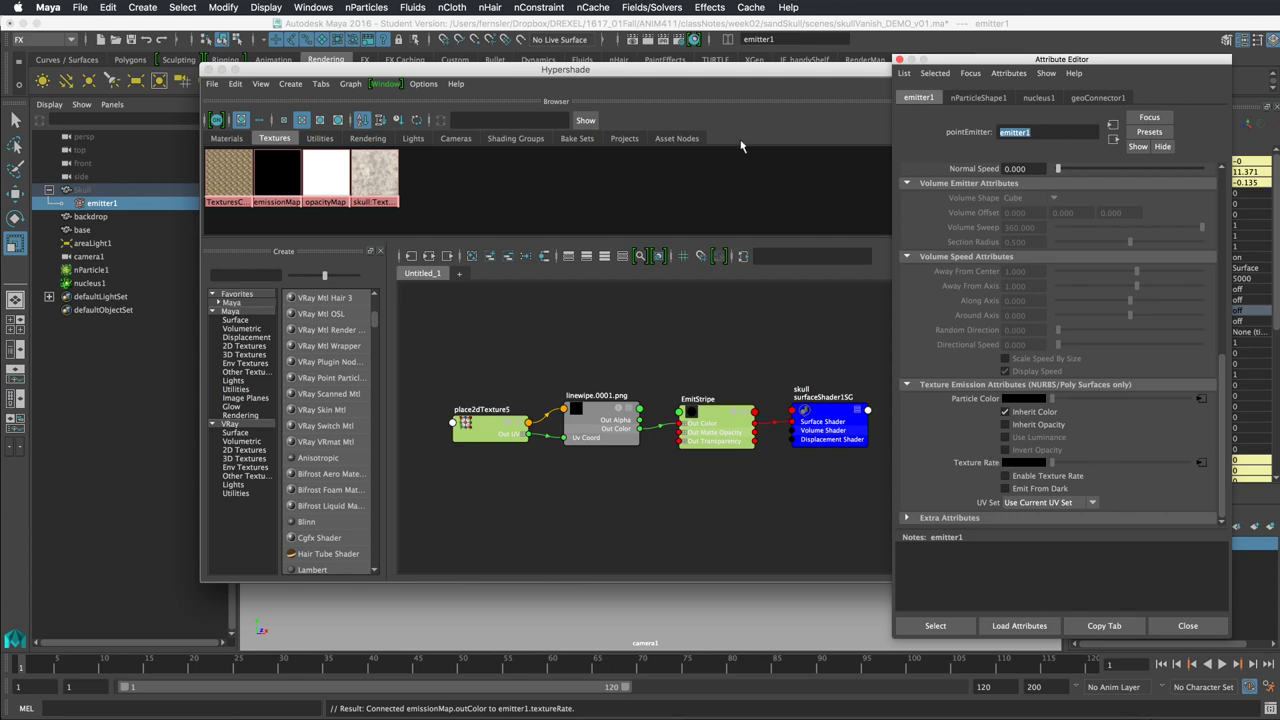
{"action": "double_click", "coordinate": [767, 74]}
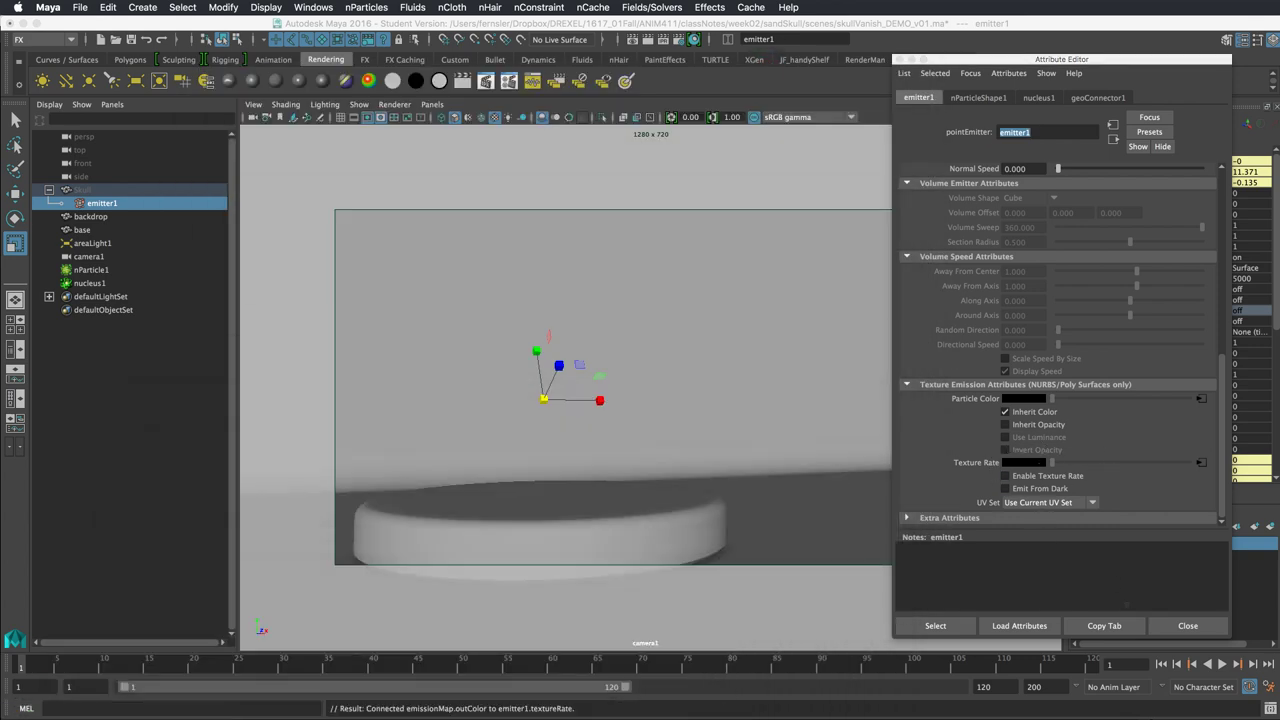
{"action": "left_click", "coordinate": [1222, 664]}
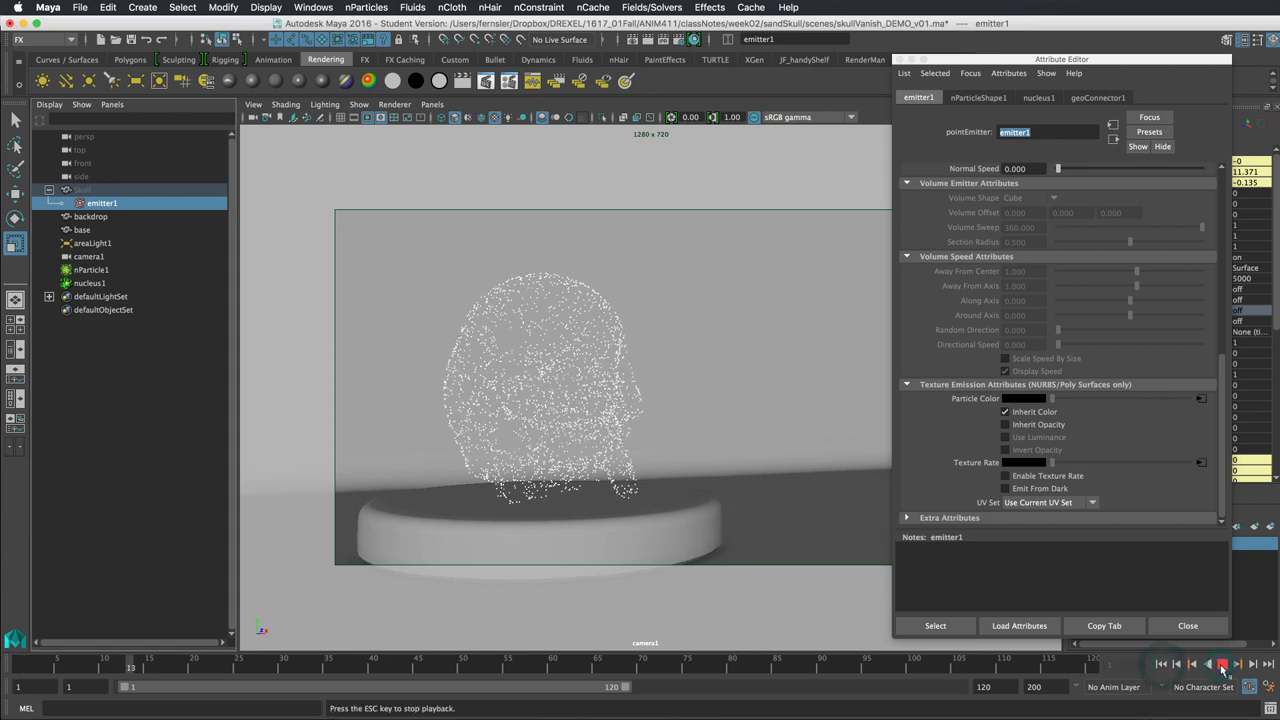
{"action": "left_click", "coordinate": [1161, 664]}
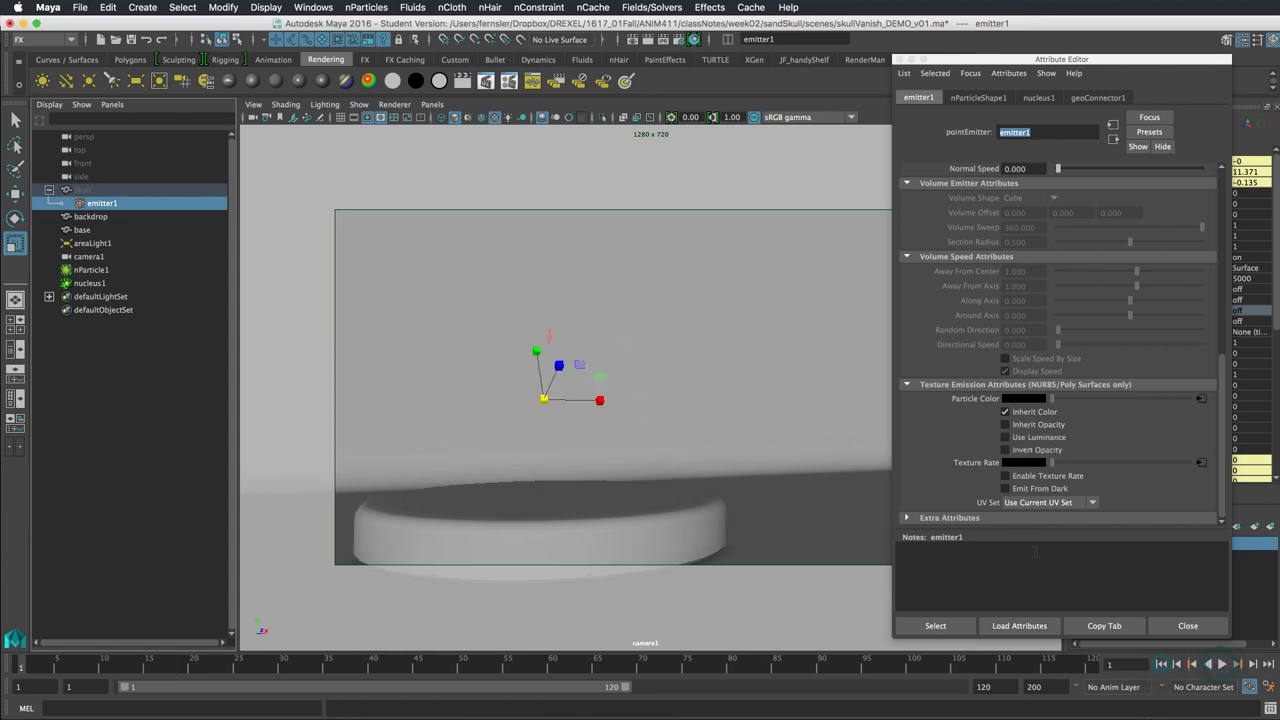
Turn on Enable Texture Rate for emitter1 and play the simulation from frame 1 to frame 91.
{"action": "left_click", "coordinate": [1018, 479]}
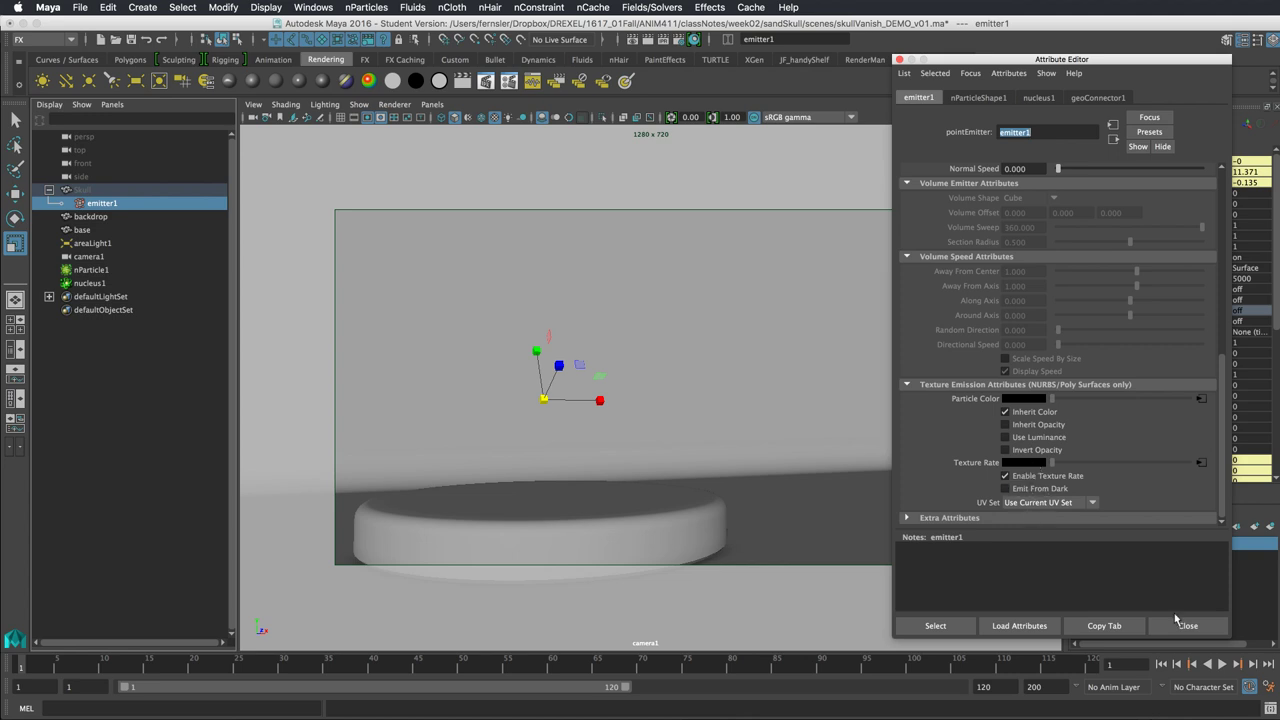
{"action": "left_click", "coordinate": [1163, 664]}
{"action": "left_click", "coordinate": [1222, 664]}
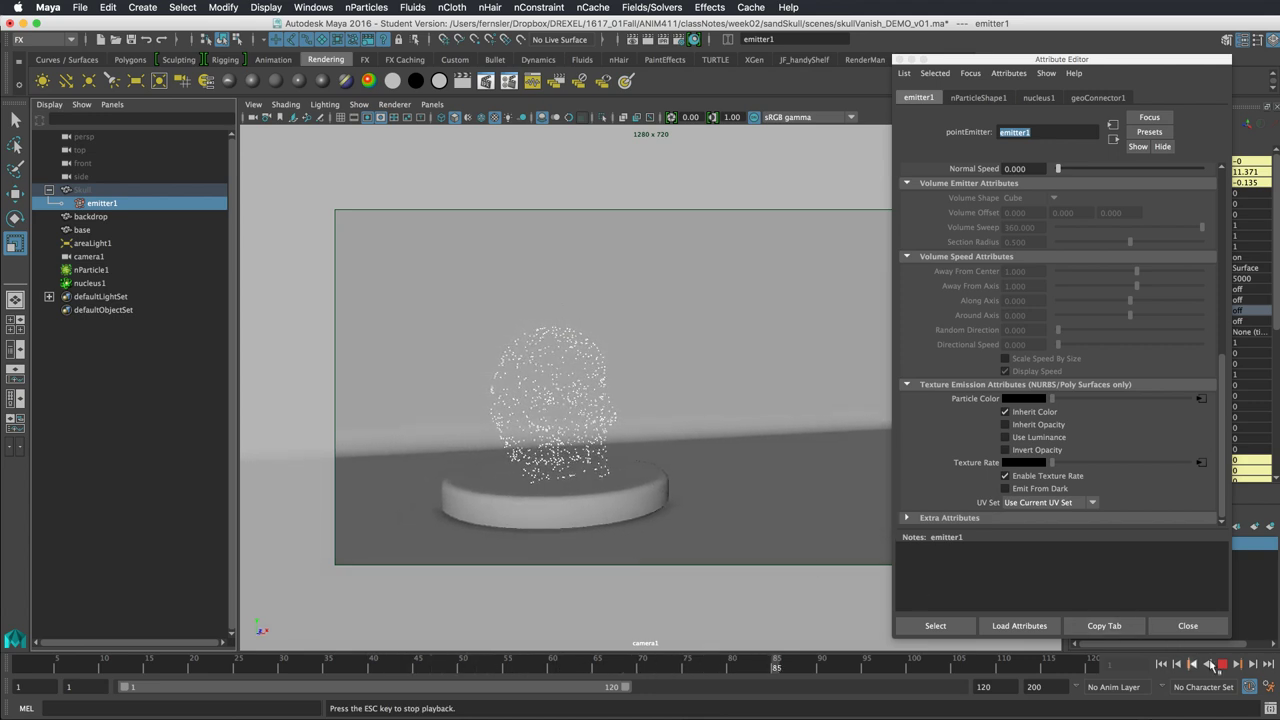
{"action": "key", "text": "Escape"}
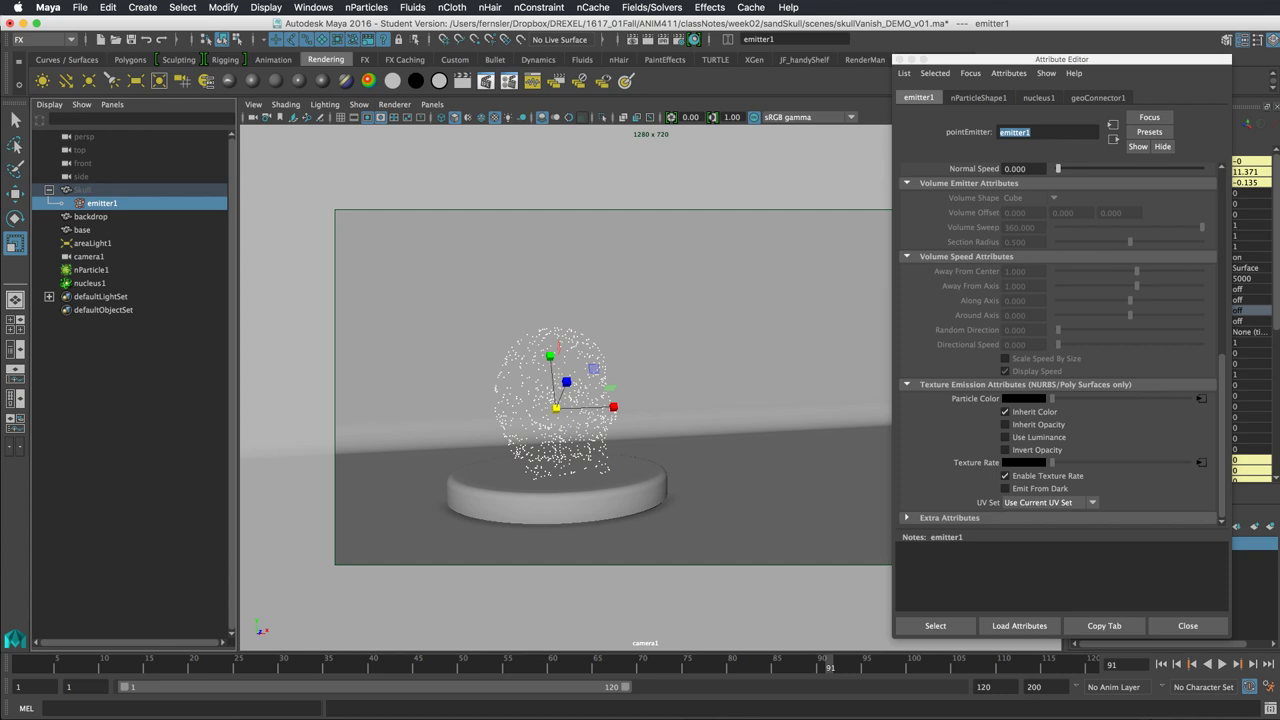
Switch to Photoshop, show the white-stripe layer above the Background noise, and set its blending mode to Multiply.
{"action": "key", "text": "super+Tab"}
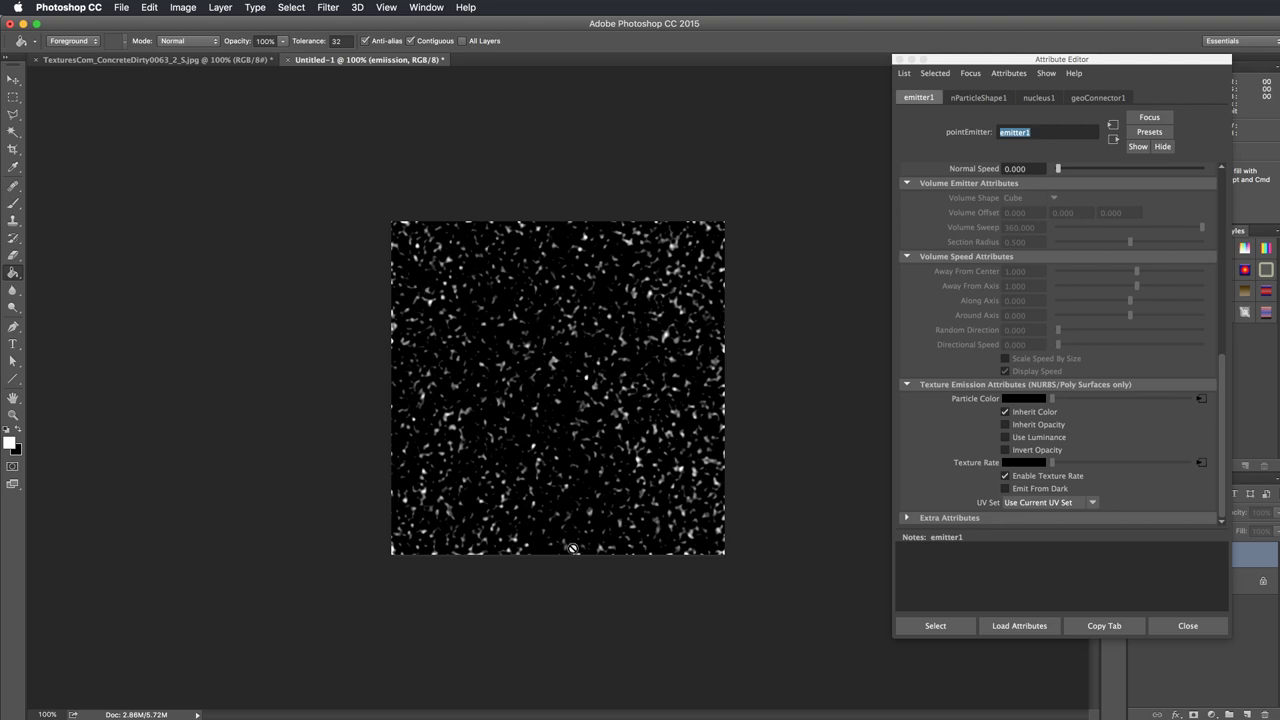
{"action": "double_click", "coordinate": [995, 62]}
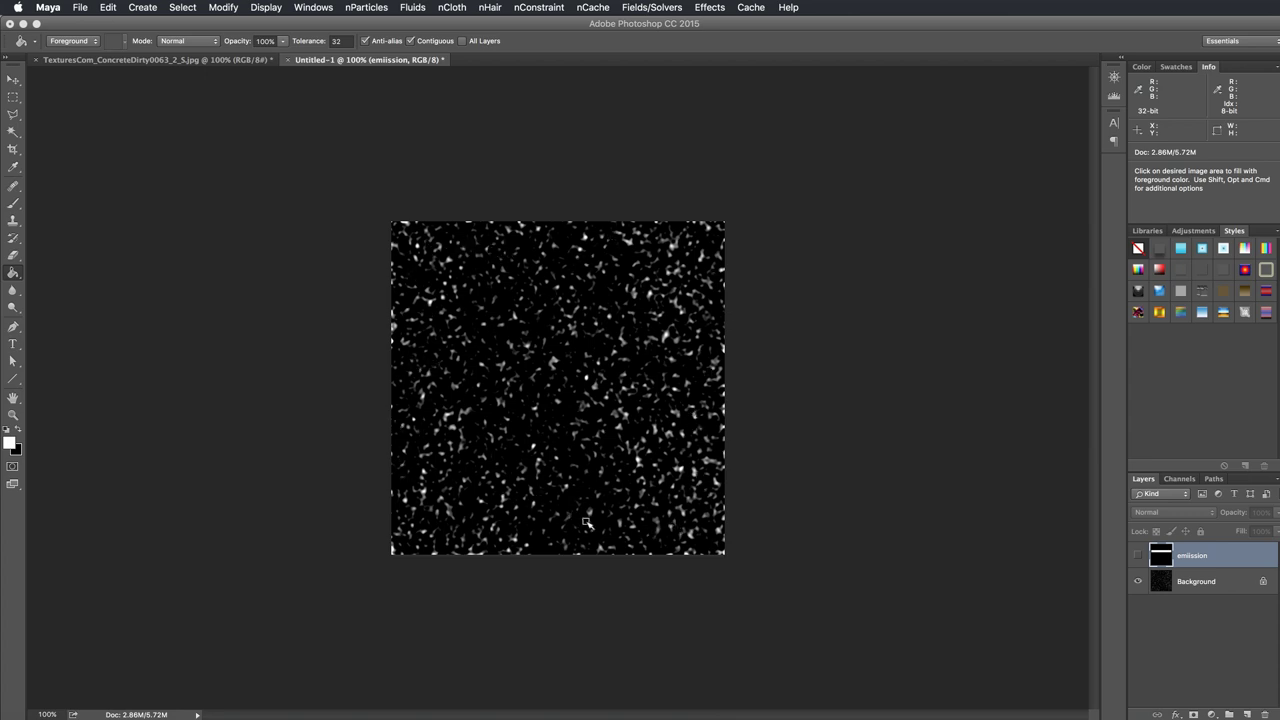
{"action": "left_click", "coordinate": [1138, 556]}
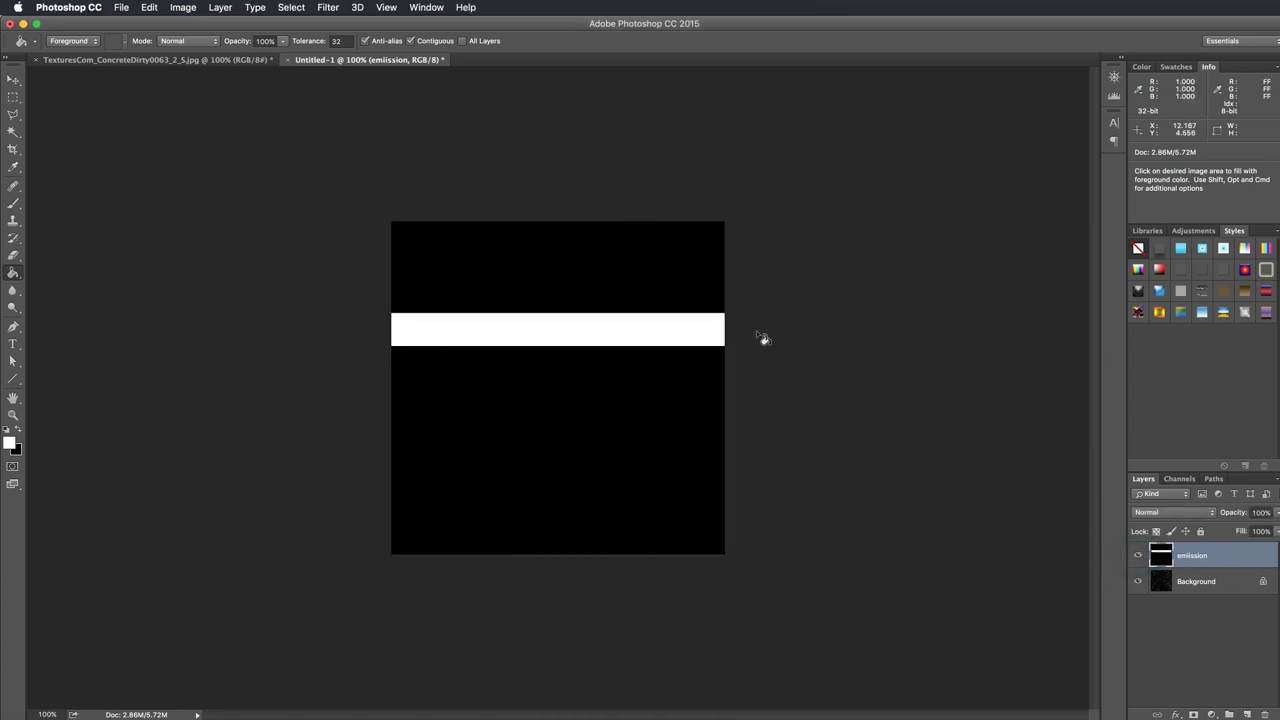
{"action": "left_click", "coordinate": [1178, 512]}
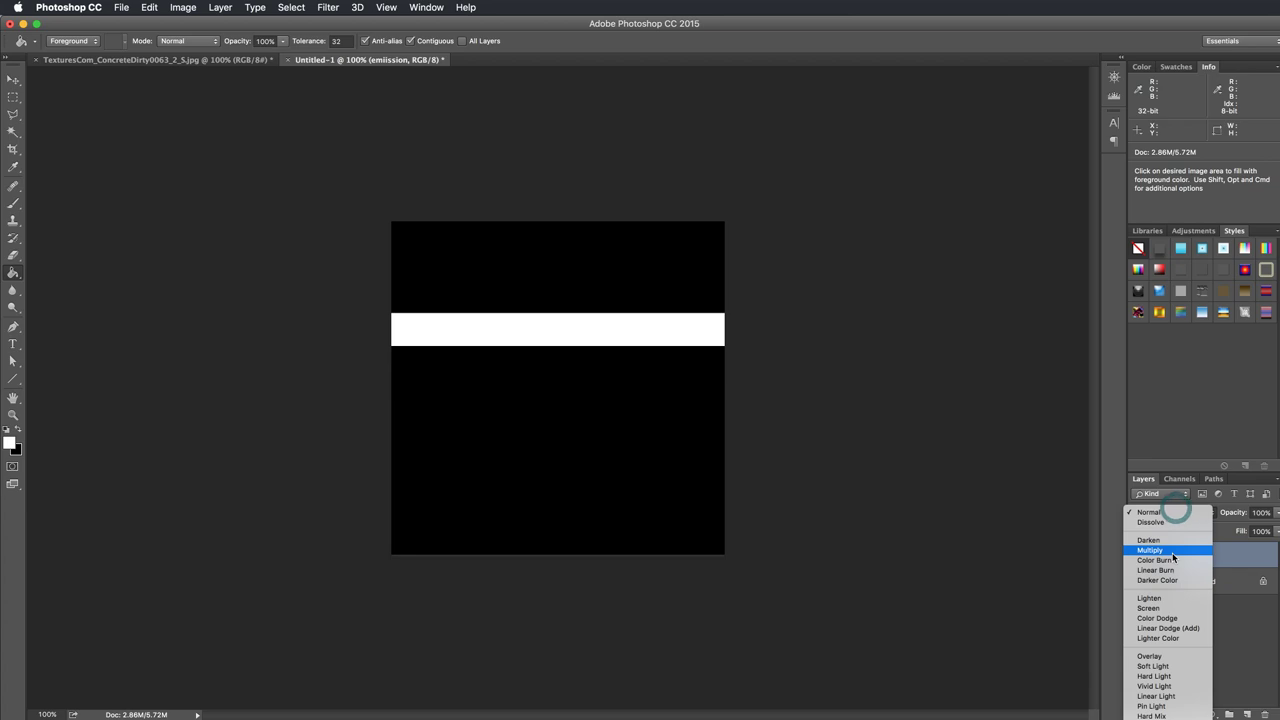
{"action": "left_click", "coordinate": [1191, 553]}
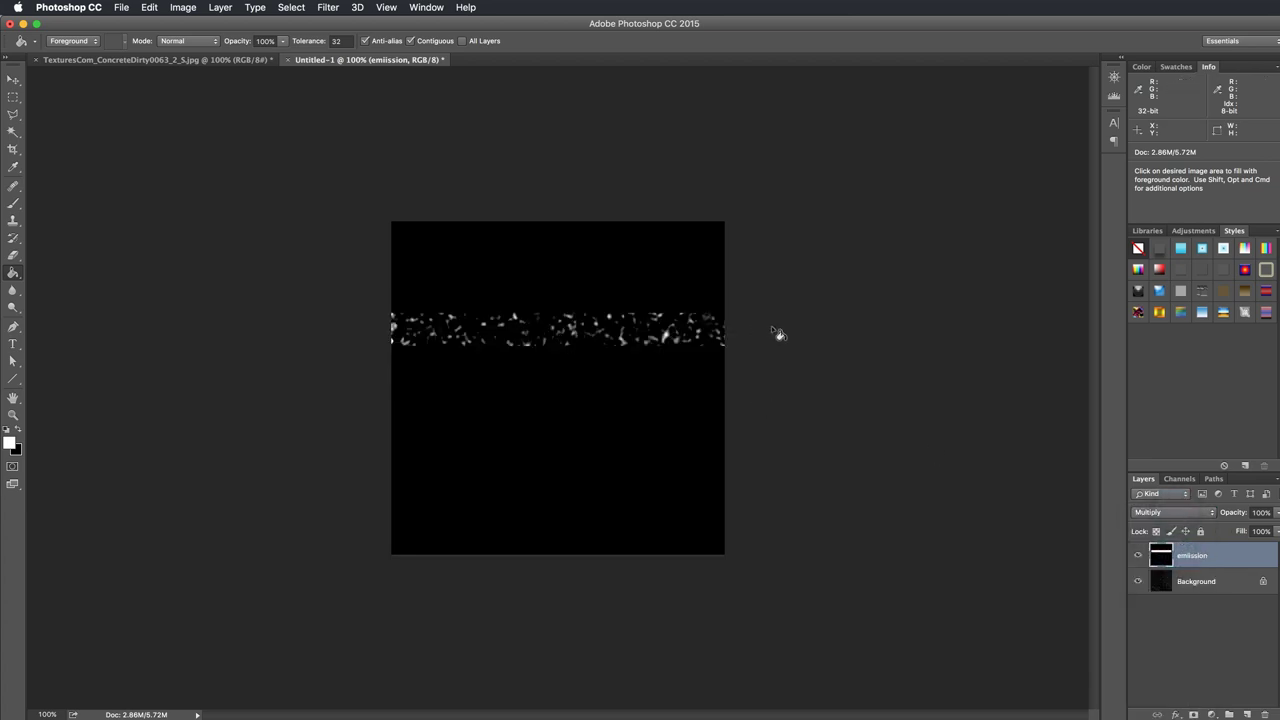
Hide and reshow the multiplied stripe layer to compare it with the full noise texture, and switch back to Maya.
{"action": "left_click", "coordinate": [1138, 556]}
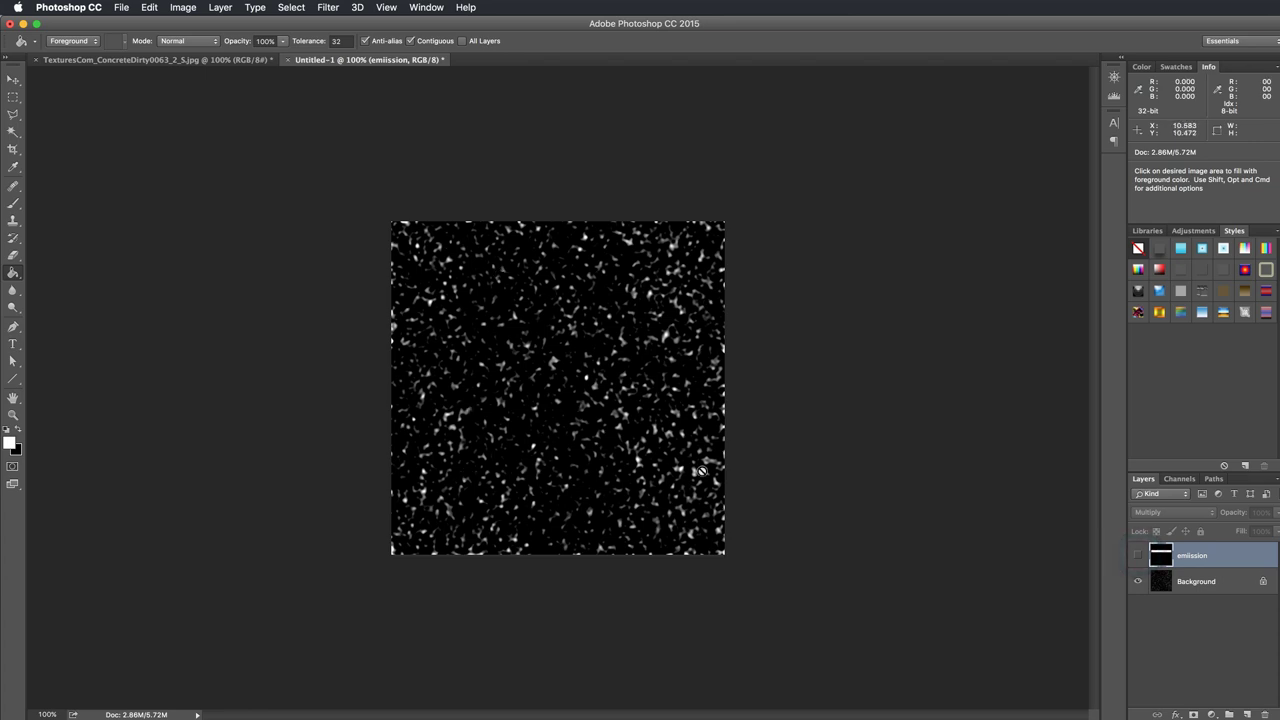
{"action": "left_click", "coordinate": [1139, 556]}
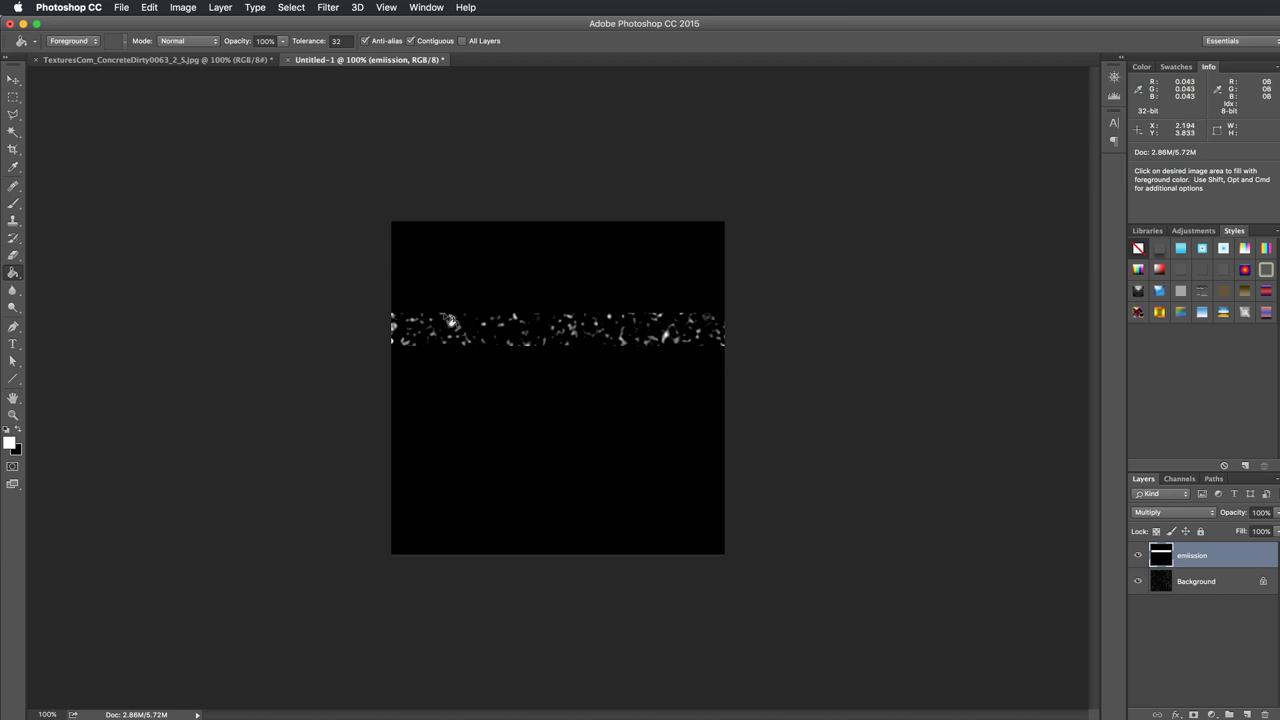
{"action": "key", "text": "super+Tab"}
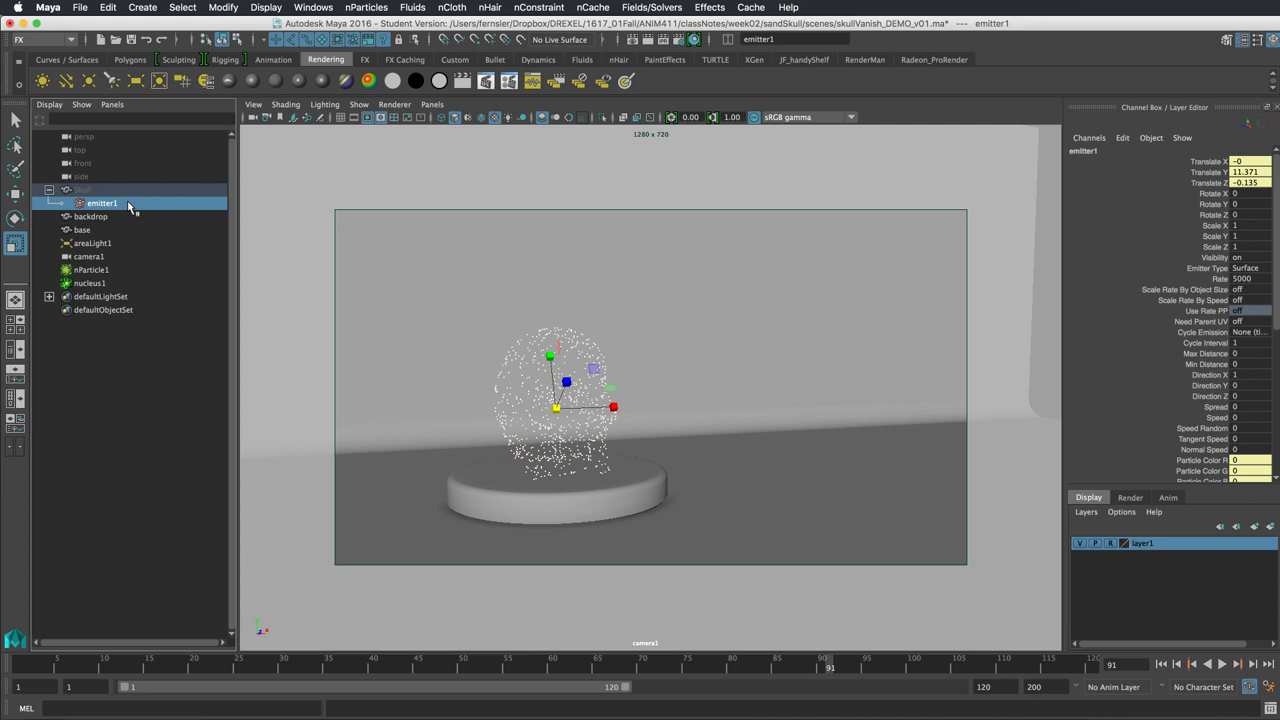
Set emitter1's Rate (Particles/Sec) to 500000 and play the simulation from frame 1 to frame 85.
{"action": "key", "text": "ctrl+a"}
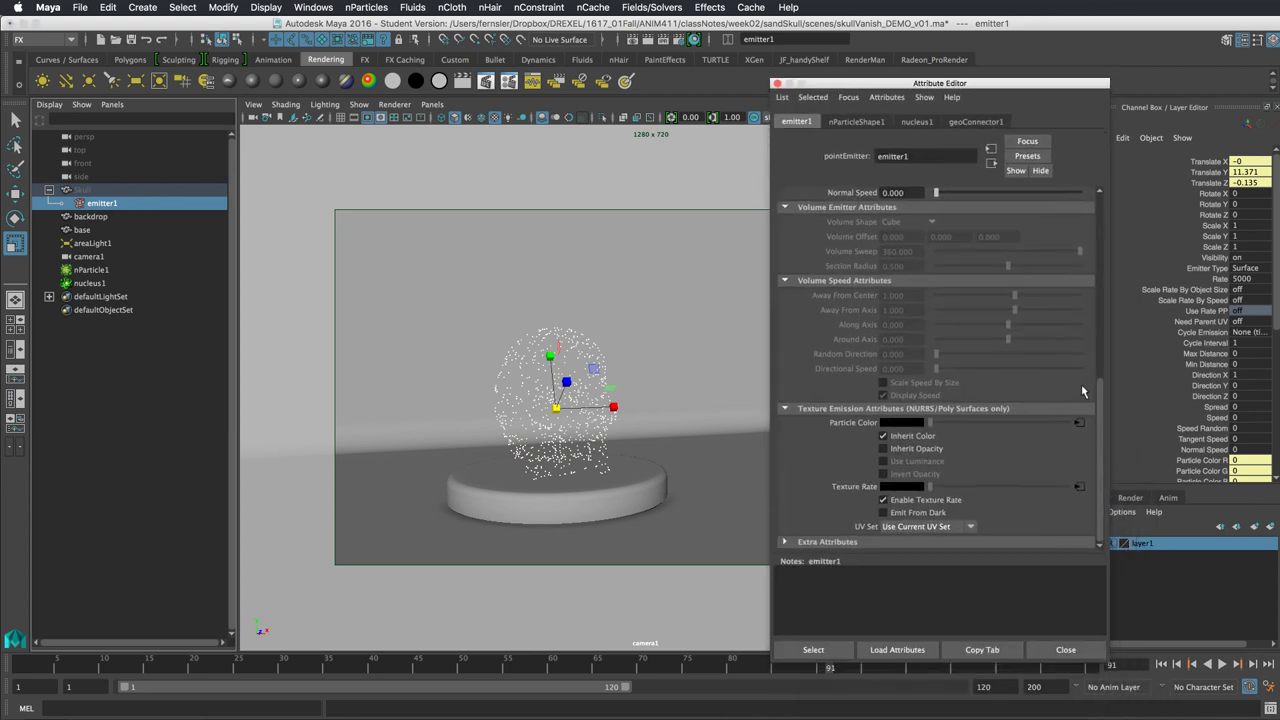
{"action": "scroll", "coordinate": [1101, 389], "scroll_direction": "up", "scroll_amount": 10}
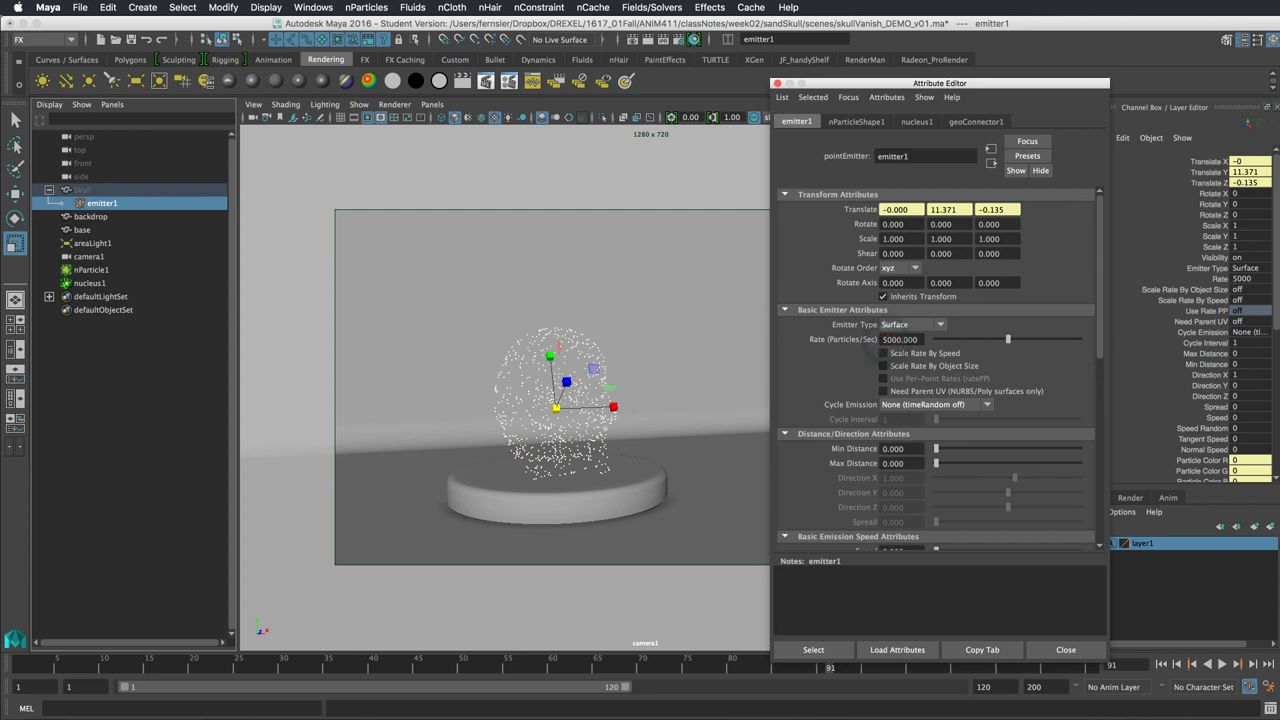
{"action": "key", "text": "super+a"}
{"action": "left_click", "coordinate": [1161, 663]}
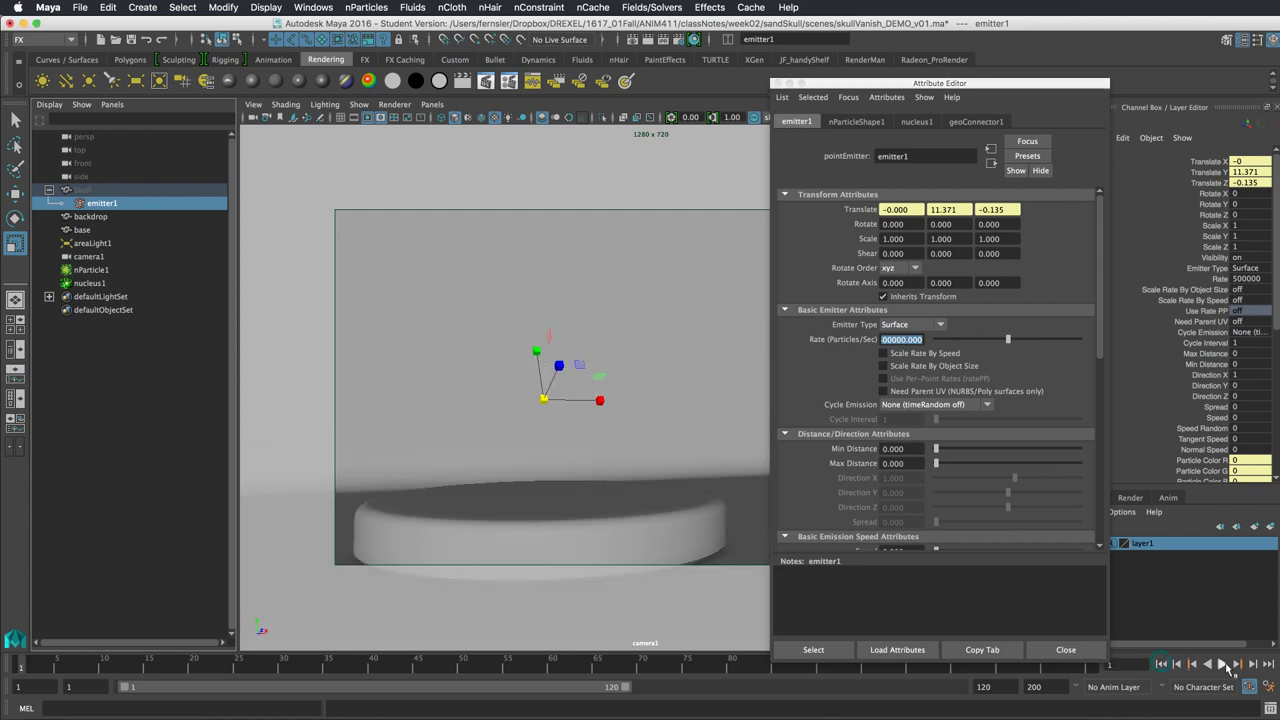
{"action": "left_click", "coordinate": [1224, 665]}
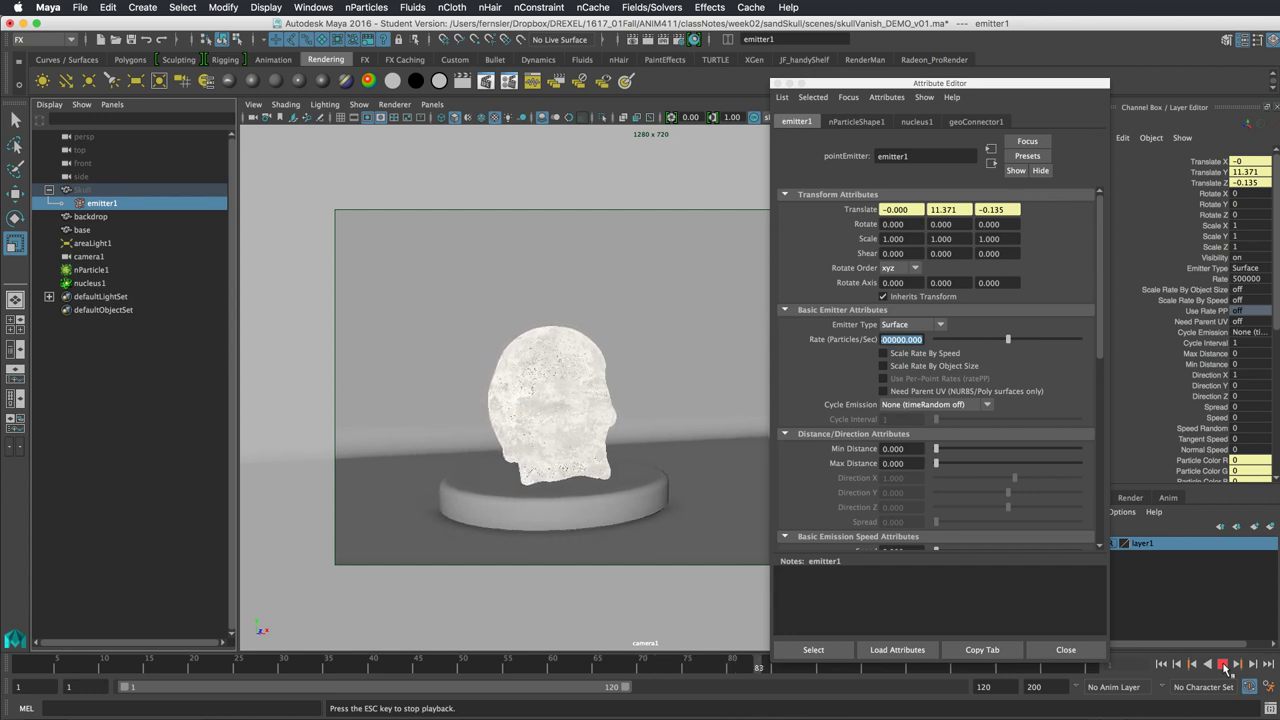
{"action": "left_click", "coordinate": [1222, 664]}
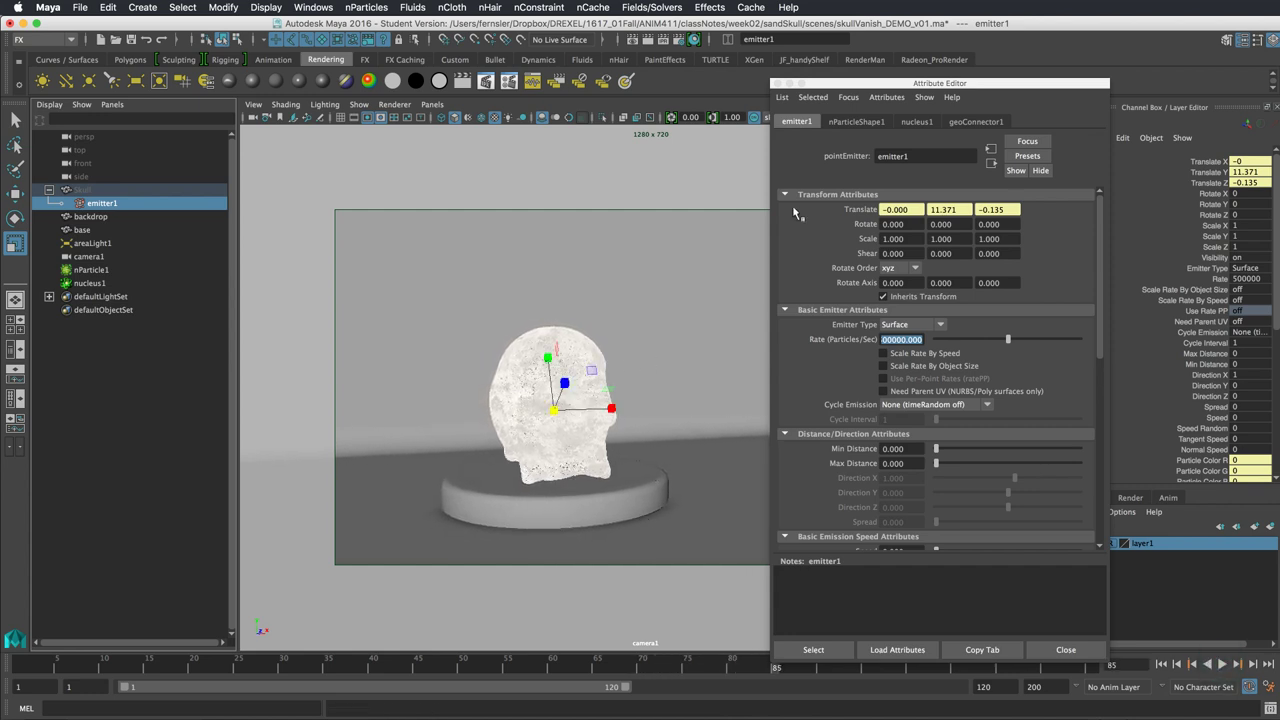
Move the Attribute Editor clear of the skull and replay the particle emission from frame 1 to frame 37.
{"action": "mouse_move", "coordinate": [848, 84]}
{"action": "left_mouse_down"}
{"action": "mouse_move", "coordinate": [1010, 155]}
{"action": "mouse_move", "coordinate": [744, 263]}
{"action": "mouse_move", "coordinate": [840, 92]}
{"action": "mouse_move", "coordinate": [862, 83]}
{"action": "left_mouse_up"}
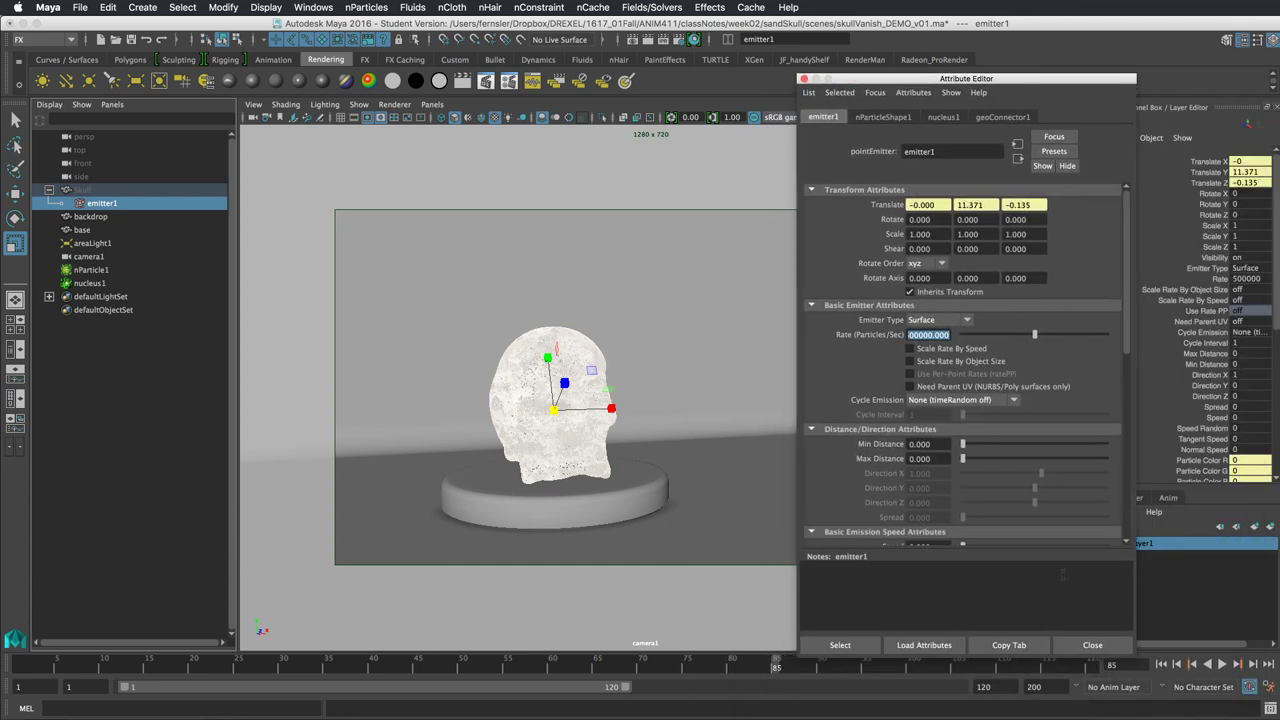
{"action": "left_click", "coordinate": [1161, 664]}
{"action": "left_click", "coordinate": [1222, 664]}
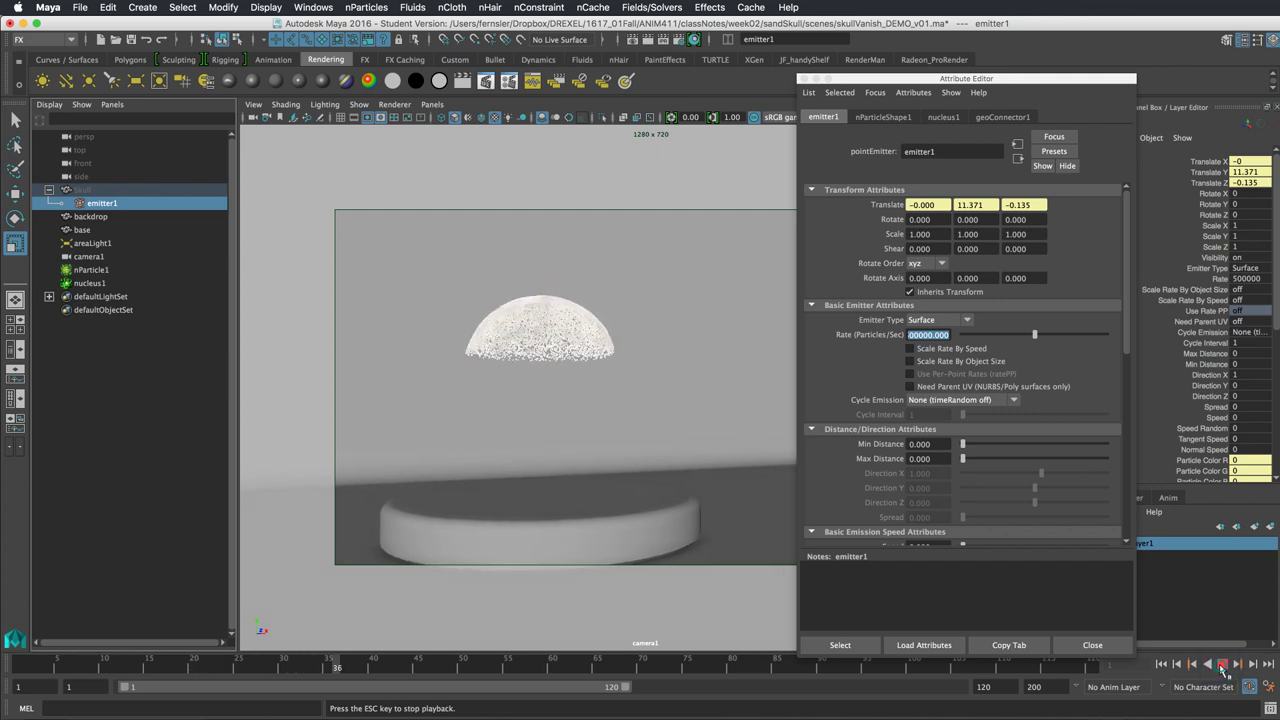
{"action": "key", "text": "Escape"}
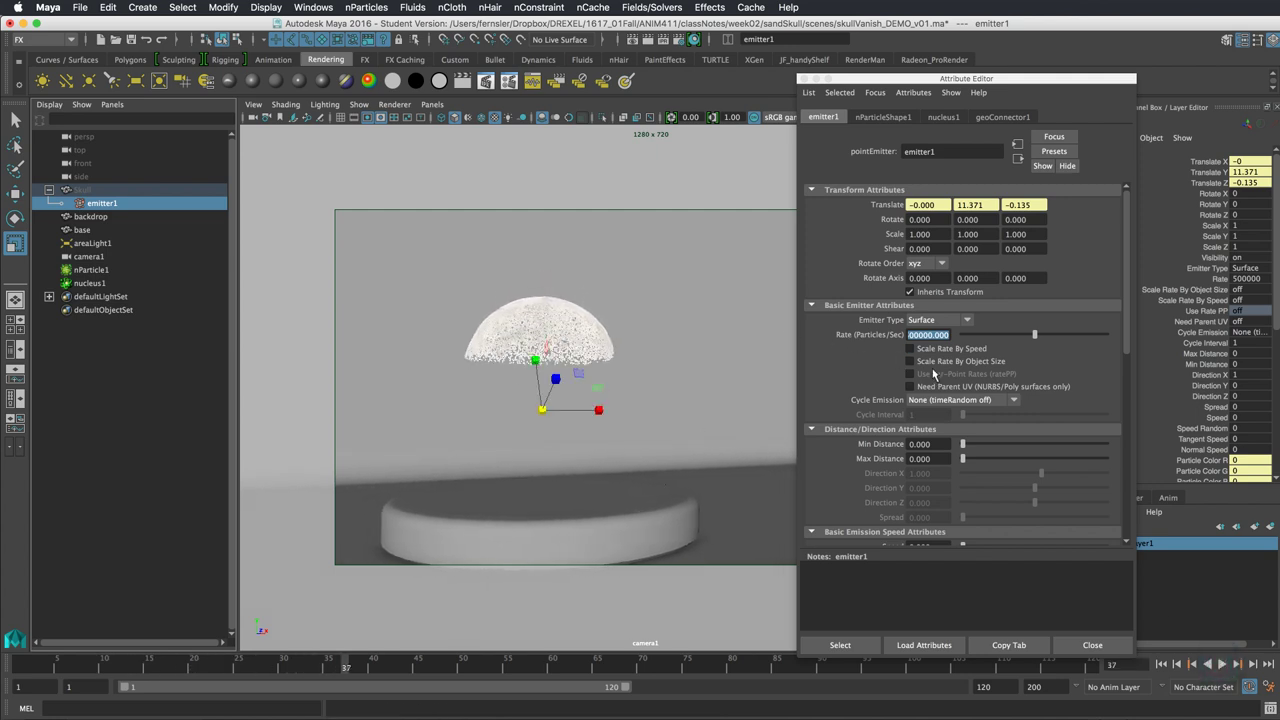
Select the emitted nParticles in the viewport and add a Volume Axis field to them.
{"action": "left_click_drag", "start_coordinate": [863, 84], "coordinate": [1011, 82]}
{"action": "left_click", "coordinate": [527, 320]}
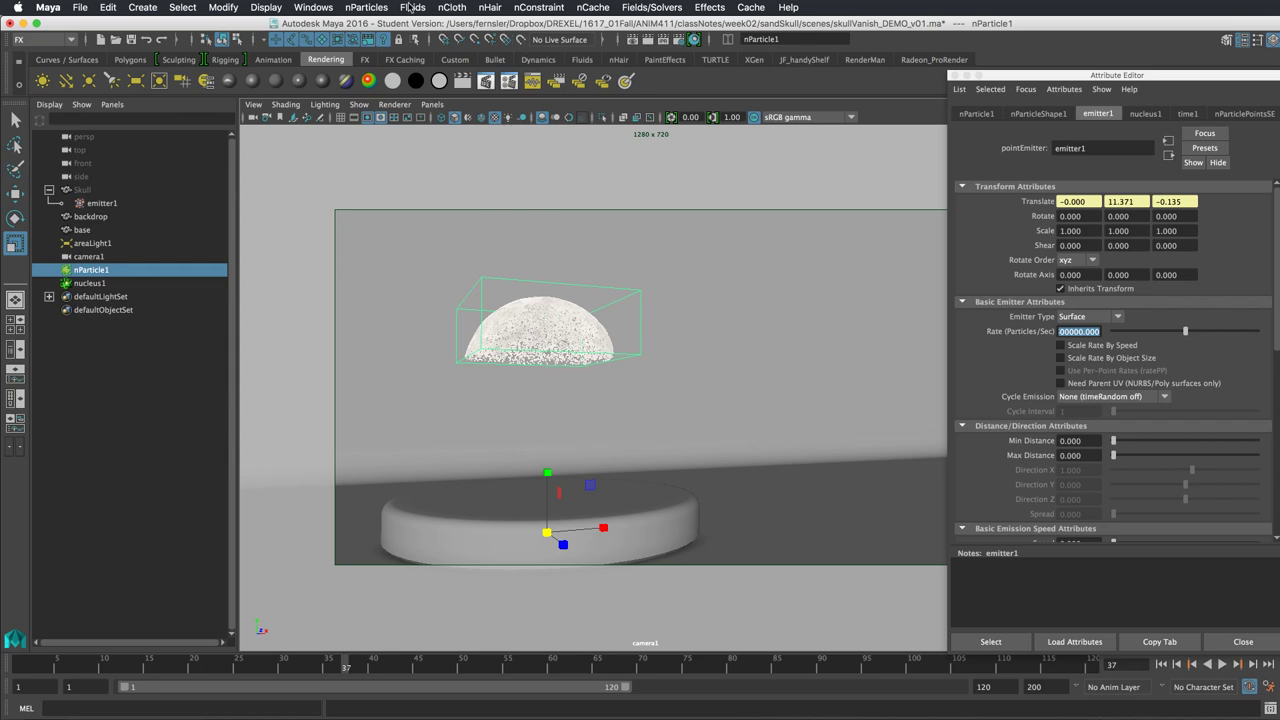
{"action": "left_click", "coordinate": [413, 7]}
{"action": "mouse_move", "coordinate": [484, 7]}
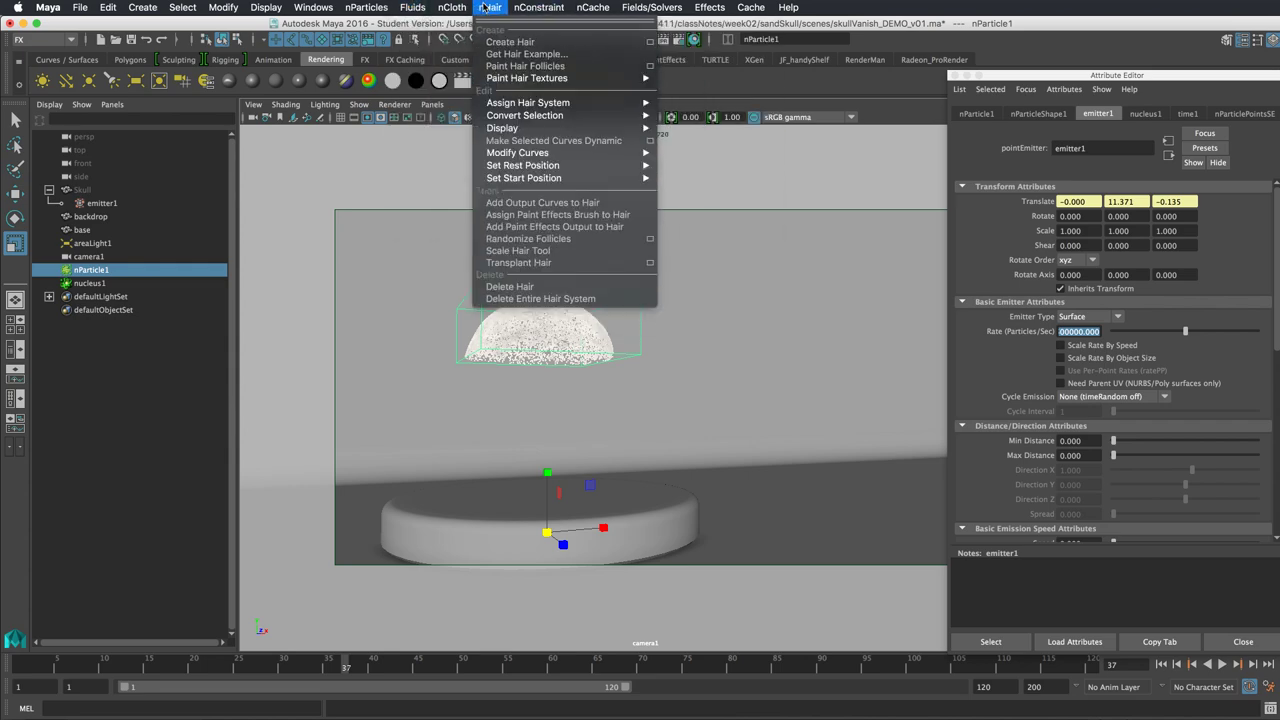
{"action": "mouse_move", "coordinate": [676, 7]}
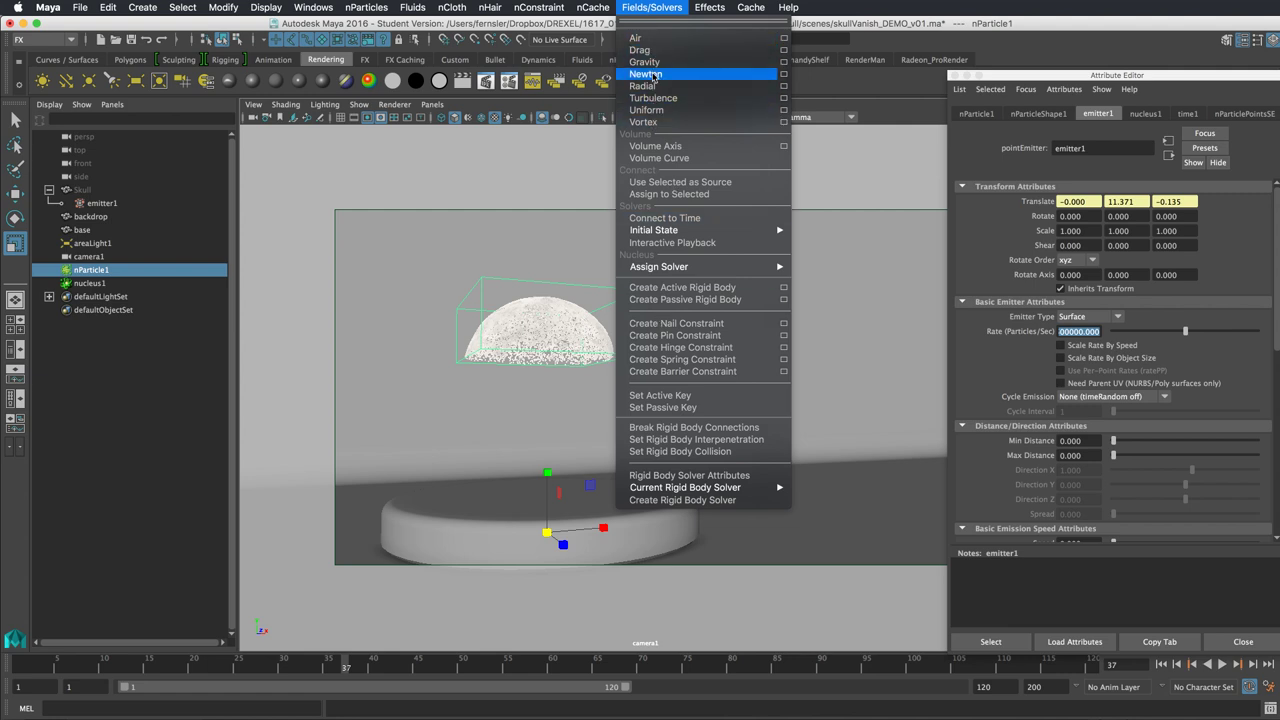
{"action": "left_click", "coordinate": [659, 148]}
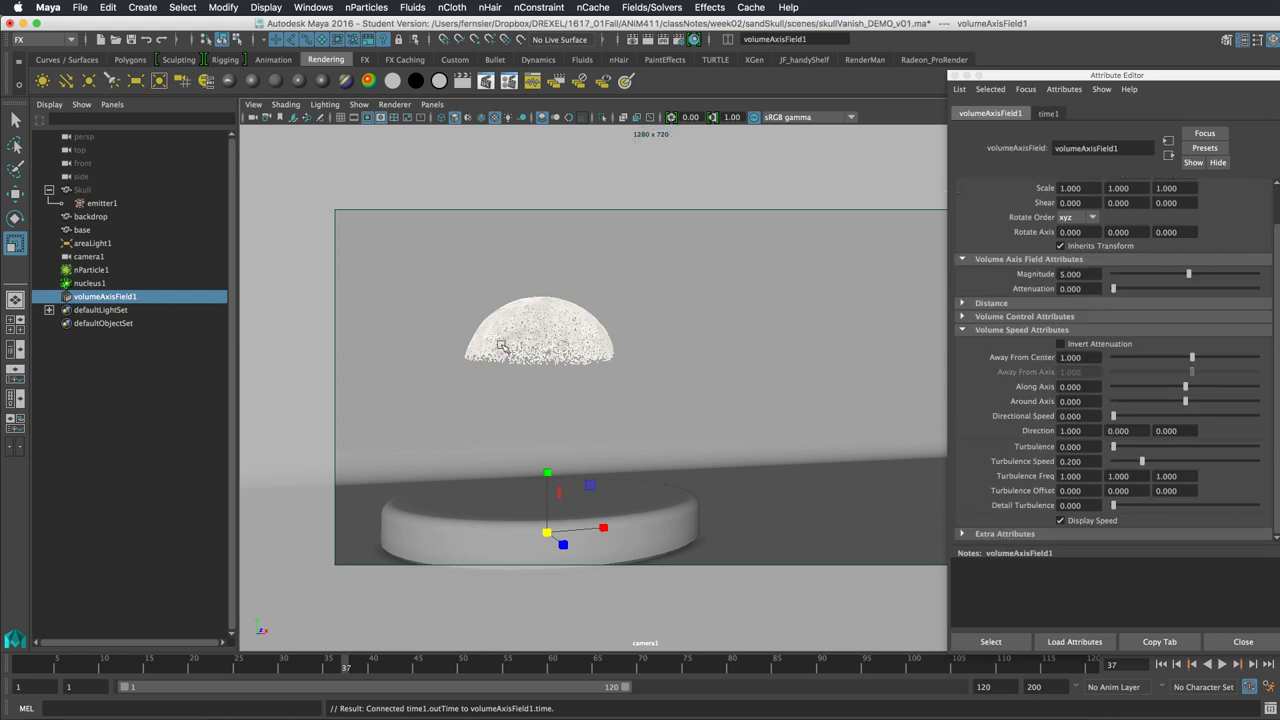
Raise the volume axis field from the base to just below the particle dome, using wireframe display to find it.
{"action": "key", "text": "4"}
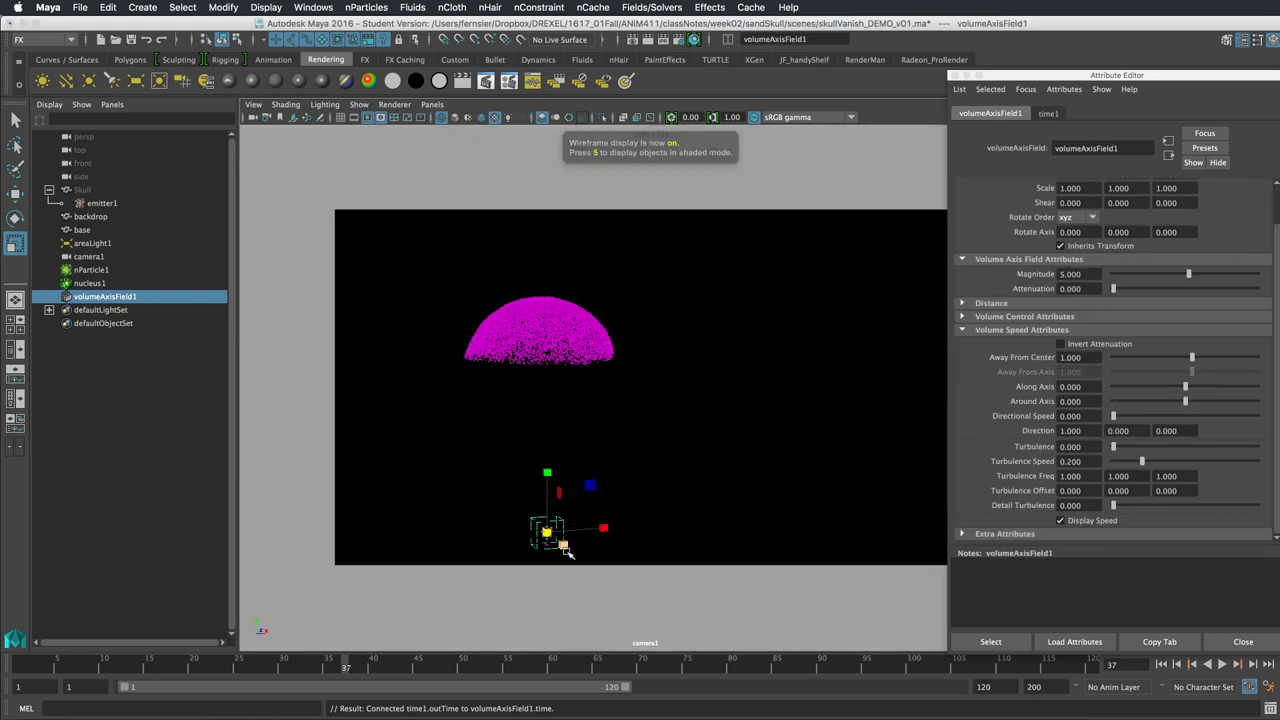
{"action": "key", "text": "2"}
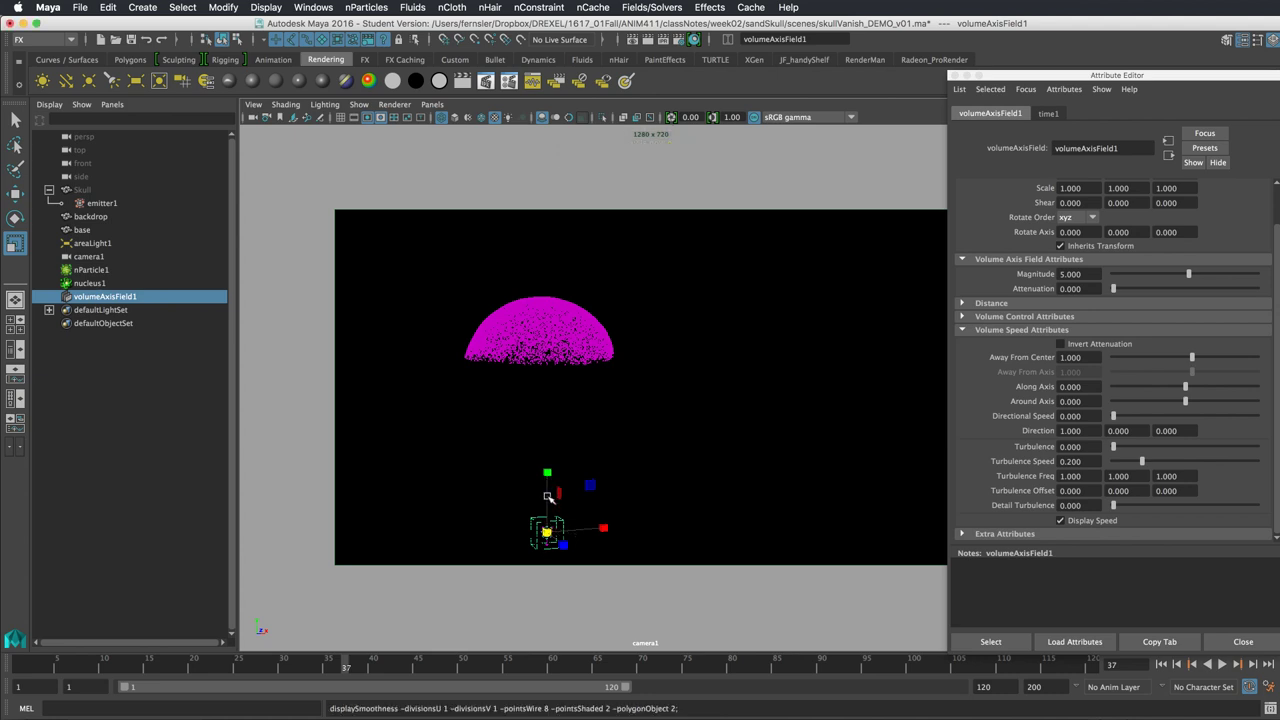
{"action": "key", "text": "w"}
{"action": "left_click_drag", "start_coordinate": [548, 490], "coordinate": [549, 368]}
{"action": "key", "text": "5"}
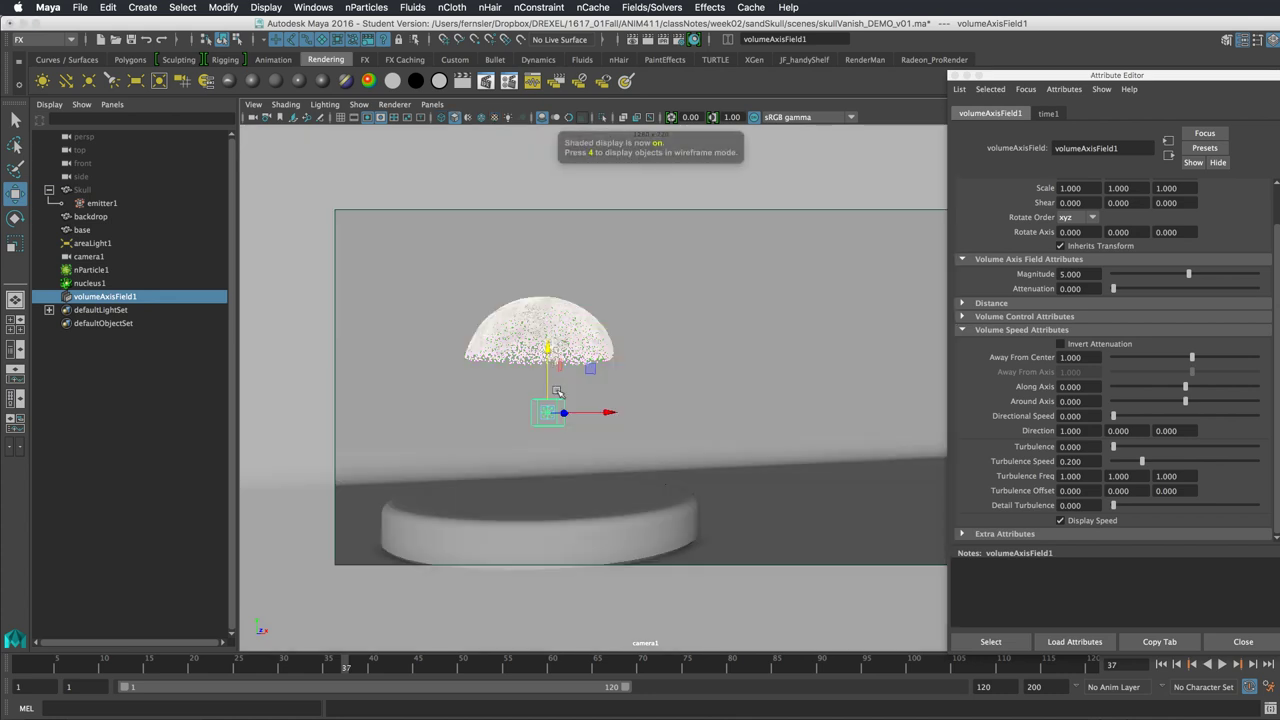
{"action": "key", "text": "6"}
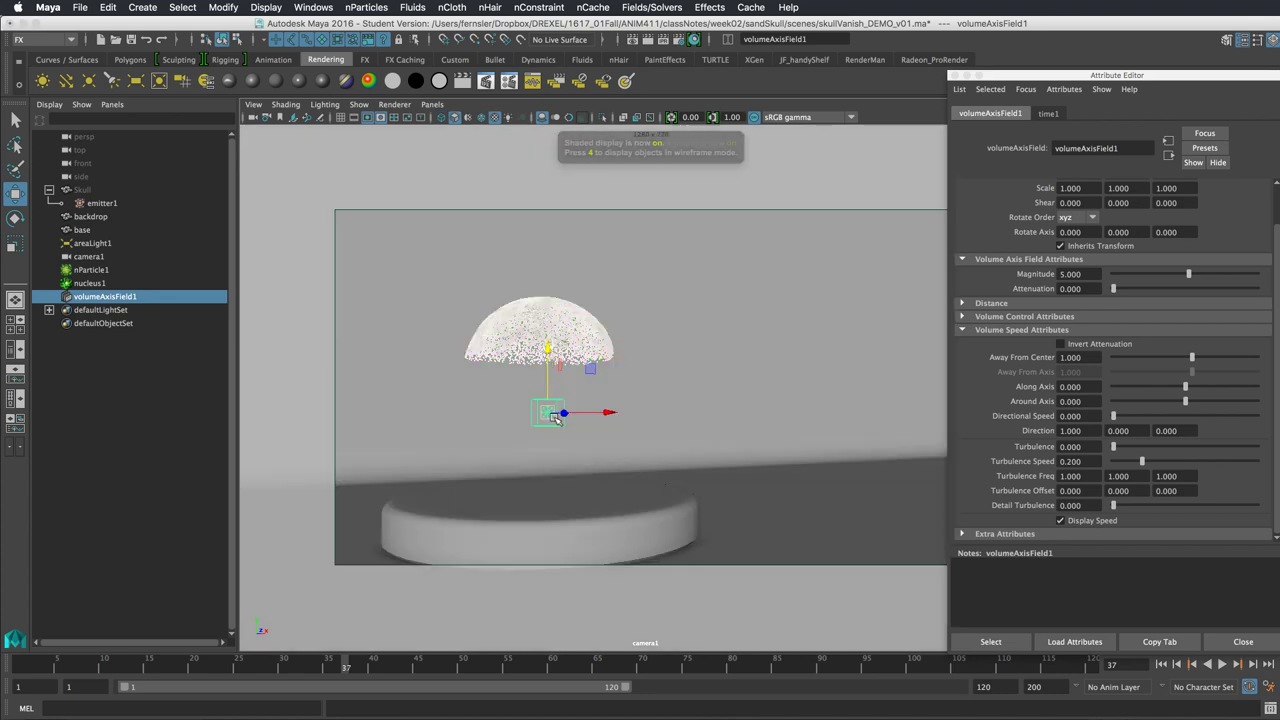
Scale the volume axis field uniformly to about 13.753 so it encloses the skull, and raise it slightly in the perspective view.
{"action": "key", "text": "r"}
{"action": "left_click_drag", "start_coordinate": [548, 412], "coordinate": [1040, 515]}
{"action": "left_click_drag", "start_coordinate": [543, 414], "coordinate": [706, 427]}
{"action": "key", "text": "space"}
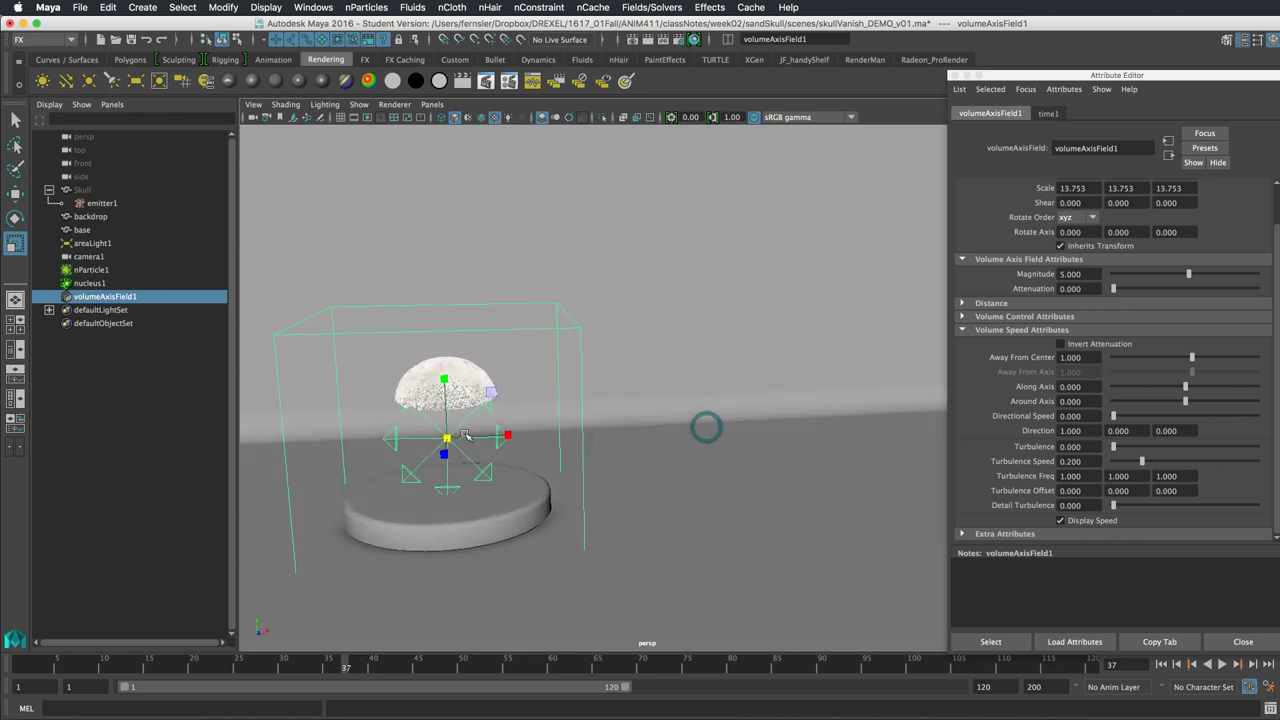
{"action": "key", "text": "w"}
{"action": "left_click_drag", "start_coordinate": [443, 388], "coordinate": [443, 382]}
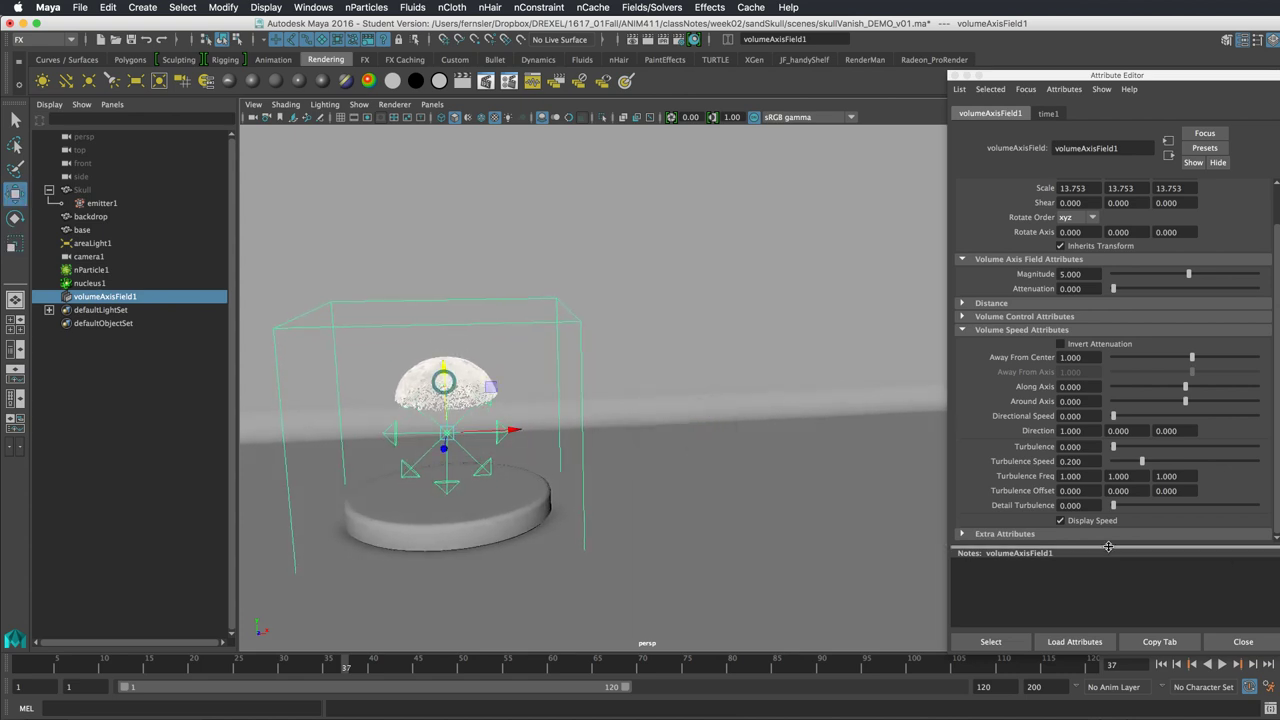
Play the simulation with the volume axis field from frame 1 to frame 71, inspect the particle spread, and return to frame 1.
{"action": "left_click", "coordinate": [1177, 665]}
{"action": "left_click", "coordinate": [1222, 665]}
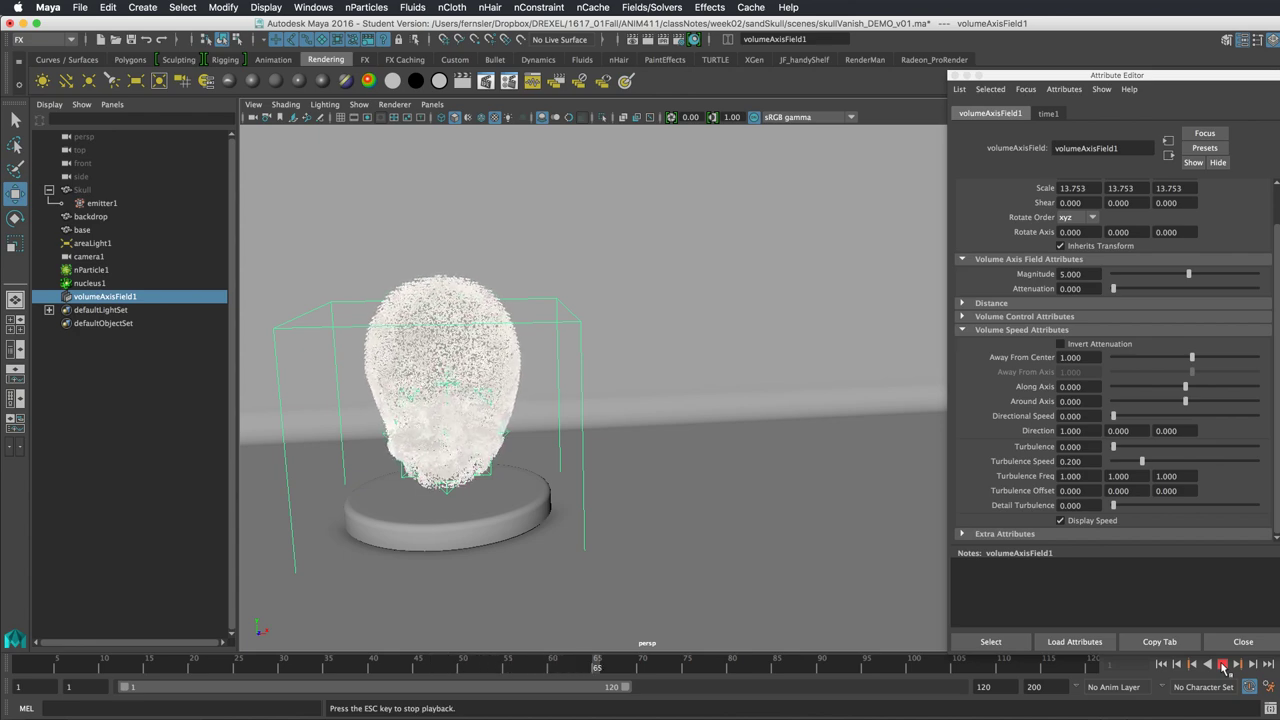
{"action": "left_click", "coordinate": [1222, 665]}
{"action": "left_click_drag", "start_coordinate": [600, 441], "coordinate": [566, 432], "text": "alt"}
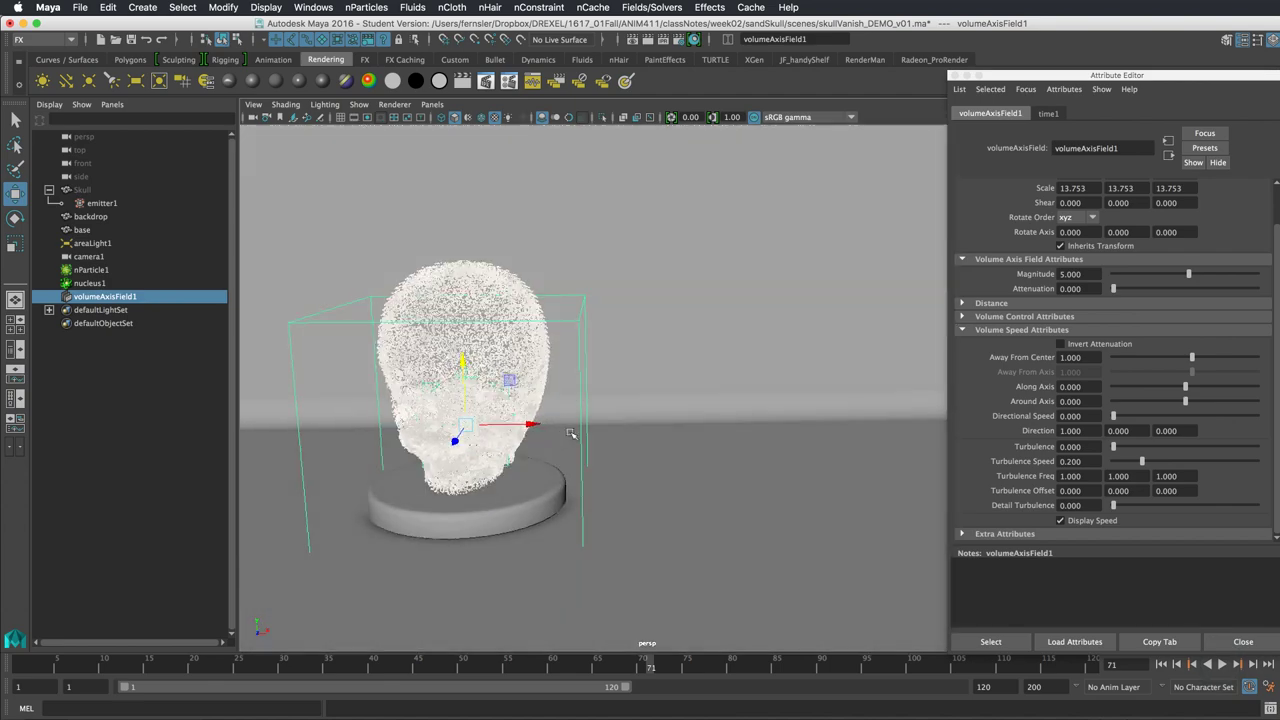
{"action": "left_click", "coordinate": [584, 313]}
{"action": "left_click", "coordinate": [1165, 665]}
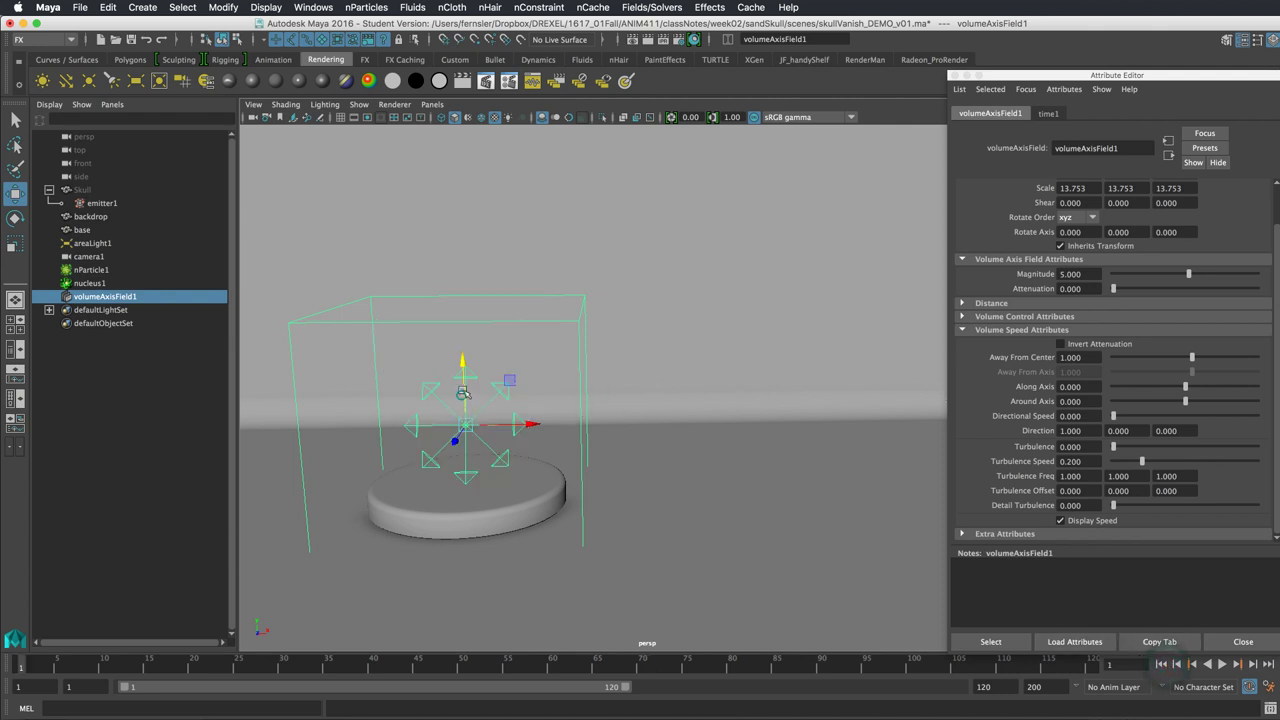
Raise the volume axis field higher above the base along its vertical axis.
{"action": "left_click_drag", "start_coordinate": [463, 370], "coordinate": [463, 327]}
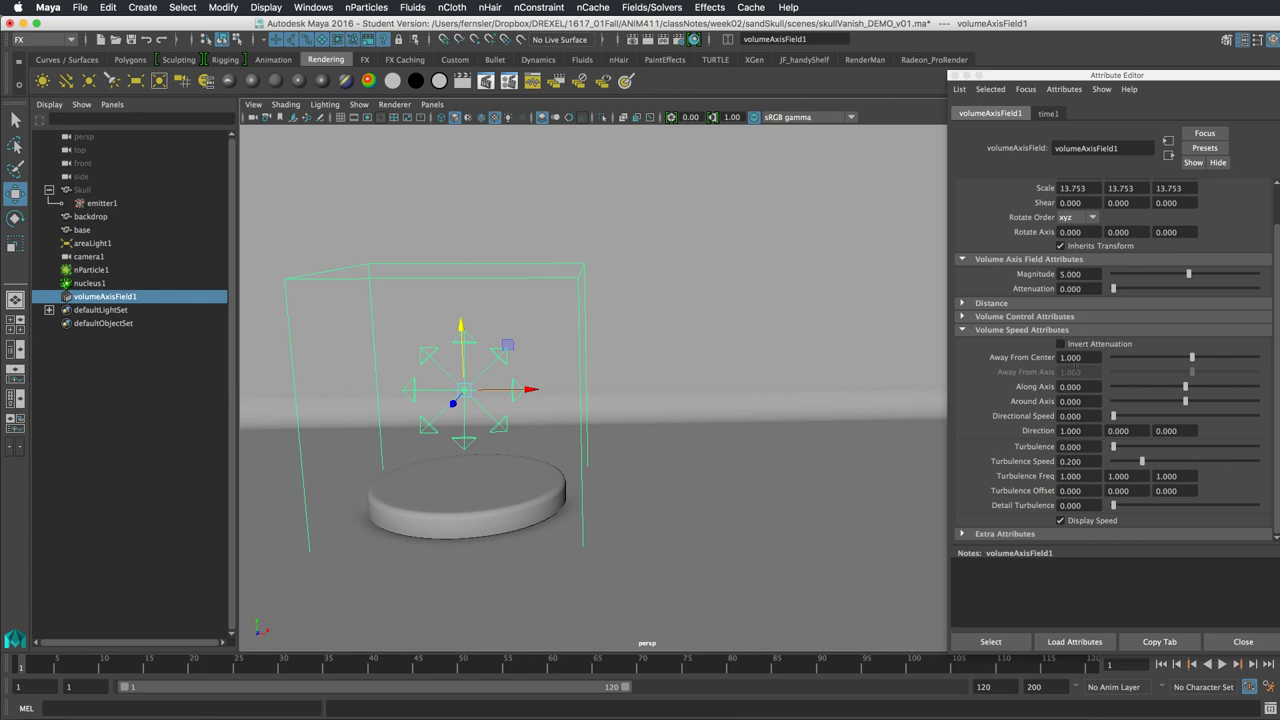
{"action": "left_click", "coordinate": [1000, 261]}
{"action": "left_click", "coordinate": [1000, 291]}
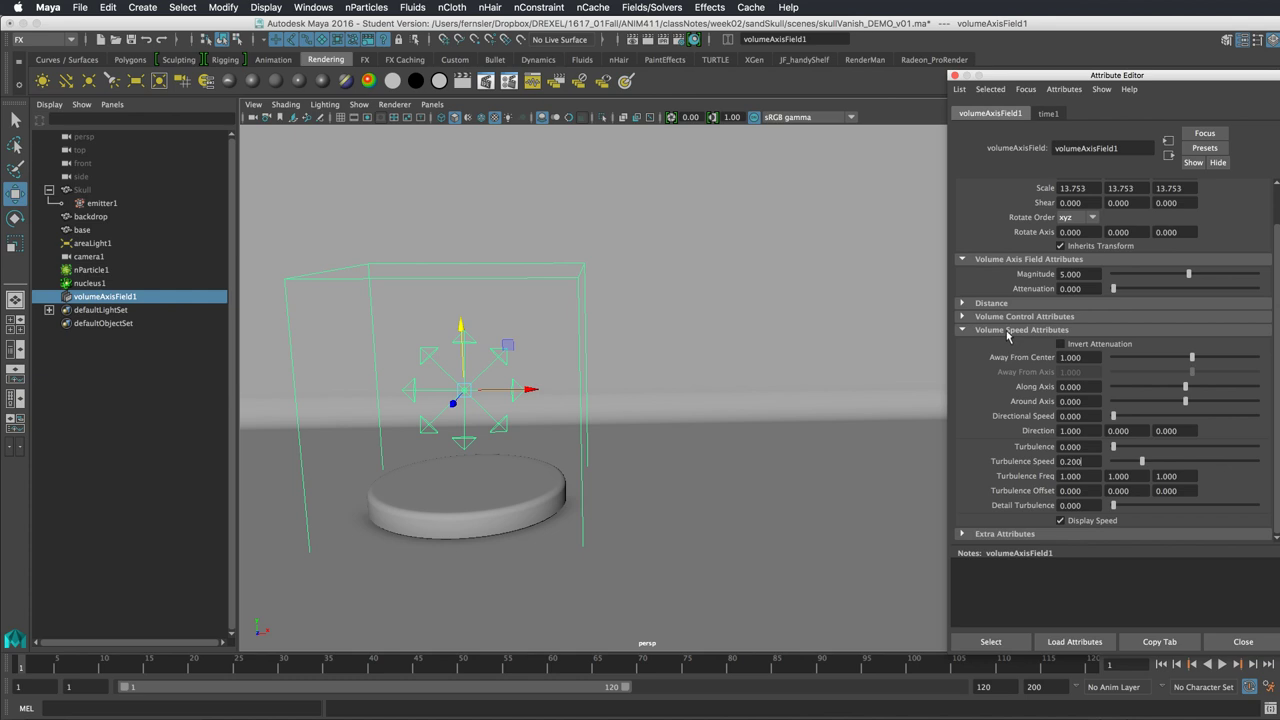
Preview the sphere, cylinder, cone and curve volume shapes for the volume axis field, and return the shape to Cube.
{"action": "left_click", "coordinate": [962, 317]}
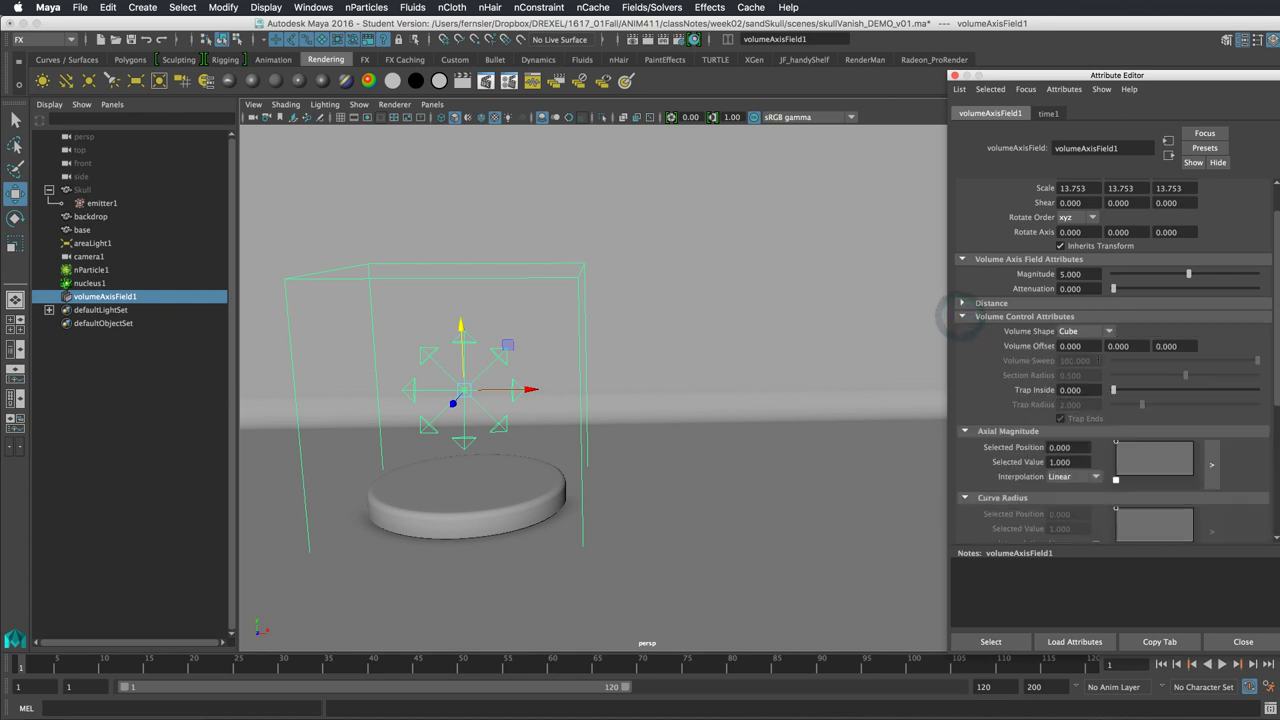
{"action": "left_click", "coordinate": [1080, 331]}
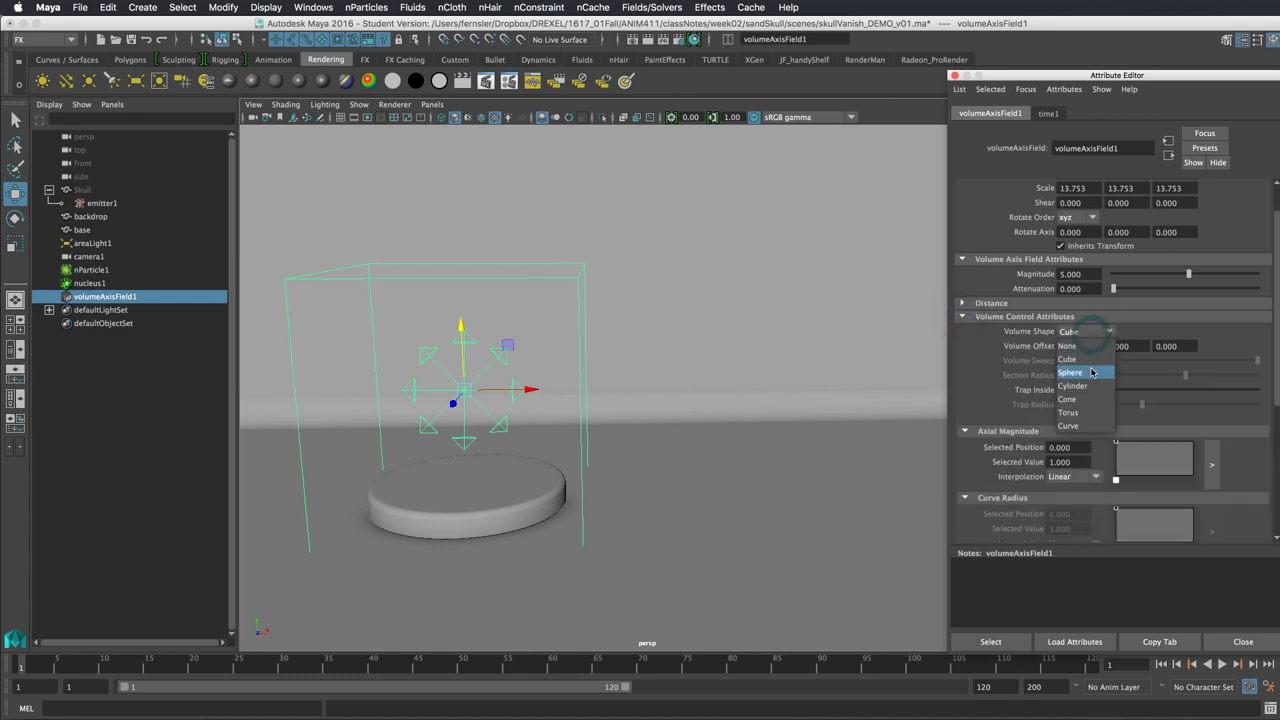
{"action": "left_click", "coordinate": [1090, 368]}
{"action": "left_click", "coordinate": [1093, 330]}
{"action": "left_click", "coordinate": [1085, 383]}
{"action": "left_click", "coordinate": [1090, 331]}
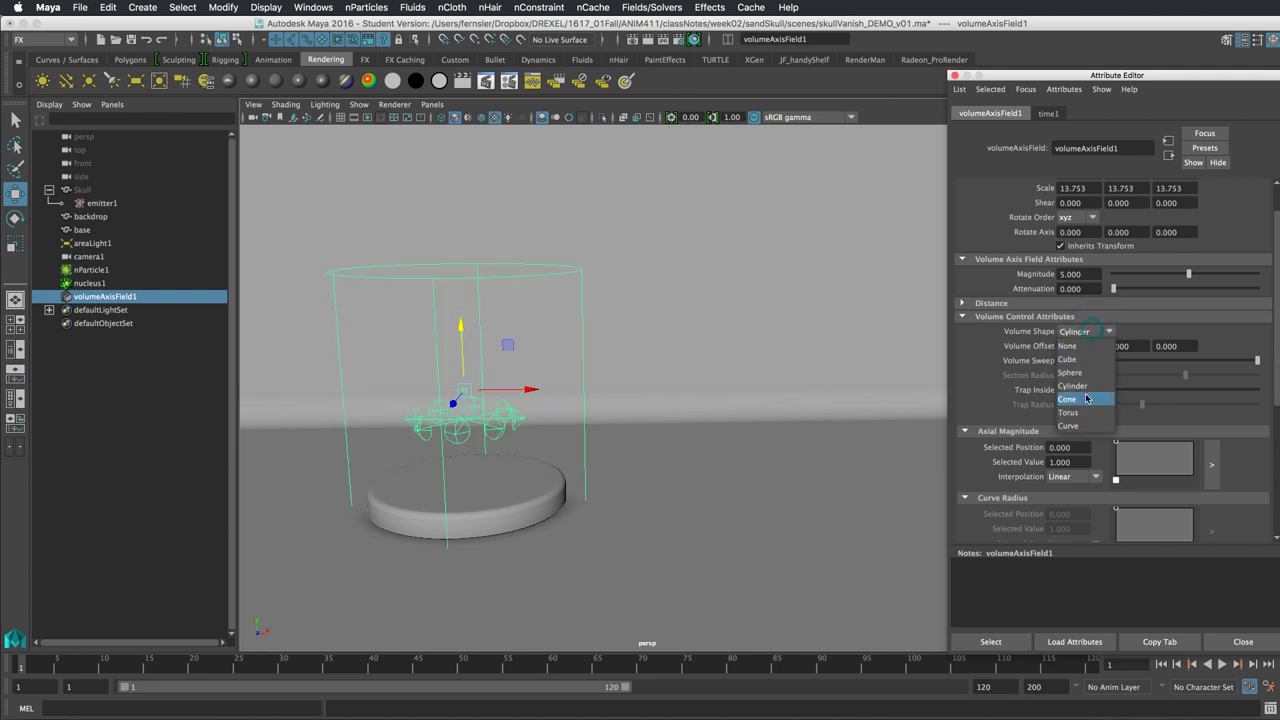
{"action": "left_click", "coordinate": [1085, 398]}
{"action": "left_click", "coordinate": [1087, 334]}
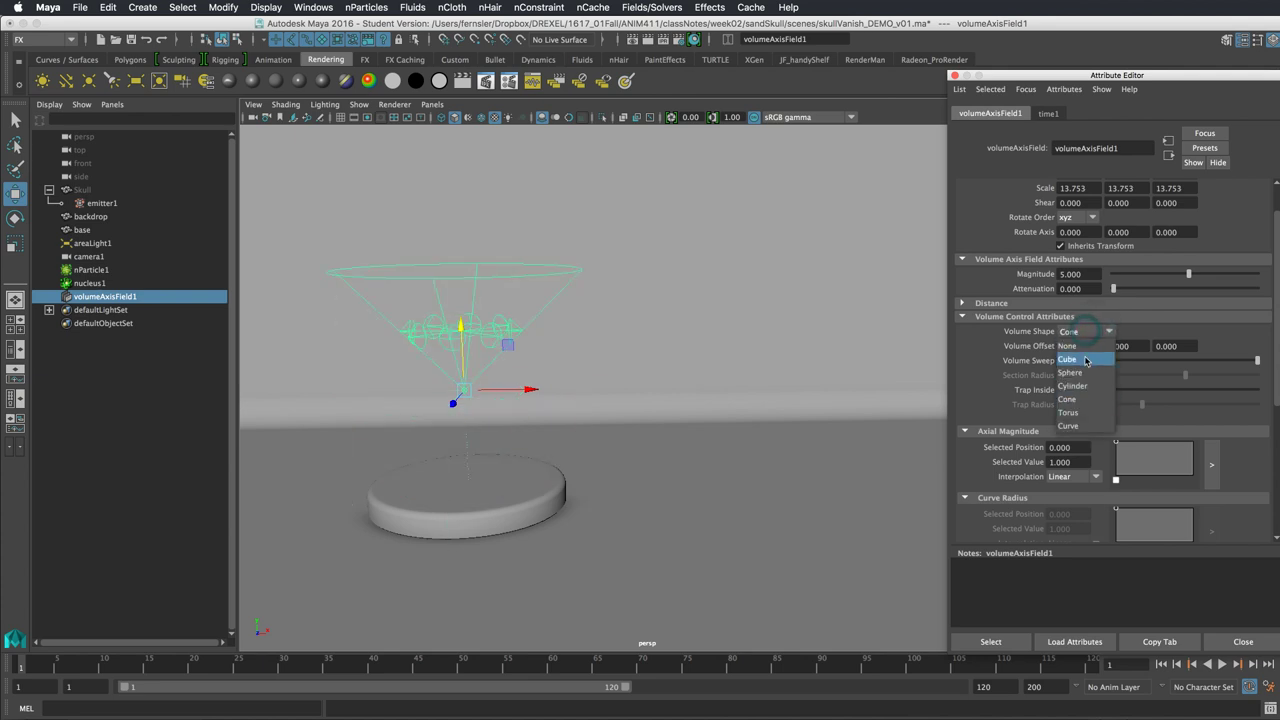
{"action": "left_click", "coordinate": [1075, 342]}
{"action": "left_click", "coordinate": [1088, 331]}
{"action": "left_click", "coordinate": [1085, 428]}
{"action": "left_click", "coordinate": [1092, 331]}
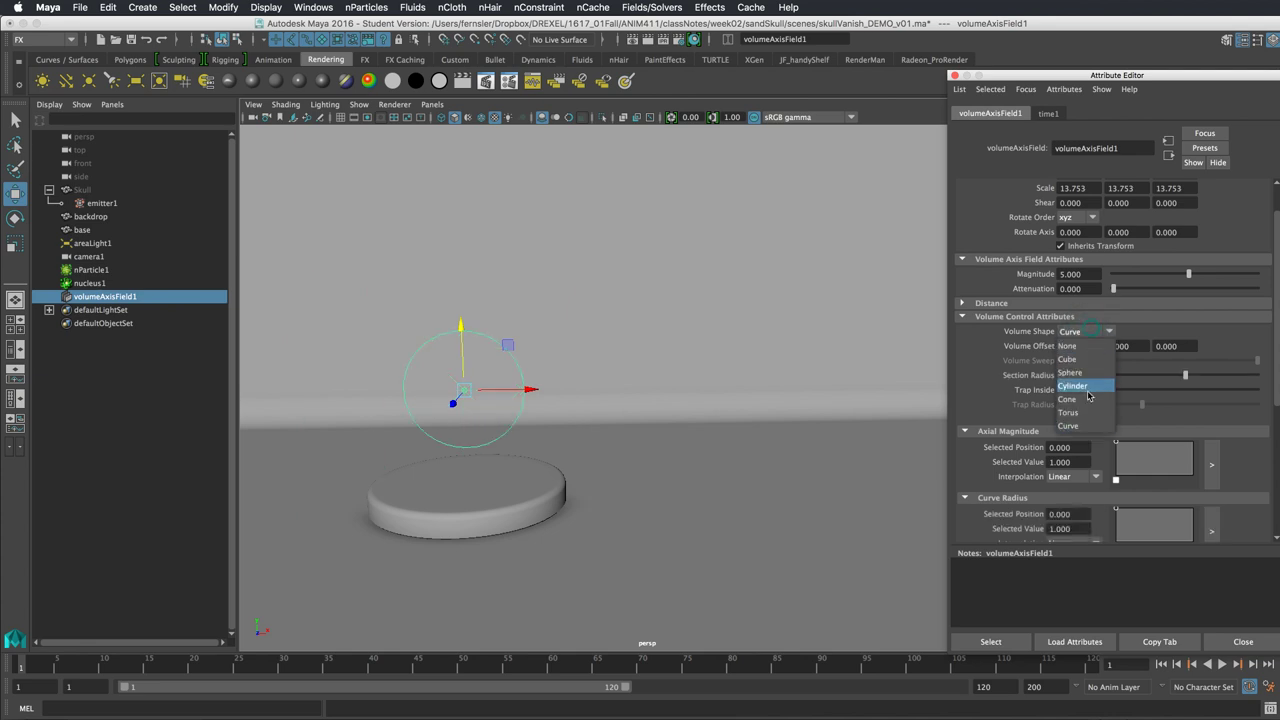
{"action": "left_click", "coordinate": [1080, 342]}
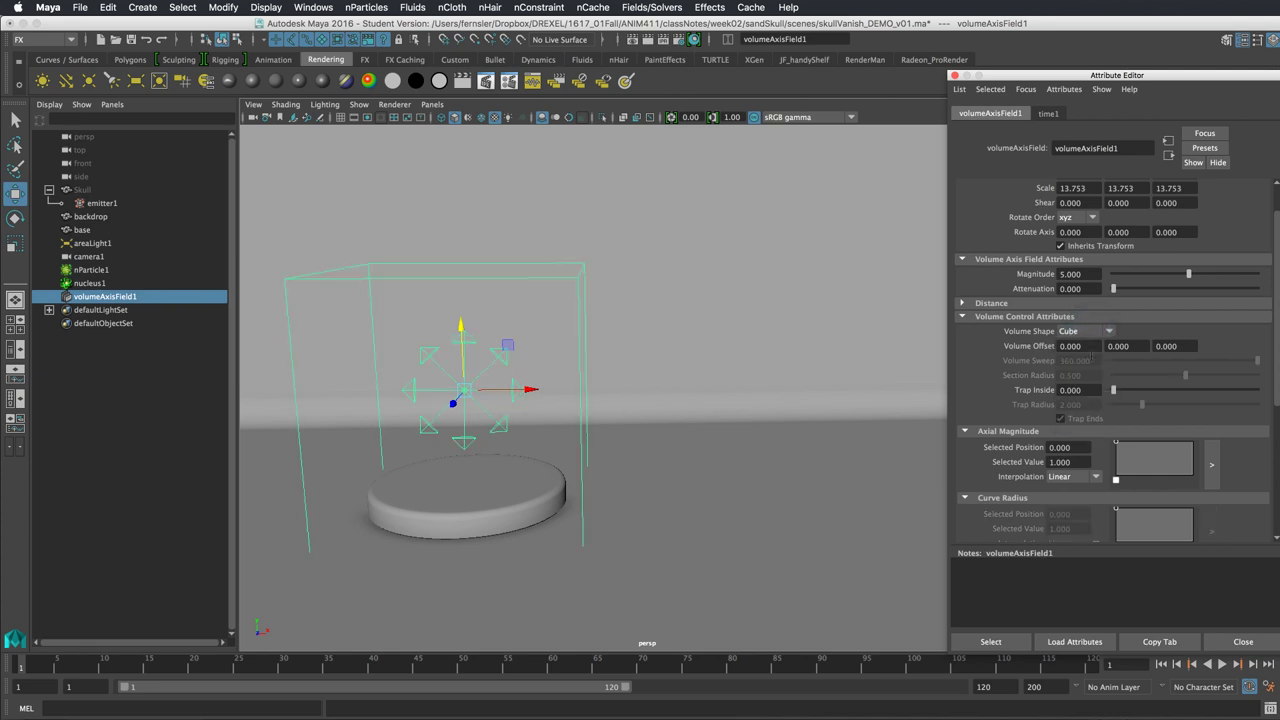
{"action": "left_click", "coordinate": [964, 317]}
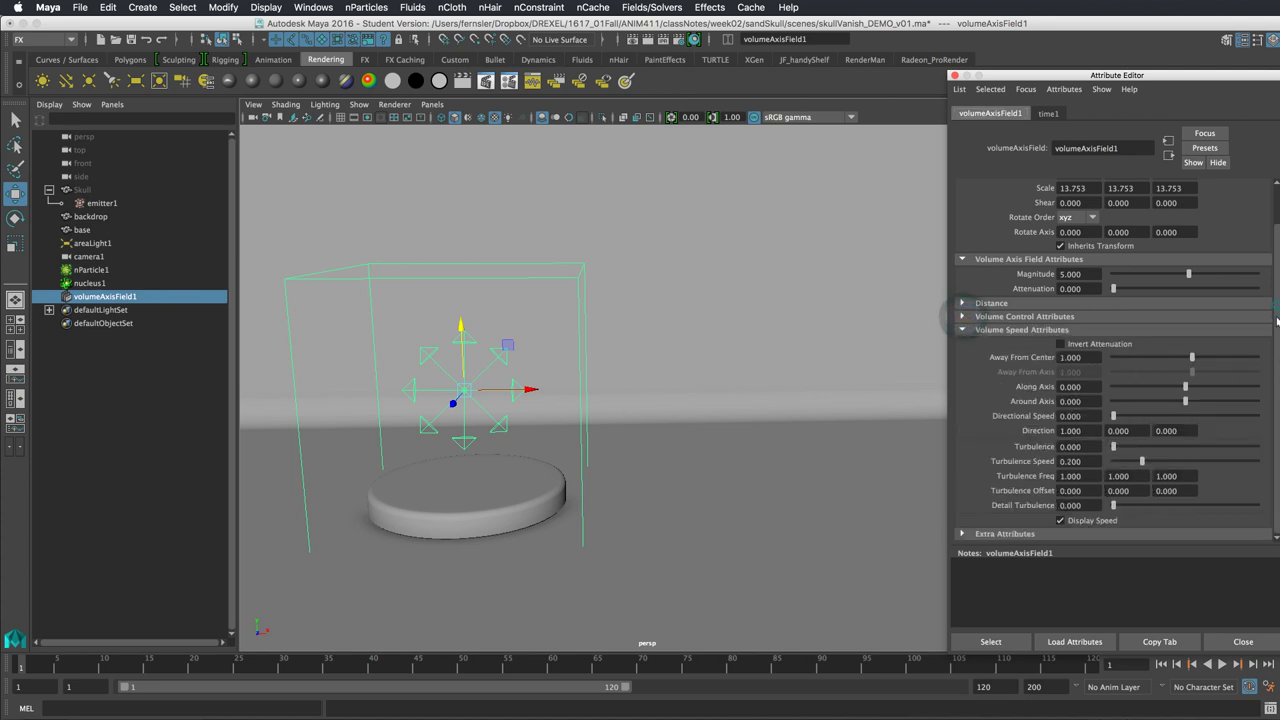
{"action": "left_click", "coordinate": [965, 317]}
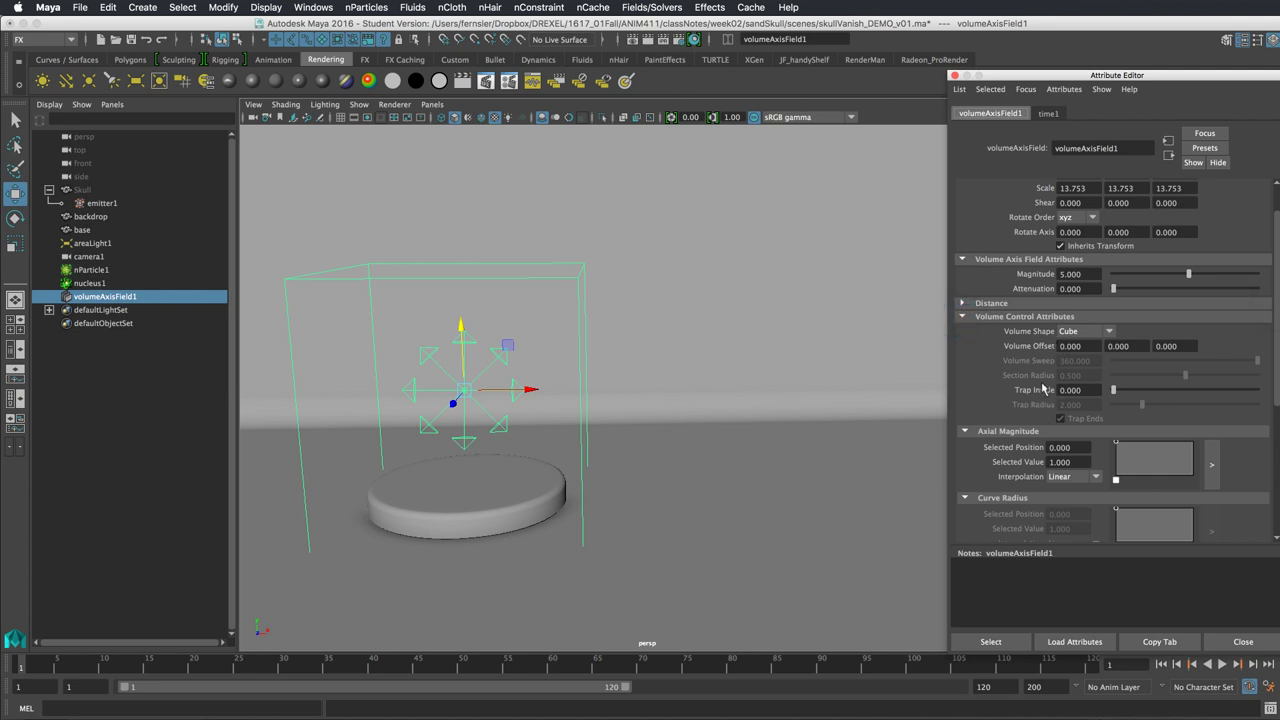
{"action": "left_click", "coordinate": [964, 317]}
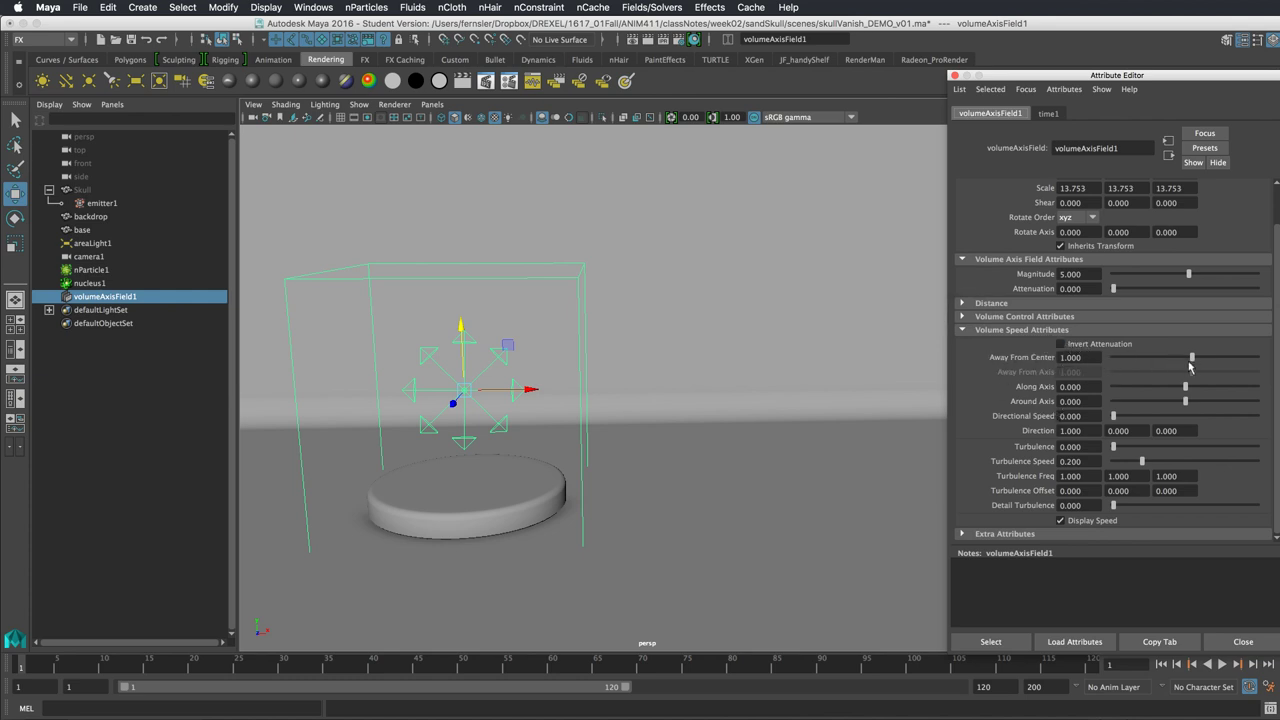
Set the volume axis field's Away From Center speed to 0.
{"action": "left_click", "coordinate": [1088, 357]}
{"action": "left_click", "coordinate": [1078, 274]}
{"action": "left_click_drag", "start_coordinate": [1188, 358], "coordinate": [1191, 361]}
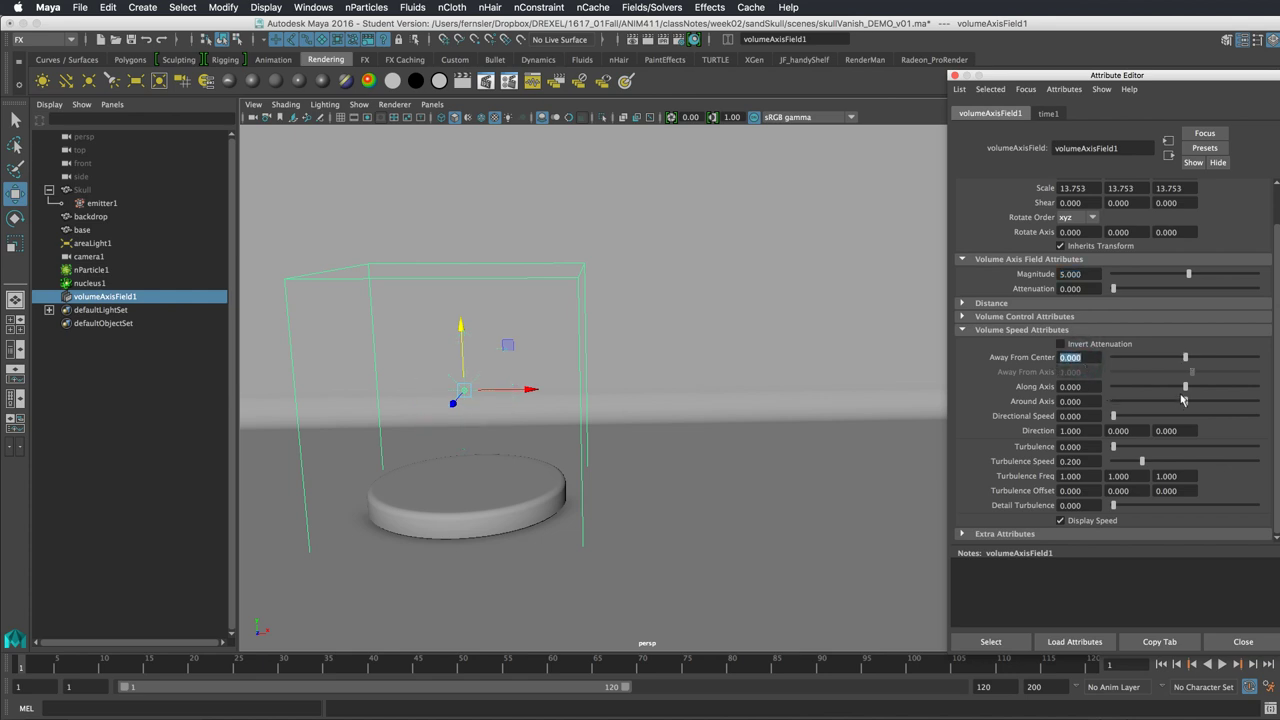
Try an Along Axis speed of about 0.641 on the volume axis field, and reset it to 0.
{"action": "left_click_drag", "start_coordinate": [1185, 388], "coordinate": [1189, 392]}
{"action": "left_click", "coordinate": [1088, 387]}
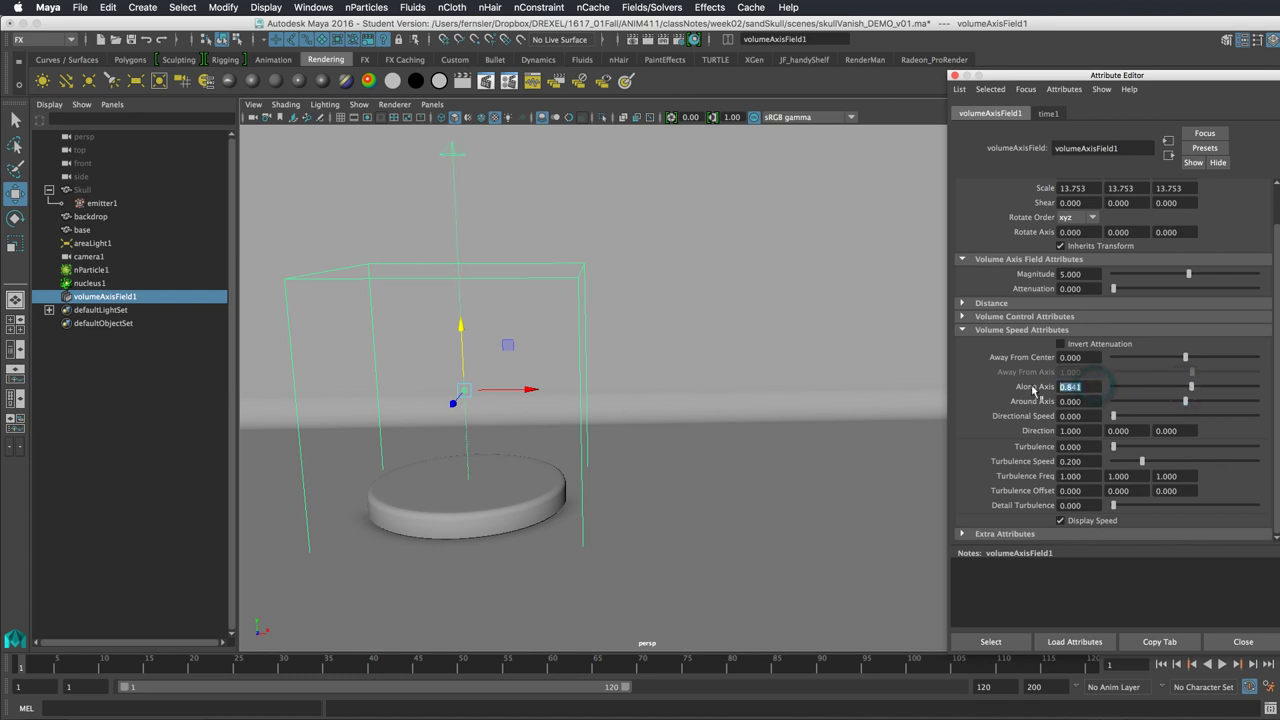
{"action": "type", "text": "0"}
{"action": "key", "text": "Return"}
Set the volume axis field's Directional Speed to 1 and play the simulation from frame 1 to frame 71.
{"action": "left_click_drag", "start_coordinate": [1116, 418], "coordinate": [1232, 420]}
{"action": "left_click", "coordinate": [1131, 431]}
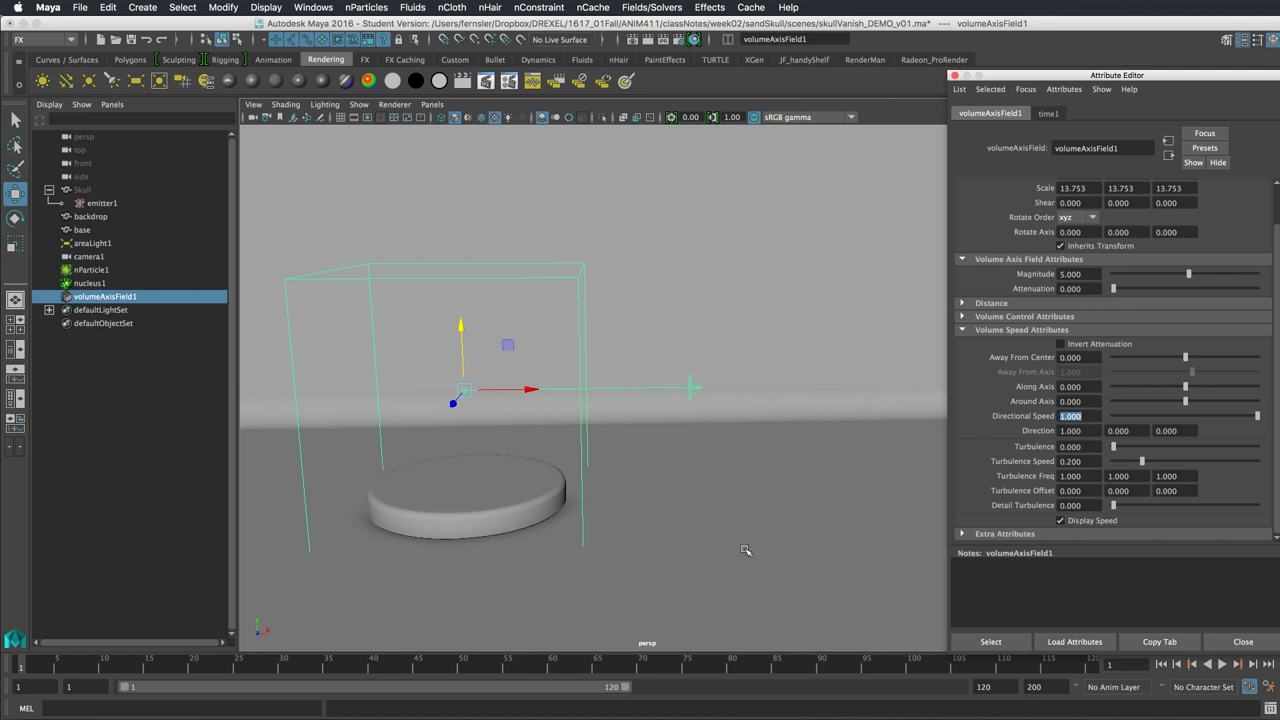
{"action": "left_click", "coordinate": [1189, 668]}
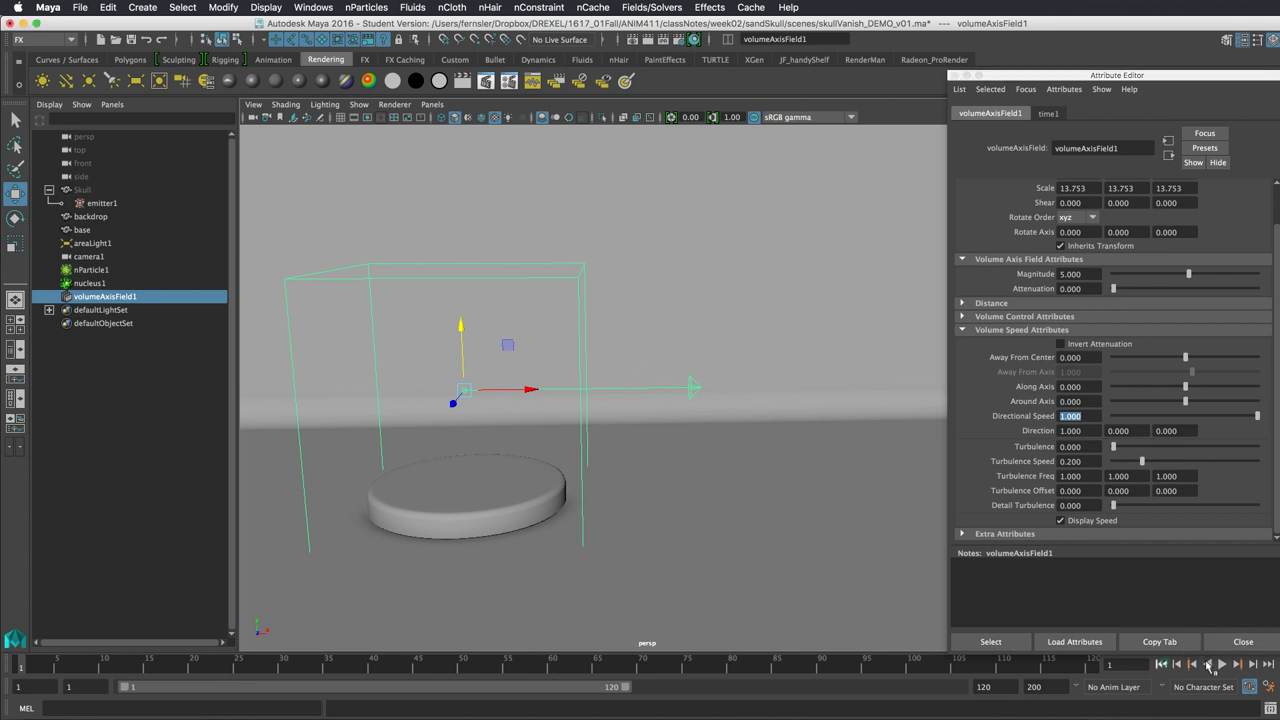
{"action": "left_click", "coordinate": [1223, 664]}
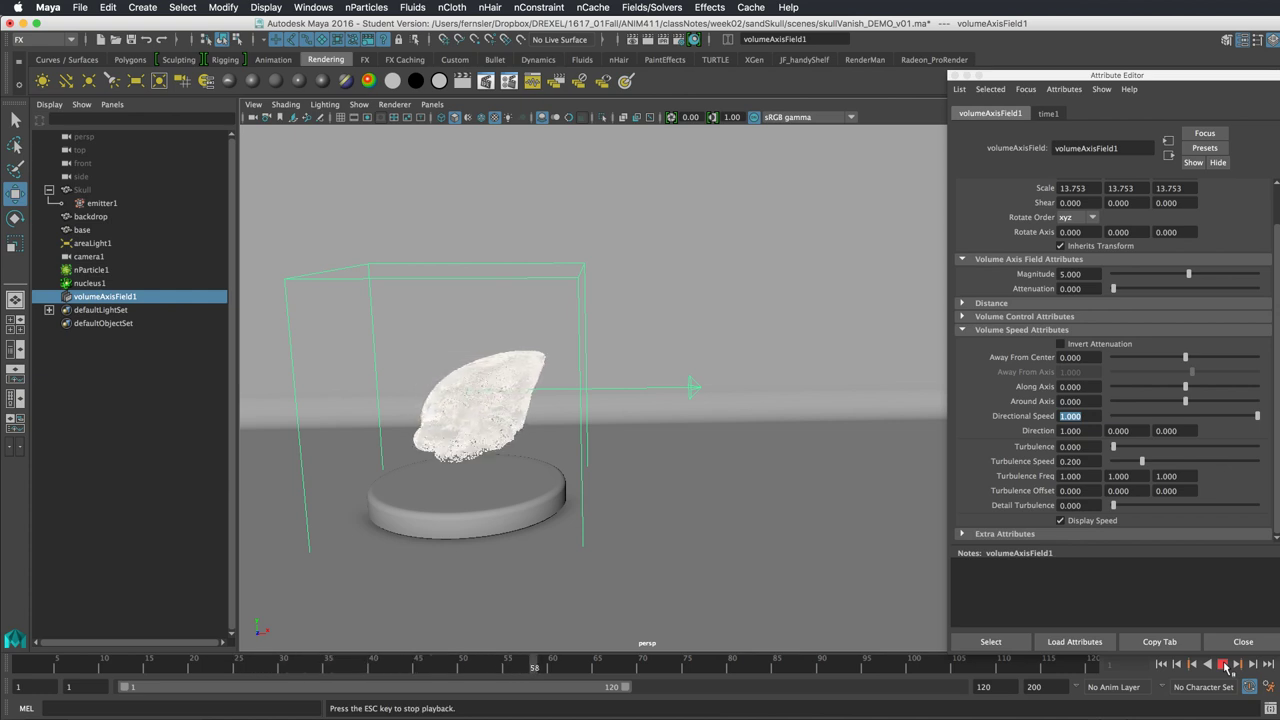
{"action": "left_click", "coordinate": [1222, 664]}
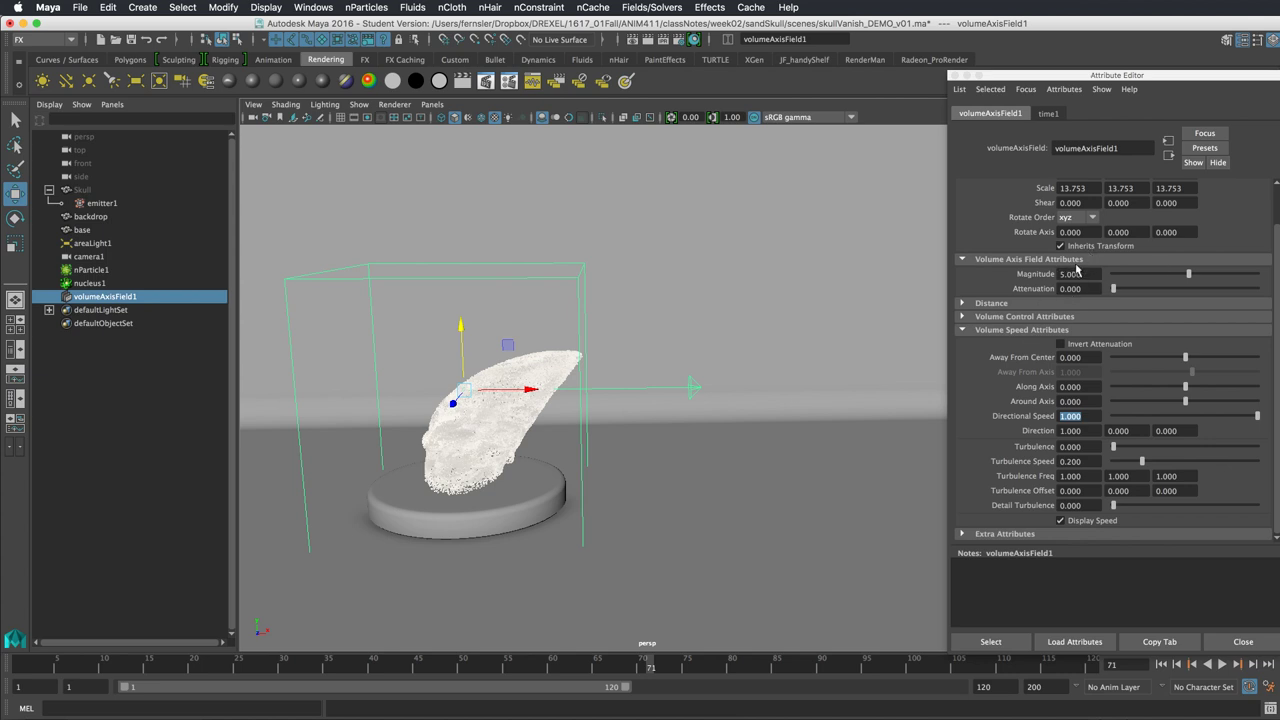
Select the nParticle object and, in its shape attributes, collapse the Per Particle (Array) and Add Dynamic Attributes sections.
{"action": "left_click", "coordinate": [575, 357]}
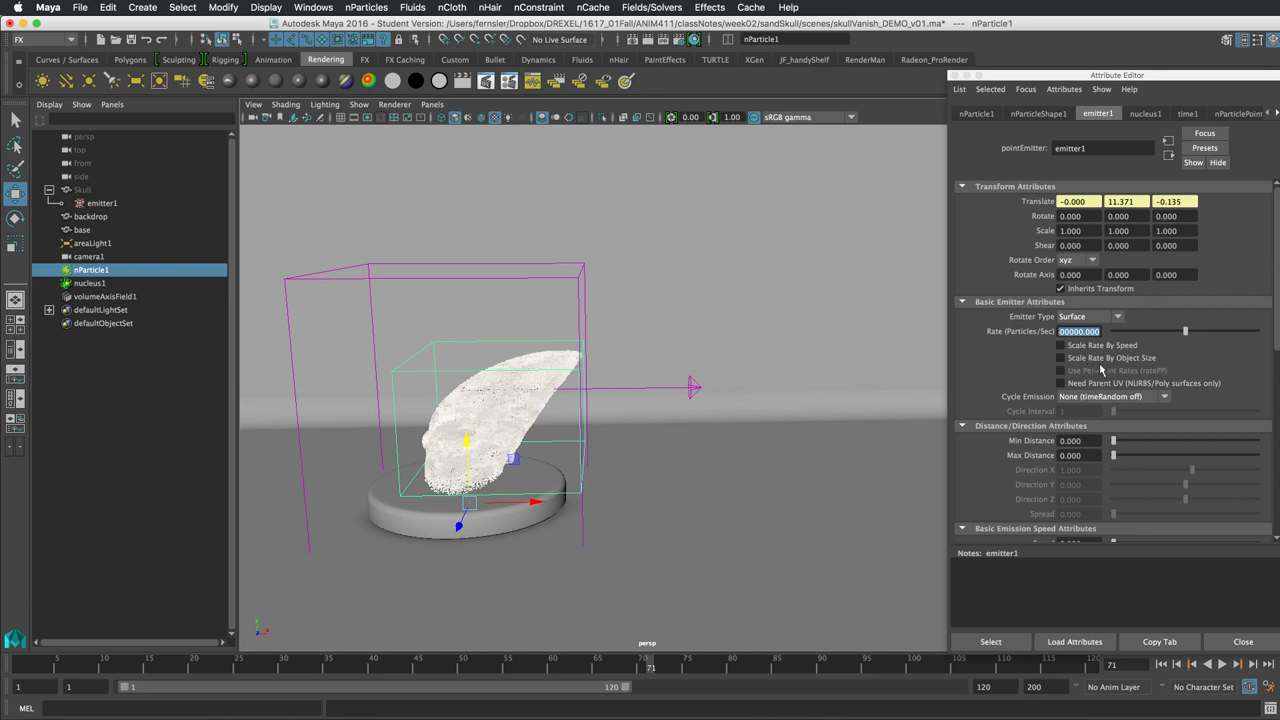
{"action": "scroll", "coordinate": [1277, 281], "scroll_direction": "down", "scroll_amount": 8}
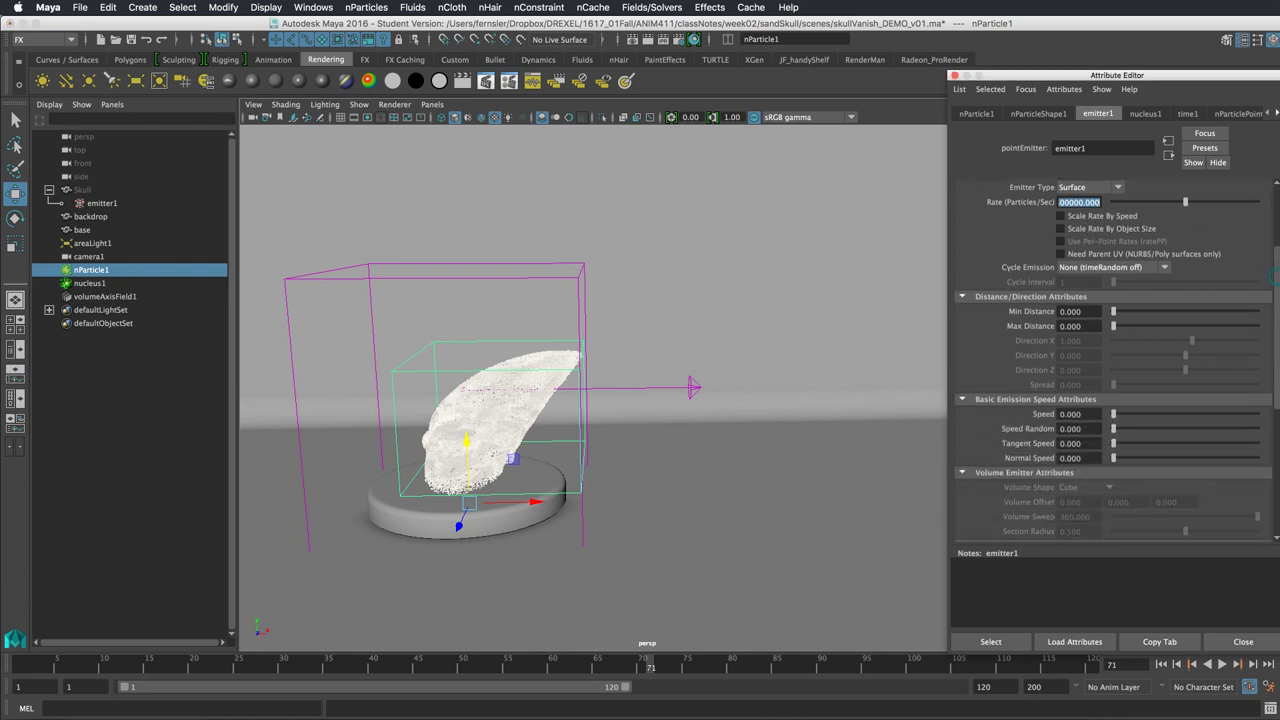
{"action": "scroll", "coordinate": [1277, 281], "scroll_direction": "up", "scroll_amount": 8}
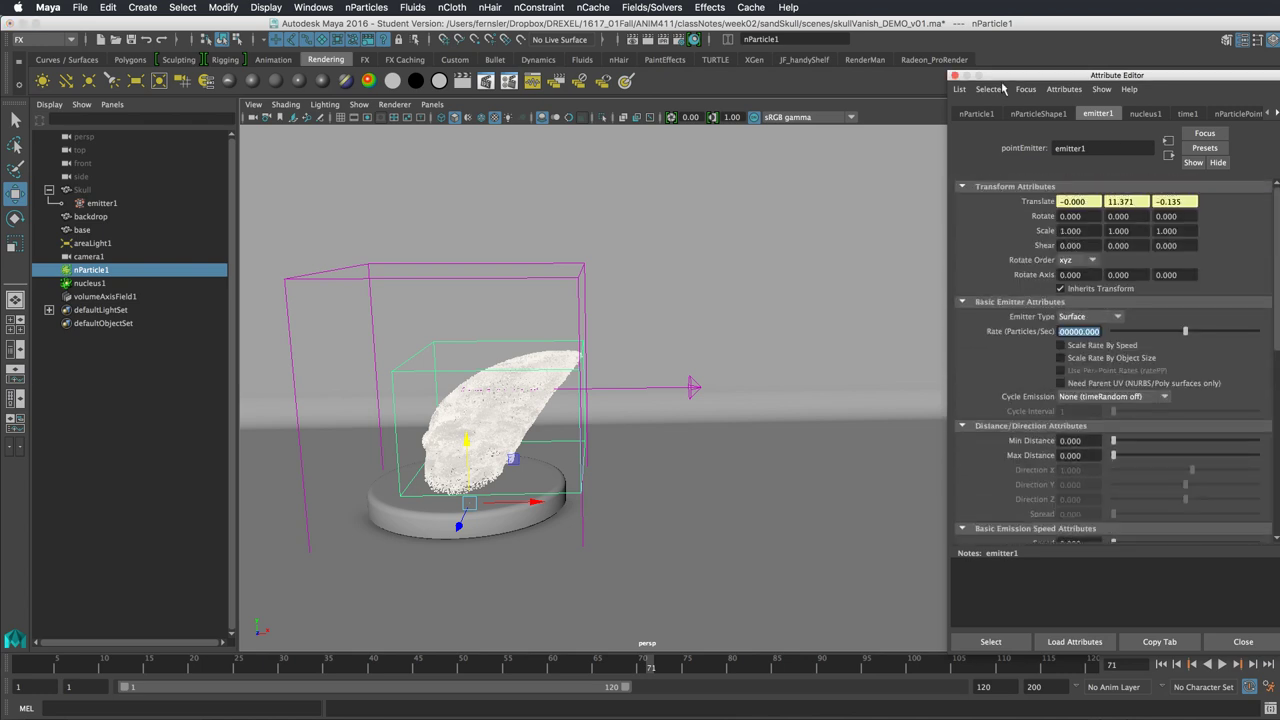
{"action": "left_click", "coordinate": [1040, 114]}
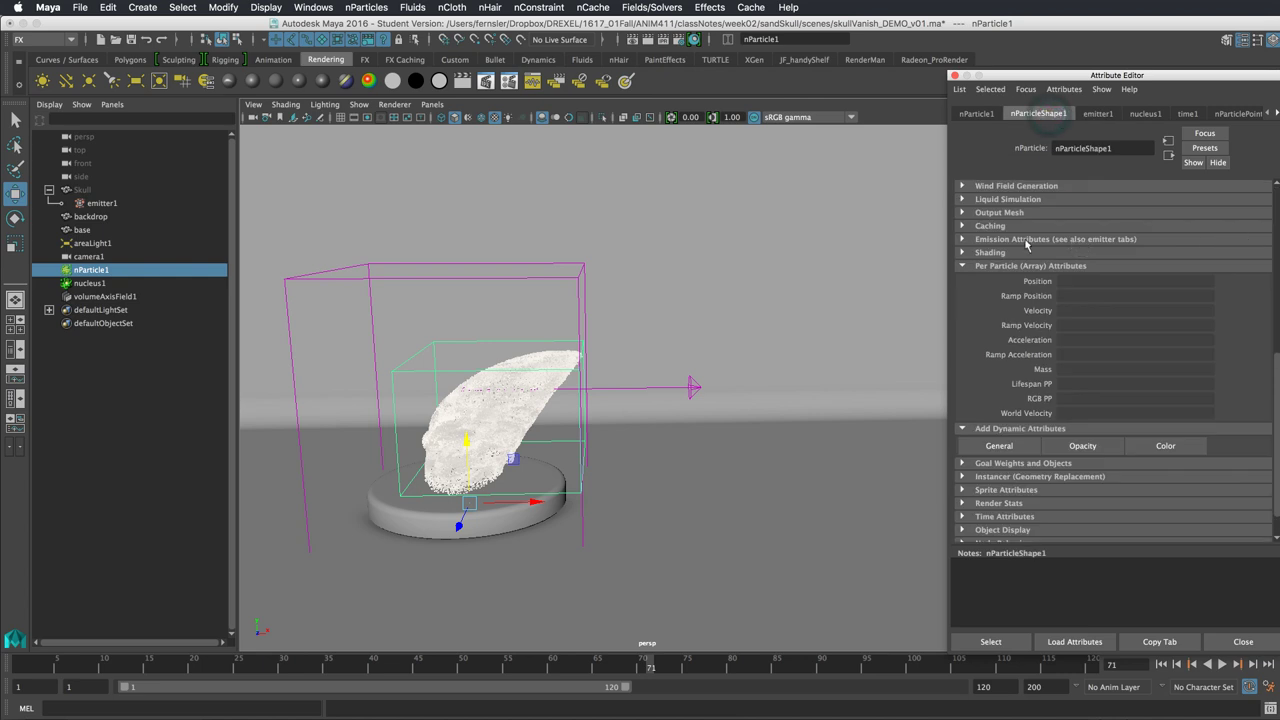
{"action": "left_click", "coordinate": [976, 266]}
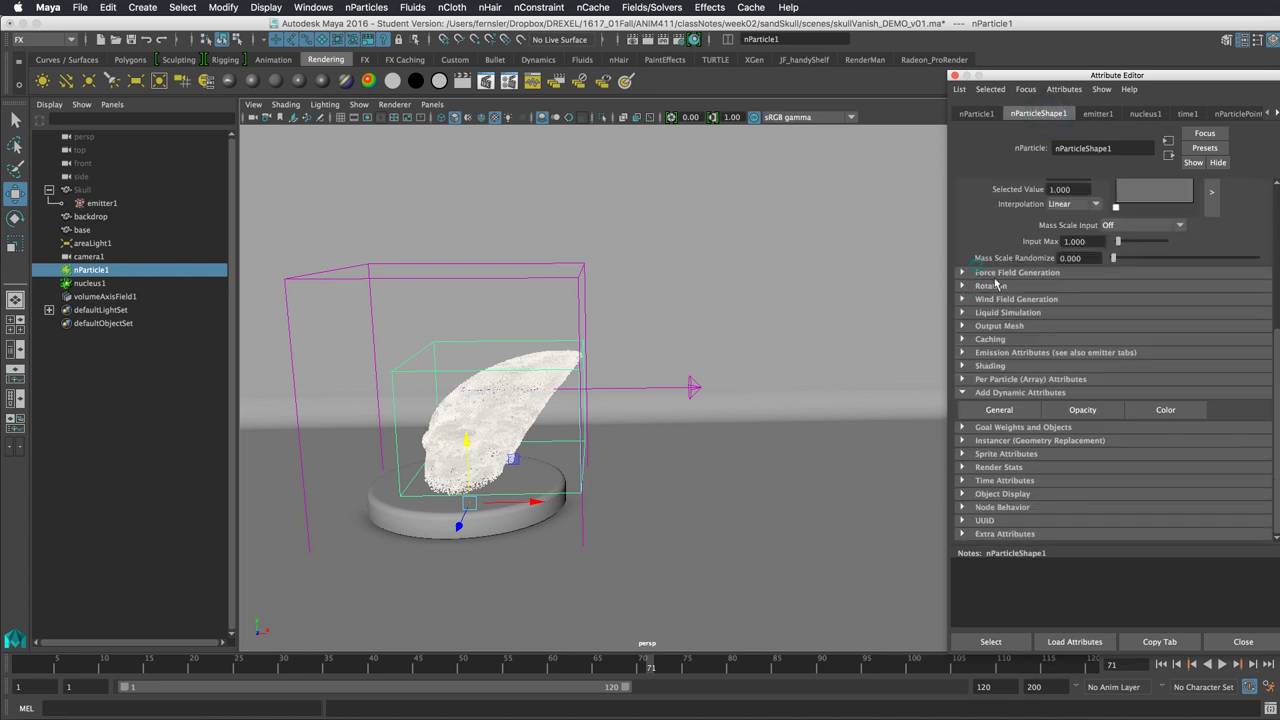
{"action": "left_click", "coordinate": [989, 393]}
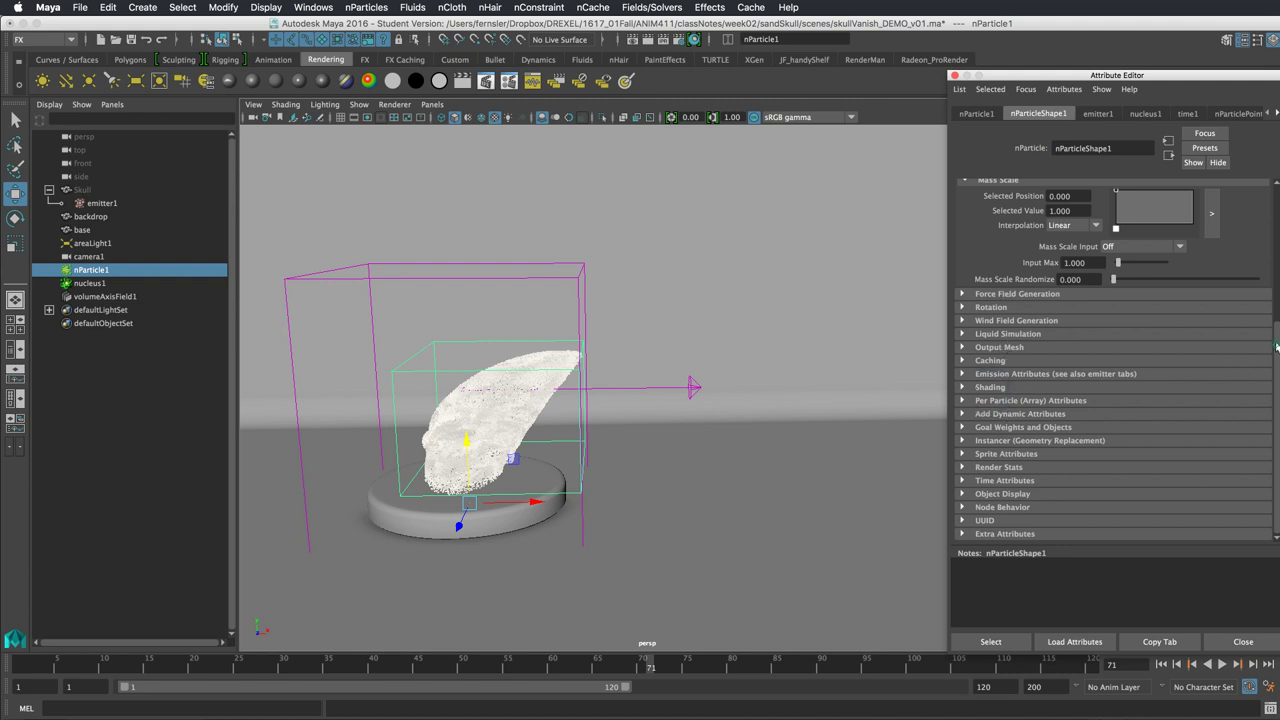
Set the start point of the nParticle Mass Scale ramp to a value of 0.5.
{"action": "scroll", "coordinate": [1265, 350], "scroll_direction": "up", "scroll_amount": 5}
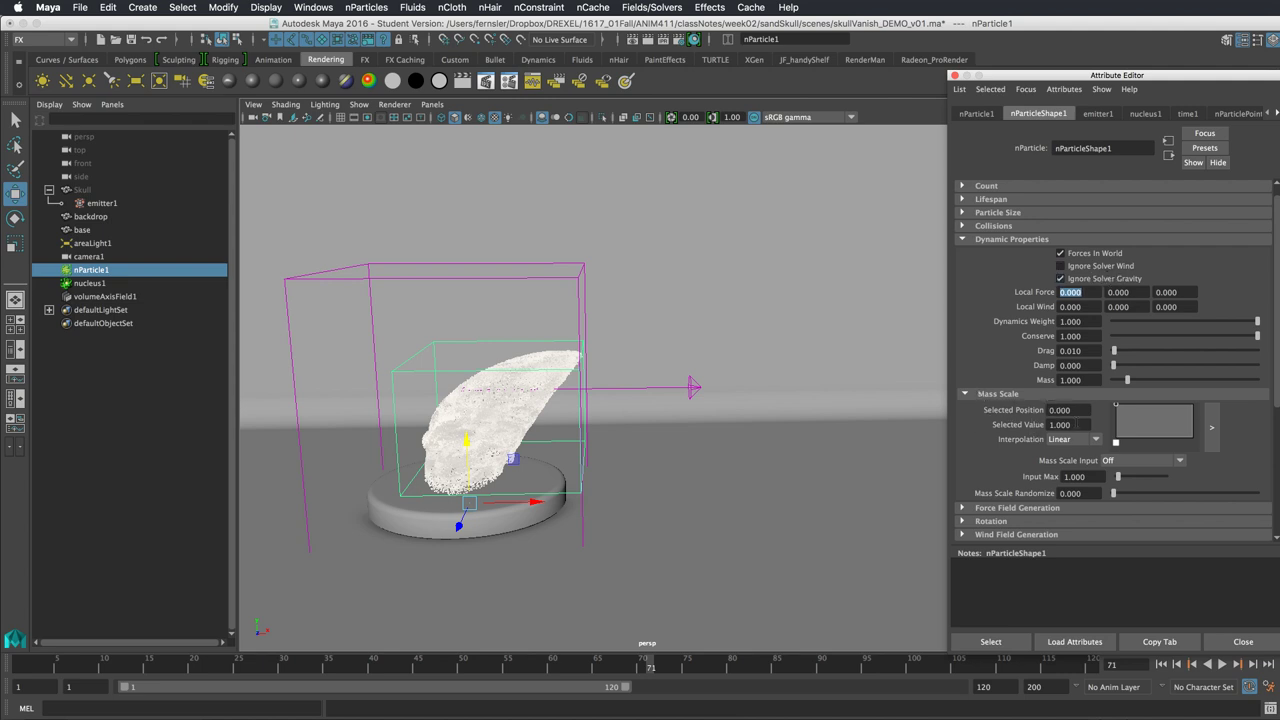
{"action": "scroll", "coordinate": [1275, 380], "scroll_direction": "down", "scroll_amount": 3}
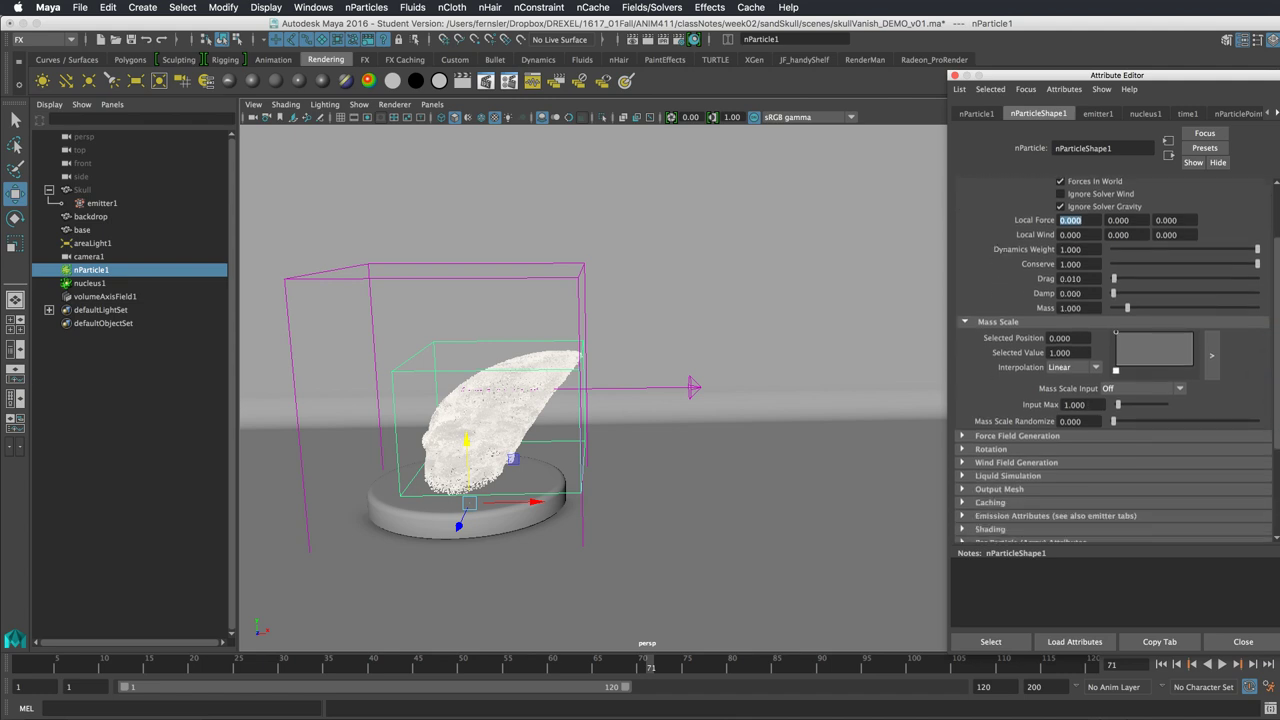
{"action": "left_click", "coordinate": [1116, 336]}
{"action": "left_click_drag", "start_coordinate": [1115, 338], "coordinate": [1116, 347]}
{"action": "left_click", "coordinate": [1065, 353]}
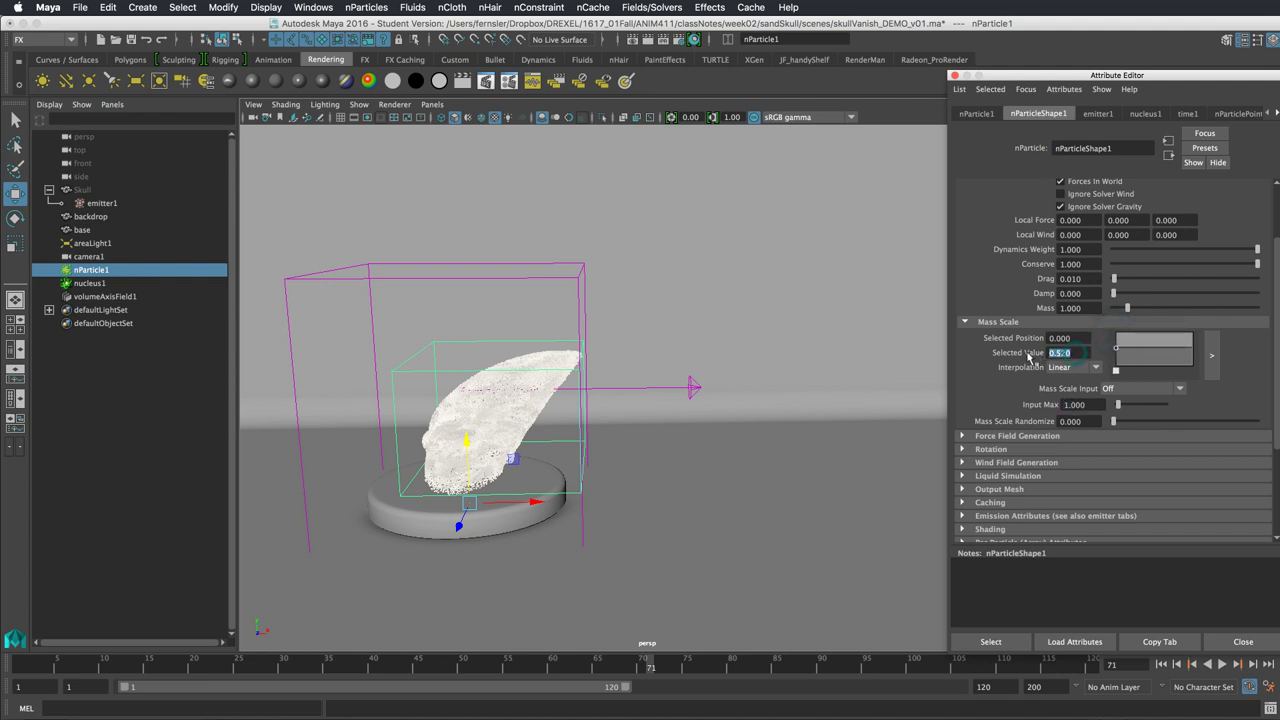
{"action": "type", "text": ".5"}
{"action": "key", "text": "Return"}
Play the simulation from frame 1 to frame 69 to check the mass scale, and return to frame 1.
{"action": "left_click", "coordinate": [1160, 664]}
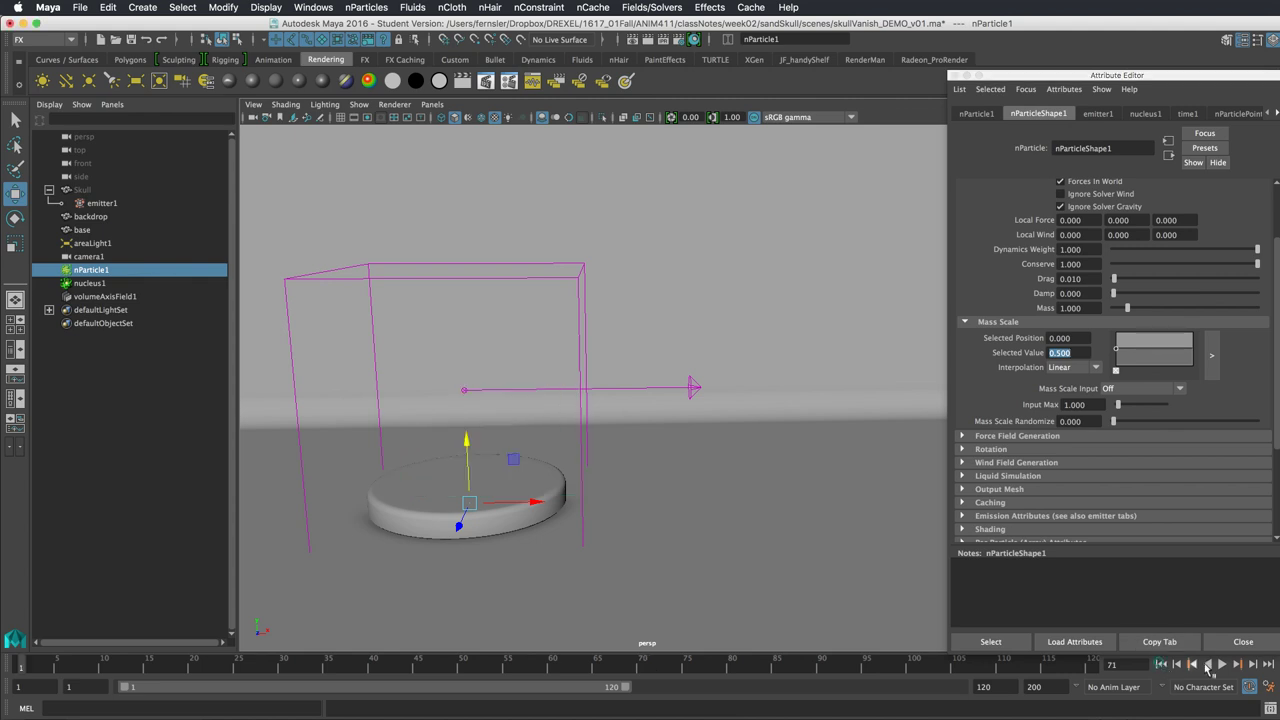
{"action": "left_click", "coordinate": [1222, 665]}
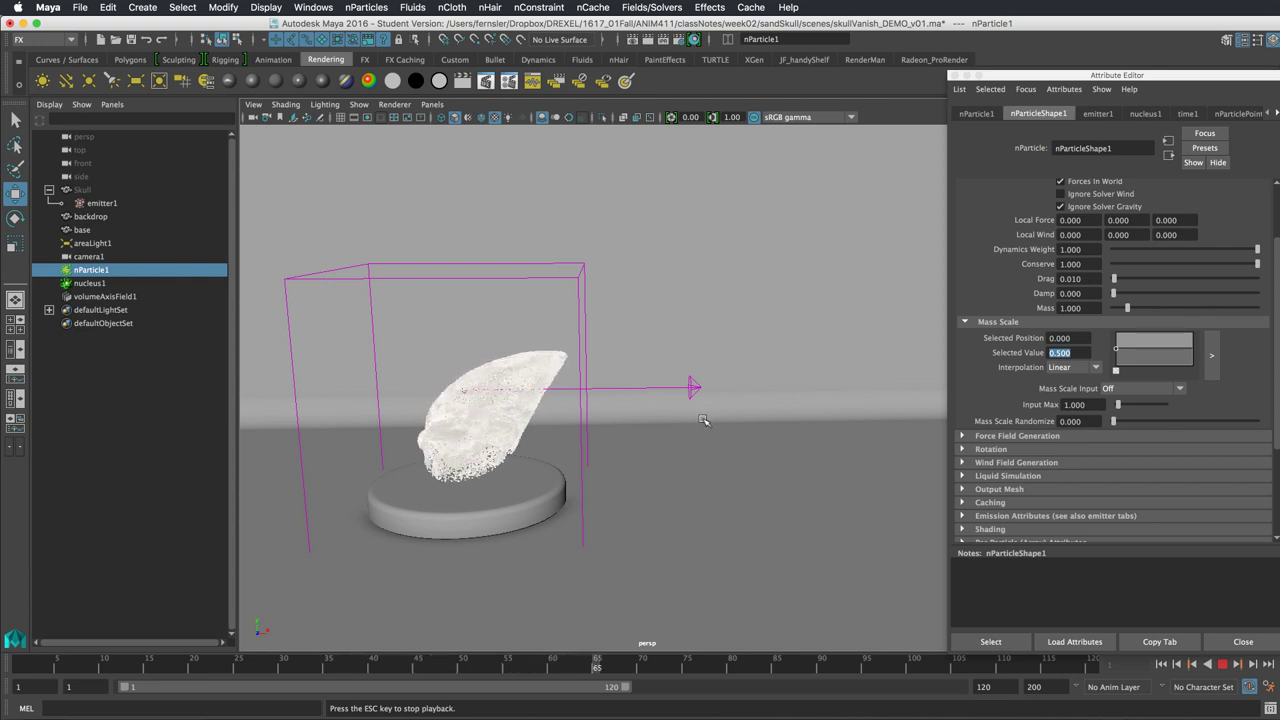
{"action": "key", "text": "Escape"}
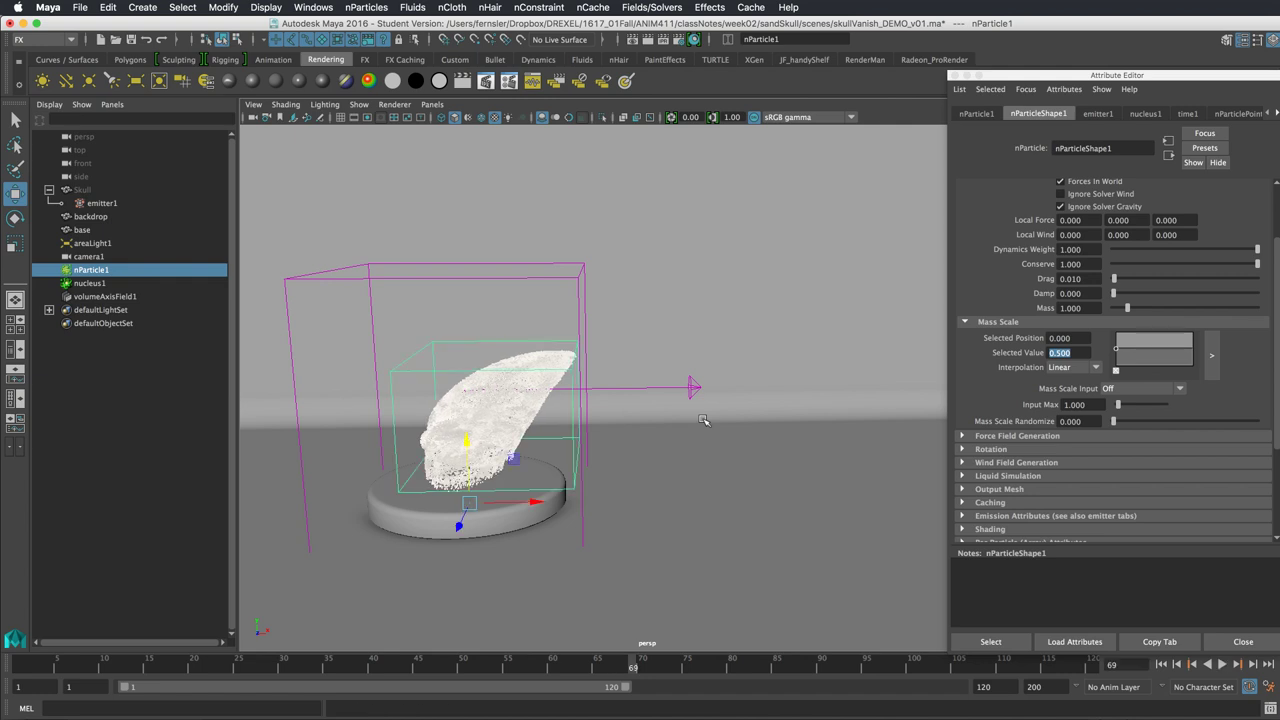
{"action": "left_click", "coordinate": [1162, 665]}
Add a Mass Scale ramp point at position 1 with value 0.26, and set Mass Scale Input to Randomized ID.
{"action": "left_click", "coordinate": [1194, 355]}
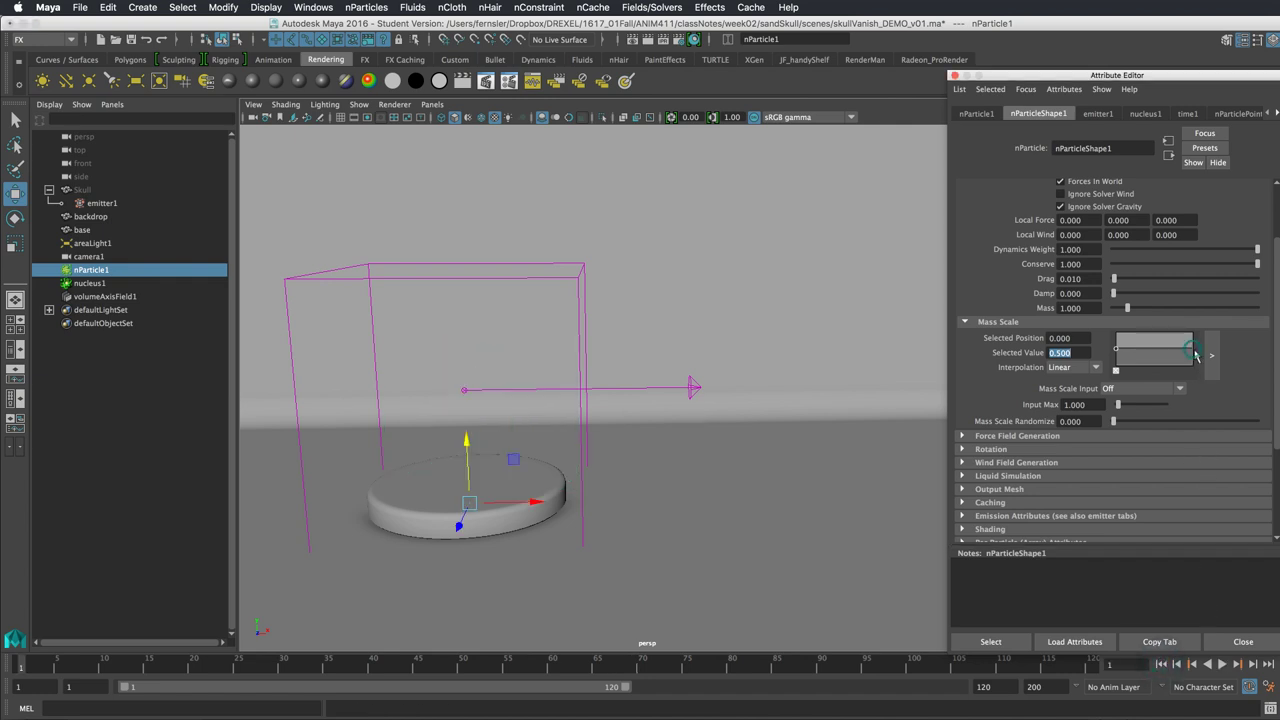
{"action": "left_click_drag", "start_coordinate": [1192, 354], "coordinate": [1194, 362]}
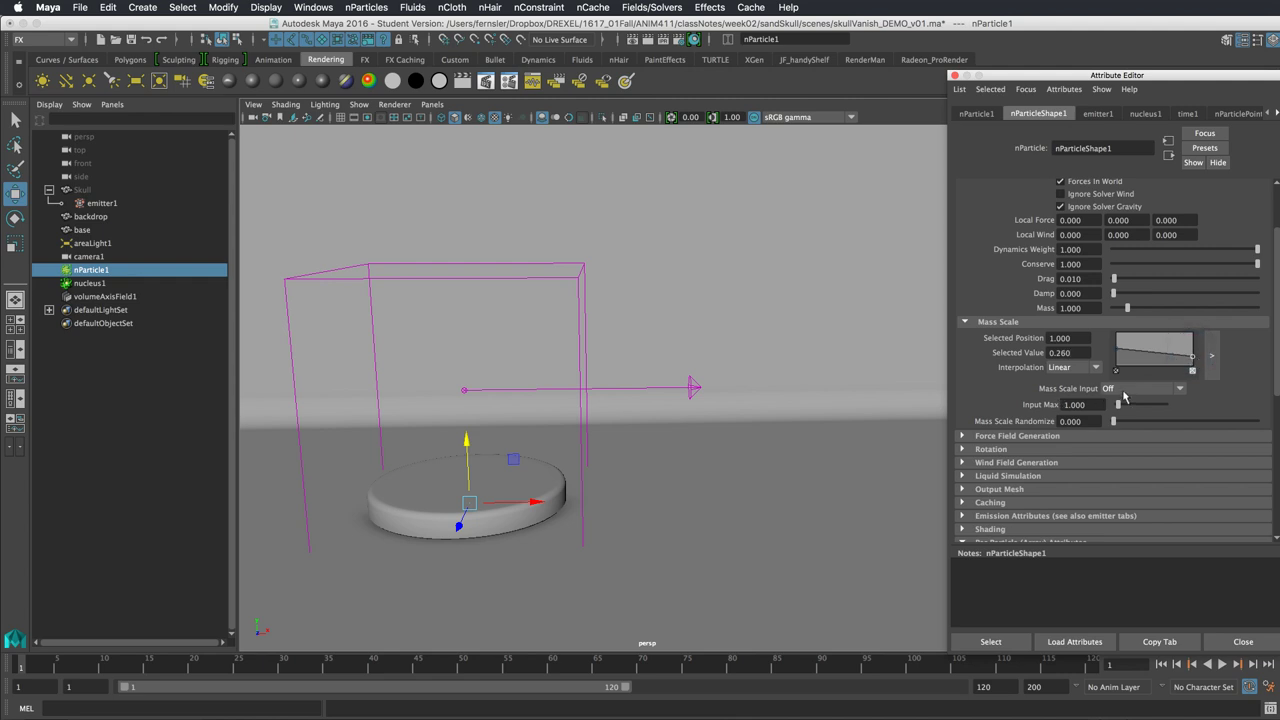
{"action": "left_click", "coordinate": [1137, 392]}
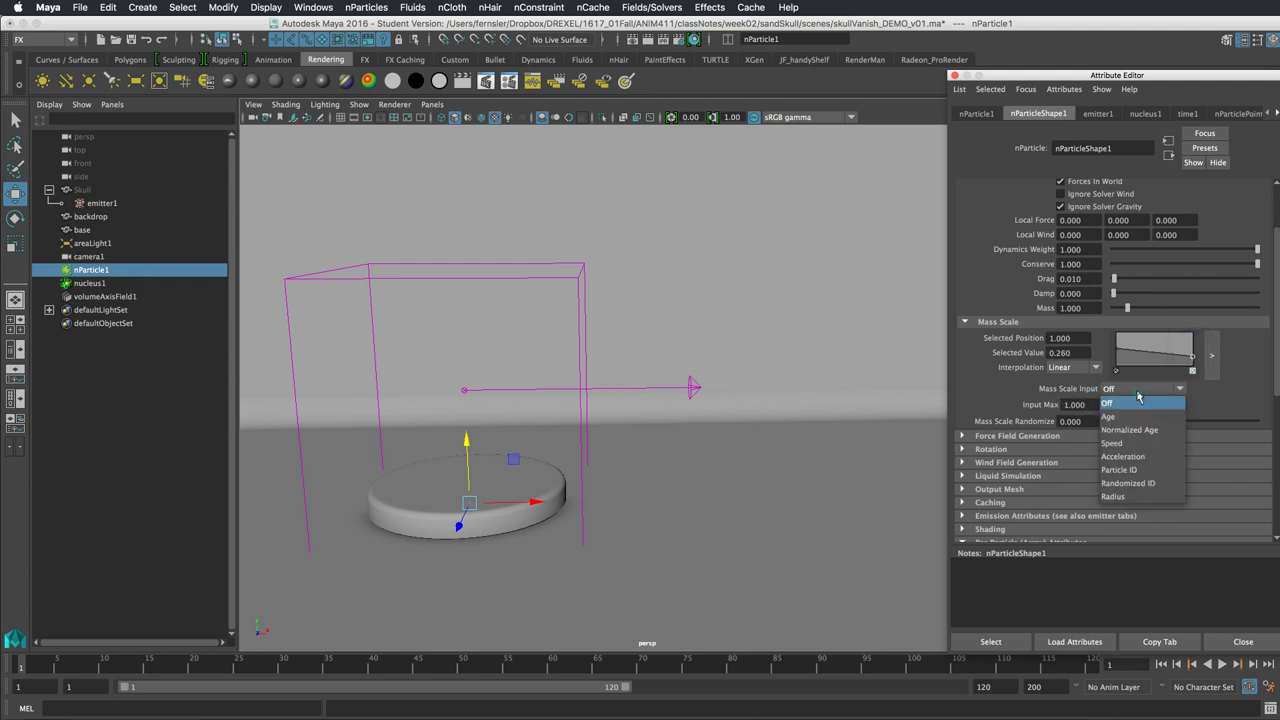
{"action": "left_click", "coordinate": [1147, 484]}
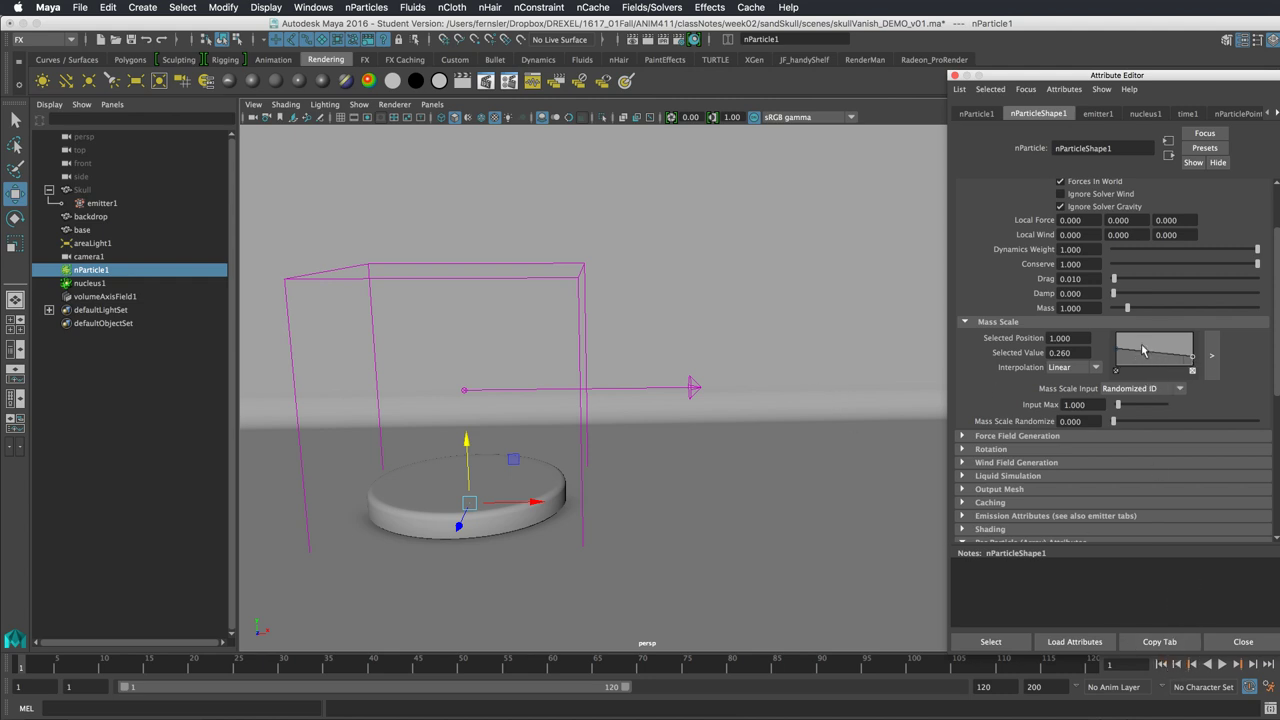
Steepen the Mass Scale ramp from 1 at the start to 0.04 at the end, and play the simulation to frame 94.
{"action": "left_click_drag", "start_coordinate": [1114, 347], "coordinate": [1116, 334]}
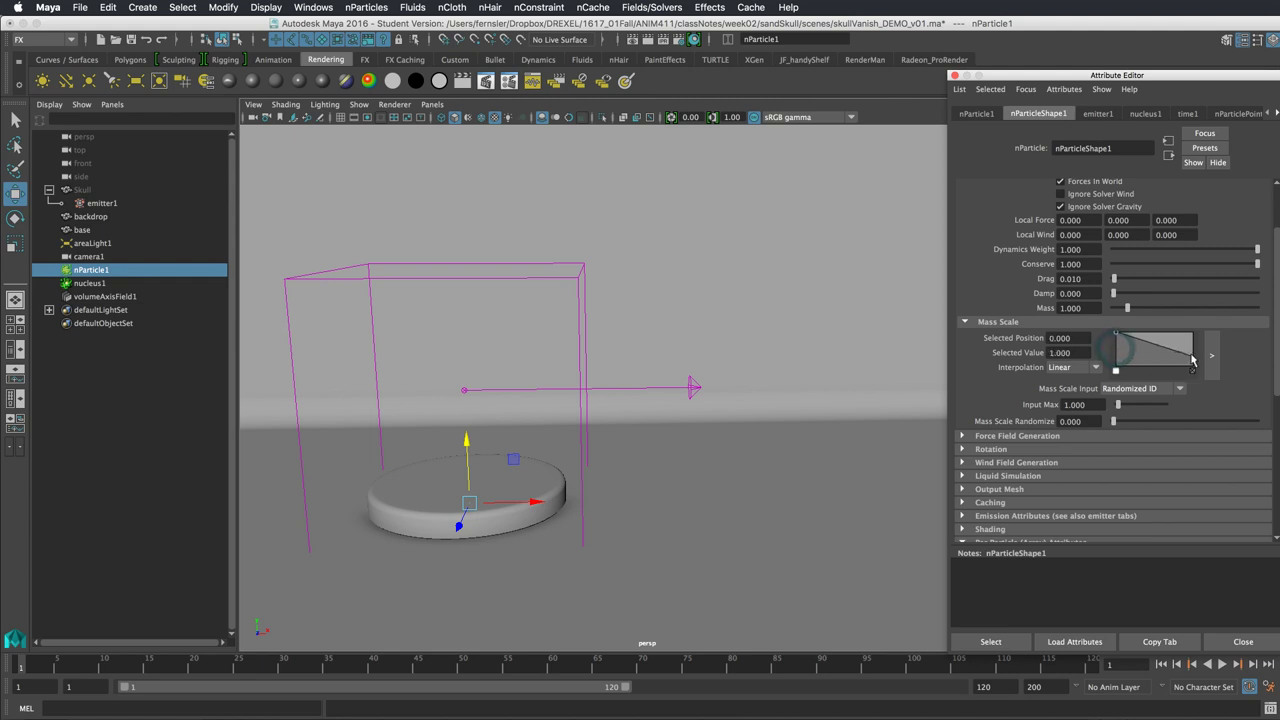
{"action": "left_click_drag", "start_coordinate": [1192, 357], "coordinate": [1199, 370]}
{"action": "left_click", "coordinate": [1221, 663]}
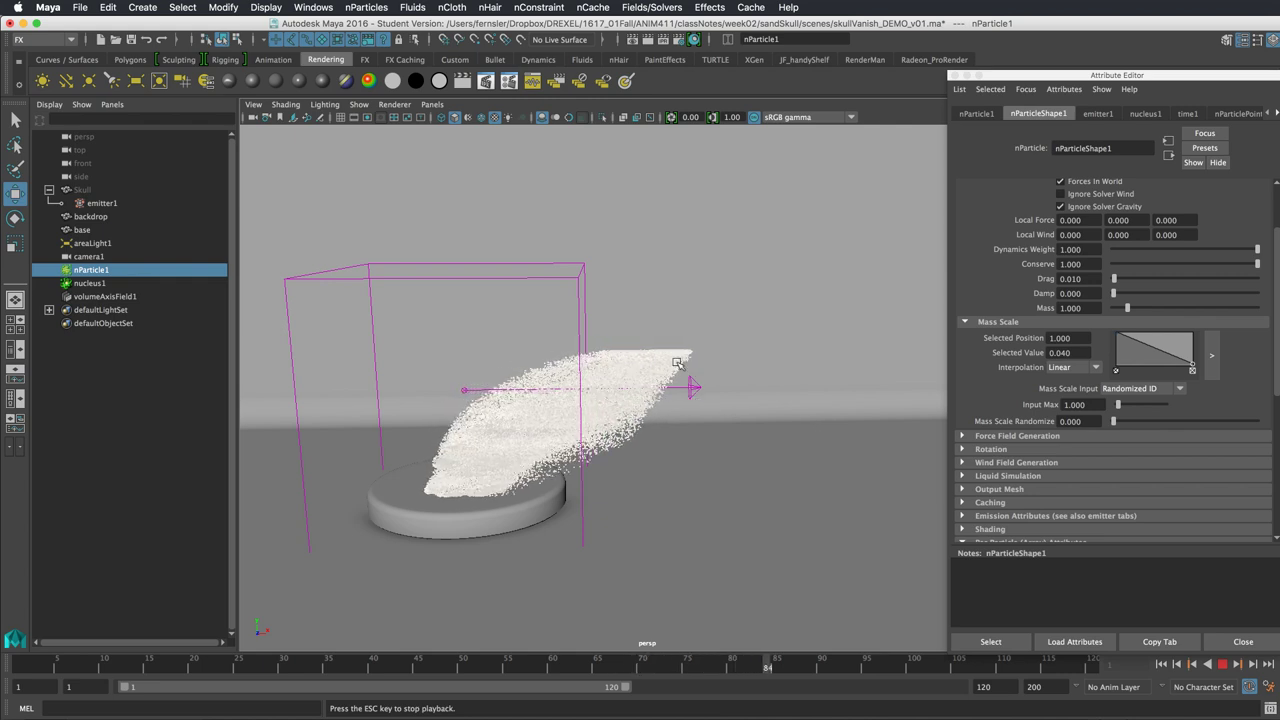
{"action": "left_click", "coordinate": [711, 397]}
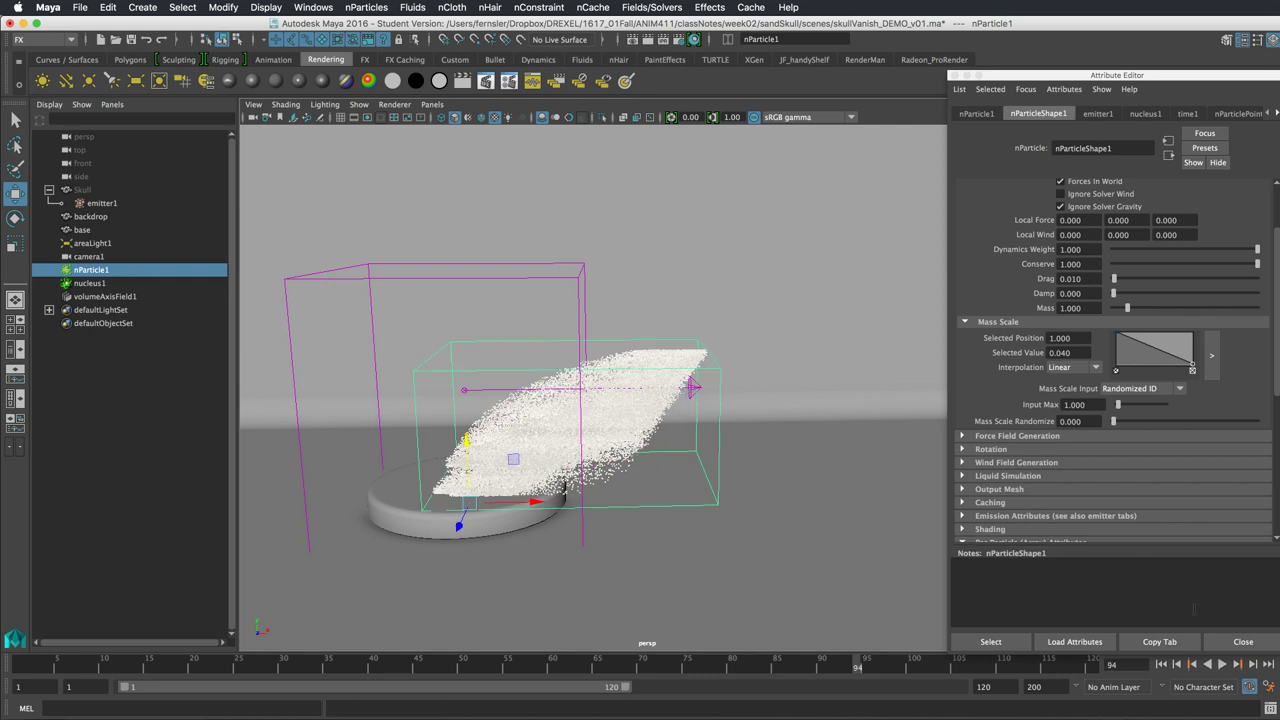
Lower the start point of the nParticle Mass Scale ramp to 0.4 and play the simulation from frame 1 to frame 59.
{"action": "left_click_drag", "start_coordinate": [1117, 343], "coordinate": [1116, 350]}
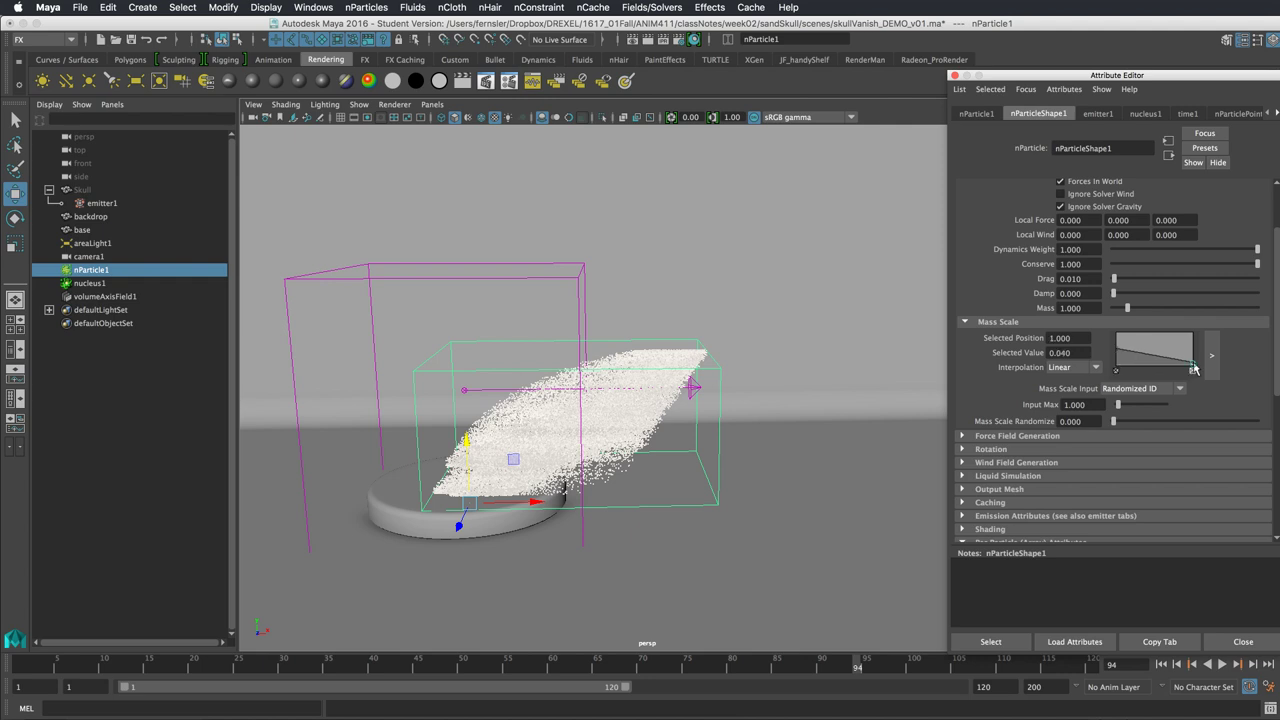
{"action": "left_click_drag", "start_coordinate": [1117, 350], "coordinate": [1117, 355]}
{"action": "left_click", "coordinate": [1161, 663]}
{"action": "left_click", "coordinate": [1223, 664]}
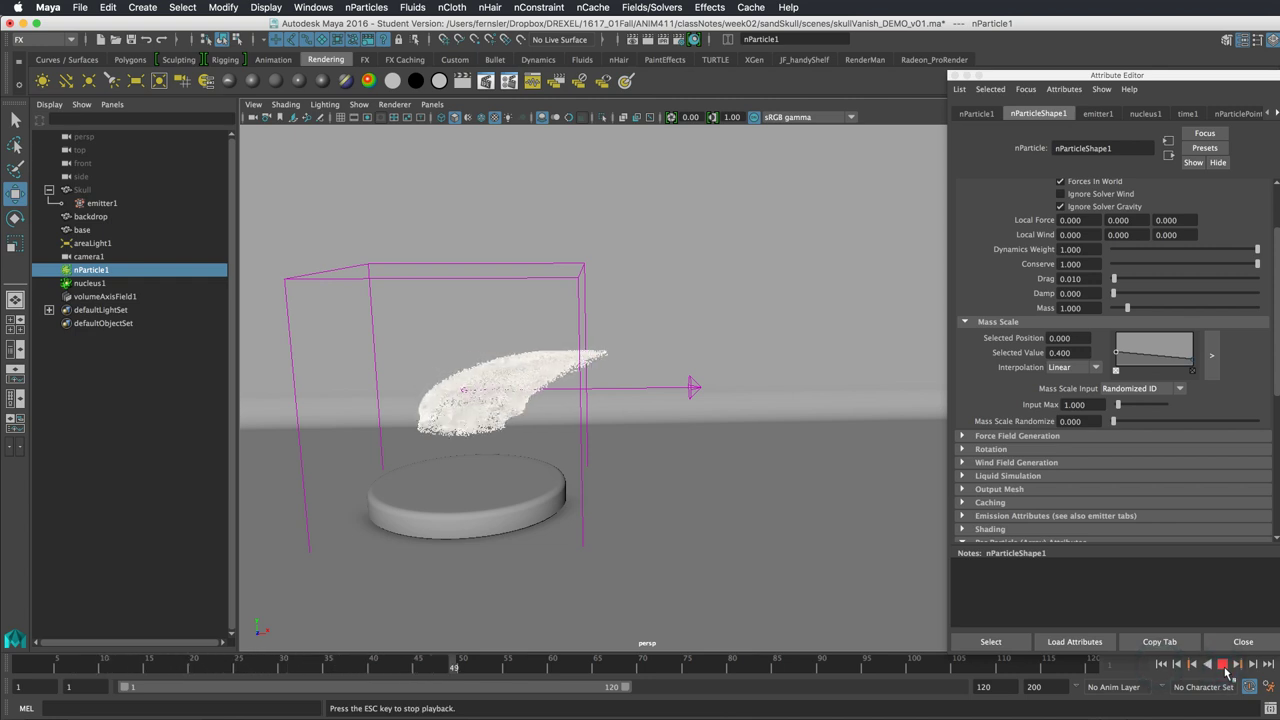
{"action": "left_click", "coordinate": [1223, 665]}
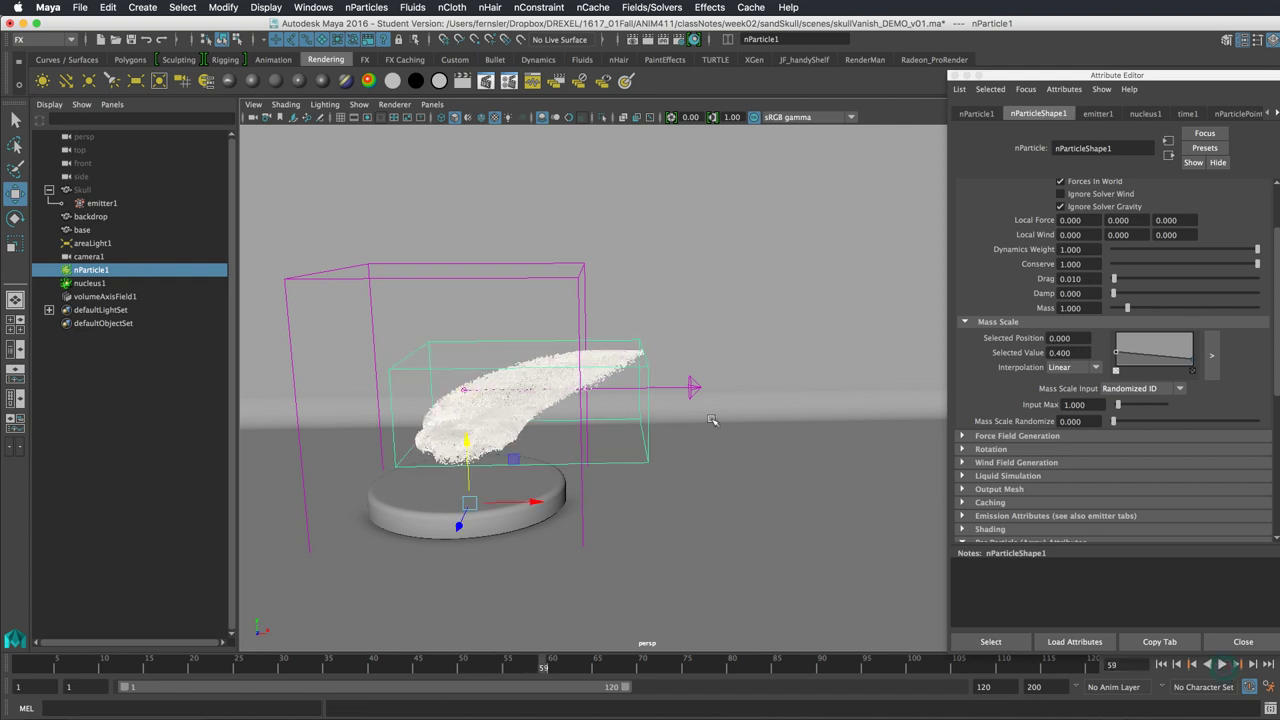
Scale the volume axis field up uniformly to about 31.87 and move it along X so its centre sits beyond the base.
{"action": "left_click", "coordinate": [585, 296]}
{"action": "left_click", "coordinate": [585, 290]}
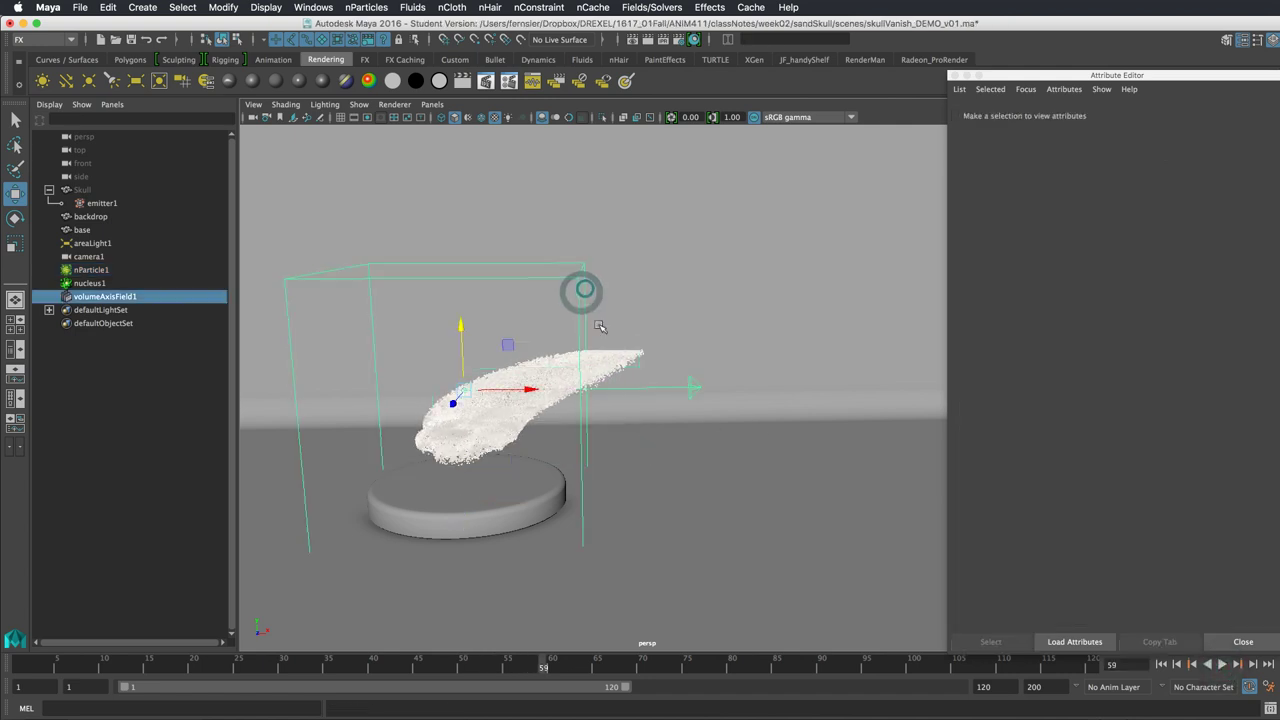
{"action": "key", "text": "r"}
{"action": "left_click_drag", "start_coordinate": [467, 402], "coordinate": [622, 397]}
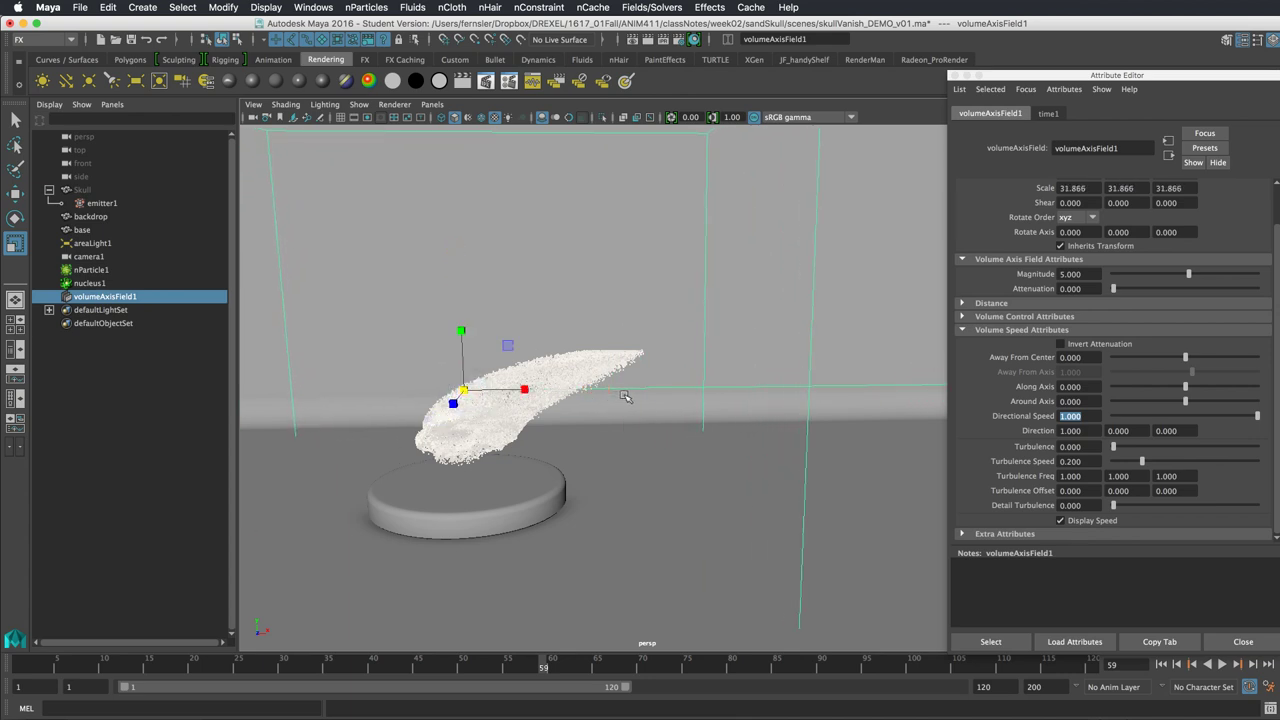
{"action": "key", "text": "w"}
{"action": "left_click_drag", "start_coordinate": [537, 390], "coordinate": [509, 390]}
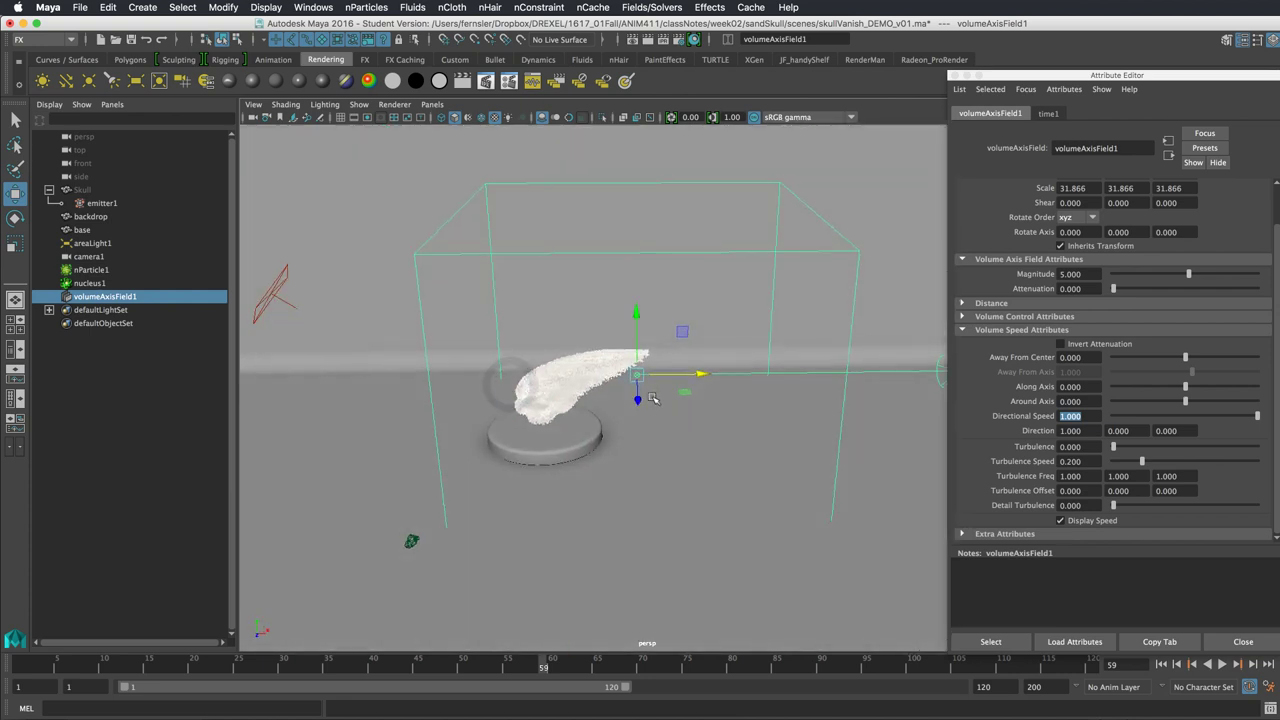
Enlarge the repositioned volume axis field uniformly to a scale of about 40.53.
{"action": "key", "text": "r"}
{"action": "mouse_move", "coordinate": [651, 387]}
{"action": "left_mouse_down"}
{"action": "mouse_move", "coordinate": [705, 374]}
{"action": "mouse_move", "coordinate": [655, 410]}
{"action": "left_mouse_up"}
{"action": "key", "text": "w"}
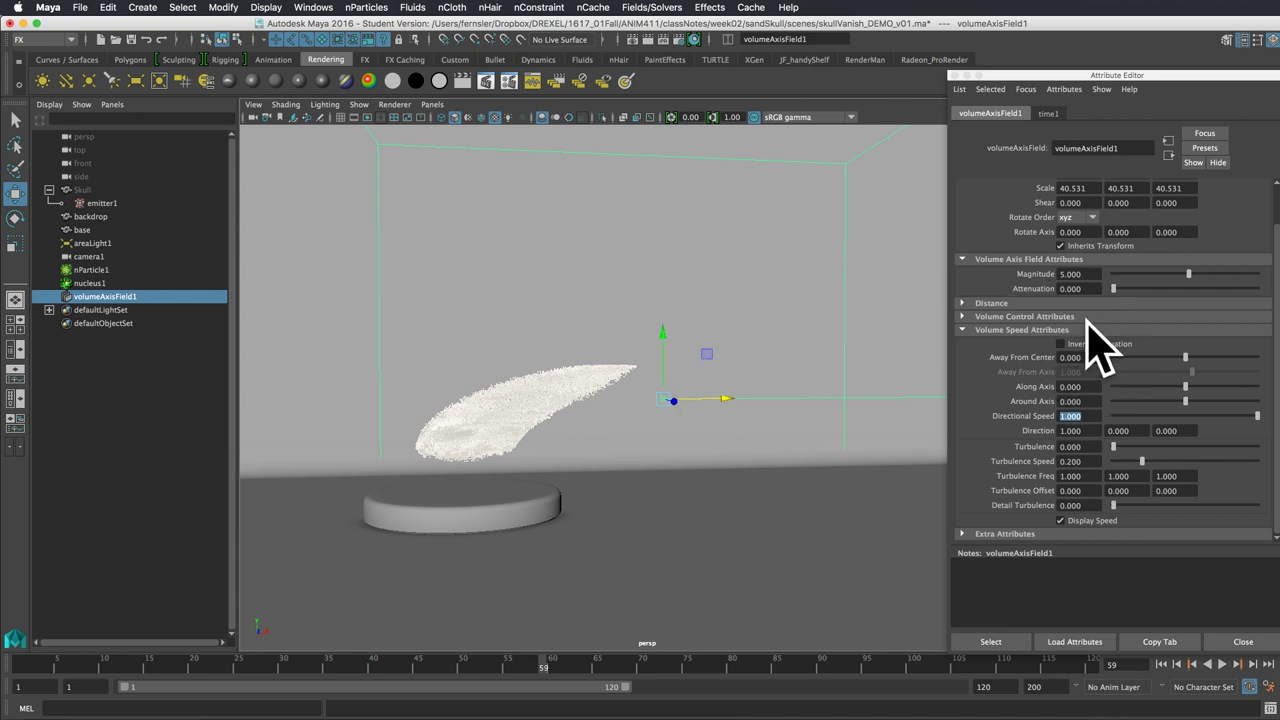
Set the volume axis field's magnitude to 10 and play the particle simulation from the first frame.
{"action": "left_click", "coordinate": [1072, 274]}
{"action": "type", "text": "10"}
{"action": "key", "text": "Return"}
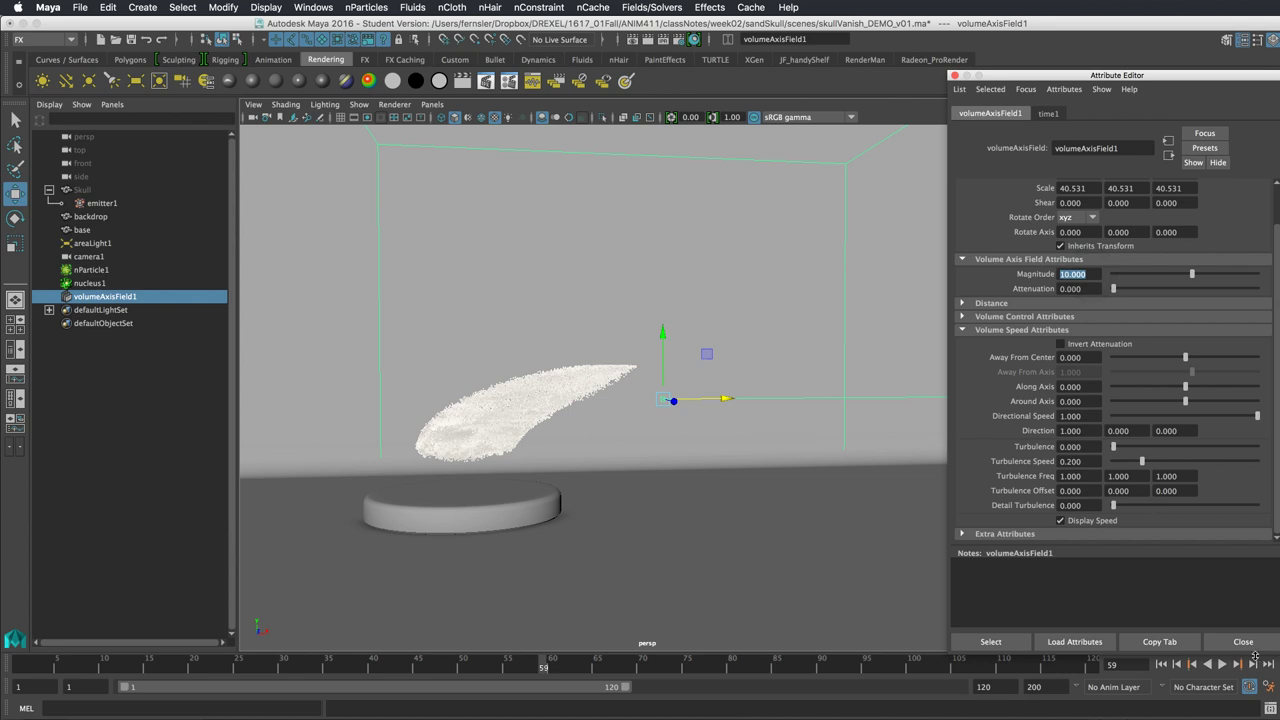
{"action": "left_click", "coordinate": [1161, 665]}
{"action": "left_click", "coordinate": [1224, 665]}
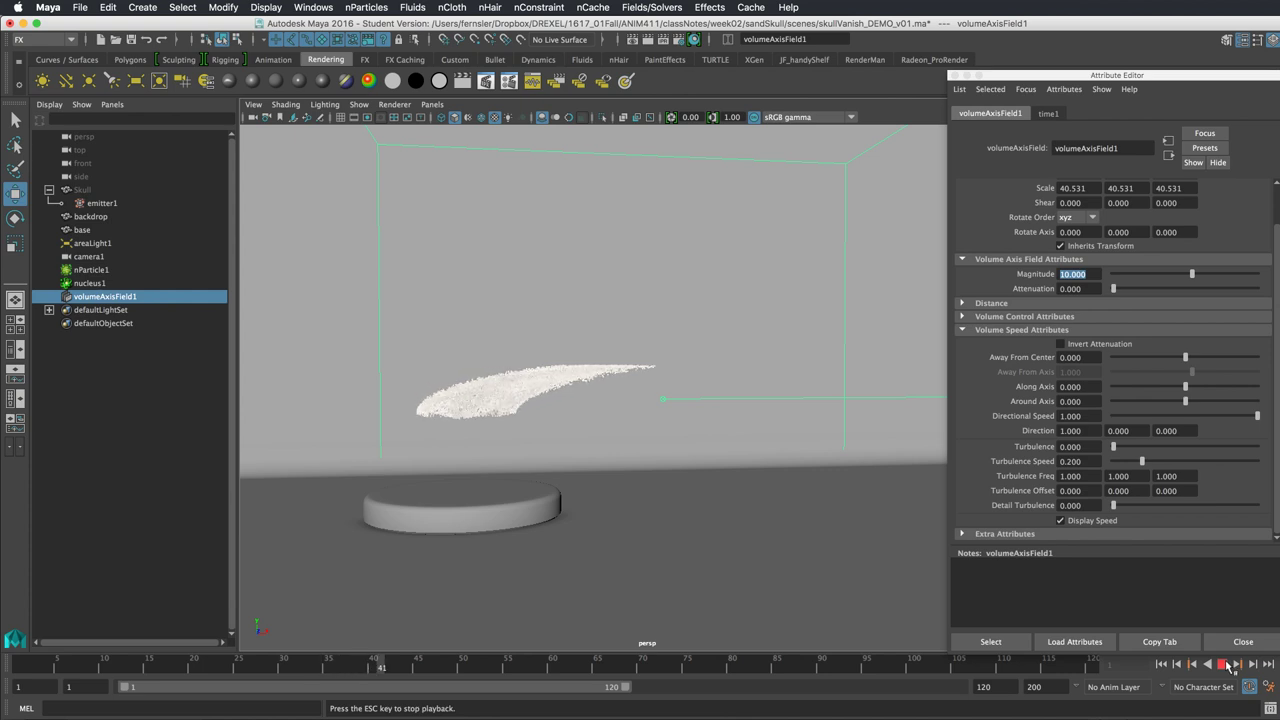
{"action": "left_click", "coordinate": [1224, 665]}
Set the volume axis field's magnitude to 15 and replay the simulation to check the particle stream.
{"action": "type", "text": "15"}
{"action": "key", "text": "Return"}
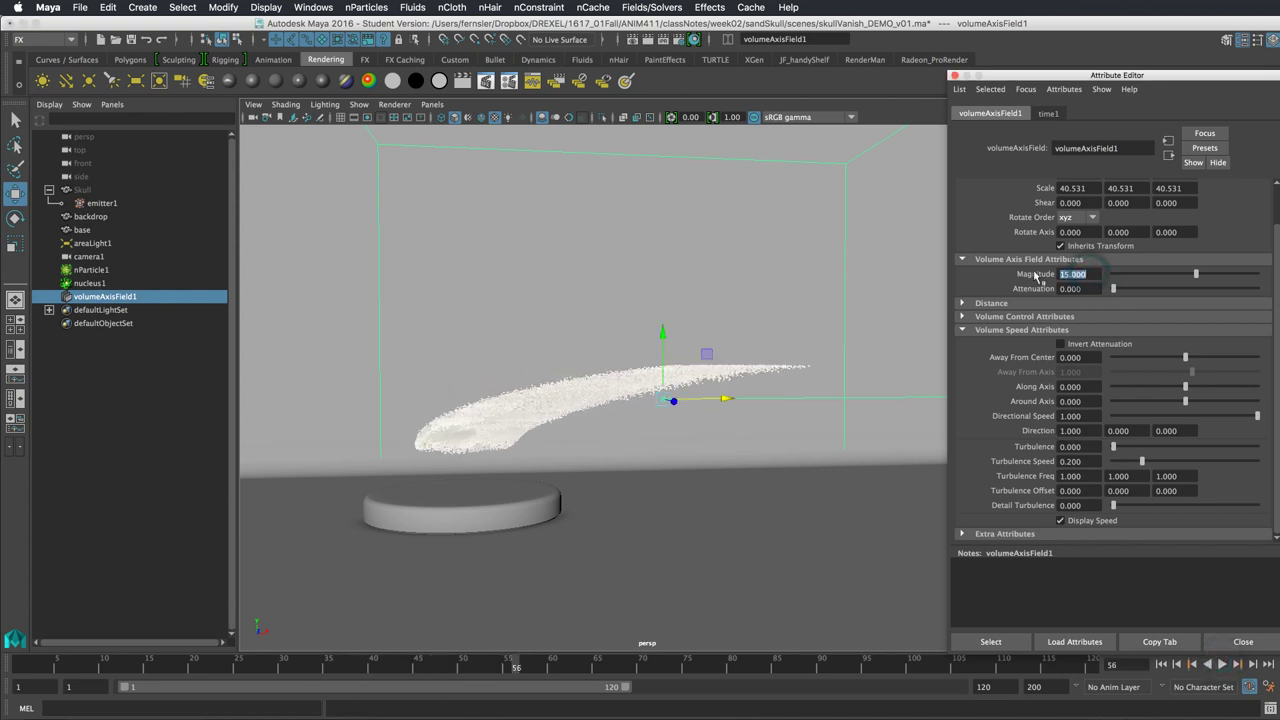
{"action": "left_click", "coordinate": [1222, 664]}
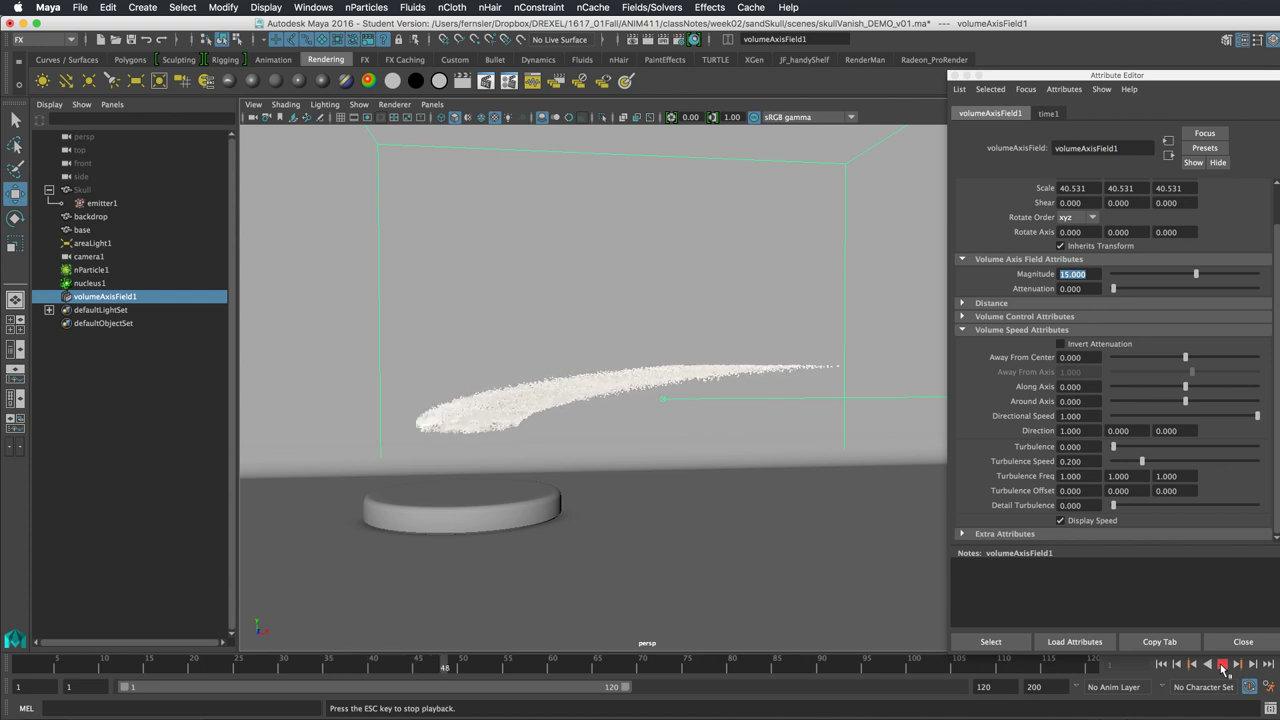
{"action": "left_click", "coordinate": [1222, 664]}
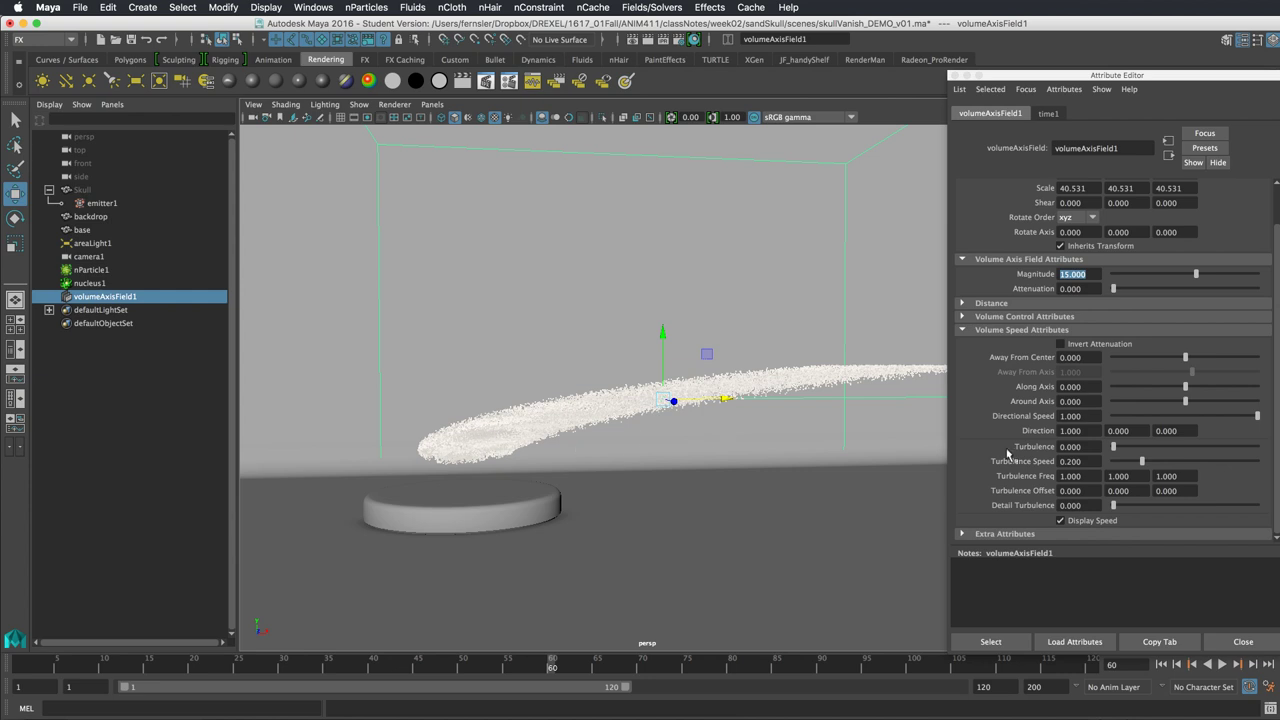
{"action": "left_click", "coordinate": [1276, 343]}
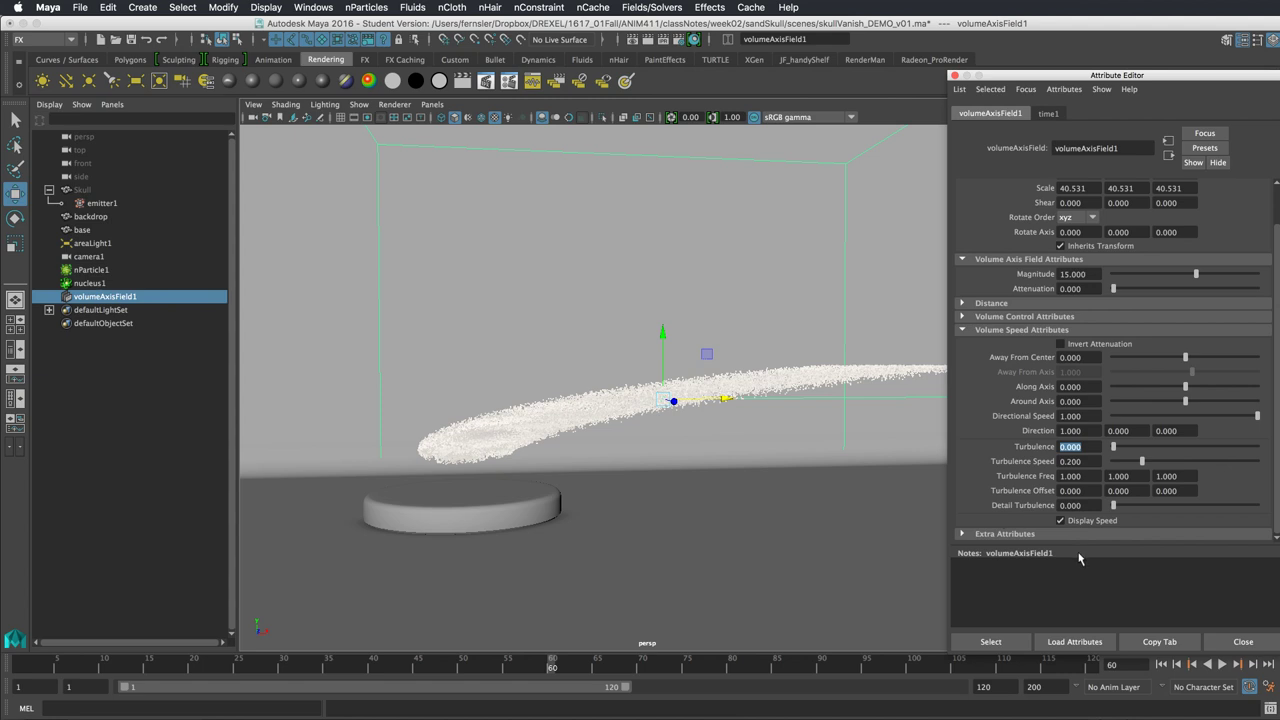
{"action": "left_click", "coordinate": [1160, 664]}
{"action": "left_click", "coordinate": [1222, 664]}
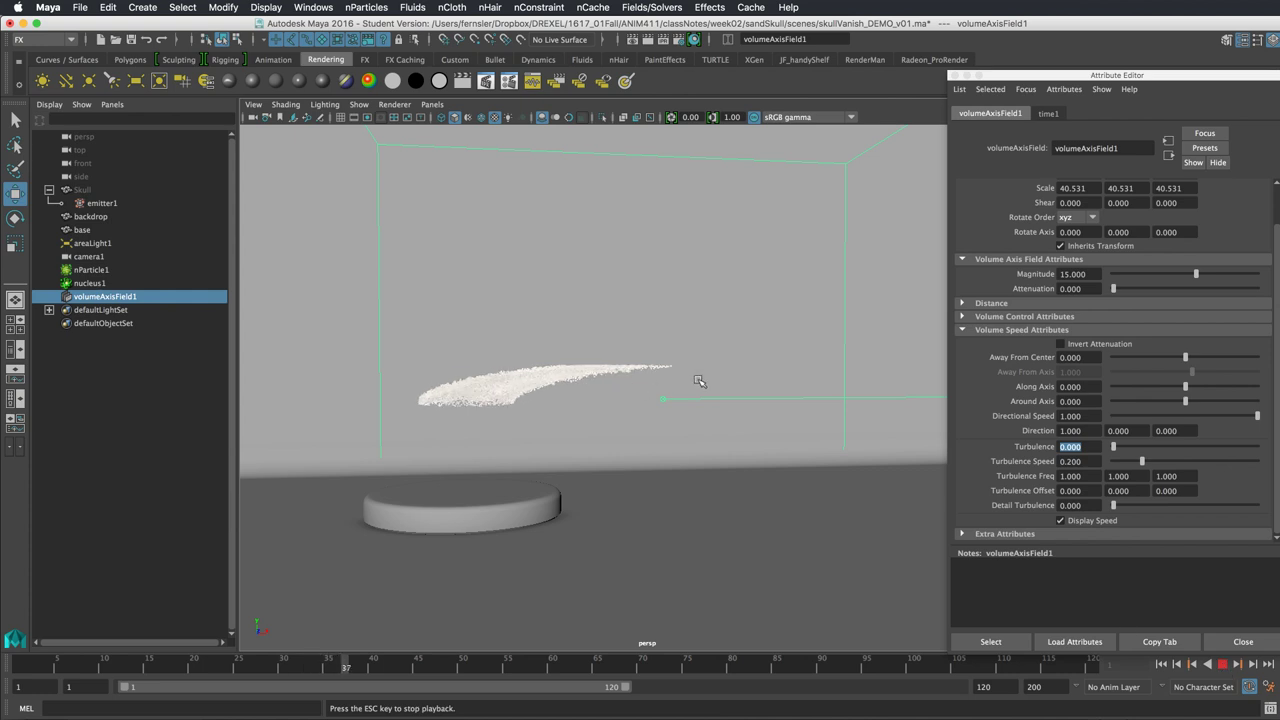
{"action": "left_click", "coordinate": [1220, 664]}
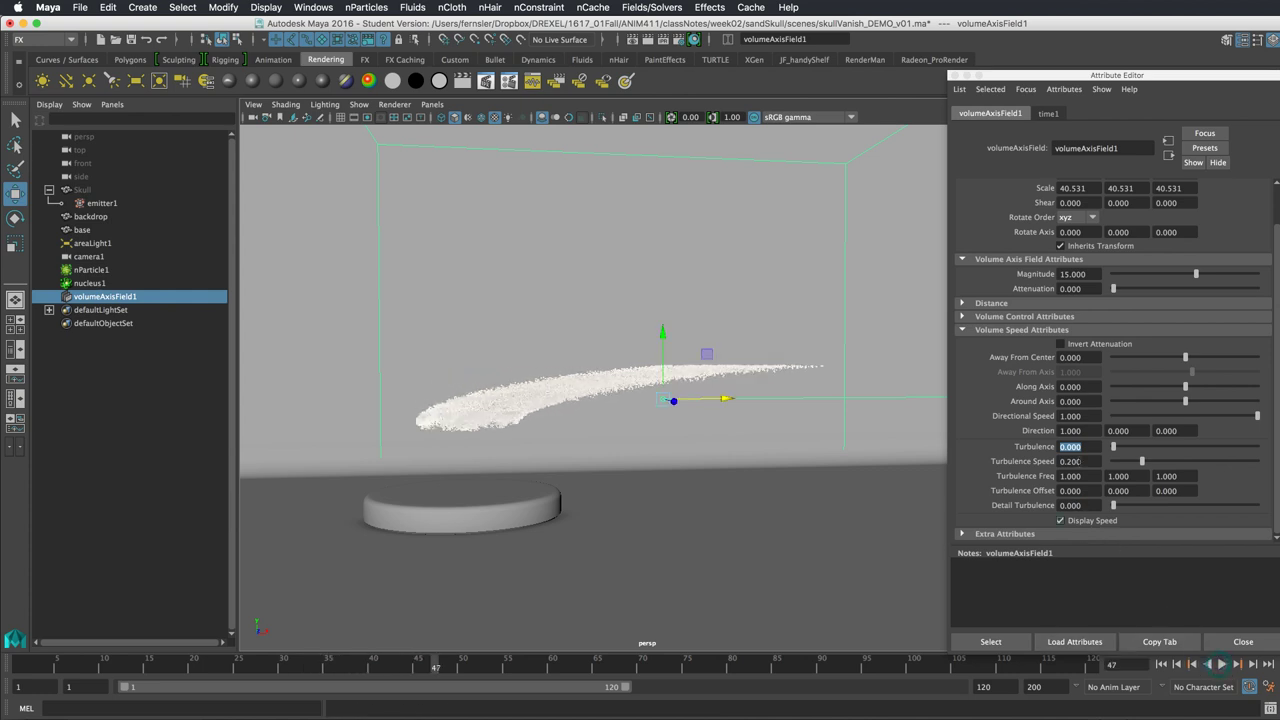
Try a turbulence of 0.5 on the volume axis field and replay the simulation from the first frame.
{"action": "left_click", "coordinate": [1085, 447]}
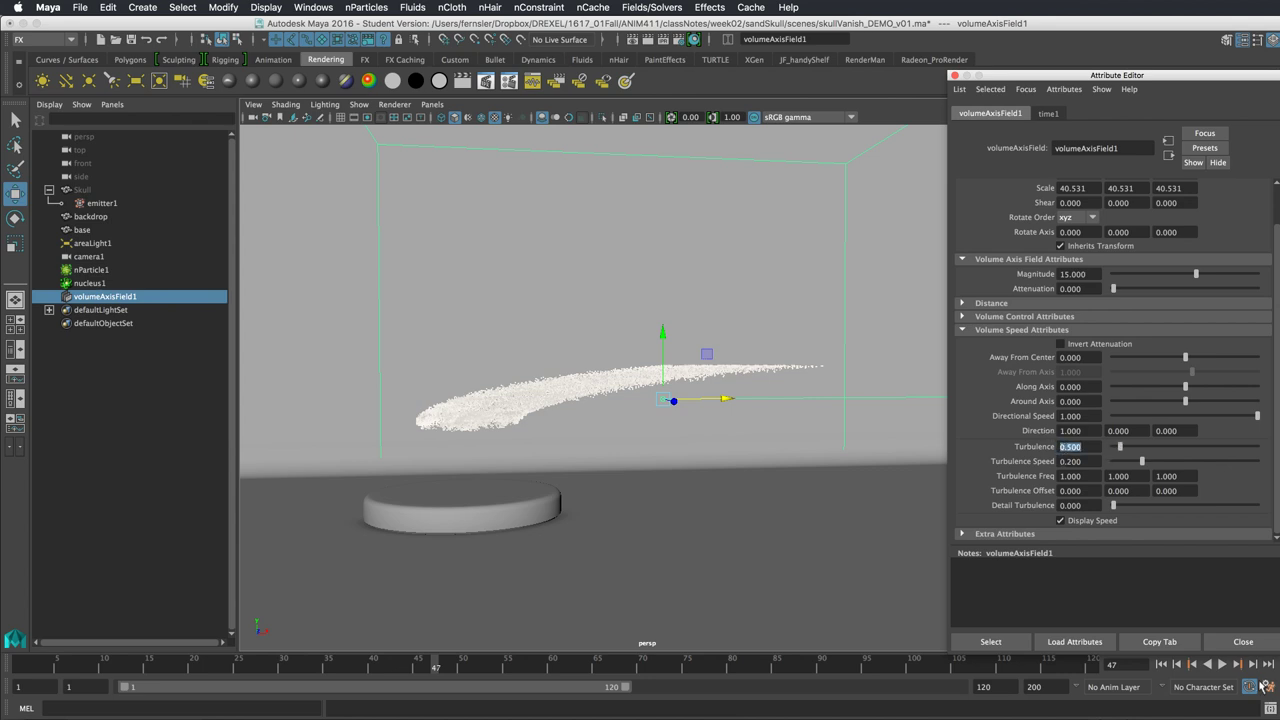
{"action": "left_click", "coordinate": [1161, 664]}
{"action": "left_click", "coordinate": [1221, 664]}
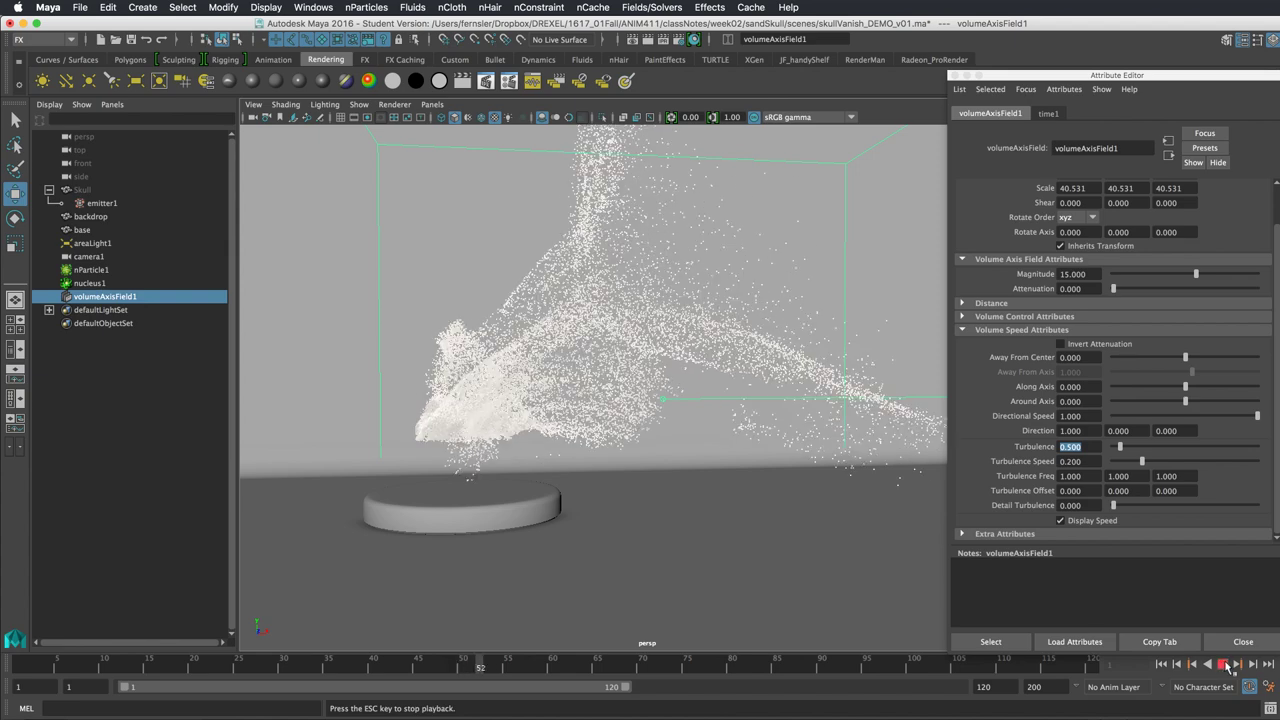
{"action": "left_click", "coordinate": [1224, 665]}
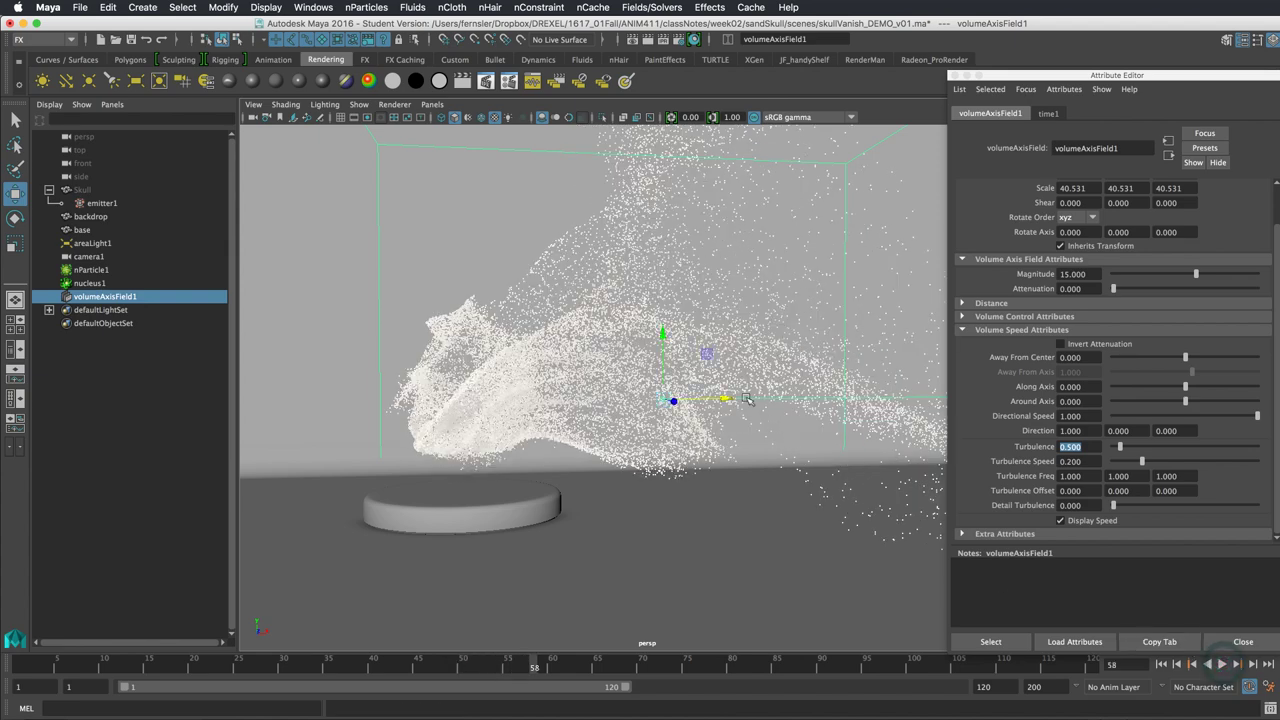
Set the volume axis field's turbulence to 0.2 and replay the simulation from the first frame.
{"action": "left_click_drag", "start_coordinate": [1068, 447], "coordinate": [1087, 449]}
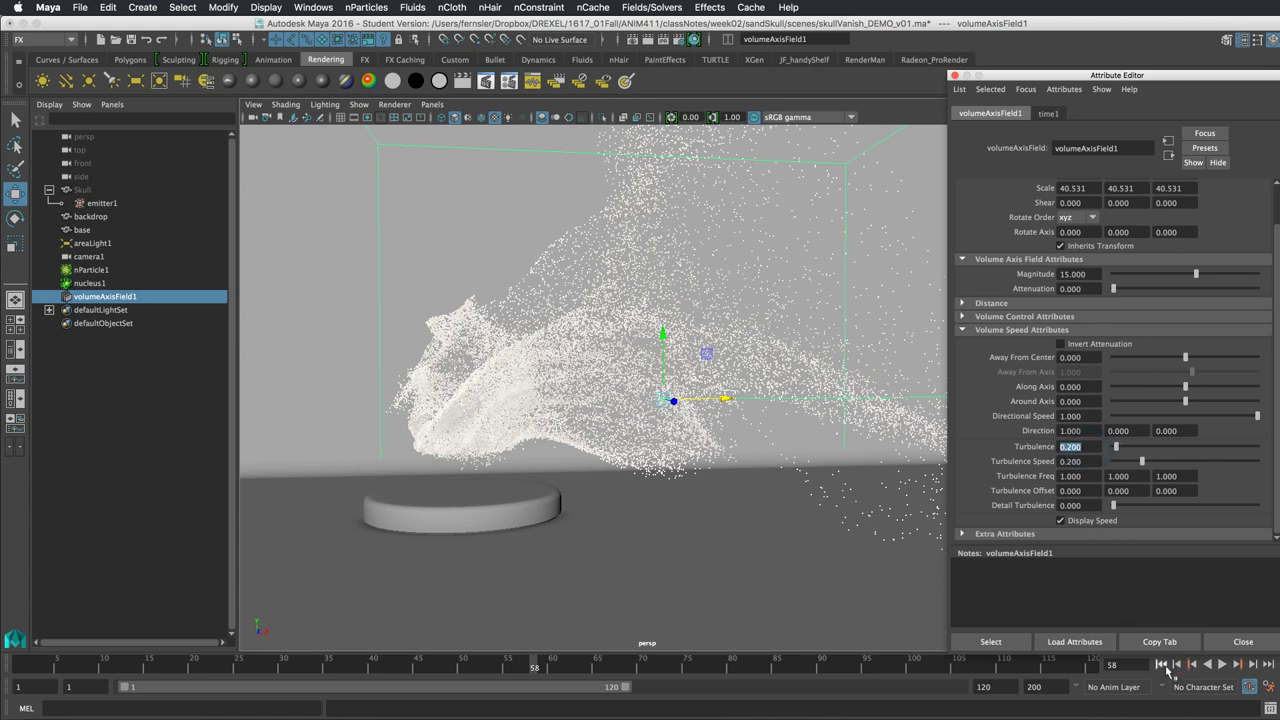
{"action": "left_click", "coordinate": [1162, 664]}
{"action": "left_click", "coordinate": [1224, 665]}
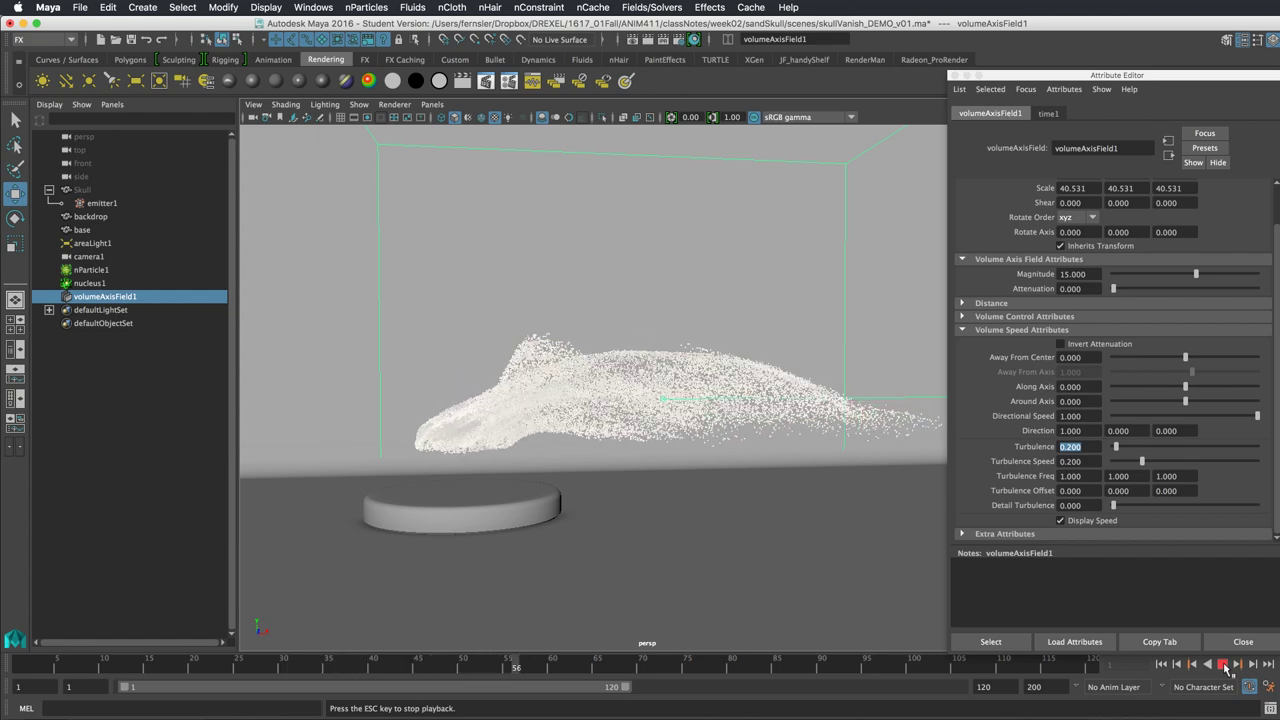
{"action": "left_click", "coordinate": [1224, 665]}
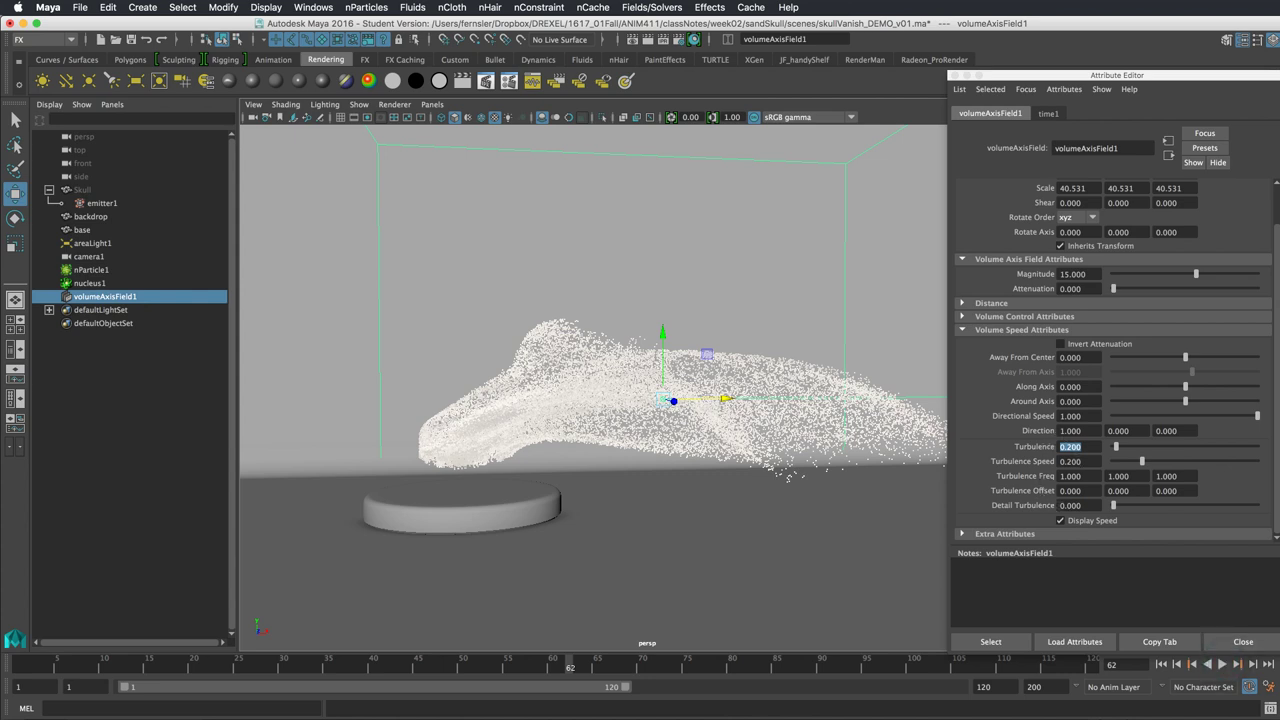
Set the field's turbulence speed to 0.6 and detail turbulence to about 0.346, with a replay of the simulation.
{"action": "double_click", "coordinate": [1090, 461]}
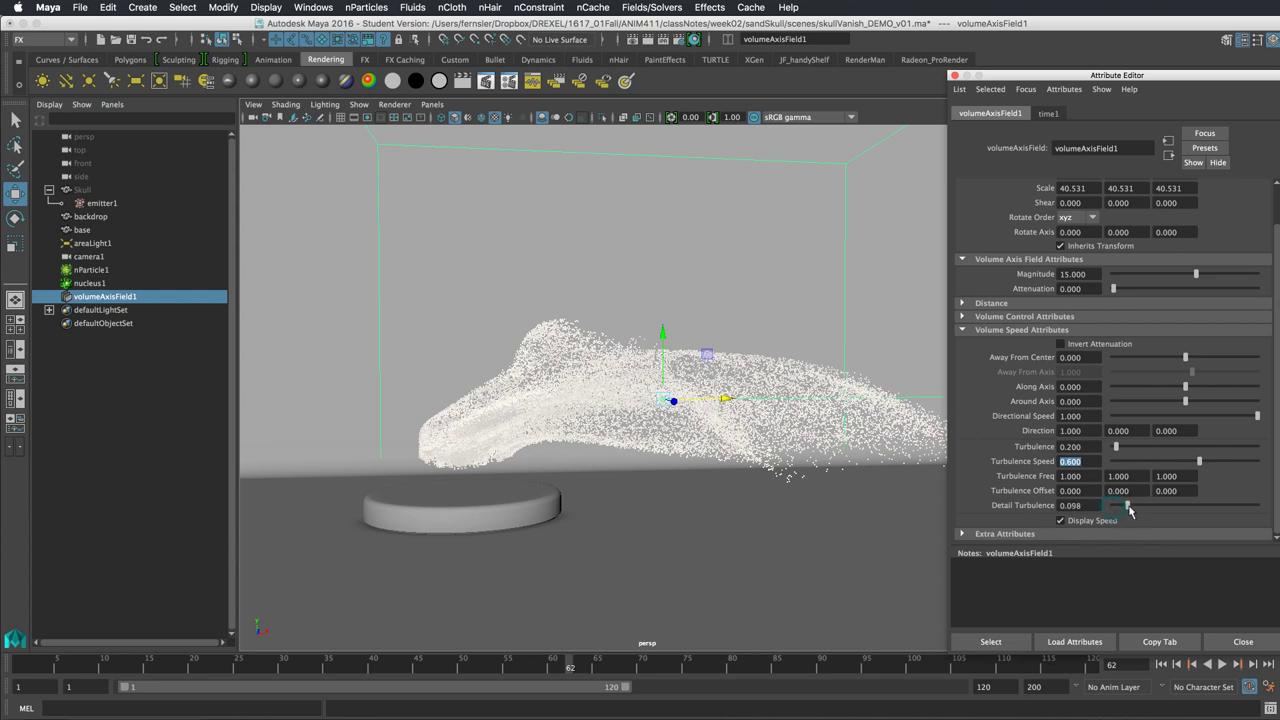
{"action": "left_click_drag", "start_coordinate": [1162, 510], "coordinate": [1163, 508]}
{"action": "left_click", "coordinate": [1160, 664]}
{"action": "left_click", "coordinate": [1222, 664]}
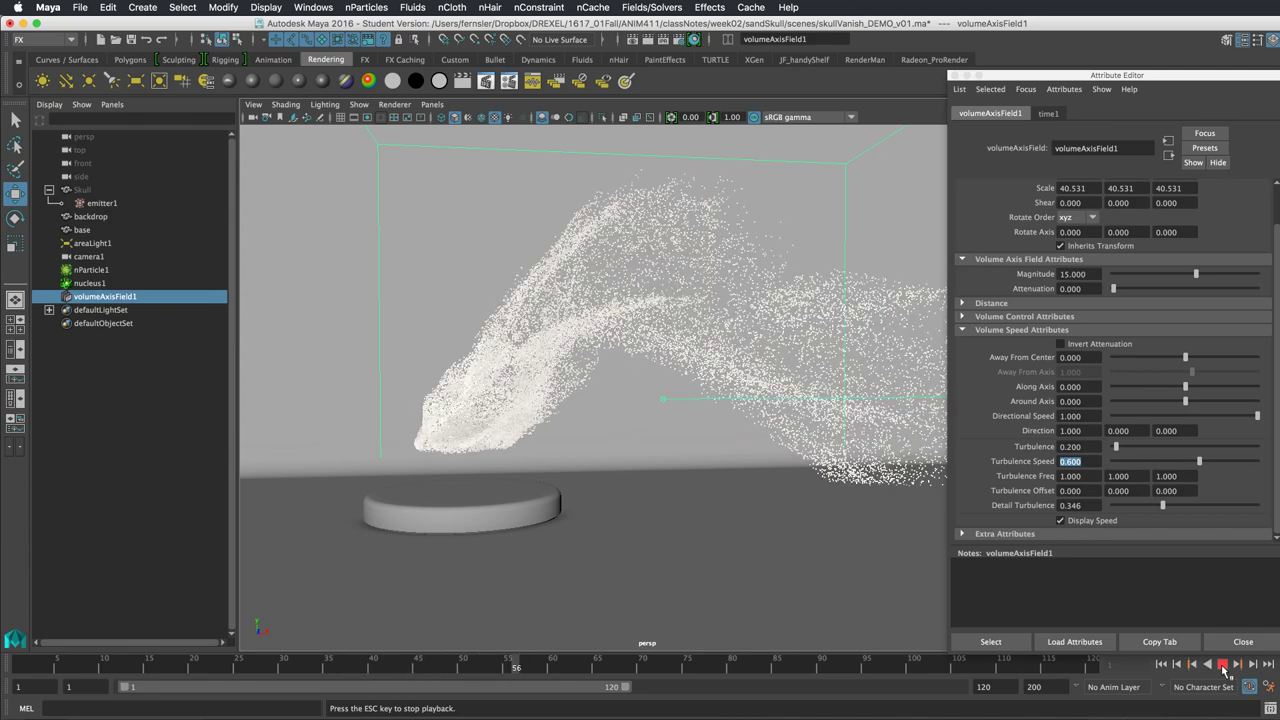
{"action": "left_click", "coordinate": [1222, 664]}
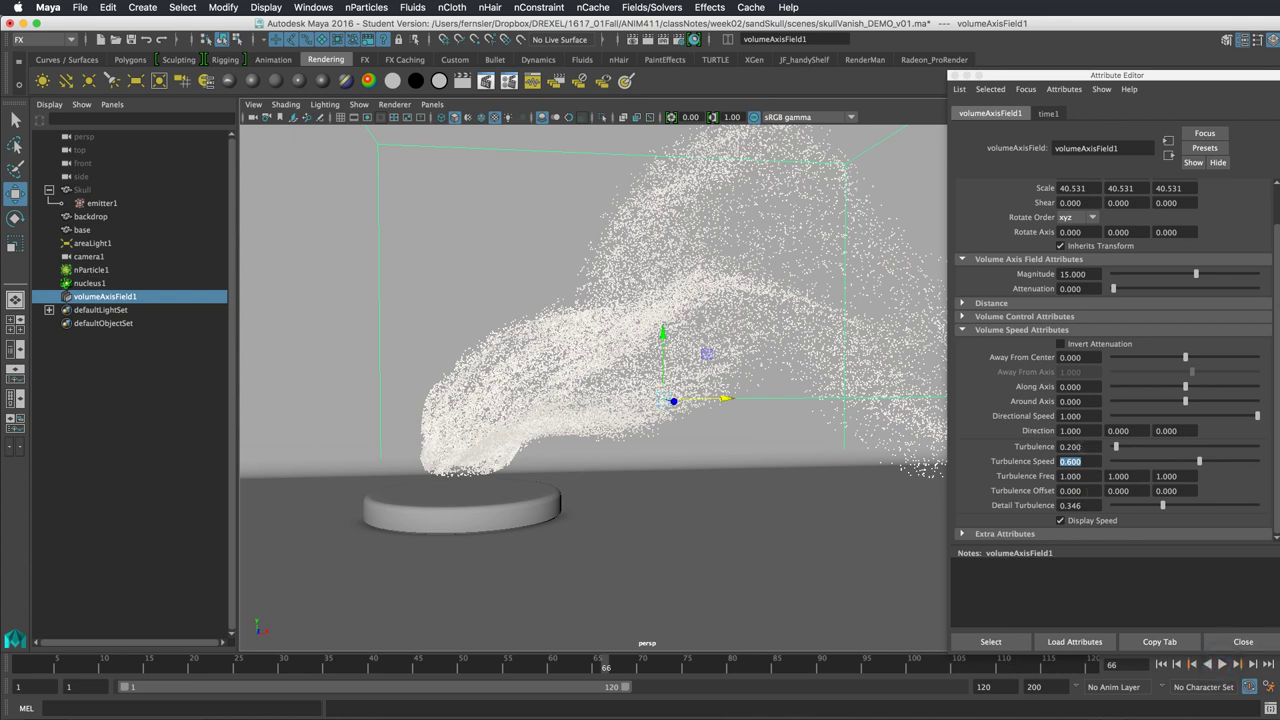
Set the field's turbulence frequency to 2 on all three axes and replay the simulation.
{"action": "double_click", "coordinate": [1070, 476]}
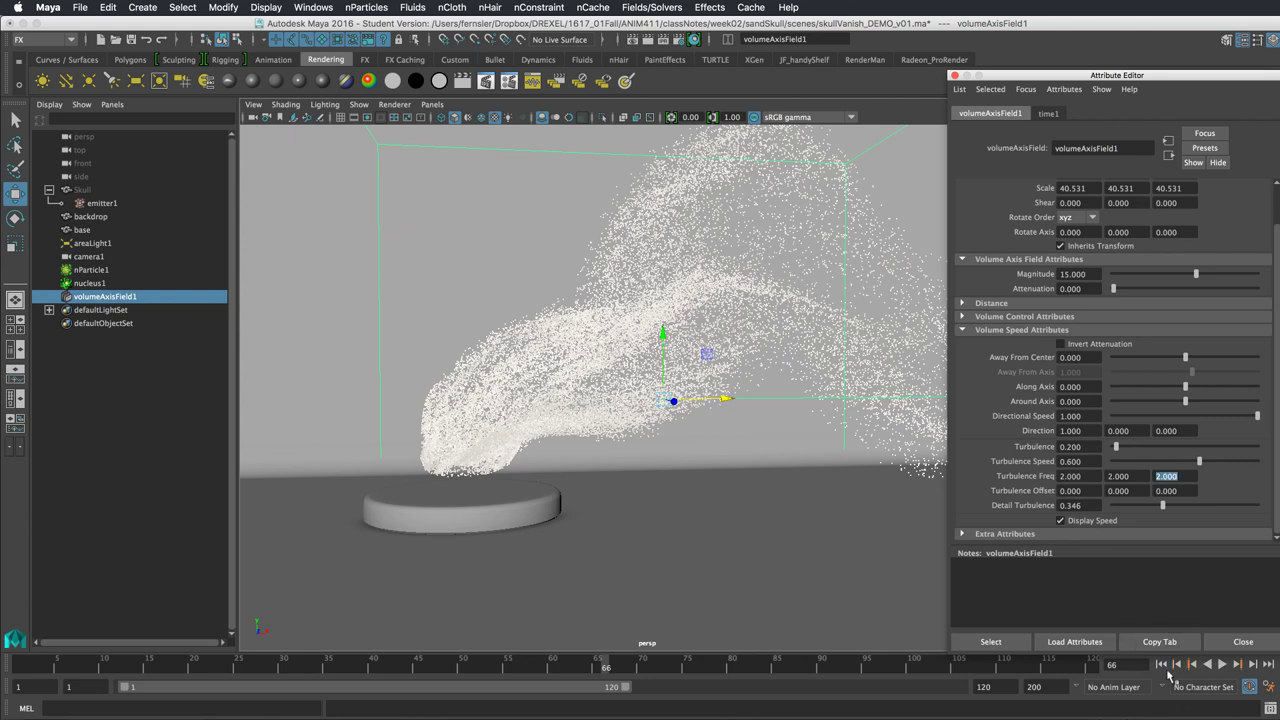
{"action": "left_click", "coordinate": [1162, 664]}
{"action": "left_click", "coordinate": [1221, 664]}
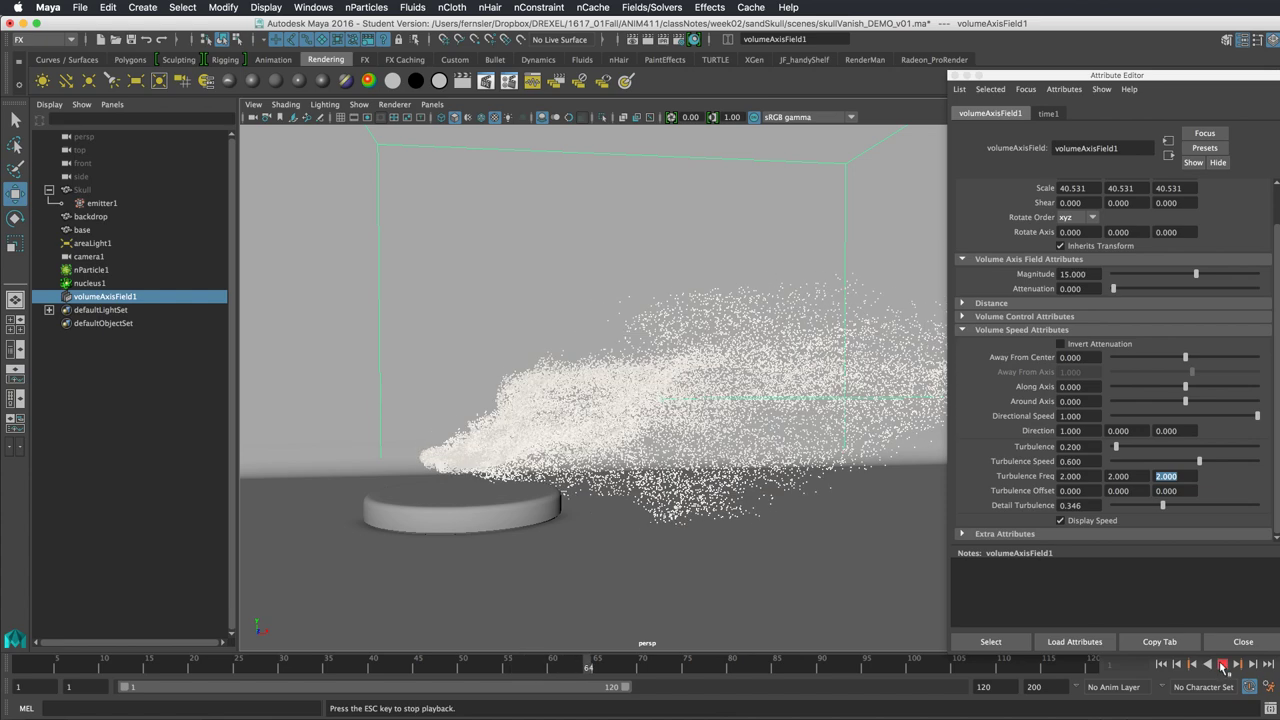
{"action": "left_click", "coordinate": [1223, 666]}
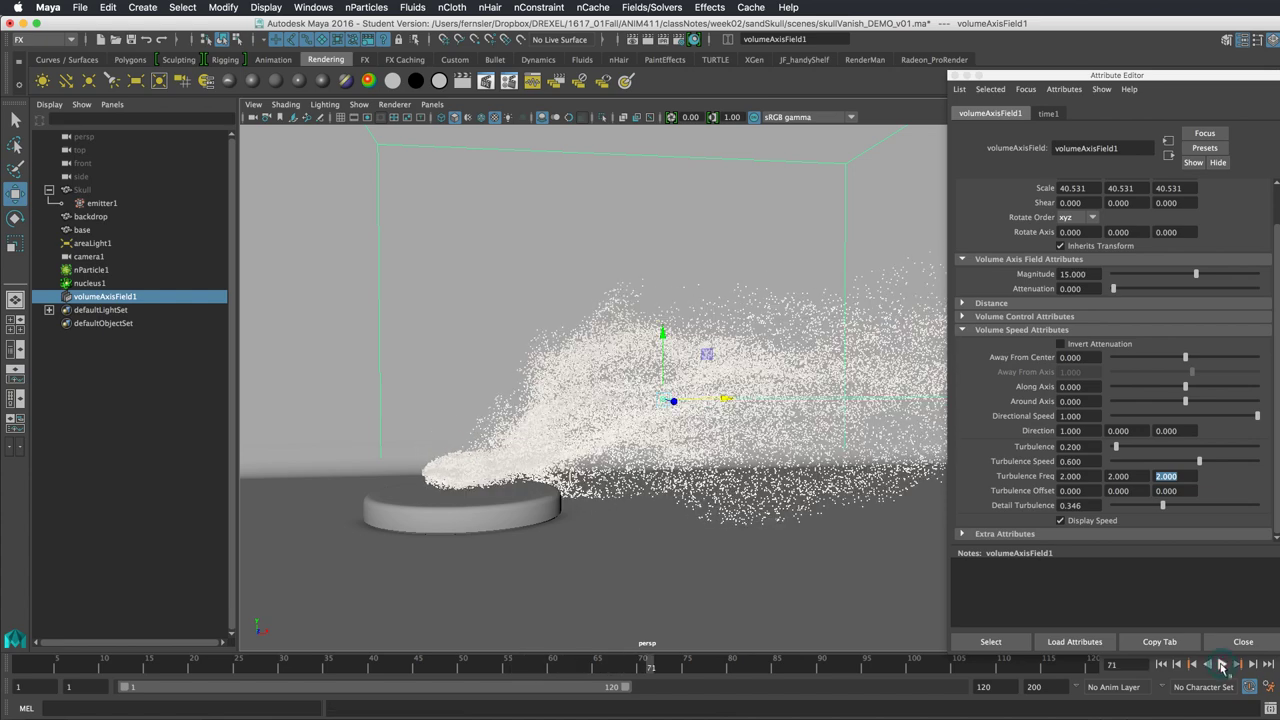
Turn off Ignore Solver Gravity in the nParticle's dynamic properties and replay the simulation.
{"action": "left_click", "coordinate": [808, 300]}
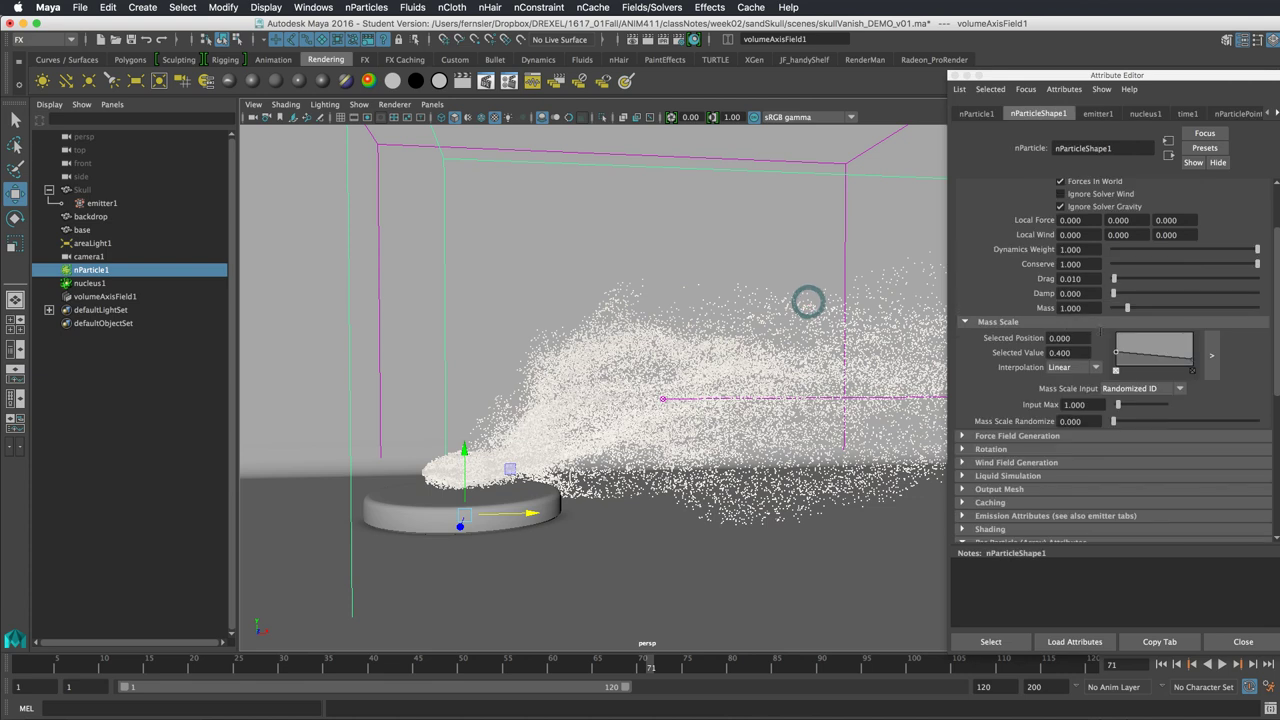
{"action": "left_click", "coordinate": [1098, 114]}
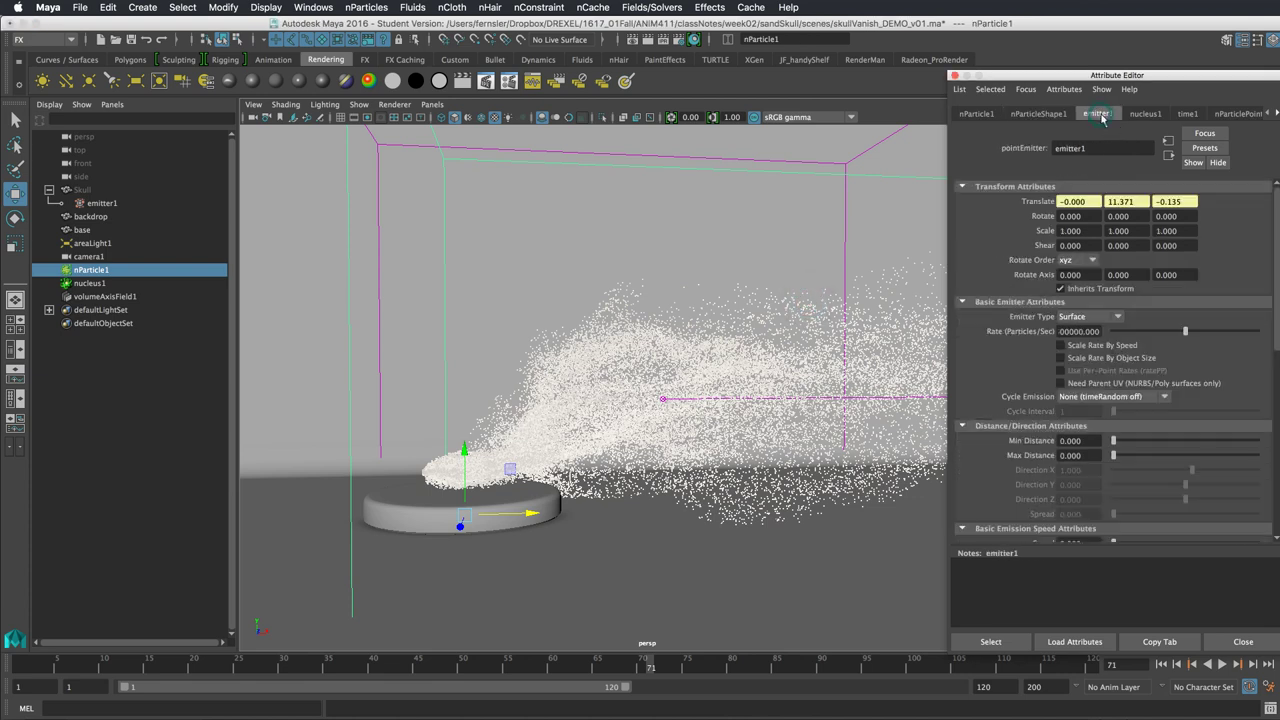
{"action": "left_click", "coordinate": [1057, 114]}
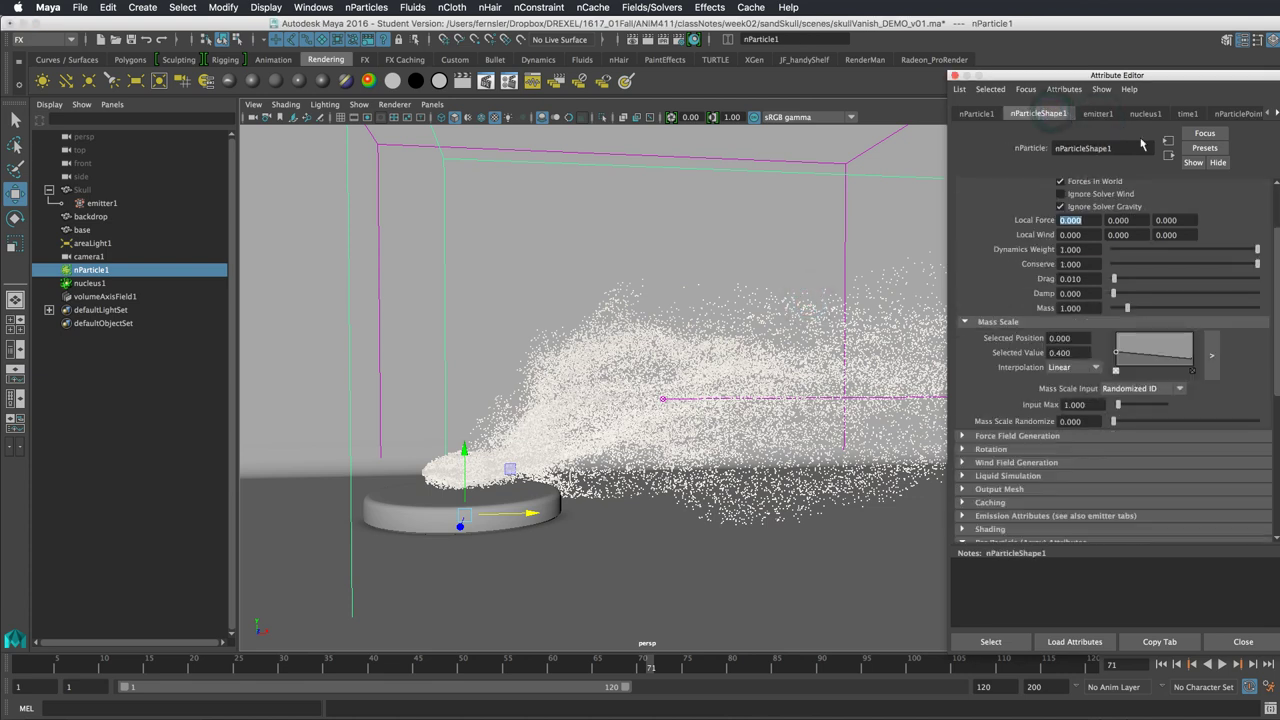
{"action": "scroll", "coordinate": [1275, 245], "scroll_direction": "up", "scroll_amount": 3}
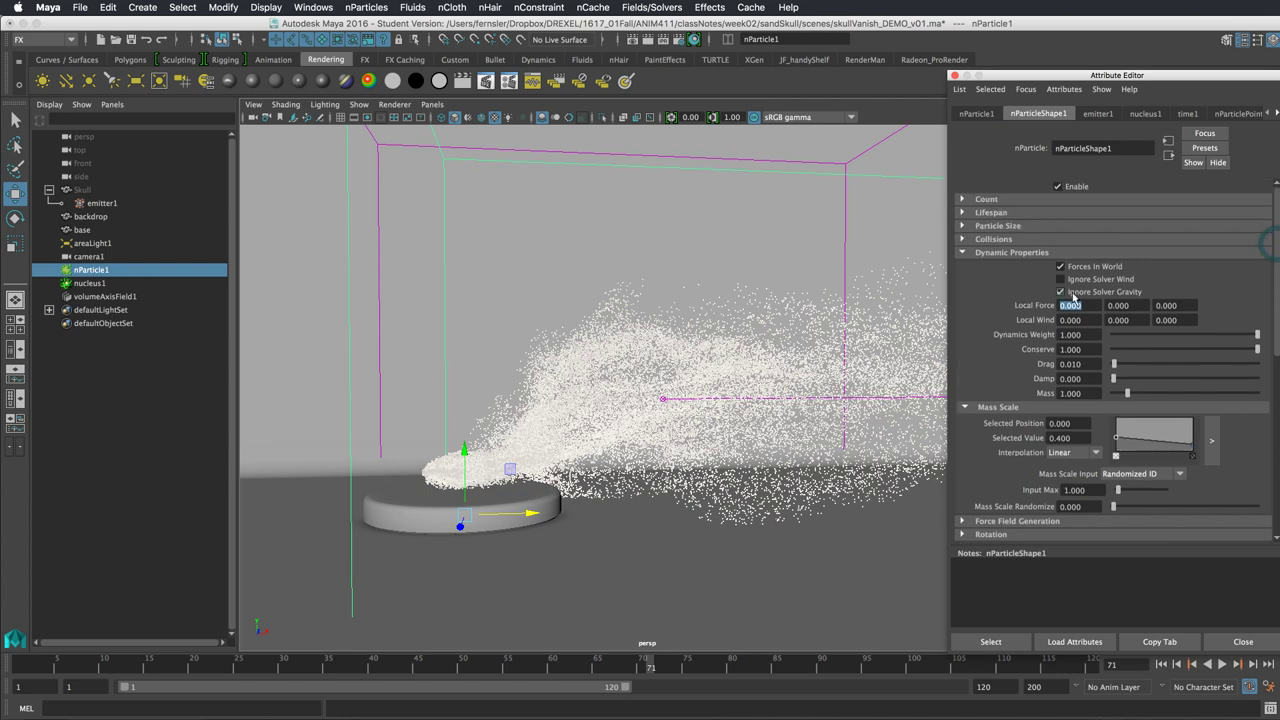
{"action": "left_click", "coordinate": [1223, 665]}
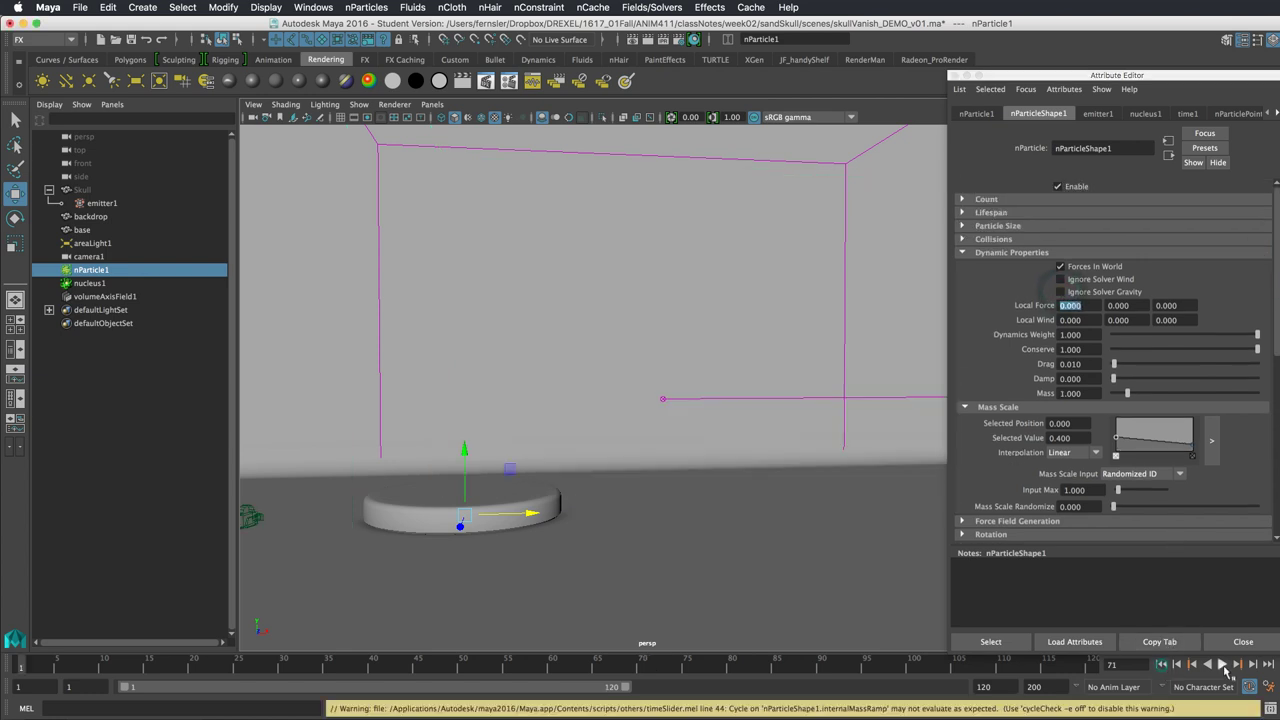
{"action": "left_click", "coordinate": [1223, 665]}
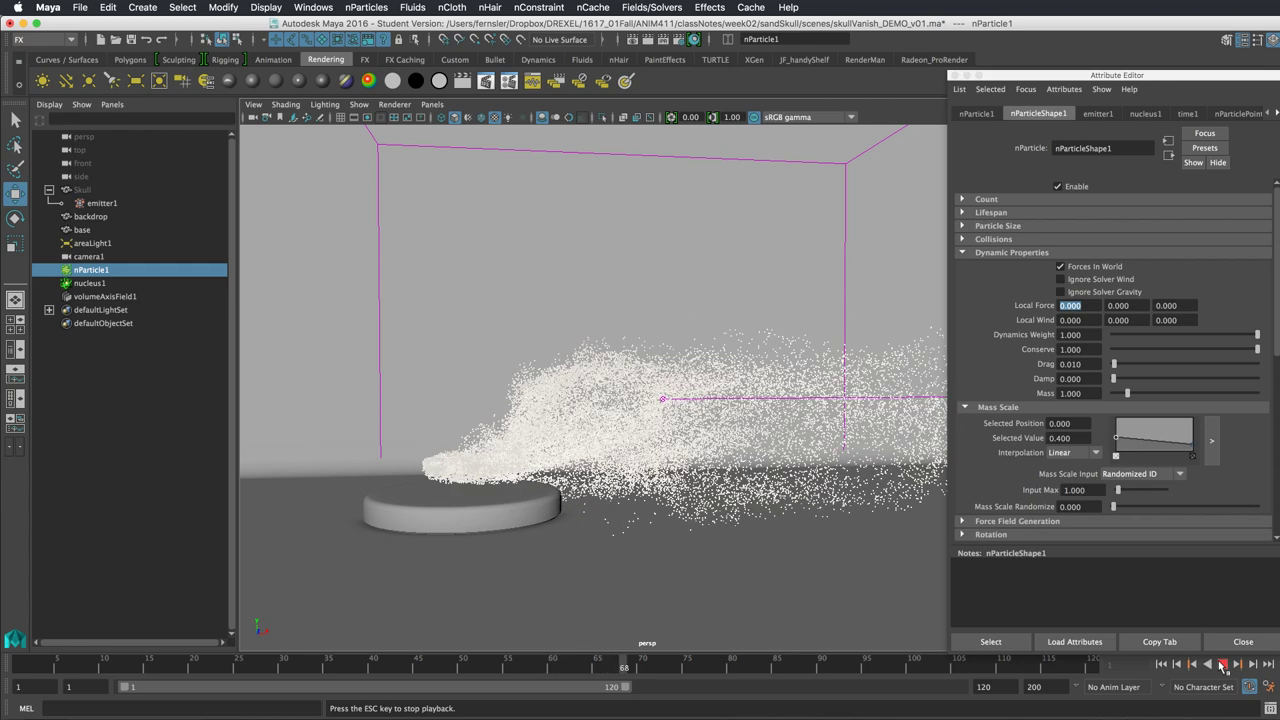
{"action": "left_click", "coordinate": [1222, 665]}
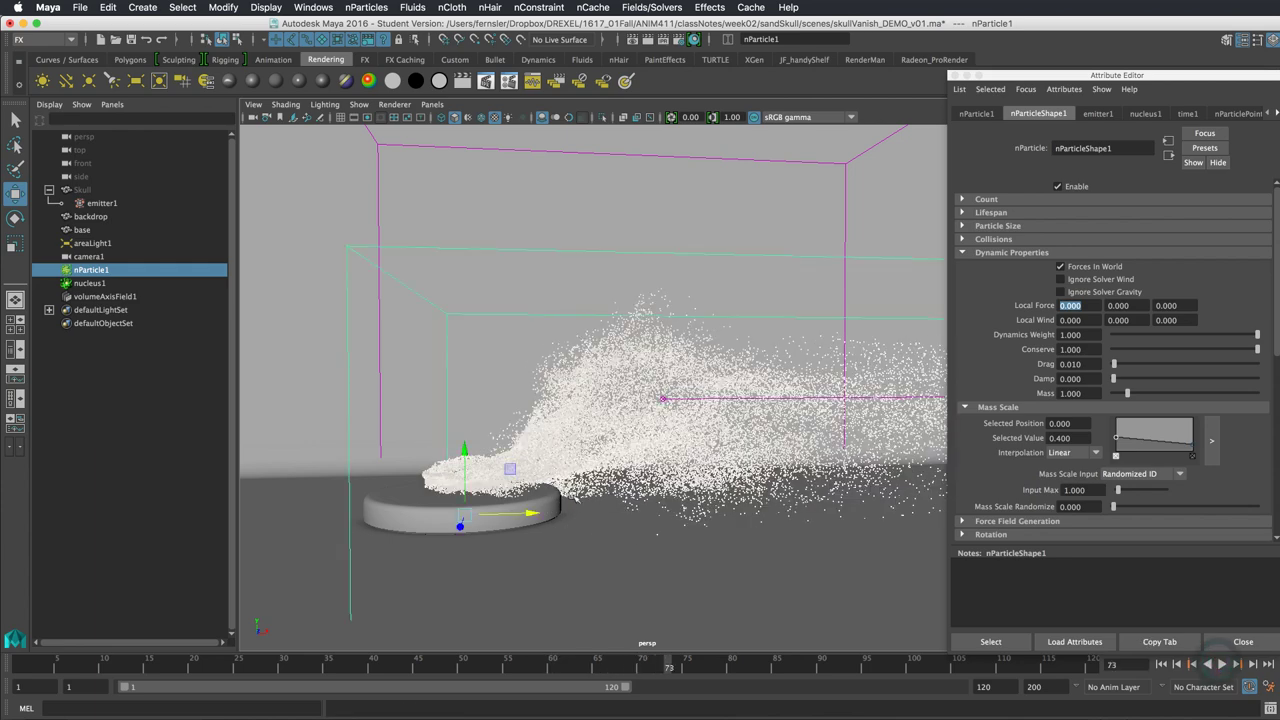
Make the objects in layer1 selectable and turn the backdrop and base into passive colliders.
{"action": "left_click_drag", "start_coordinate": [1044, 78], "coordinate": [793, 77]}
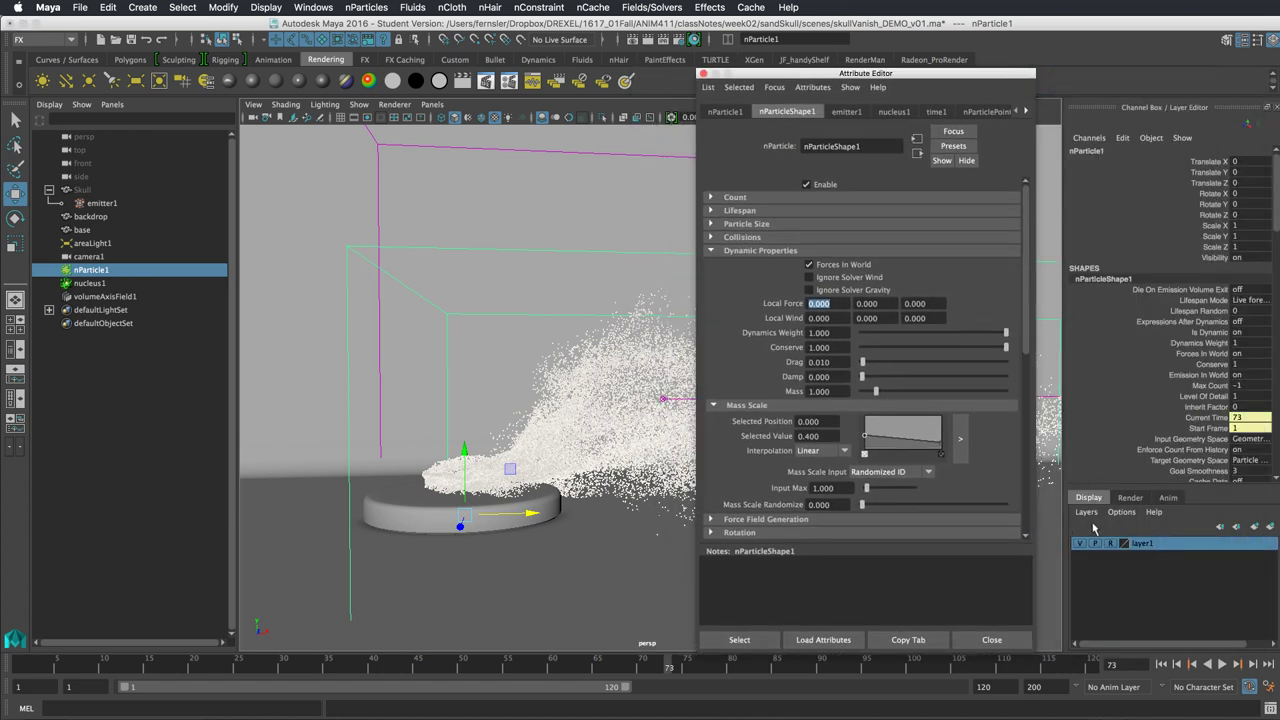
{"action": "left_click", "coordinate": [1117, 550]}
{"action": "left_click", "coordinate": [487, 562]}
{"action": "left_click", "coordinate": [484, 528], "text": "shift"}
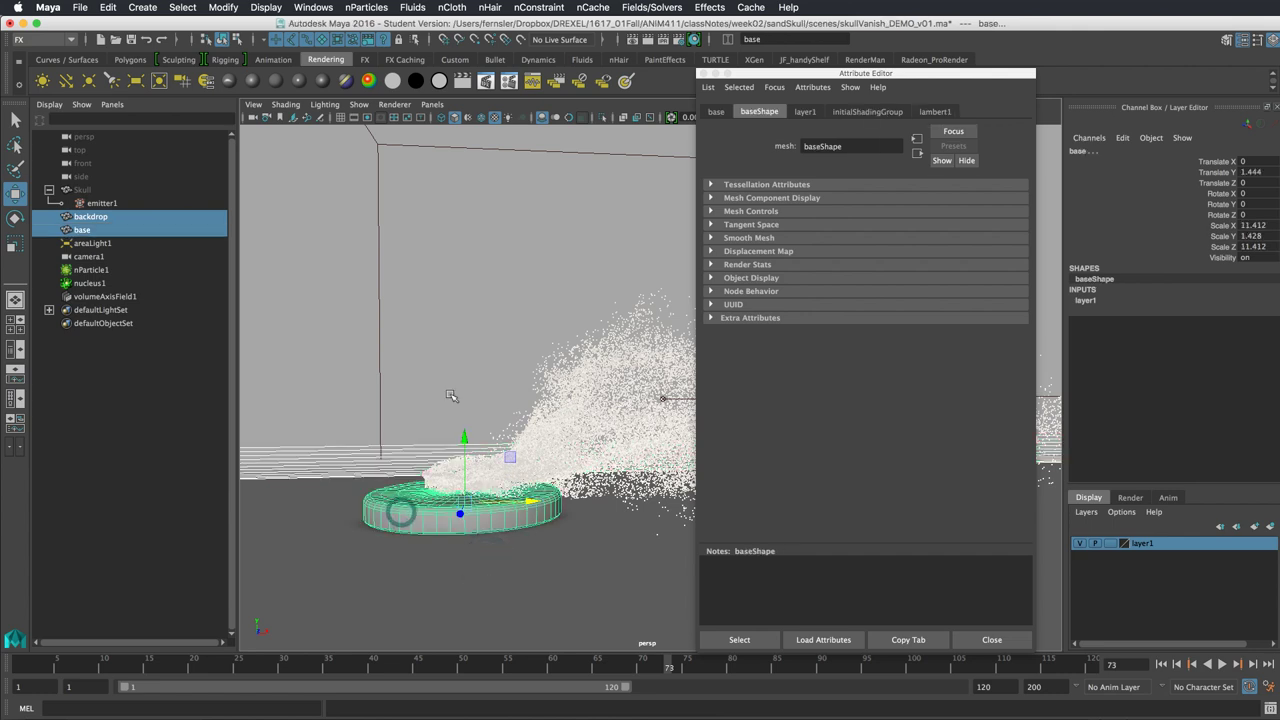
{"action": "left_click", "coordinate": [451, 8]}
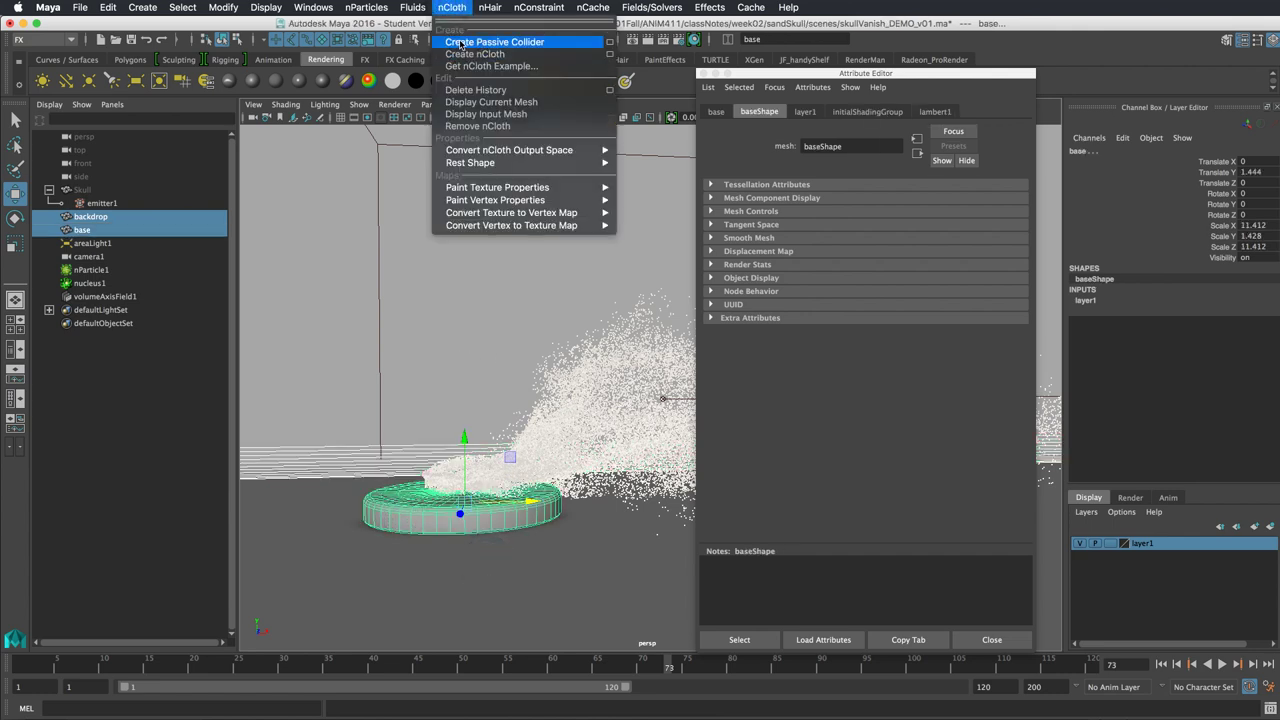
{"action": "left_click", "coordinate": [459, 43]}
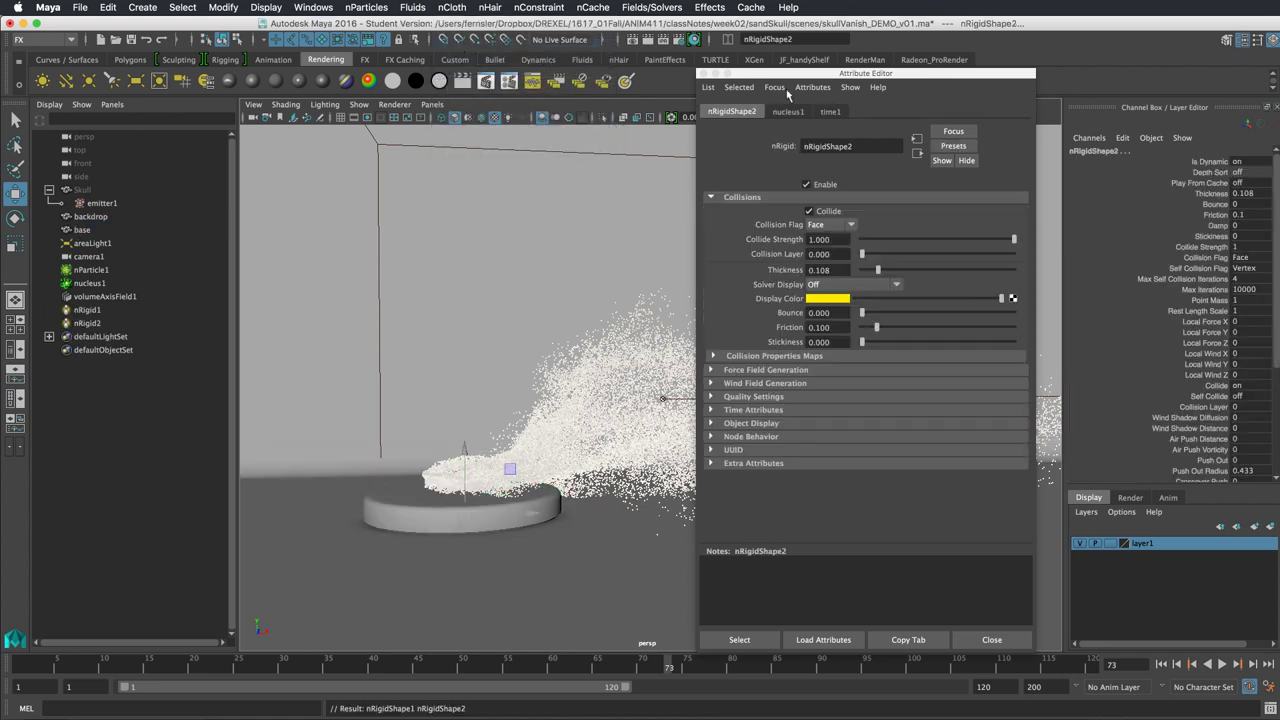
Replay the simulation from the first frame to check how the particles collide with the base and backdrop.
{"action": "left_click_drag", "start_coordinate": [808, 80], "coordinate": [1044, 72]}
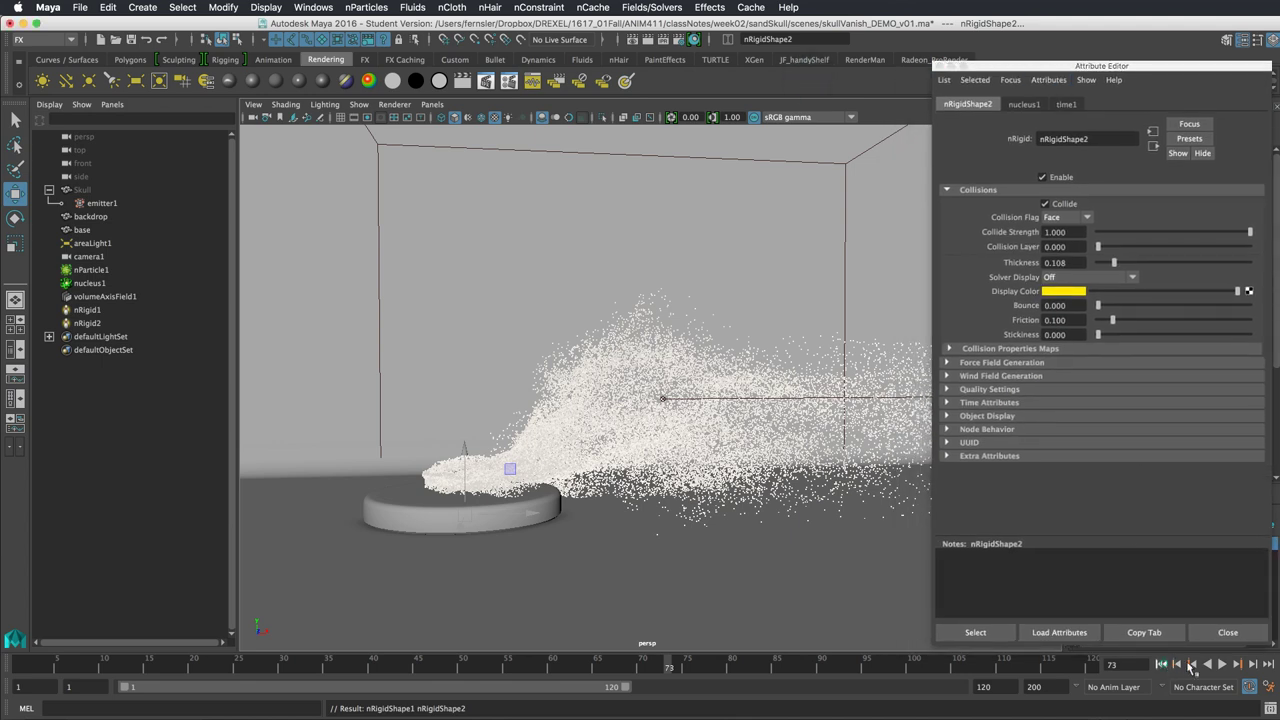
{"action": "left_click", "coordinate": [1161, 663]}
{"action": "left_click", "coordinate": [1222, 663]}
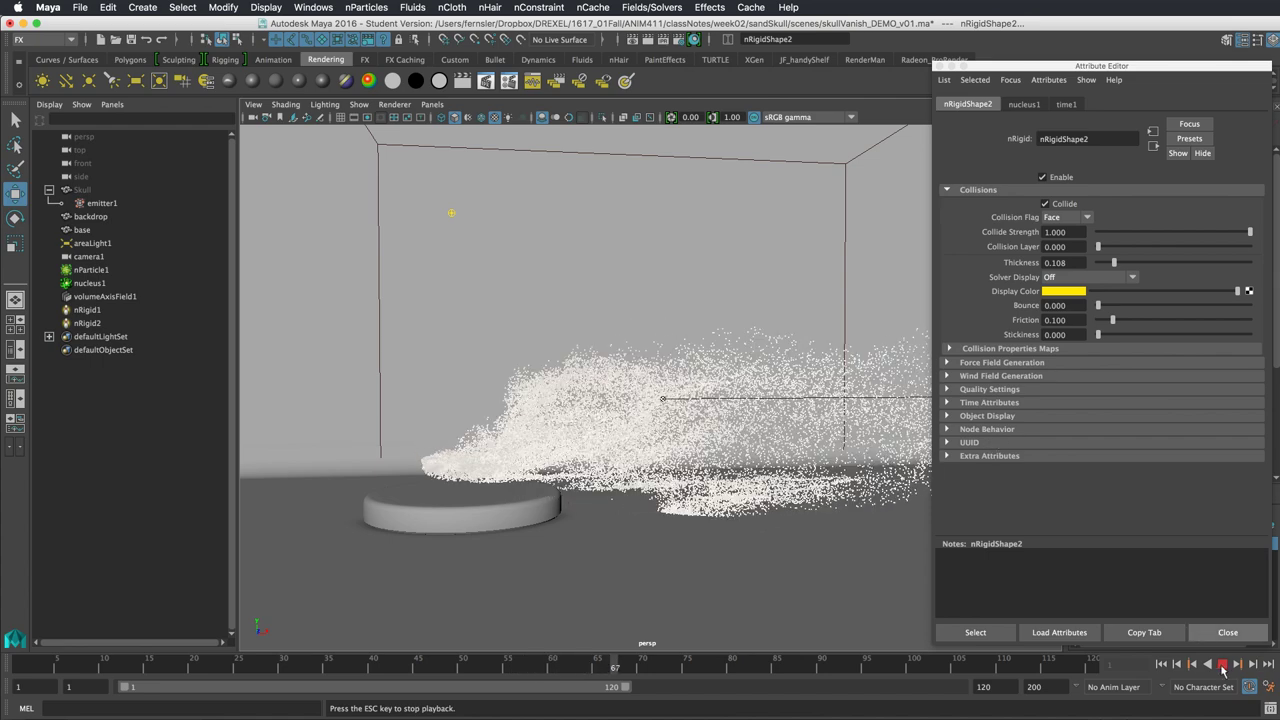
{"action": "key", "text": "Escape"}
Set nRigidShape2's friction to 0.33 and bounce to 0.25, and replay the simulation from the first frame.
{"action": "left_click", "coordinate": [1068, 320]}
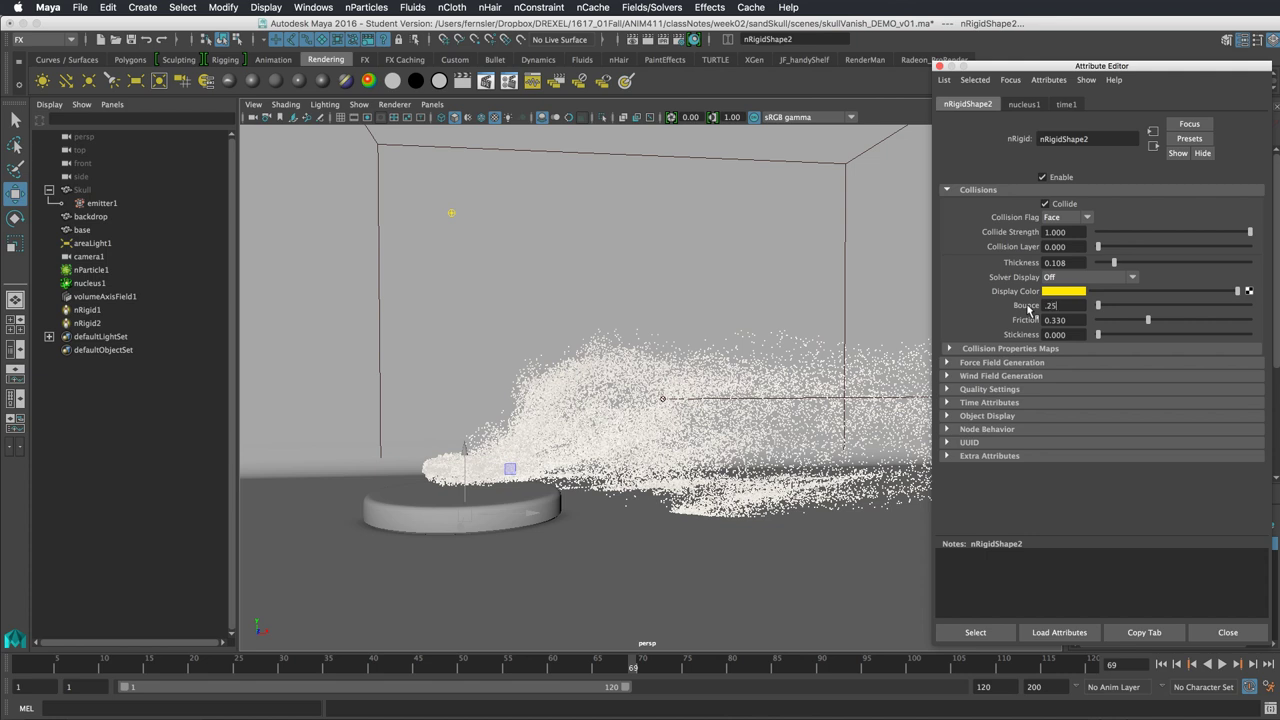
{"action": "left_click", "coordinate": [1161, 663]}
{"action": "left_click", "coordinate": [1222, 663]}
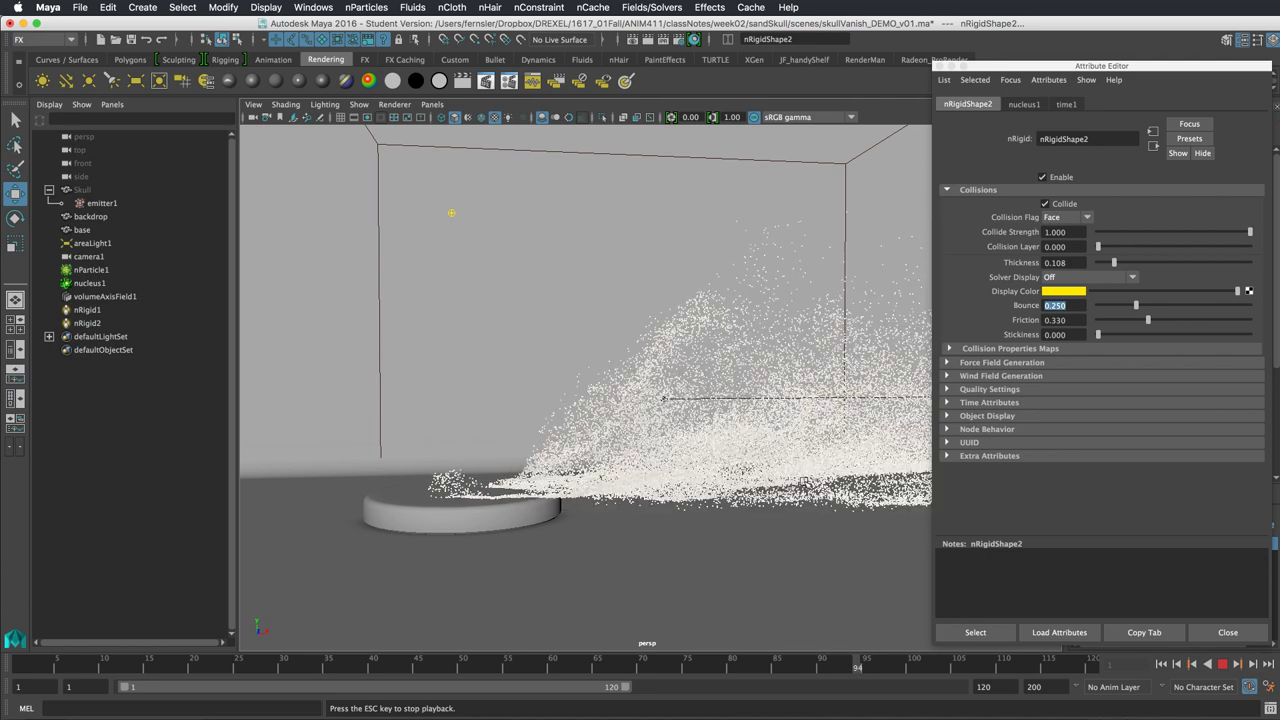
Stop the playback, select the particles and set nParticleShape1's Conserve to 0.95.
{"action": "left_click", "coordinate": [1222, 664]}
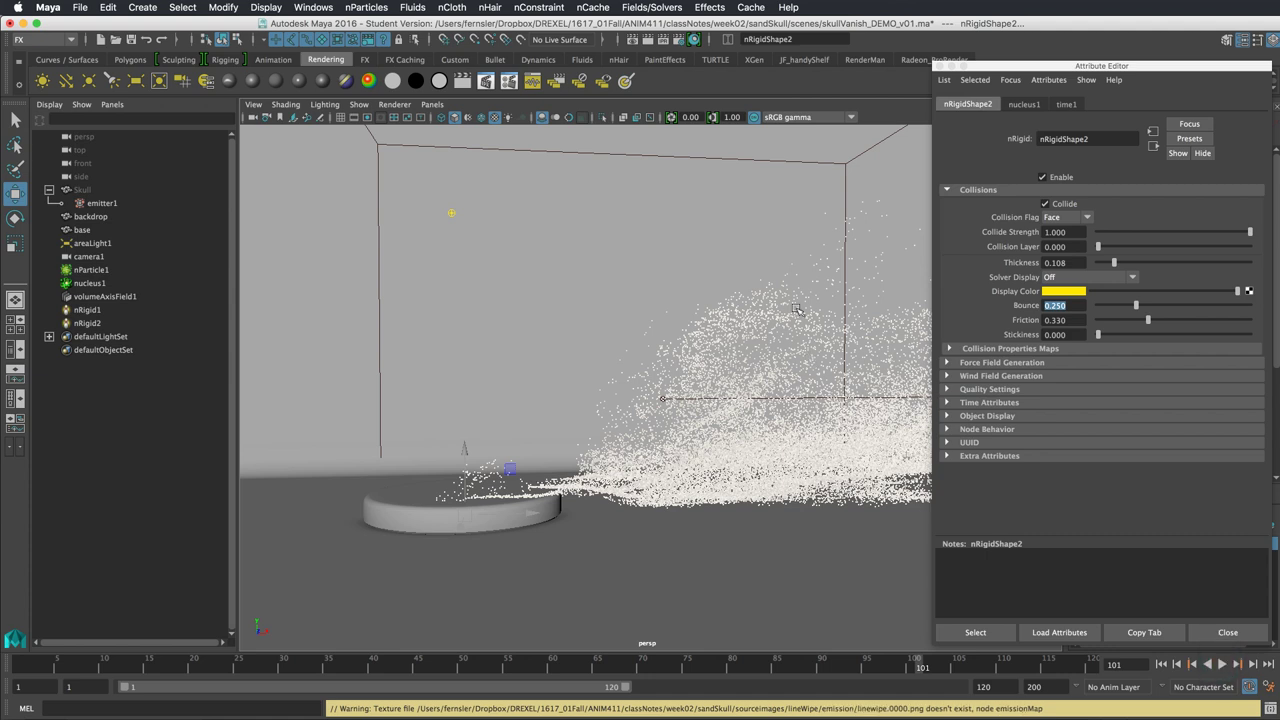
{"action": "left_click", "coordinate": [776, 330]}
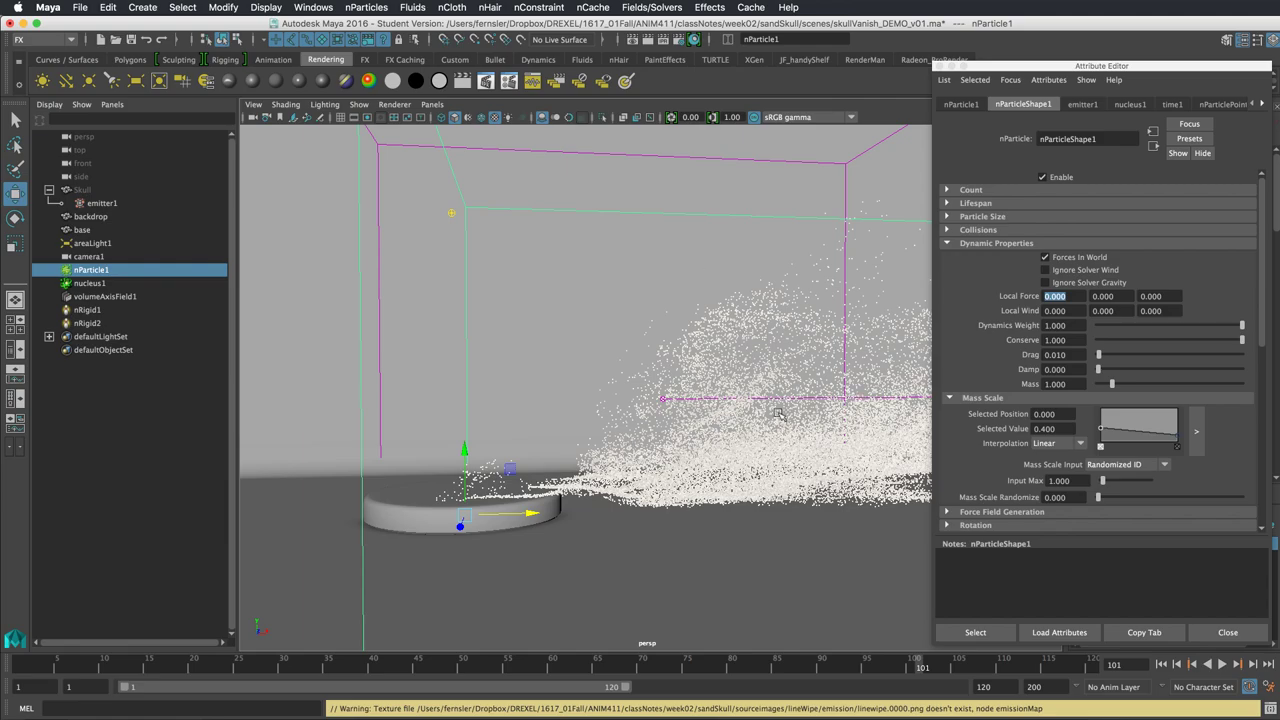
{"action": "left_click_drag", "start_coordinate": [799, 410], "coordinate": [533, 398], "text": "alt"}
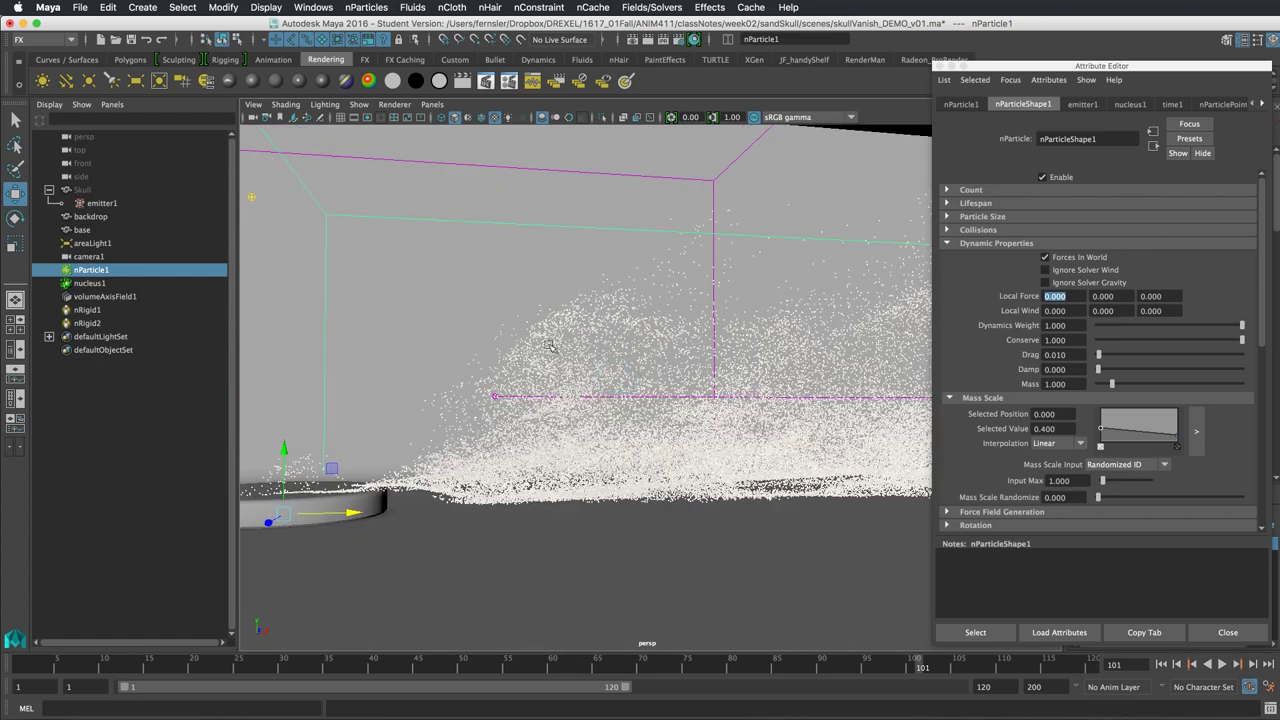
{"action": "left_click", "coordinate": [1077, 340]}
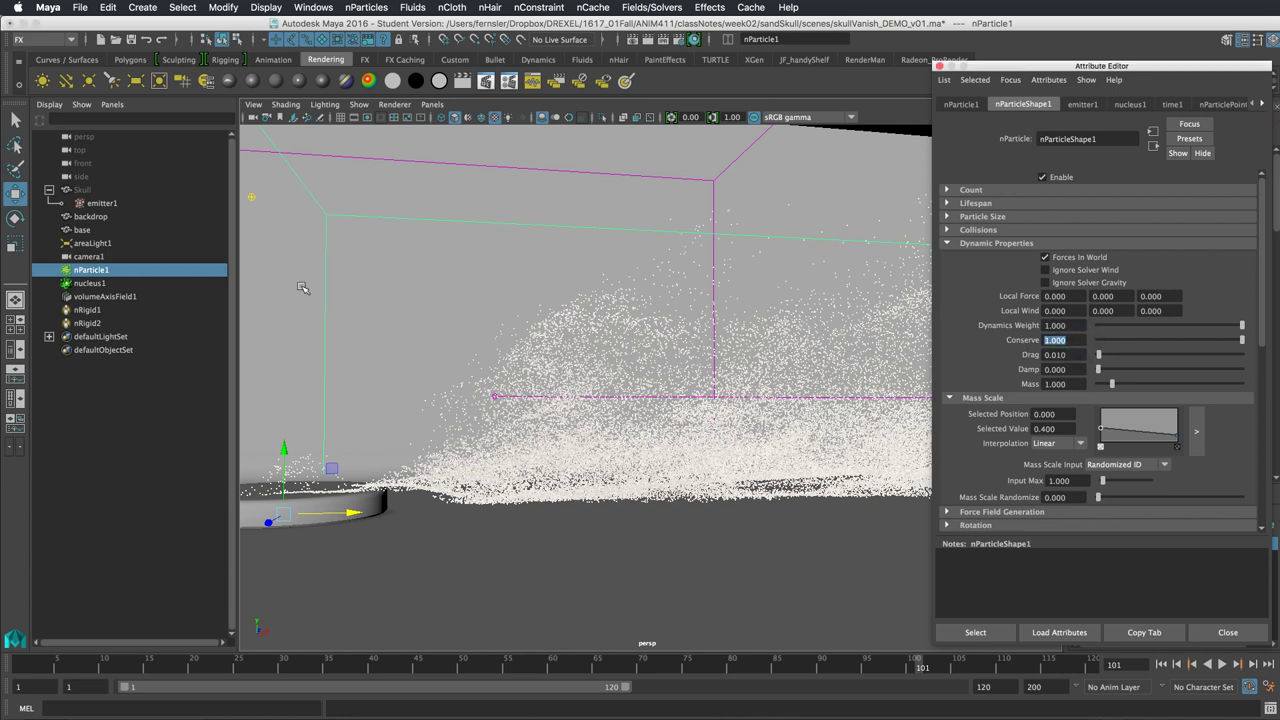
{"action": "left_click", "coordinate": [100, 271]}
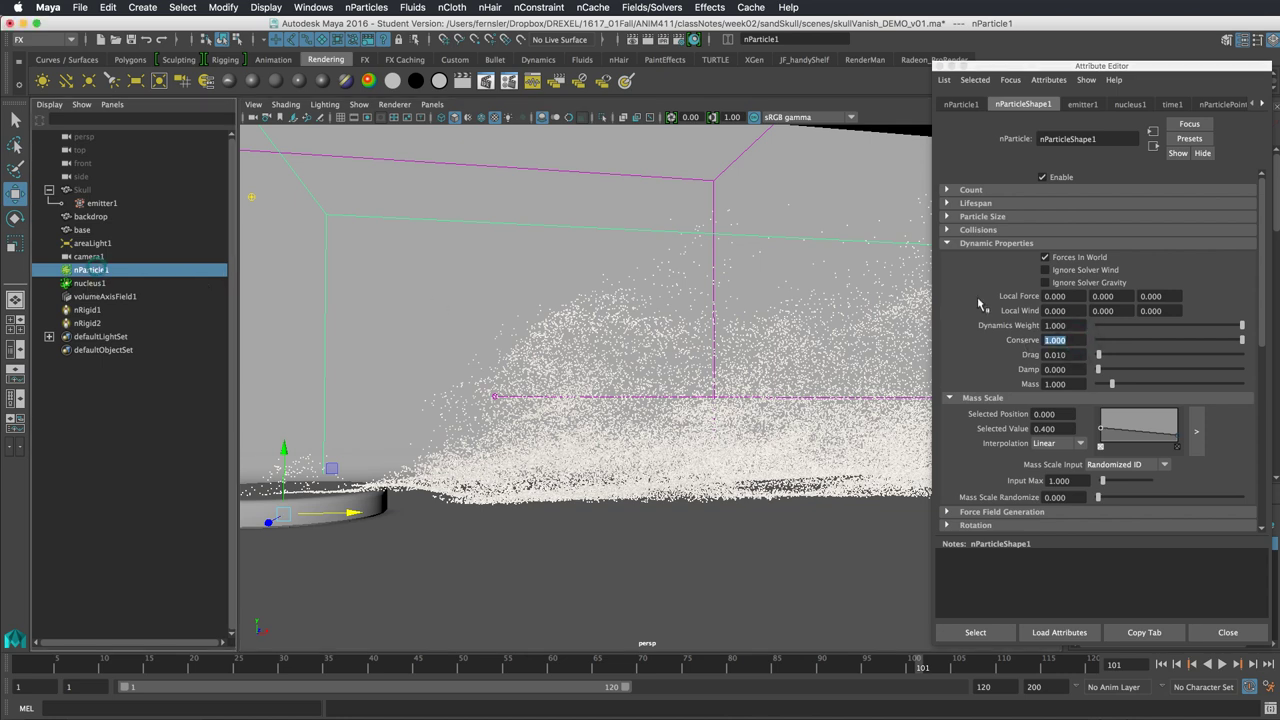
{"action": "left_click", "coordinate": [1073, 340]}
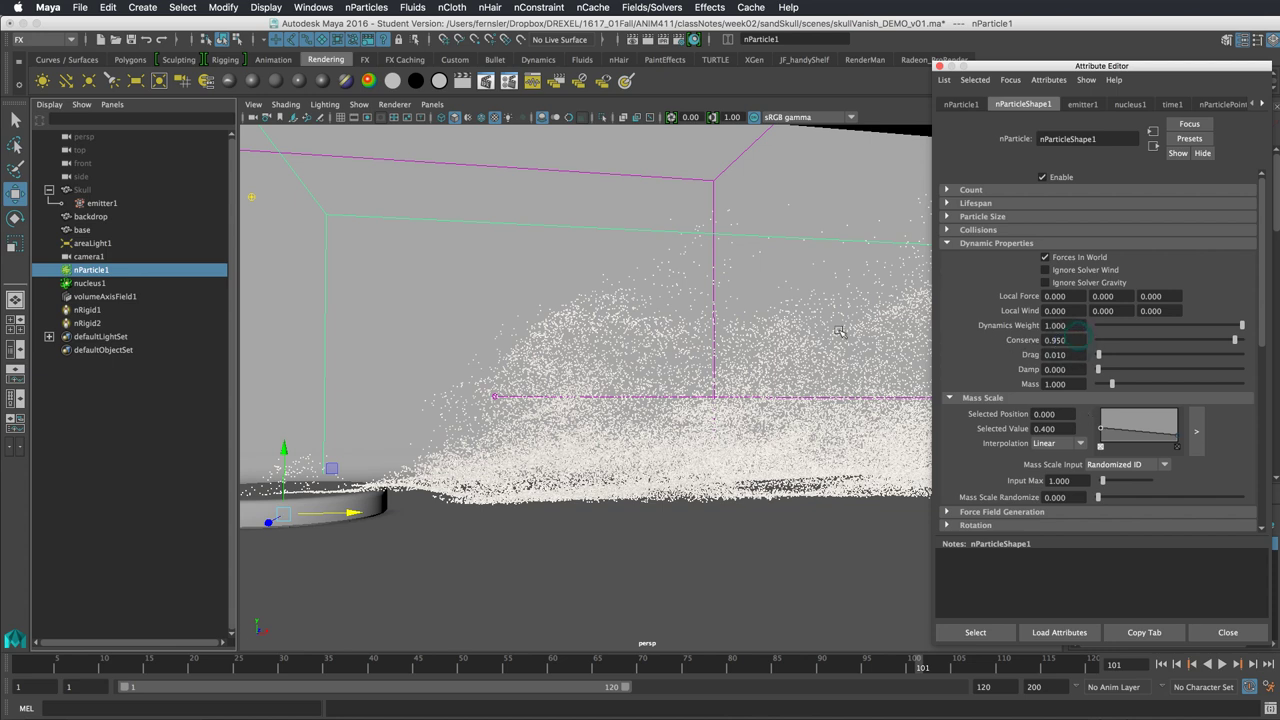
Replay the simulation from the first frame and inspect the blown particles from several angles.
{"action": "left_click", "coordinate": [1160, 664]}
{"action": "left_click", "coordinate": [1222, 664]}
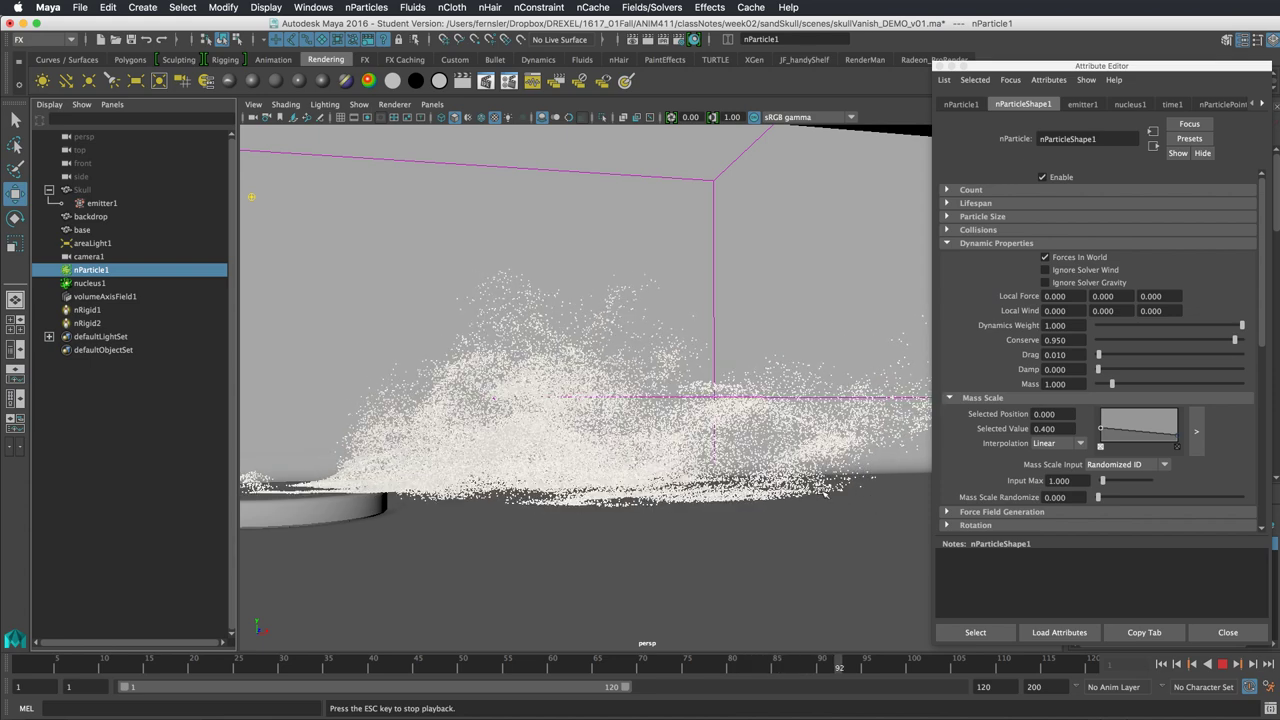
{"action": "key", "text": "Escape"}
{"action": "left_click_drag", "start_coordinate": [824, 492], "coordinate": [712, 391], "text": "alt"}
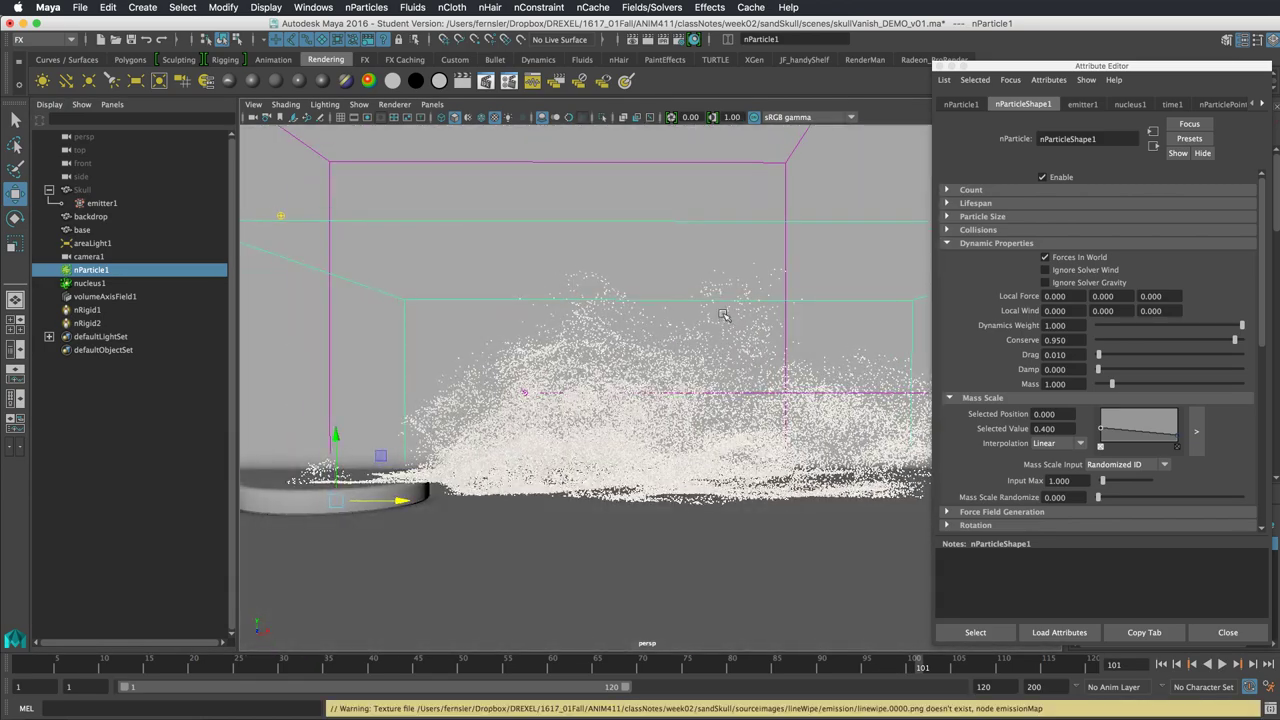
{"action": "left_click_drag", "start_coordinate": [718, 314], "coordinate": [663, 414], "text": "alt"}
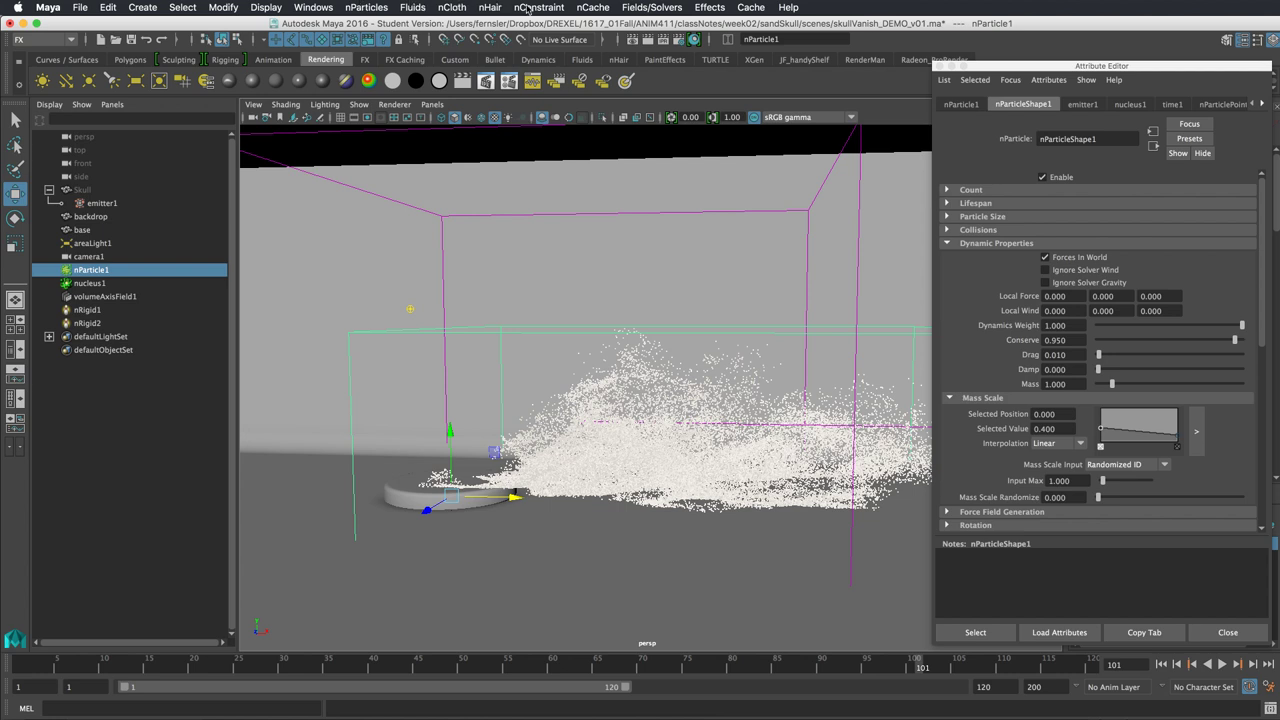
Add a turbulence field to the particles, move it to about X -15.8, Y 21.86, and key its translation at frame 1.
{"action": "left_click", "coordinate": [660, 8]}
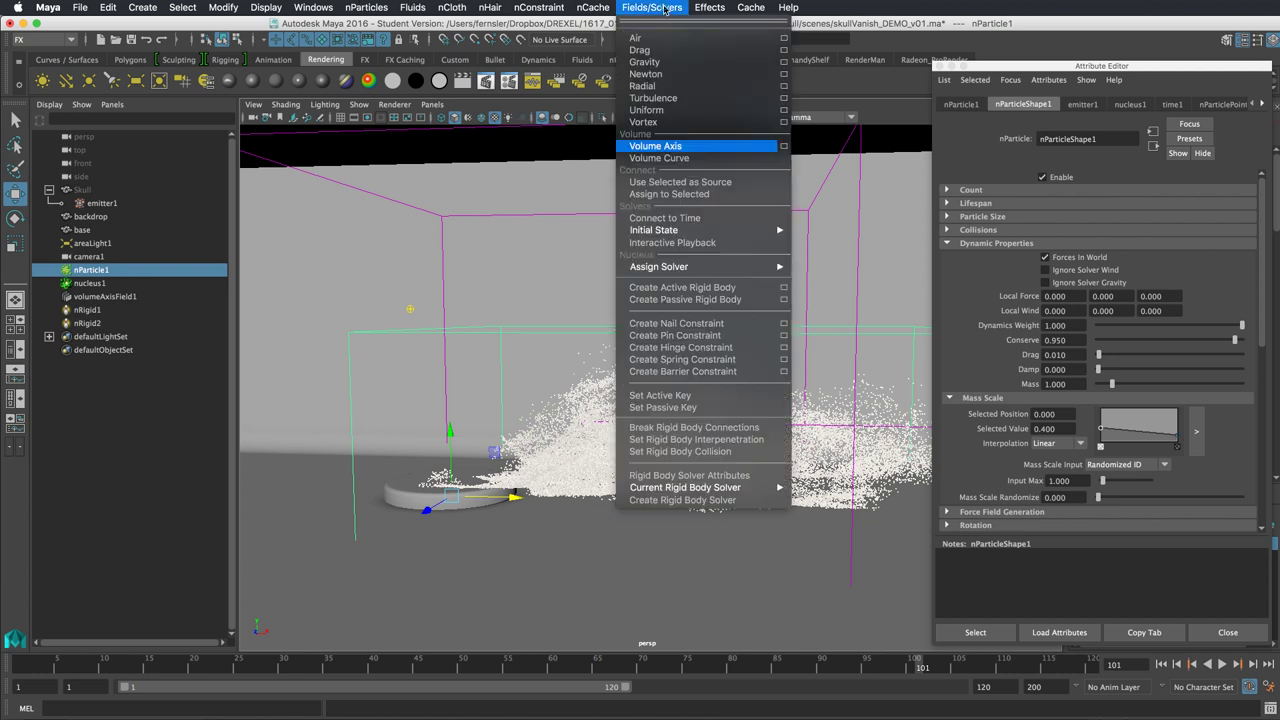
{"action": "left_click", "coordinate": [660, 98]}
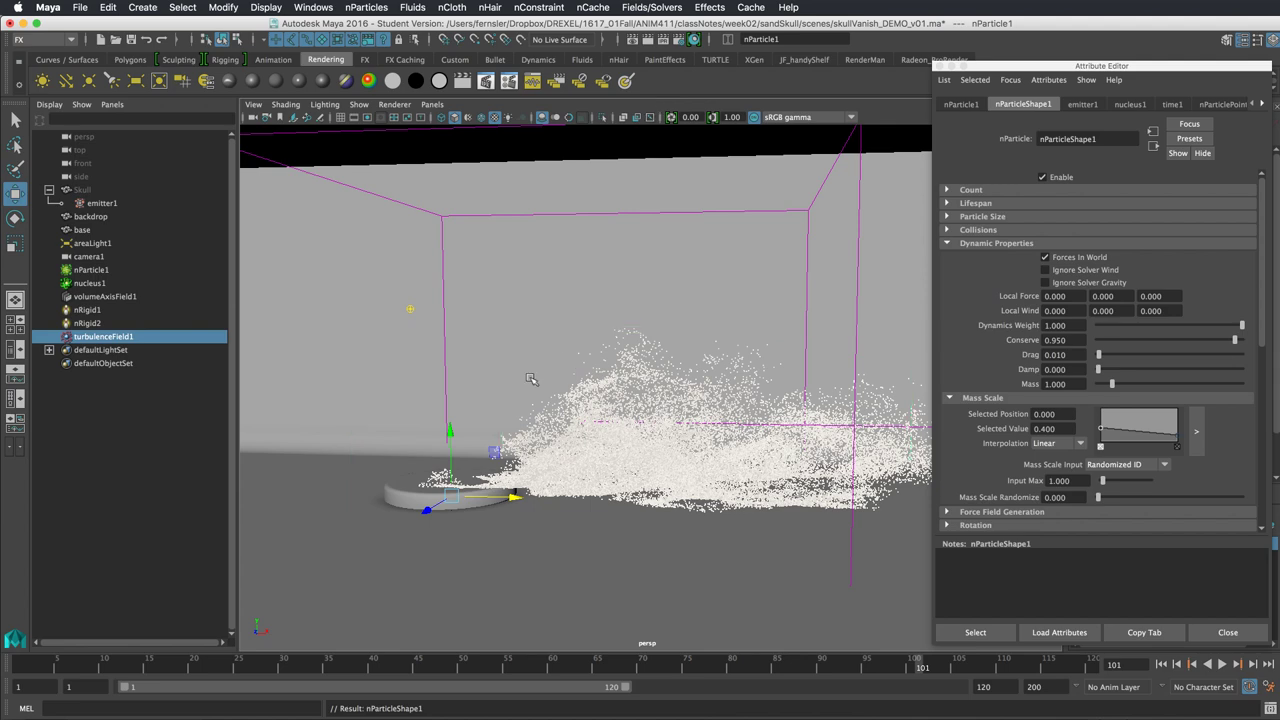
{"action": "left_click_drag", "start_coordinate": [455, 440], "coordinate": [415, 377]}
{"action": "left_click_drag", "start_coordinate": [880, 665], "coordinate": [4, 665]}
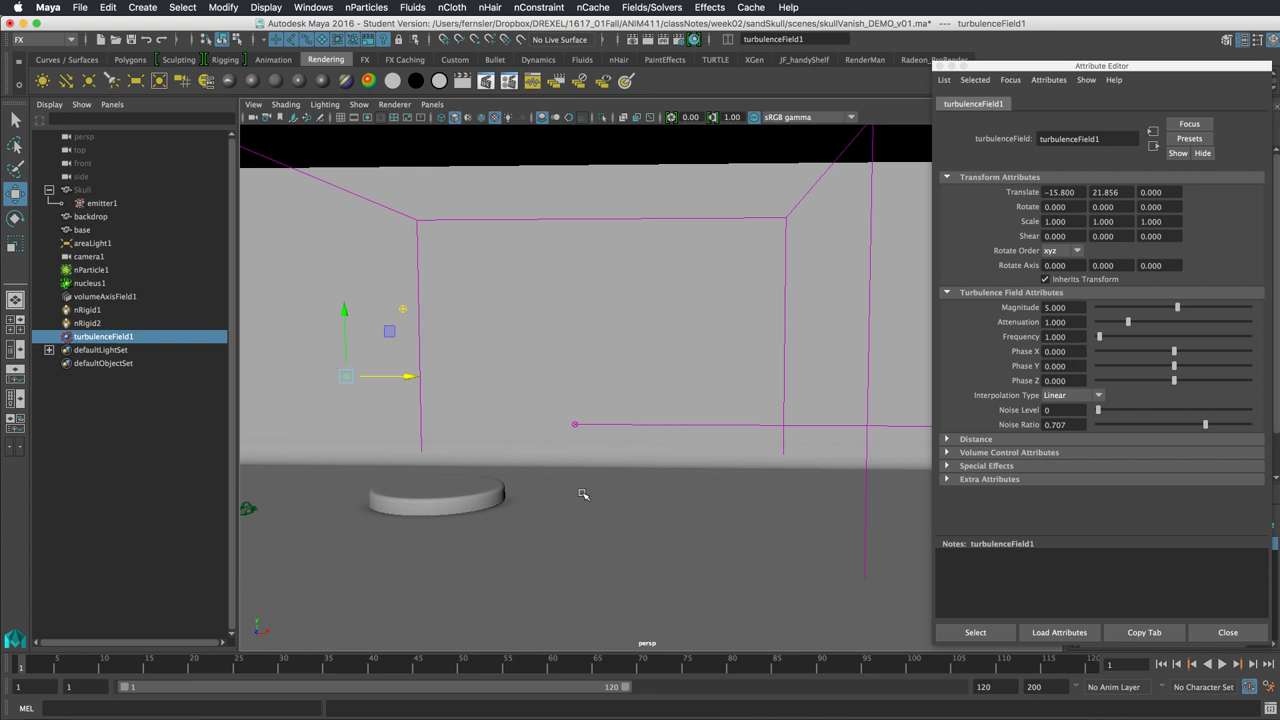
{"action": "key", "text": "shift+w"}
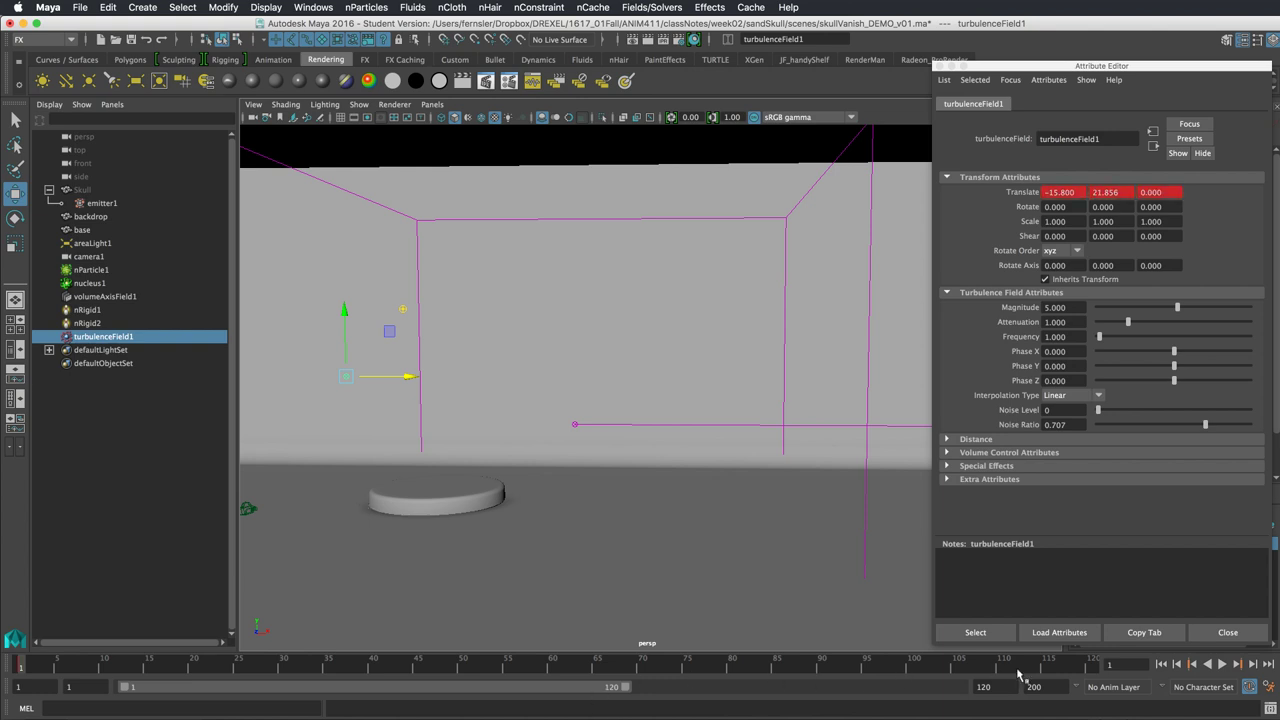
At frame 120, move the turbulence field along X to about 120.7, past the backdrop's far edge, and key its translation.
{"action": "left_click", "coordinate": [1092, 665]}
{"action": "scroll", "coordinate": [560, 488], "scroll_direction": "down", "scroll_amount": 3}
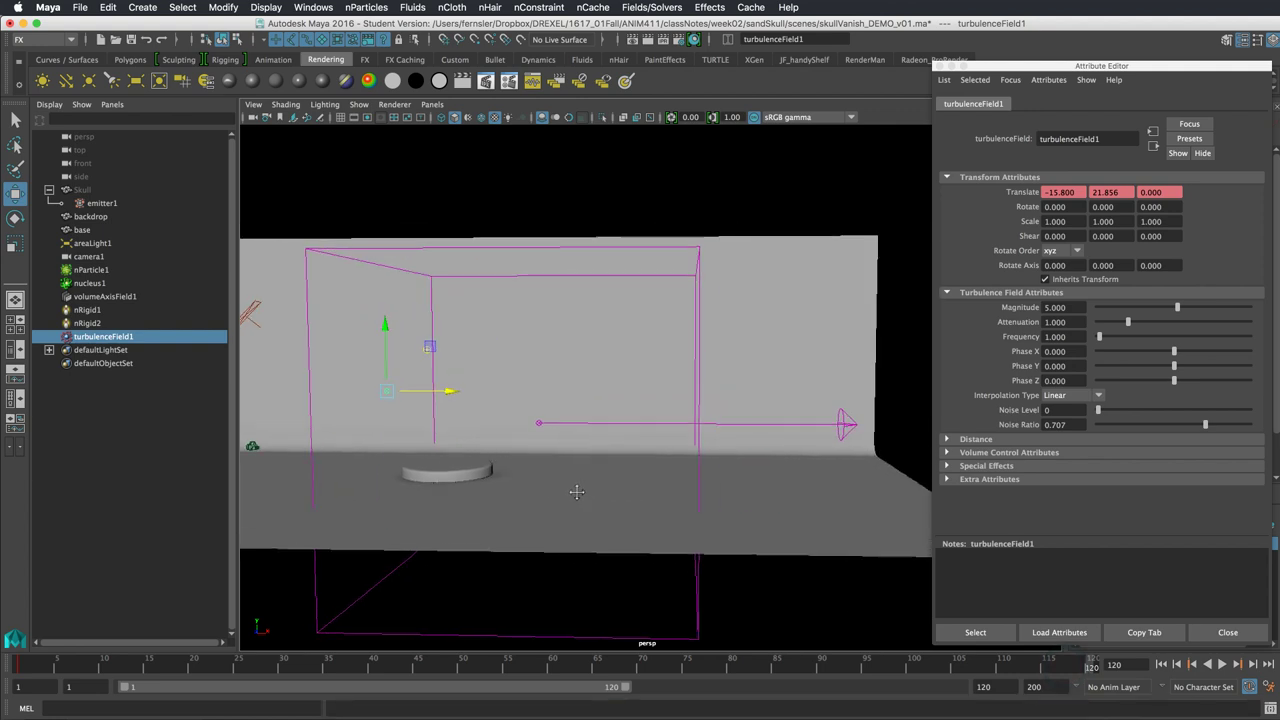
{"action": "left_click_drag", "start_coordinate": [449, 391], "coordinate": [659, 392]}
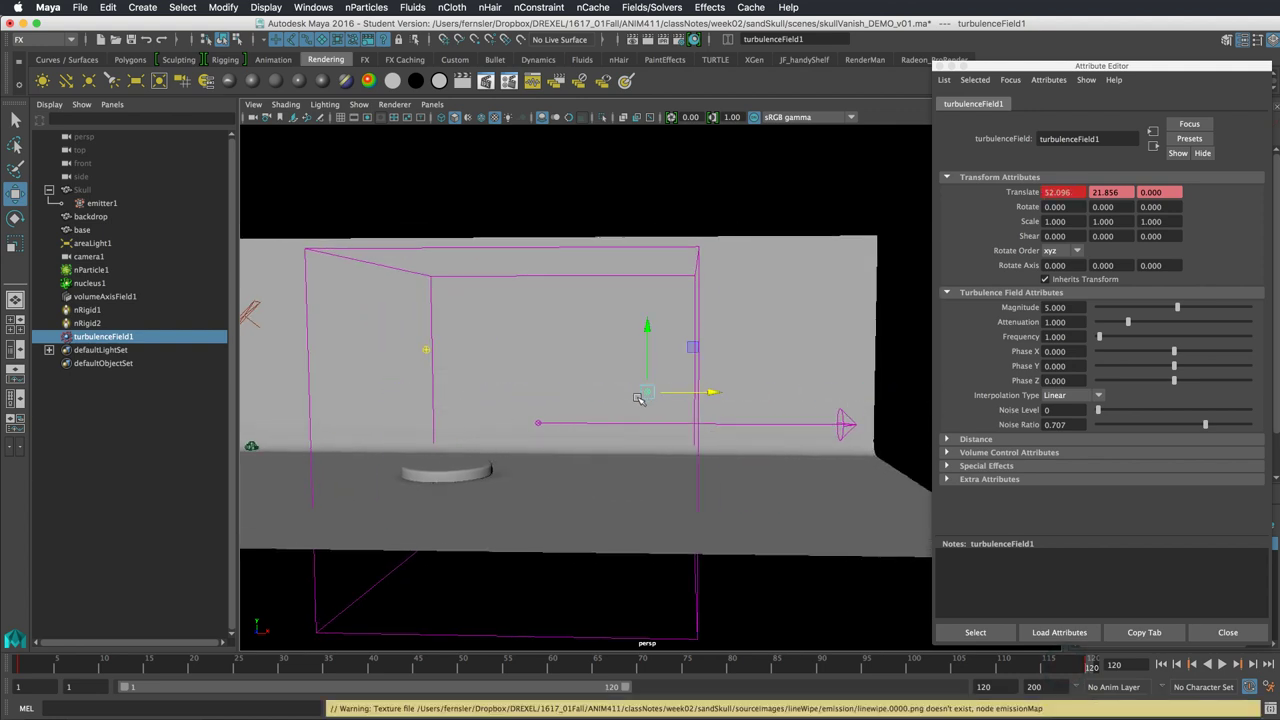
{"action": "left_click", "coordinate": [716, 392]}
{"action": "key", "text": "z"}
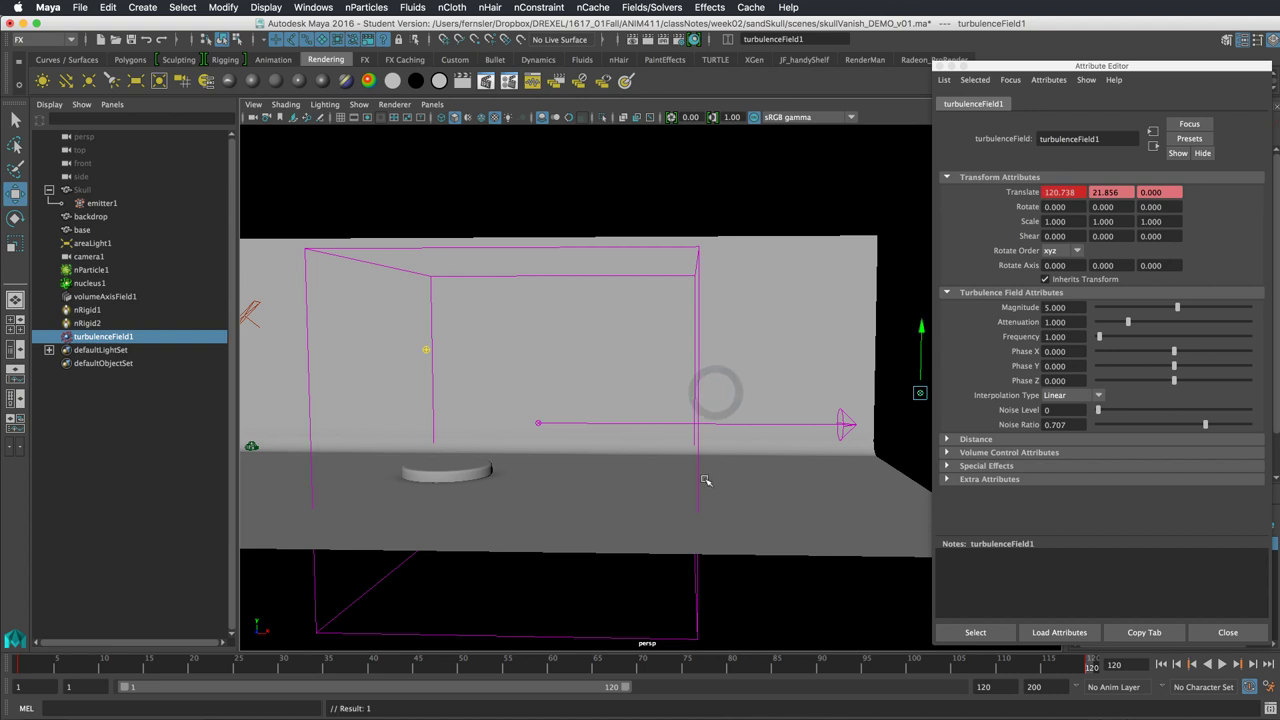
Give the turbulence field's Translate X animation curve linear tangents in the Graph Editor, and close the editor.
{"action": "left_click", "coordinate": [312, 7]}
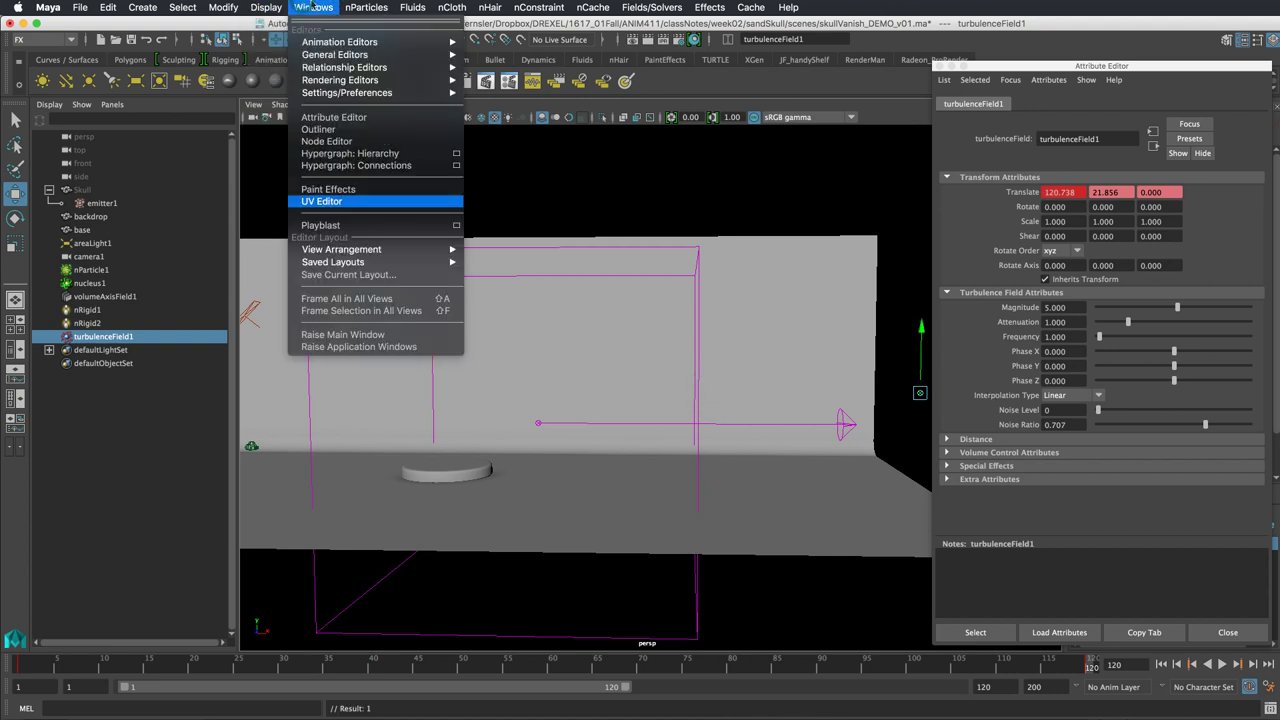
{"action": "mouse_move", "coordinate": [330, 42]}
{"action": "left_click", "coordinate": [500, 44]}
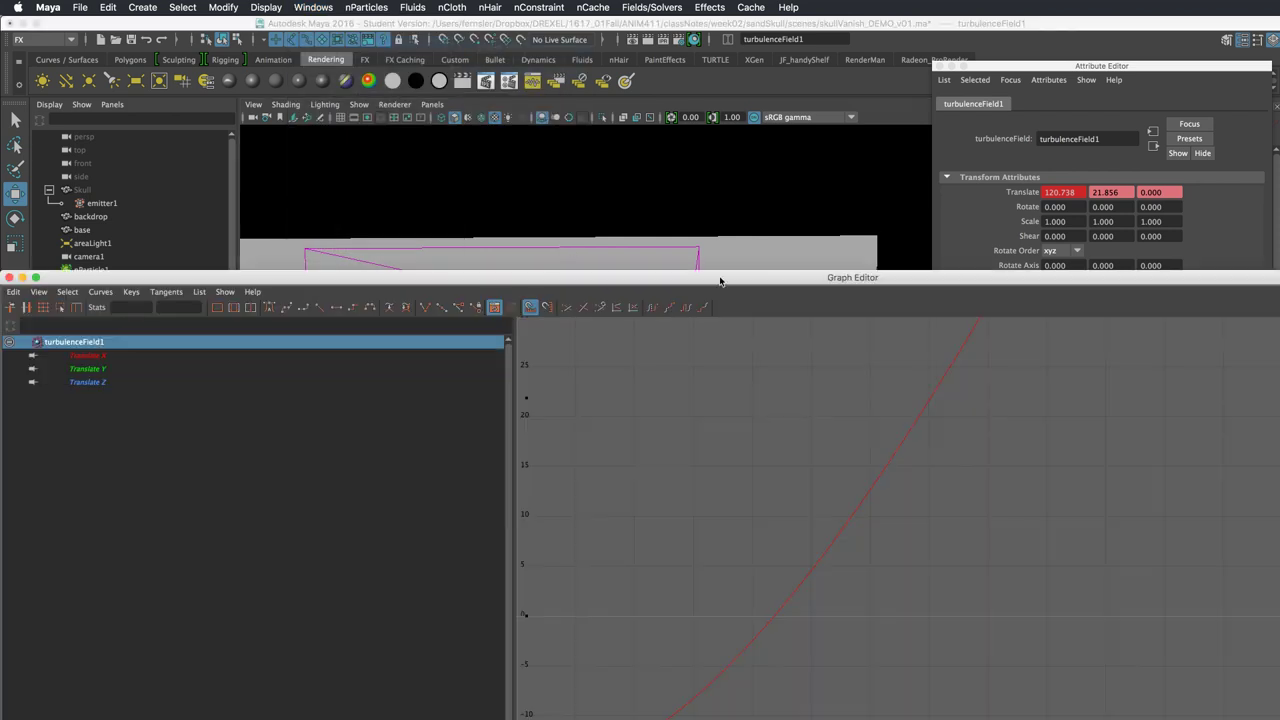
{"action": "double_click", "coordinate": [720, 277]}
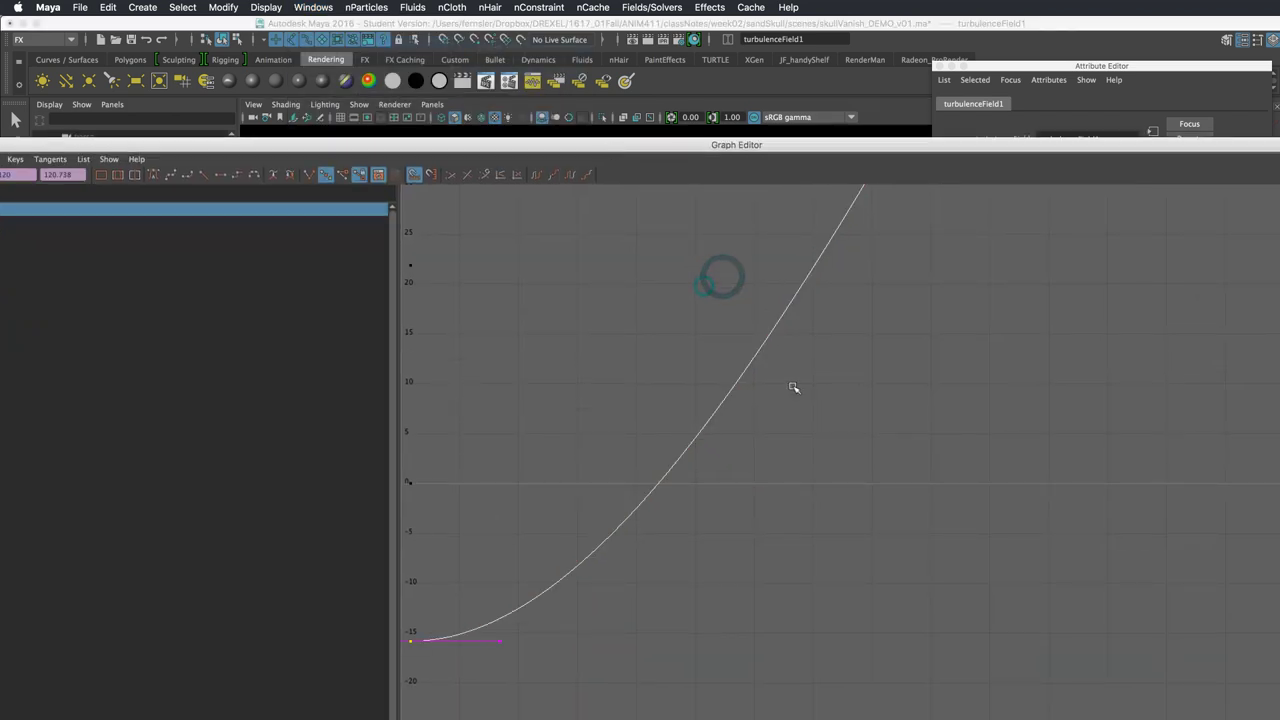
{"action": "left_click", "coordinate": [205, 175]}
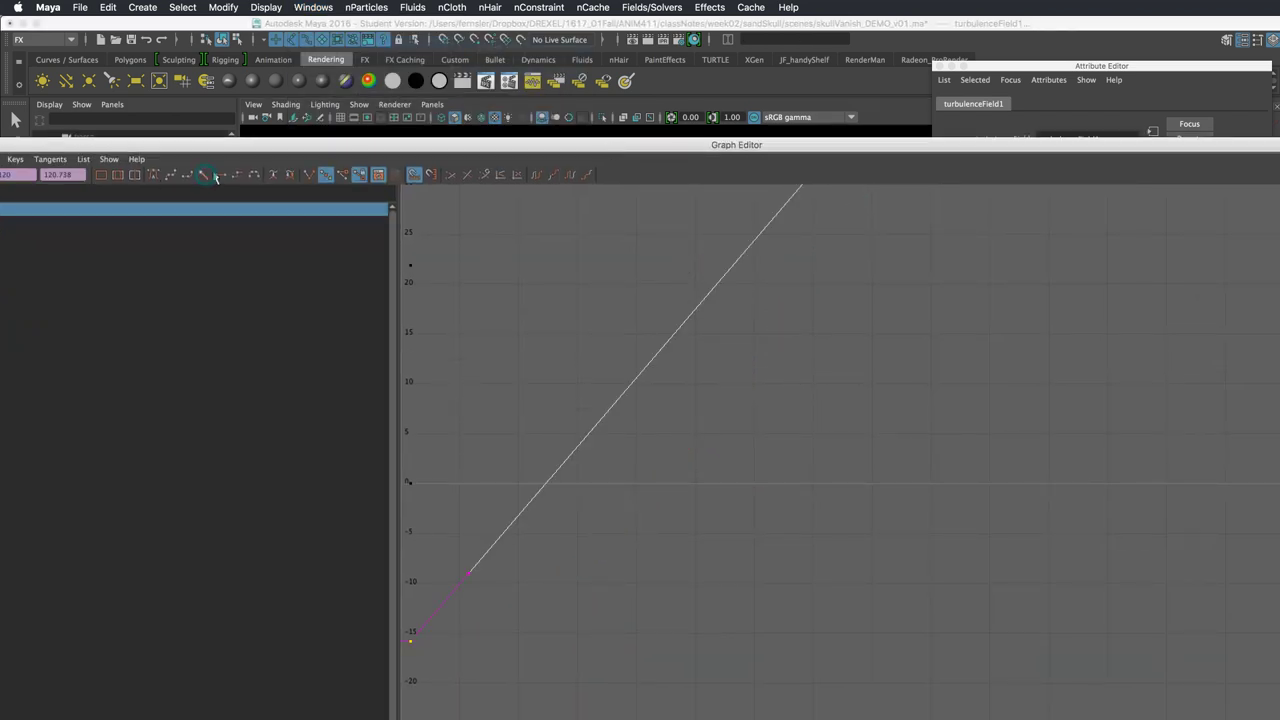
{"action": "double_click", "coordinate": [921, 148]}
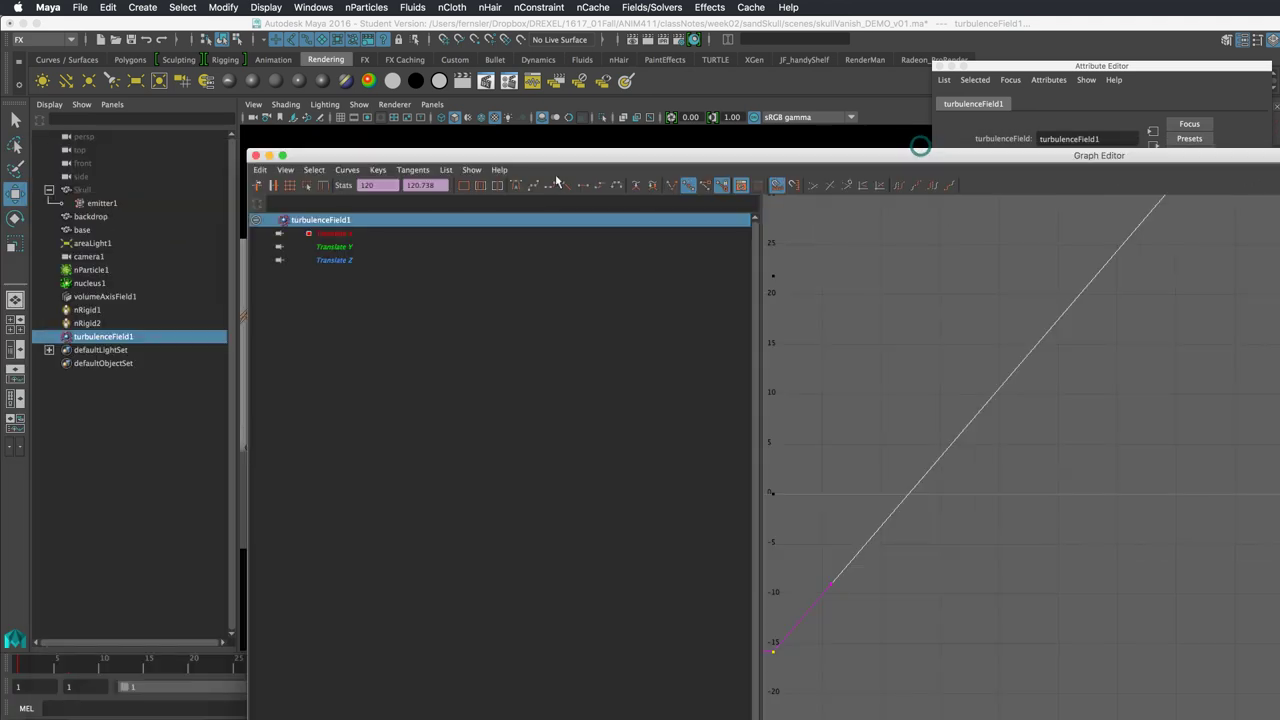
{"action": "left_click", "coordinate": [252, 150]}
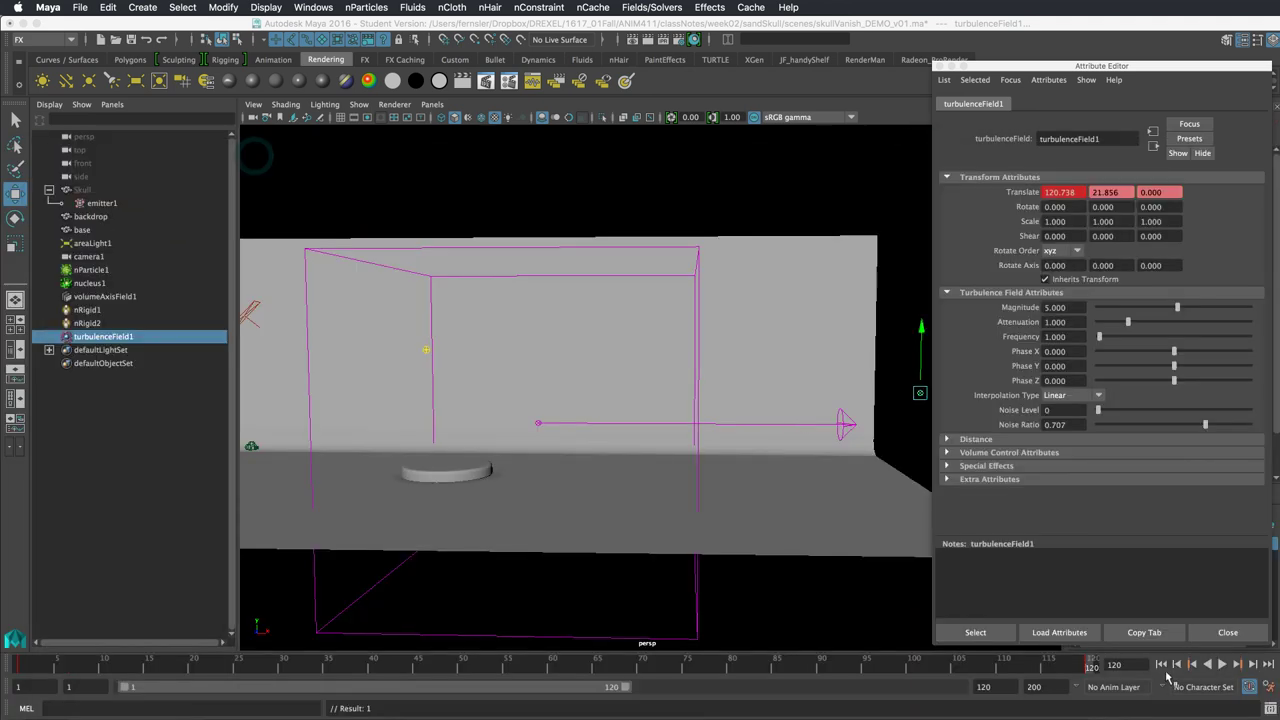
Play the simulation from the first frame to check the moving turbulence field, and stop it partway.
{"action": "left_click", "coordinate": [1161, 664]}
{"action": "left_click", "coordinate": [1222, 664]}
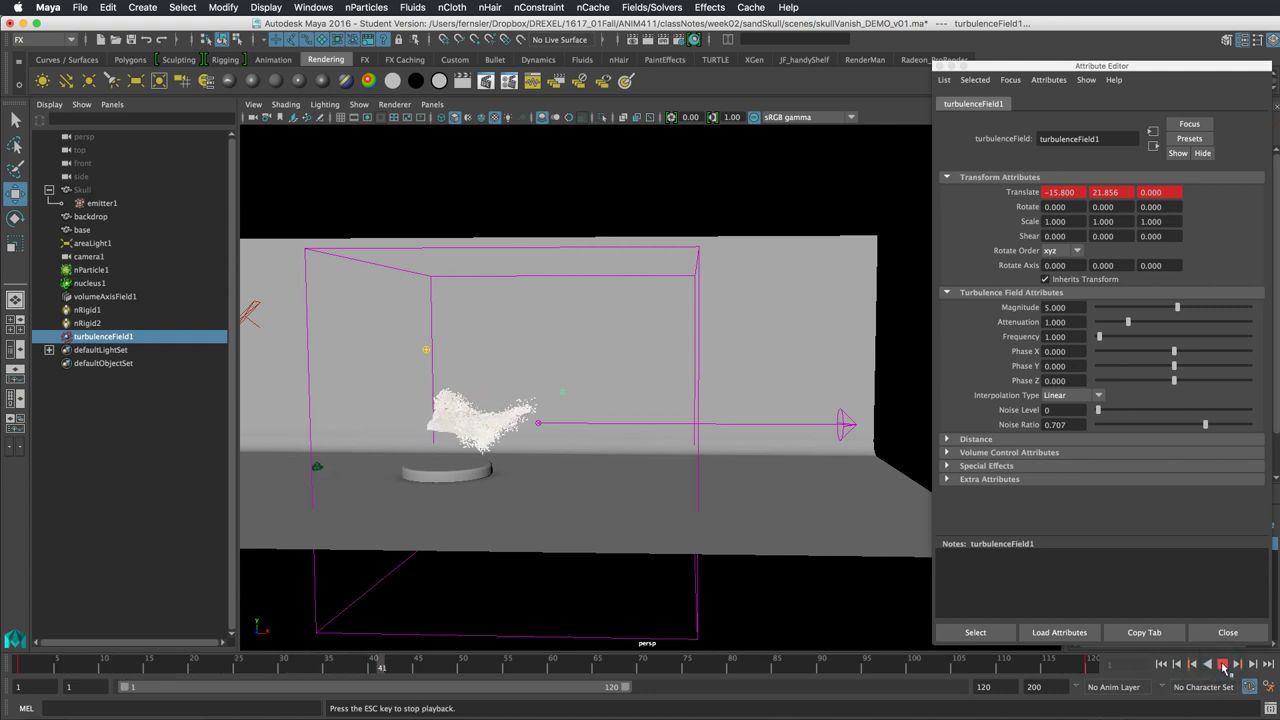
{"action": "left_click", "coordinate": [1222, 664]}
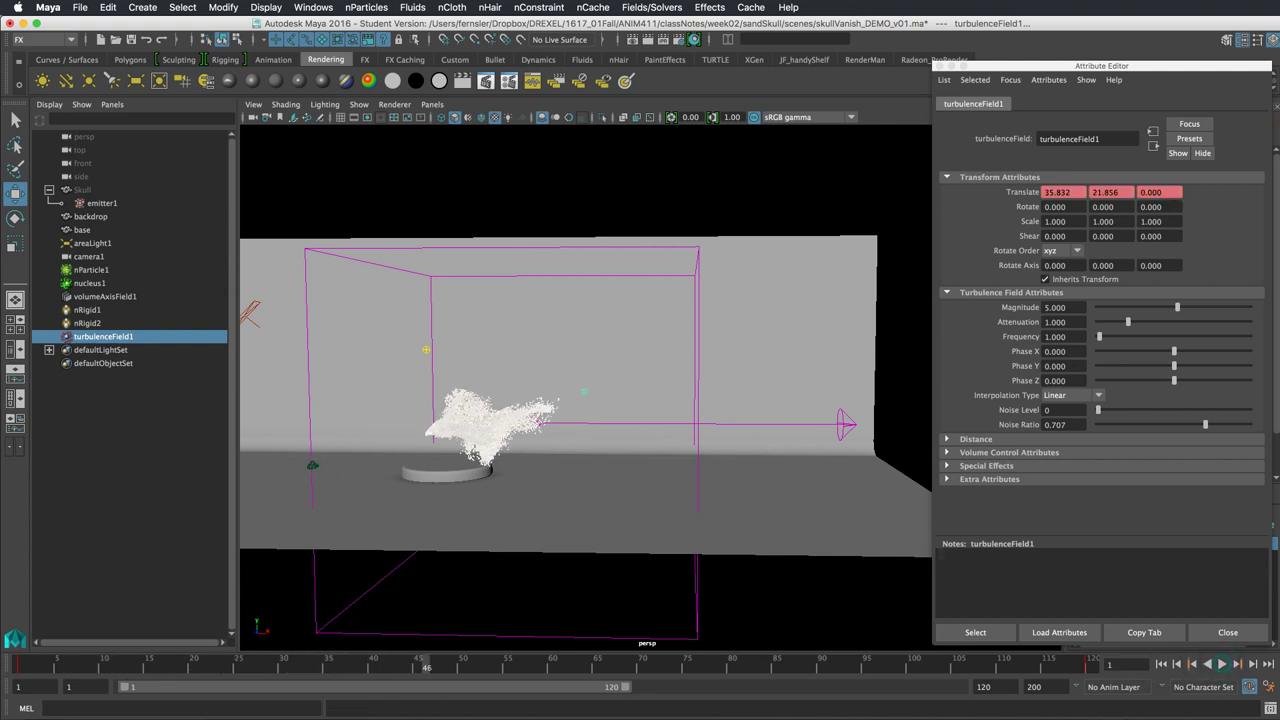
Set the turbulence field's magnitude to 10, attenuation to 0 and frequency to 0.25, and replay the simulation from the first frame.
{"action": "left_click", "coordinate": [1073, 322]}
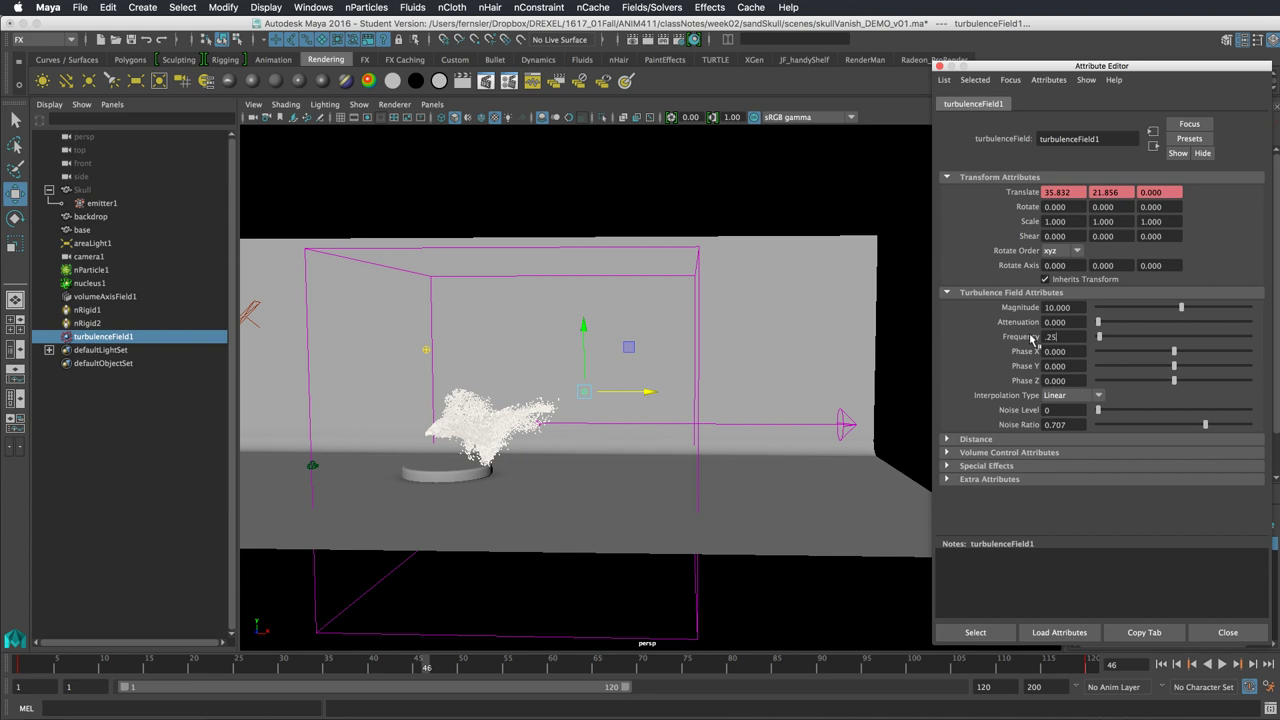
{"action": "left_click", "coordinate": [1162, 664]}
{"action": "left_click", "coordinate": [1222, 664]}
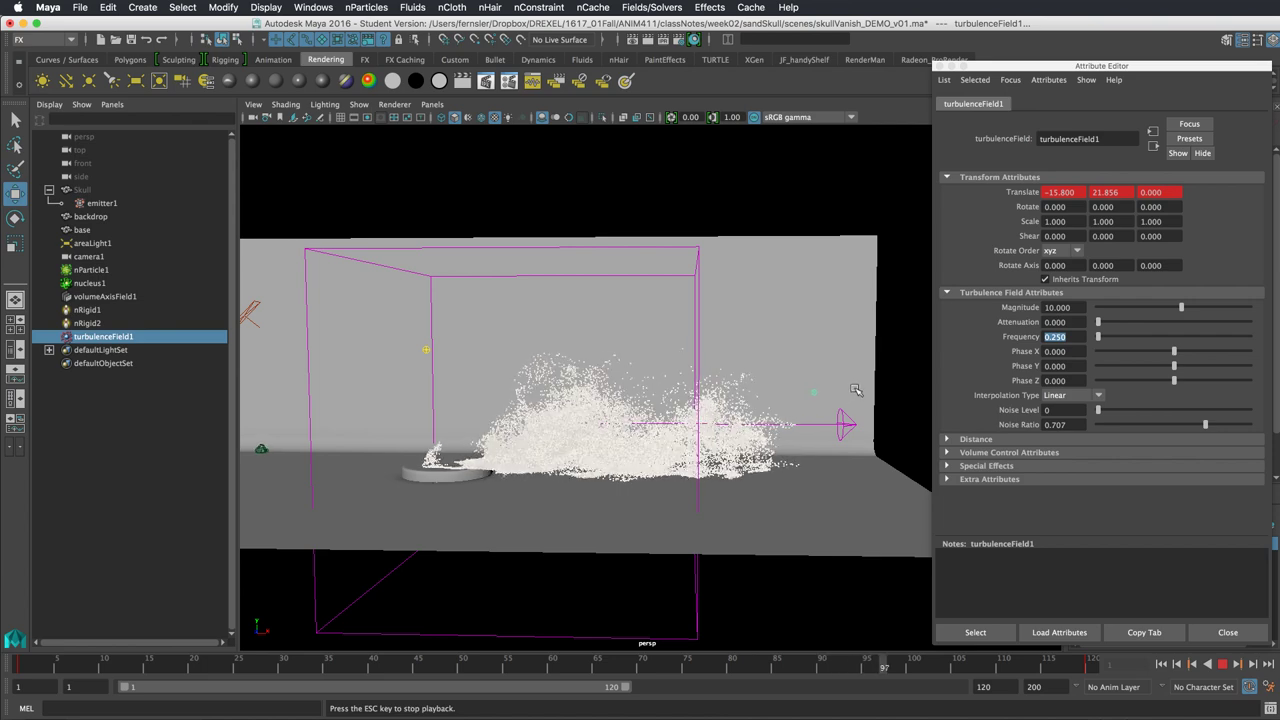
{"action": "left_click", "coordinate": [1222, 663]}
{"action": "left_click_drag", "start_coordinate": [480, 450], "coordinate": [583, 199], "text": "alt"}
{"action": "left_click_drag", "start_coordinate": [764, 417], "coordinate": [750, 397], "text": "alt"}
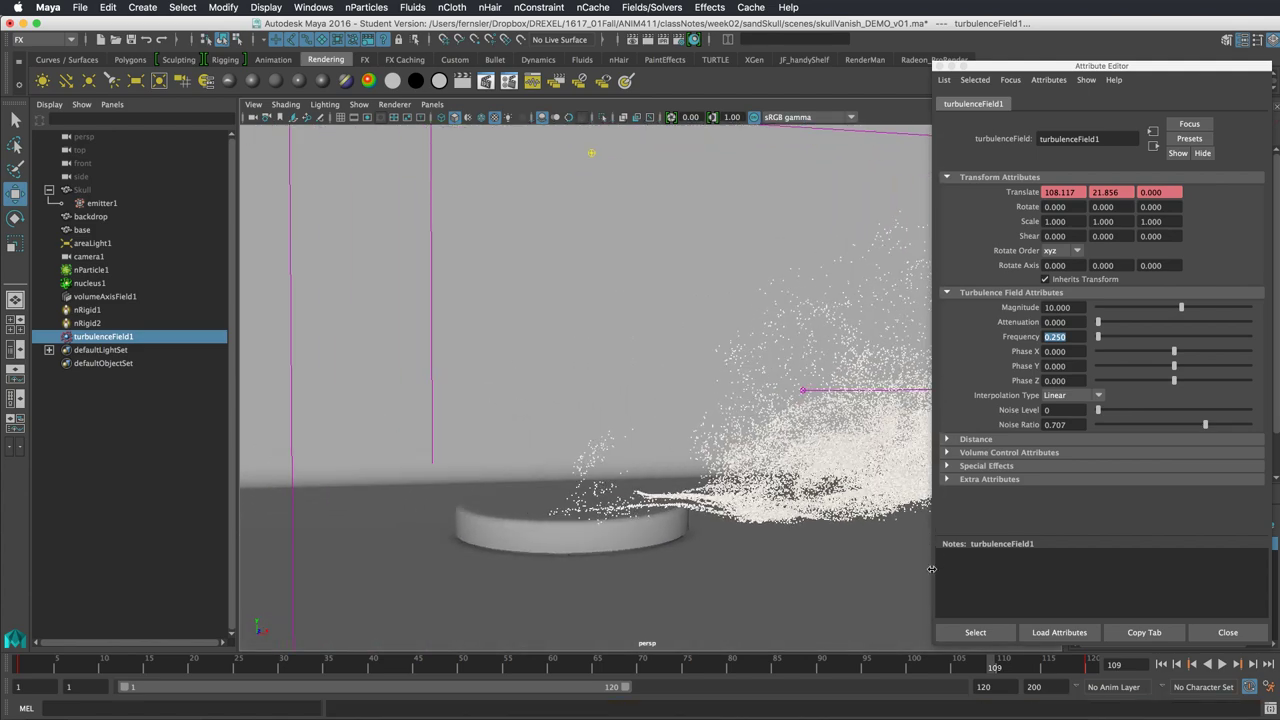
{"action": "mouse_move", "coordinate": [797, 381]}
{"action": "left_mouse_down", "text": "alt"}
{"action": "mouse_move", "coordinate": [754, 377]}
{"action": "mouse_move", "coordinate": [785, 385]}
{"action": "mouse_move", "coordinate": [810, 362]}
{"action": "left_mouse_up", "text": "alt"}
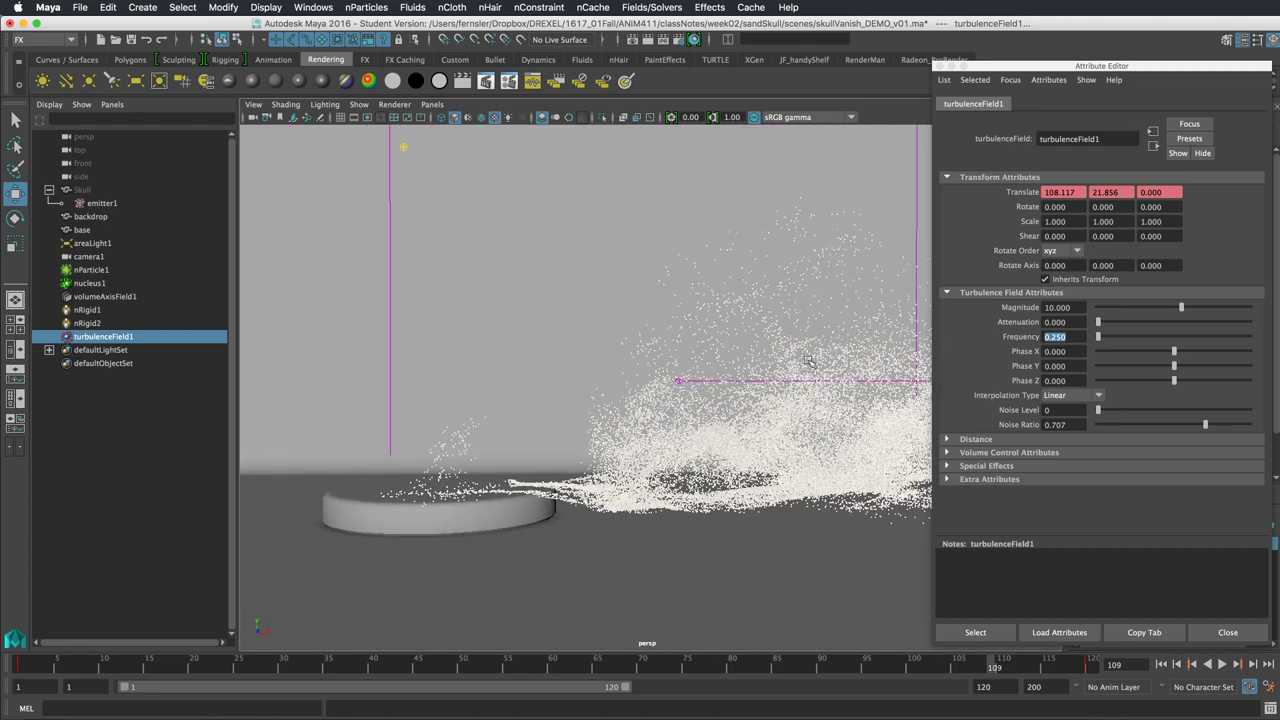
Set the nParticle's Particle Render Type to Spheres and inspect the particles up close.
{"action": "left_click", "coordinate": [790, 304]}
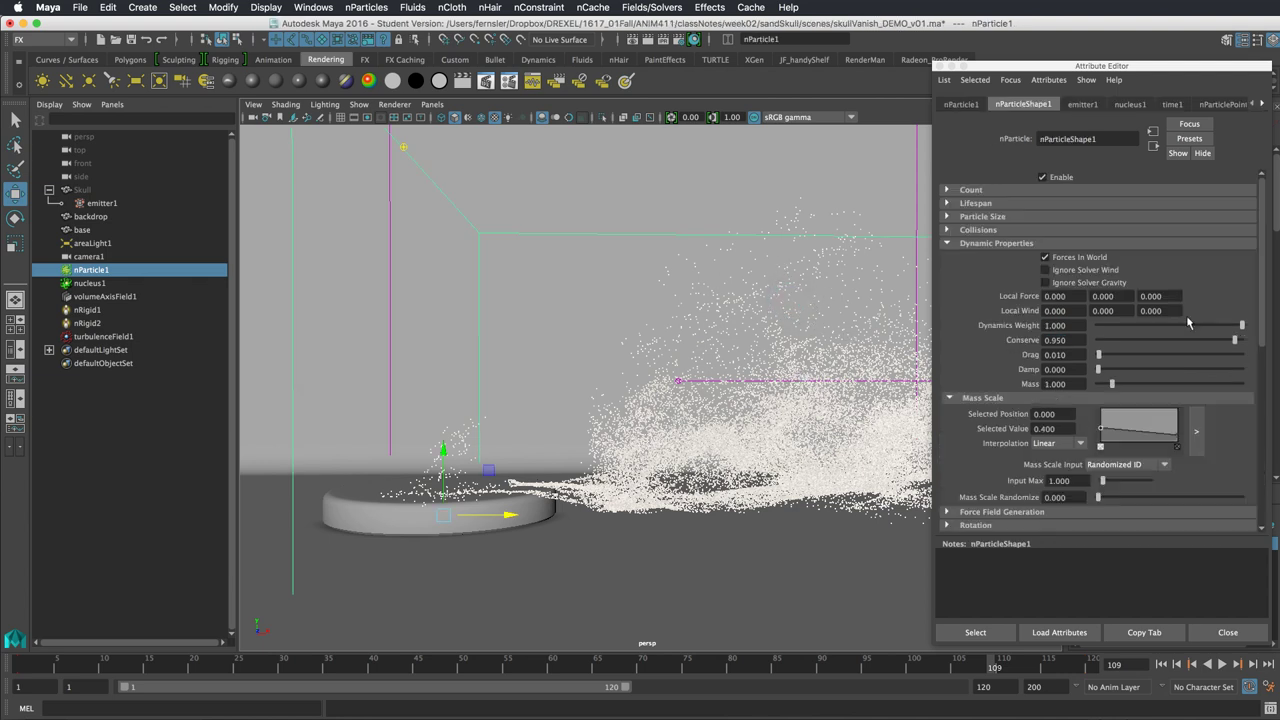
{"action": "left_click_drag", "start_coordinate": [1265, 263], "coordinate": [1262, 453]}
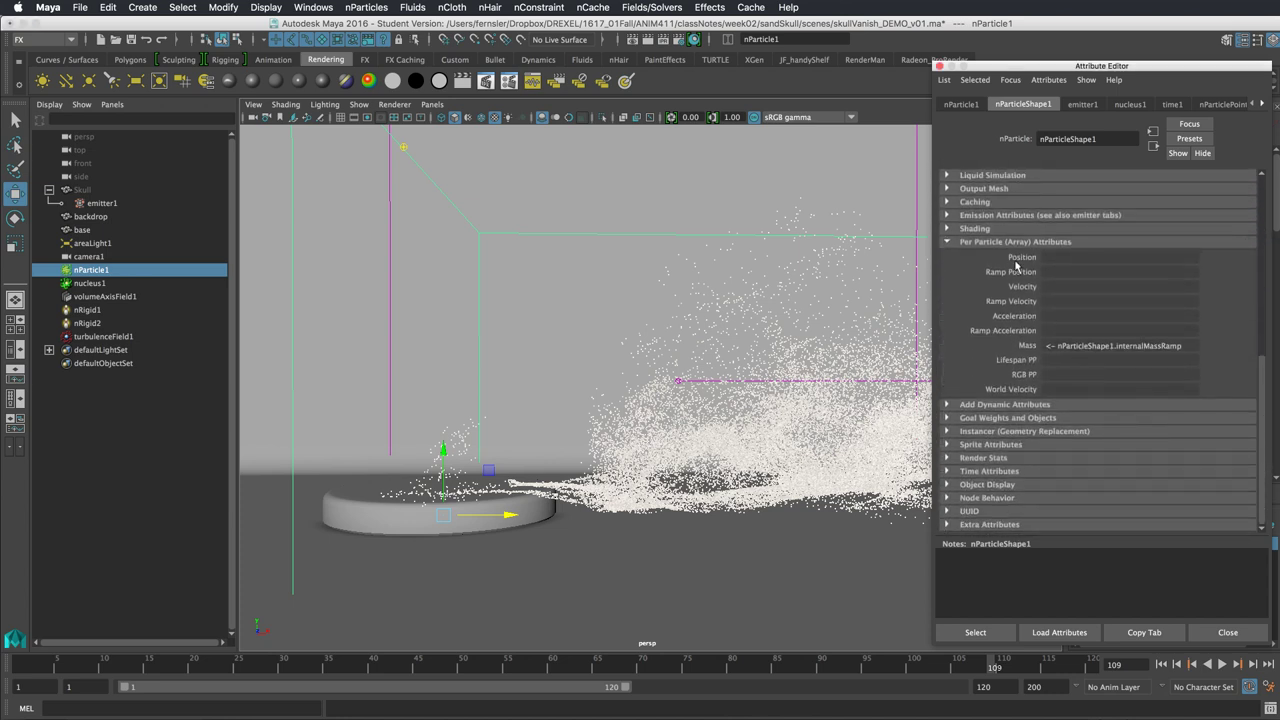
{"action": "left_click", "coordinate": [983, 242]}
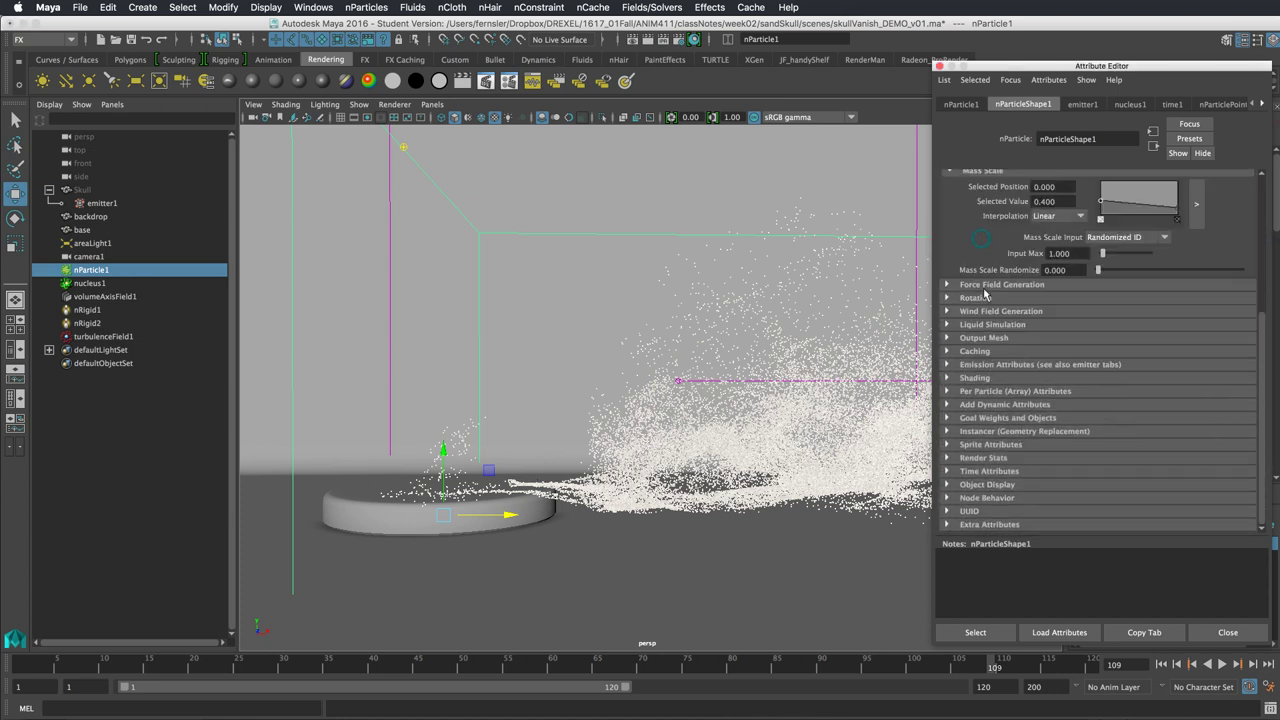
{"action": "left_click", "coordinate": [975, 378]}
{"action": "left_click", "coordinate": [1095, 392]}
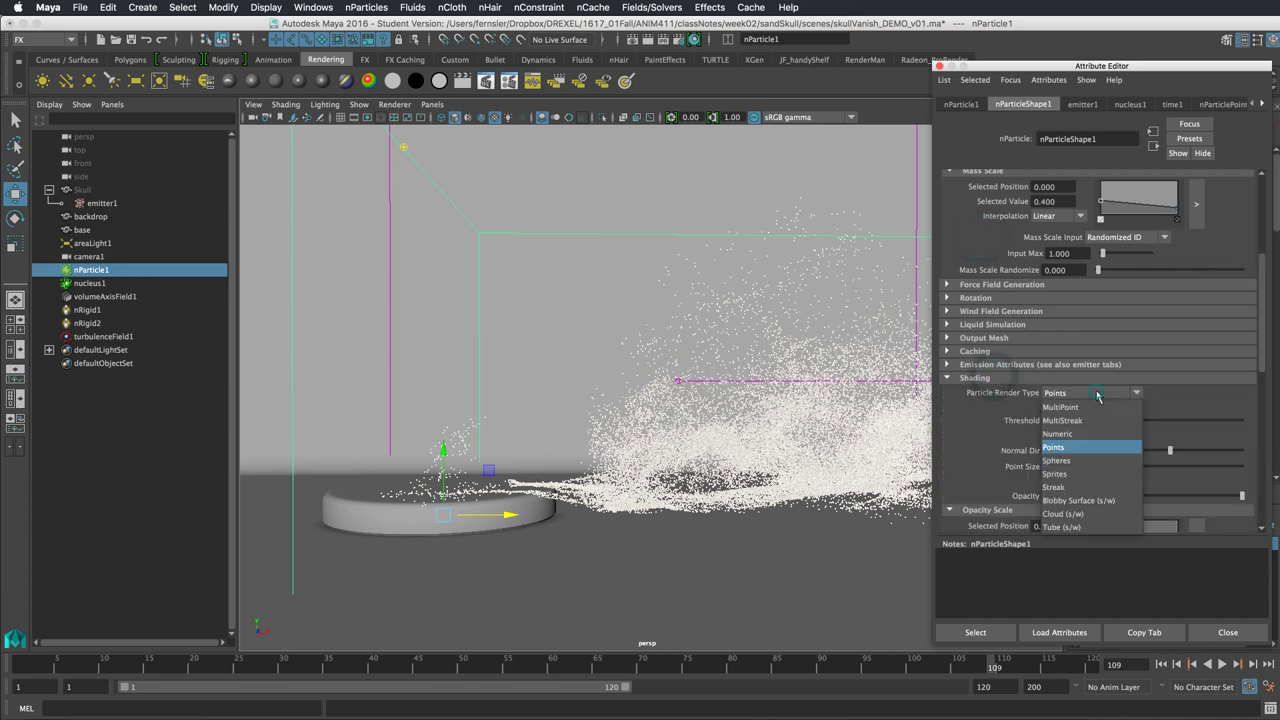
{"action": "left_click", "coordinate": [1089, 460]}
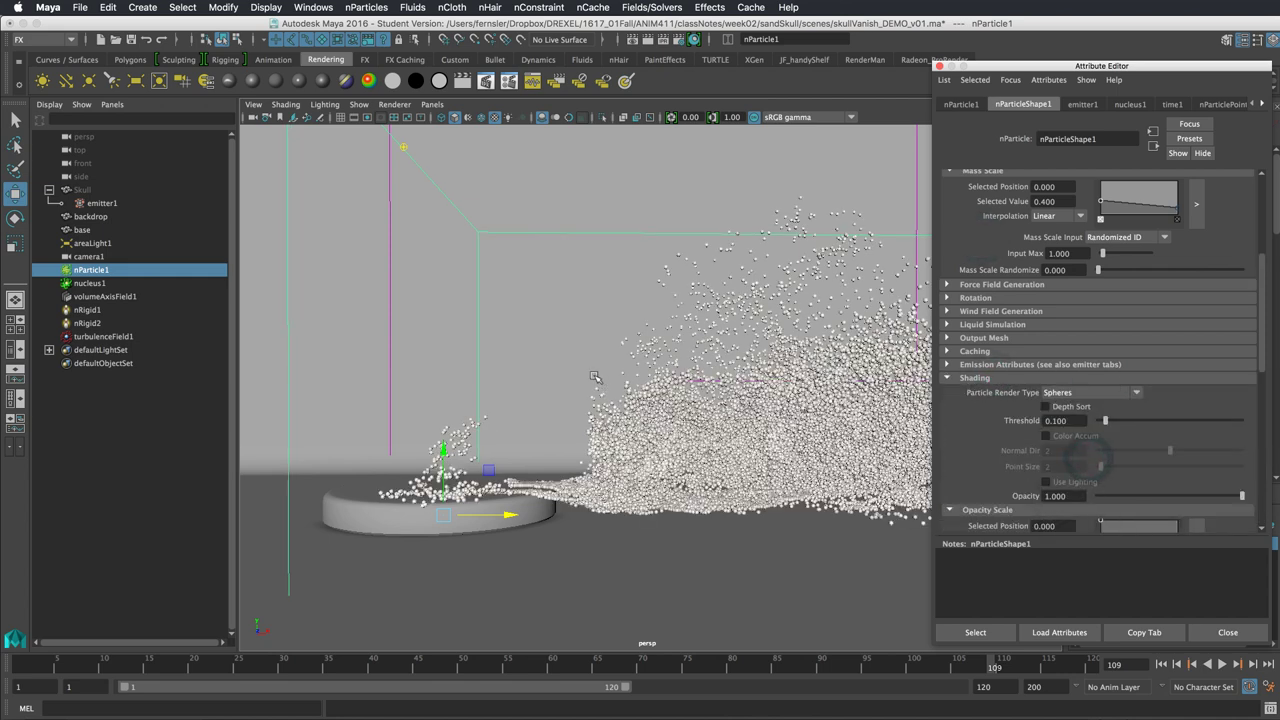
{"action": "mouse_move", "coordinate": [660, 434]}
{"action": "left_mouse_down", "text": "alt"}
{"action": "mouse_move", "coordinate": [538, 428]}
{"action": "mouse_move", "coordinate": [640, 440]}
{"action": "left_mouse_up", "text": "alt"}
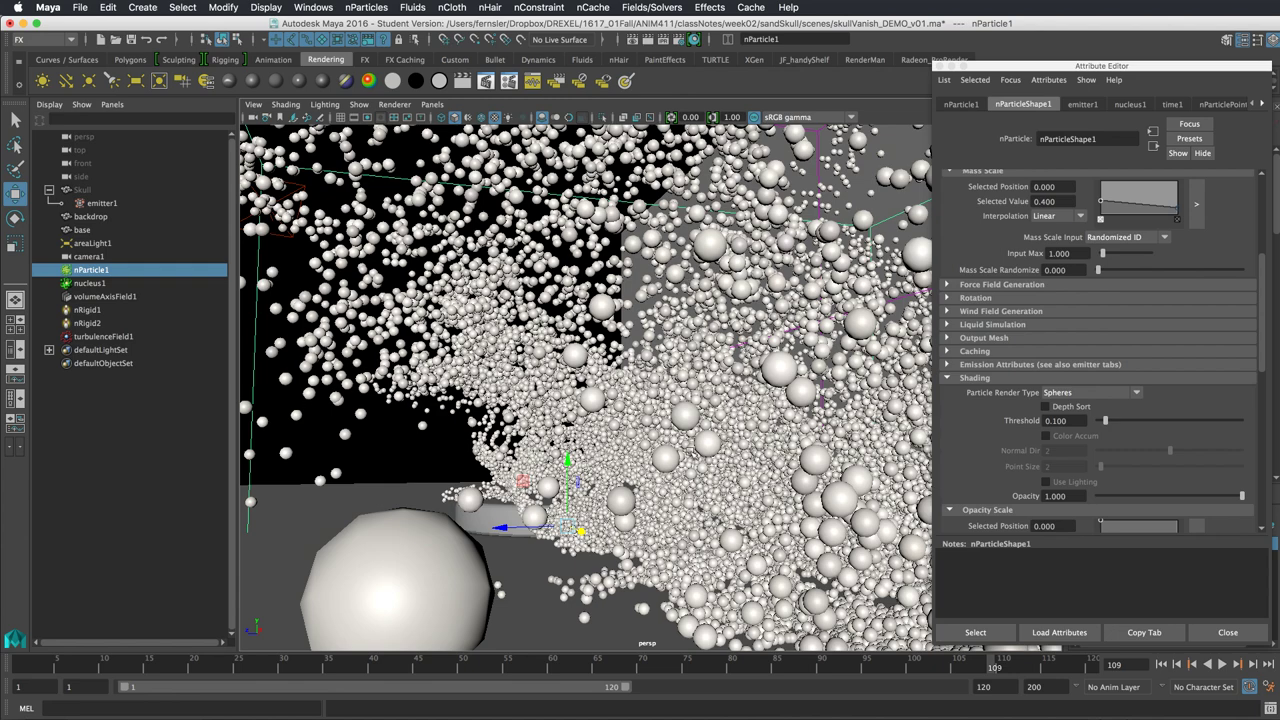
{"action": "mouse_move", "coordinate": [667, 418]}
{"action": "left_mouse_down", "text": "alt"}
{"action": "mouse_move", "coordinate": [782, 442]}
{"action": "mouse_move", "coordinate": [792, 422]}
{"action": "left_mouse_up", "text": "alt"}
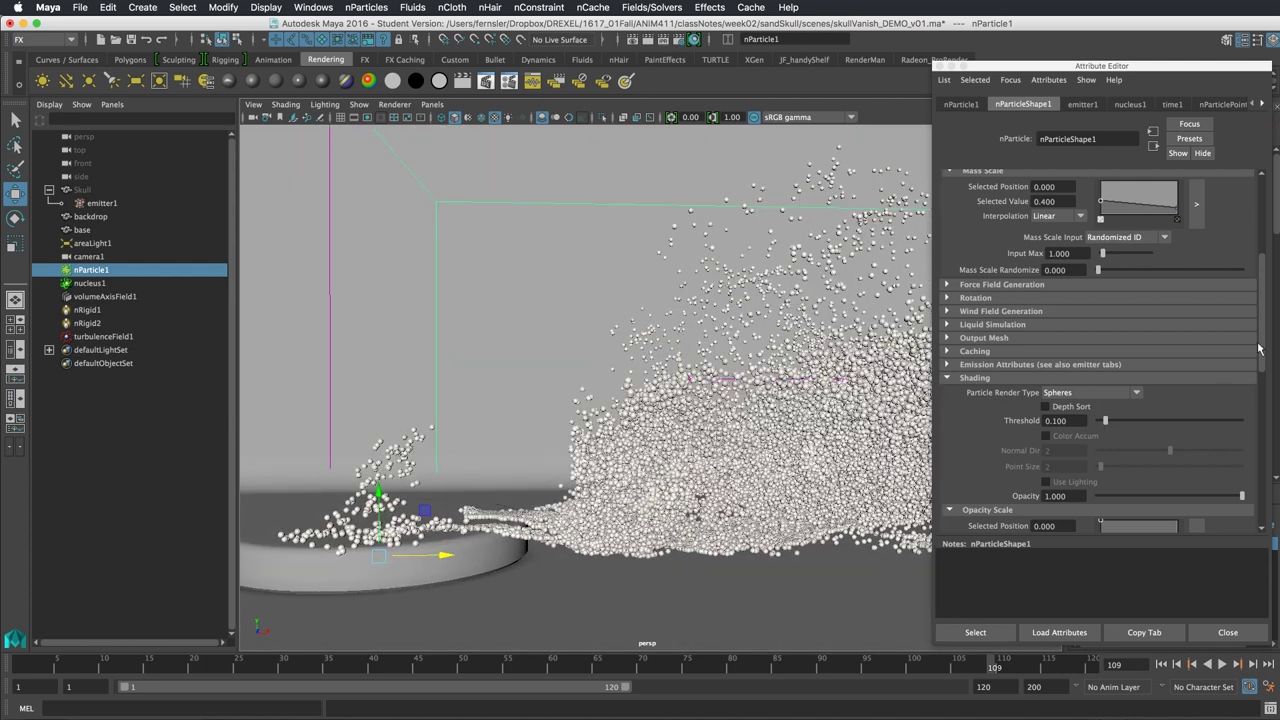
Expand the nParticle's Particle Size settings and collapse its Dynamic Properties.
{"action": "mouse_move", "coordinate": [1263, 317]}
{"action": "left_mouse_down"}
{"action": "mouse_move", "coordinate": [1265, 215]}
{"action": "mouse_move", "coordinate": [1268, 456]}
{"action": "mouse_move", "coordinate": [1272, 330]}
{"action": "left_mouse_up"}
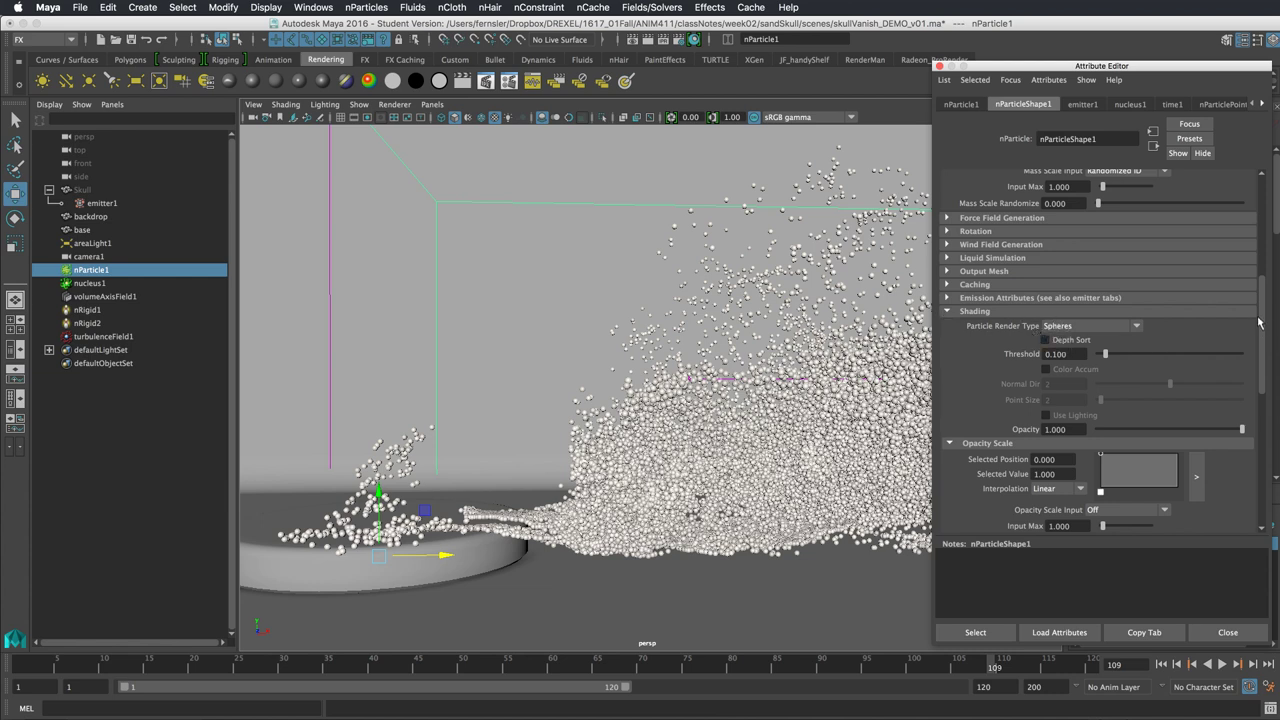
{"action": "left_click_drag", "start_coordinate": [1262, 320], "coordinate": [1262, 216]}
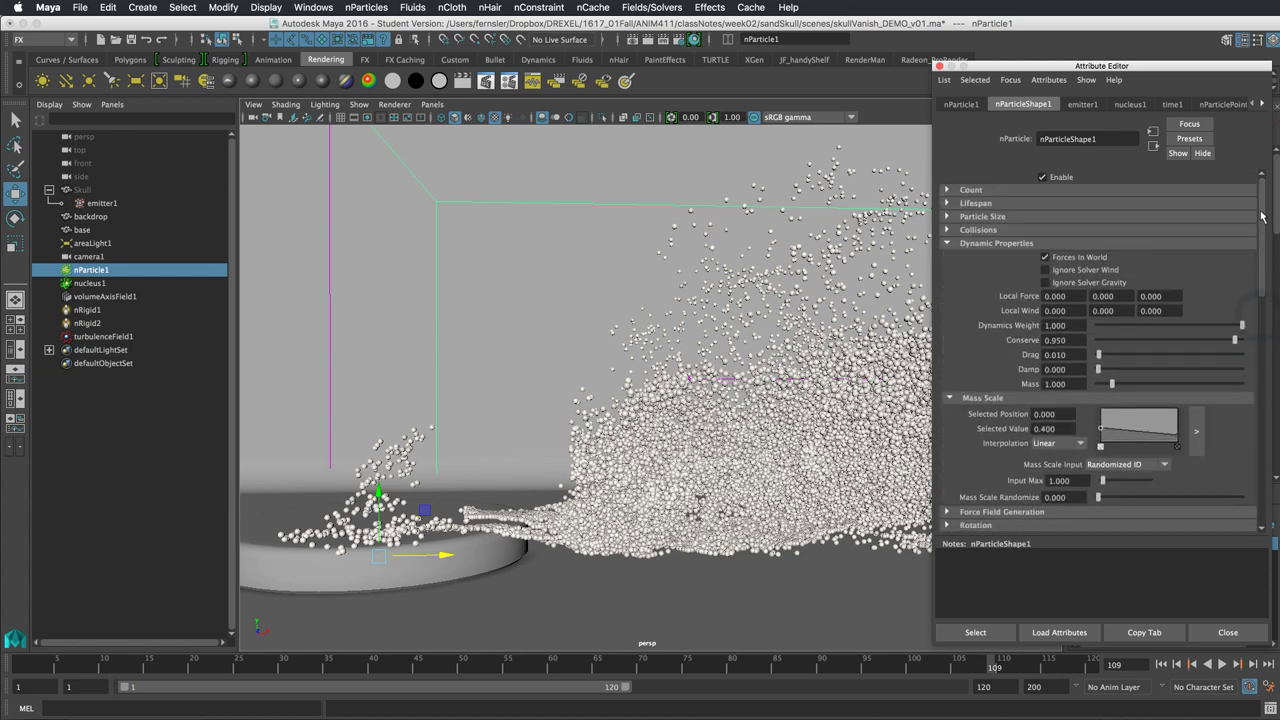
{"action": "left_click", "coordinate": [1029, 218]}
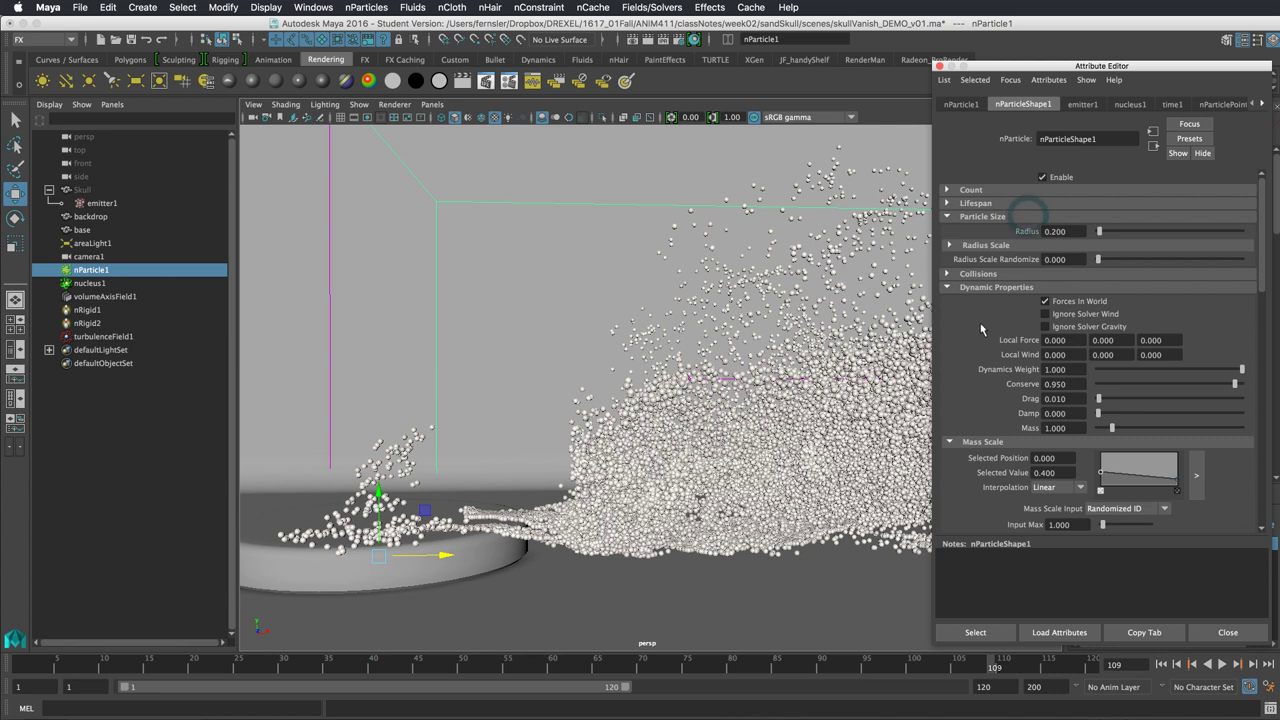
{"action": "left_click", "coordinate": [955, 288]}
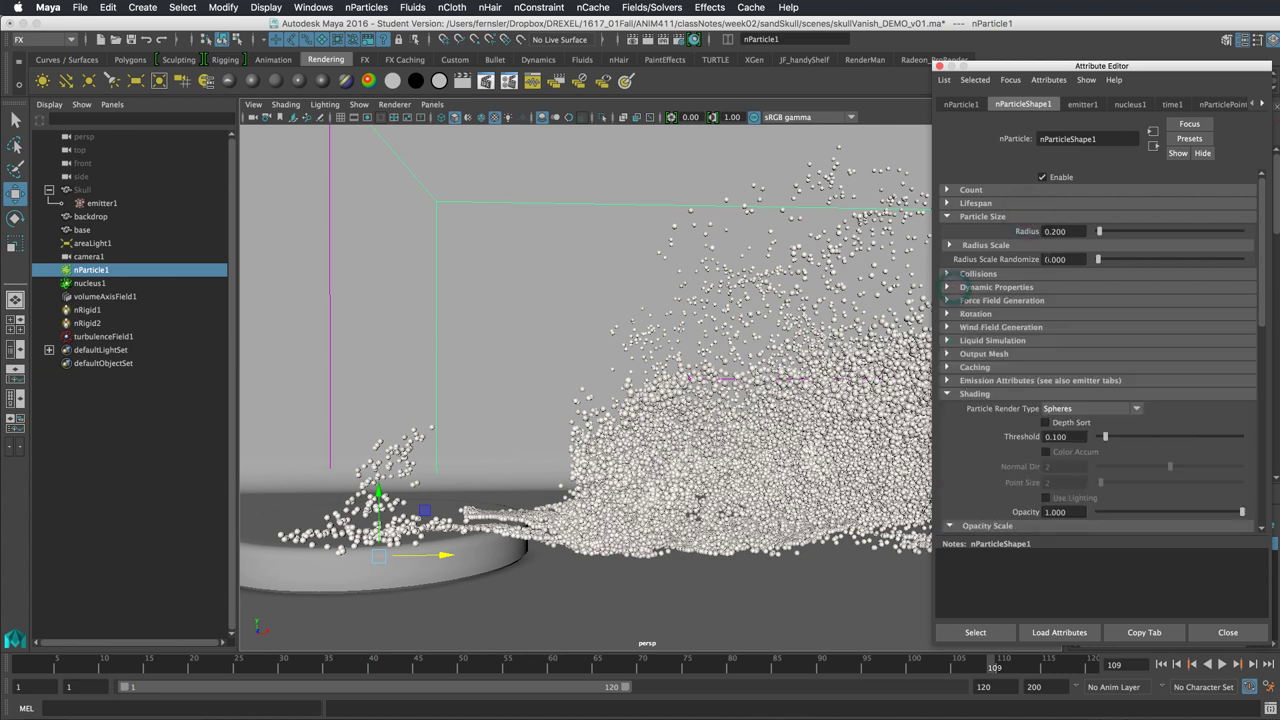
Try particle radii of 0.01 and 0.1 on the nParticle.
{"action": "double_click", "coordinate": [1061, 232]}
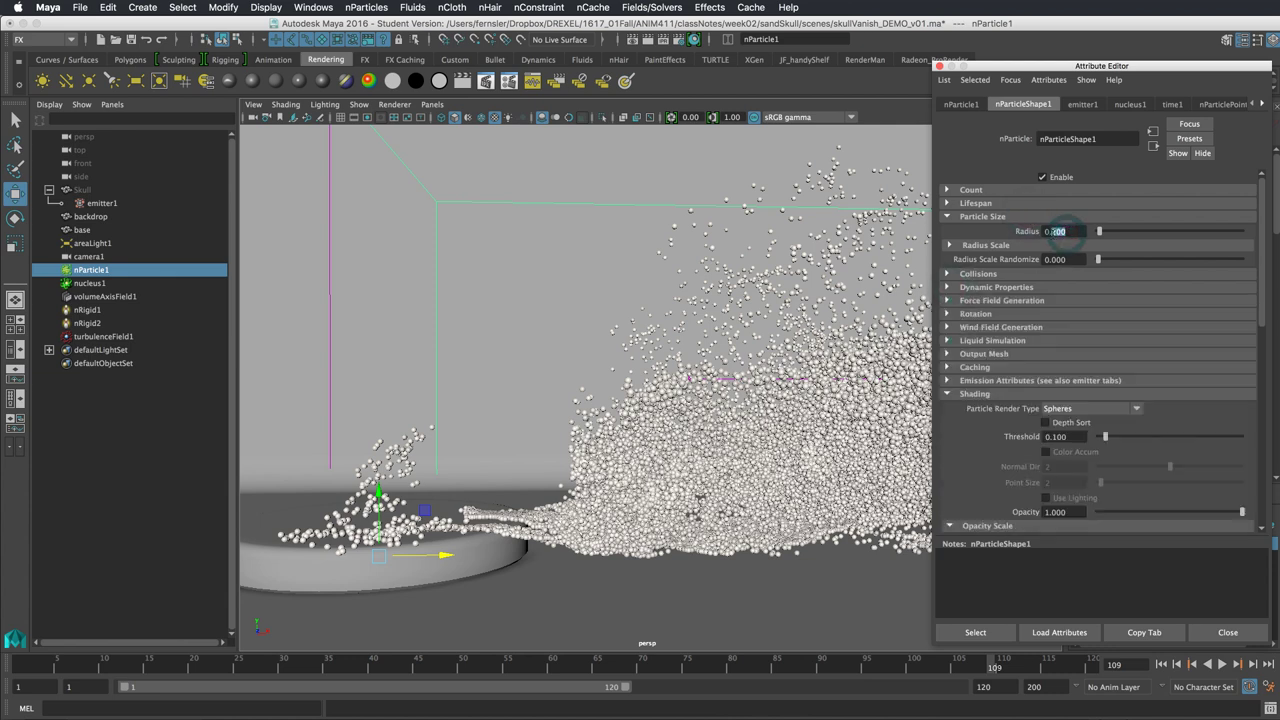
{"action": "key", "text": "Return"}
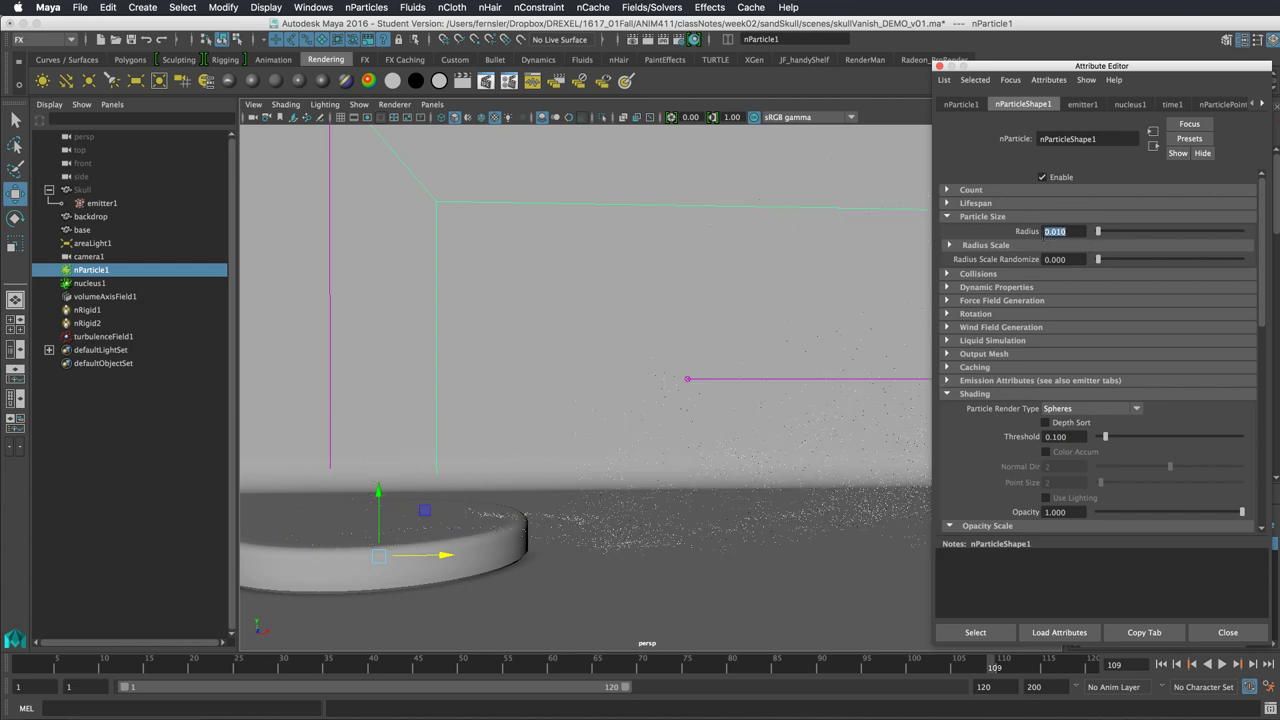
{"action": "left_click", "coordinate": [1062, 231]}
{"action": "key", "text": "BackSpace"}
{"action": "key", "text": "Return"}
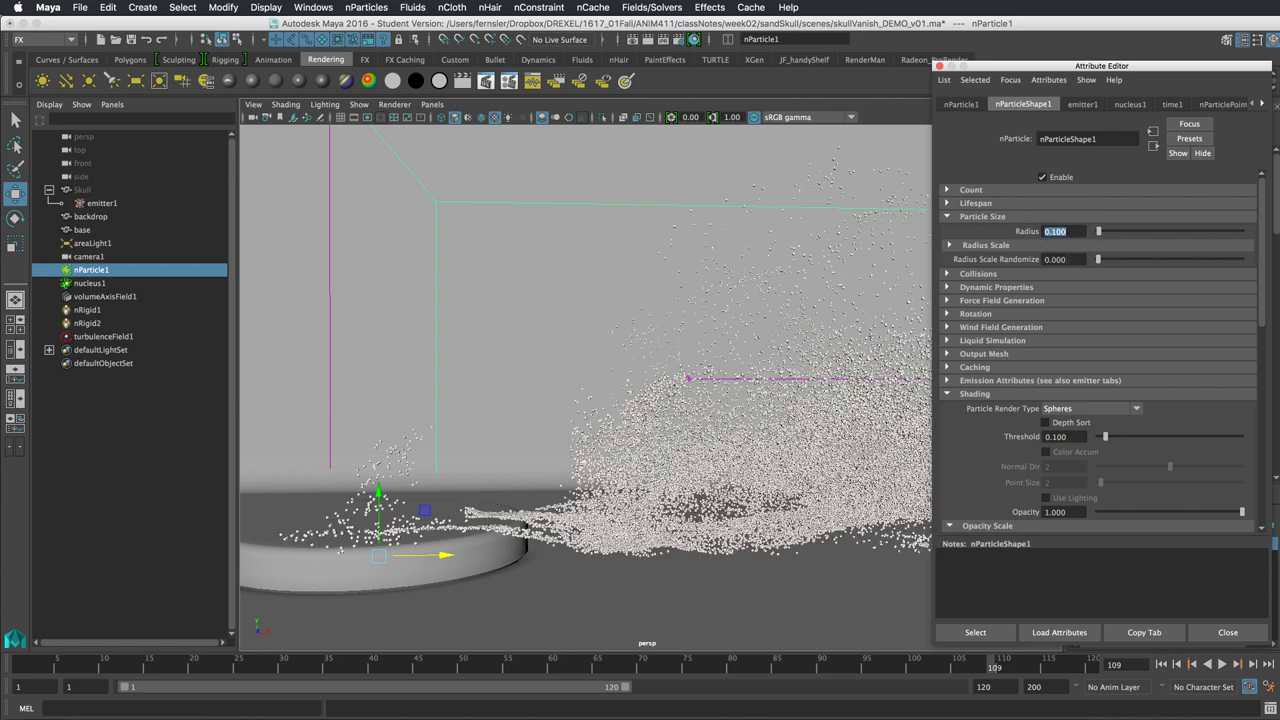
Set the nParticle's radius to 0.08 and its Radius Scale Randomize to about 0.664.
{"action": "left_click", "coordinate": [1066, 231]}
{"action": "left_click_drag", "start_coordinate": [1058, 231], "coordinate": [1053, 231]}
{"action": "left_click_drag", "start_coordinate": [745, 445], "coordinate": [823, 457], "text": "alt"}
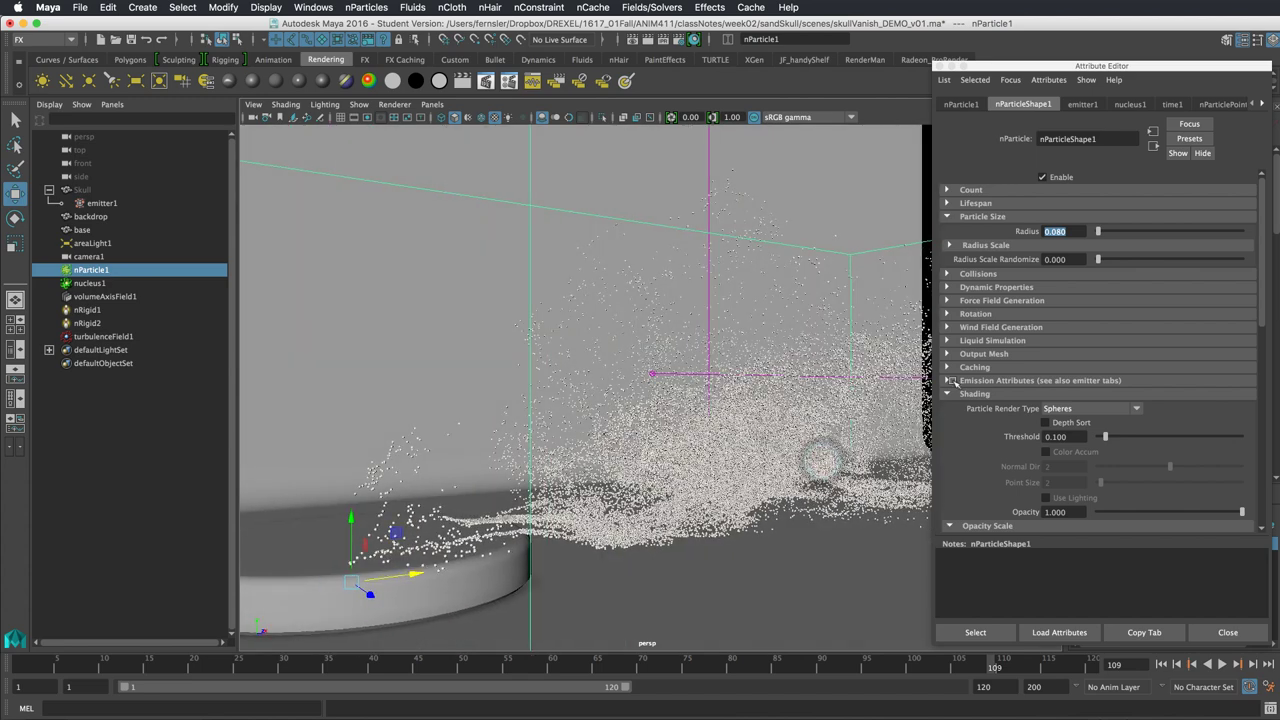
{"action": "left_click_drag", "start_coordinate": [1100, 261], "coordinate": [1177, 264]}
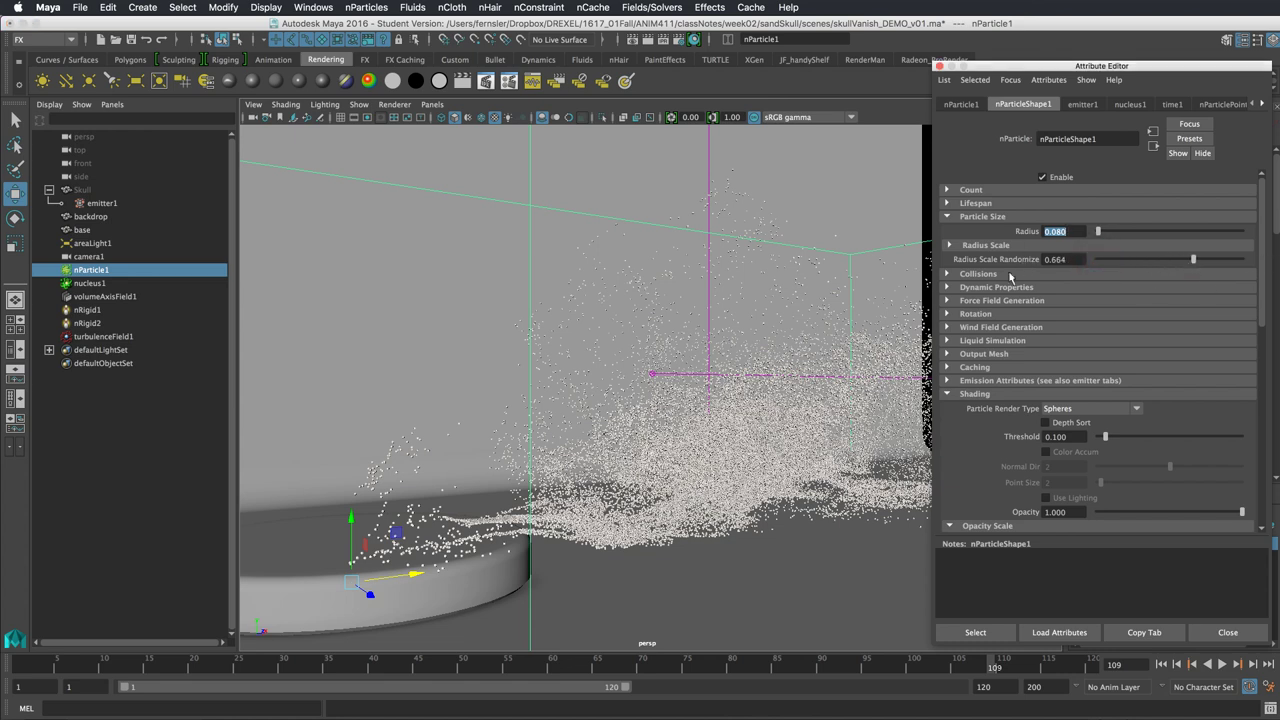
Frame the blowing particles from the side, test-render the view with V-Ray, and stop the render.
{"action": "left_click_drag", "start_coordinate": [1263, 240], "coordinate": [1262, 328]}
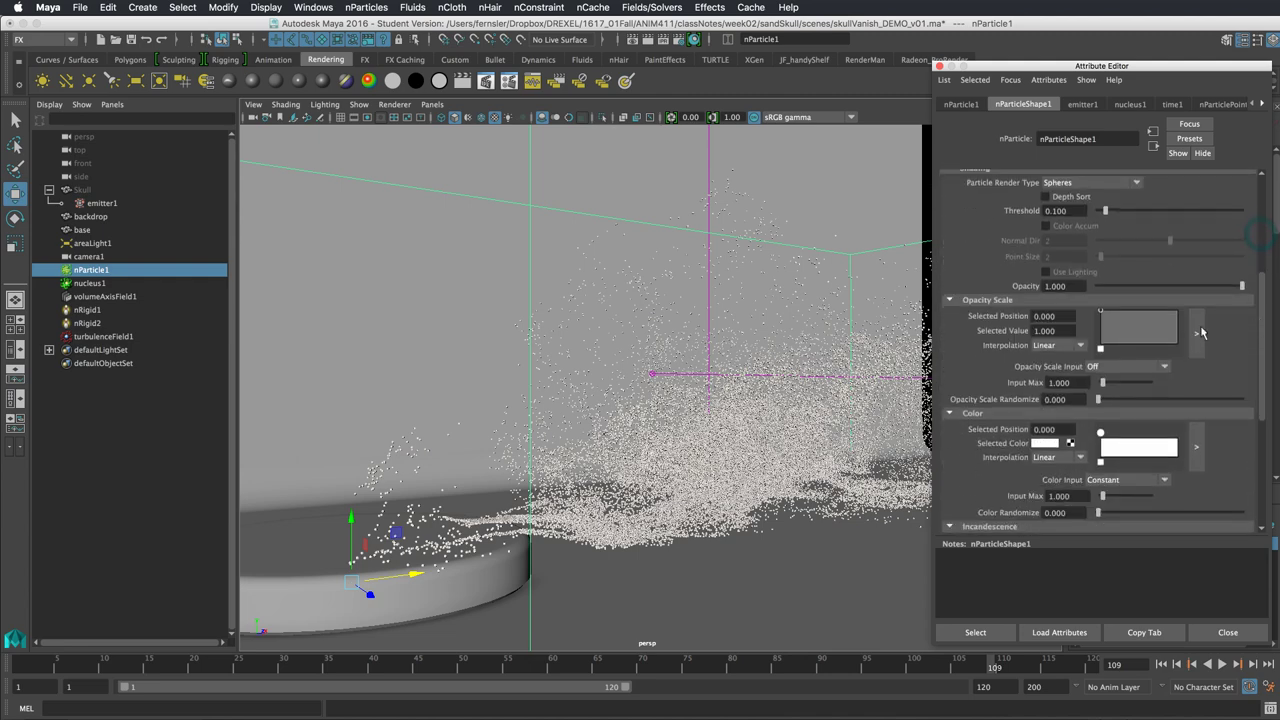
{"action": "left_click_drag", "start_coordinate": [688, 378], "coordinate": [713, 269], "text": "alt"}
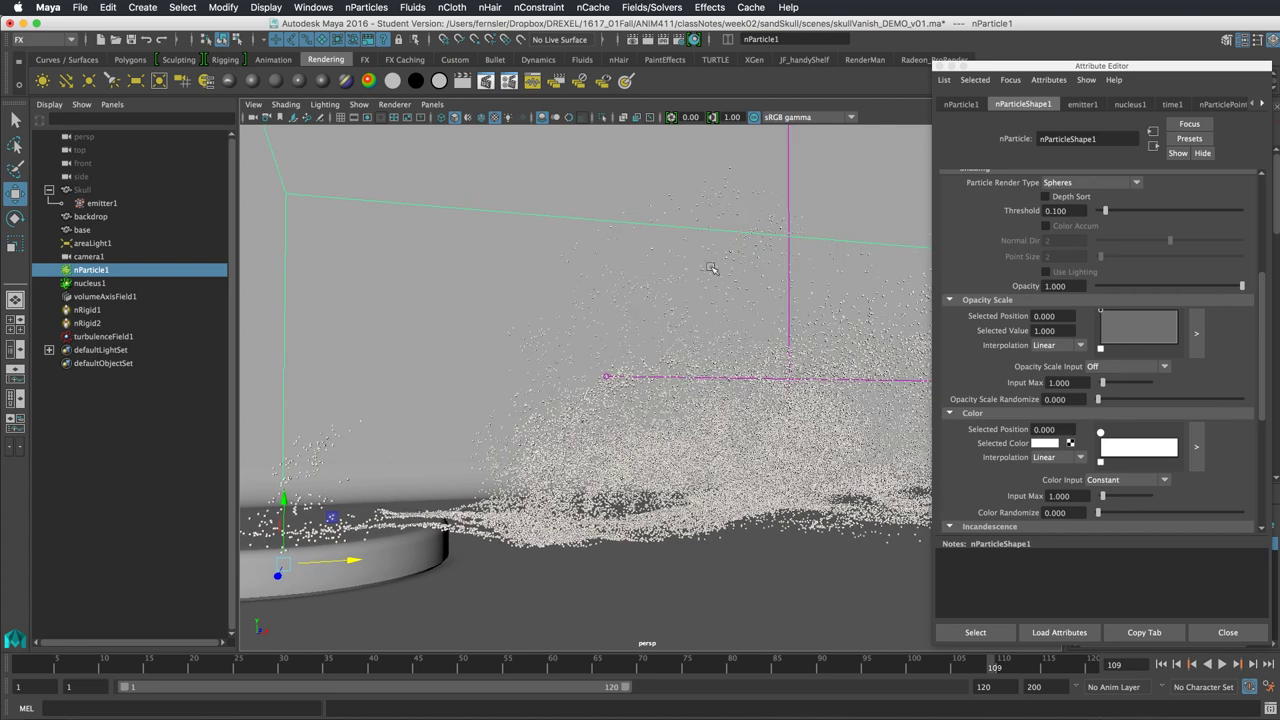
{"action": "left_click", "coordinate": [649, 41]}
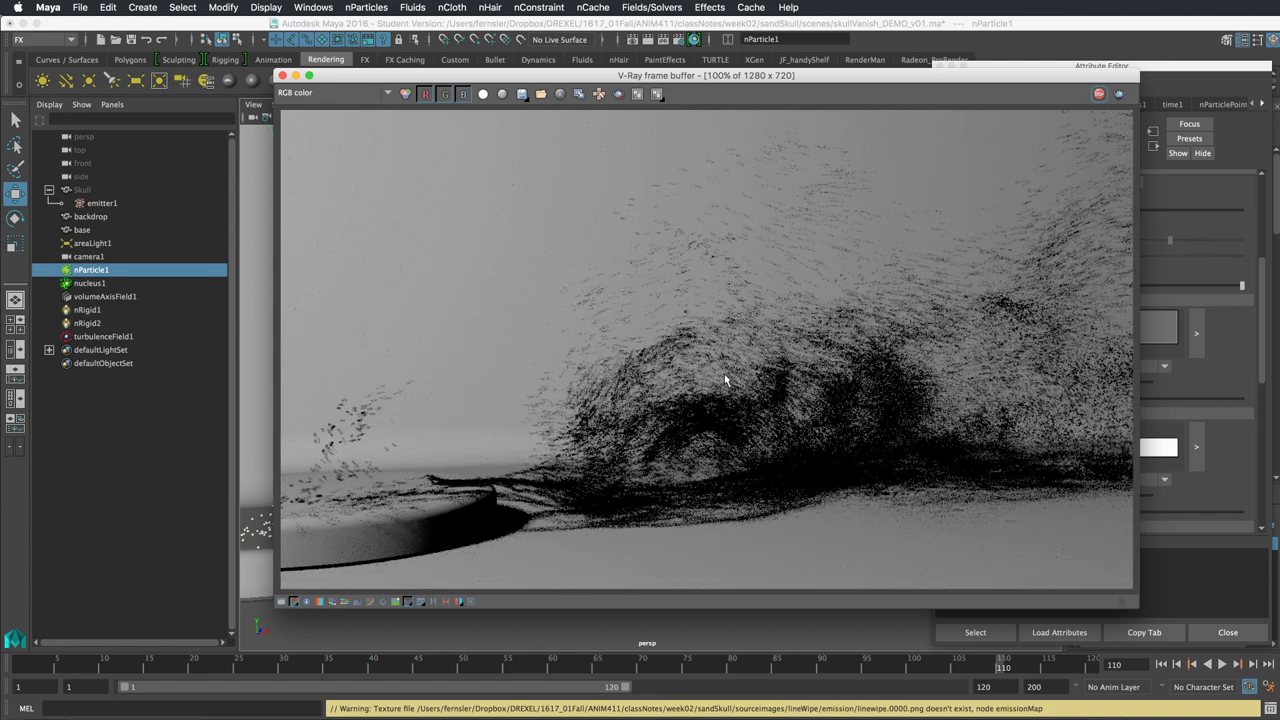
{"action": "left_click", "coordinate": [1099, 93]}
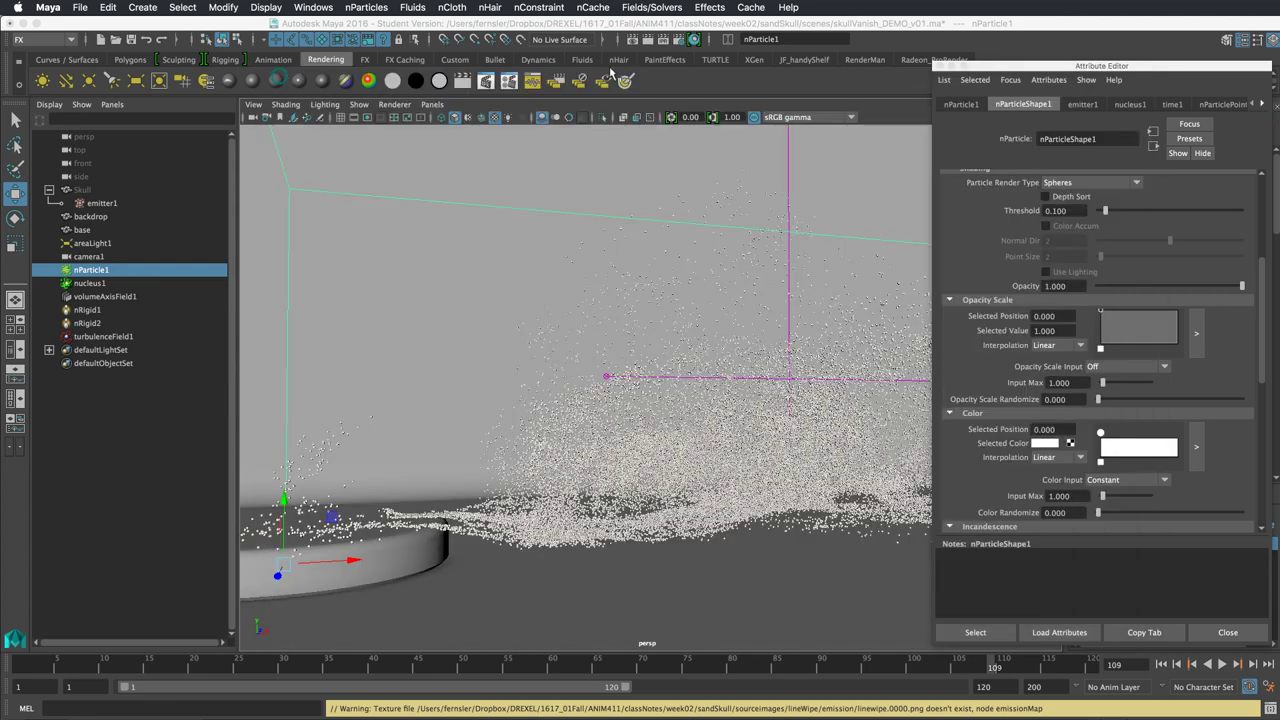
Turn off motion blur in the V-Ray camera render settings.
{"action": "left_click", "coordinate": [678, 39]}
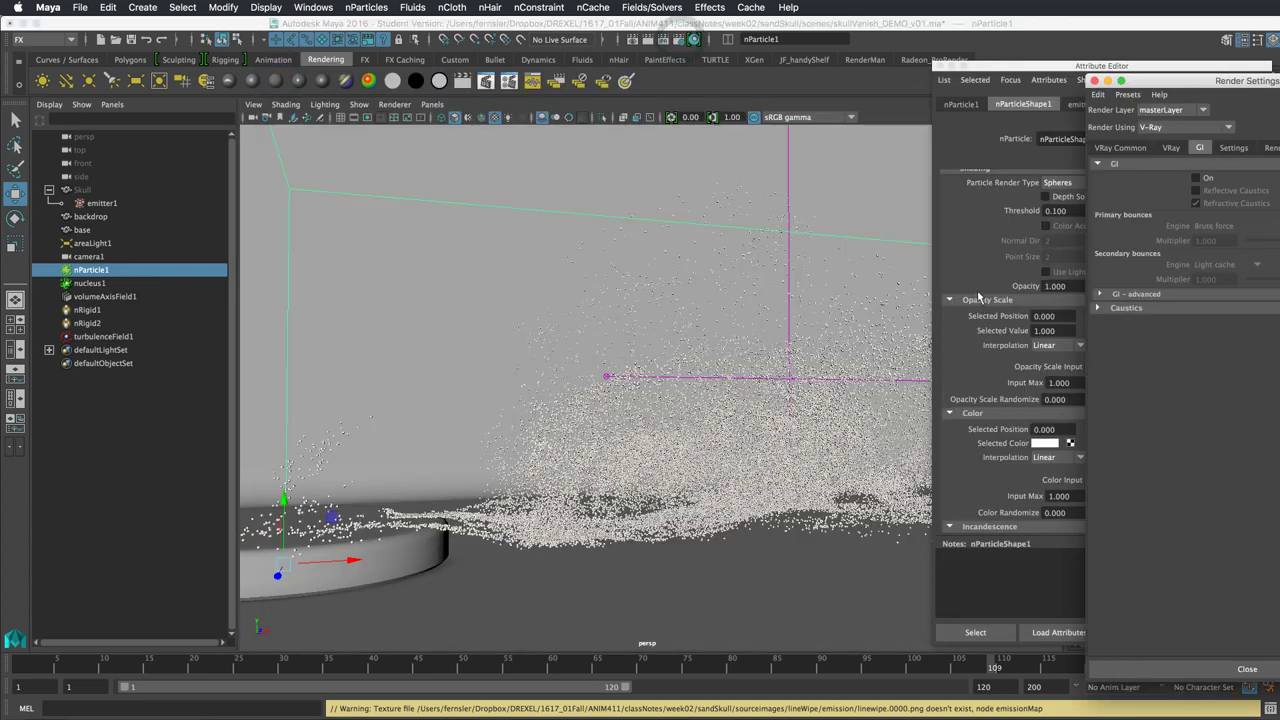
{"action": "left_click", "coordinate": [1226, 150]}
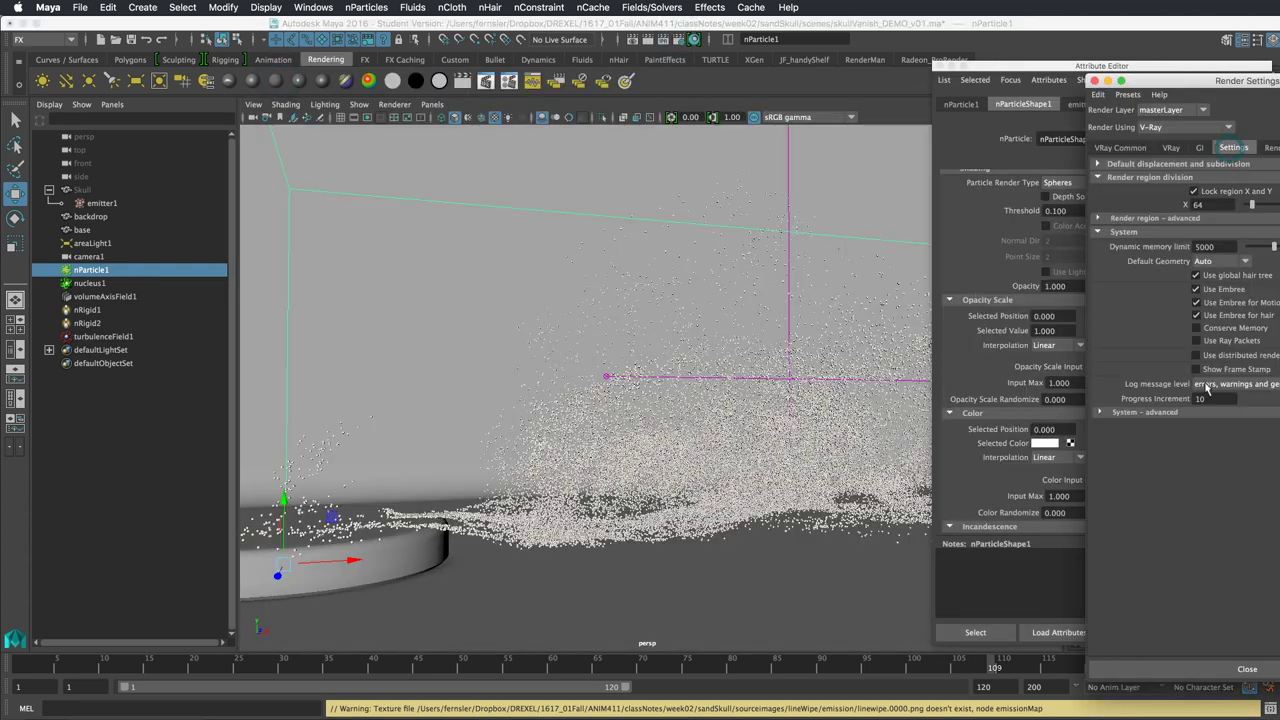
{"action": "left_click", "coordinate": [1172, 148]}
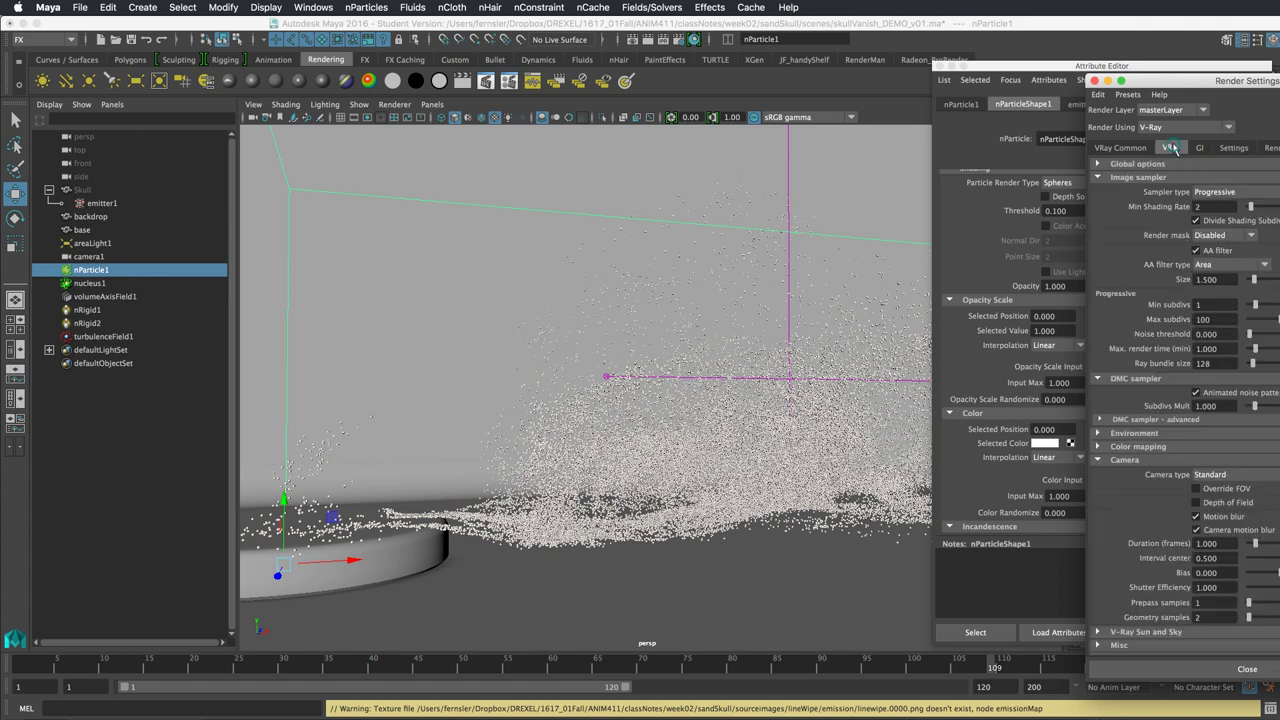
{"action": "left_click", "coordinate": [1196, 516]}
{"action": "left_click", "coordinate": [1202, 519]}
Render the particles again without motion blur, inspect the result, and close the frame buffer.
{"action": "left_click", "coordinate": [1080, 86]}
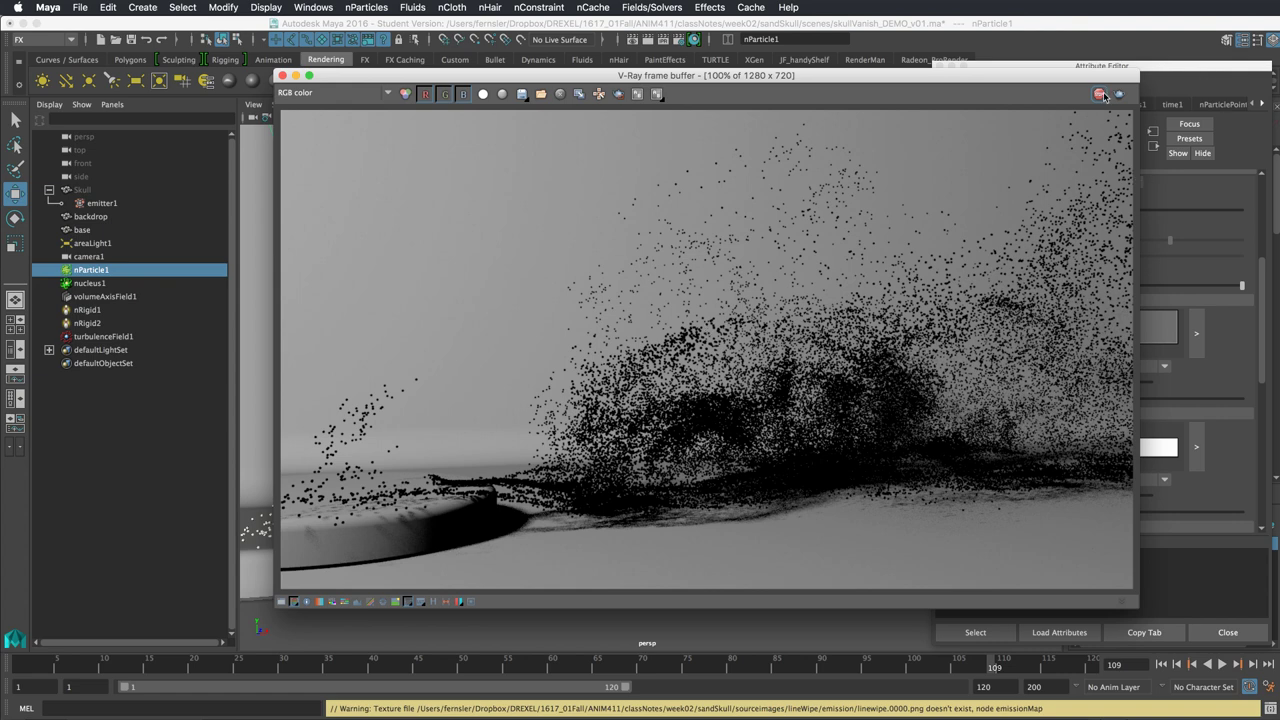
{"action": "left_click_drag", "start_coordinate": [1100, 76], "coordinate": [1000, 156]}
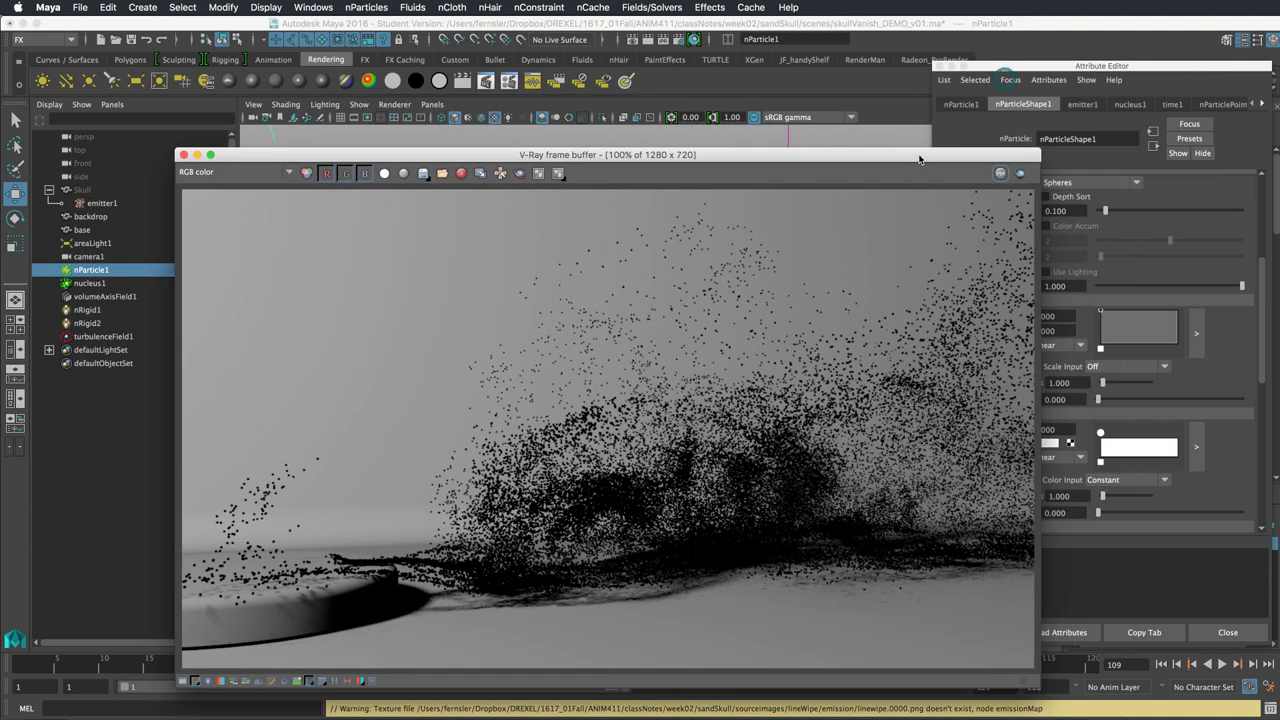
{"action": "left_click", "coordinate": [184, 155]}
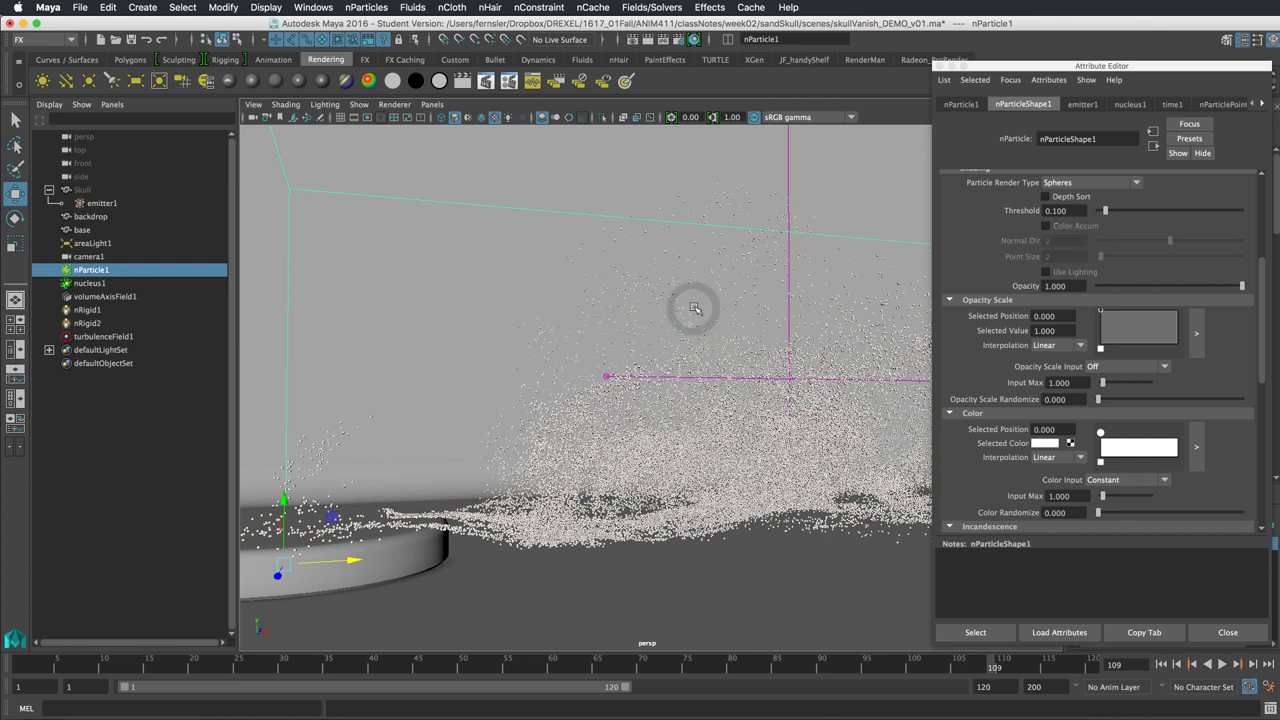
Add V-Ray's Per-particle attribute export to the nParticle shape and enable RGB in its Extra VRay Attributes.
{"action": "left_click_drag", "start_coordinate": [1086, 78], "coordinate": [990, 75]}
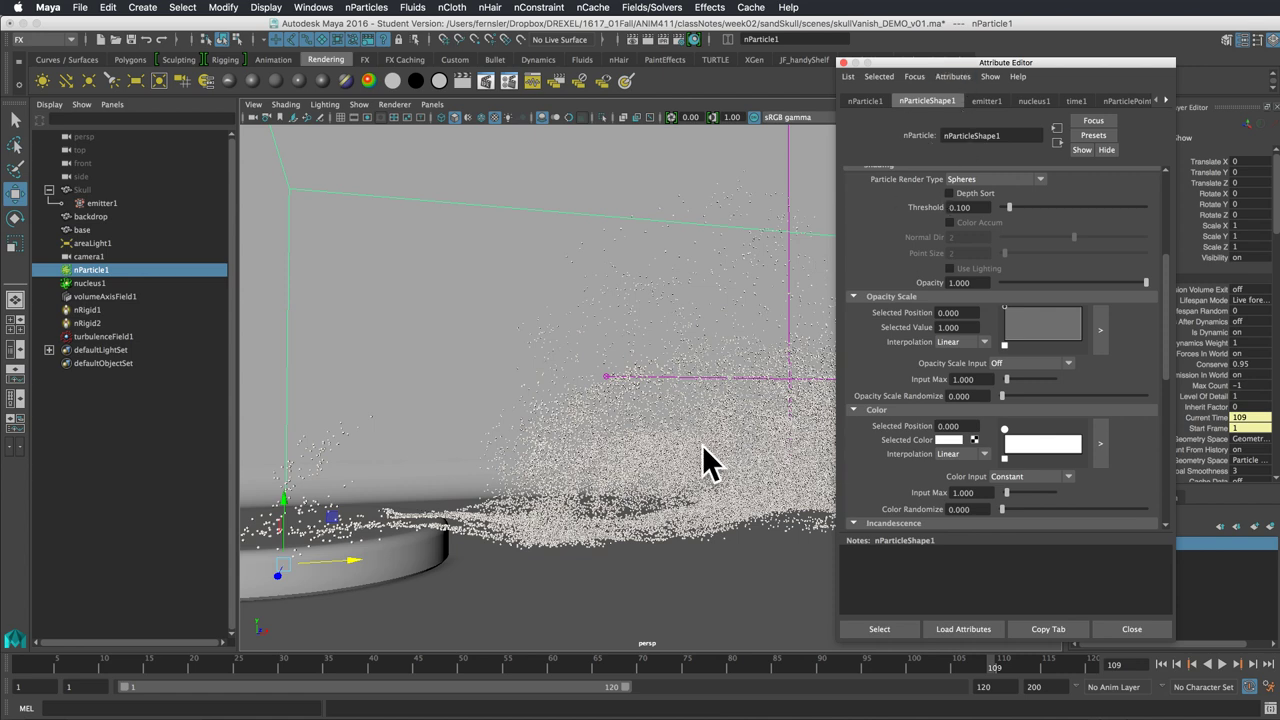
{"action": "left_click", "coordinate": [951, 77]}
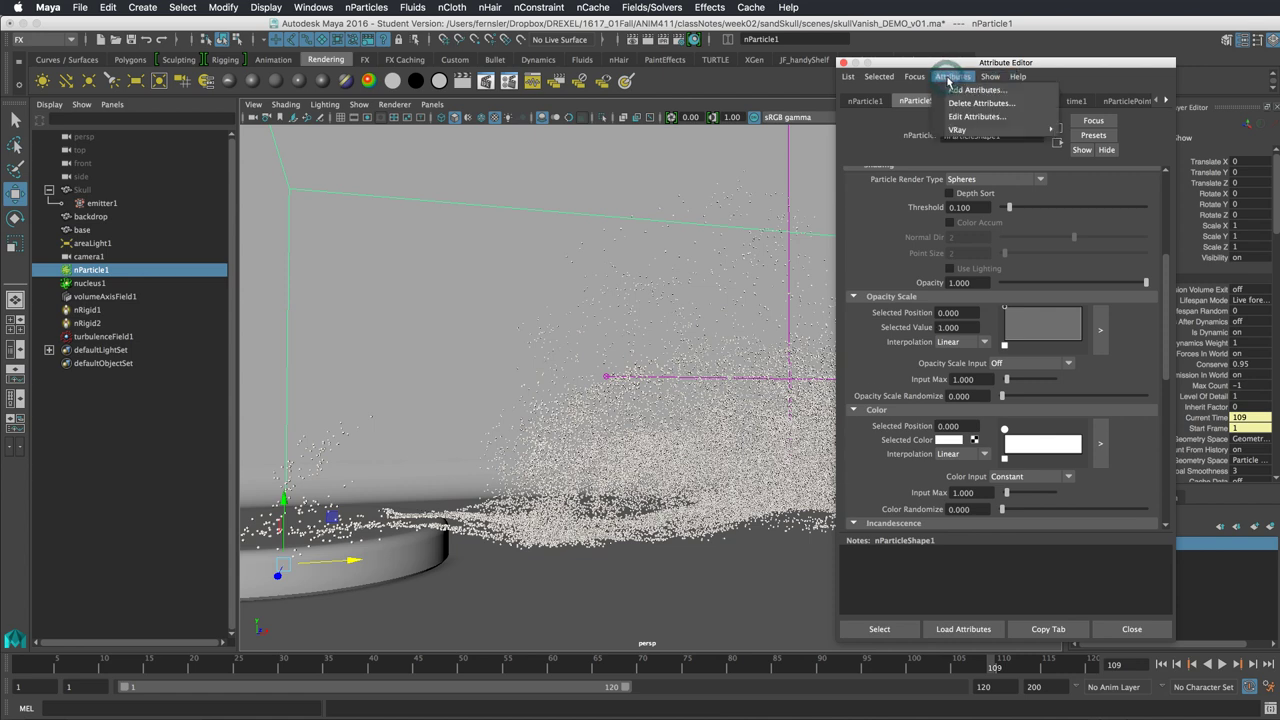
{"action": "mouse_move", "coordinate": [960, 130]}
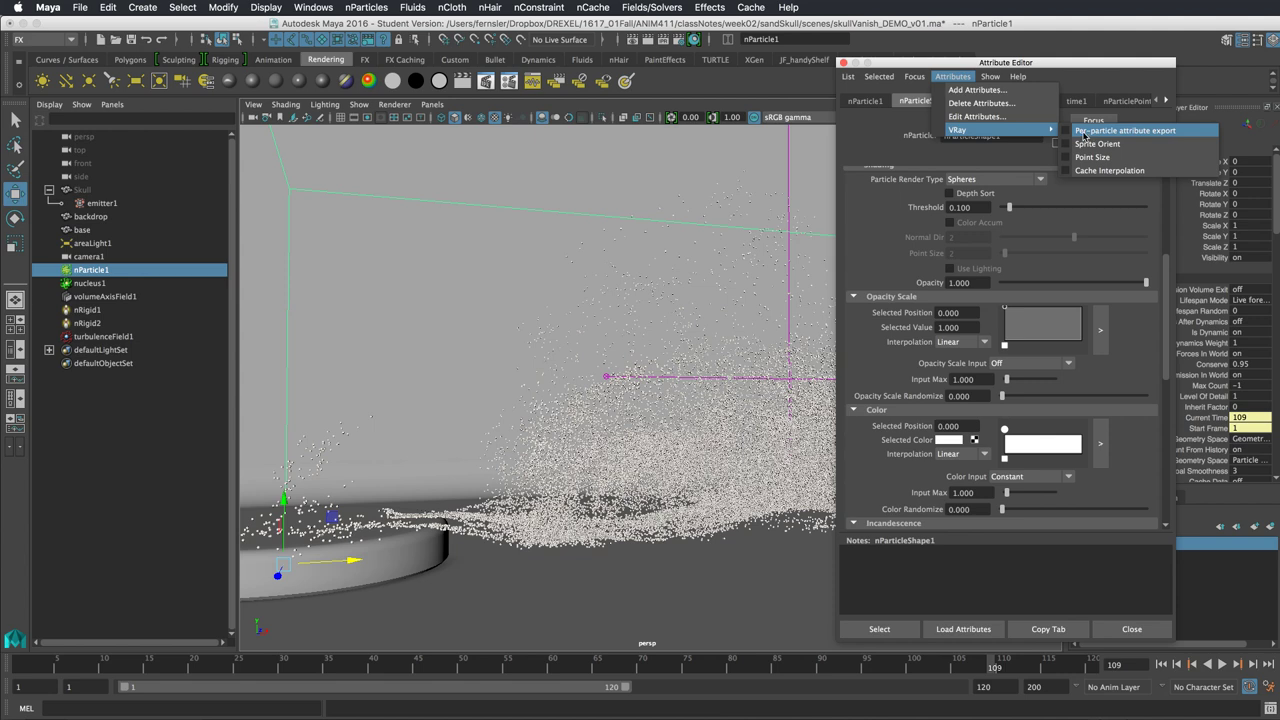
{"action": "left_click", "coordinate": [1136, 137]}
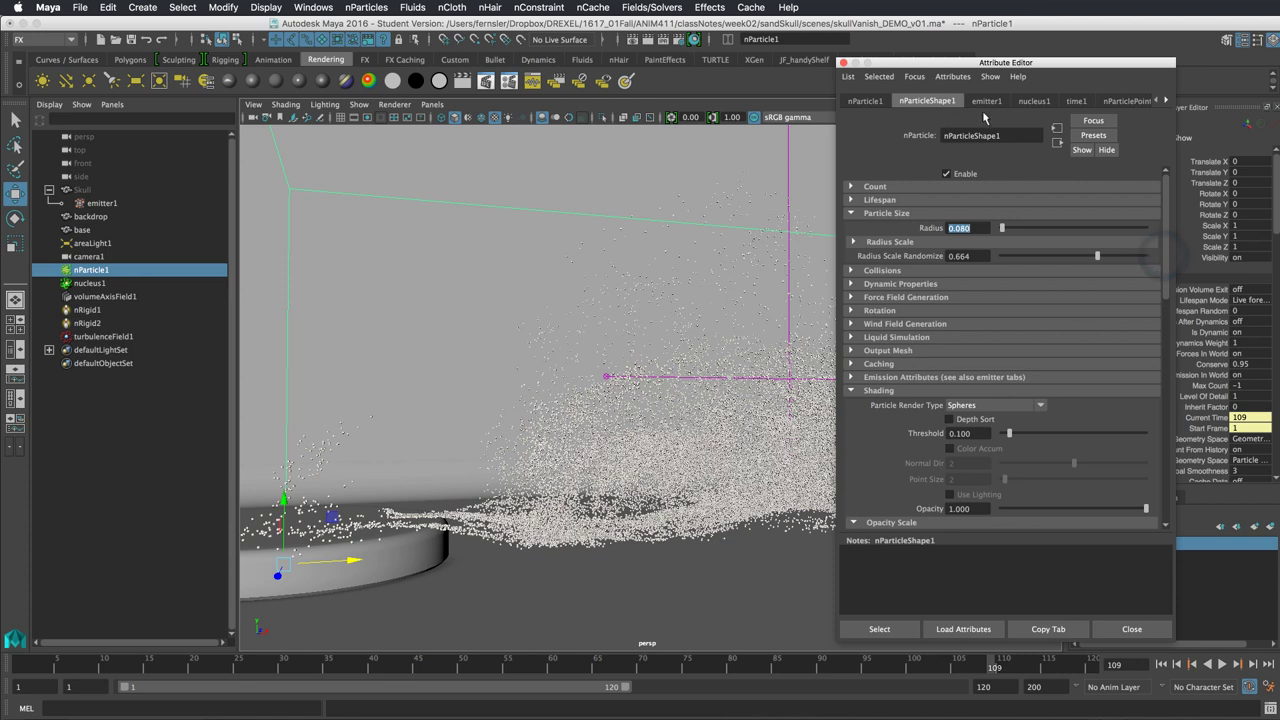
{"action": "left_click_drag", "start_coordinate": [1164, 186], "coordinate": [1020, 490]}
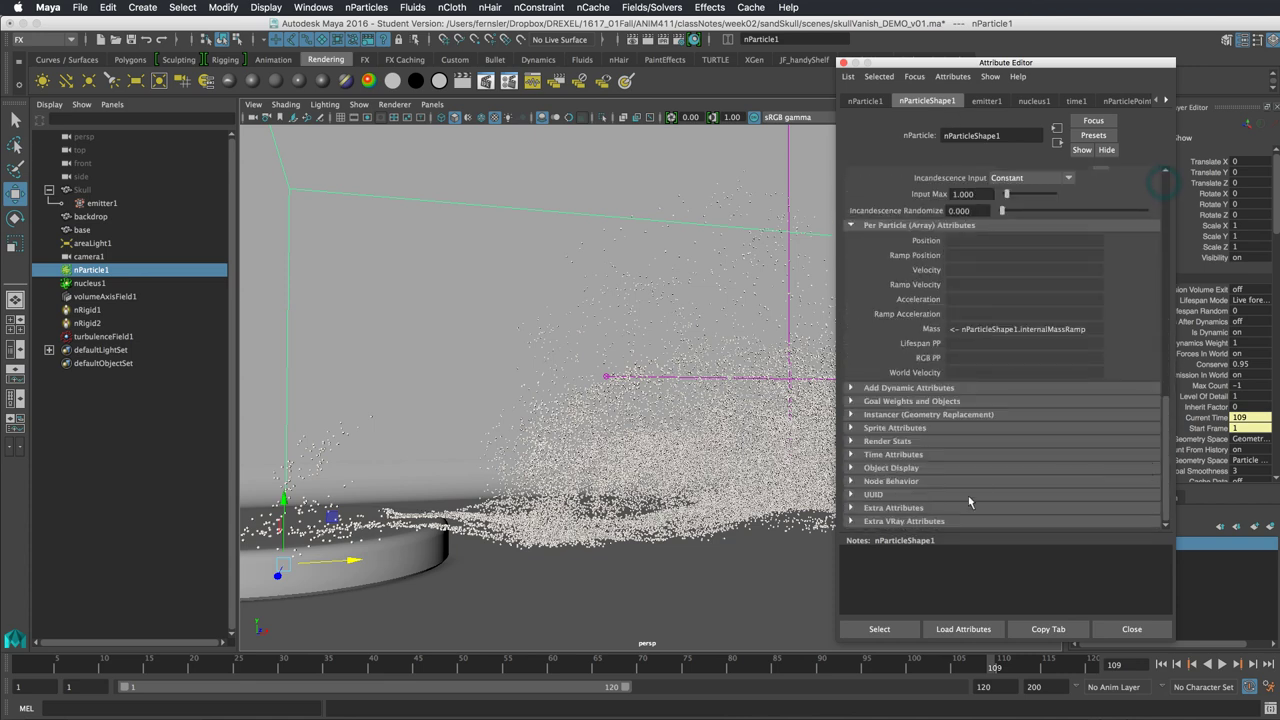
{"action": "left_click", "coordinate": [927, 521]}
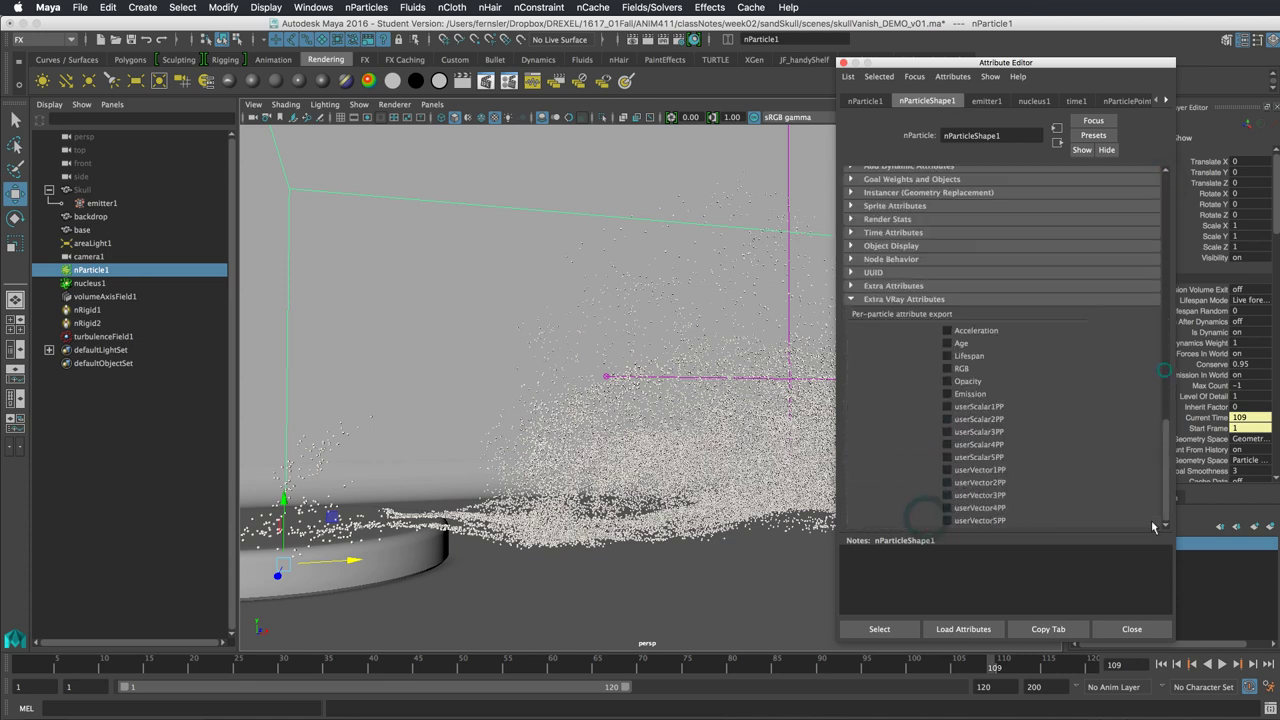
{"action": "left_click", "coordinate": [948, 369]}
Create a new VRay Mtl in the Hypershade and graph its input and output connections.
{"action": "left_click", "coordinate": [298, 7]}
{"action": "left_click", "coordinate": [298, 7]}
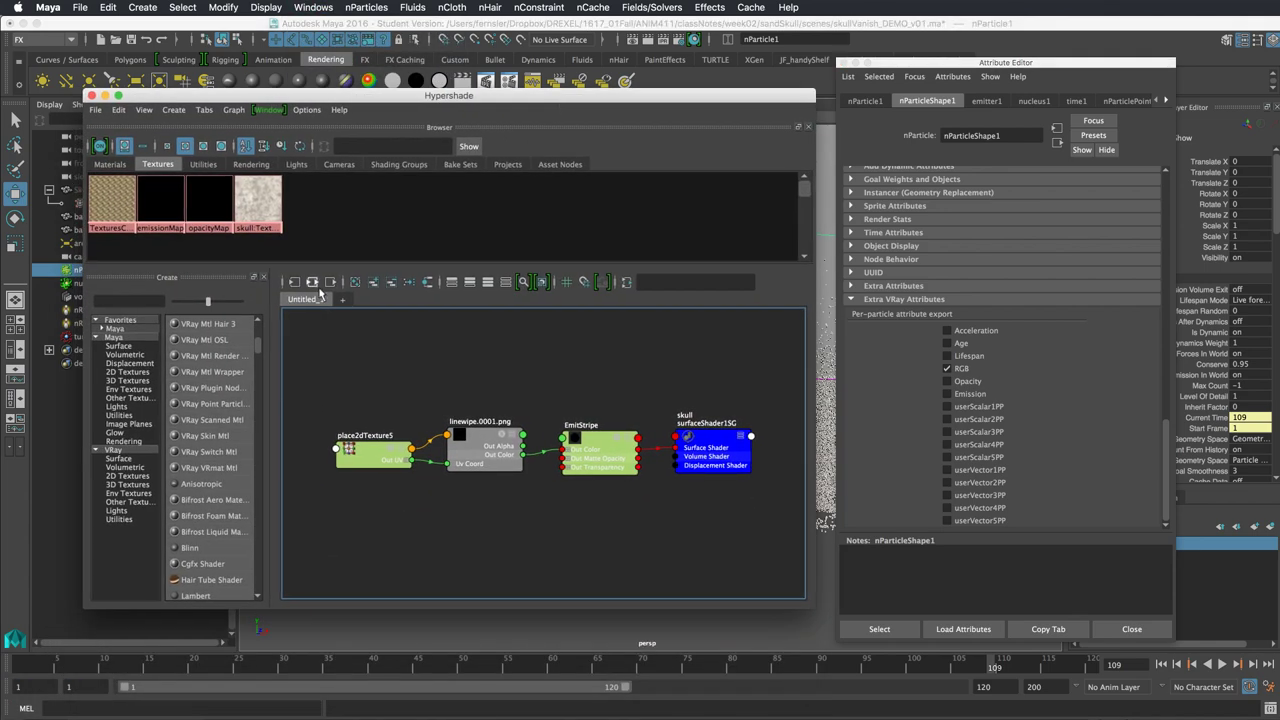
{"action": "left_click", "coordinate": [110, 164]}
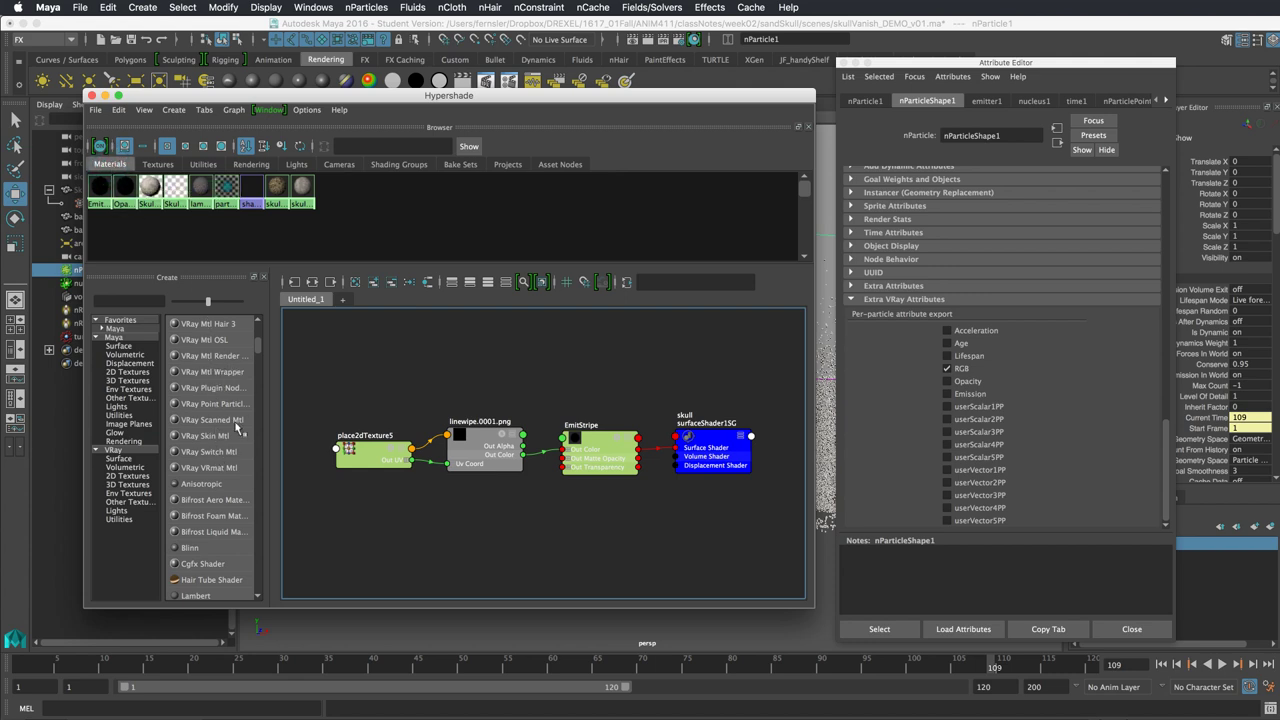
{"action": "scroll", "coordinate": [257, 340], "scroll_direction": "up", "scroll_amount": 4}
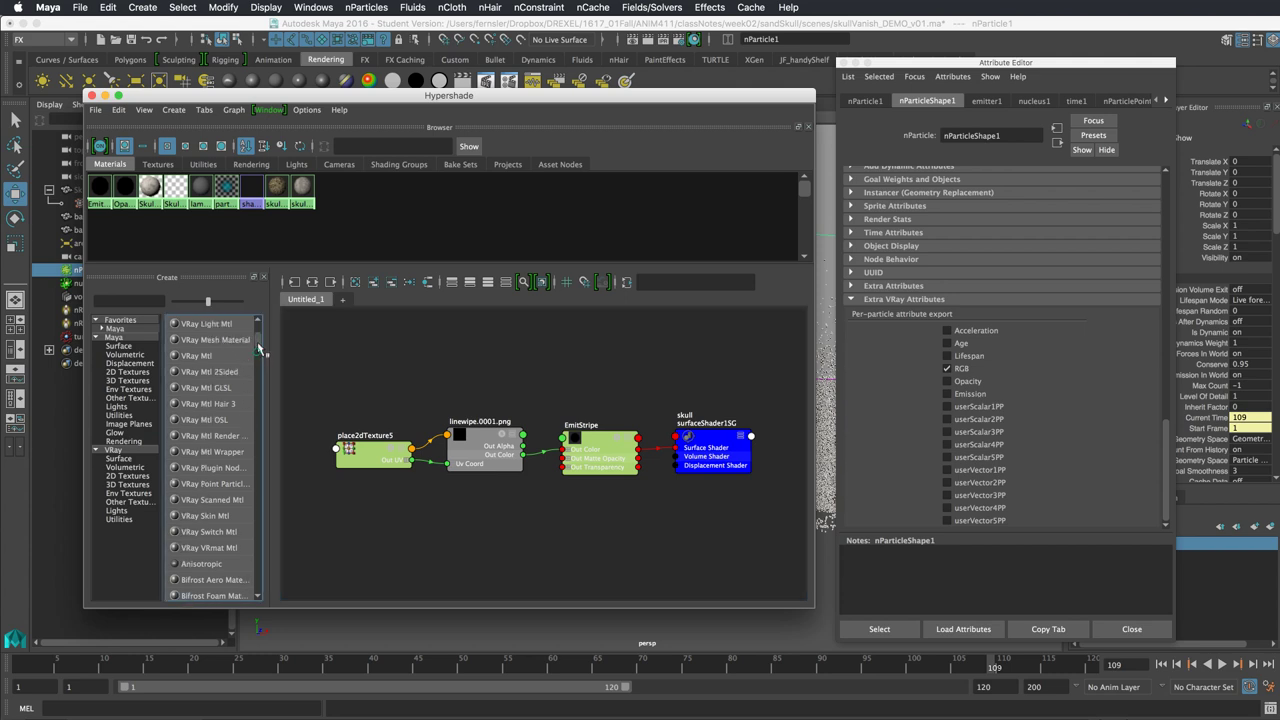
{"action": "left_click", "coordinate": [200, 470]}
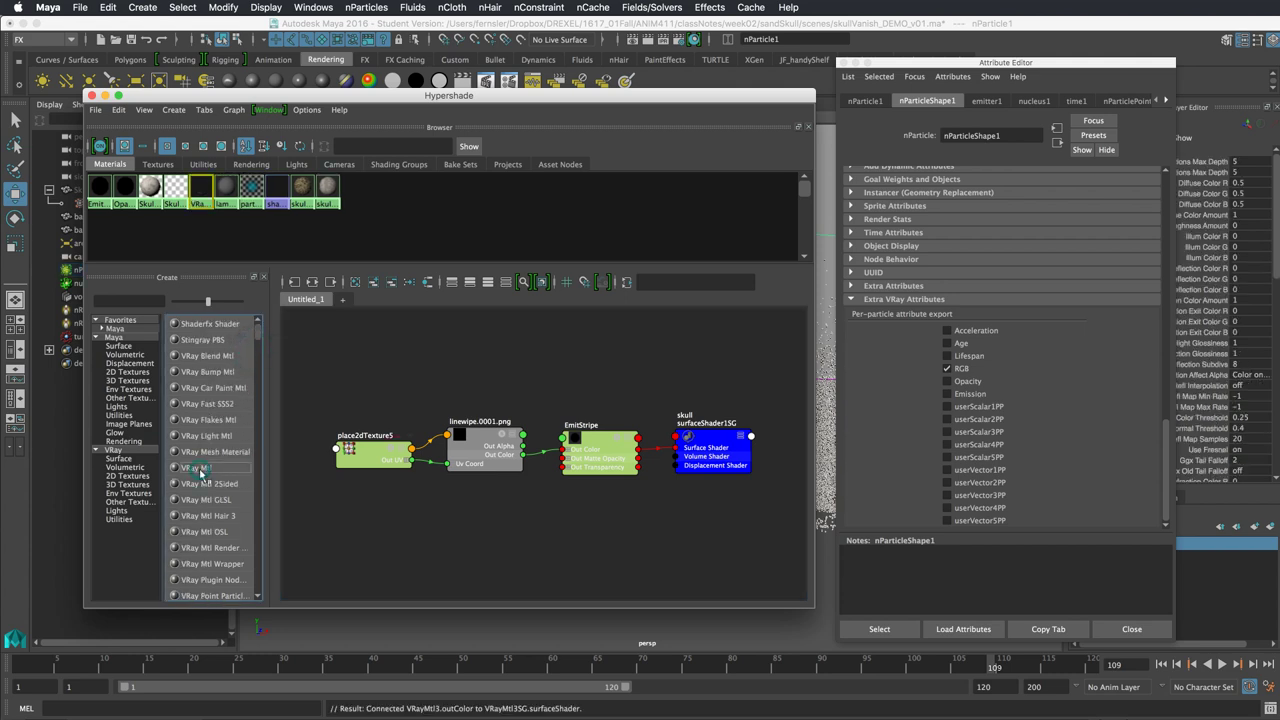
{"action": "left_click", "coordinate": [313, 283]}
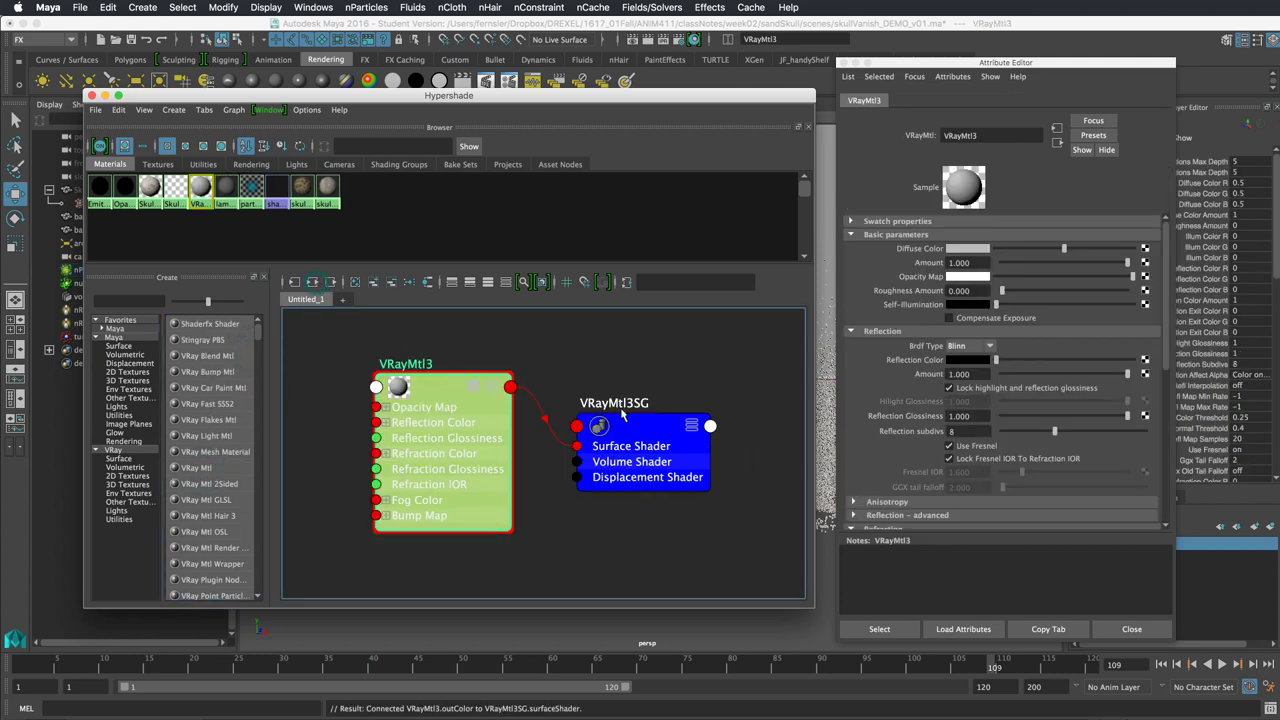
Expand the new VRay Mtl node in the graph to its full attribute list.
{"action": "scroll", "coordinate": [600, 380], "scroll_direction": "down", "scroll_amount": 3}
{"action": "middle_click_drag", "start_coordinate": [573, 373], "coordinate": [588, 391], "text": "alt"}
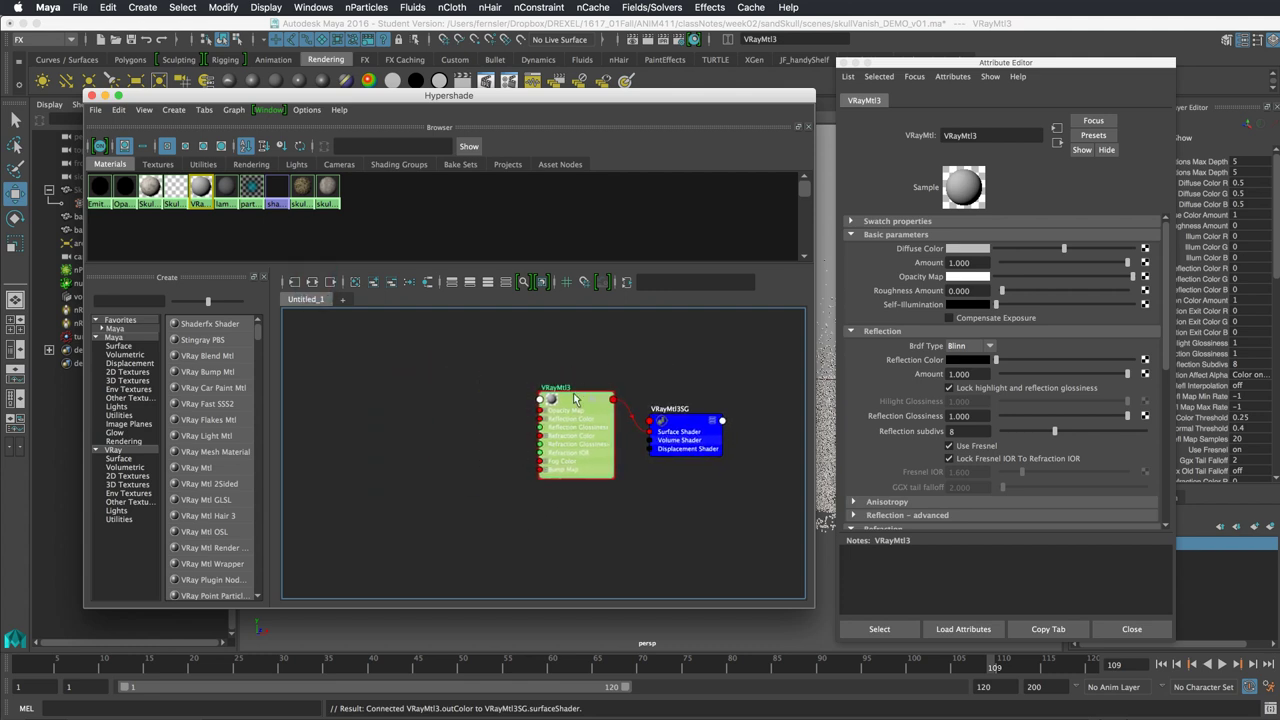
{"action": "left_click", "coordinate": [608, 399]}
{"action": "left_click", "coordinate": [592, 400]}
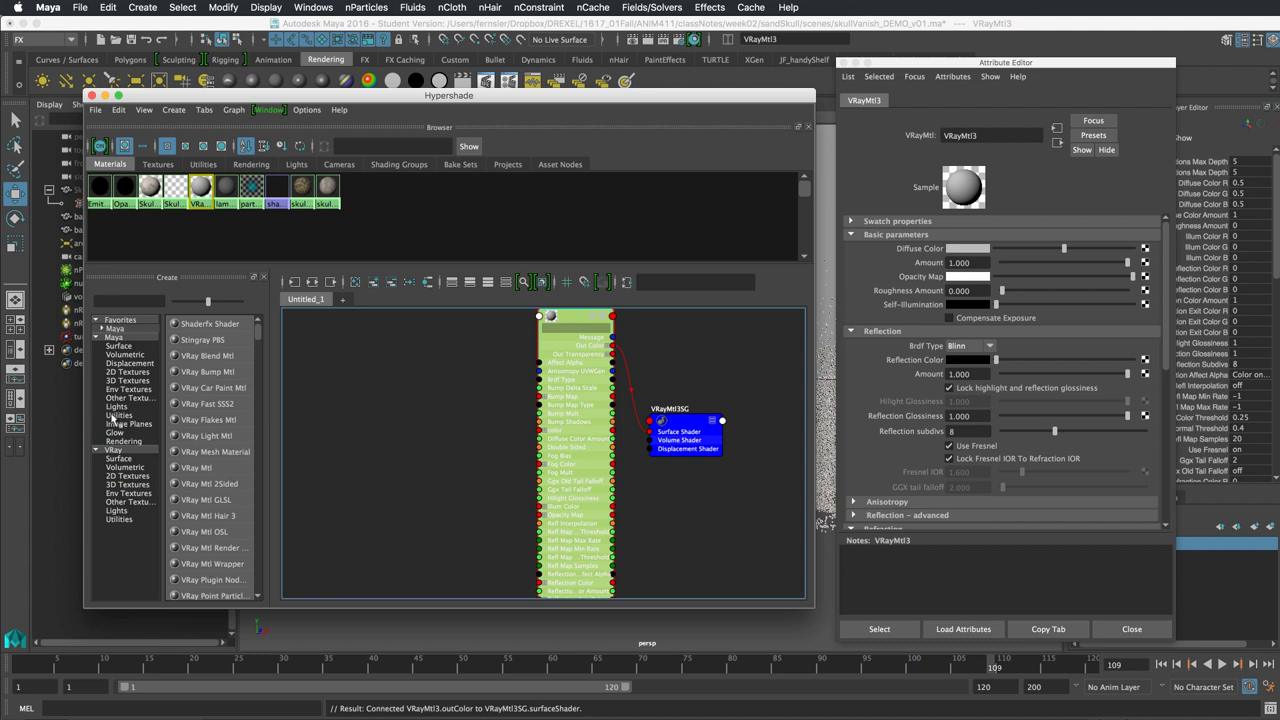
Add a Particle Sampler utility node to the graph and place it beside the VRay Mtl node.
{"action": "left_click", "coordinate": [112, 414]}
{"action": "left_click_drag", "start_coordinate": [253, 359], "coordinate": [255, 495]}
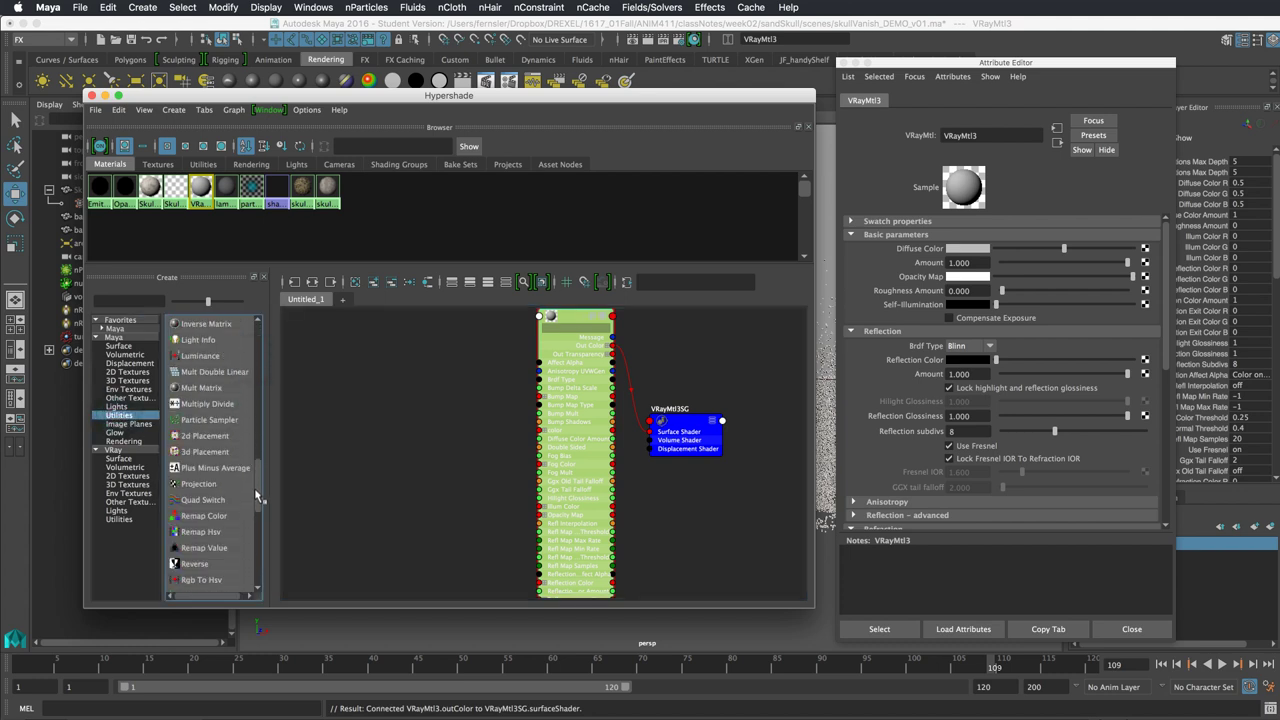
{"action": "middle_click_drag", "start_coordinate": [195, 425], "coordinate": [550, 443]}
{"action": "scroll", "coordinate": [550, 443], "scroll_direction": "down", "scroll_amount": 5}
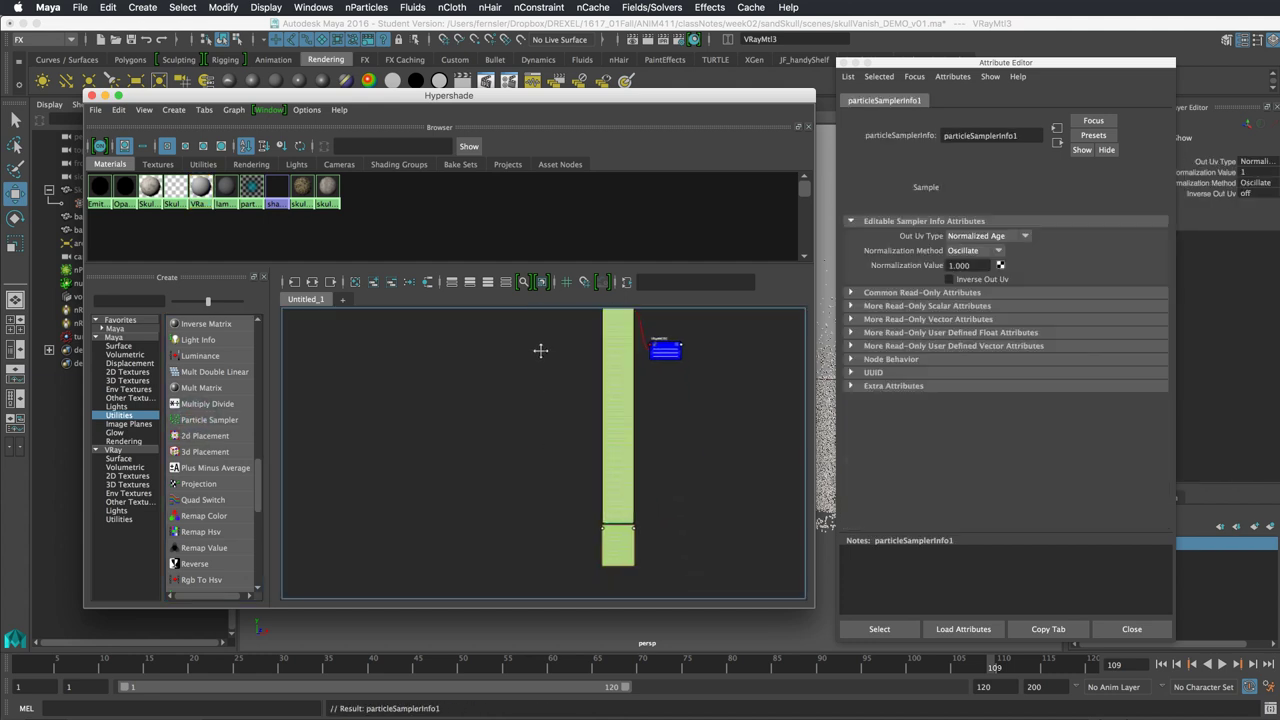
{"action": "left_click_drag", "start_coordinate": [604, 495], "coordinate": [531, 315]}
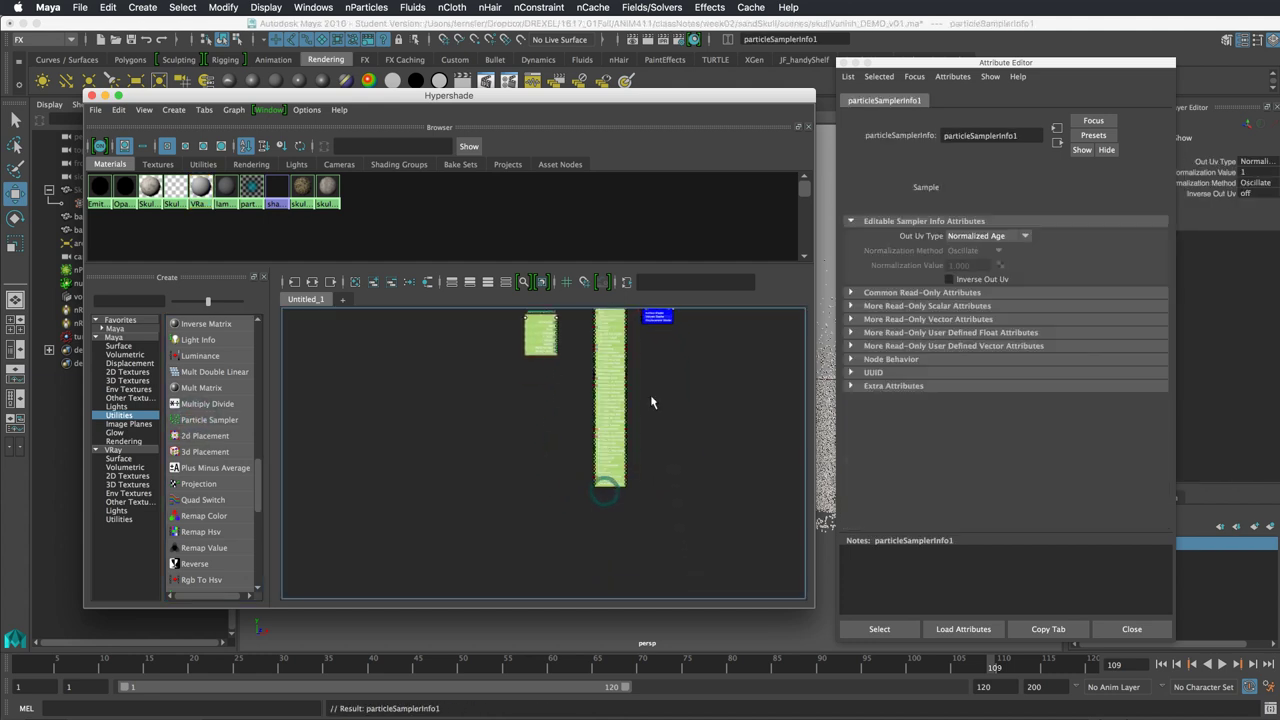
Expand the Particle Sampler node in the graph to its full attribute list.
{"action": "middle_click_drag", "start_coordinate": [531, 315], "coordinate": [521, 411], "text": "alt"}
{"action": "key", "text": "f"}
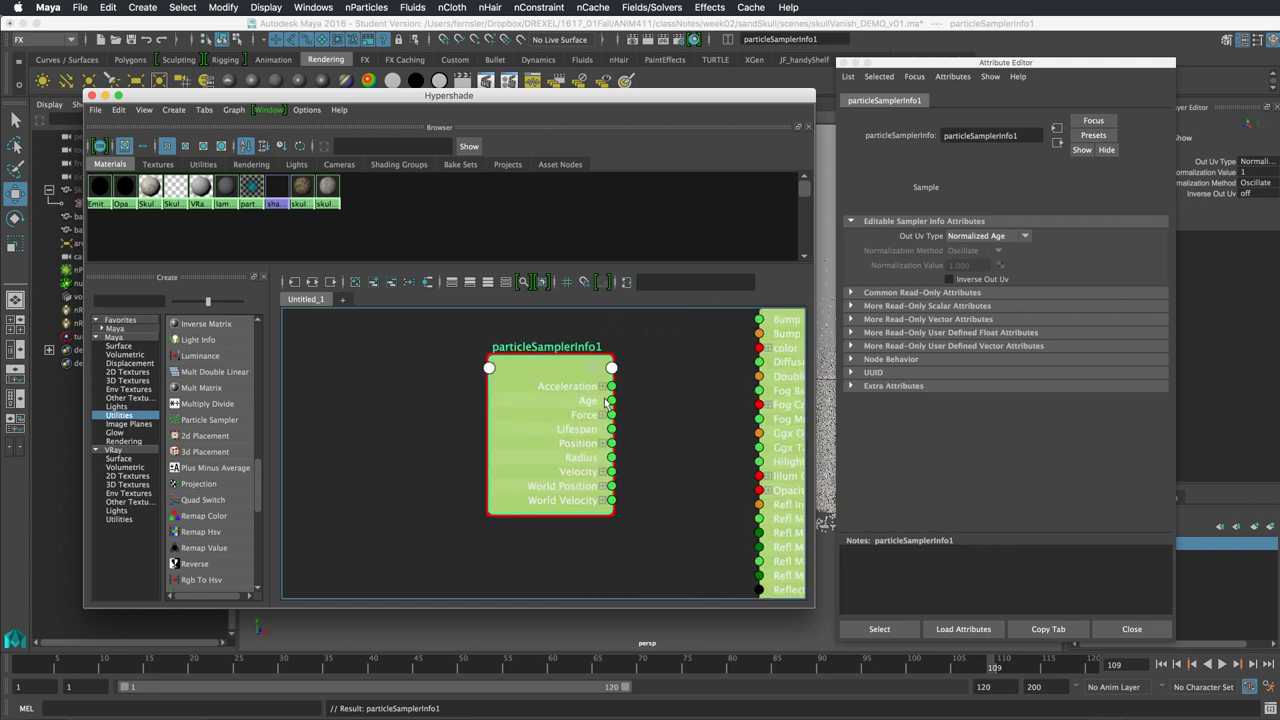
{"action": "left_click_drag", "start_coordinate": [553, 375], "coordinate": [540, 366]}
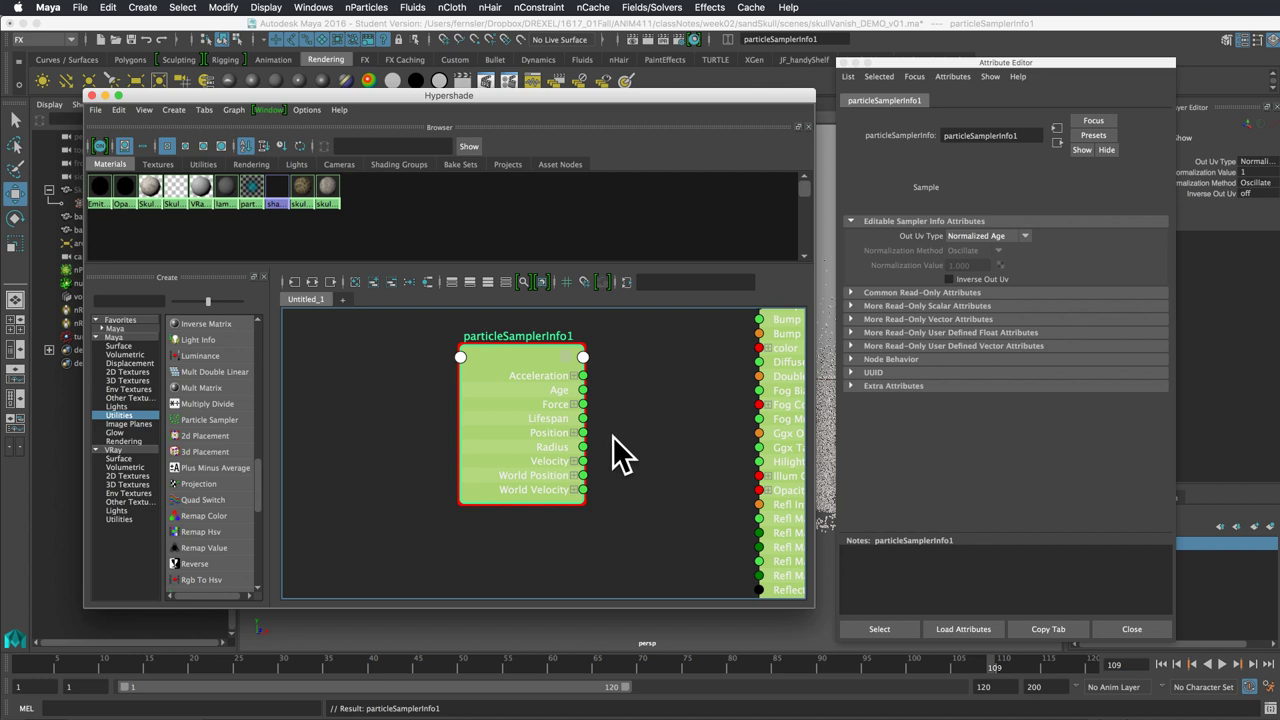
{"action": "left_click", "coordinate": [570, 358]}
{"action": "left_click", "coordinate": [569, 358]}
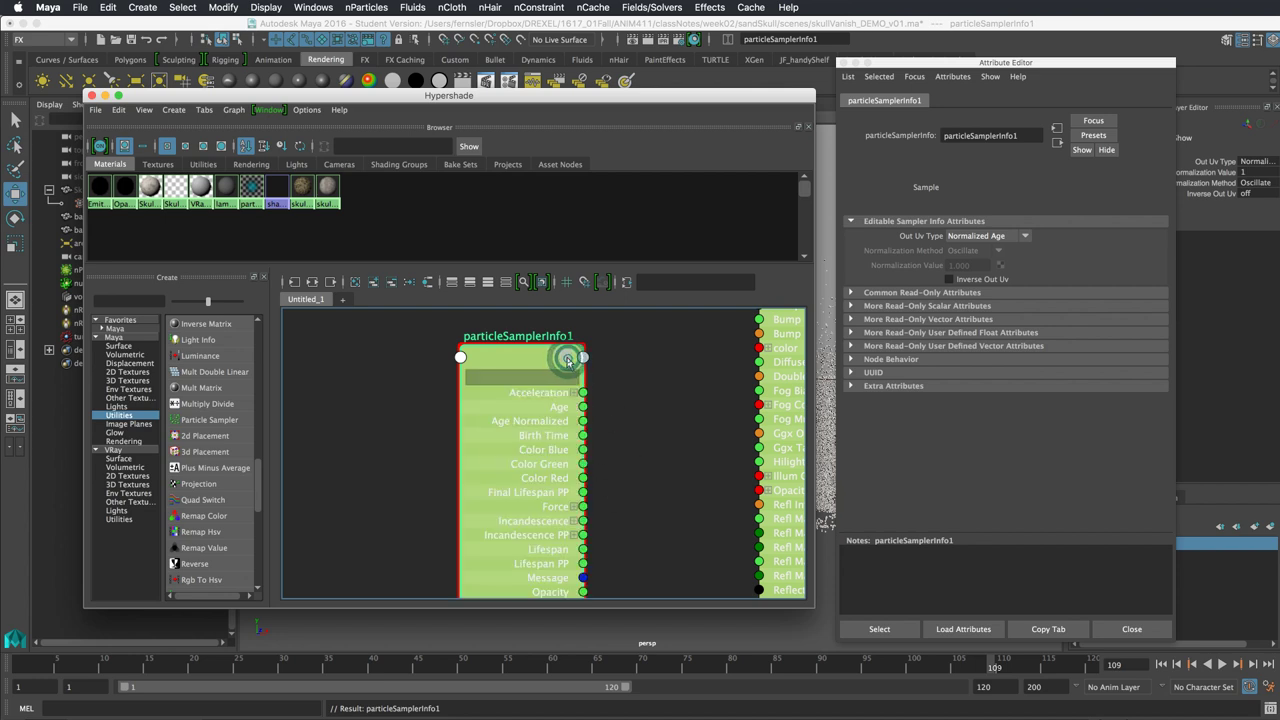
{"action": "scroll", "coordinate": [571, 450], "scroll_direction": "down", "scroll_amount": 6}
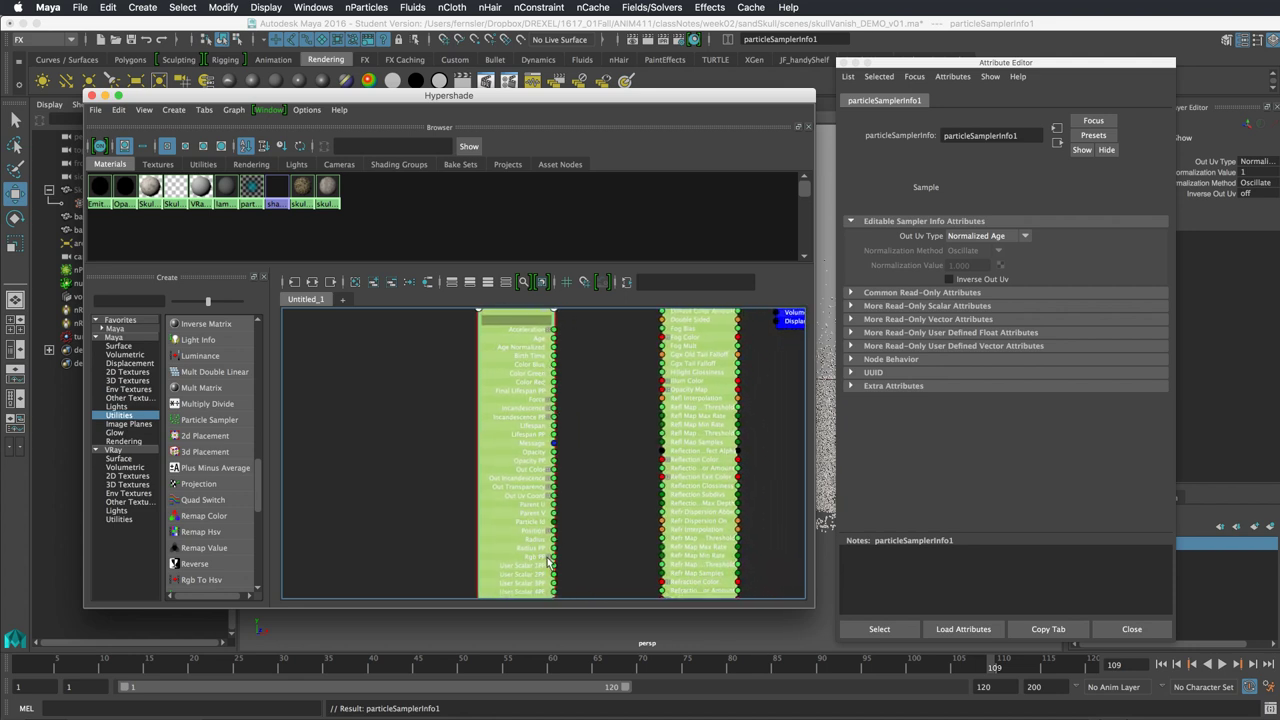
Connect the Particle Sampler's Rgb PP output to the new VRay Mtl's color input.
{"action": "mouse_move", "coordinate": [598, 535]}
{"action": "middle_mouse_down", "text": "alt"}
{"action": "mouse_move", "coordinate": [595, 394]}
{"action": "mouse_move", "coordinate": [592, 557]}
{"action": "middle_mouse_up", "text": "alt"}
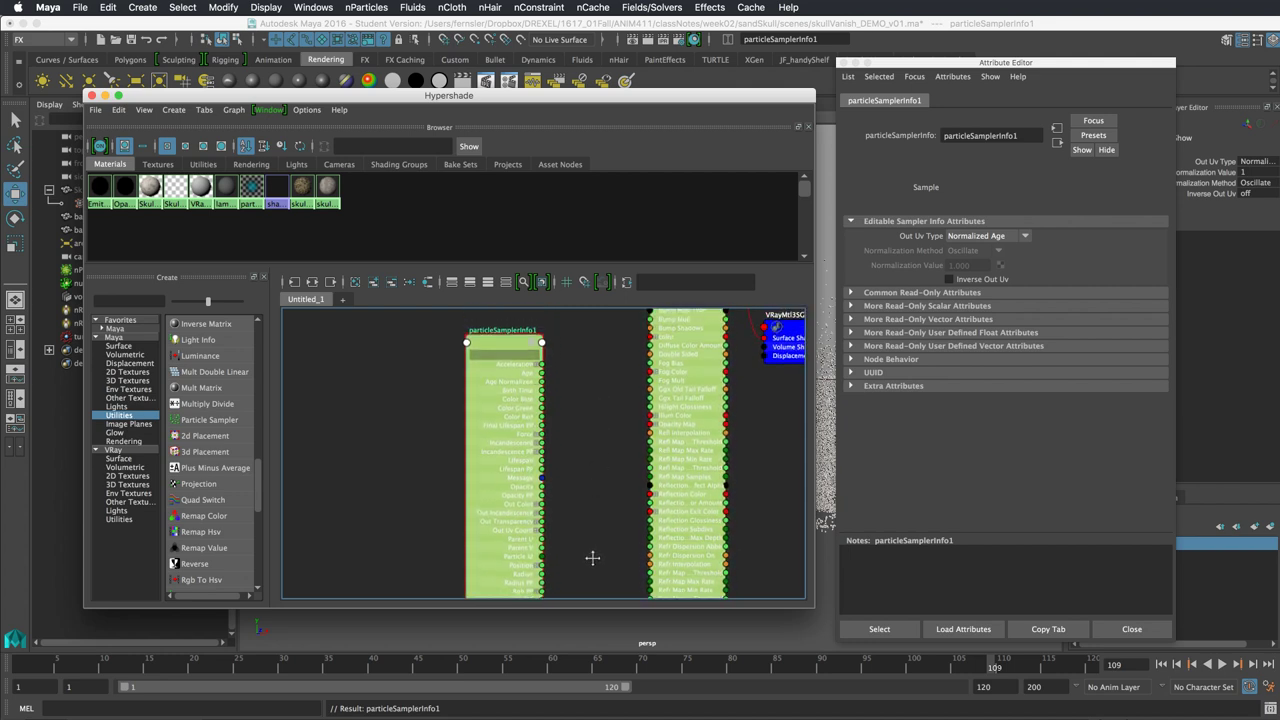
{"action": "left_click_drag", "start_coordinate": [503, 347], "coordinate": [524, 294]}
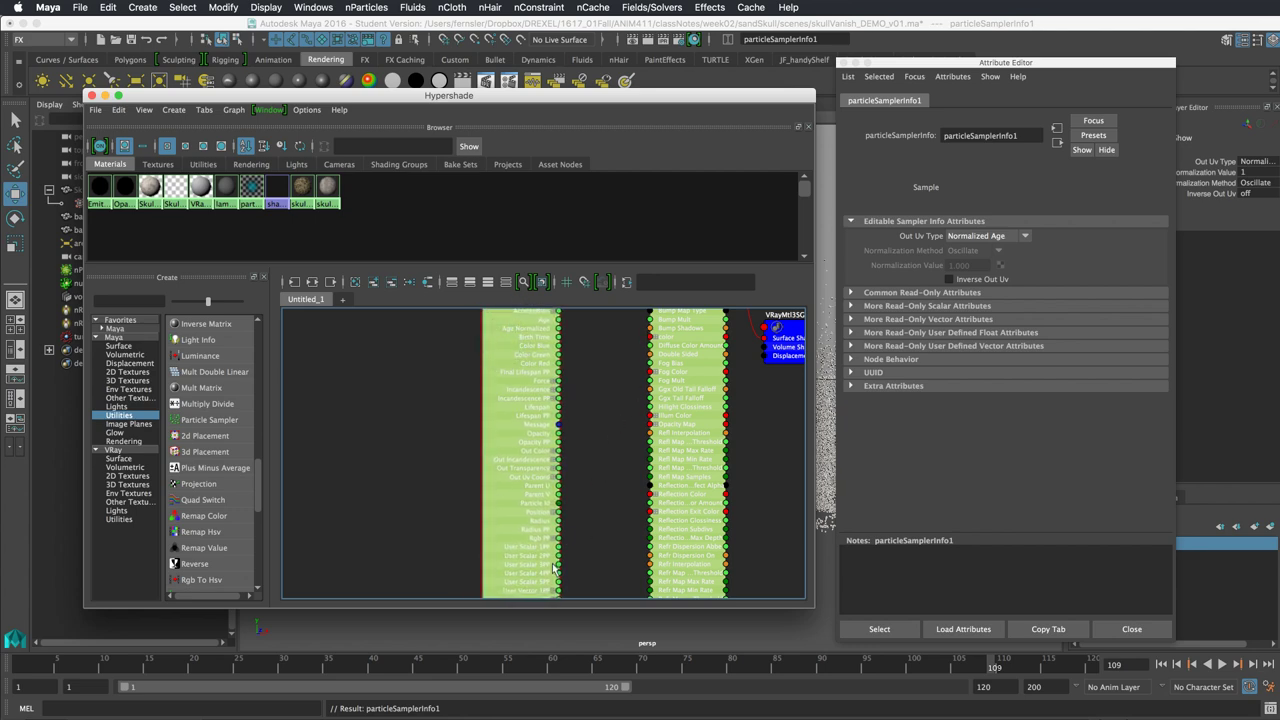
{"action": "left_click_drag", "start_coordinate": [558, 543], "coordinate": [652, 337]}
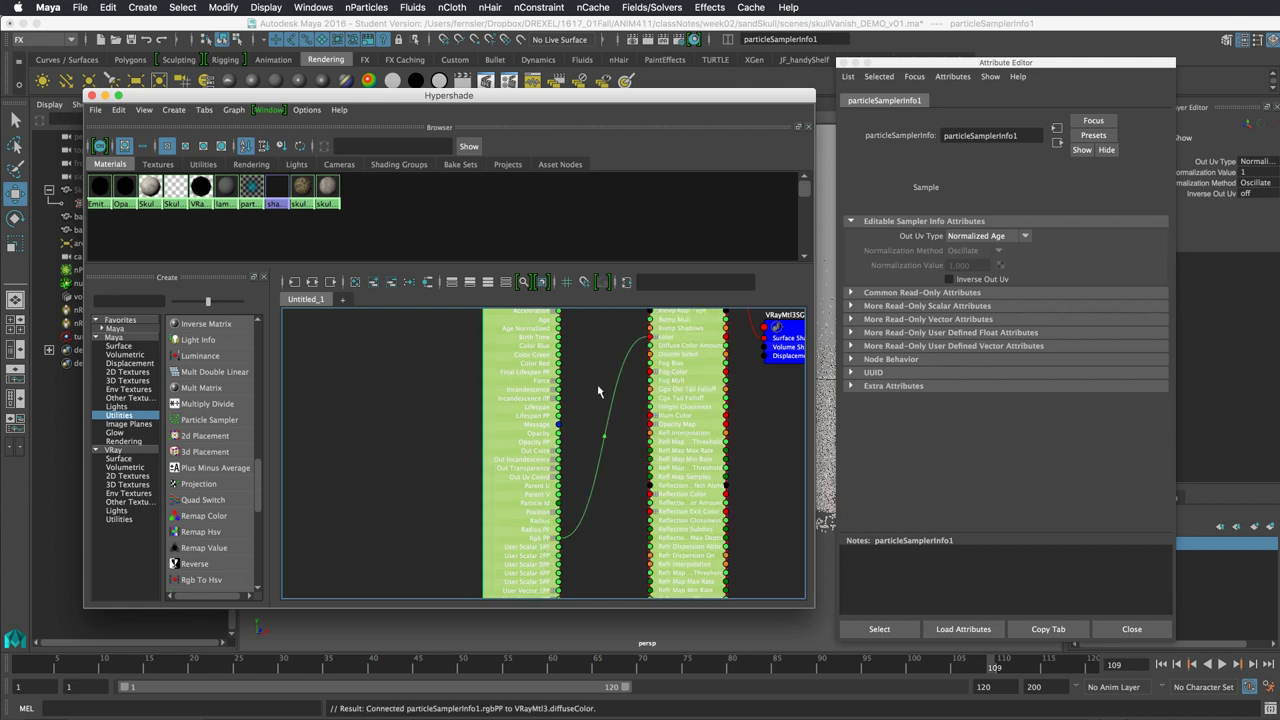
{"action": "middle_click_drag", "start_coordinate": [600, 371], "coordinate": [573, 374], "text": "alt"}
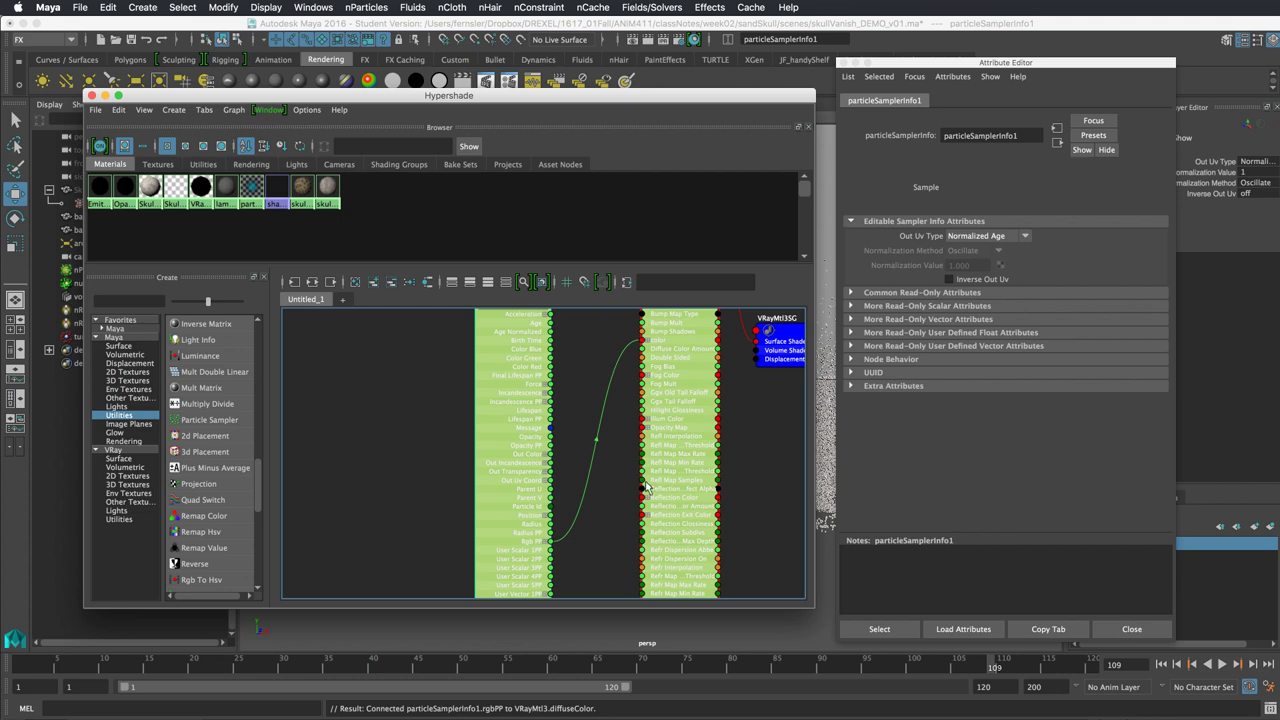
Select the nParticles in the viewport and assign the new VRay Mtl to them.
{"action": "mouse_move", "coordinate": [386, 100]}
{"action": "left_mouse_down"}
{"action": "mouse_move", "coordinate": [438, 105]}
{"action": "mouse_move", "coordinate": [381, 106]}
{"action": "left_mouse_up"}
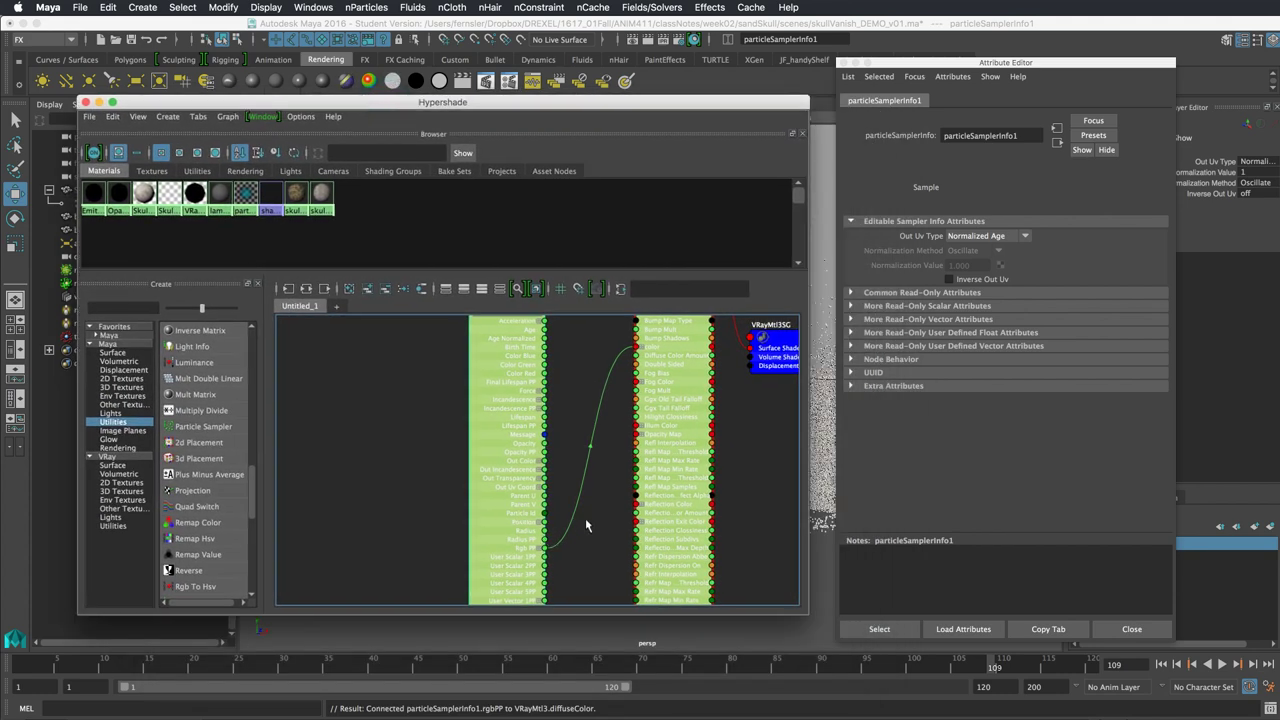
{"action": "middle_click_drag", "start_coordinate": [577, 365], "coordinate": [552, 436], "text": "alt"}
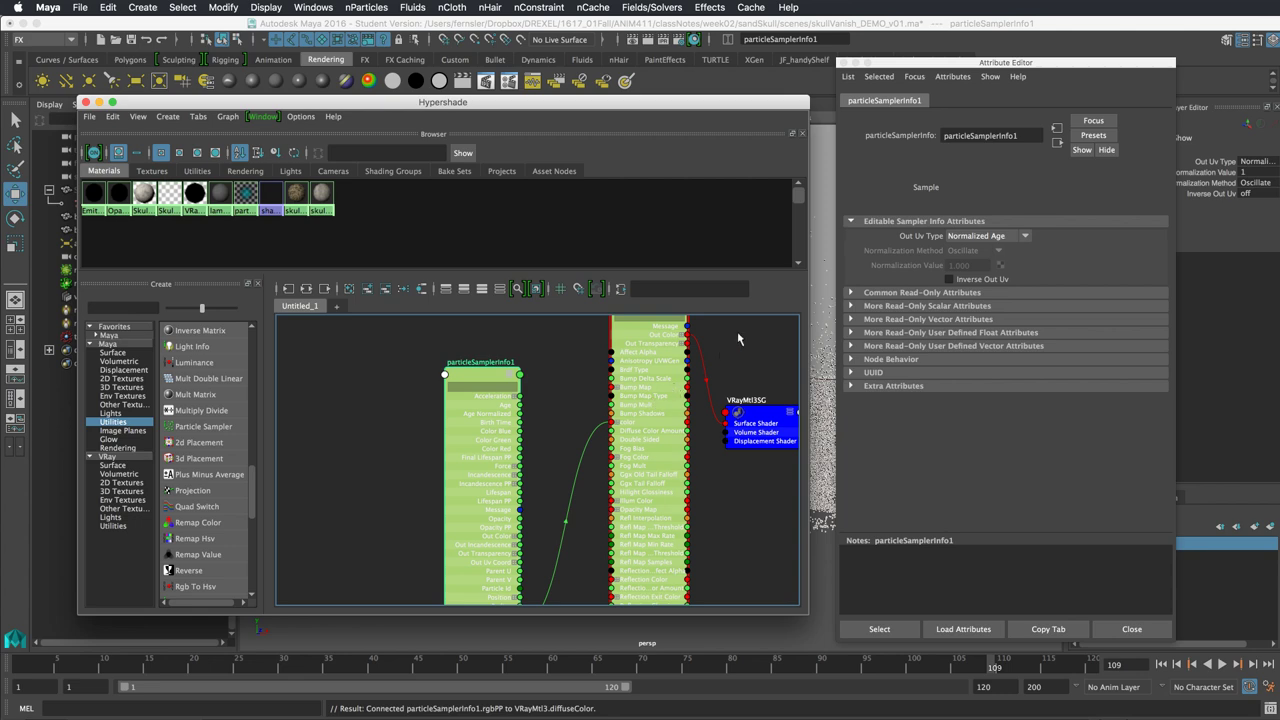
{"action": "left_click_drag", "start_coordinate": [704, 103], "coordinate": [518, 97]}
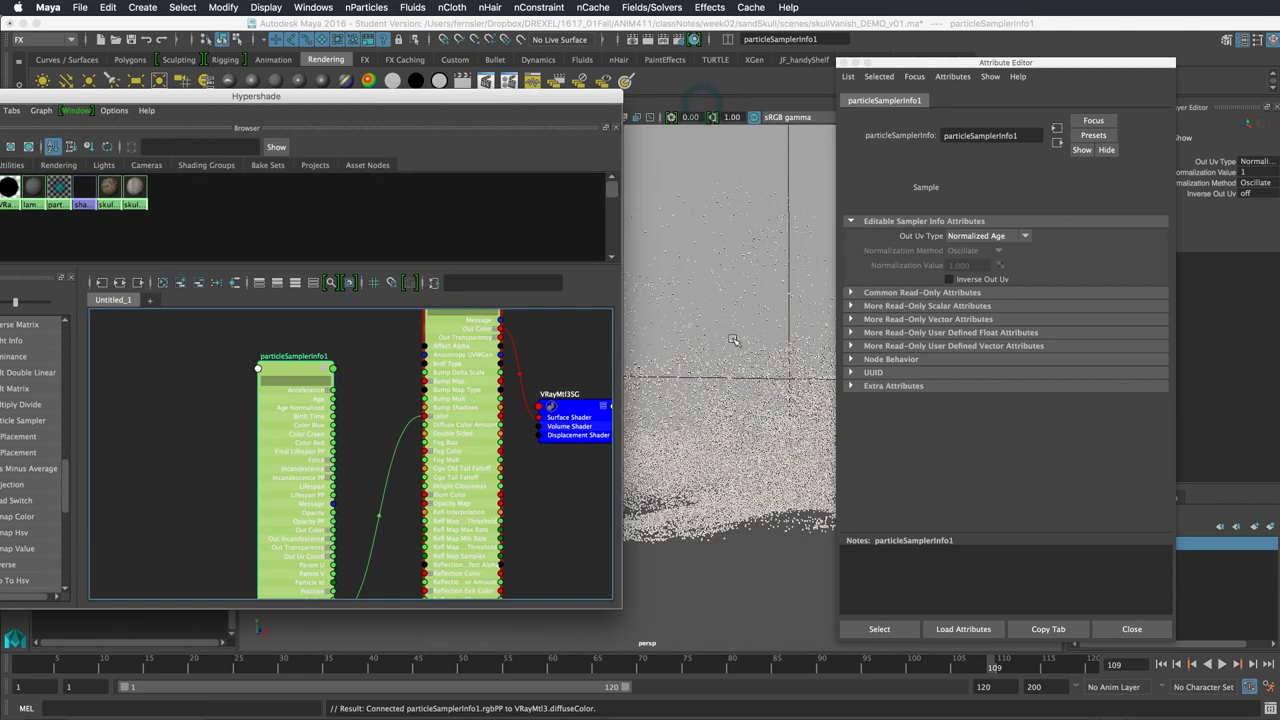
{"action": "left_click", "coordinate": [733, 342]}
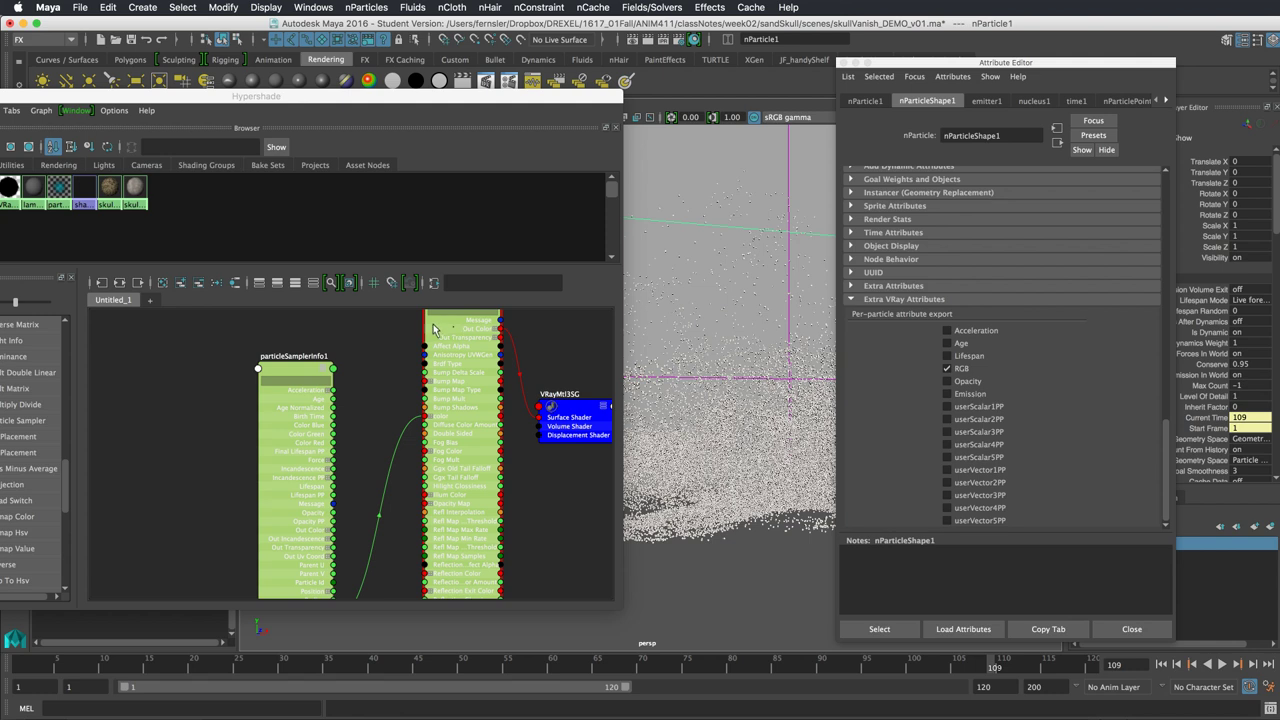
{"action": "middle_click_drag", "start_coordinate": [531, 327], "coordinate": [536, 380], "text": "alt"}
{"action": "right_click_drag", "start_coordinate": [459, 352], "coordinate": [456, 318]}
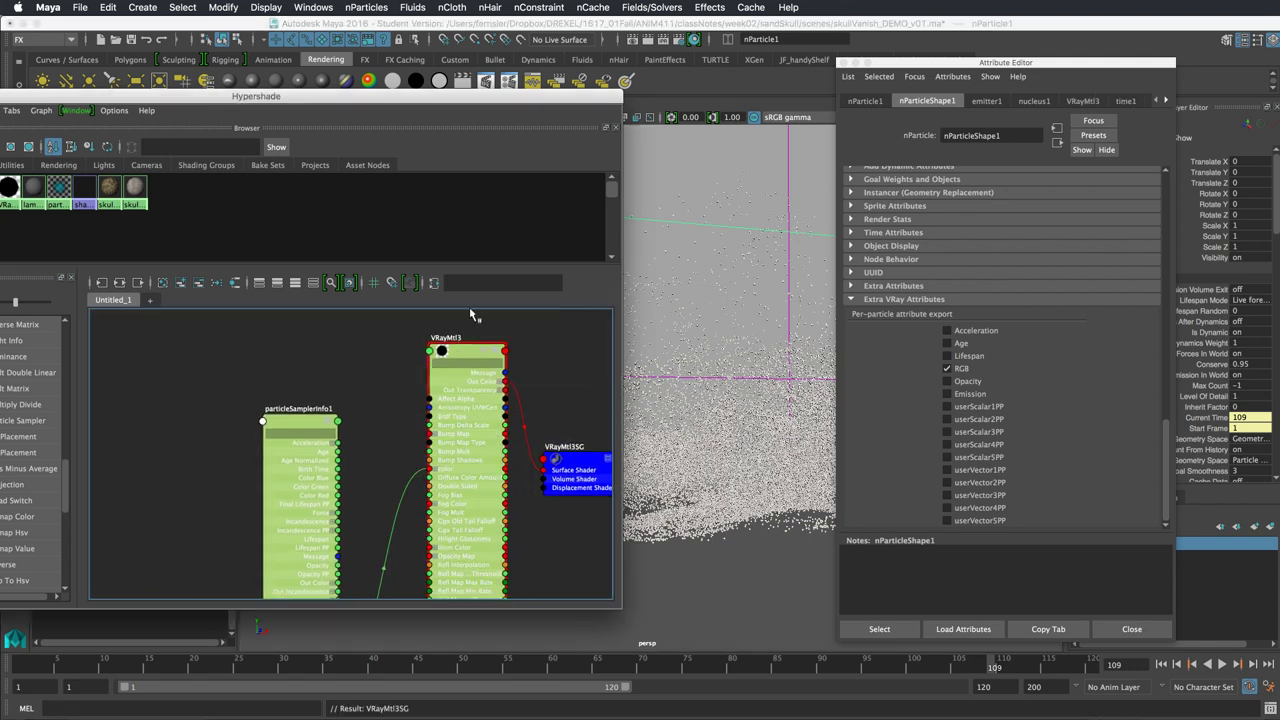
Put the Hypershade away, render the current perspective view as a test, and close the frame buffer.
{"action": "key", "text": "super+w"}
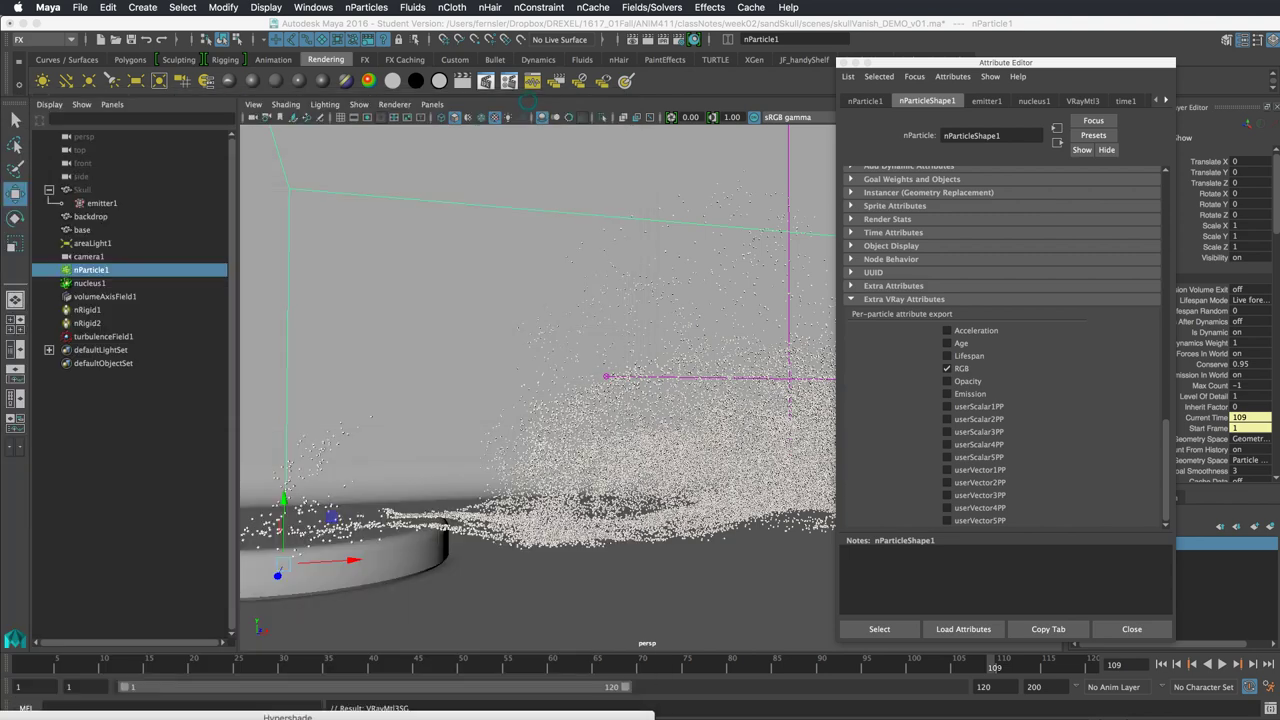
{"action": "left_click", "coordinate": [648, 40]}
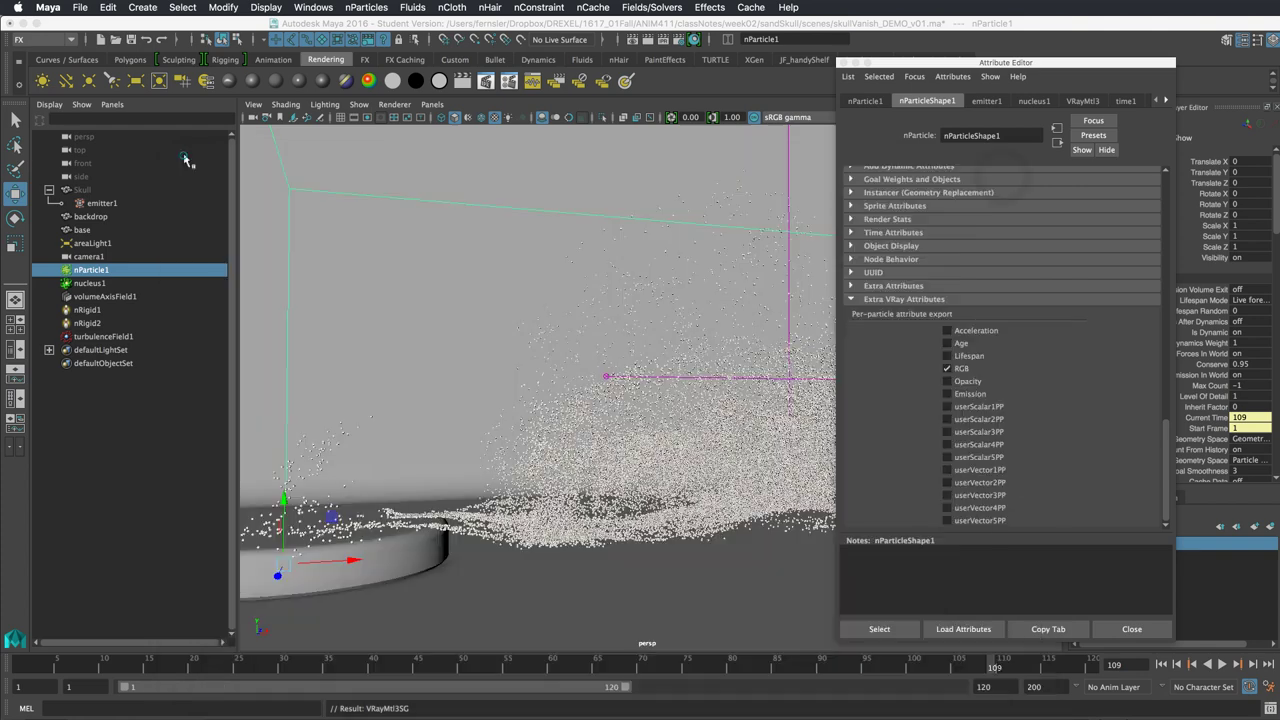
{"action": "left_click", "coordinate": [183, 155]}
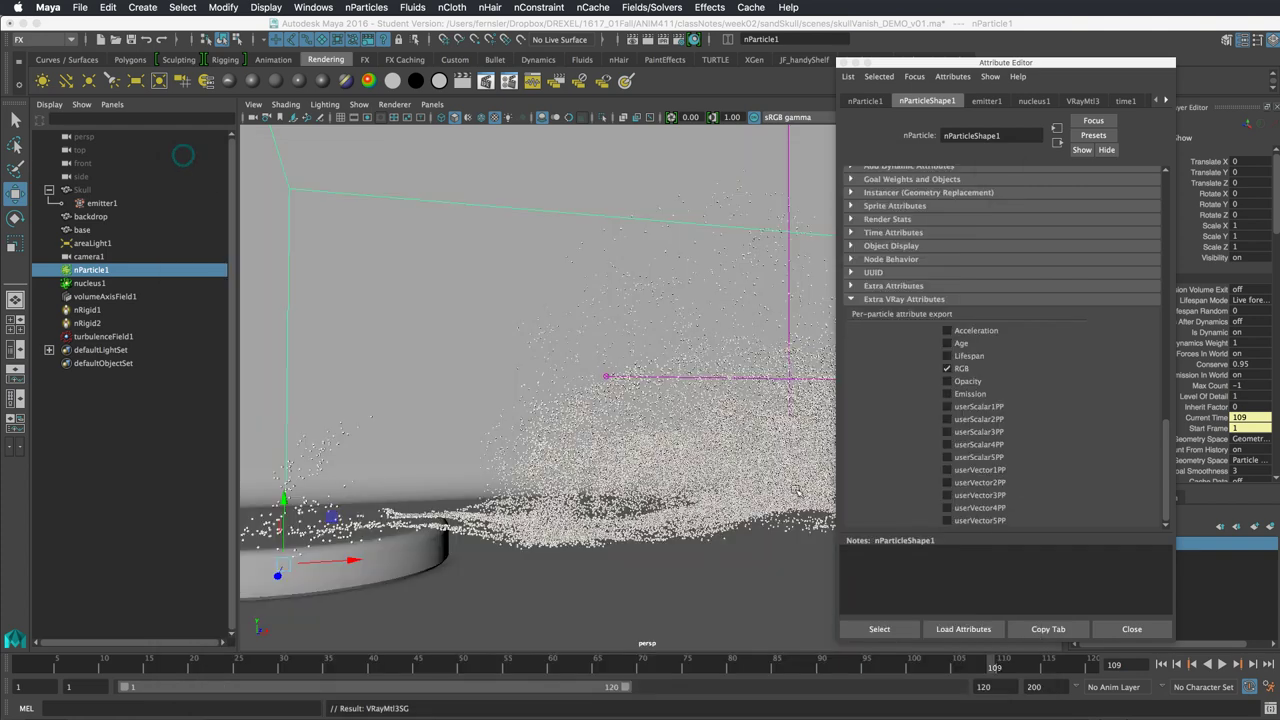
Rewind to frame 1, look through camera1, and play the simulation up to frame 33.
{"action": "left_click", "coordinate": [1161, 665]}
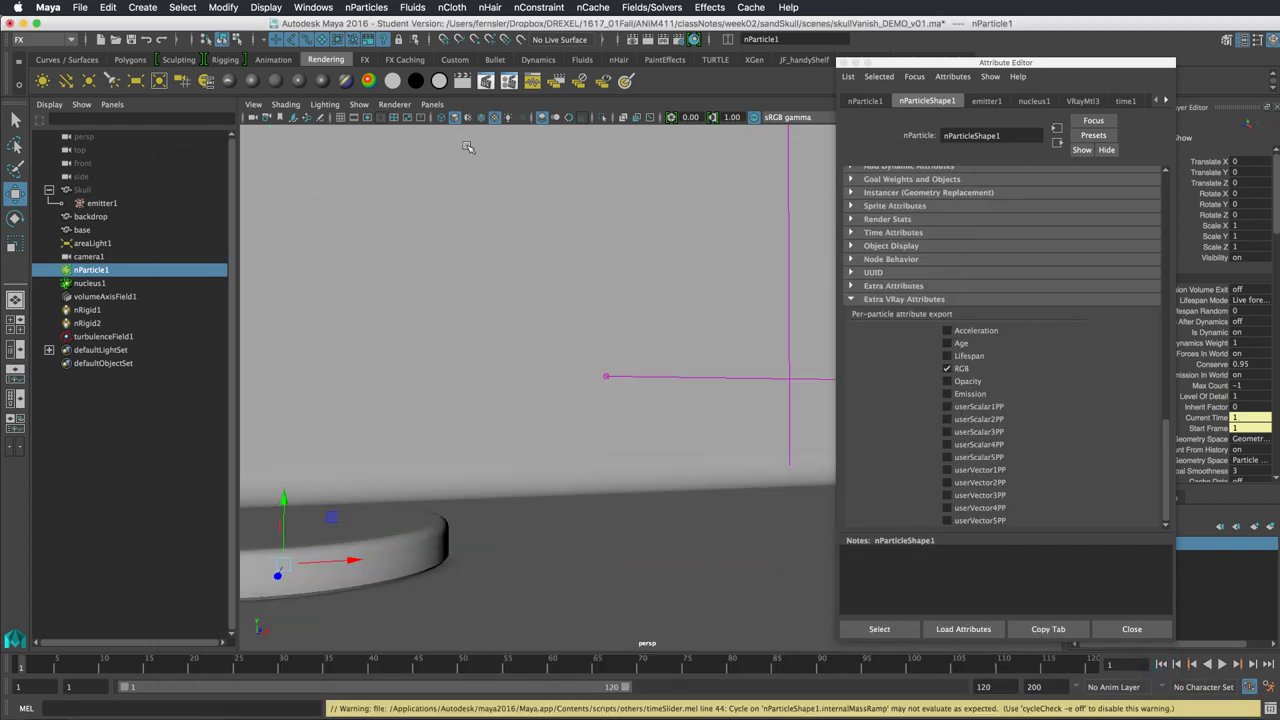
{"action": "left_click", "coordinate": [432, 104]}
{"action": "mouse_move", "coordinate": [500, 118]}
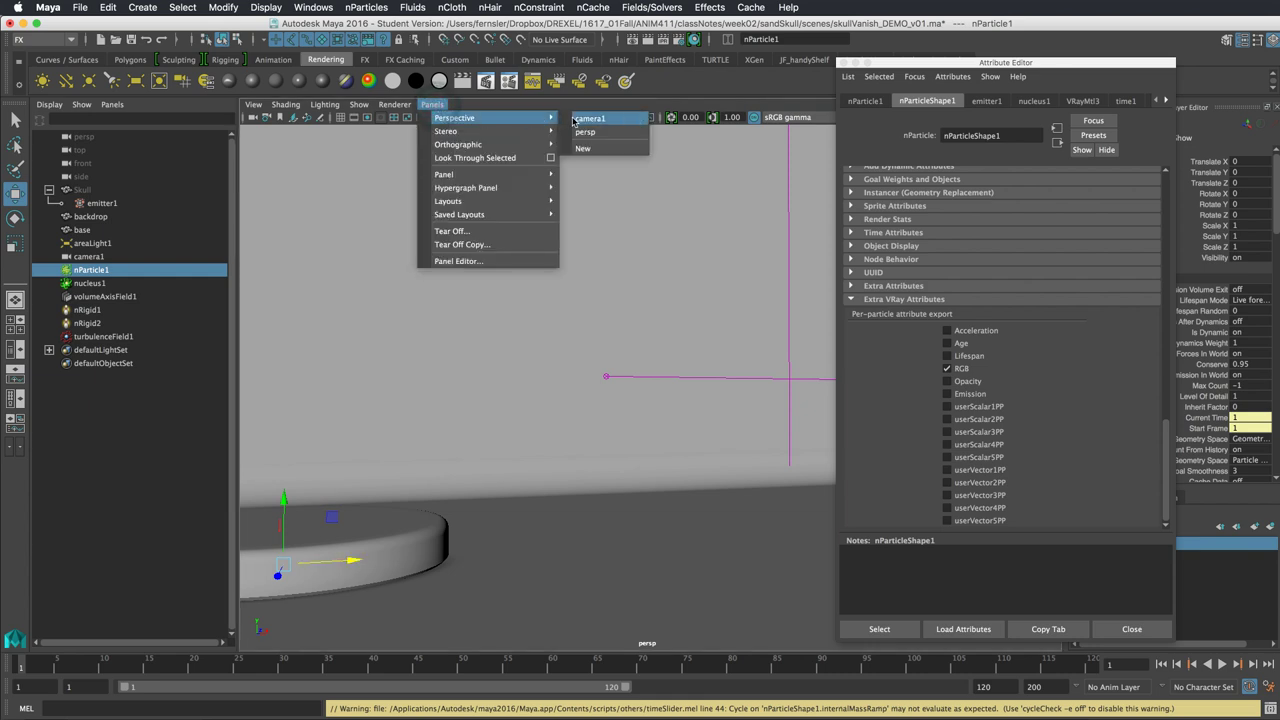
{"action": "left_click", "coordinate": [585, 118]}
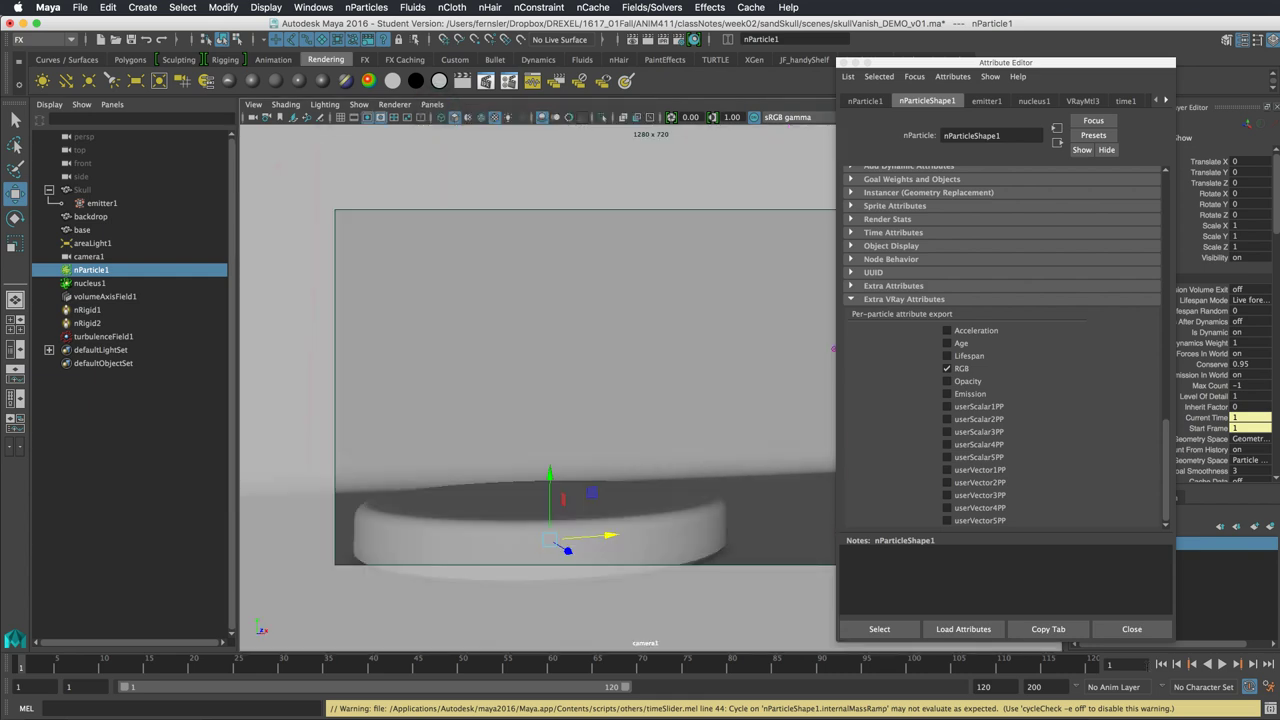
{"action": "left_click", "coordinate": [1222, 664]}
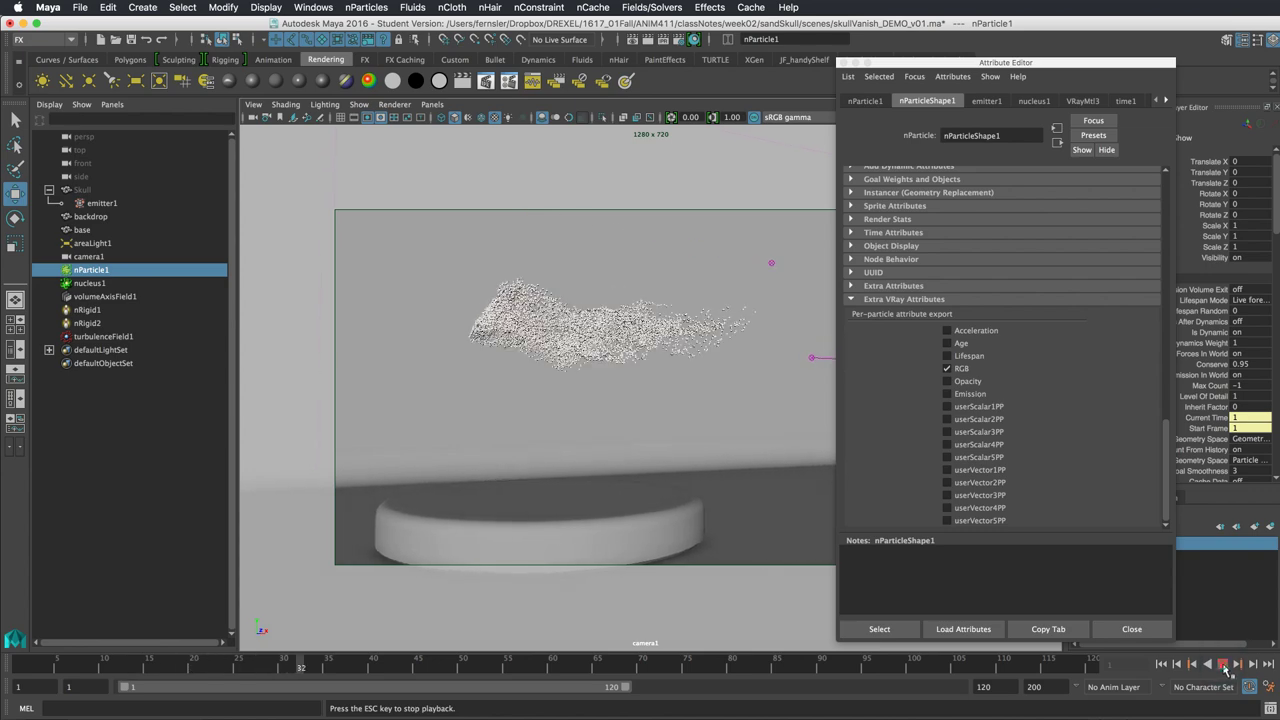
{"action": "left_click", "coordinate": [1223, 664]}
Render frame 33 through camera1 in the V-Ray frame buffer and stop the render after checking the particles.
{"action": "left_click", "coordinate": [648, 40]}
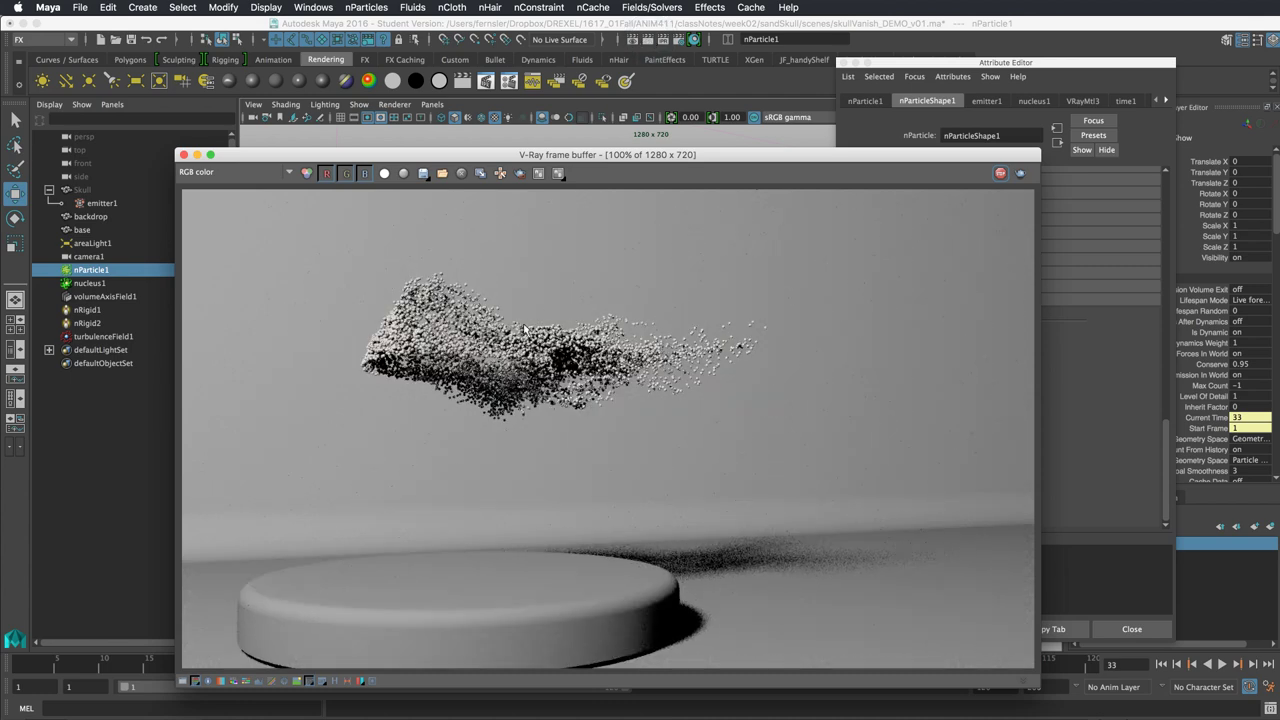
{"action": "left_click_drag", "start_coordinate": [884, 160], "coordinate": [734, 97]}
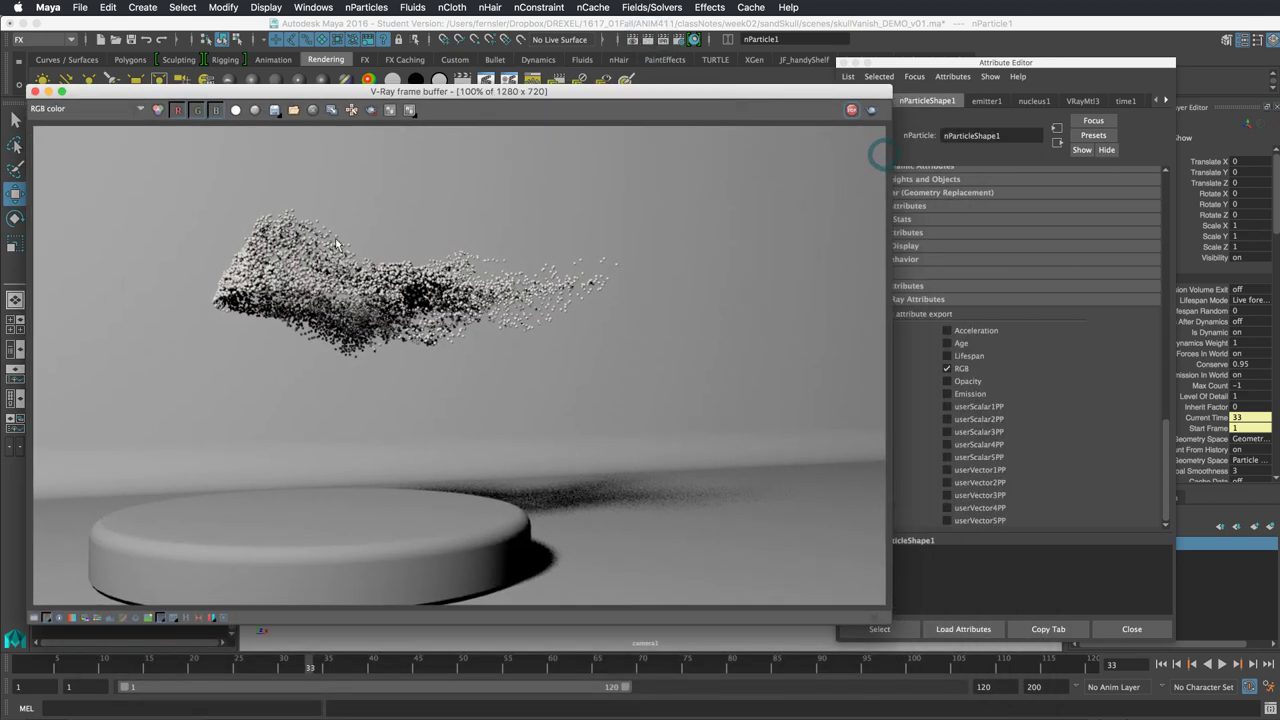
{"action": "left_click", "coordinate": [851, 111]}
{"action": "left_click_drag", "start_coordinate": [850, 92], "coordinate": [795, 83]}
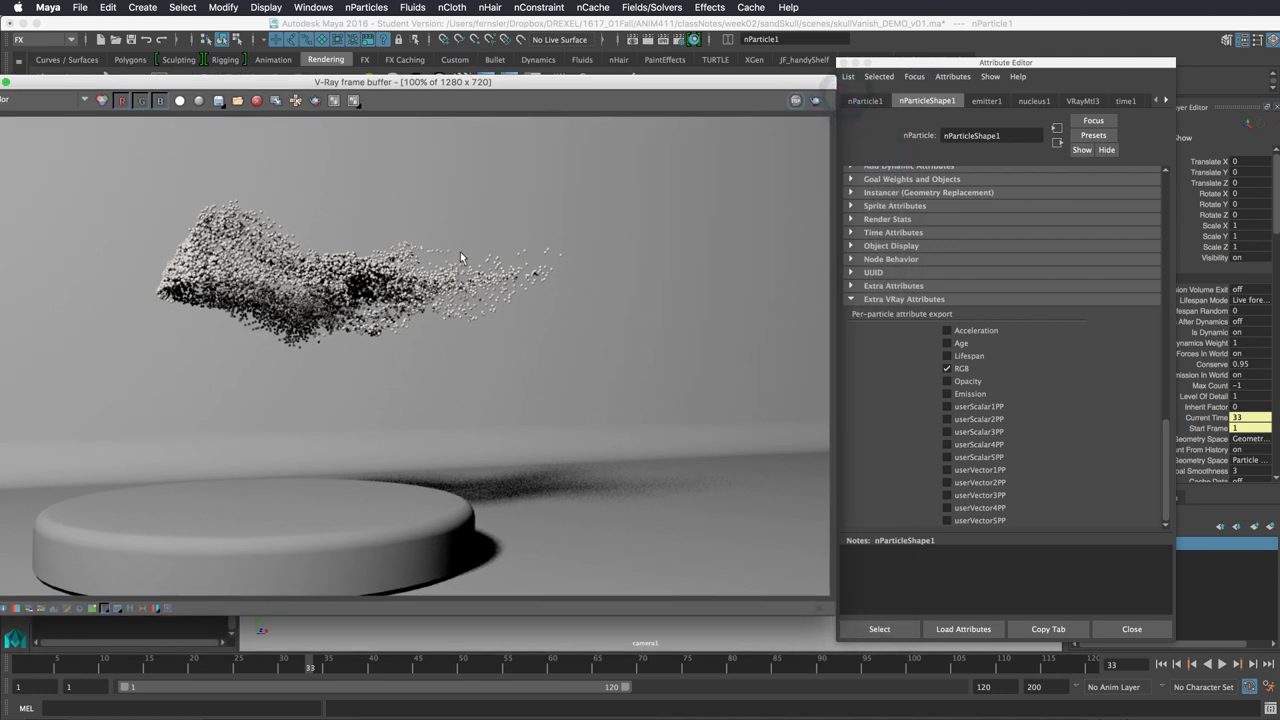
{"action": "left_click_drag", "start_coordinate": [563, 88], "coordinate": [919, 96]}
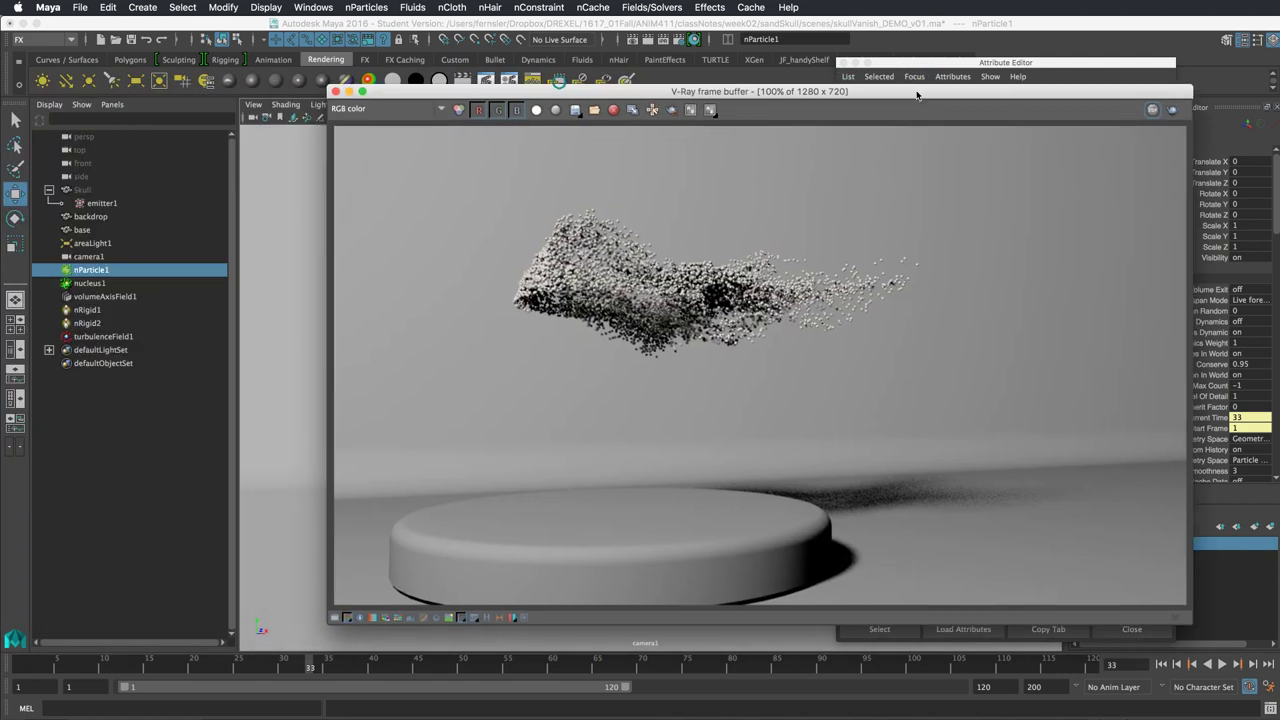
Unhide the Skull mesh and render frame 33 again with the skull included.
{"action": "left_click", "coordinate": [110, 190]}
{"action": "key", "text": "shift+h"}
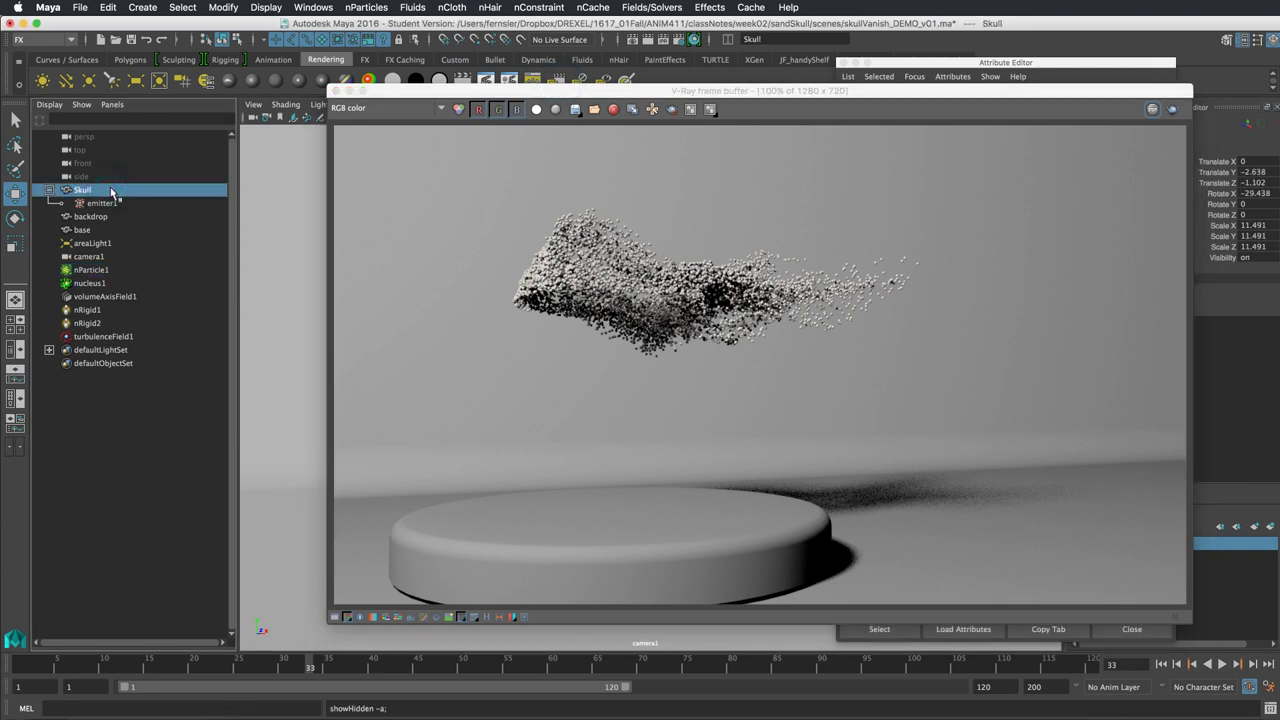
{"action": "left_click_drag", "start_coordinate": [425, 97], "coordinate": [309, 142]}
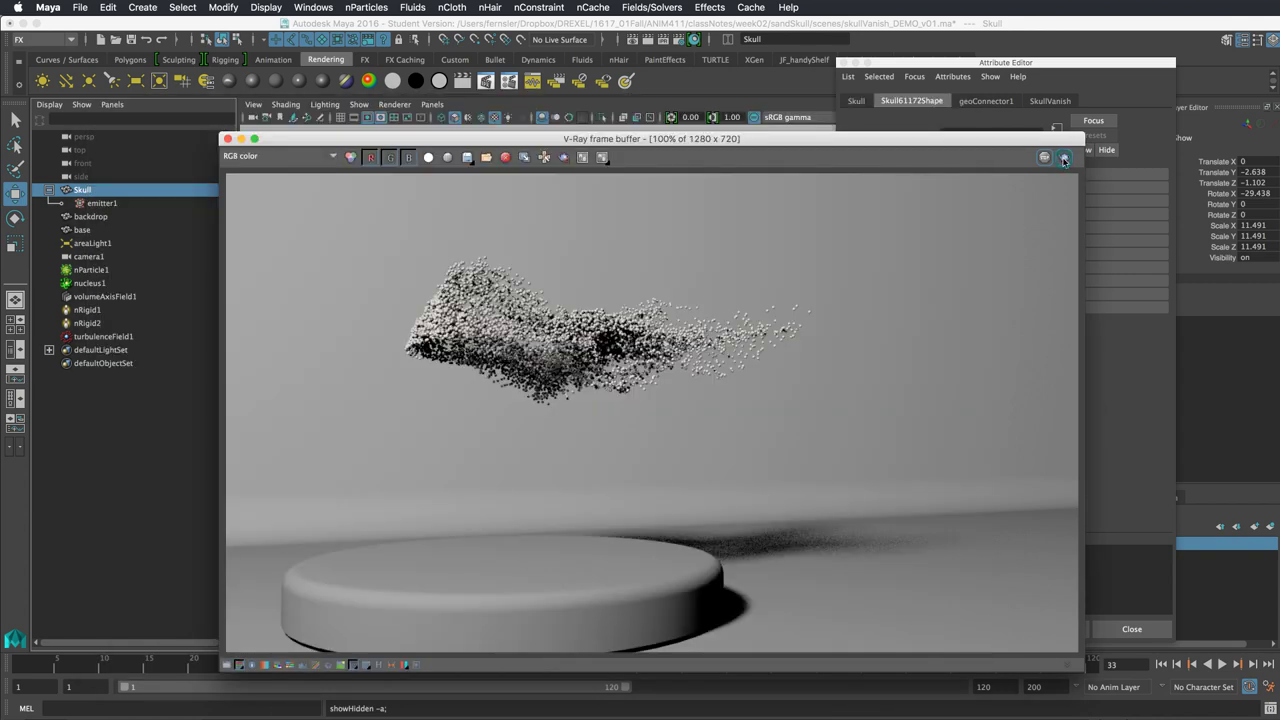
{"action": "left_click", "coordinate": [1064, 158]}
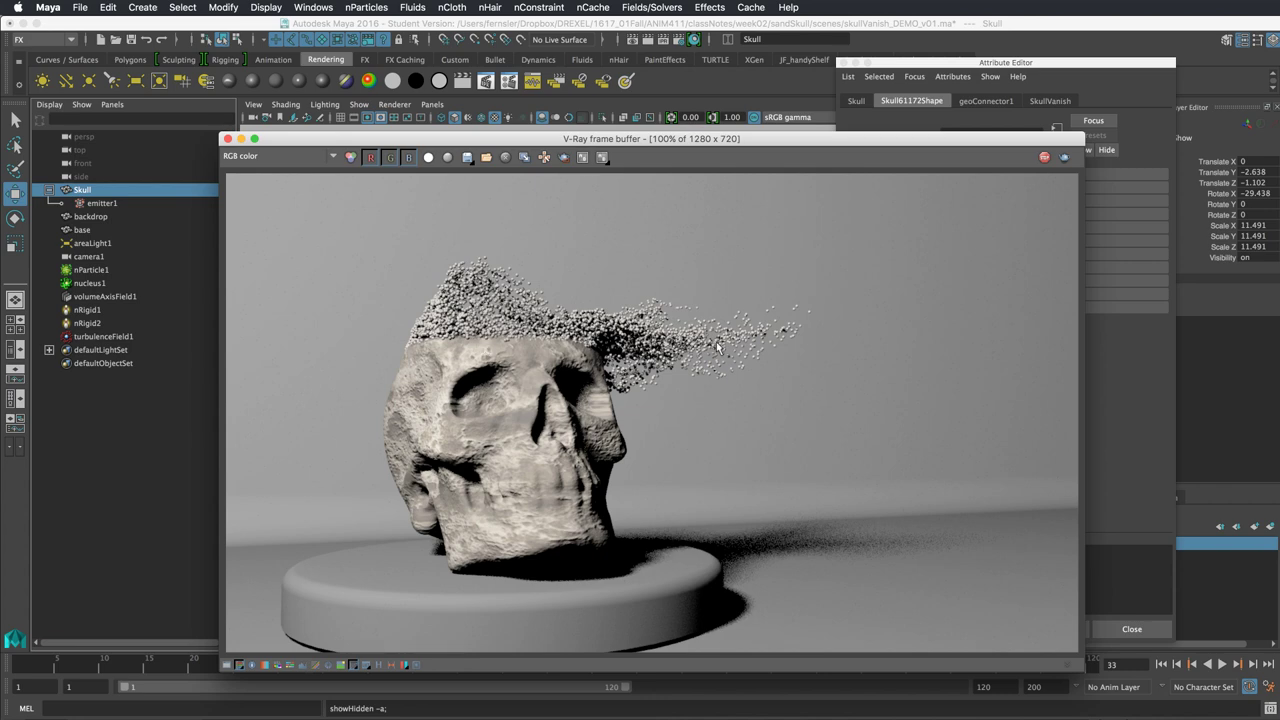
Set the nParticle's Radius to 0.030 under Particle Size and render frame 33 again.
{"action": "left_click_drag", "start_coordinate": [1022, 145], "coordinate": [805, 121]}
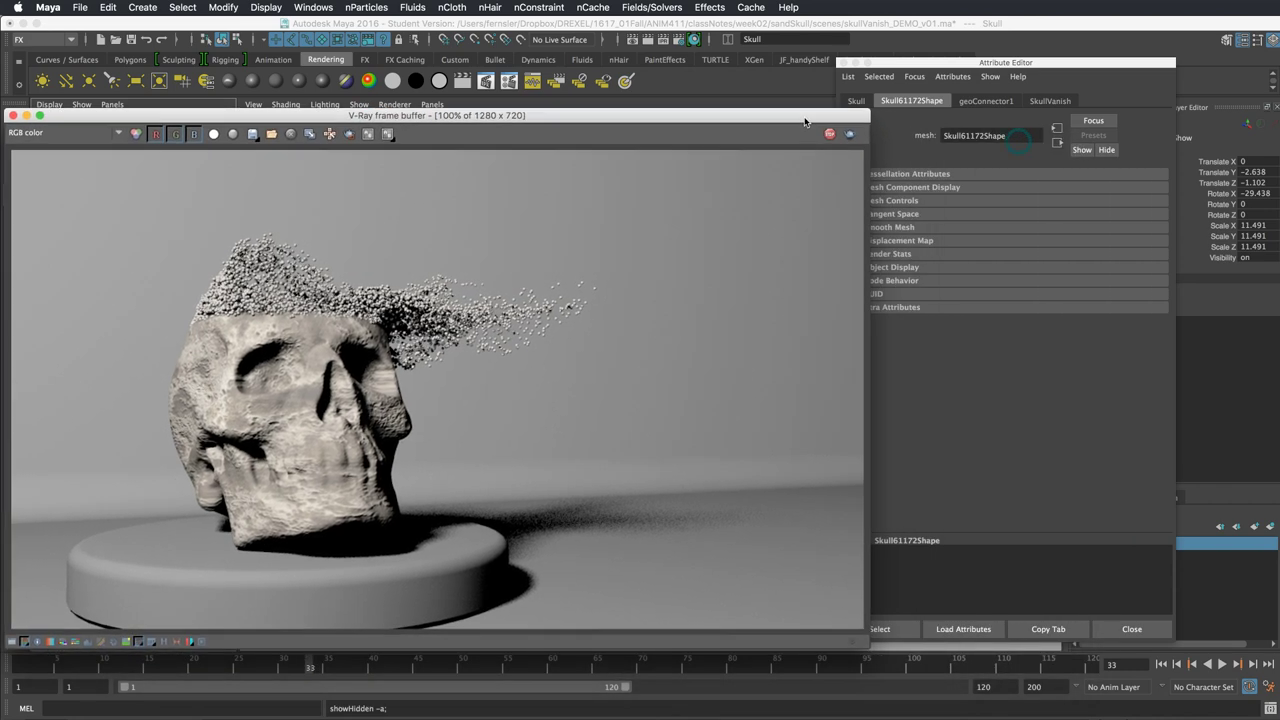
{"action": "left_click_drag", "start_coordinate": [970, 63], "coordinate": [1018, 58]}
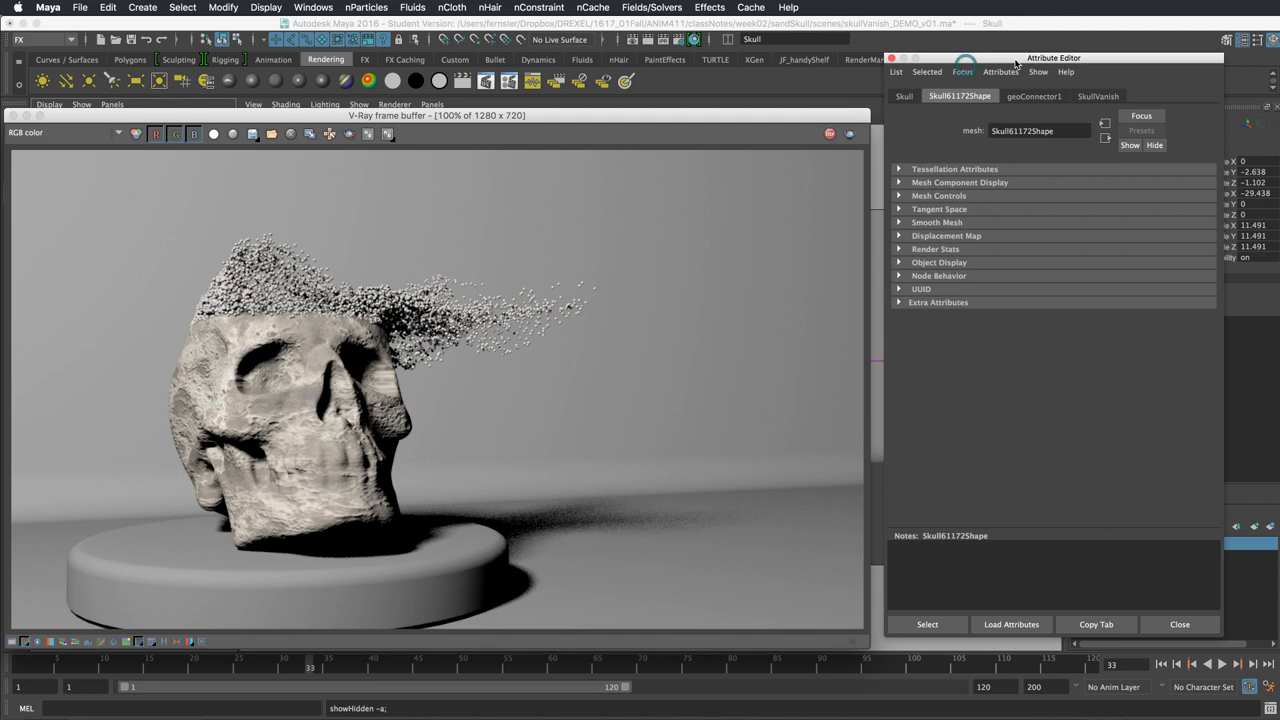
{"action": "left_click_drag", "start_coordinate": [727, 130], "coordinate": [775, 412]}
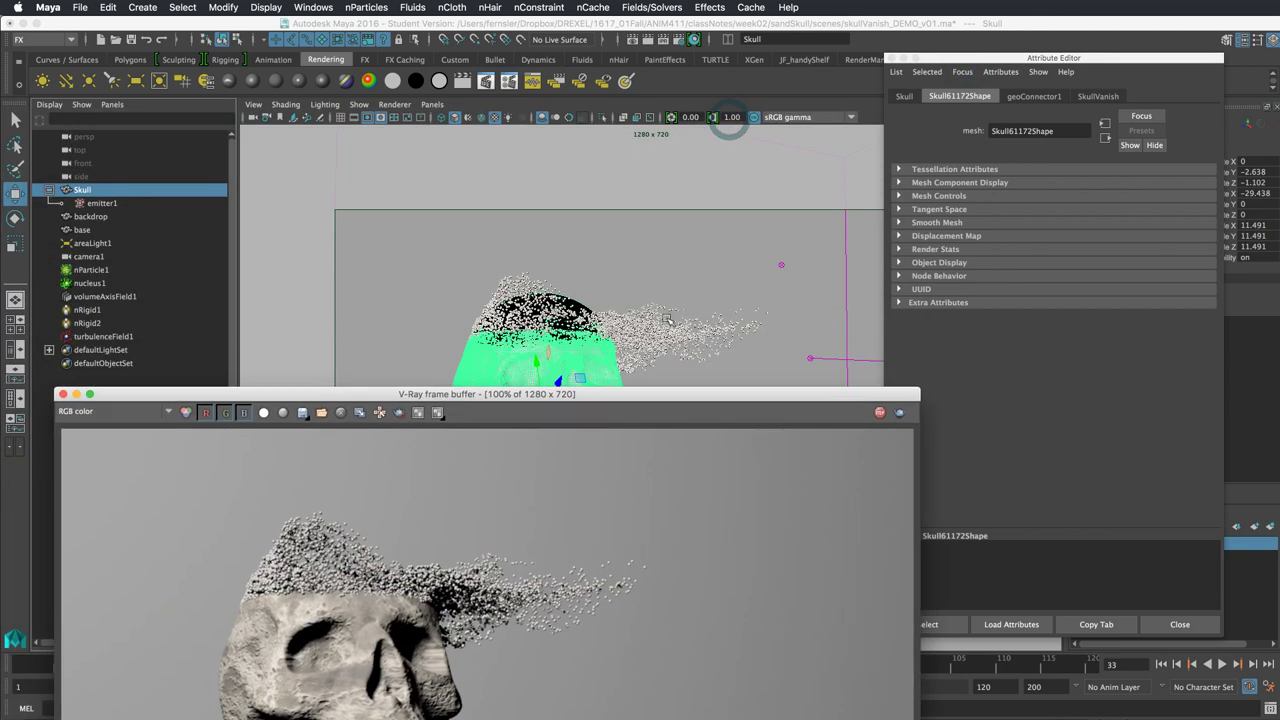
{"action": "left_click", "coordinate": [667, 318]}
{"action": "left_click", "coordinate": [661, 331]}
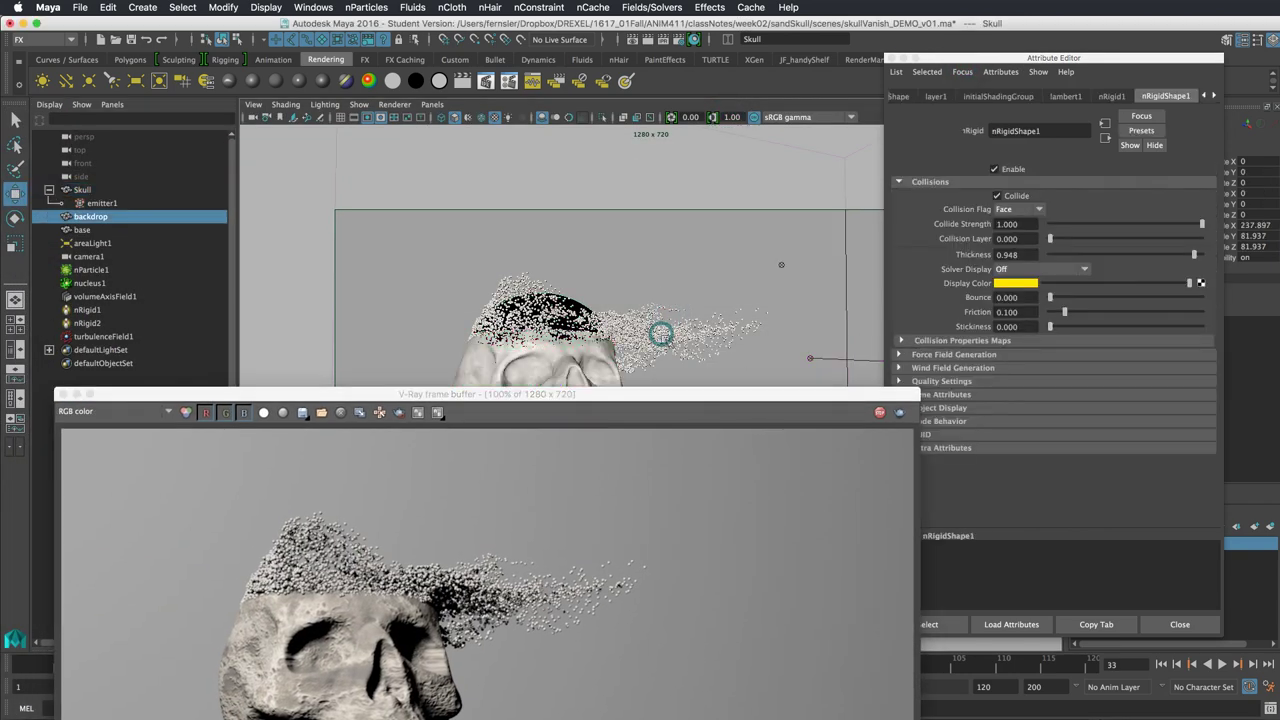
{"action": "left_click_drag", "start_coordinate": [712, 394], "coordinate": [712, 167]}
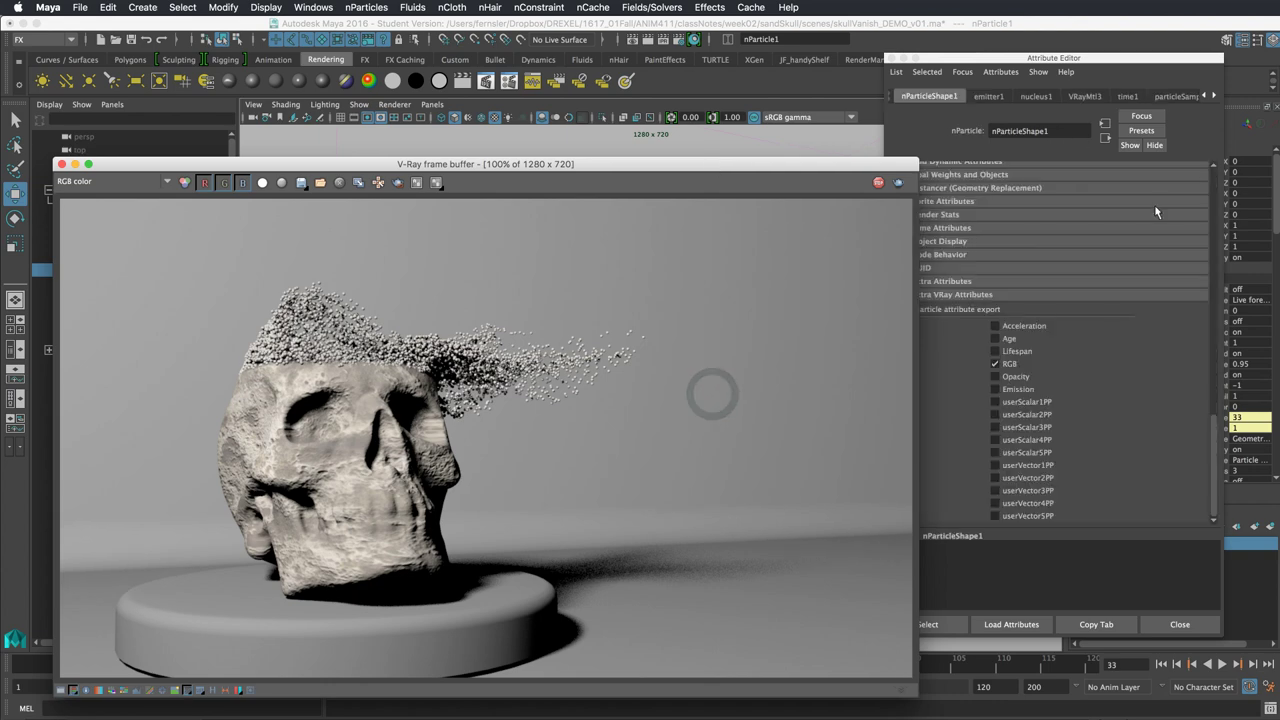
{"action": "left_click", "coordinate": [1215, 186]}
{"action": "left_click", "coordinate": [1215, 186]}
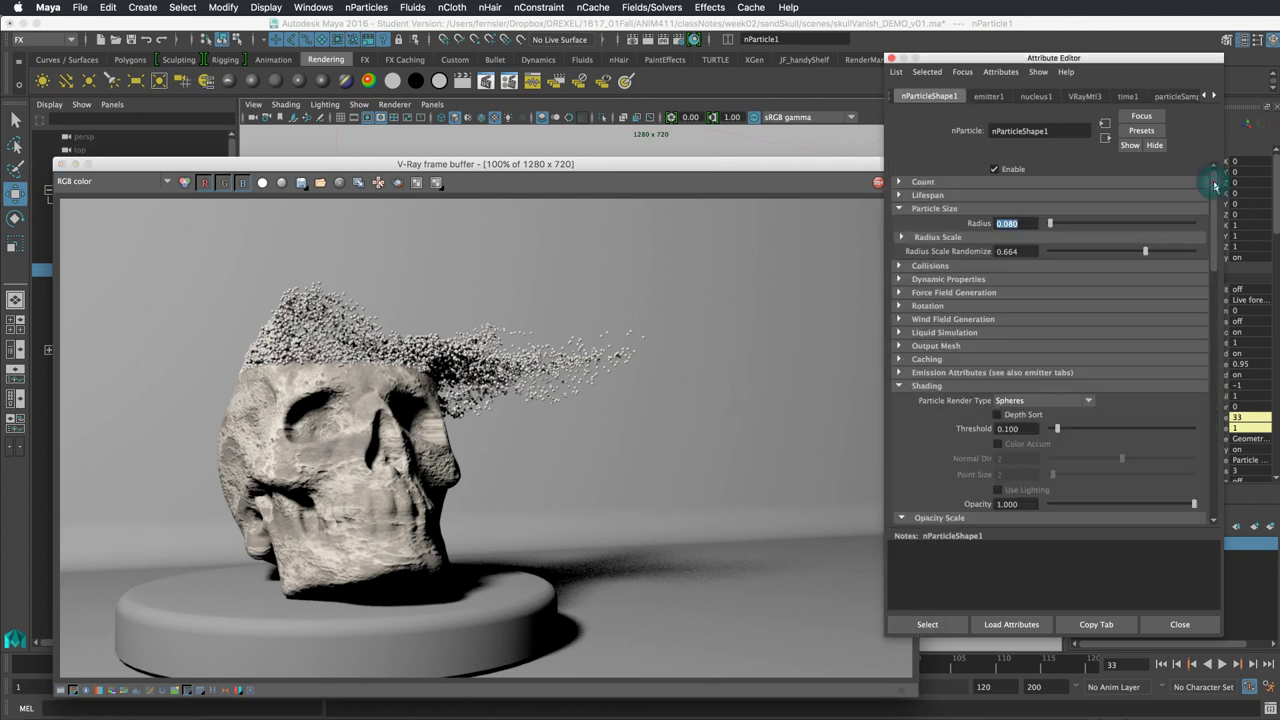
{"action": "mouse_move", "coordinate": [1215, 207]}
{"action": "left_mouse_down"}
{"action": "mouse_move", "coordinate": [1205, 340]}
{"action": "mouse_move", "coordinate": [1207, 114]}
{"action": "left_mouse_up"}
{"action": "left_click", "coordinate": [1020, 224]}
{"action": "left_click_drag", "start_coordinate": [1012, 224], "coordinate": [1040, 225]}
{"action": "type", "text": "35"}
{"action": "key", "text": "Return"}
{"action": "left_click_drag", "start_coordinate": [840, 165], "coordinate": [901, 119]}
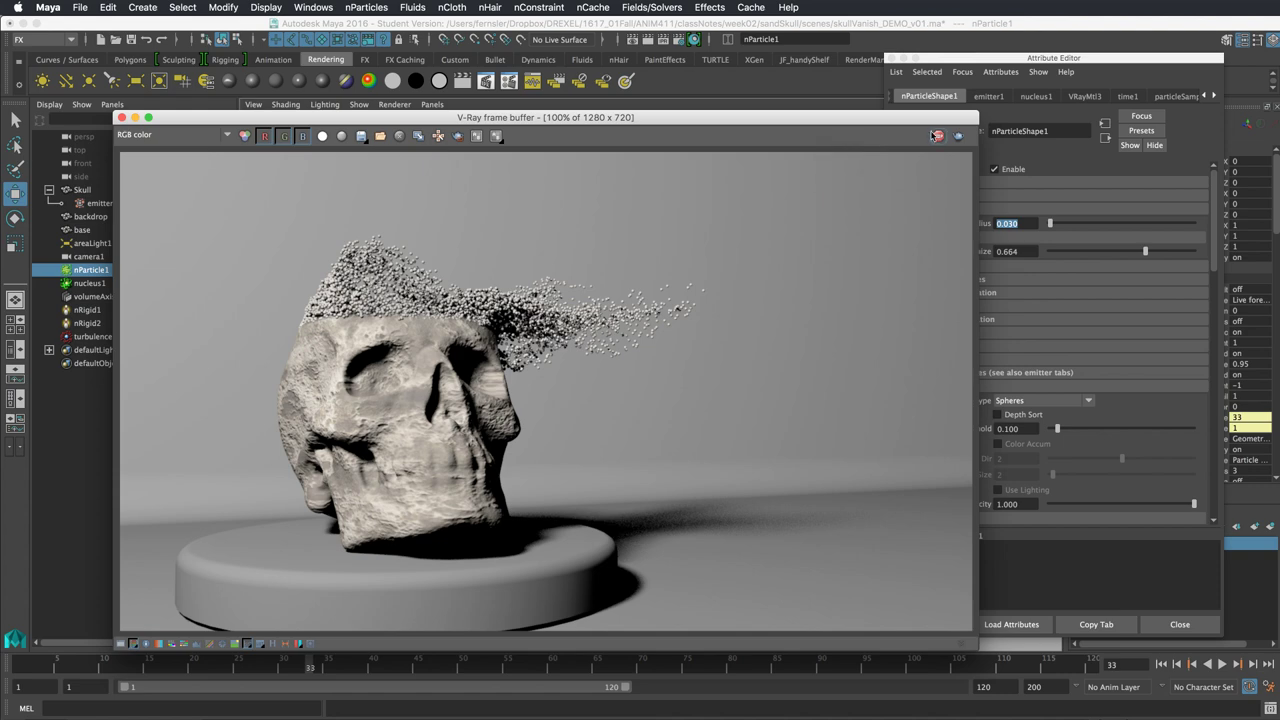
{"action": "left_click", "coordinate": [939, 136]}
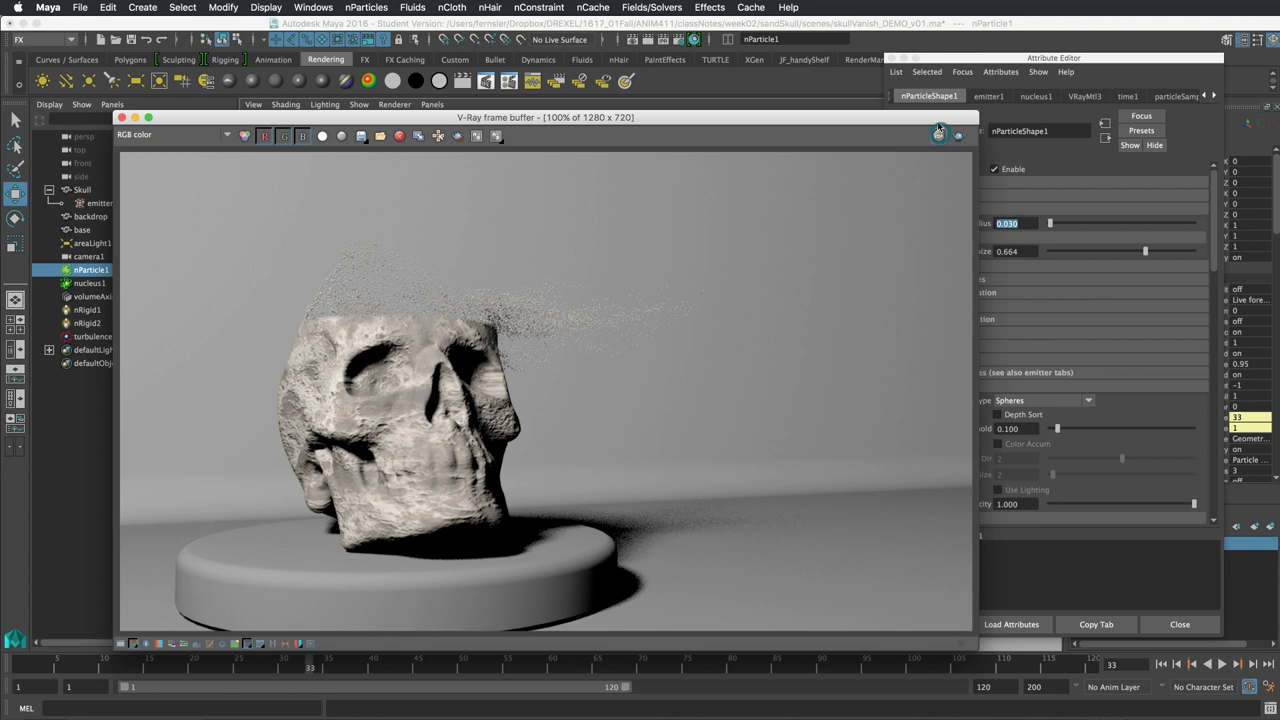
Close the V-Ray frame buffer and open the Rate (Particles/Sec) value of emitter1 for editing.
{"action": "left_click_drag", "start_coordinate": [939, 121], "coordinate": [993, 182]}
{"action": "left_click", "coordinate": [176, 177]}
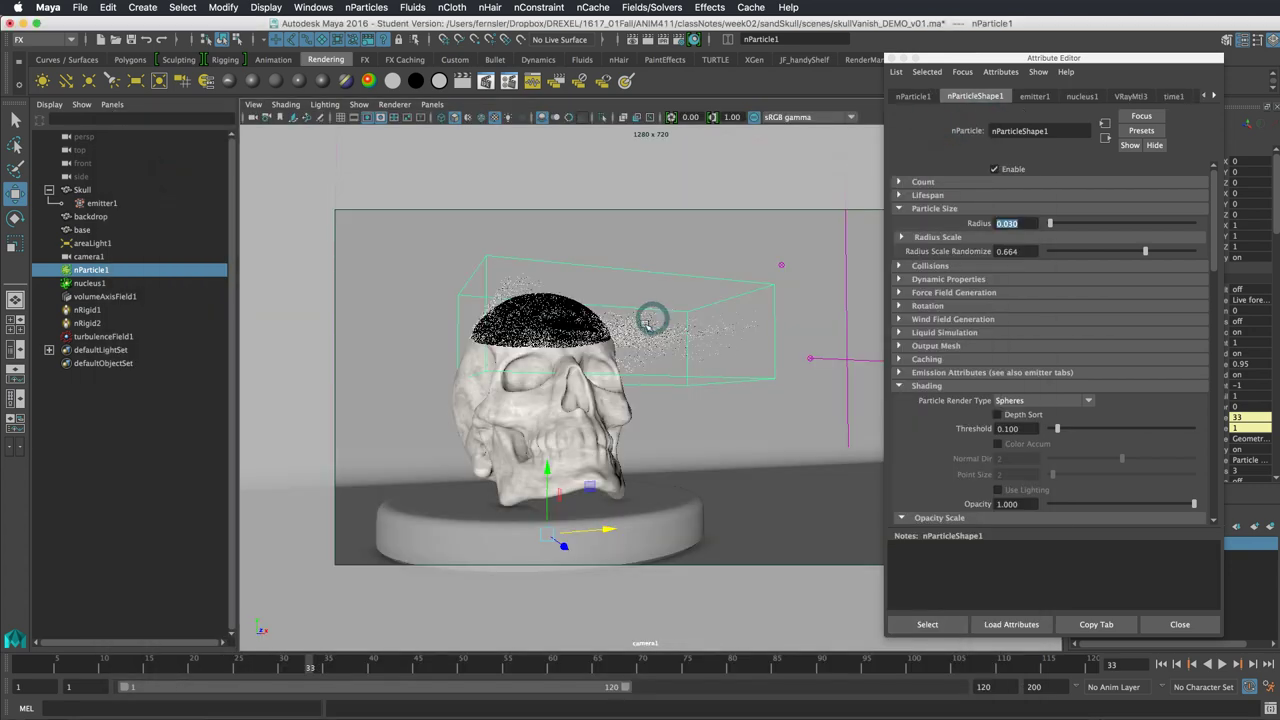
{"action": "left_click", "coordinate": [1035, 96]}
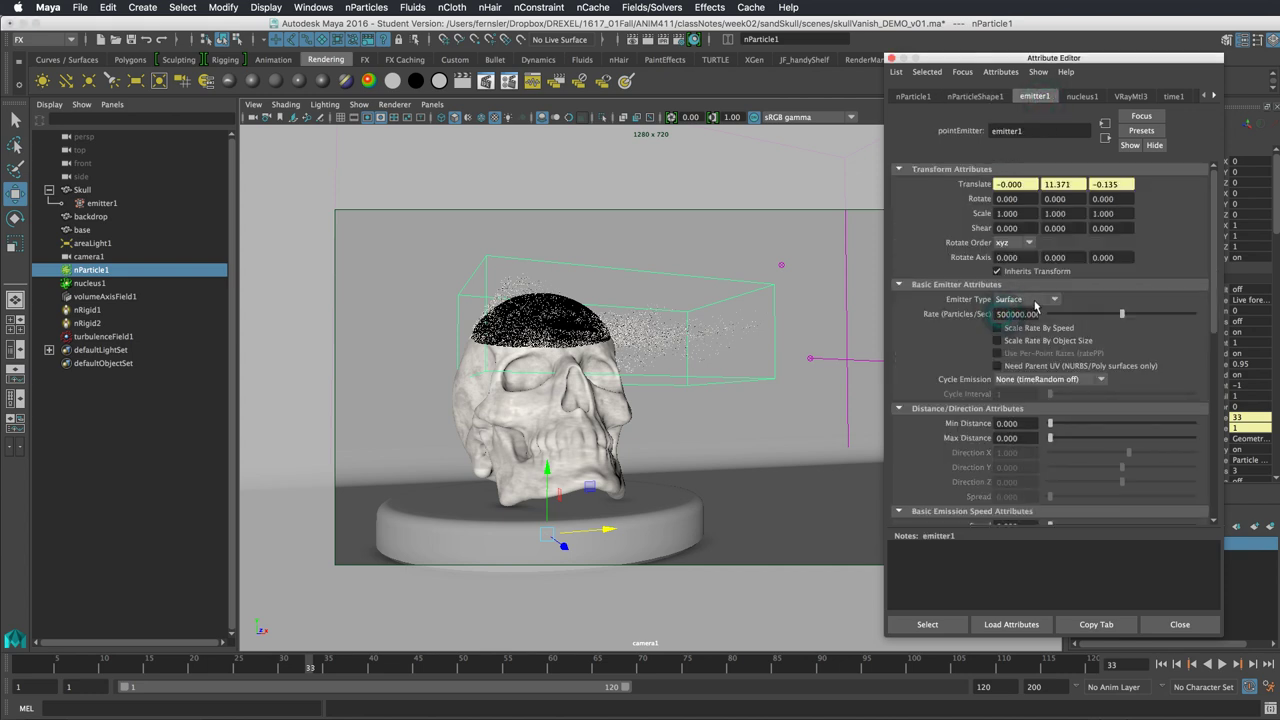
{"action": "double_click", "coordinate": [1034, 304]}
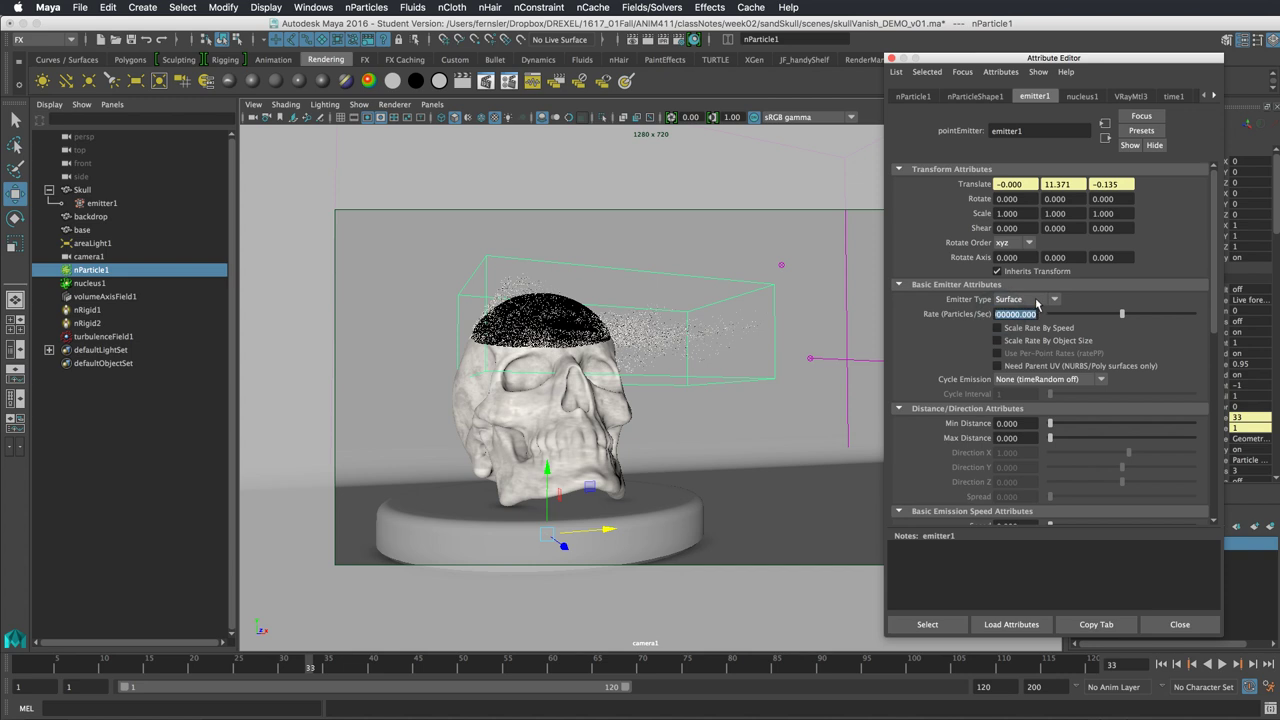
Replay the simulation from frame 1 up to frame 36 and render that frame, stopping the render after checking the particles.
{"action": "left_click", "coordinate": [1160, 664]}
{"action": "left_click", "coordinate": [1222, 664]}
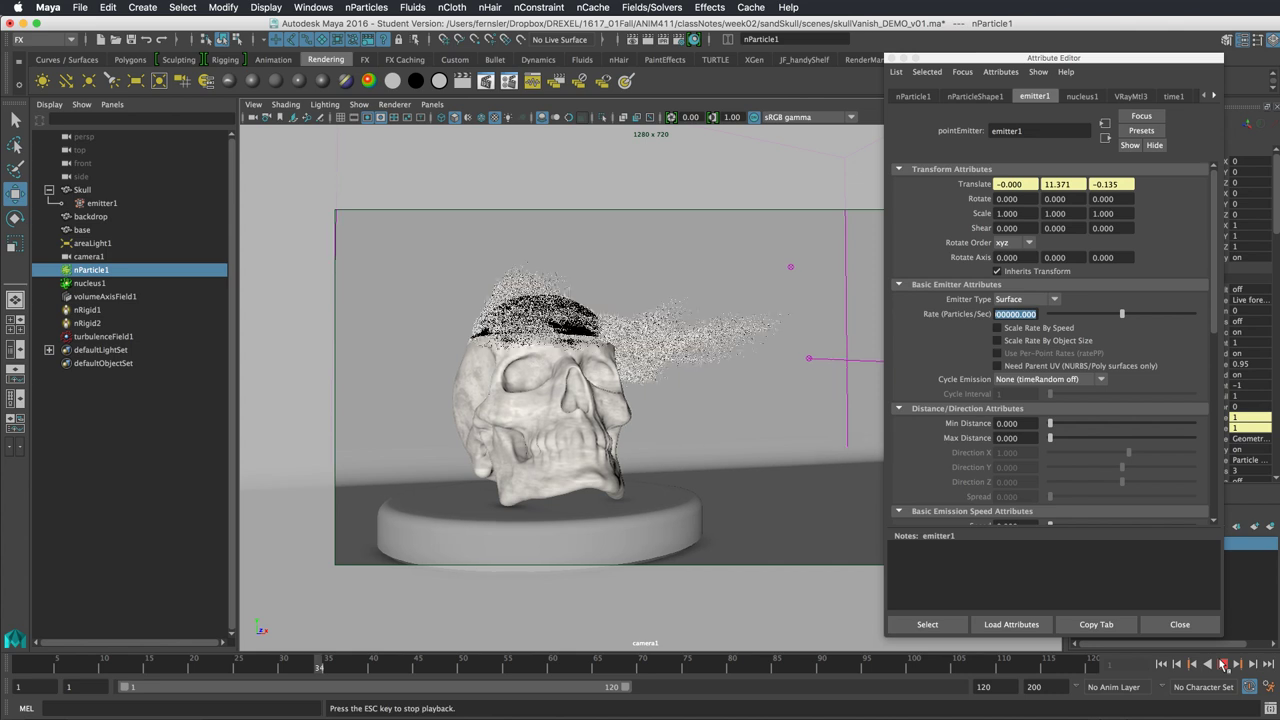
{"action": "left_click", "coordinate": [1222, 664]}
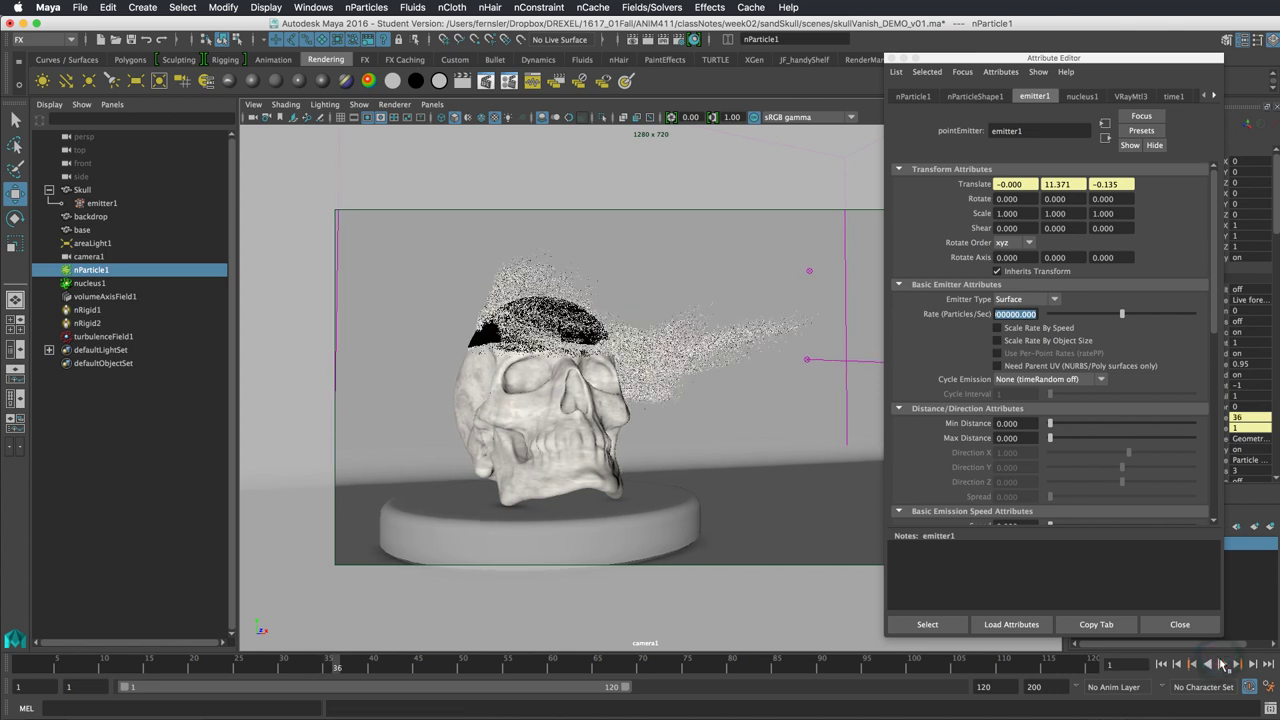
{"action": "left_click", "coordinate": [648, 40]}
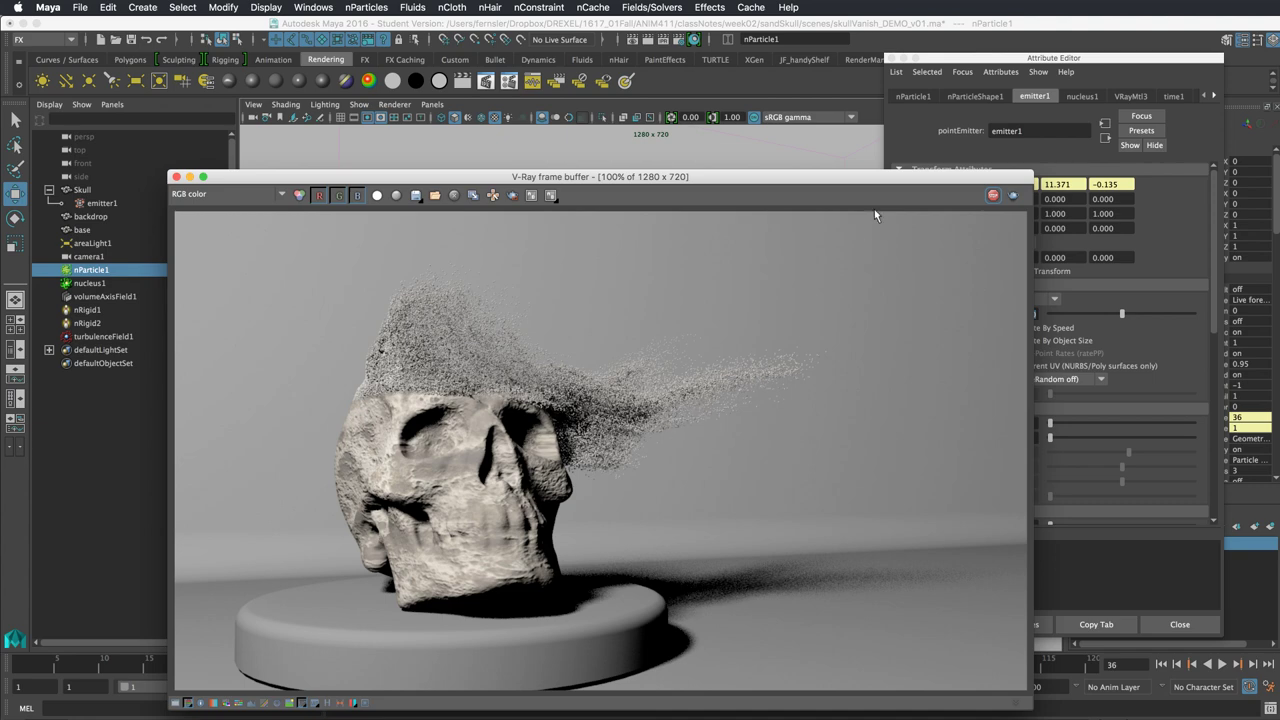
{"action": "left_click_drag", "start_coordinate": [850, 176], "coordinate": [752, 114]}
{"action": "left_click", "coordinate": [895, 133]}
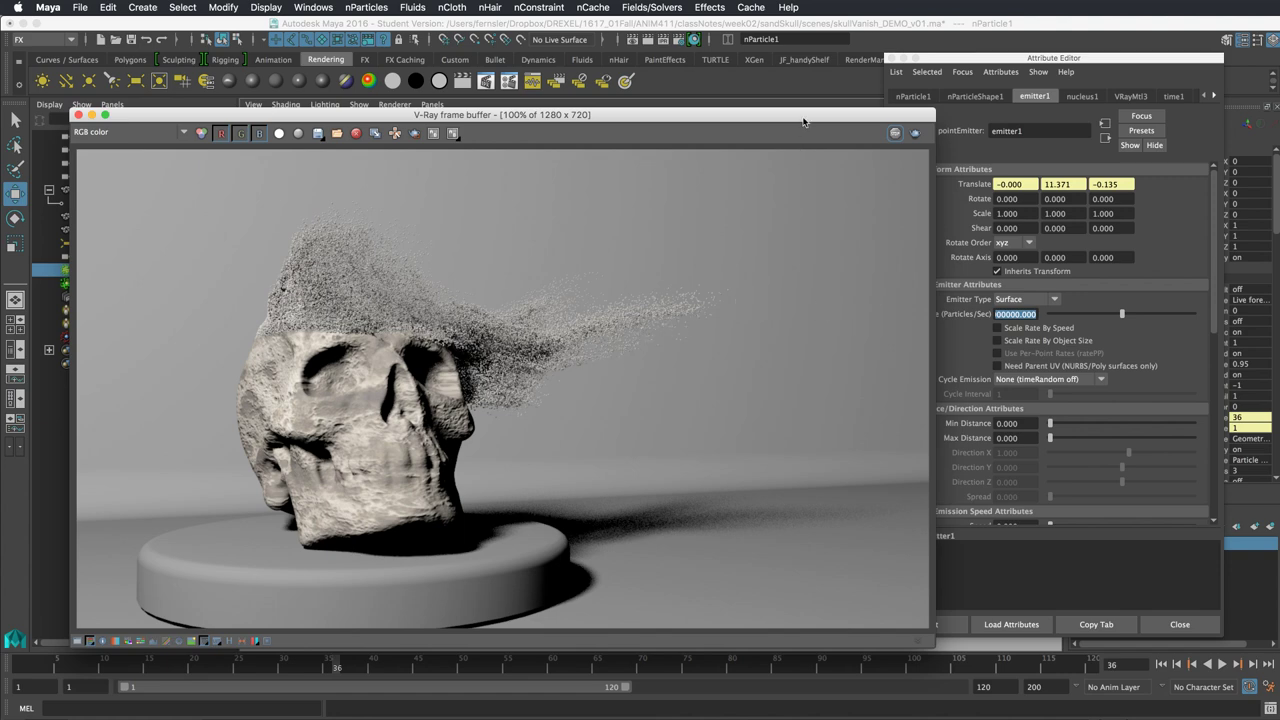
{"action": "left_click_drag", "start_coordinate": [802, 117], "coordinate": [764, 113]}
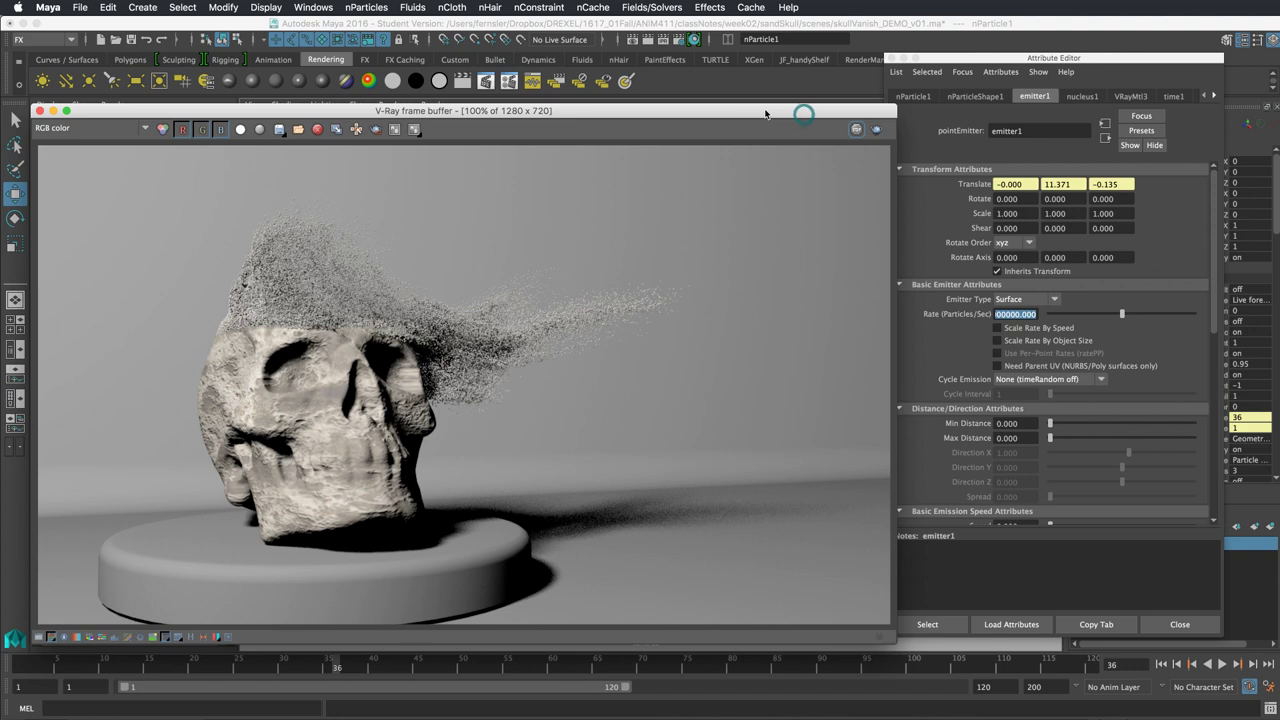
Enable Motion blur in the V-Ray camera render settings and close the settings.
{"action": "left_click", "coordinate": [667, 41]}
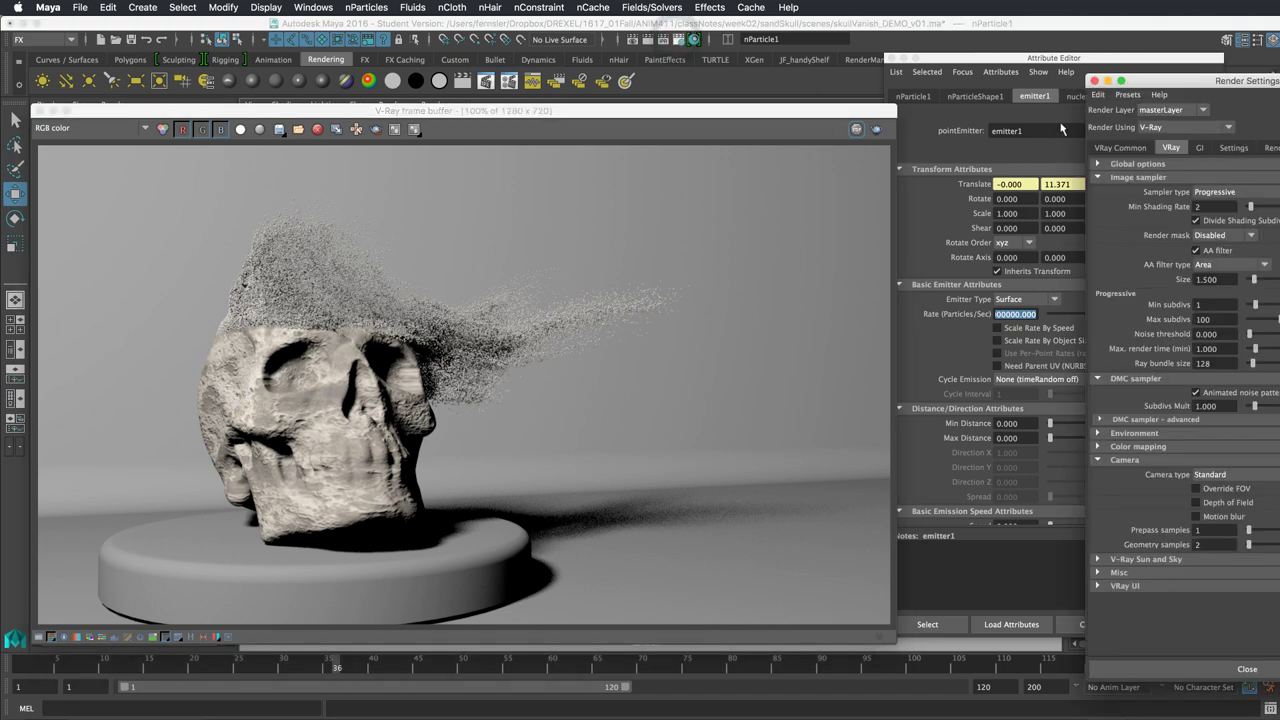
{"action": "left_click_drag", "start_coordinate": [1150, 82], "coordinate": [907, 61]}
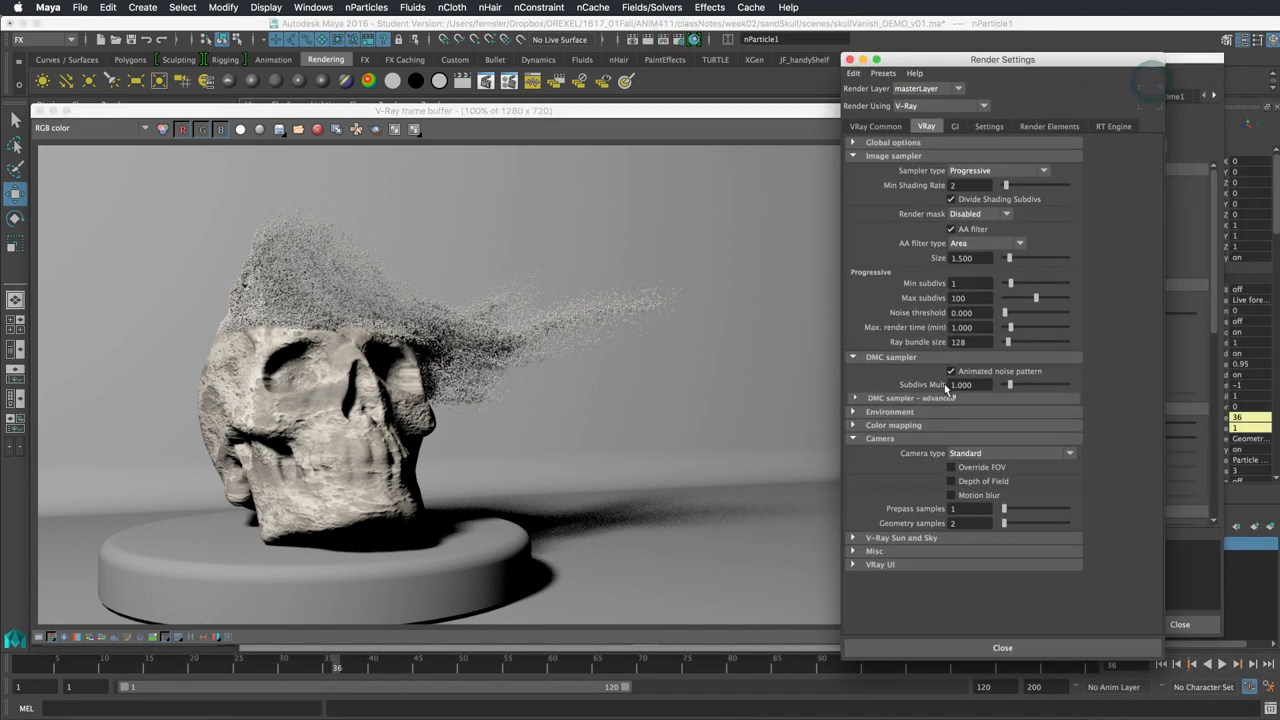
{"action": "left_click", "coordinate": [951, 495]}
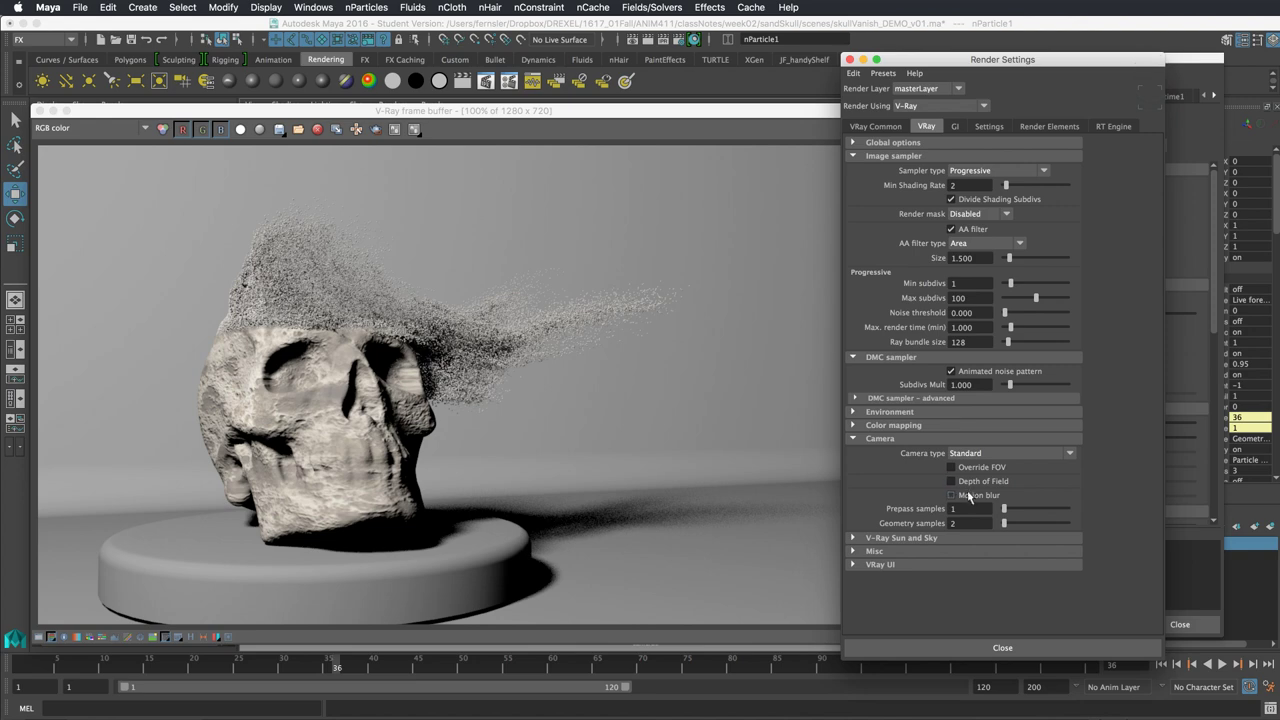
{"action": "left_click", "coordinate": [849, 60]}
Render frame 36 again with motion blur, stop the render after checking the streaks, and close the frame buffer.
{"action": "left_click_drag", "start_coordinate": [772, 112], "coordinate": [862, 58]}
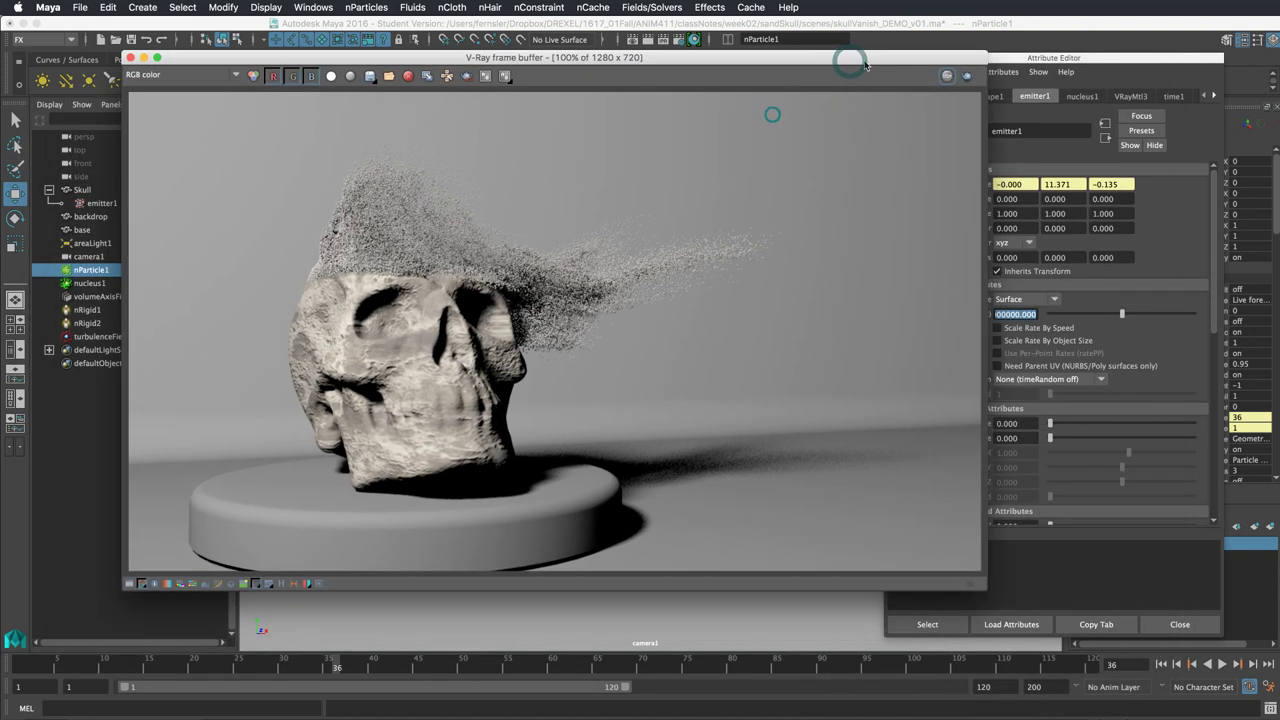
{"action": "left_click", "coordinate": [968, 77]}
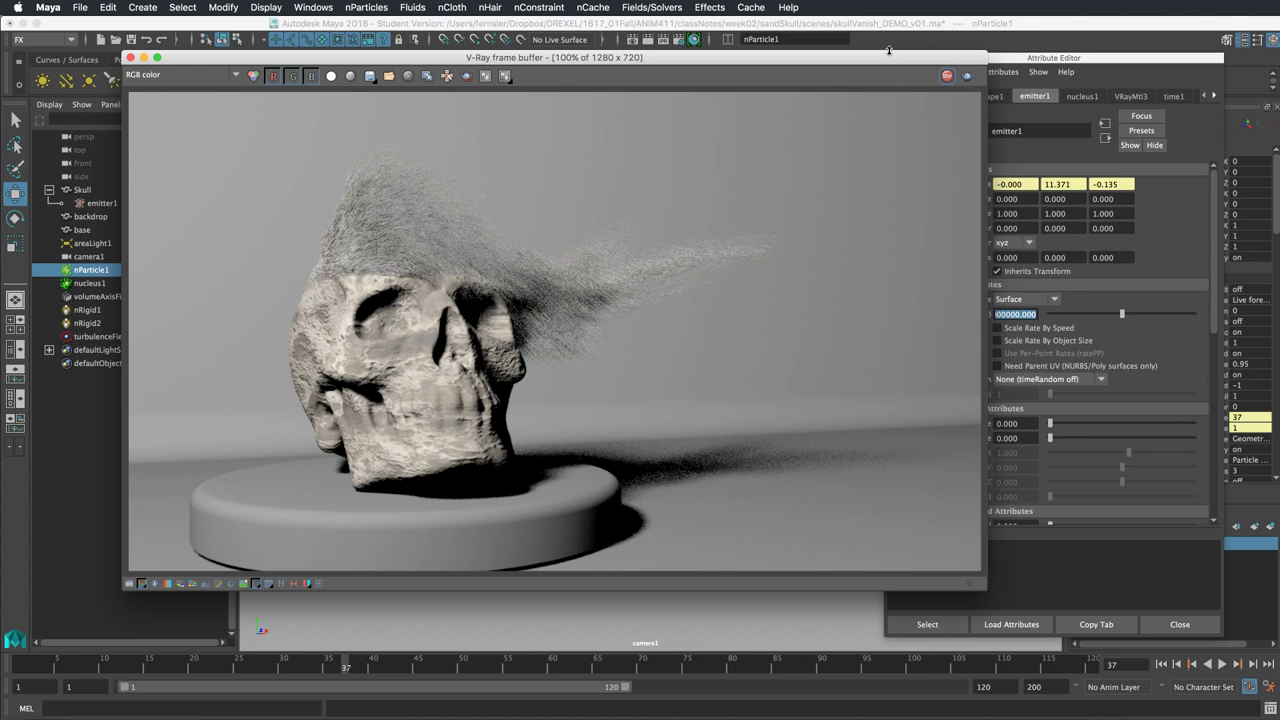
{"action": "left_click_drag", "start_coordinate": [891, 60], "coordinate": [821, 62]}
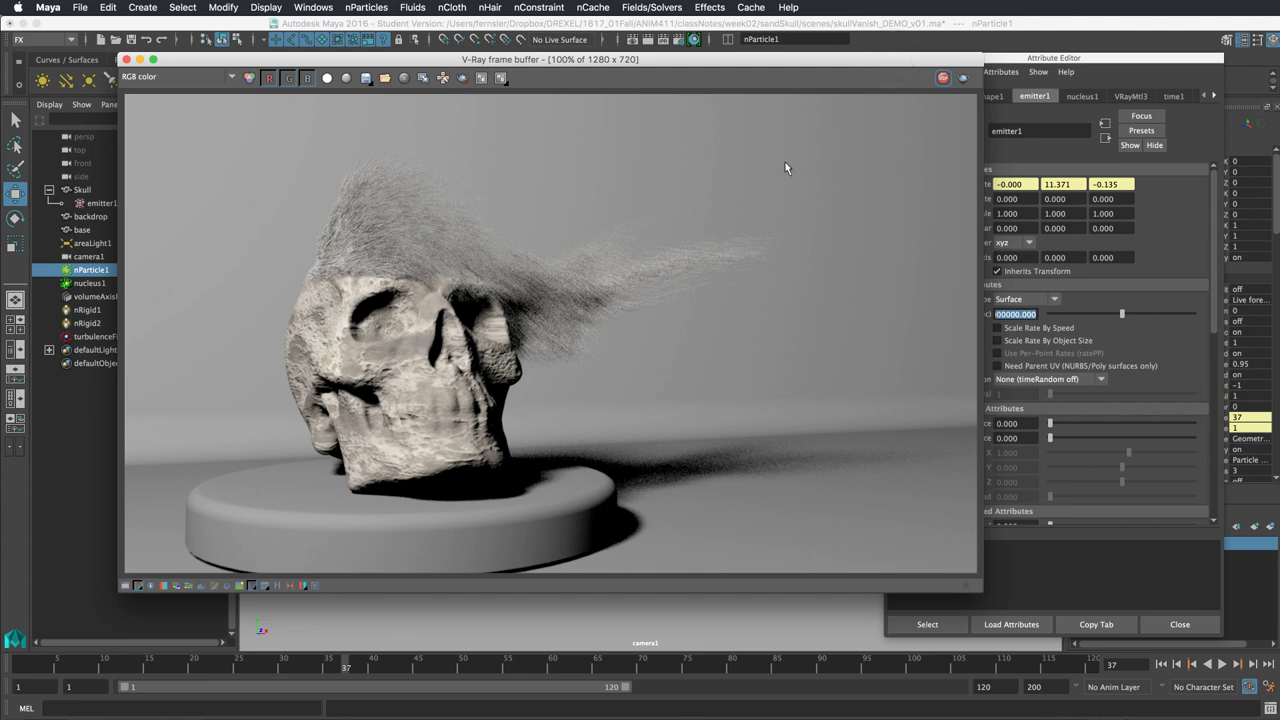
{"action": "left_click", "coordinate": [945, 80]}
{"action": "left_click", "coordinate": [126, 59]}
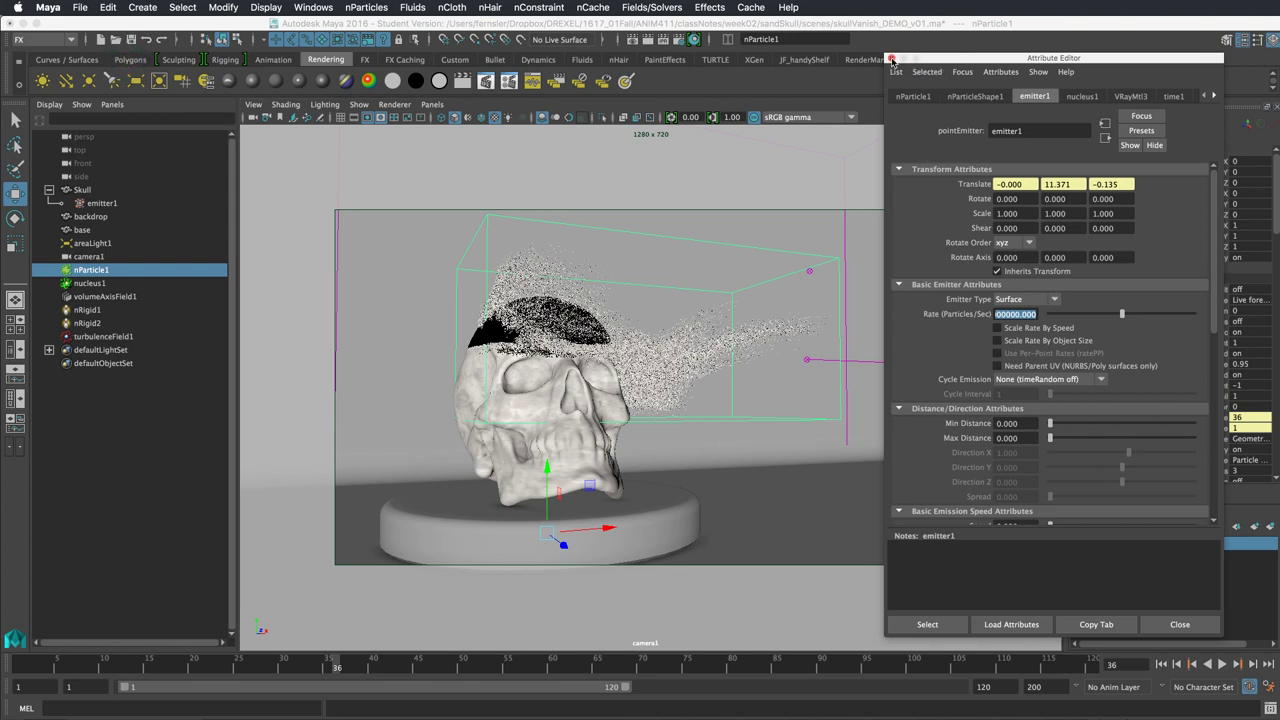
Close the Attribute Editor and save the scene, accepting the student version notice.
{"action": "left_click", "coordinate": [892, 61]}
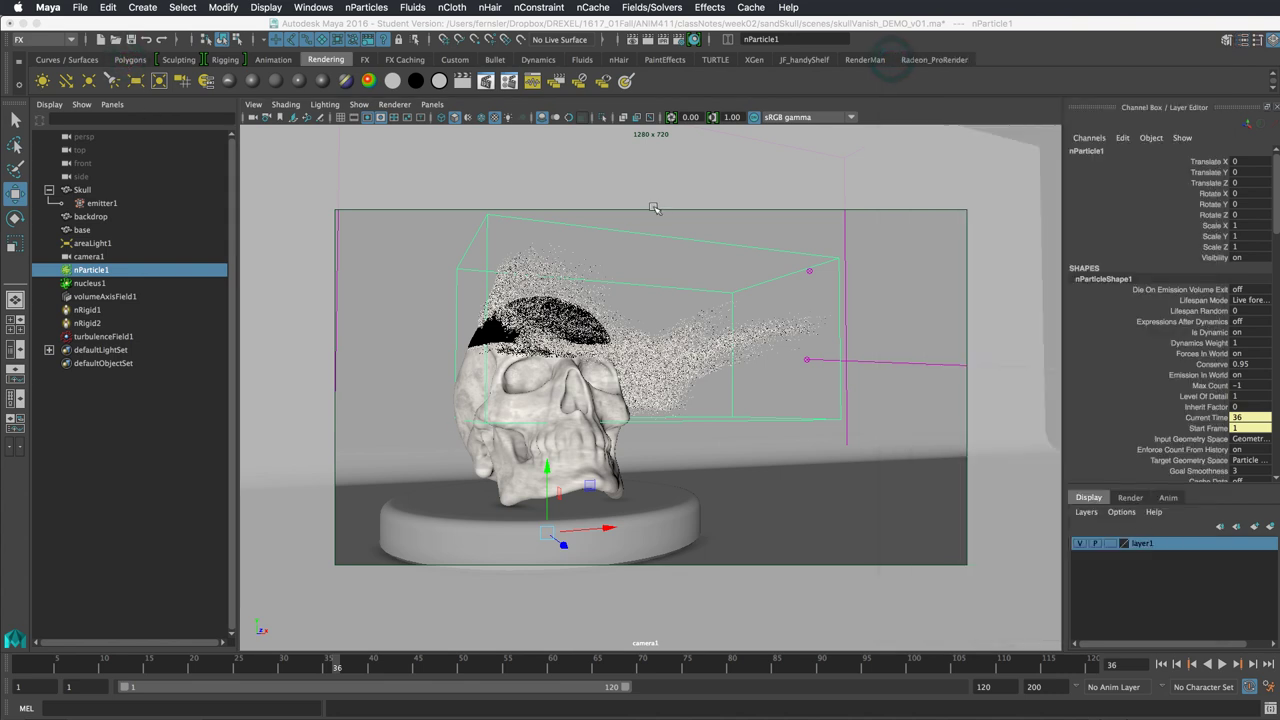
{"action": "key", "text": "super+s"}
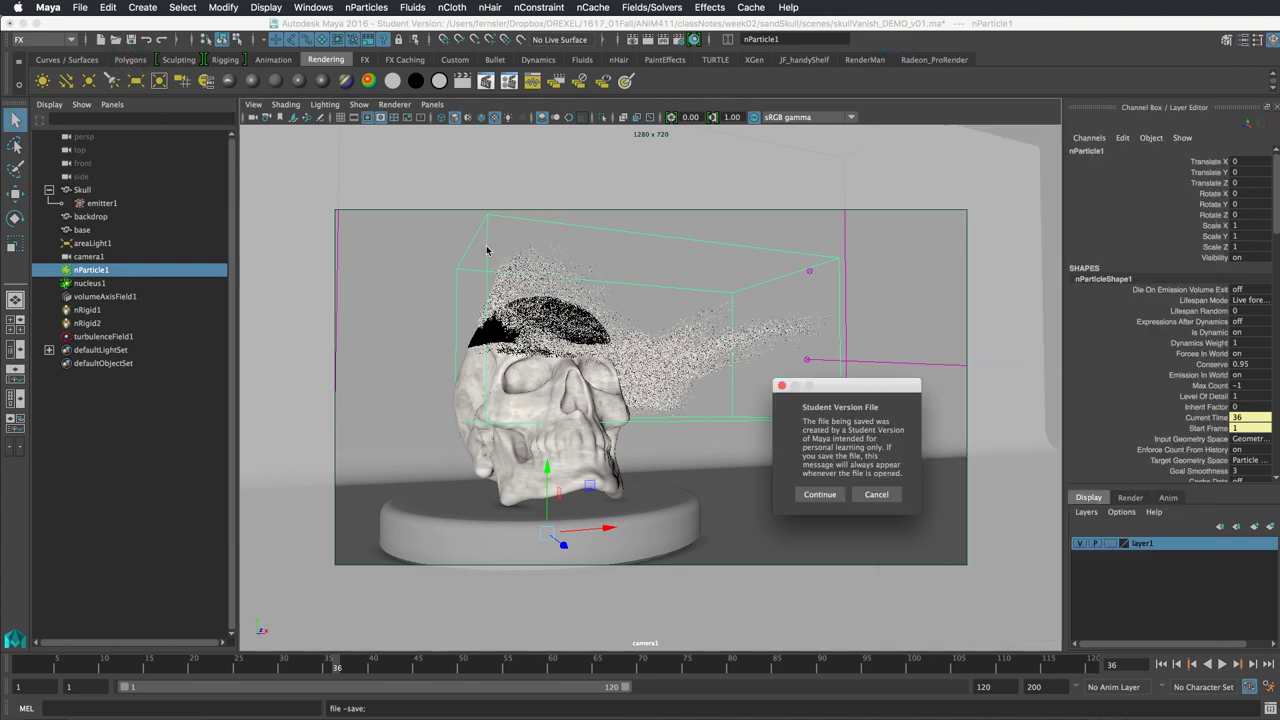
{"action": "left_click", "coordinate": [820, 495]}
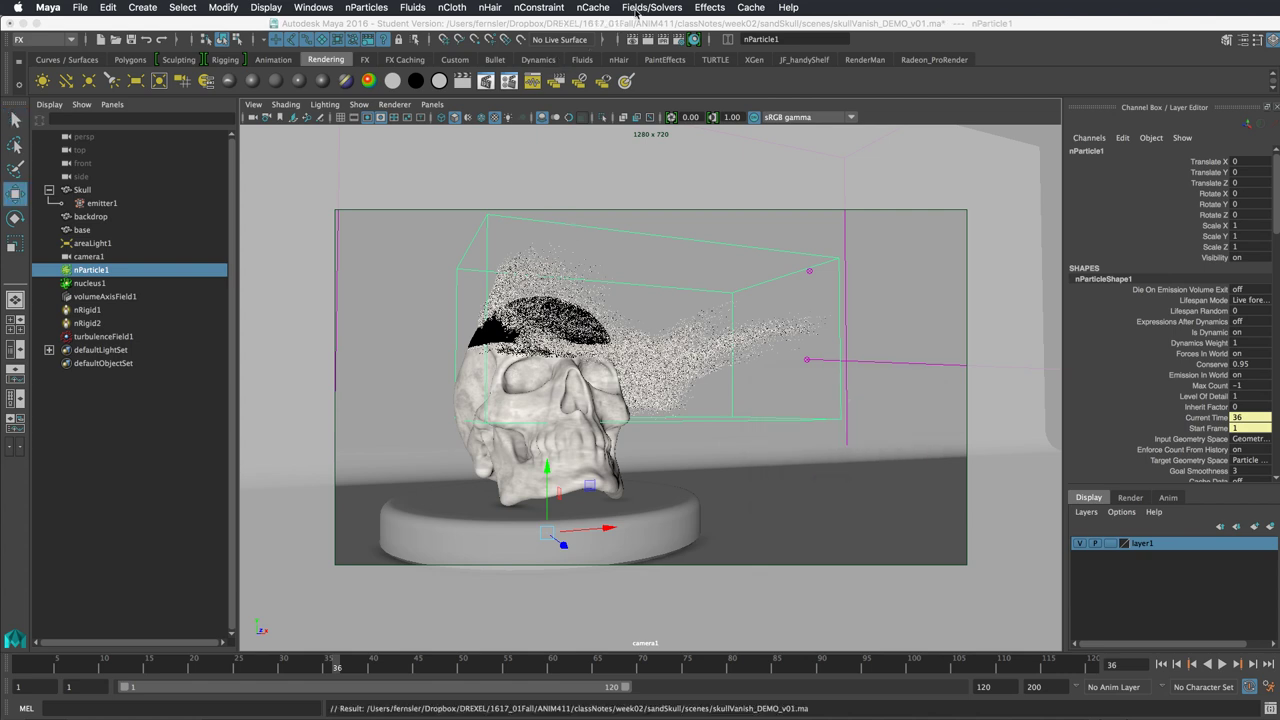
Create an nObject nCache for nParticle1 in mcx format with one file per frame over the Time Slider range.
{"action": "left_click", "coordinate": [751, 7]}
{"action": "mouse_move", "coordinate": [651, 8]}
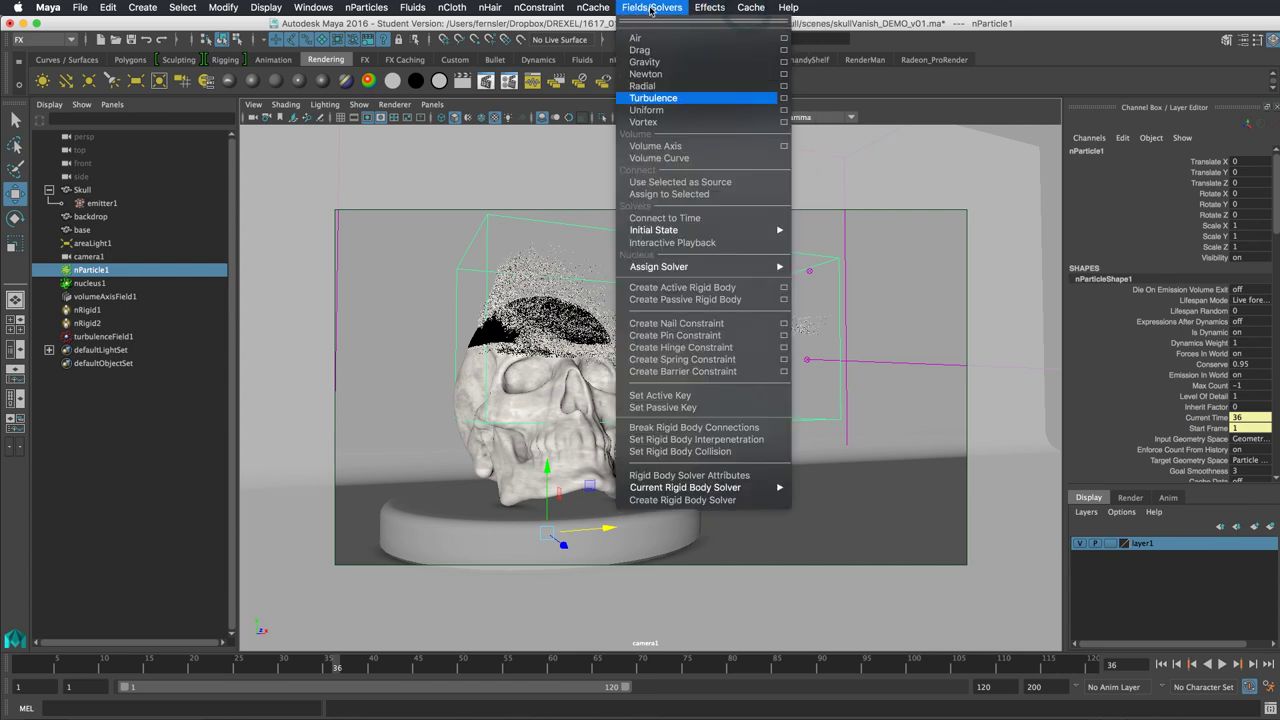
{"action": "mouse_move", "coordinate": [620, 42]}
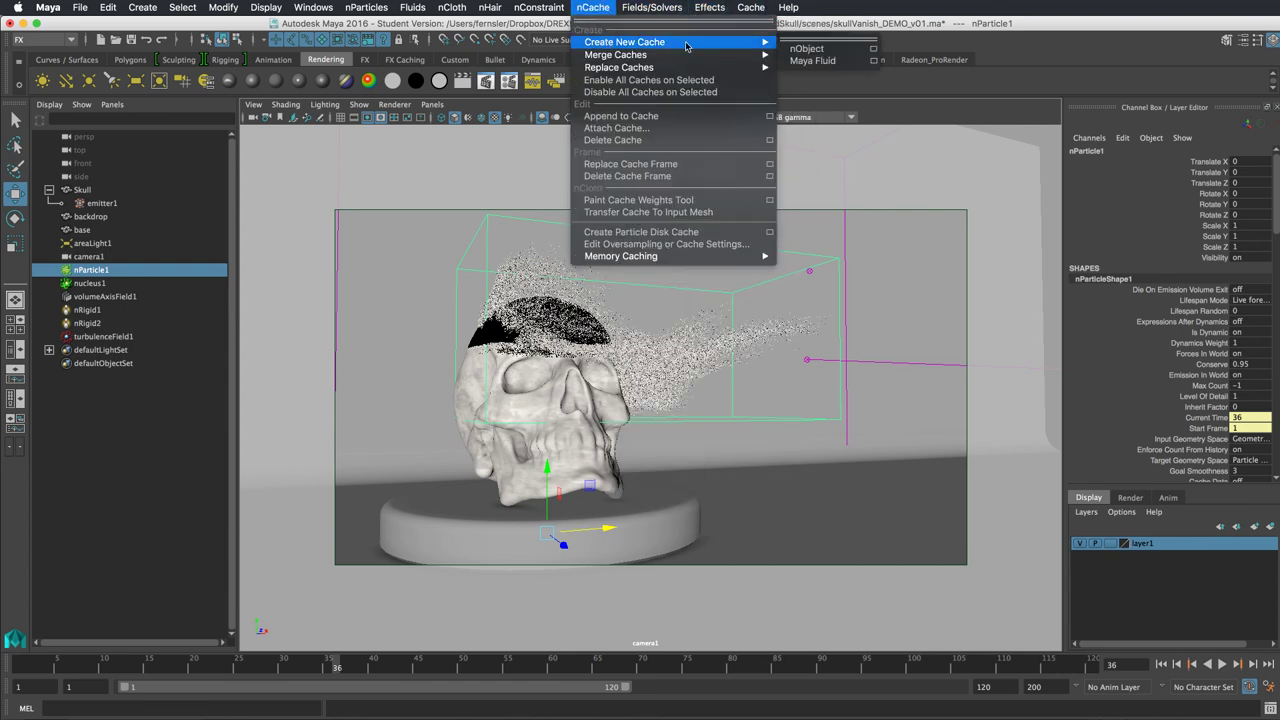
{"action": "left_click", "coordinate": [874, 48]}
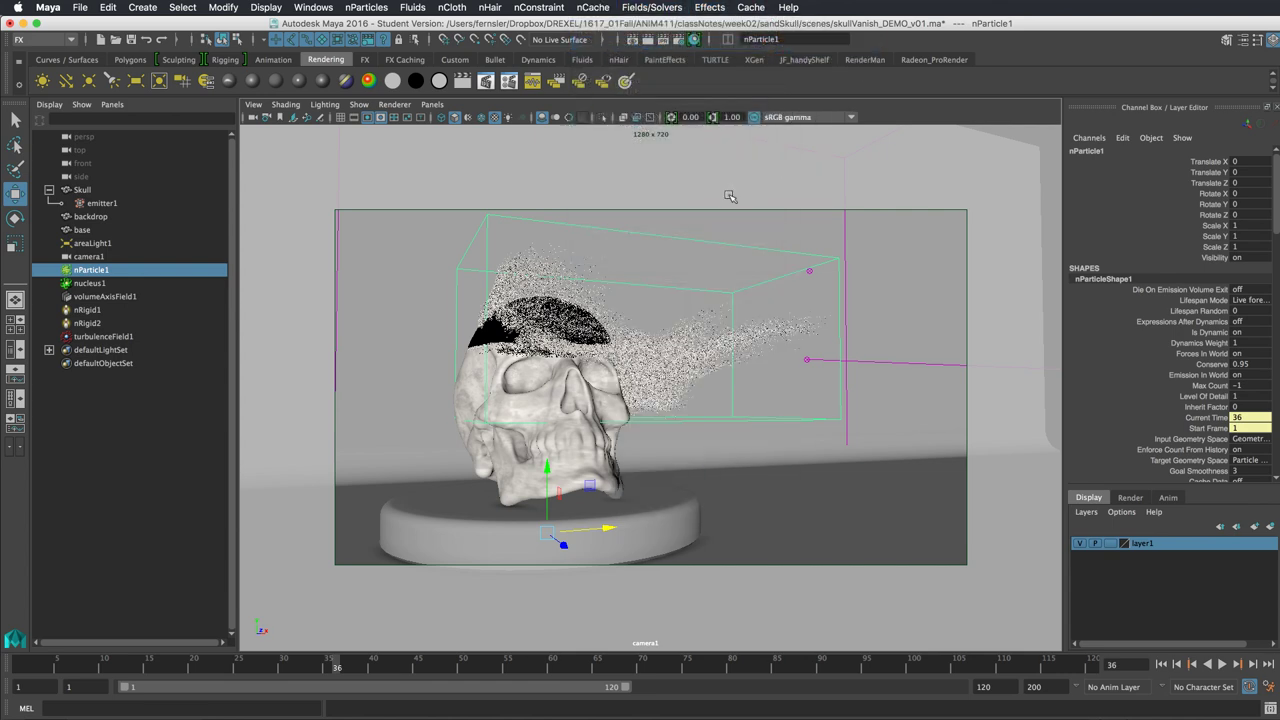
{"action": "left_click_drag", "start_coordinate": [878, 116], "coordinate": [673, 102]}
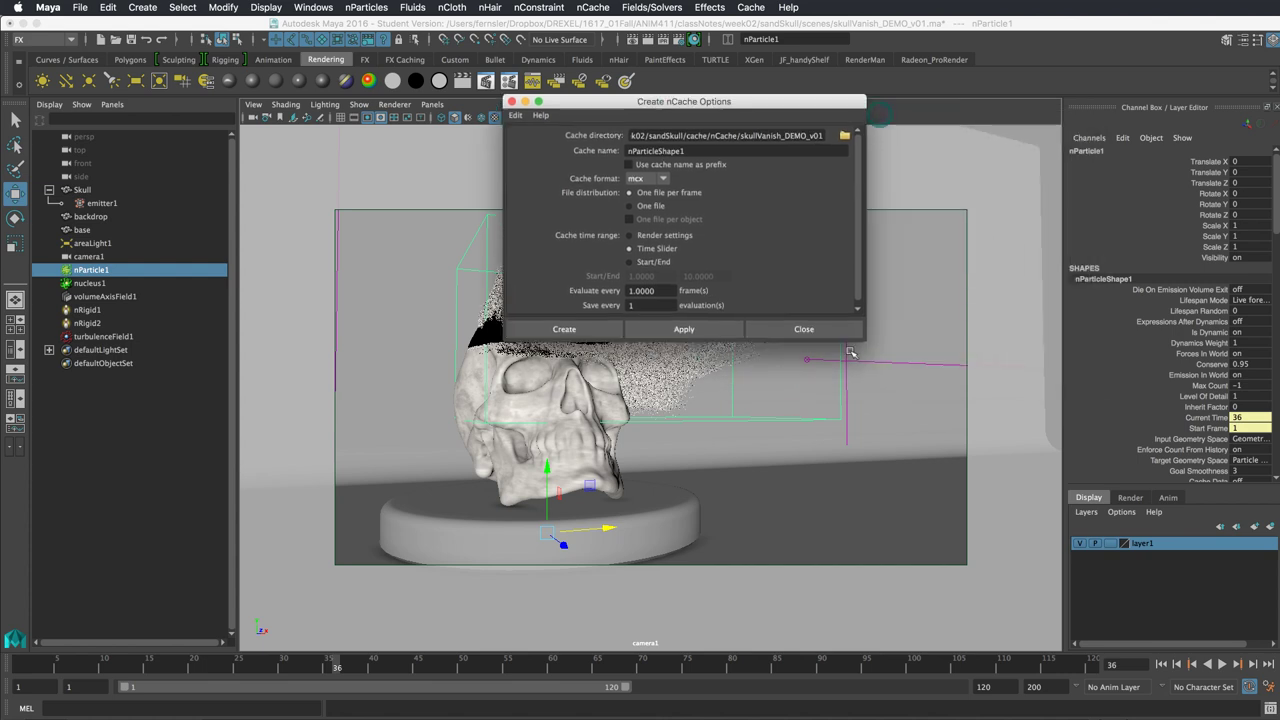
{"action": "left_click_drag", "start_coordinate": [864, 341], "coordinate": [963, 505]}
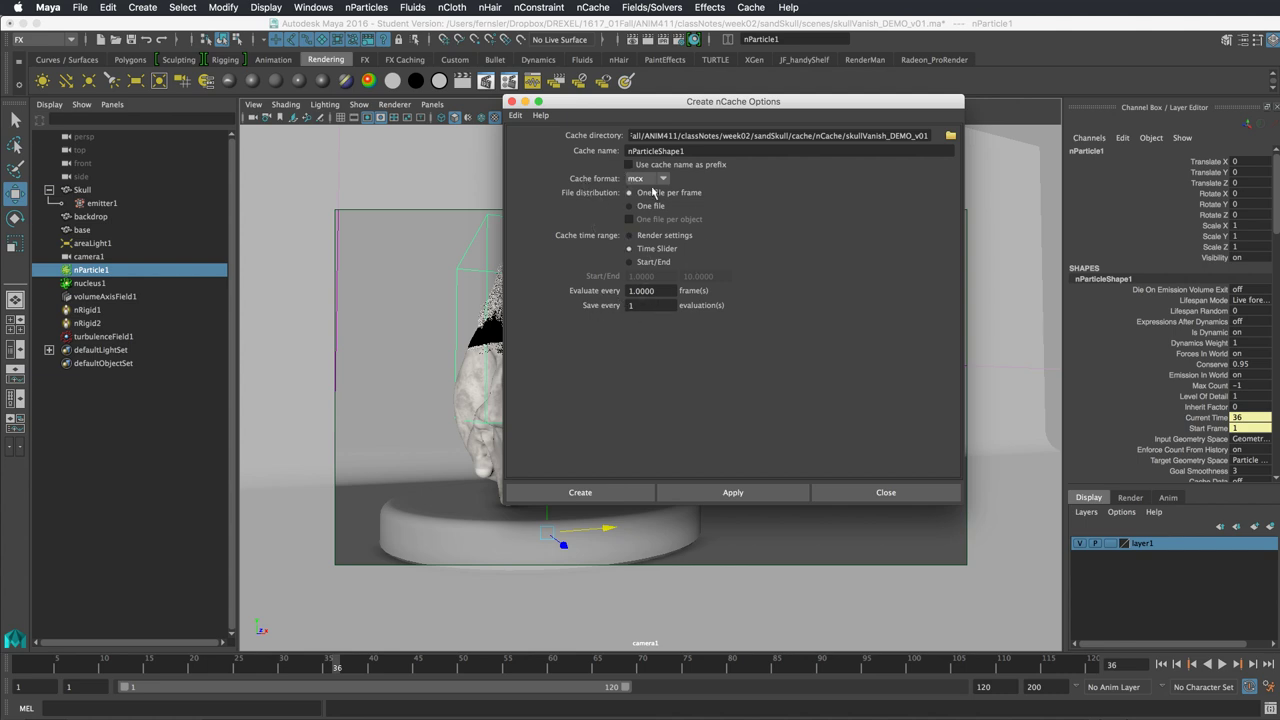
{"action": "left_click_drag", "start_coordinate": [642, 107], "coordinate": [881, 65]}
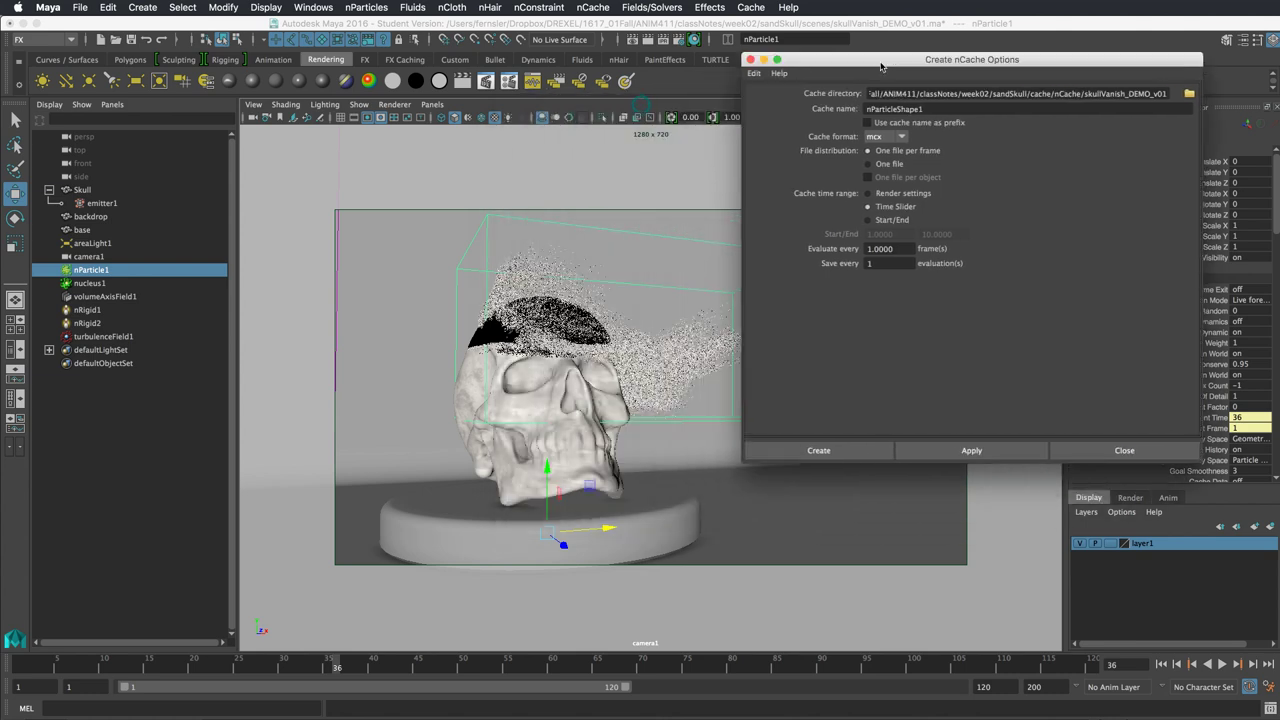
{"action": "left_click", "coordinate": [830, 451]}
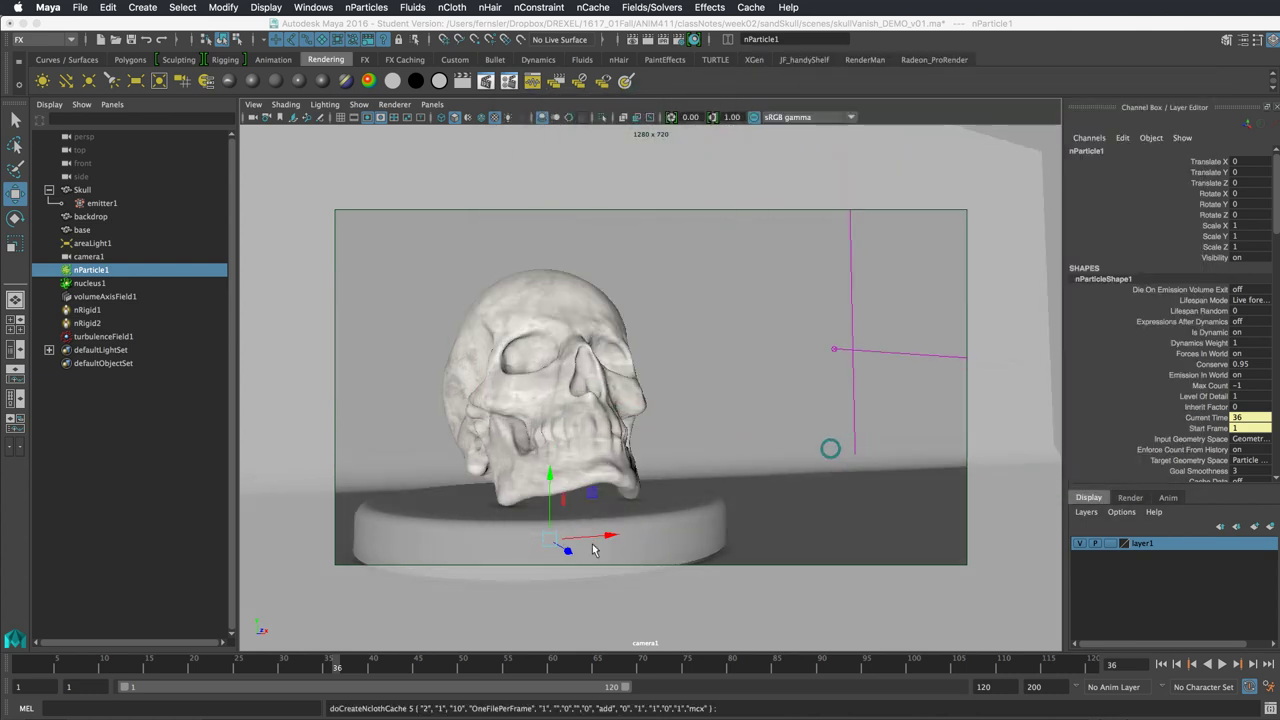
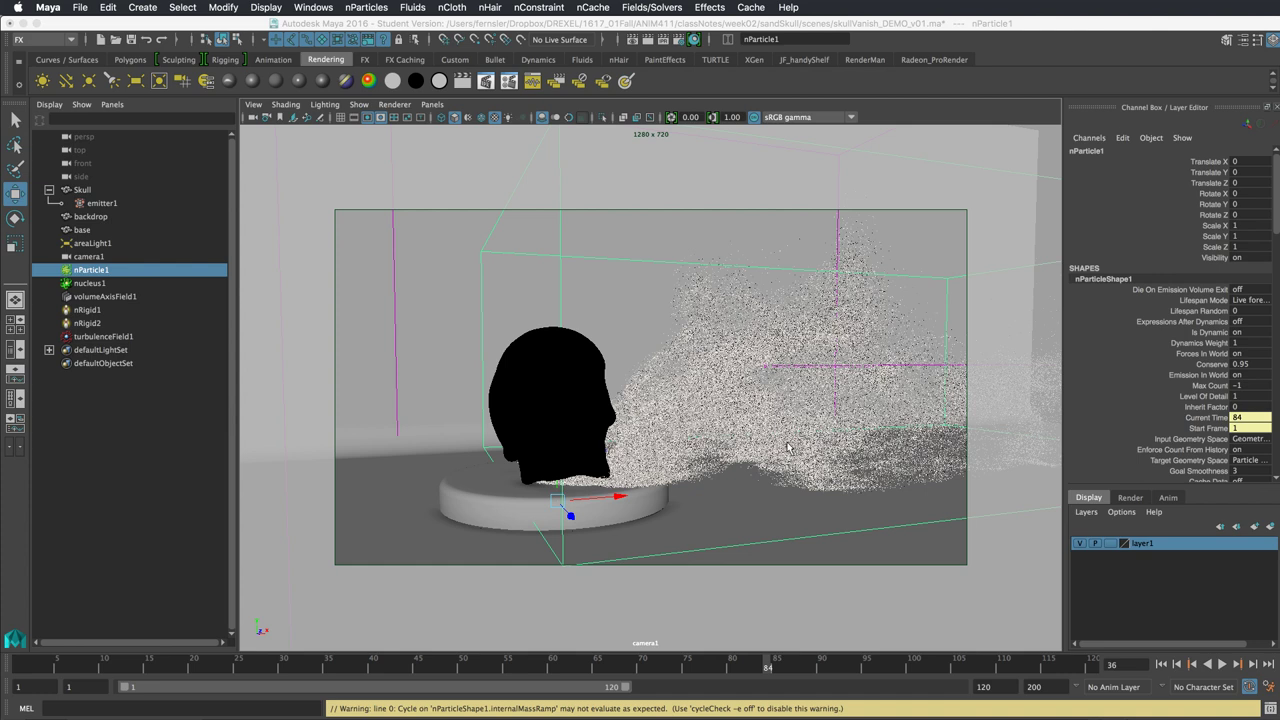
{"action": "key", "text": "alt+period"}
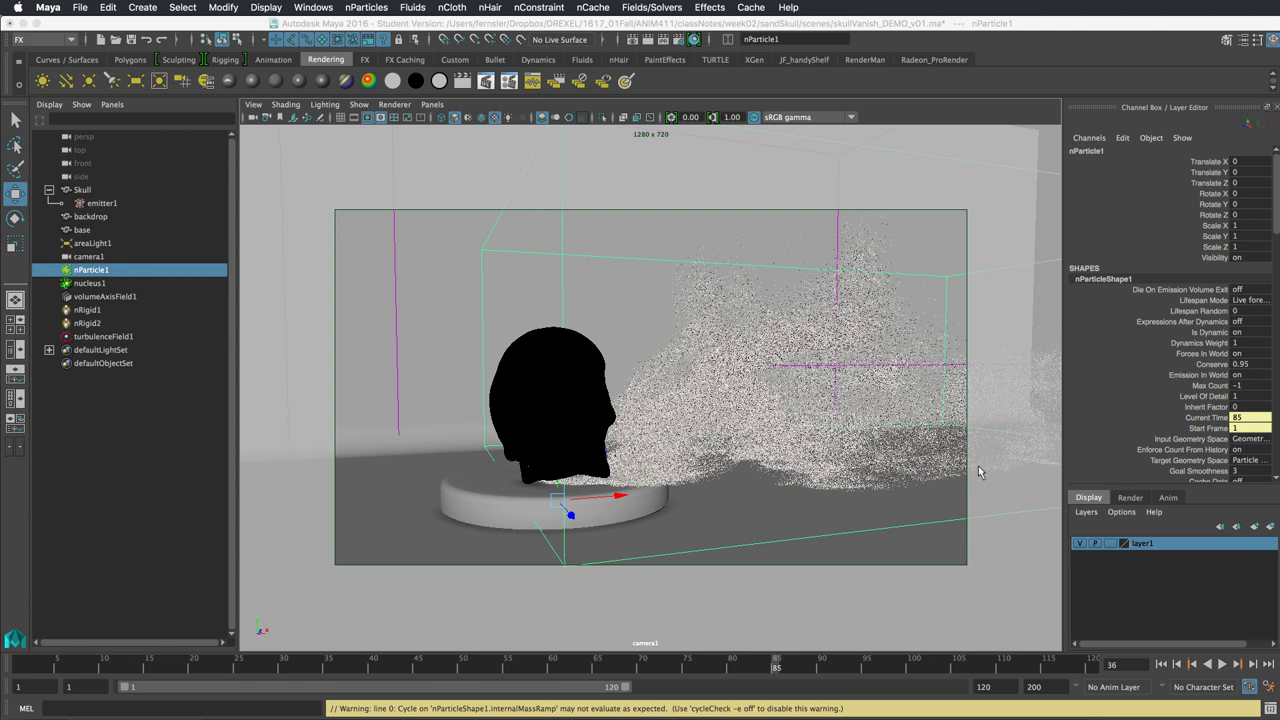
{"action": "key", "text": "alt+period"}
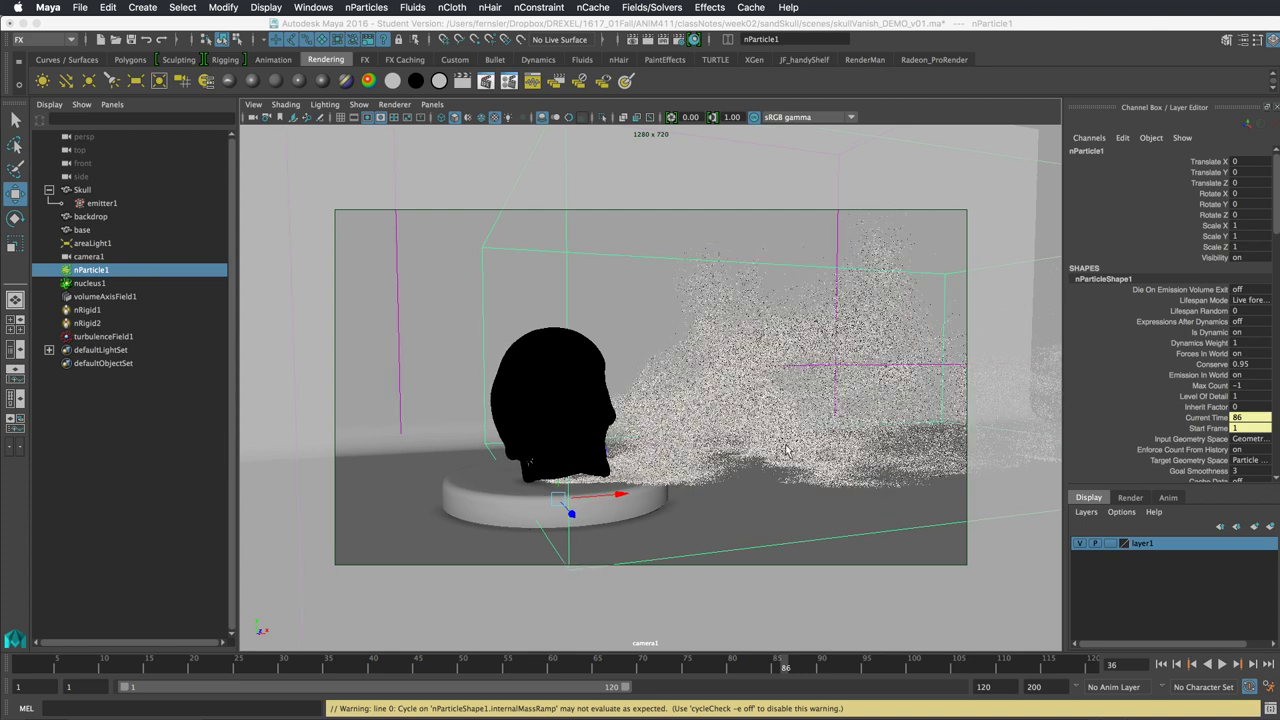
{"action": "key", "text": "alt+period"}
{"action": "key", "text": "alt+period"}
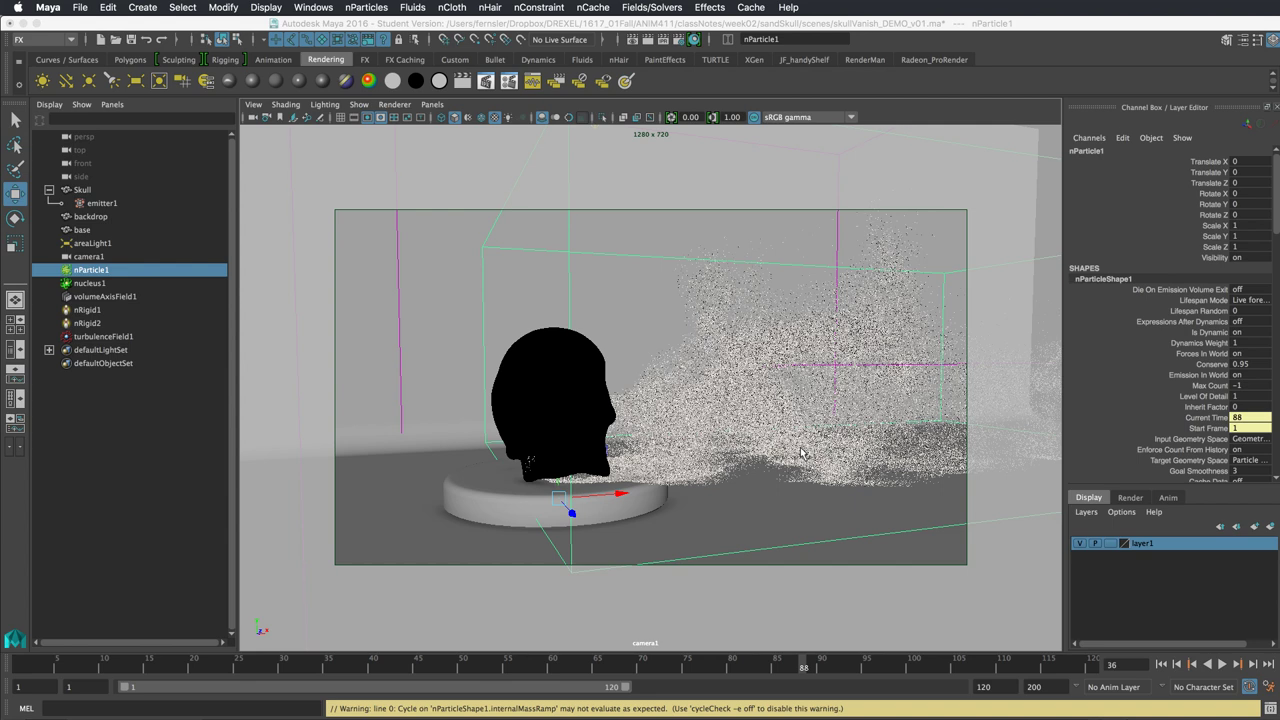
{"action": "key", "text": "alt+period"}
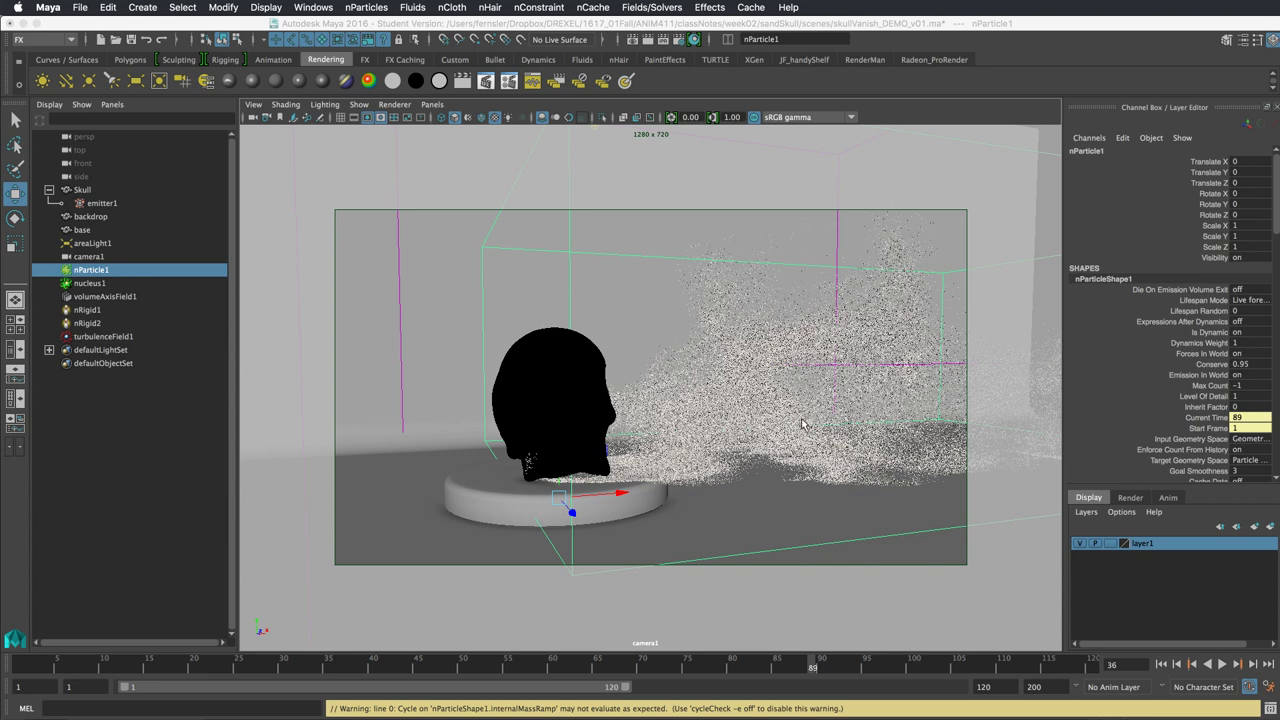
{"action": "key", "text": "alt+period"}
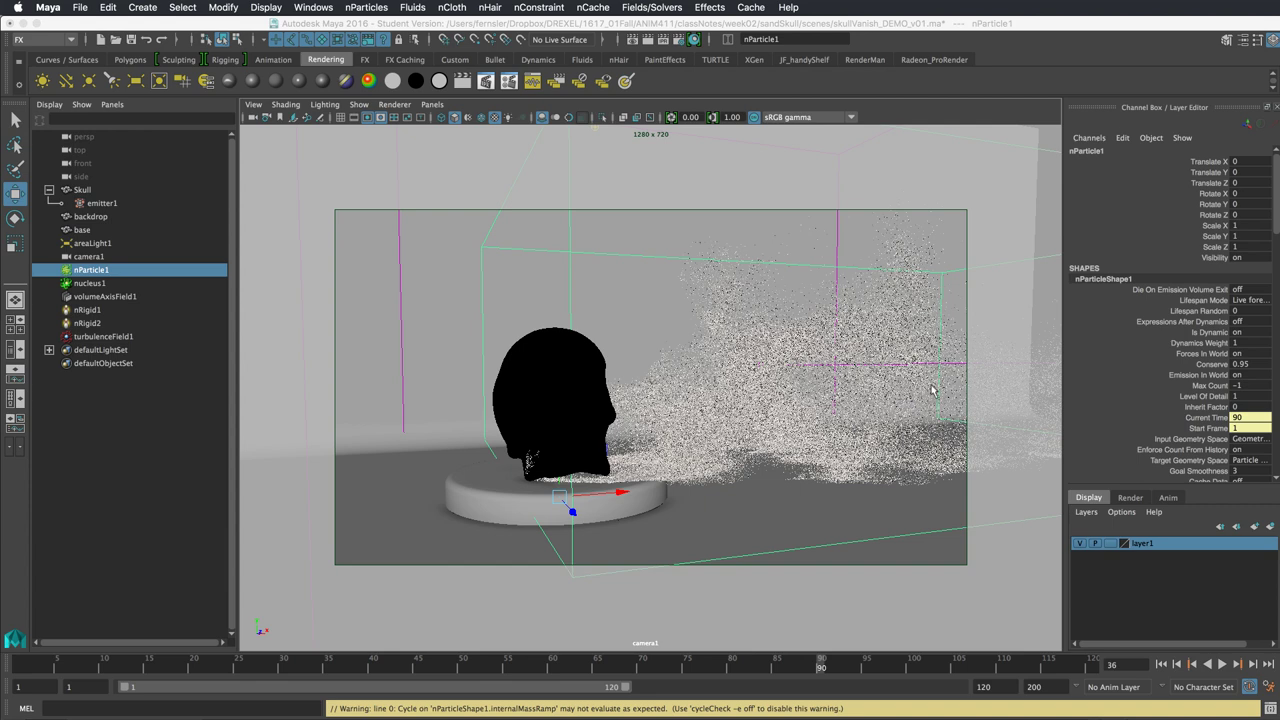
{"action": "key", "text": "alt+period"}
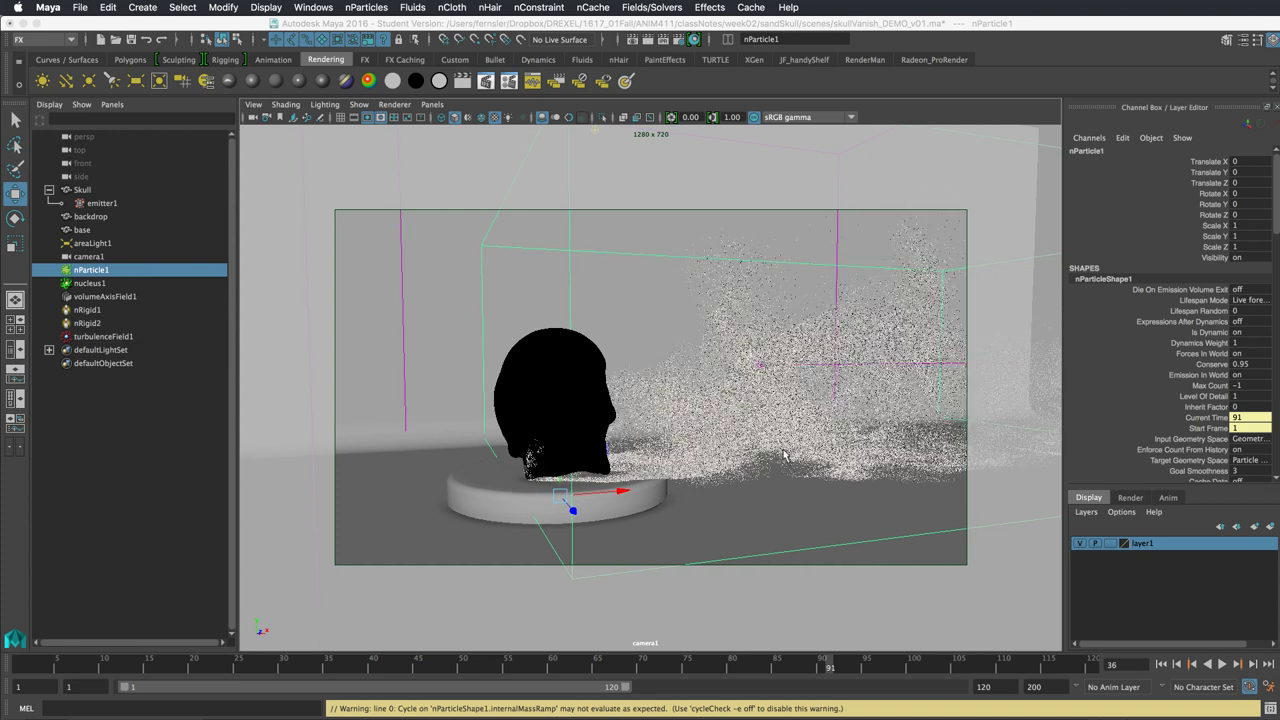
{"action": "key", "text": "alt+period"}
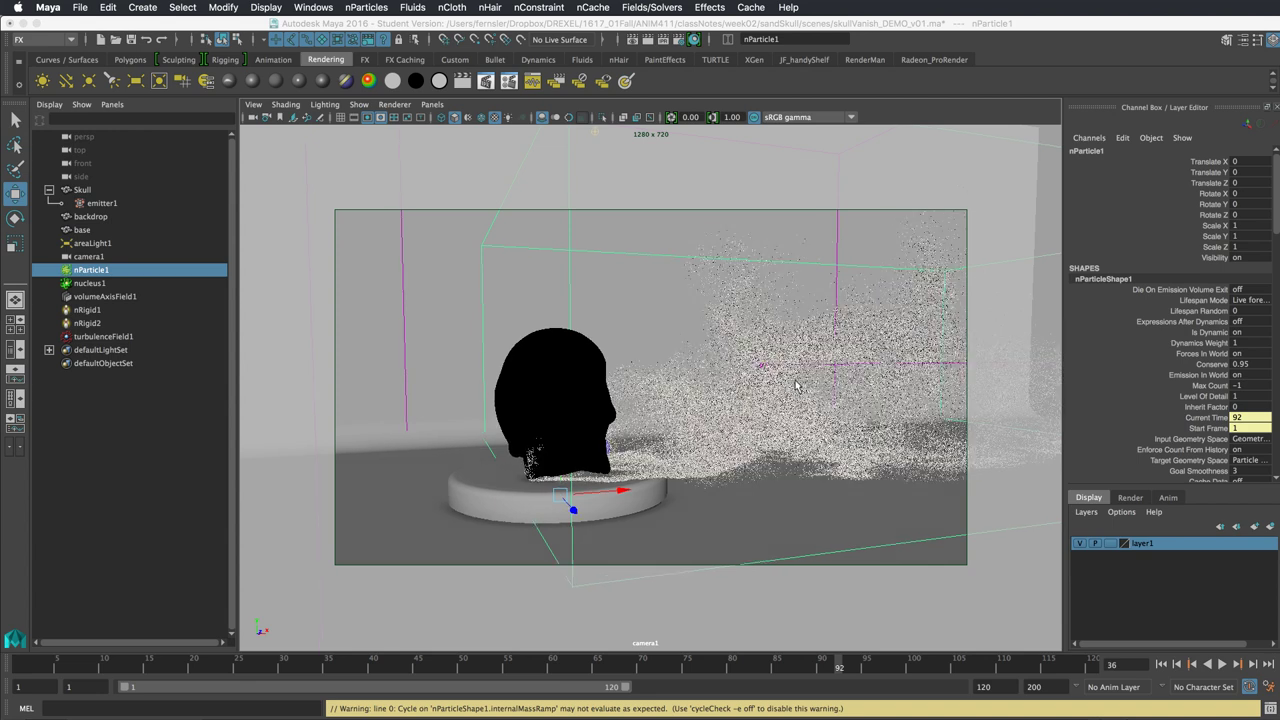
{"action": "key", "text": "alt+period"}
{"action": "key", "text": "alt+period"}
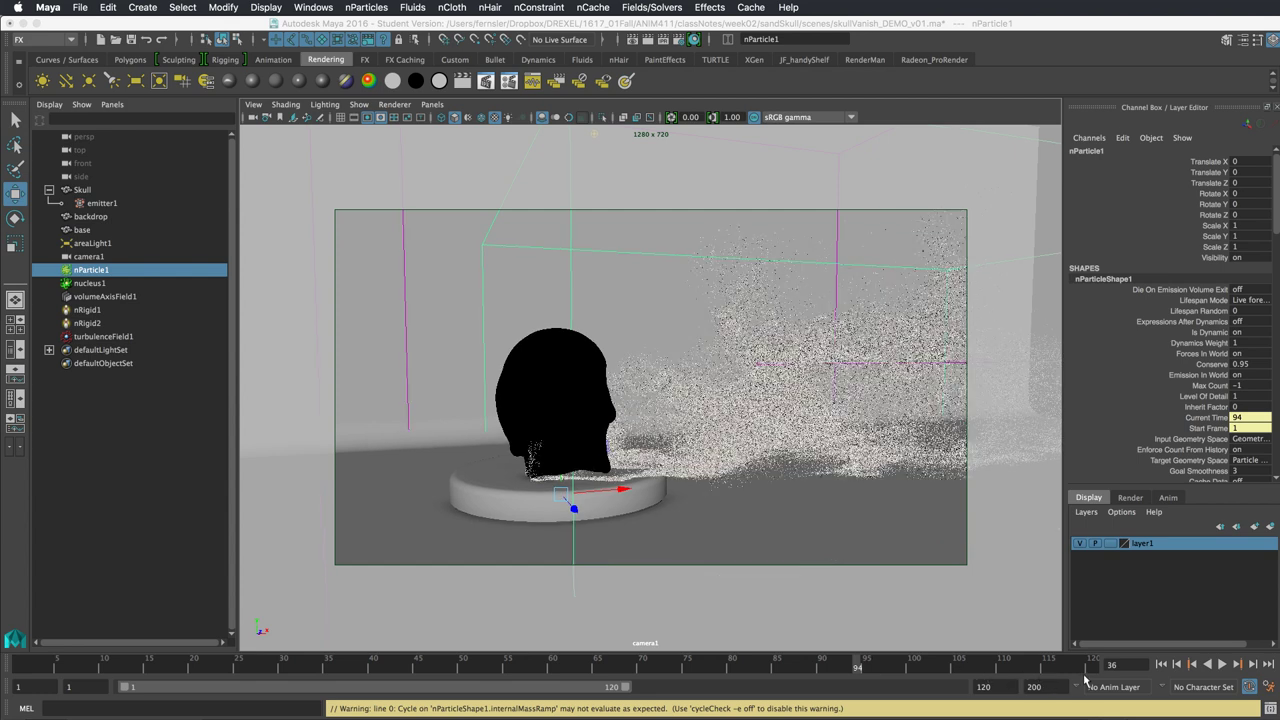
{"action": "left_click", "coordinate": [862, 662]}
{"action": "left_click", "coordinate": [870, 662]}
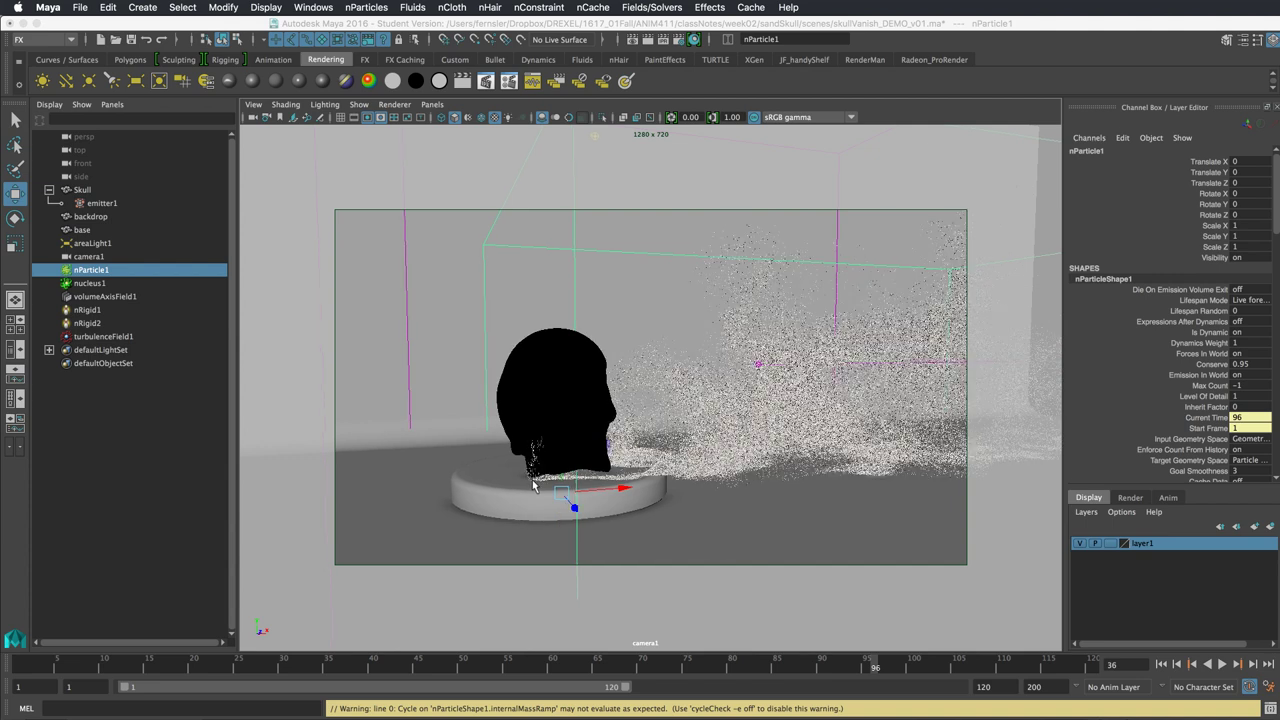
{"action": "key", "text": "alt+period"}
{"action": "key", "text": "alt+period"}
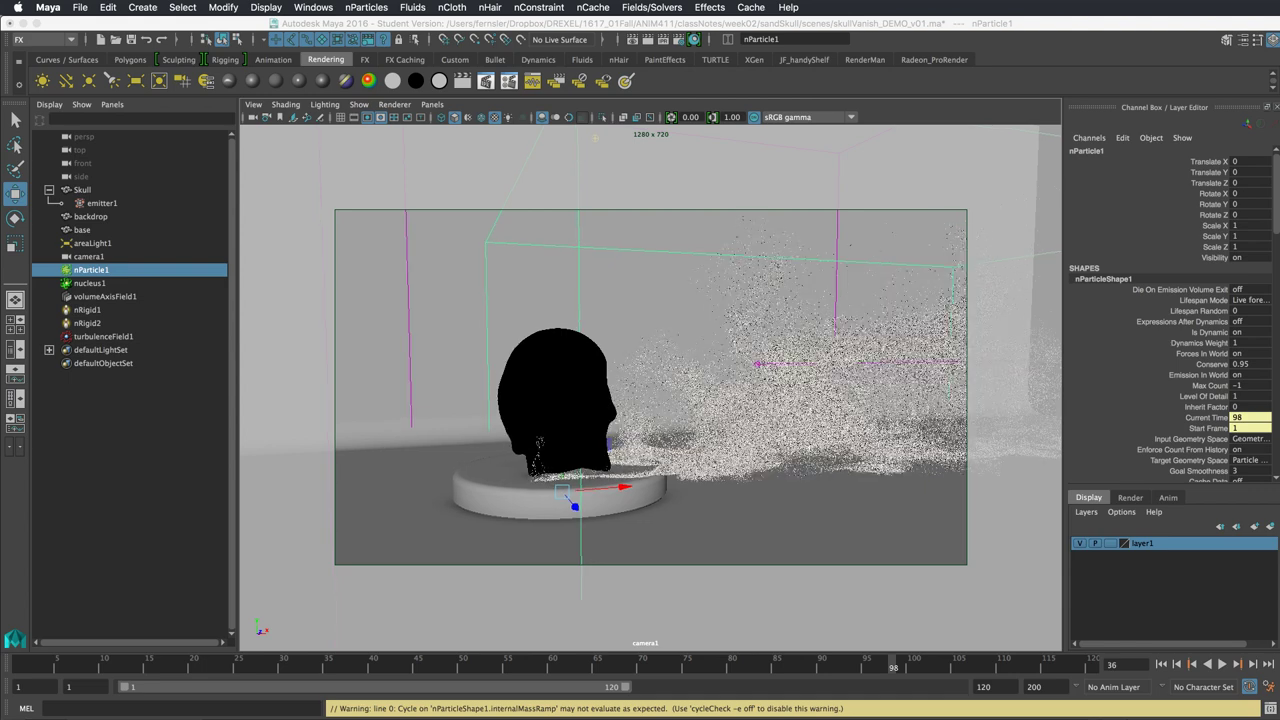
{"action": "key", "text": "alt+period"}
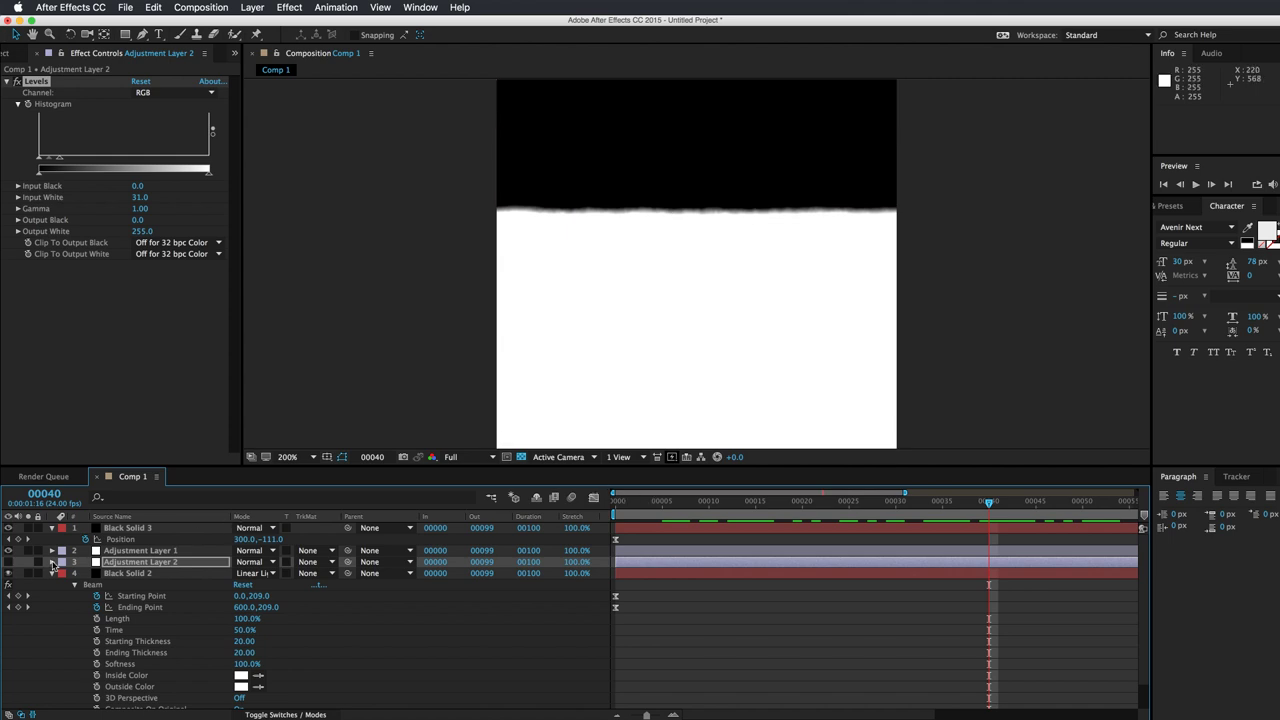
Switch to After Effects, hide Comp 1's layers above Black Solid 1, and view its noise alone at frame 9.
{"action": "left_click", "coordinate": [8, 573]}
{"action": "left_click", "coordinate": [8, 527]}
{"action": "left_click_drag", "start_coordinate": [795, 505], "coordinate": [701, 505]}
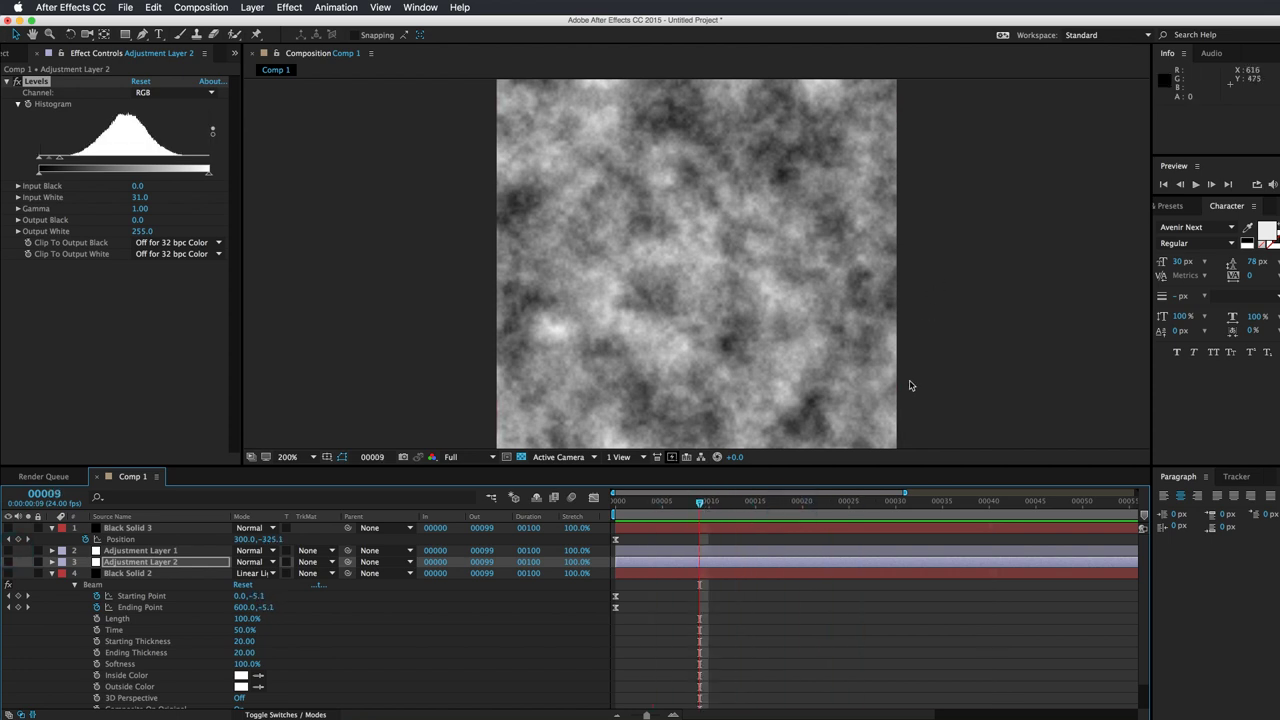
{"action": "left_click_drag", "start_coordinate": [928, 390], "coordinate": [928, 357]}
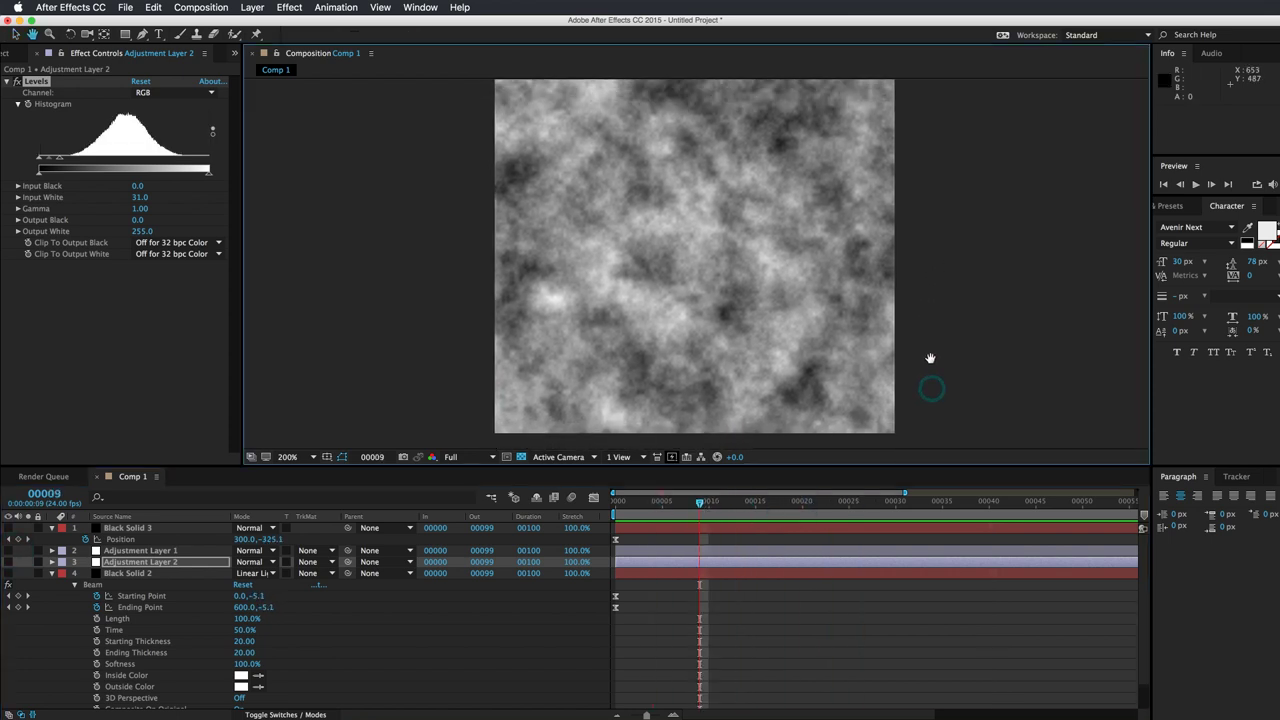
Collapse Black Solid 2's properties, show that layer on its own, and set its blending mode to Normal.
{"action": "left_click", "coordinate": [52, 573]}
{"action": "left_click", "coordinate": [8, 574]}
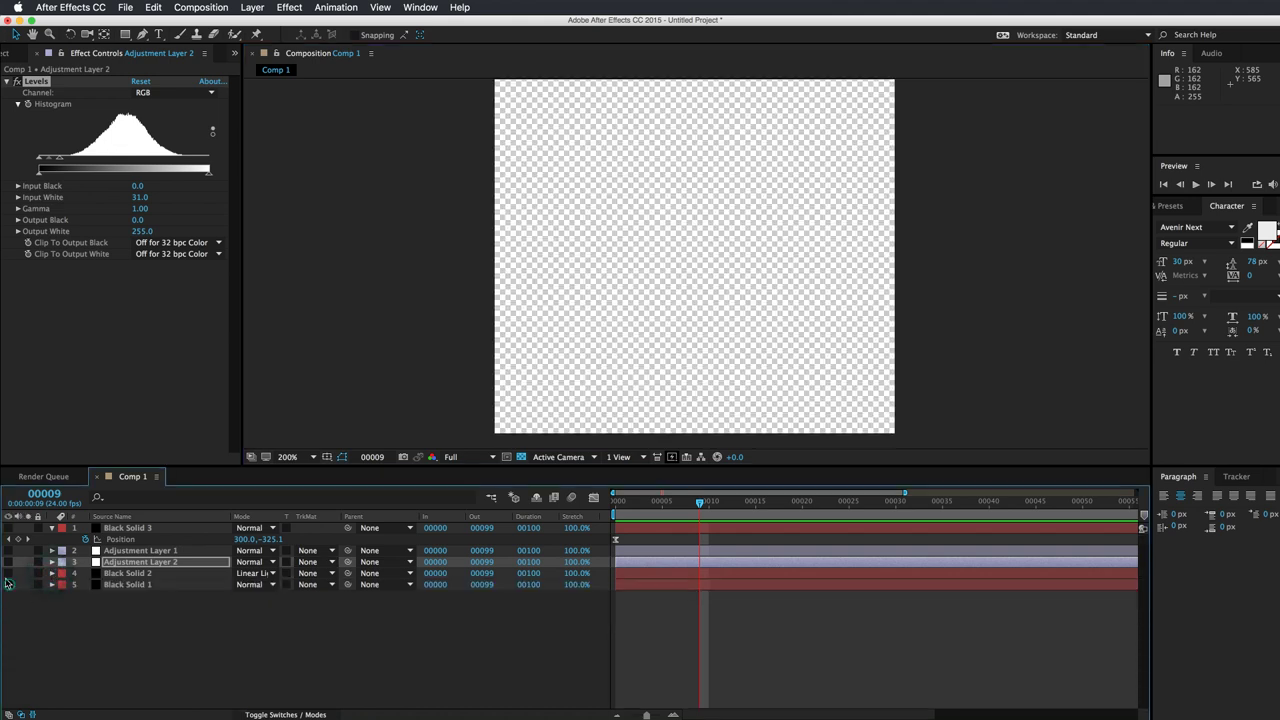
{"action": "left_click_drag", "start_coordinate": [692, 503], "coordinate": [727, 508]}
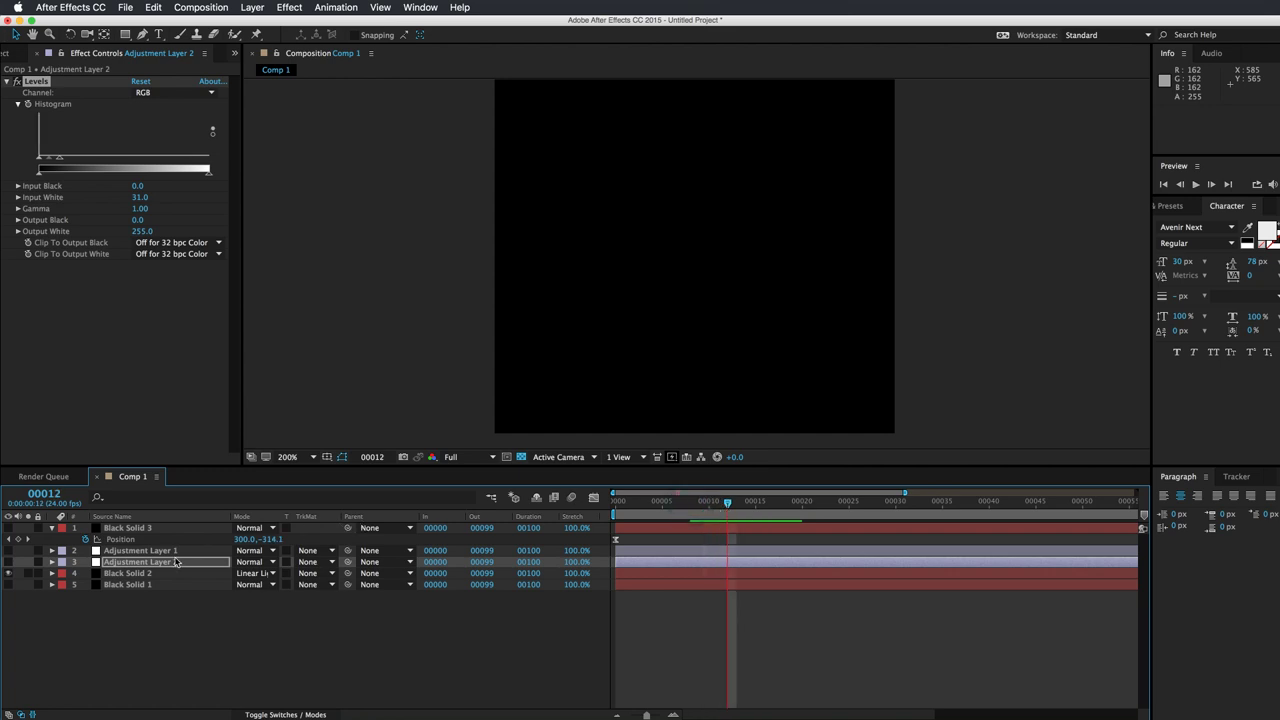
{"action": "left_click", "coordinate": [255, 562]}
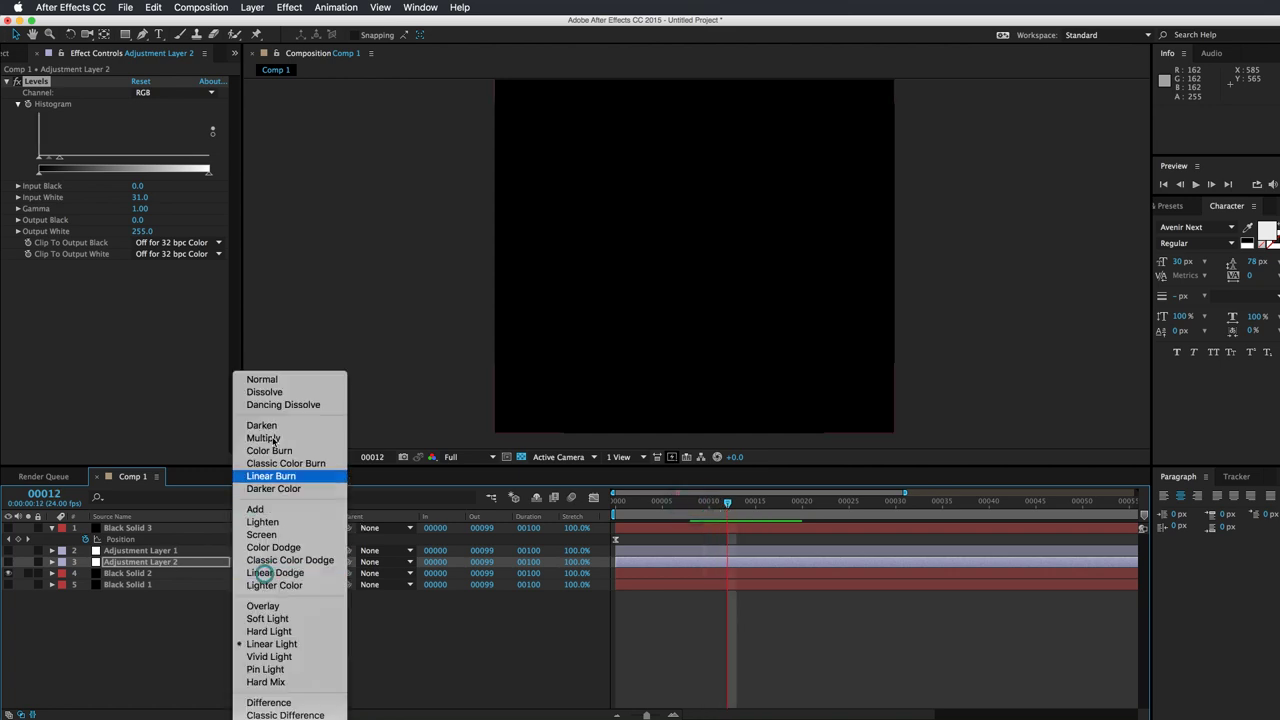
{"action": "left_click", "coordinate": [279, 381]}
{"action": "left_click", "coordinate": [660, 573]}
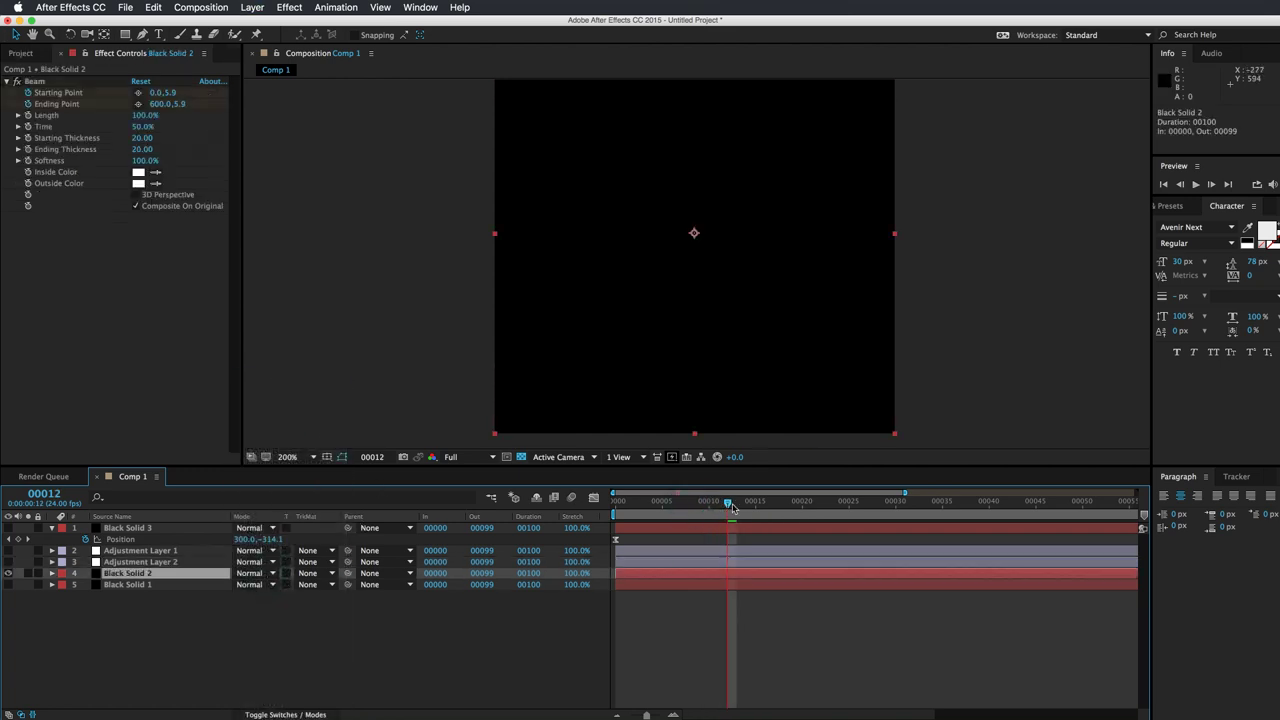
Enlarge the composition view and scrub between frames 34, 24 and 16 to examine the beam's downward sweep.
{"action": "left_click_drag", "start_coordinate": [744, 512], "coordinate": [934, 511]}
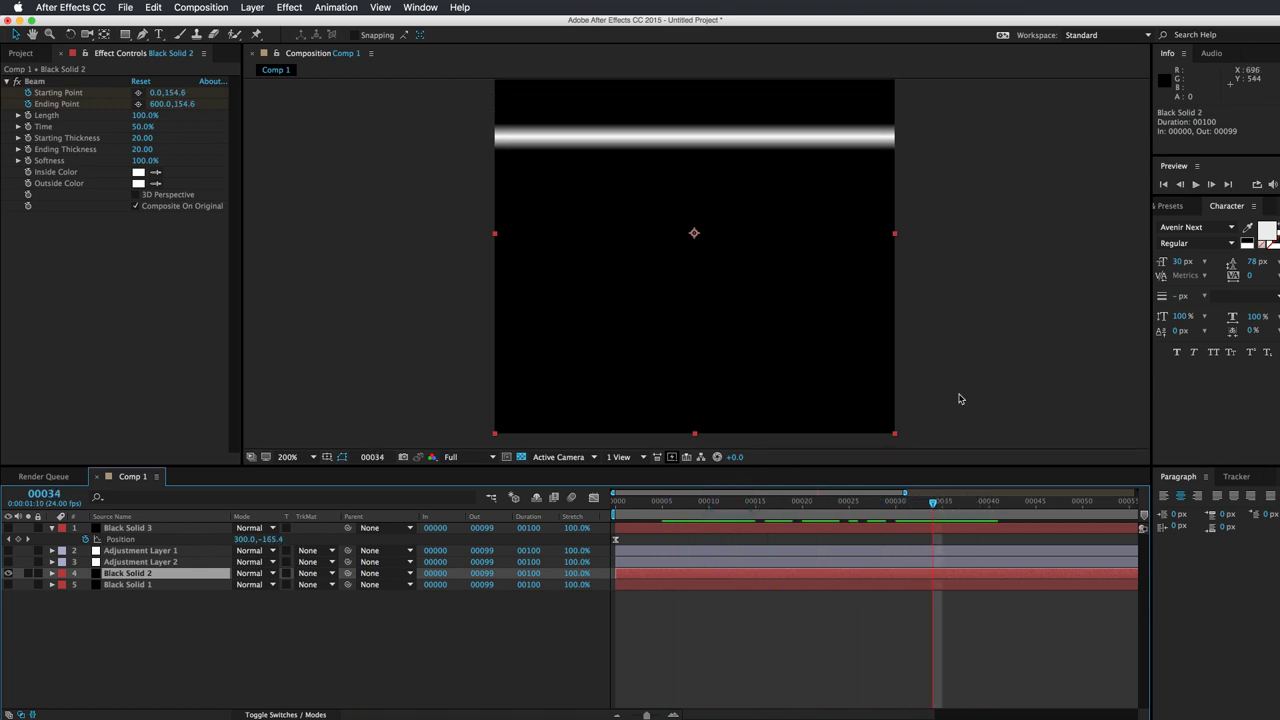
{"action": "scroll", "coordinate": [970, 410], "scroll_direction": "up", "scroll_amount": 2}
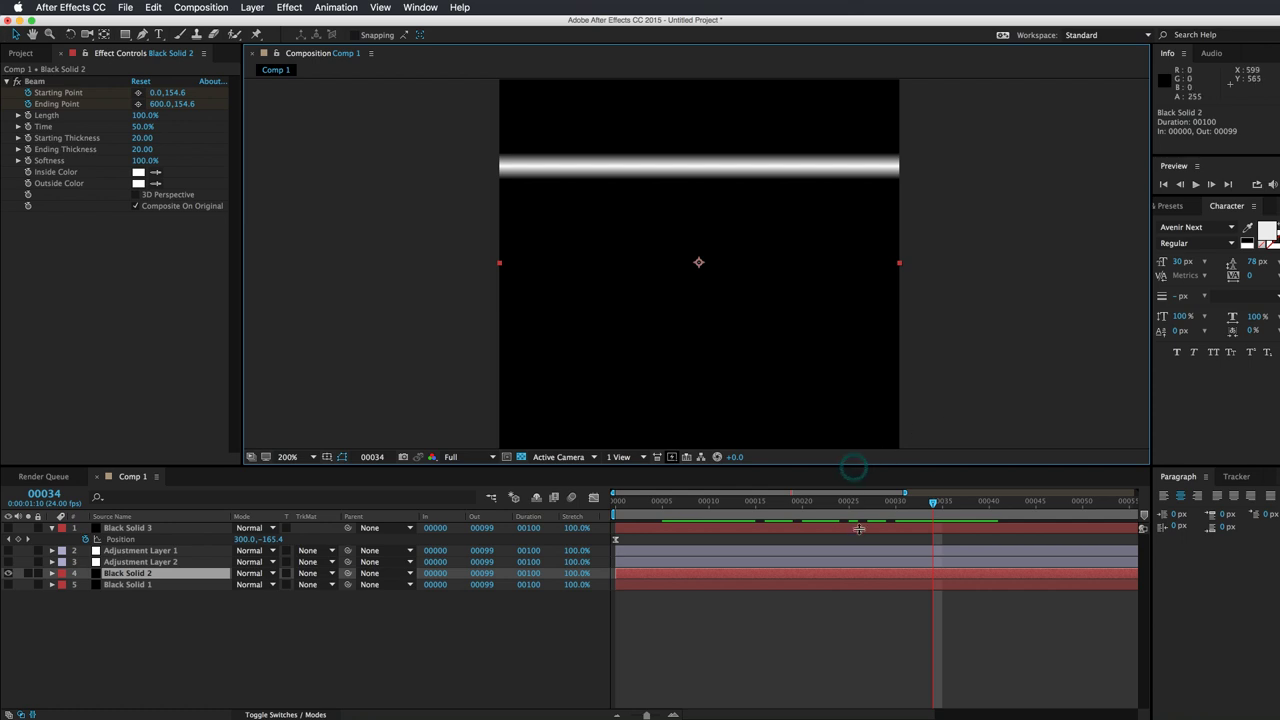
{"action": "left_click_drag", "start_coordinate": [845, 466], "coordinate": [843, 524]}
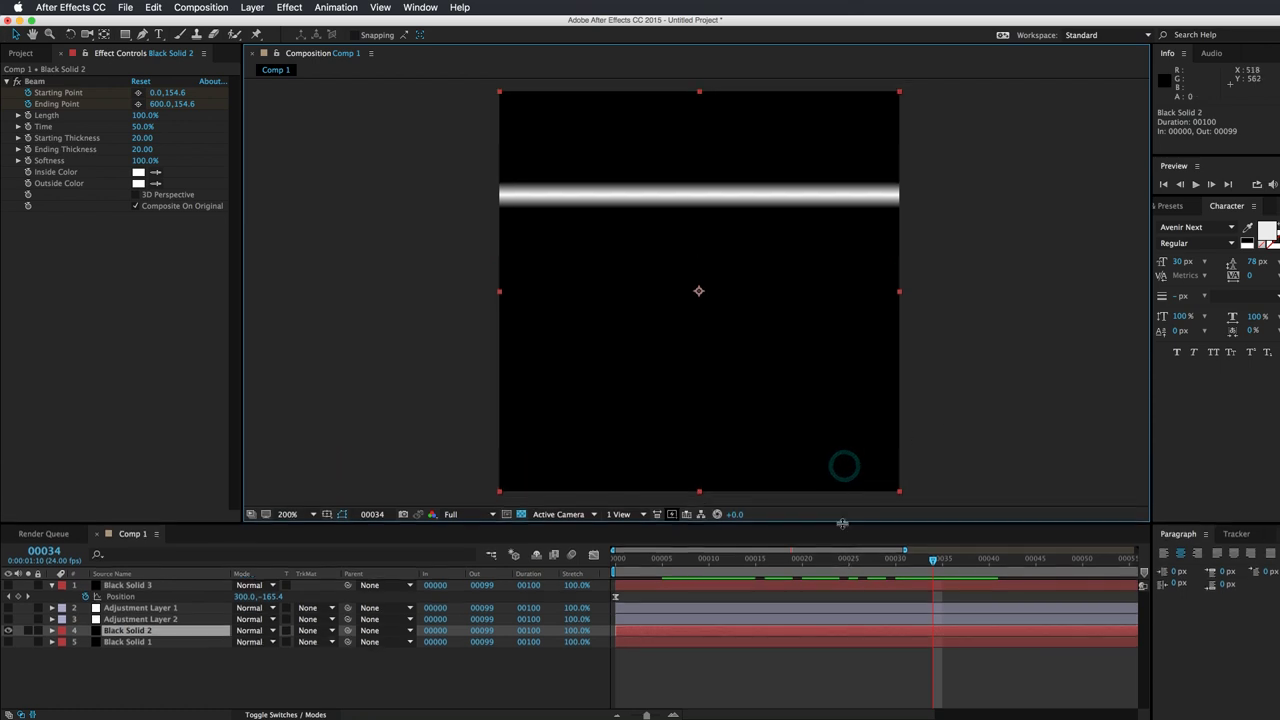
{"action": "left_click", "coordinate": [877, 558]}
{"action": "left_click_drag", "start_coordinate": [831, 568], "coordinate": [839, 566]}
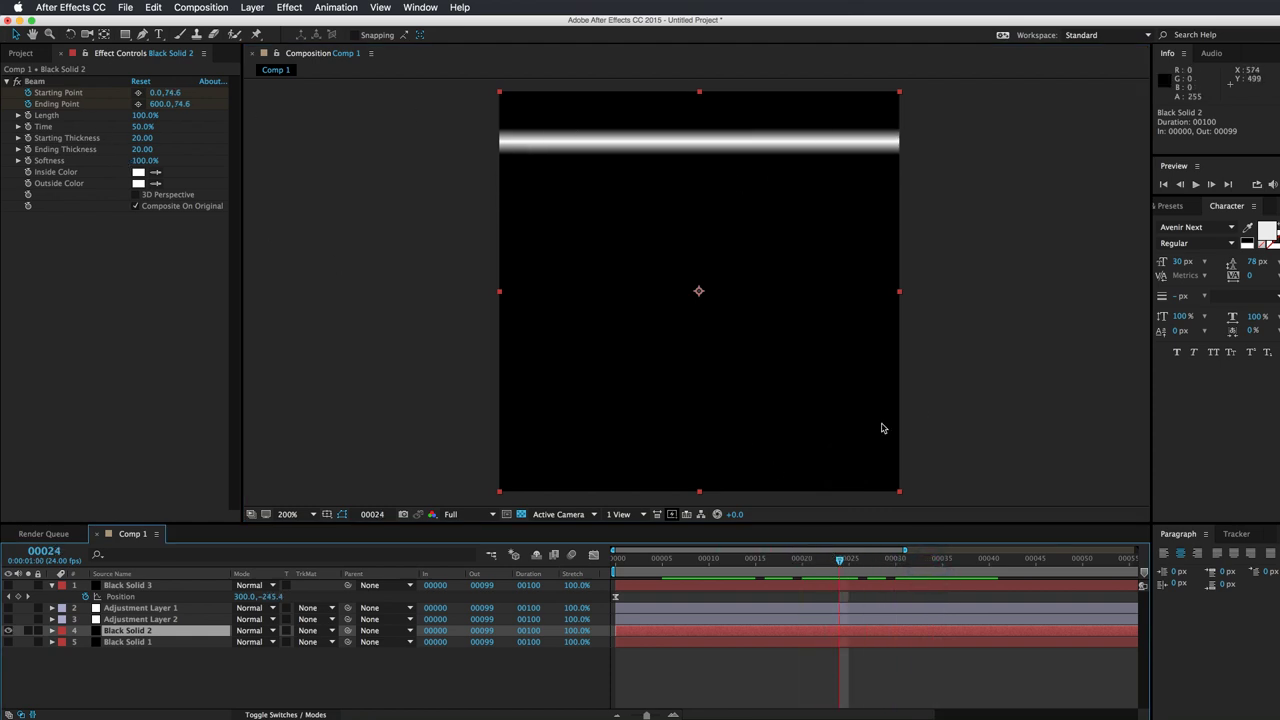
{"action": "left_click_drag", "start_coordinate": [836, 562], "coordinate": [765, 566]}
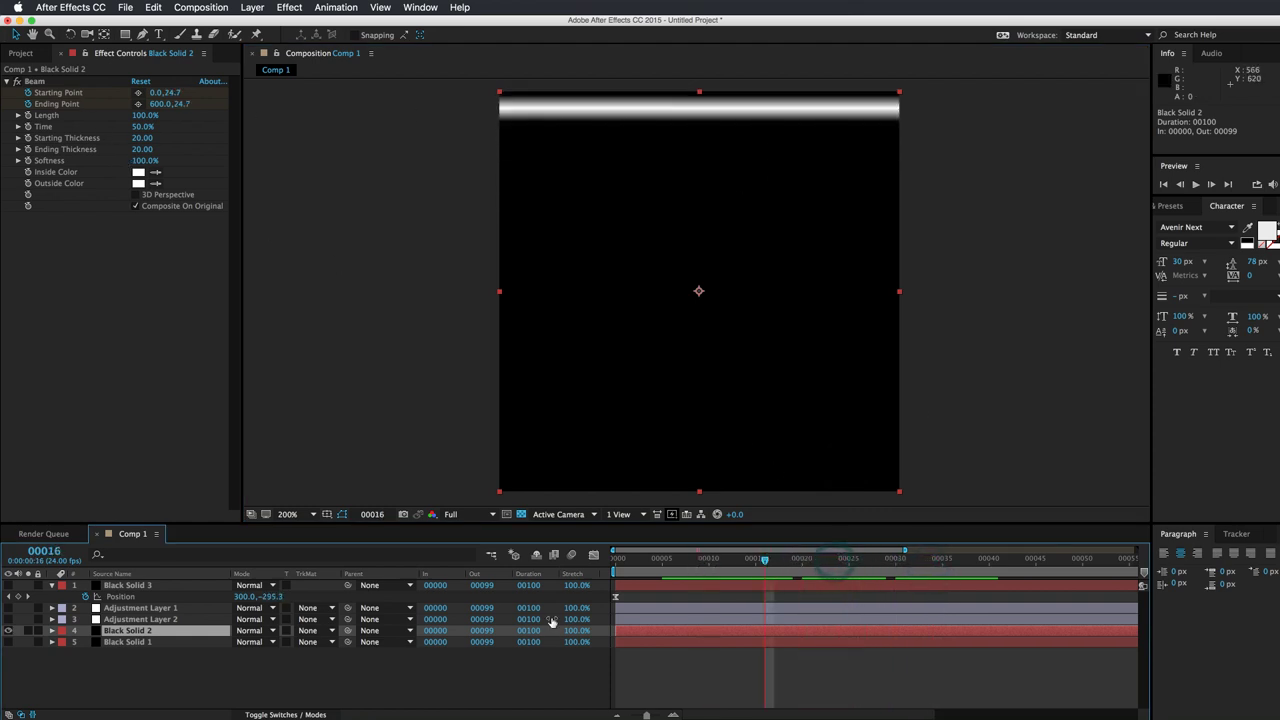
Show Black Solid 1 again and set Black Solid 2's blending mode to Linear Light.
{"action": "left_click", "coordinate": [8, 641]}
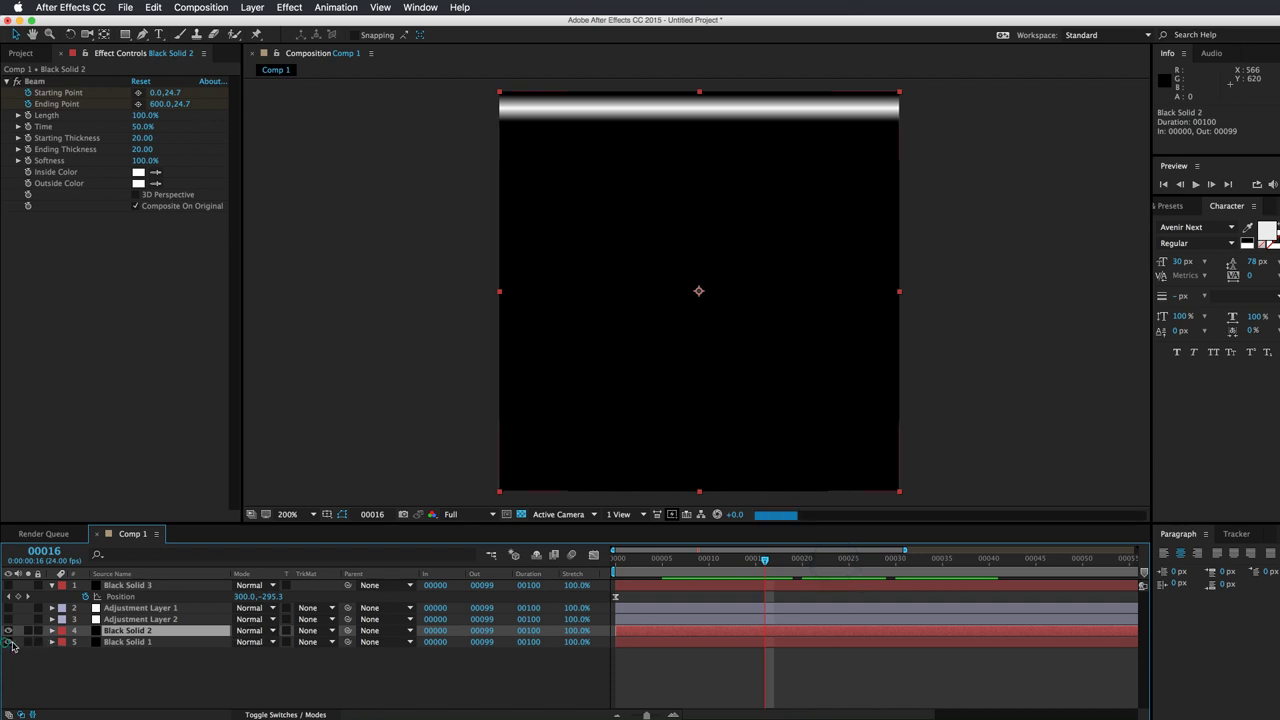
{"action": "left_click", "coordinate": [8, 631]}
{"action": "left_click", "coordinate": [8, 631]}
{"action": "left_click", "coordinate": [258, 631]}
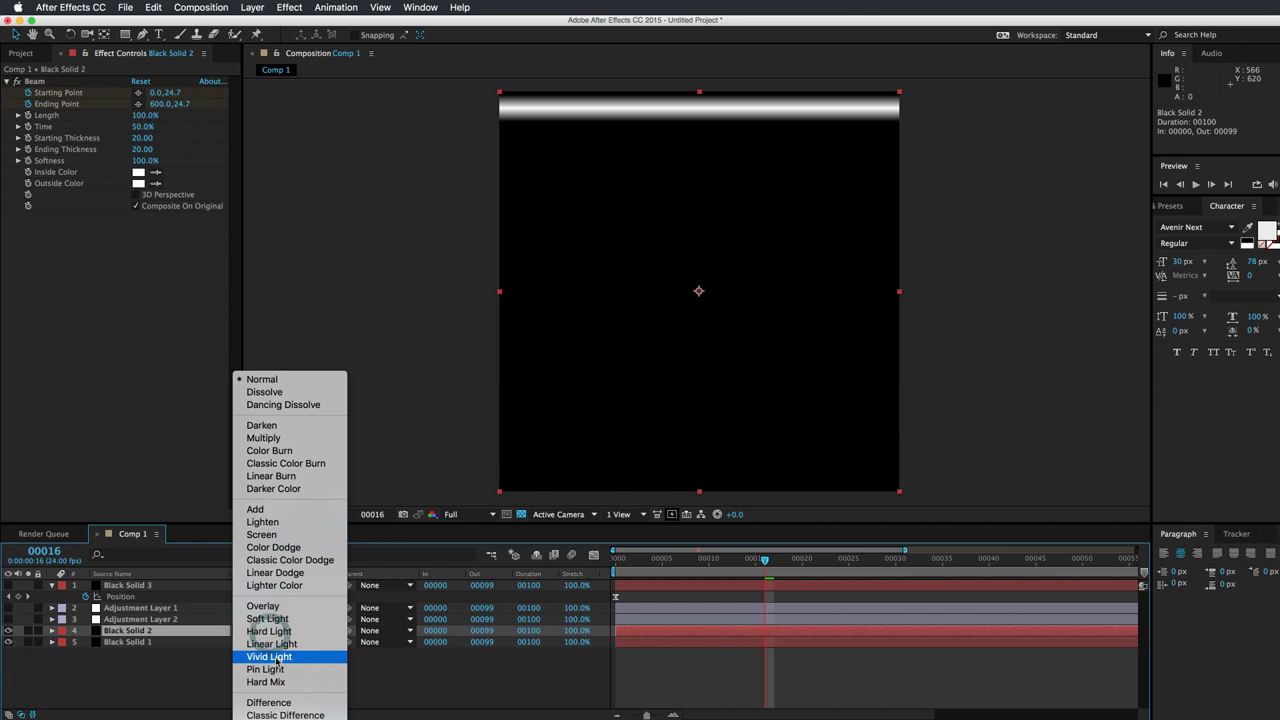
{"action": "left_click", "coordinate": [273, 645]}
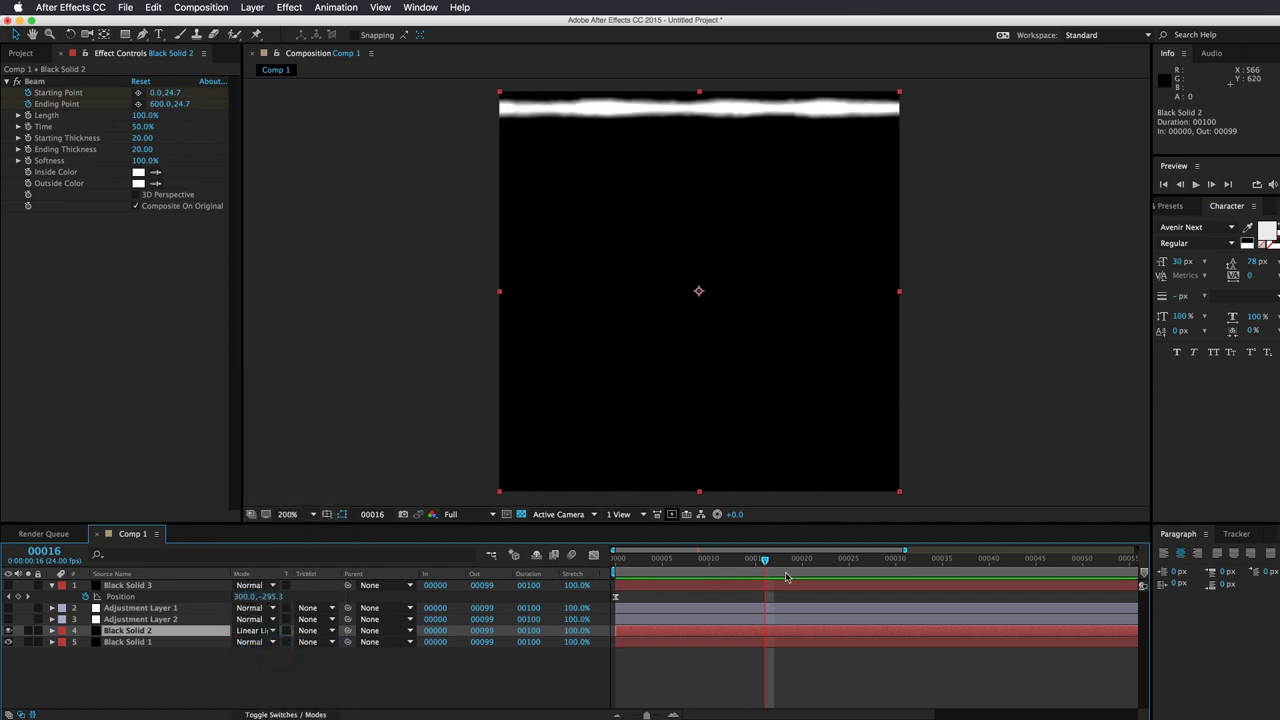
Scrub the noisy beam to frame 39, show Adjustment Layer 1 and Black Solid 3 again, and check the wipe at frame 37.
{"action": "left_click_drag", "start_coordinate": [772, 561], "coordinate": [980, 562]}
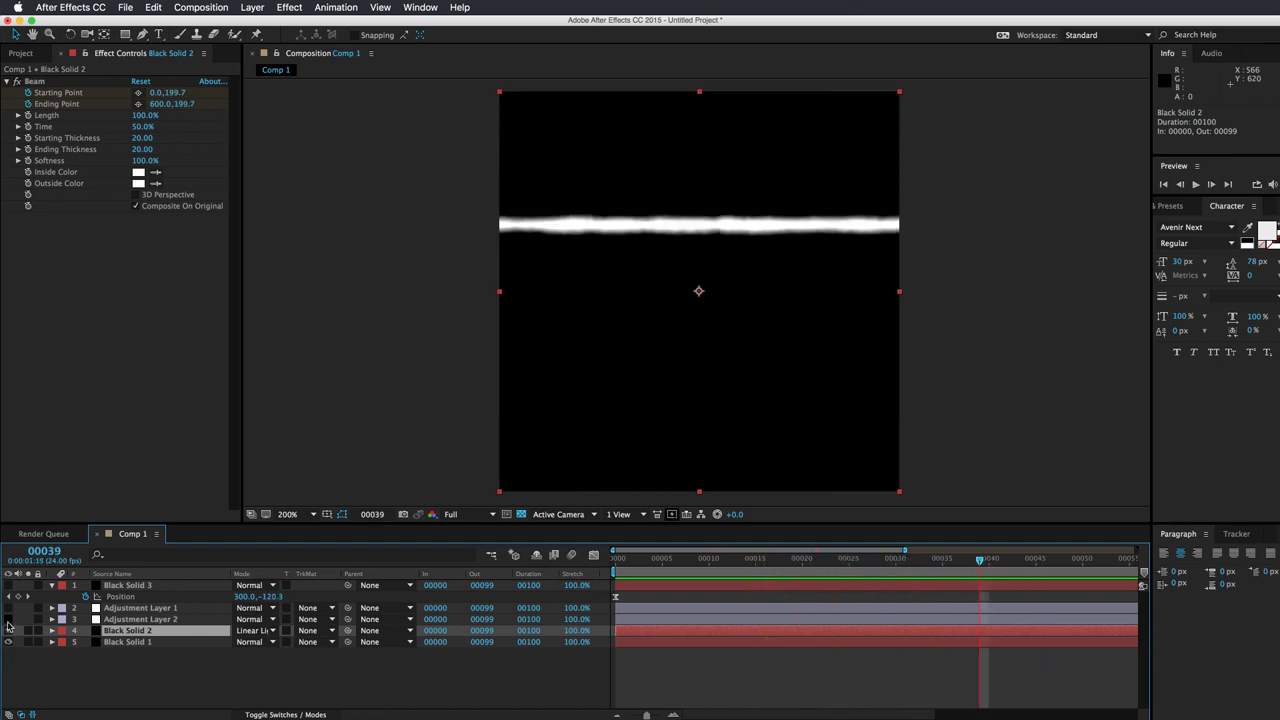
{"action": "left_click", "coordinate": [8, 619]}
{"action": "left_click", "coordinate": [8, 619]}
{"action": "left_click", "coordinate": [8, 608]}
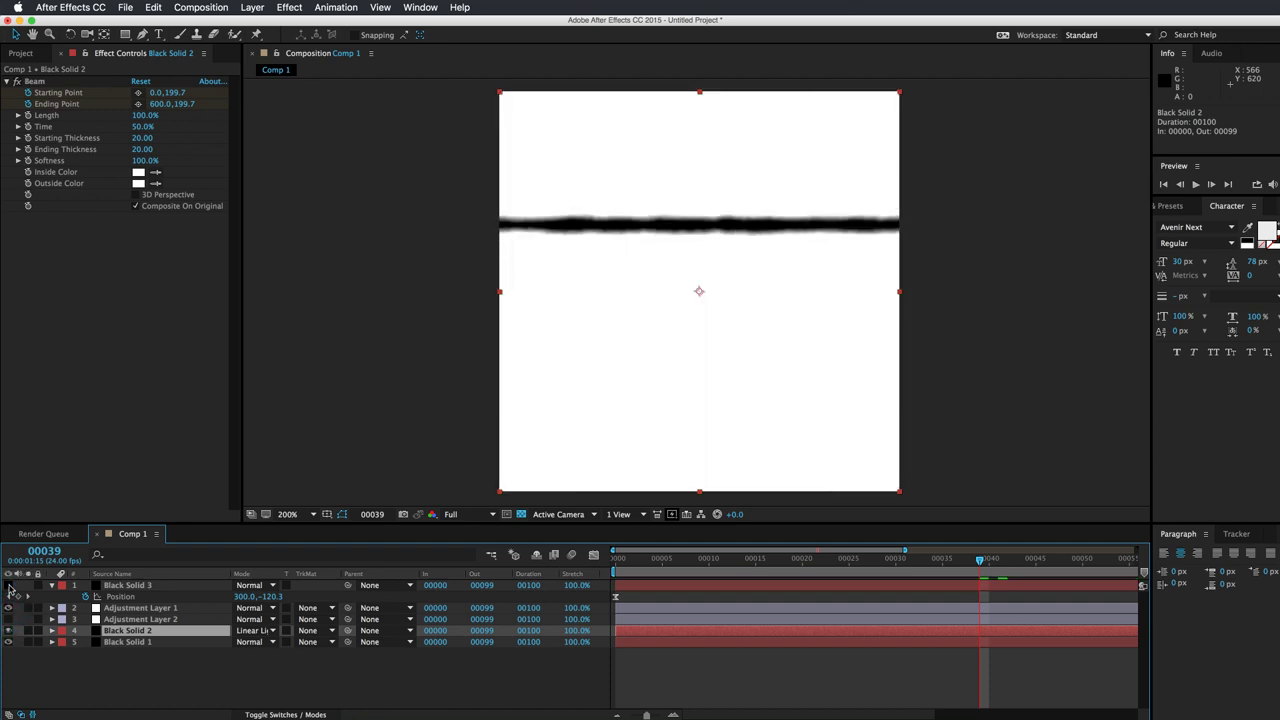
{"action": "left_click", "coordinate": [8, 585]}
{"action": "mouse_move", "coordinate": [982, 561]}
{"action": "left_mouse_down"}
{"action": "mouse_move", "coordinate": [1124, 561]}
{"action": "mouse_move", "coordinate": [717, 560]}
{"action": "mouse_move", "coordinate": [961, 560]}
{"action": "left_mouse_up"}
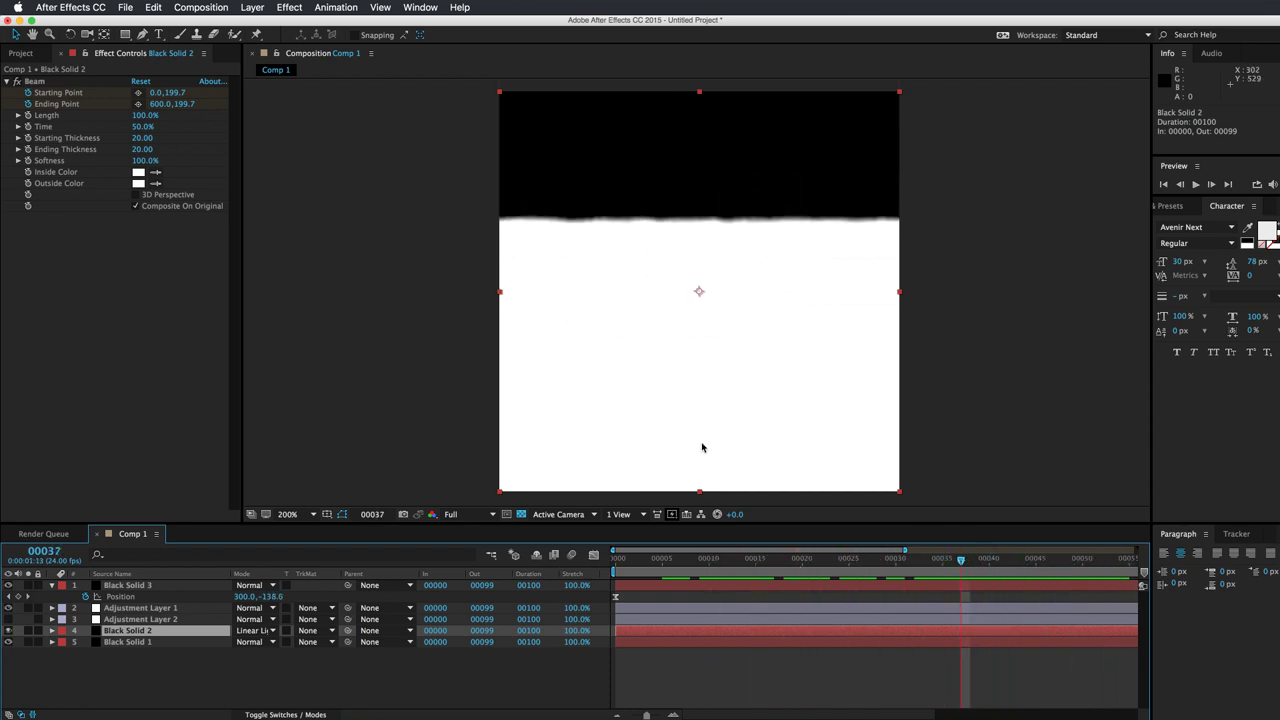
Switch back to Maya, where the particle cache is being written.
{"action": "key", "text": "super+Tab"}
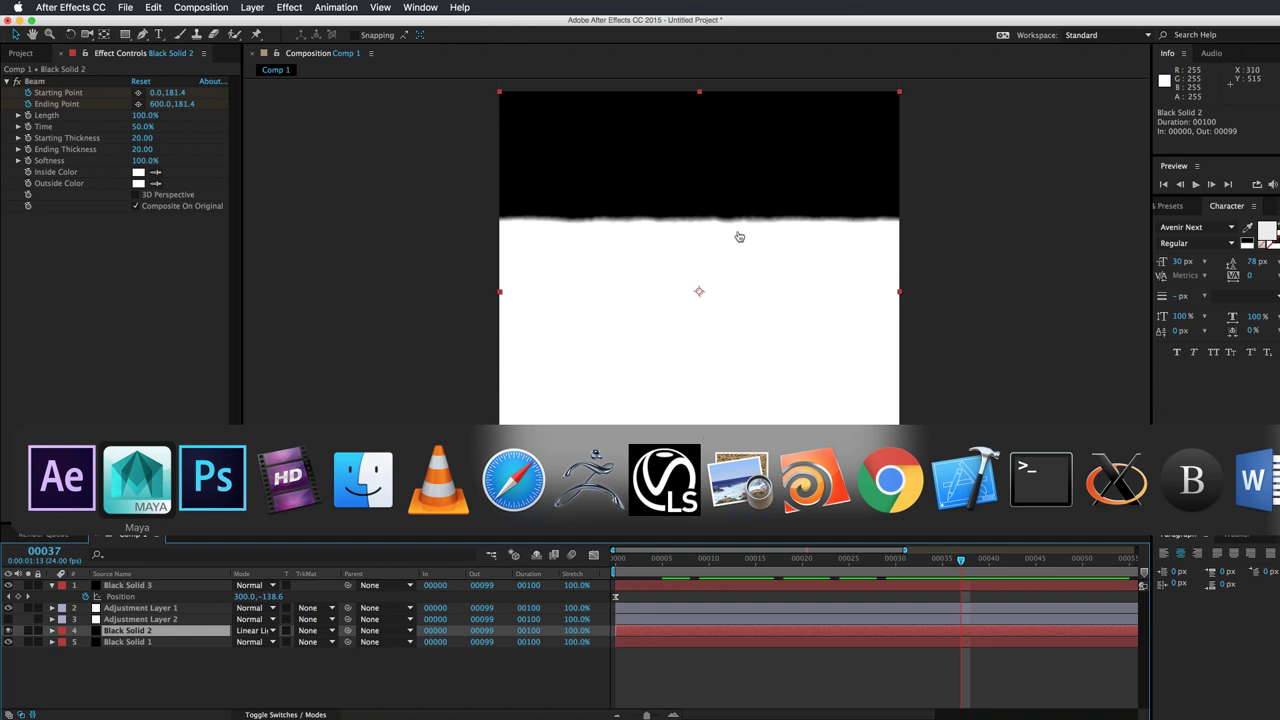
{"action": "key", "text": "super+Tab"}
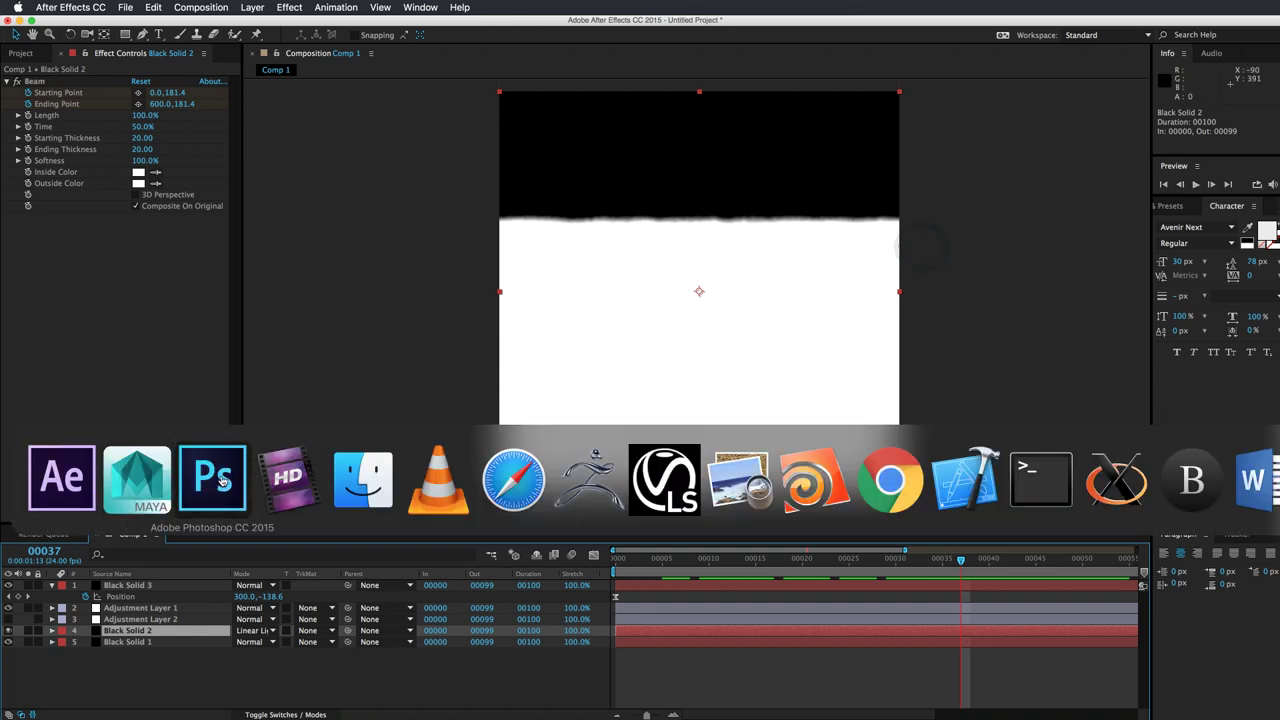
{"action": "key", "text": "Escape"}
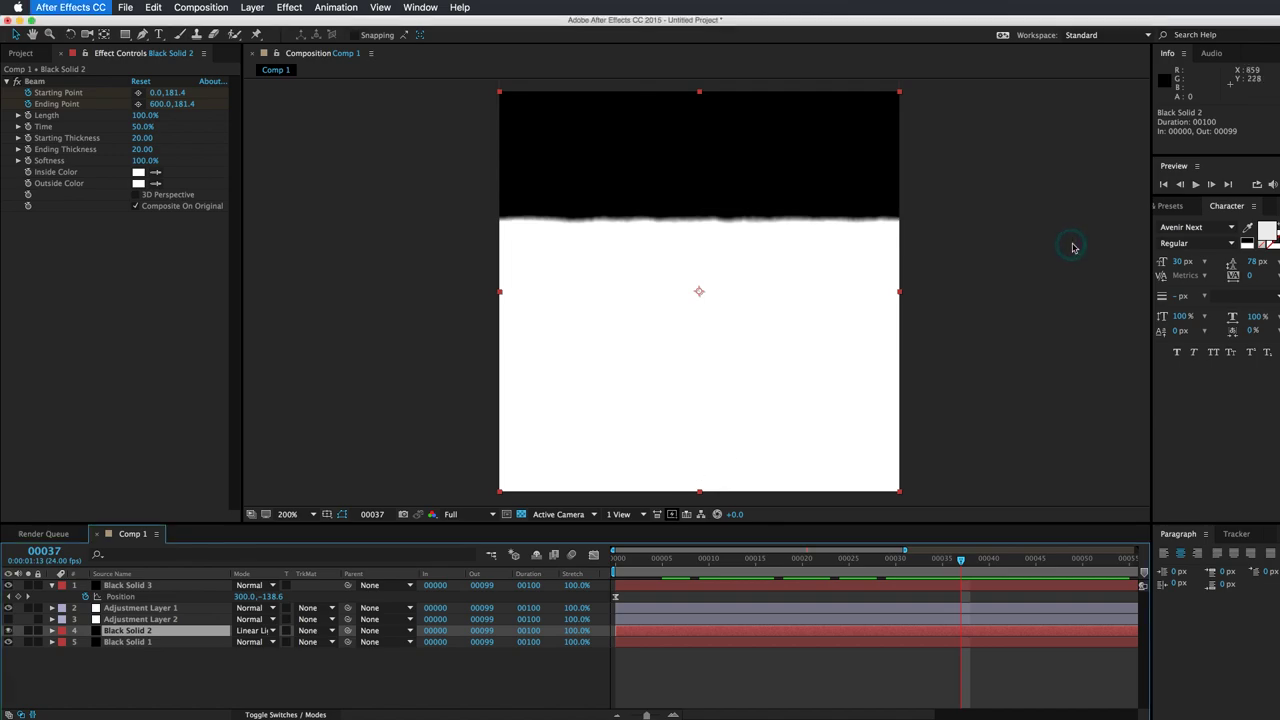
{"action": "key", "text": "super+Tab"}
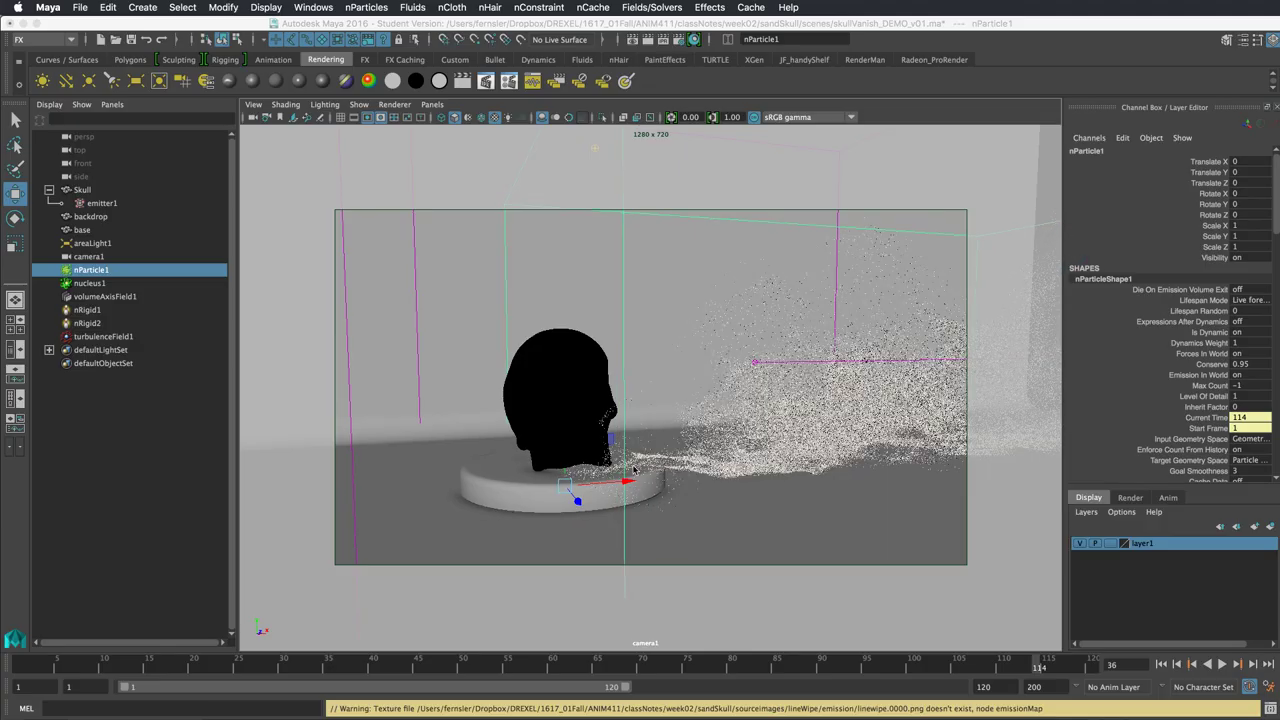
{"action": "key", "text": "alt+period"}
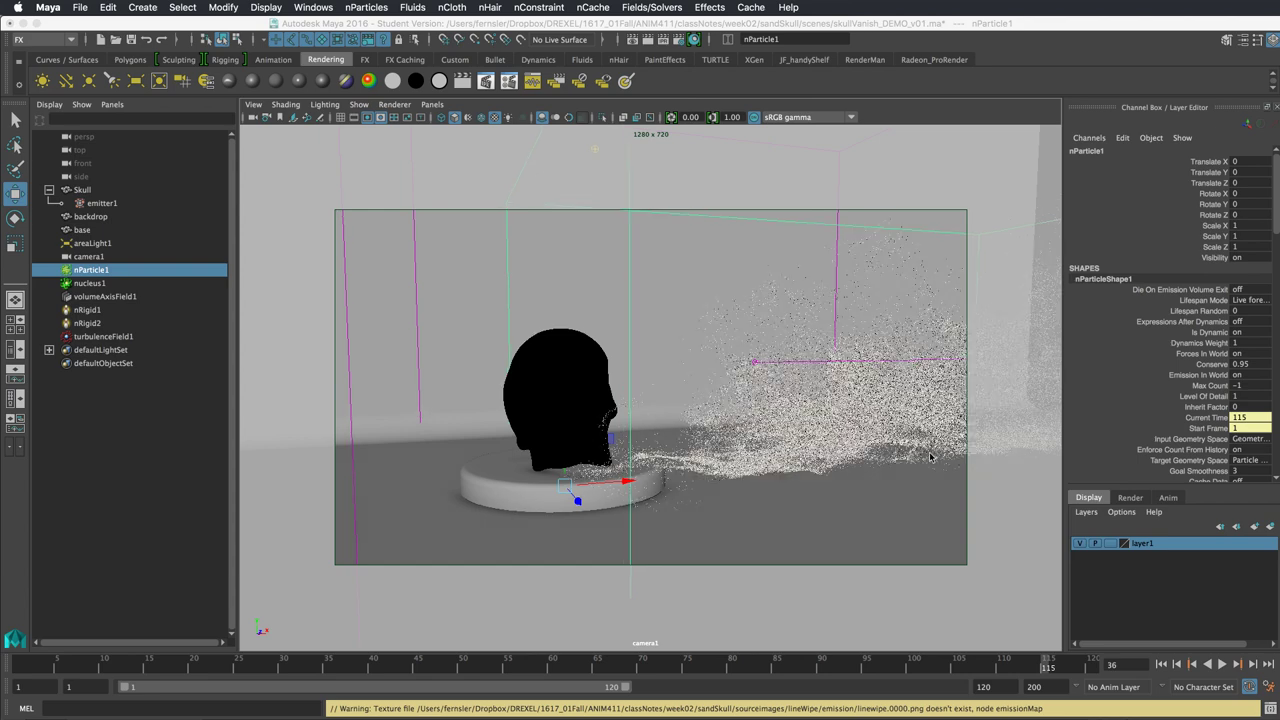
{"action": "key", "text": "alt+period"}
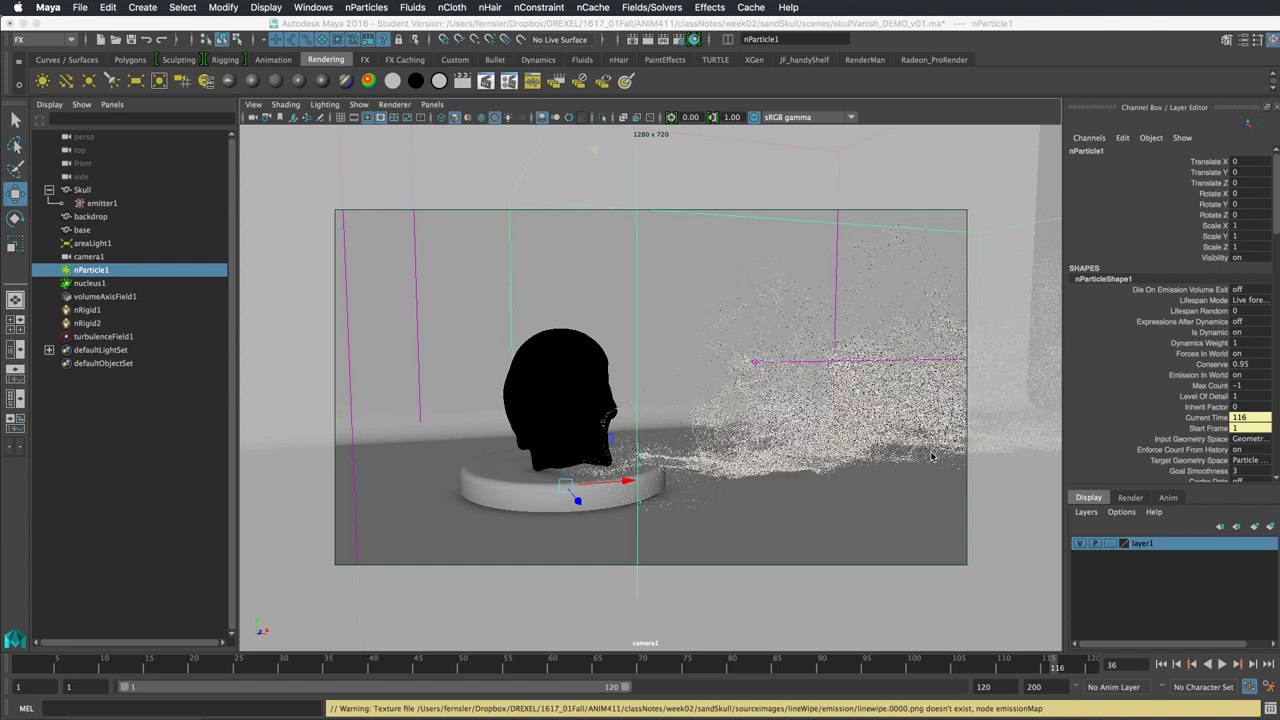
{"action": "key", "text": "alt+period"}
{"action": "key", "text": "alt+period"}
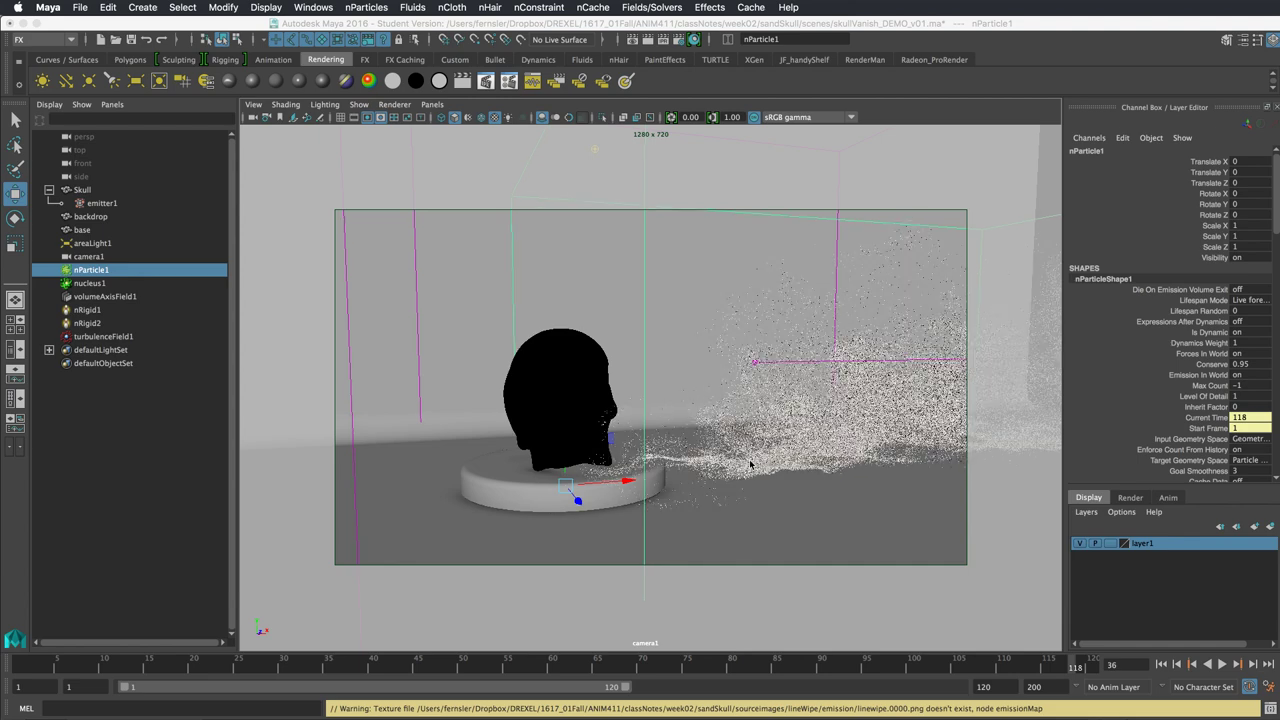
{"action": "key", "text": "alt+period"}
{"action": "left_click", "coordinate": [1092, 677]}
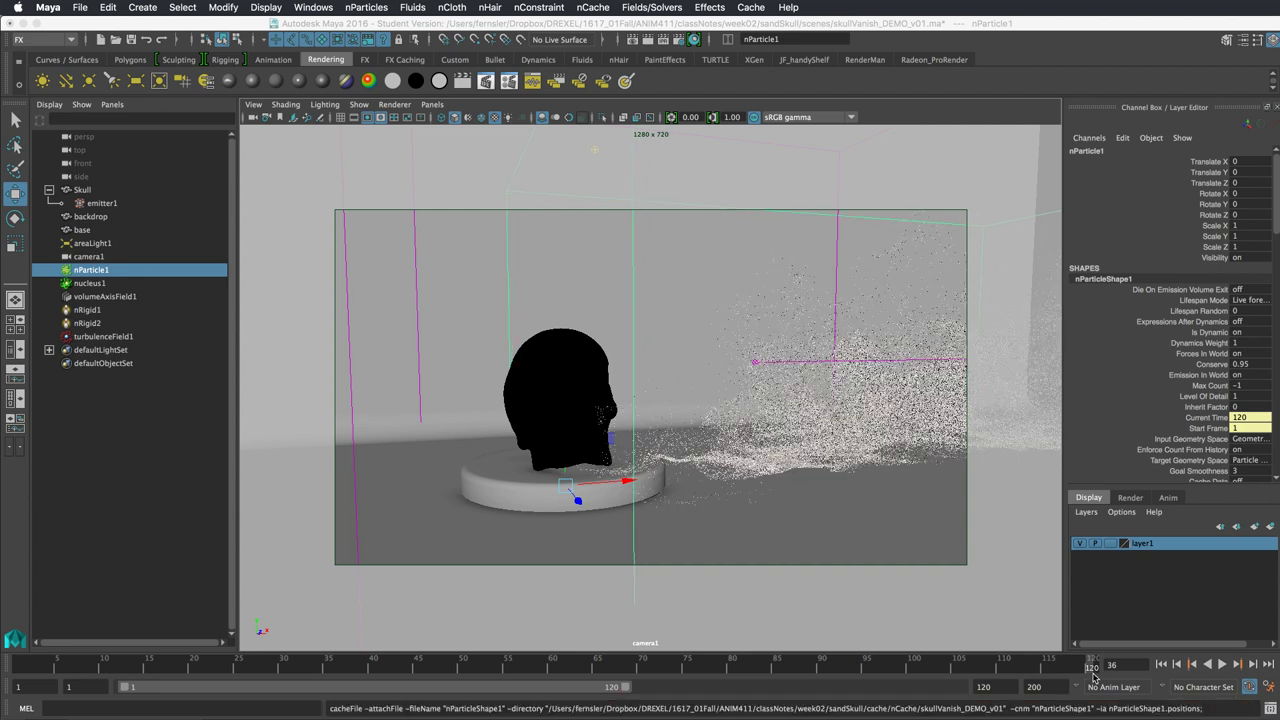
Select the cached particles, check their total count in the Attribute Editor, and close the editor.
{"action": "left_click", "coordinate": [776, 432]}
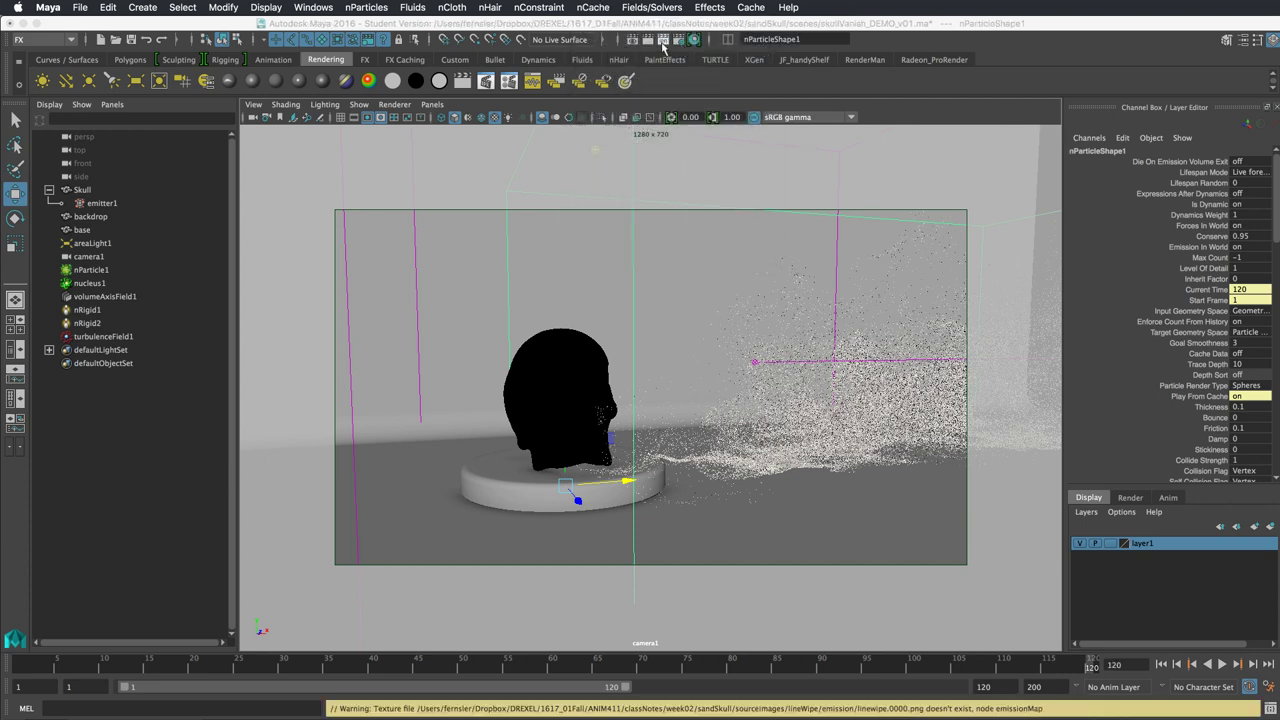
{"action": "key", "text": "ctrl+a"}
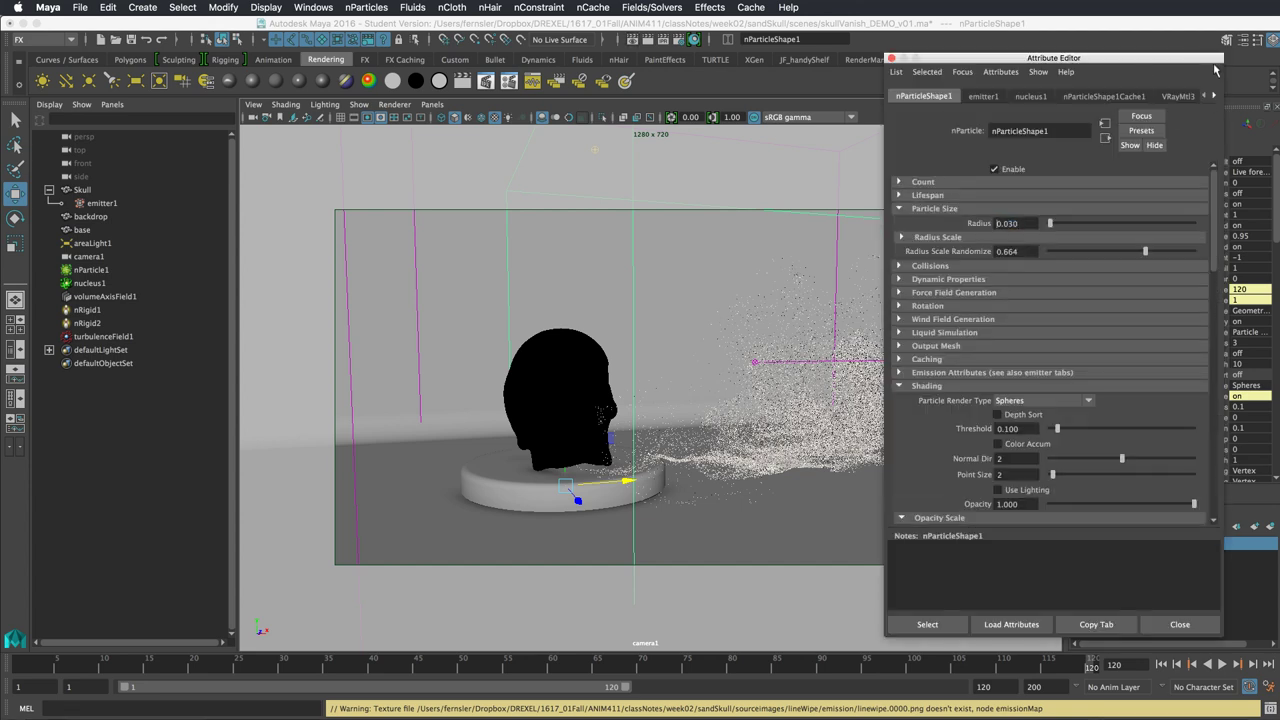
{"action": "left_click_drag", "start_coordinate": [1155, 63], "coordinate": [1087, 63]}
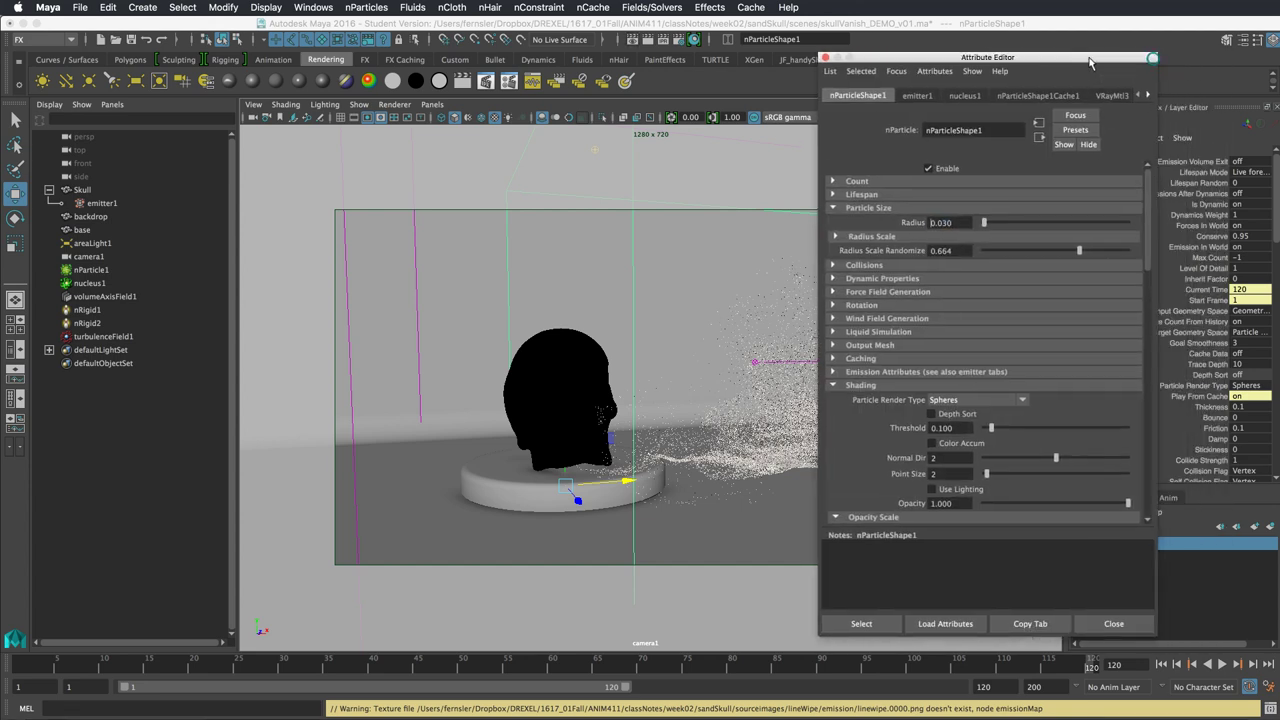
{"action": "left_click", "coordinate": [831, 183]}
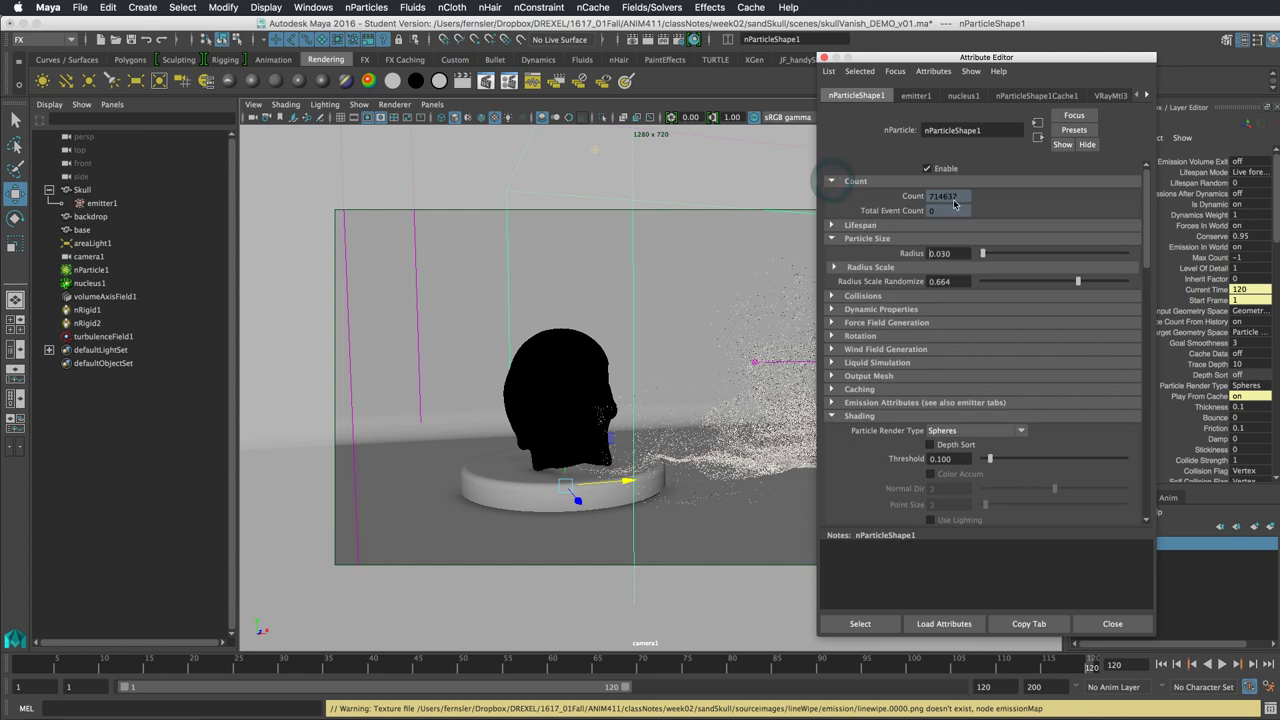
{"action": "left_click", "coordinate": [824, 58]}
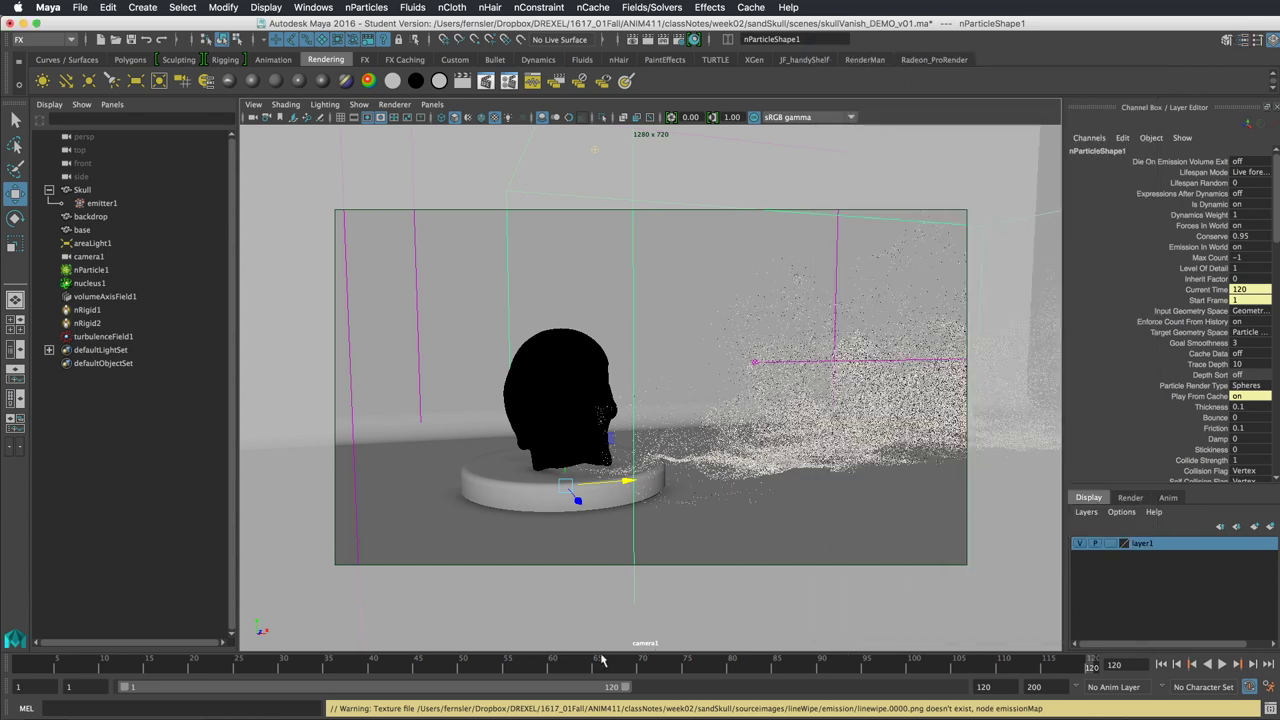
Inspect the cached simulation at frames 76 and 89, and settle on frame 62.
{"action": "left_click", "coordinate": [697, 665]}
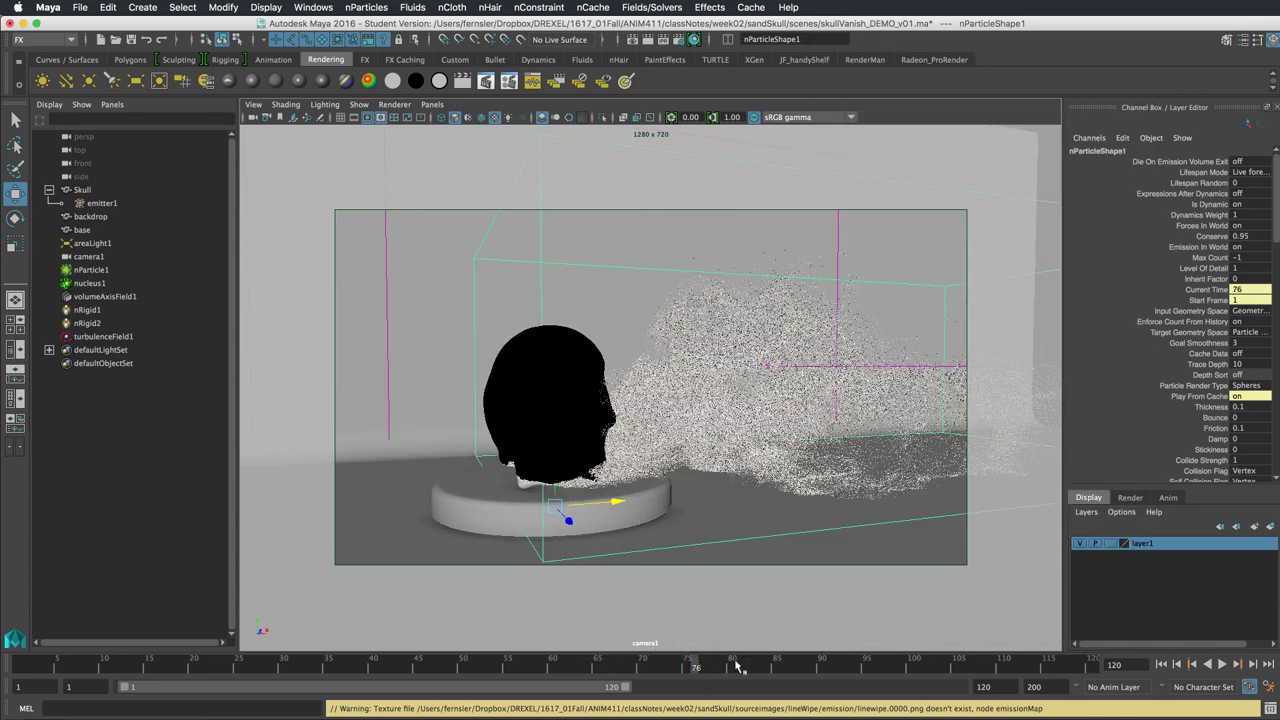
{"action": "left_click", "coordinate": [816, 666]}
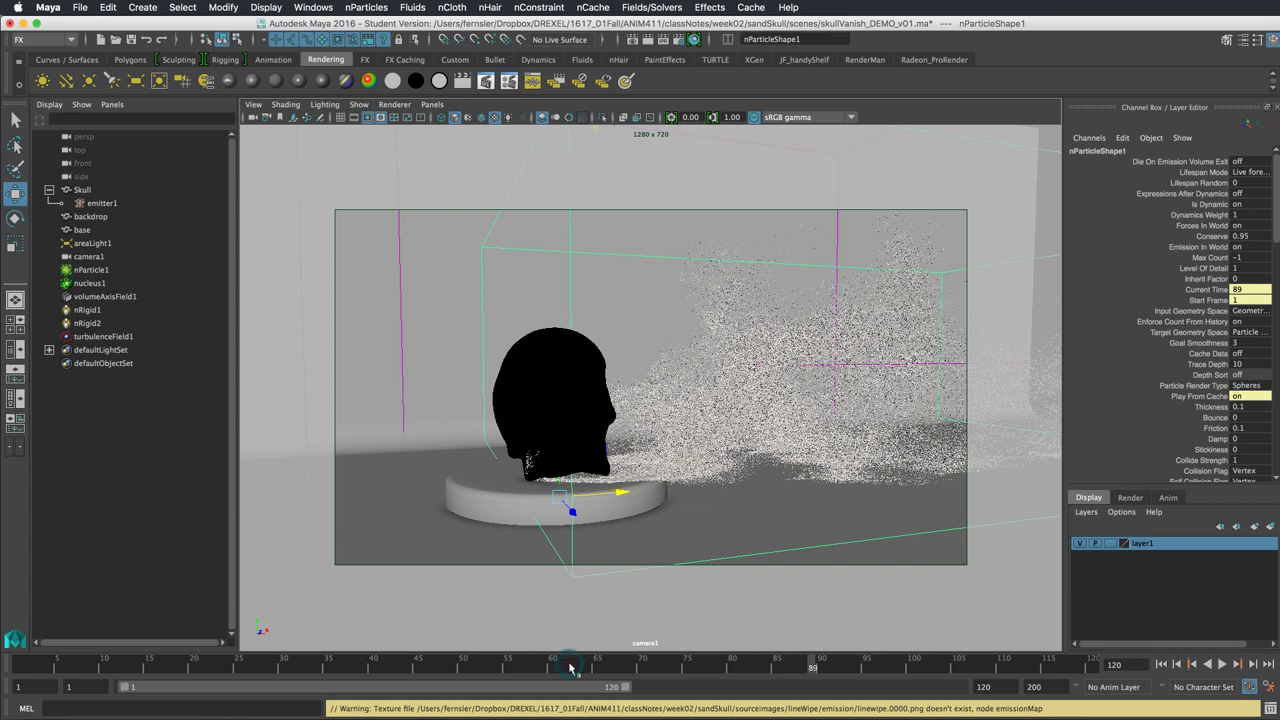
{"action": "left_click", "coordinate": [570, 666]}
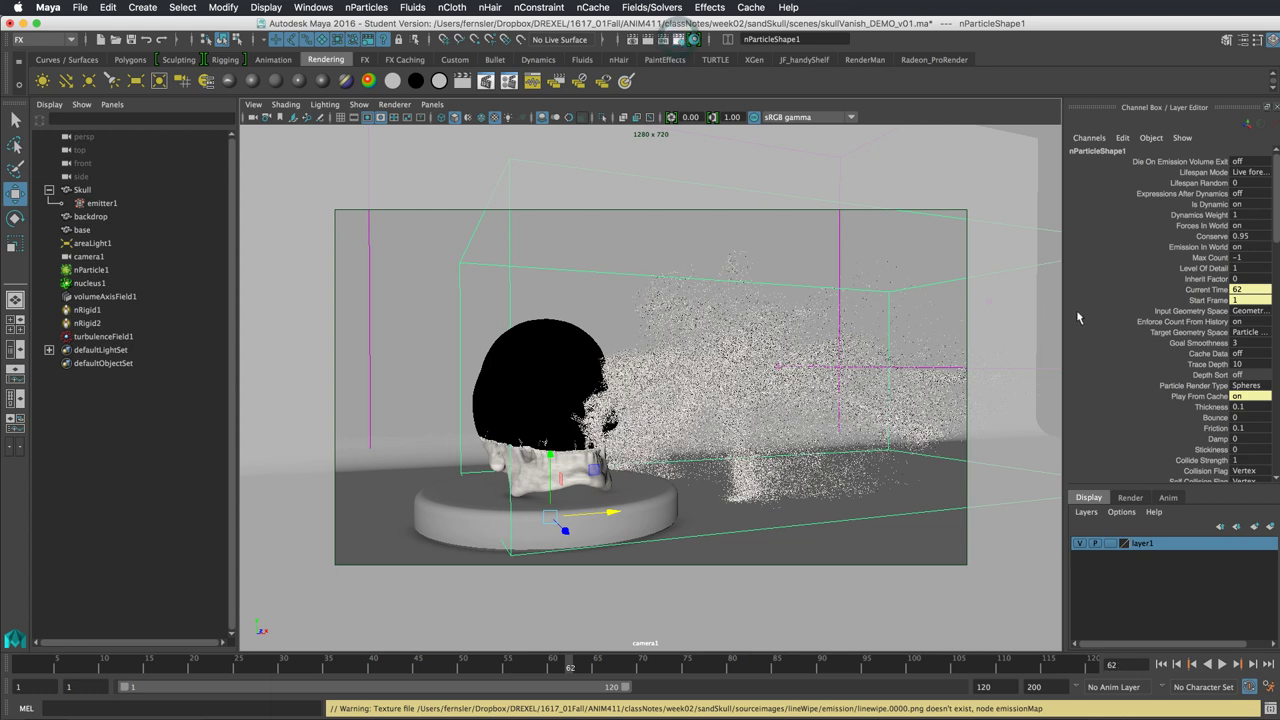
Turn on global illumination in the V-Ray GI render settings.
{"action": "left_click", "coordinate": [954, 126]}
{"action": "left_click", "coordinate": [953, 157]}
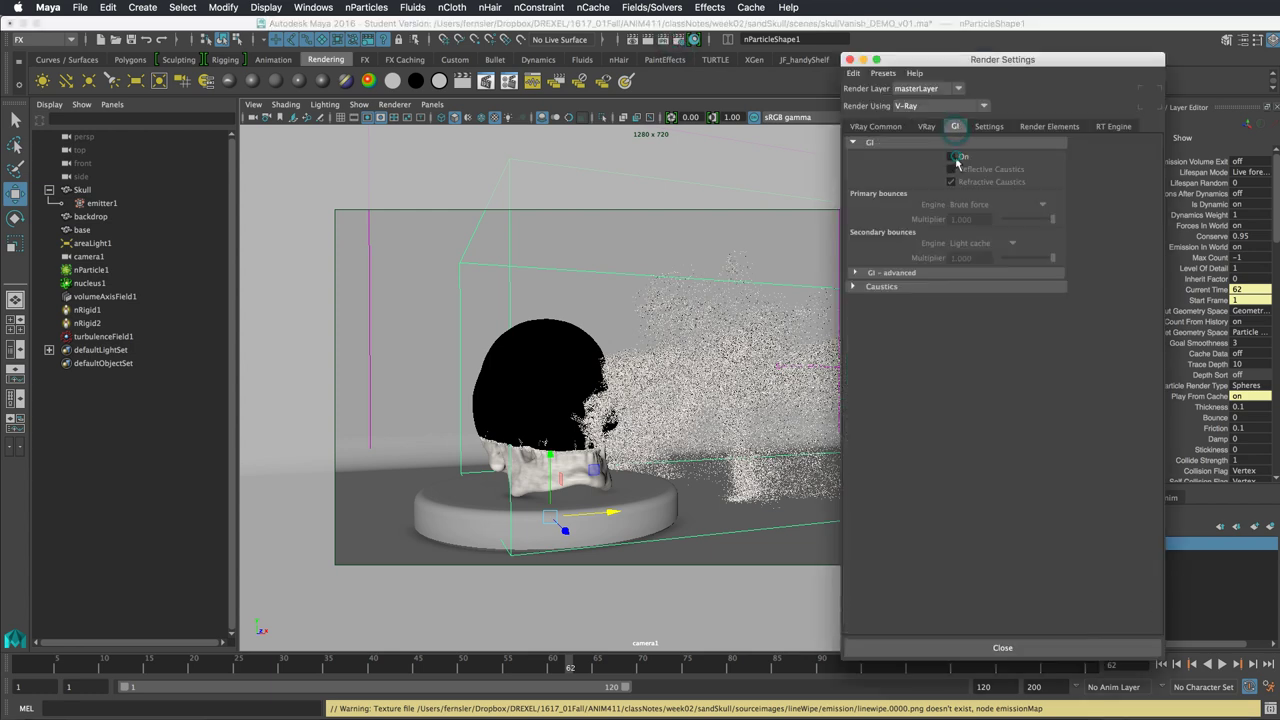